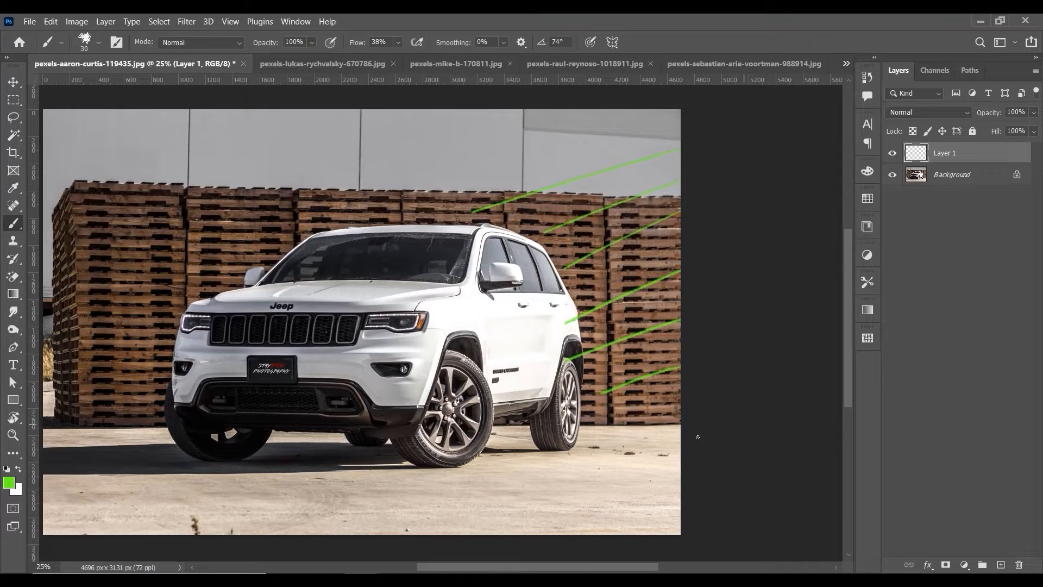
# Brush green light-direction lines across the wall and windshield, and mark the ground shadow beside and beneath the front of the Jeep
pyautogui.moveTo(552, 132); pyautogui.dragTo(726, 95)
pyautogui.moveTo(601, 208); pyautogui.dragTo(426, 285)
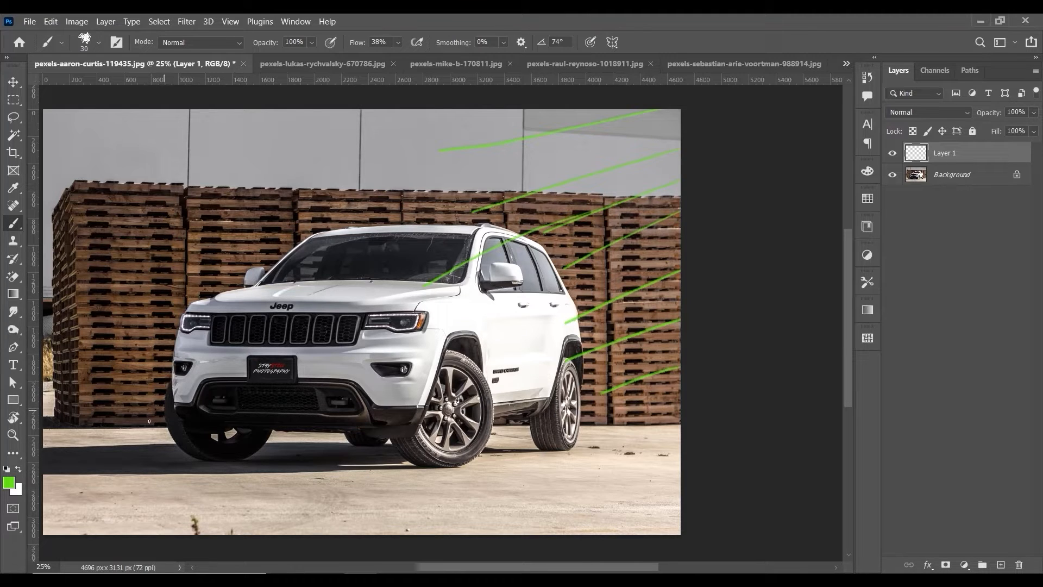
pyautogui.moveTo(50, 452); pyautogui.dragTo(174, 466)
pyautogui.moveTo(392, 455); pyautogui.dragTo(193, 471)
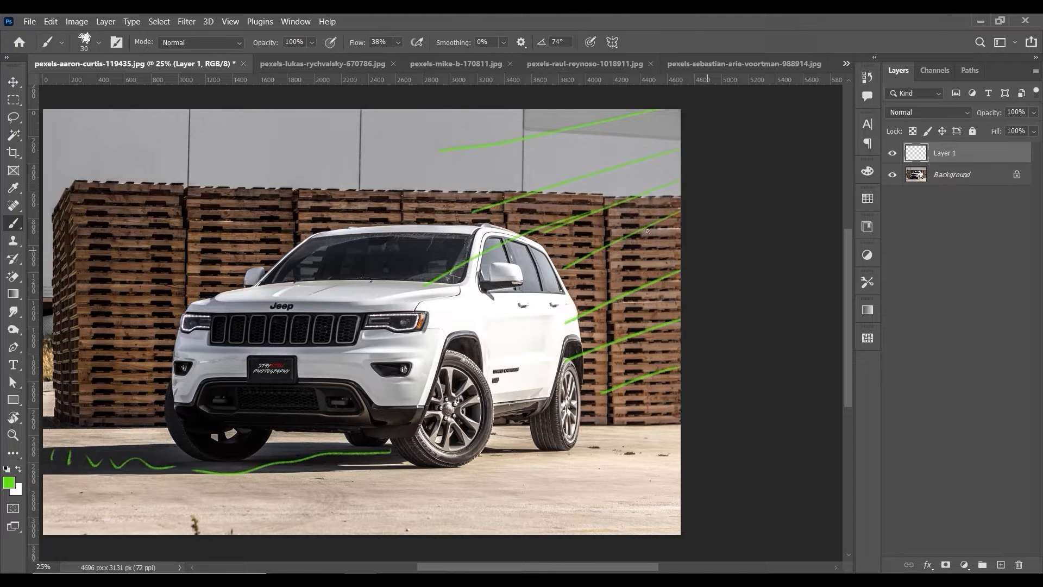
# Try marking the ground shadow between the near-side front and rear wheels with green strokes
pyautogui.hotkey('ctrl', '+')
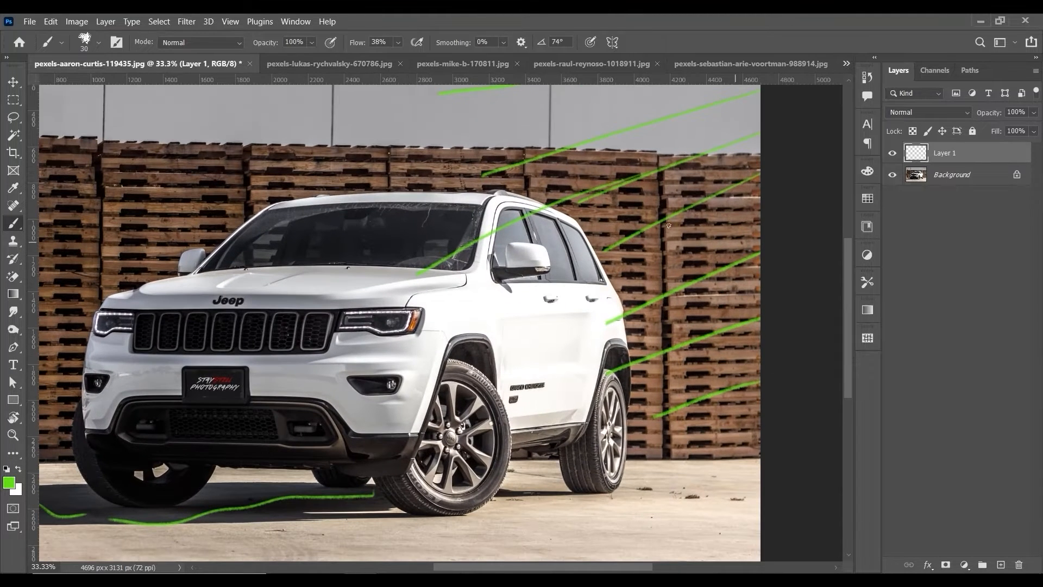
pyautogui.hotkey('ctrl', '+')
pyautogui.moveTo(628, 432); pyautogui.dragTo(622, 242)
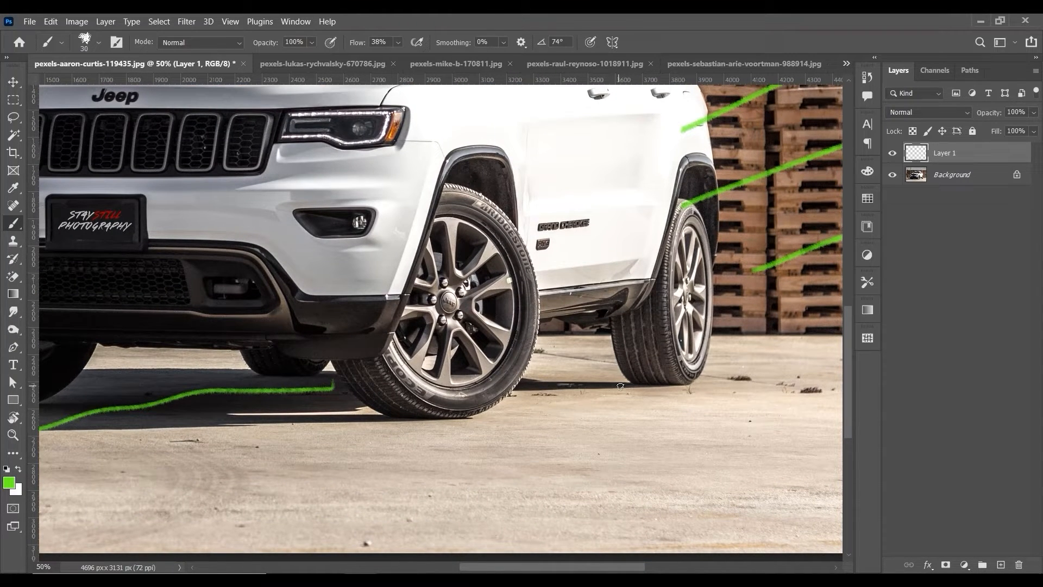
pyautogui.moveTo(663, 382); pyautogui.dragTo(470, 417)
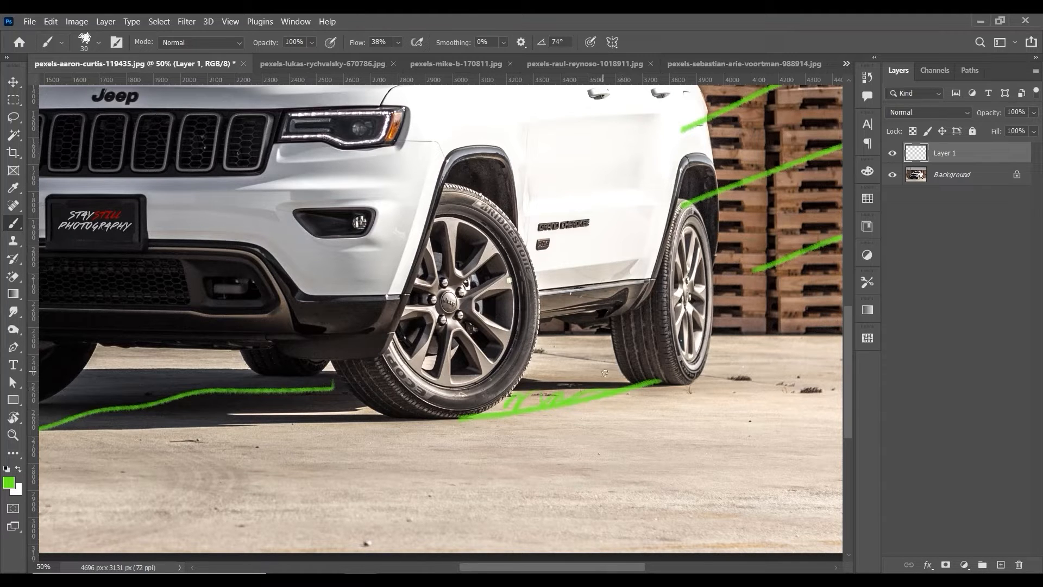
pyautogui.moveTo(647, 372)
pyautogui.mouseDown()
pyautogui.moveTo(611, 359)
pyautogui.moveTo(499, 358)
pyautogui.moveTo(575, 379)
pyautogui.moveTo(545, 386)
pyautogui.mouseUp()
pyautogui.hotkey('ctrl', 'z')
pyautogui.hotkey('ctrl', 'z')
pyautogui.hotkey('ctrl', 'z')
pyautogui.hotkey('ctrl', 'z')
pyautogui.hotkey('ctrl', 'shift', 'z')
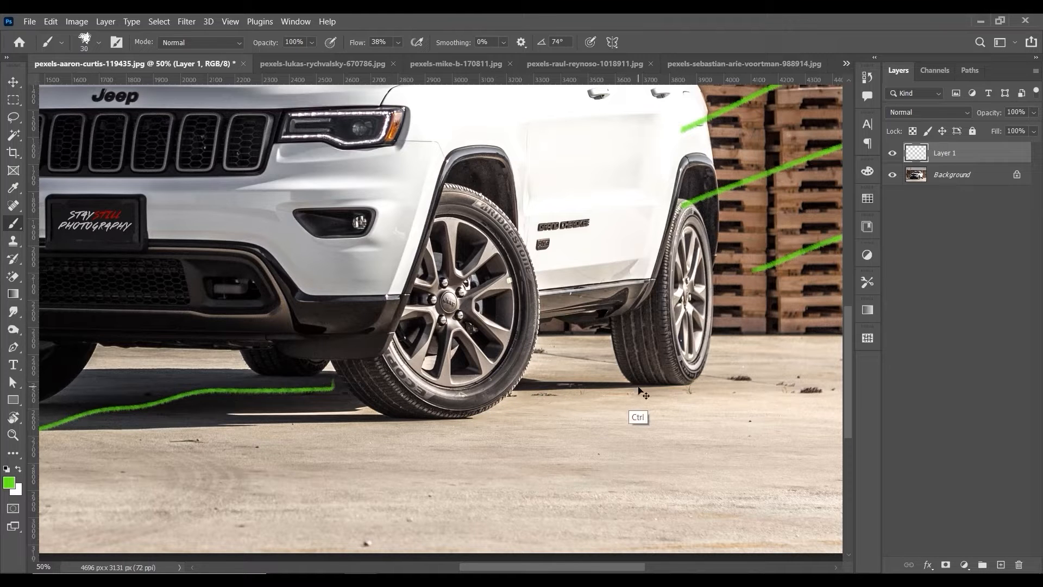
pyautogui.hotkey('ctrl', 'z')
# Trace the underbody edge and the ground shadow between the near-side wheels, and mark the front tire's contact point and adjacent shadow edge
pyautogui.moveTo(616, 315); pyautogui.dragTo(545, 328)
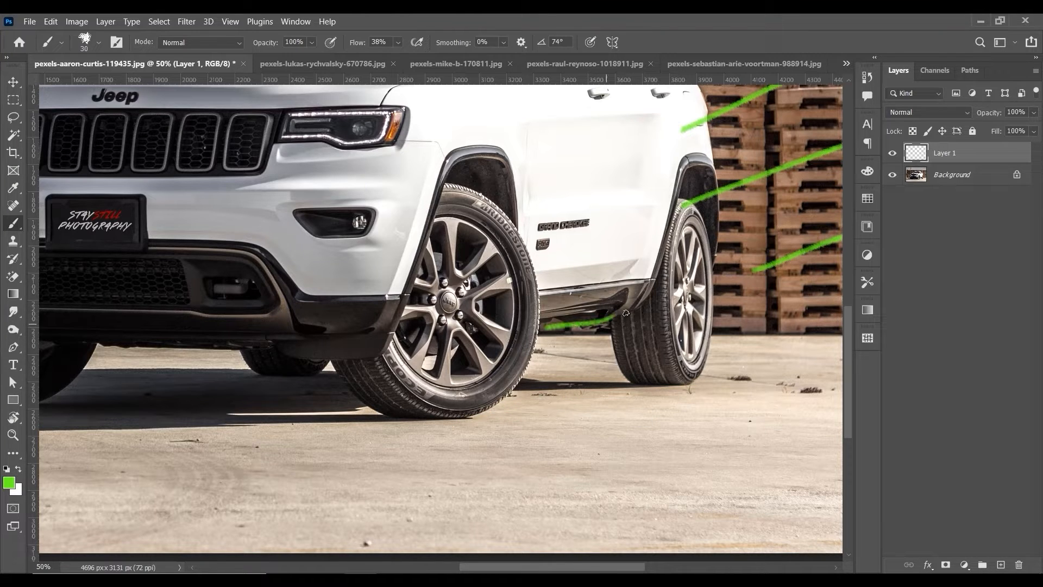
pyautogui.moveTo(645, 383); pyautogui.dragTo(500, 394)
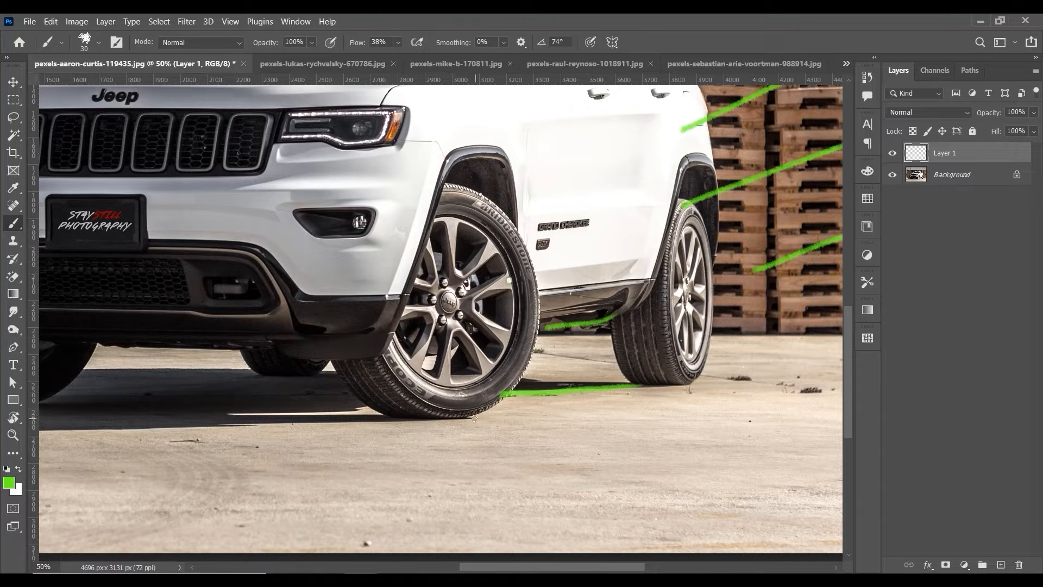
pyautogui.hotkey('ctrl', '+')
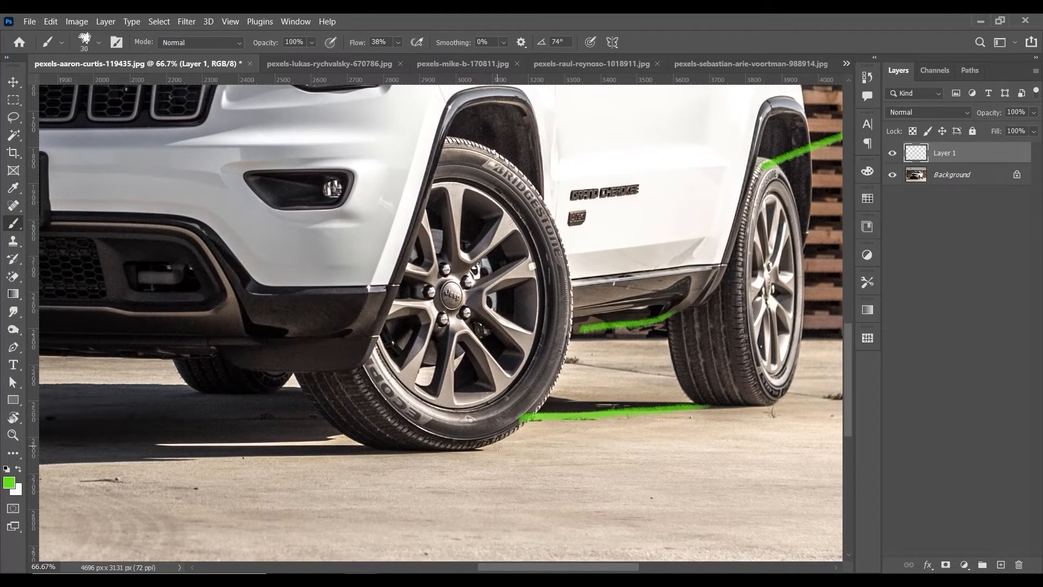
pyautogui.moveTo(488, 435); pyautogui.dragTo(493, 462)
pyautogui.moveTo(341, 439); pyautogui.dragTo(220, 452)
pyautogui.hotkey('ctrl', '-')
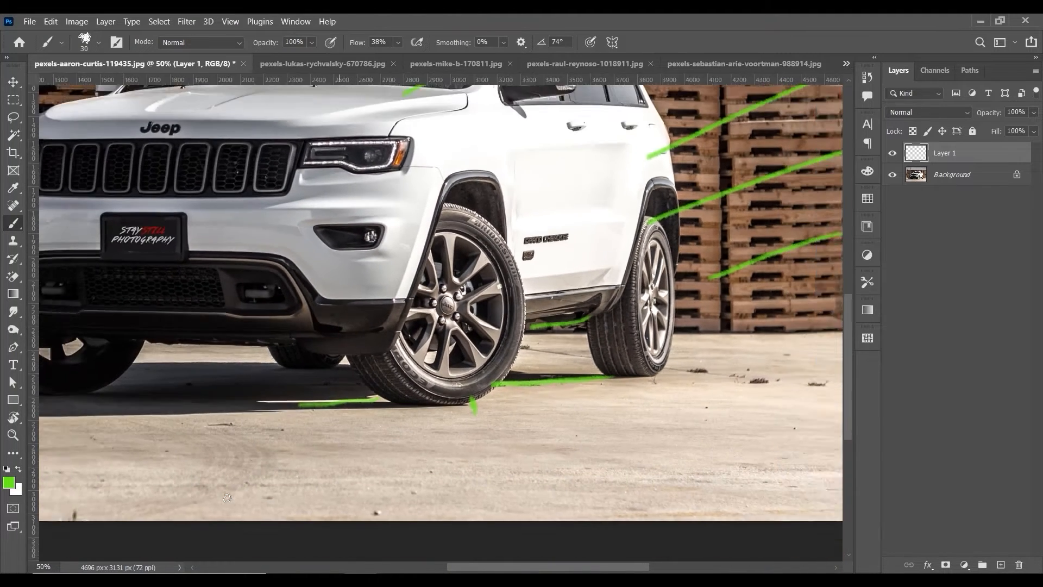
pyautogui.hotkey('ctrl', '-')
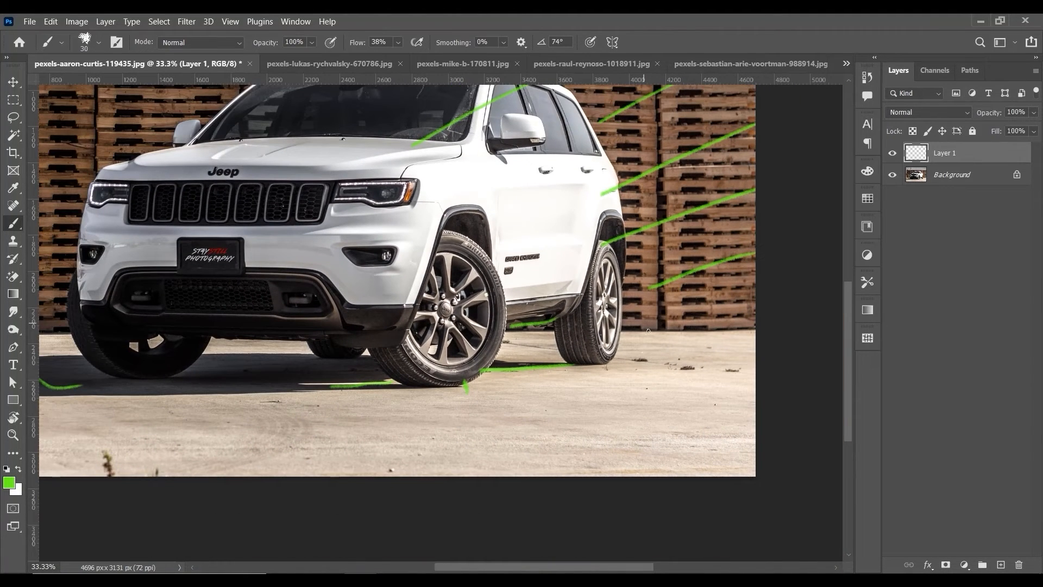
pyautogui.moveTo(617, 373); pyautogui.dragTo(652, 428)
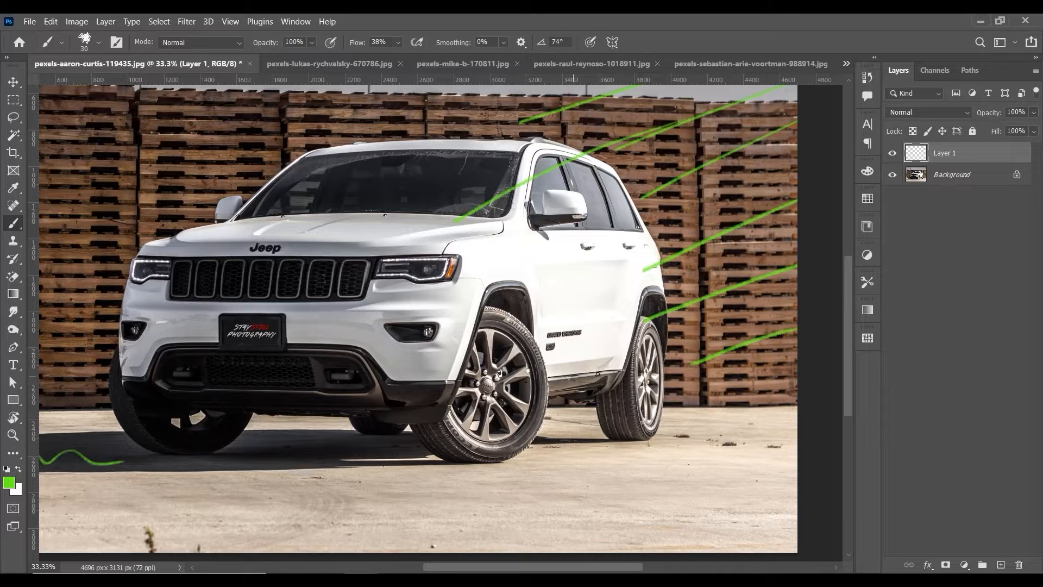
# Mark the shadow under the front bumper and between the near-side wheels, and circle the tire contact points in green
pyautogui.hscroll(-5, 379, 368)
pyautogui.scroll(-3, 379, 368)
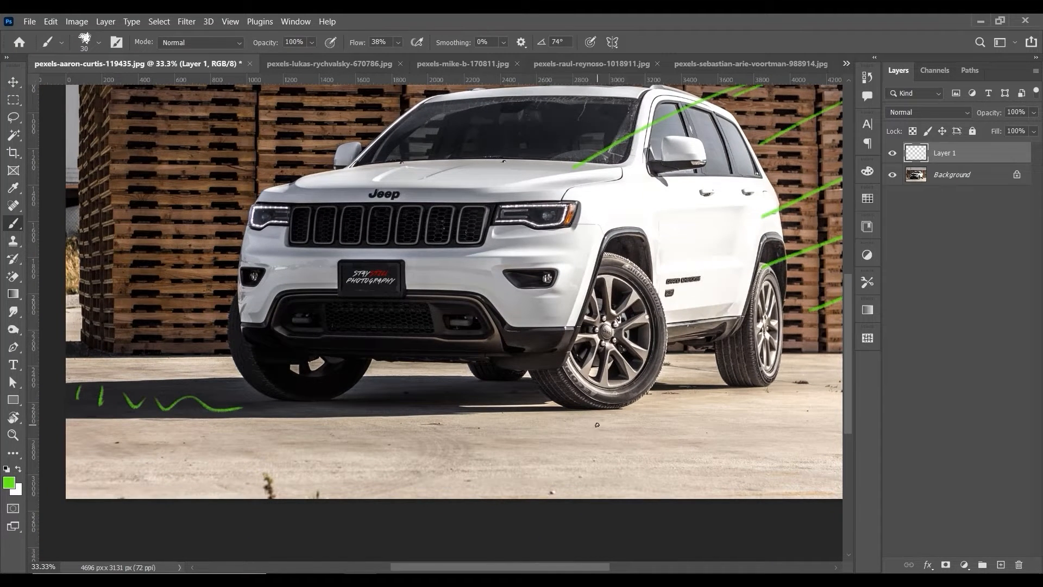
pyautogui.moveTo(394, 385)
pyautogui.mouseDown()
pyautogui.moveTo(416, 386)
pyautogui.moveTo(374, 393)
pyautogui.moveTo(541, 384)
pyautogui.moveTo(418, 395)
pyautogui.mouseUp()
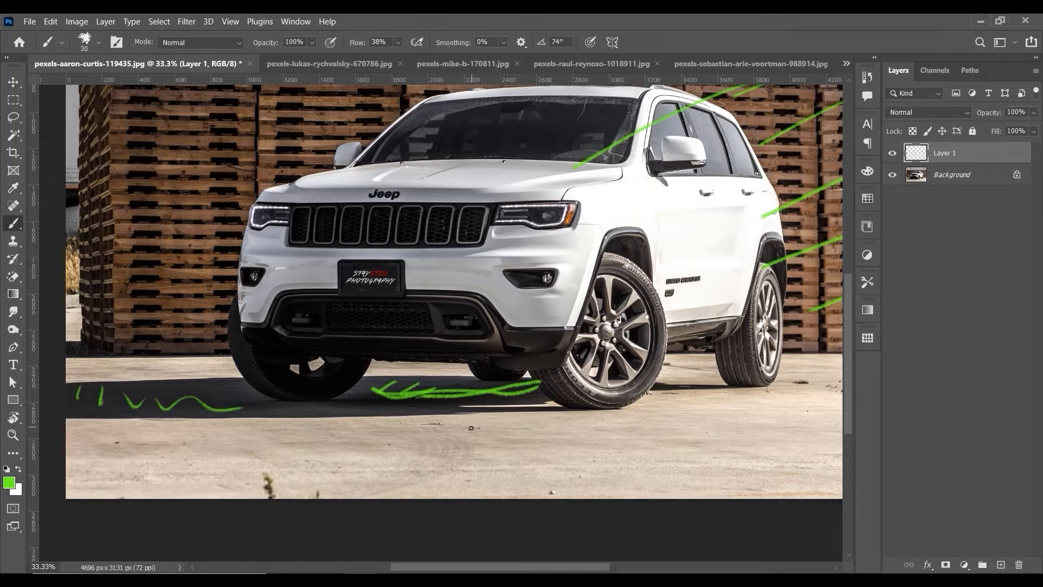
pyautogui.moveTo(579, 414); pyautogui.dragTo(571, 395)
pyautogui.moveTo(748, 382)
pyautogui.mouseDown()
pyautogui.moveTo(754, 371)
pyautogui.moveTo(736, 383)
pyautogui.moveTo(645, 382)
pyautogui.mouseUp()
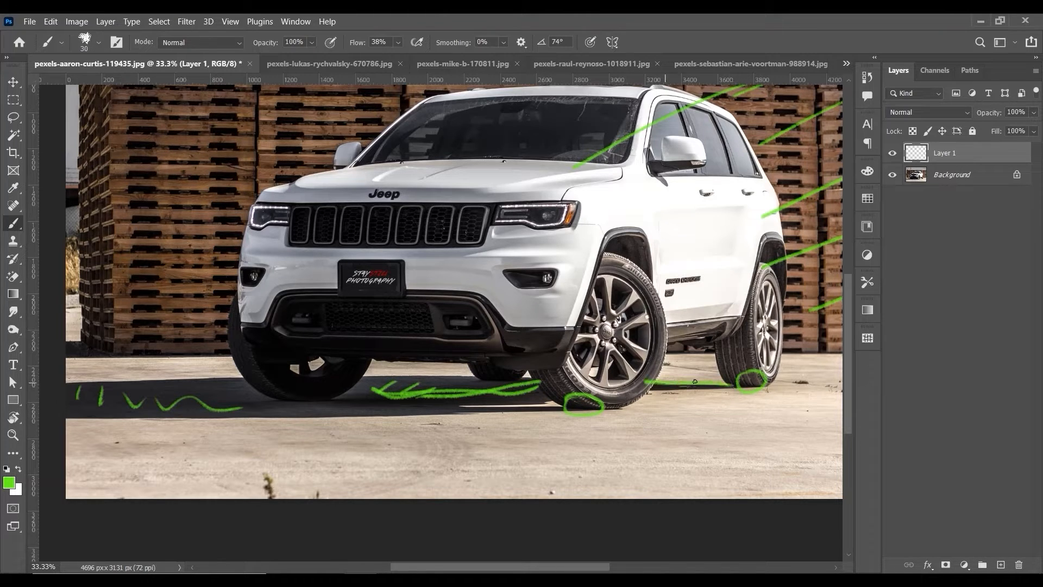
pyautogui.moveTo(747, 381)
pyautogui.mouseDown()
pyautogui.moveTo(750, 411)
pyautogui.moveTo(761, 405)
pyautogui.mouseUp()
pyautogui.moveTo(492, 387)
pyautogui.mouseDown()
pyautogui.moveTo(516, 374)
pyautogui.moveTo(497, 386)
pyautogui.mouseUp()
# Try circling the contact point of the front tire at the left of the photo and adding a mark beside it
pyautogui.moveTo(321, 376)
pyautogui.mouseDown()
pyautogui.moveTo(306, 412)
pyautogui.moveTo(343, 377)
pyautogui.mouseUp()
pyautogui.hotkey('ctrl', '1')
pyautogui.moveTo(422, 449); pyautogui.dragTo(654, 265)
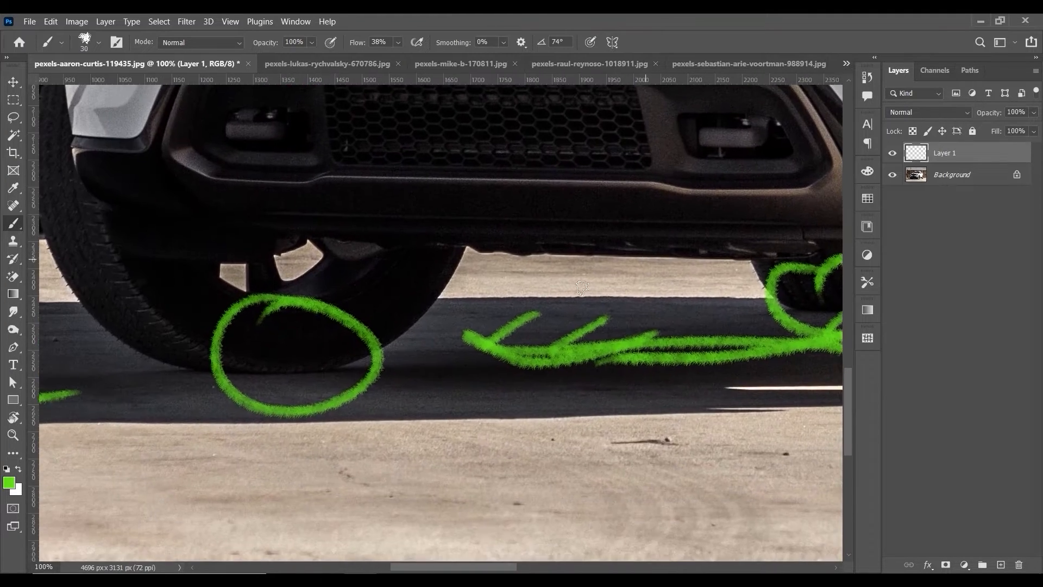
pyautogui.moveTo(334, 365); pyautogui.dragTo(354, 367)
pyautogui.hotkey('ctrl', 'z')
pyautogui.hotkey('ctrl', 'z')
# Brush green strokes marking the darker contact shadow beneath the bumper and in front of the left front tire
pyautogui.moveTo(844, 294); pyautogui.dragTo(572, 305)
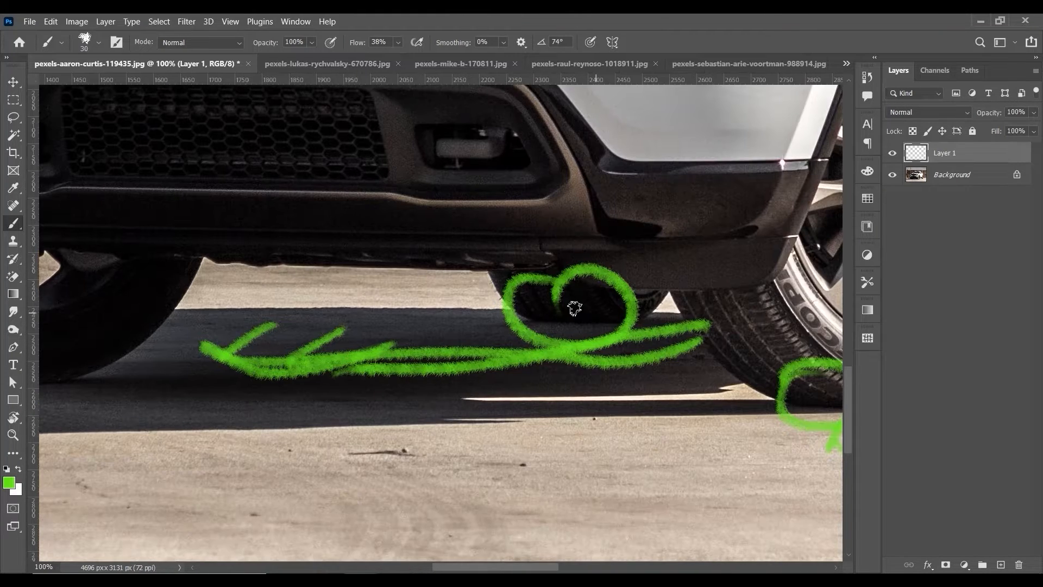
pyautogui.moveTo(239, 315); pyautogui.dragTo(670, 314)
pyautogui.moveTo(486, 371)
pyautogui.mouseDown()
pyautogui.moveTo(474, 387)
pyautogui.moveTo(649, 419)
pyautogui.moveTo(354, 404)
pyautogui.mouseUp()
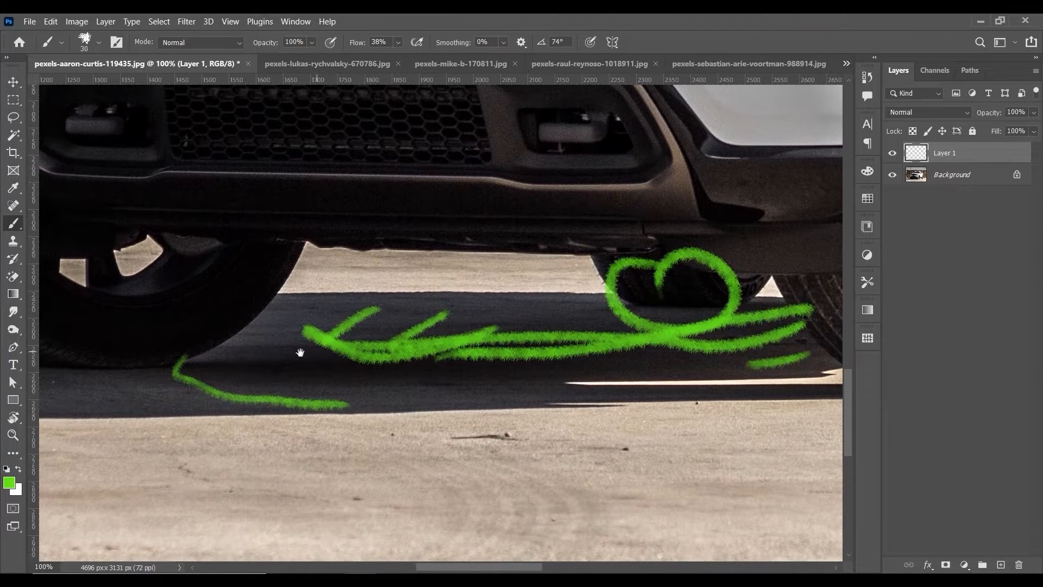
pyautogui.moveTo(298, 353); pyautogui.dragTo(858, 352)
pyautogui.hotkey('ctrl', '-')
pyautogui.hotkey('ctrl', '-')
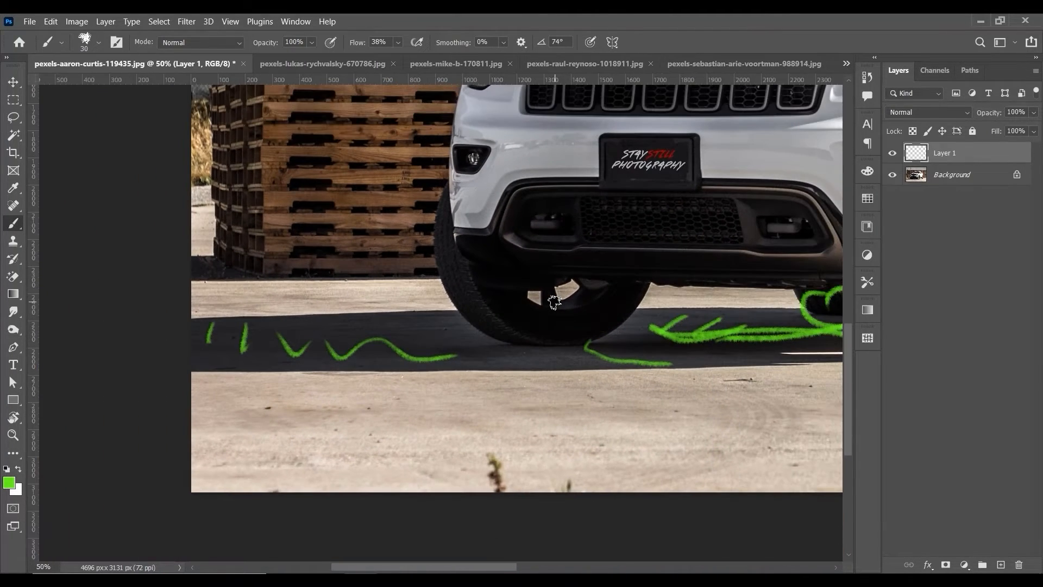
# Hide Layer 1 with the green markings and add a new empty layer above it
pyautogui.click(892, 153)
pyautogui.moveTo(685, 323); pyautogui.dragTo(422, 344)
pyautogui.click(429, 370)
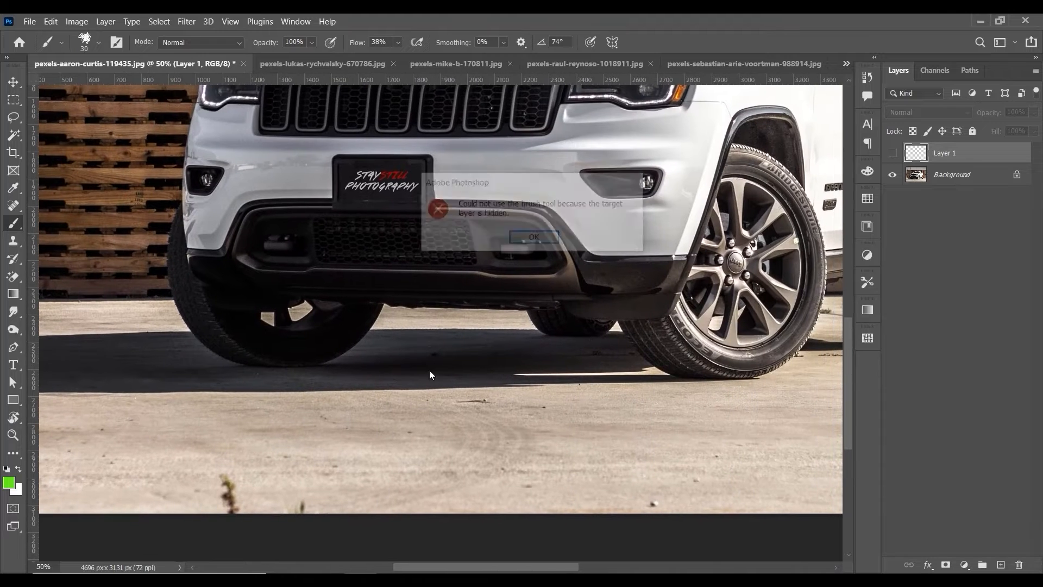
pyautogui.press('Return')
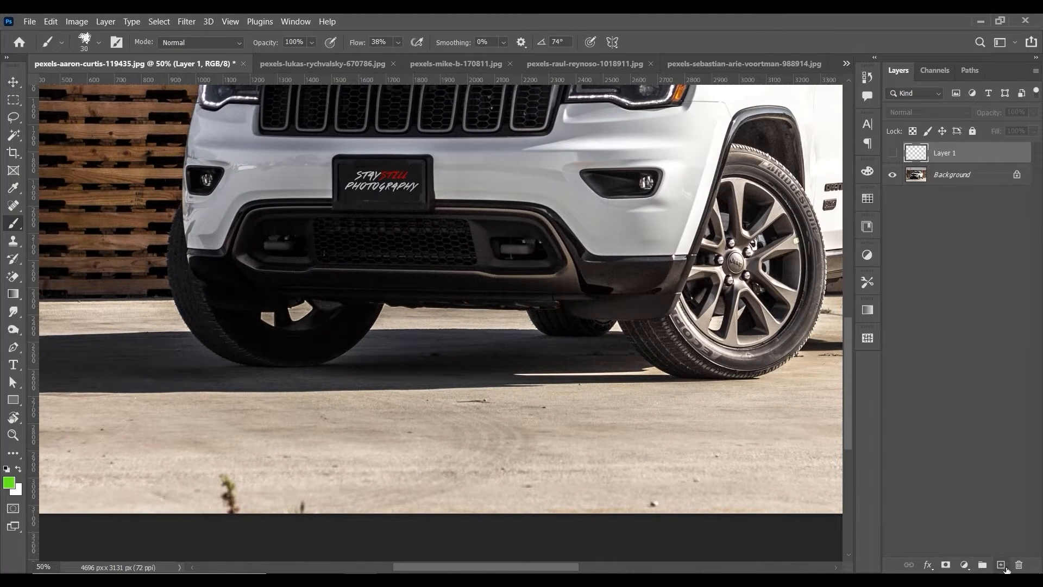
pyautogui.click(1001, 565)
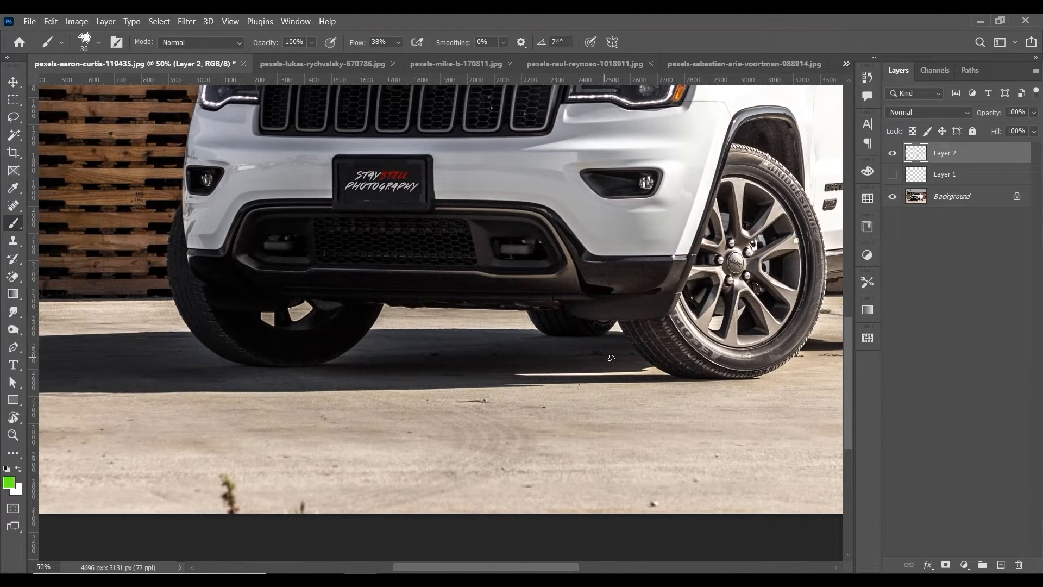
# Draw green strokes on Layer 2 through the shadow under the bumper and along the ground shadow's upper edge at the left
pyautogui.moveTo(609, 357)
pyautogui.mouseDown()
pyautogui.moveTo(415, 359)
pyautogui.moveTo(659, 350)
pyautogui.mouseUp()
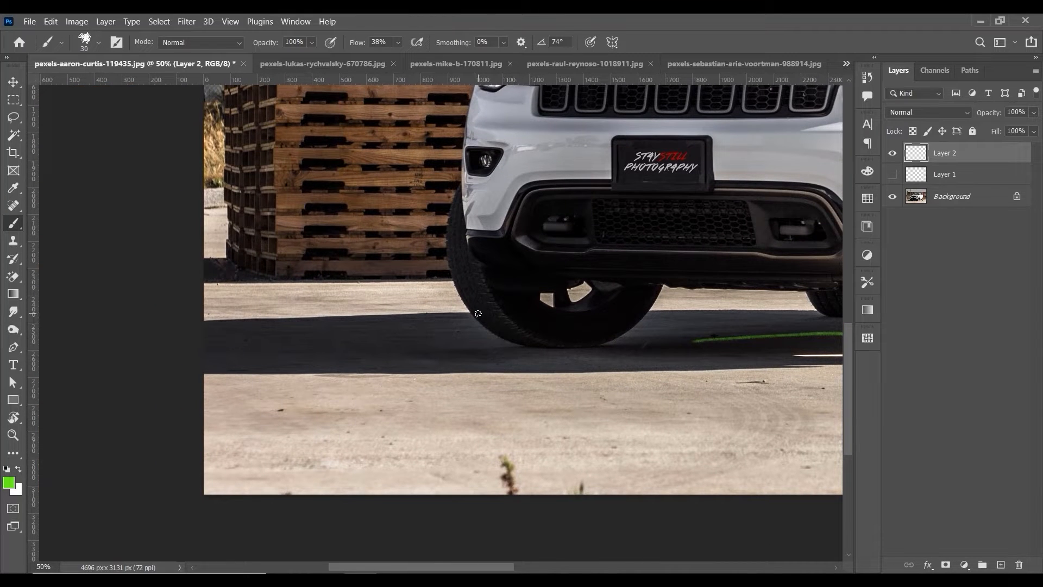
pyautogui.moveTo(428, 314); pyautogui.dragTo(251, 317)
pyautogui.scroll(-2, 456, 299)
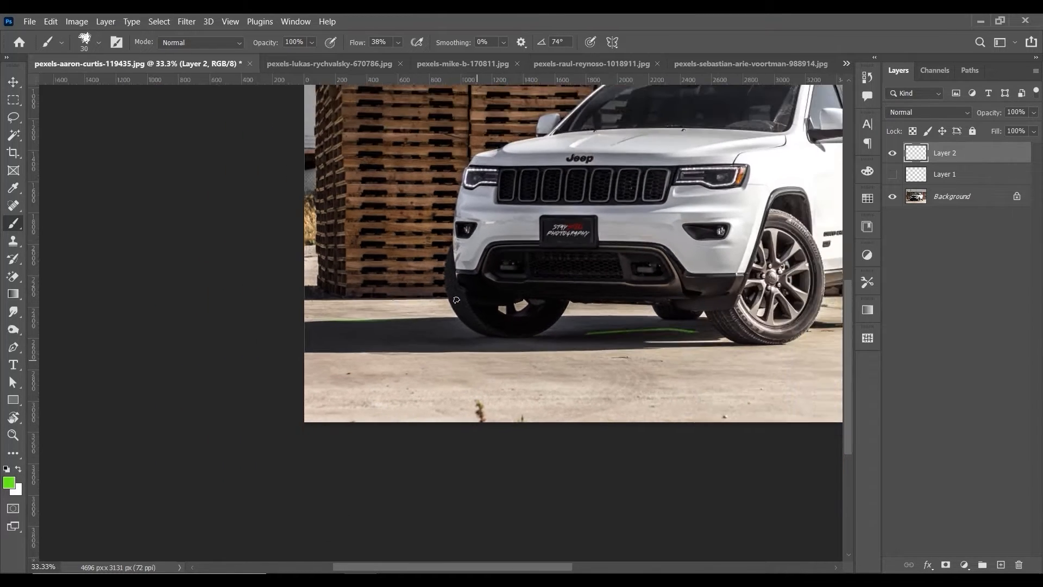
# Draw four parallel green light-direction lines from the photo's right edge down toward the Jeep's side
pyautogui.moveTo(745, 286); pyautogui.dragTo(590, 345)
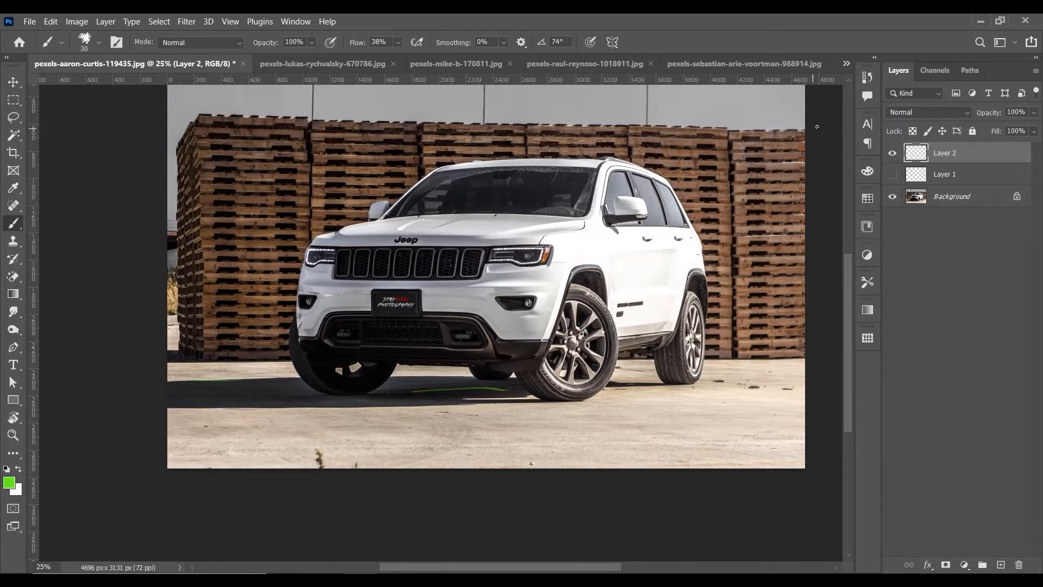
pyautogui.moveTo(811, 122); pyautogui.dragTo(627, 195)
pyautogui.moveTo(805, 171); pyautogui.dragTo(661, 233)
pyautogui.moveTo(803, 241); pyautogui.dragTo(652, 302)
pyautogui.moveTo(795, 303); pyautogui.dragTo(696, 339)
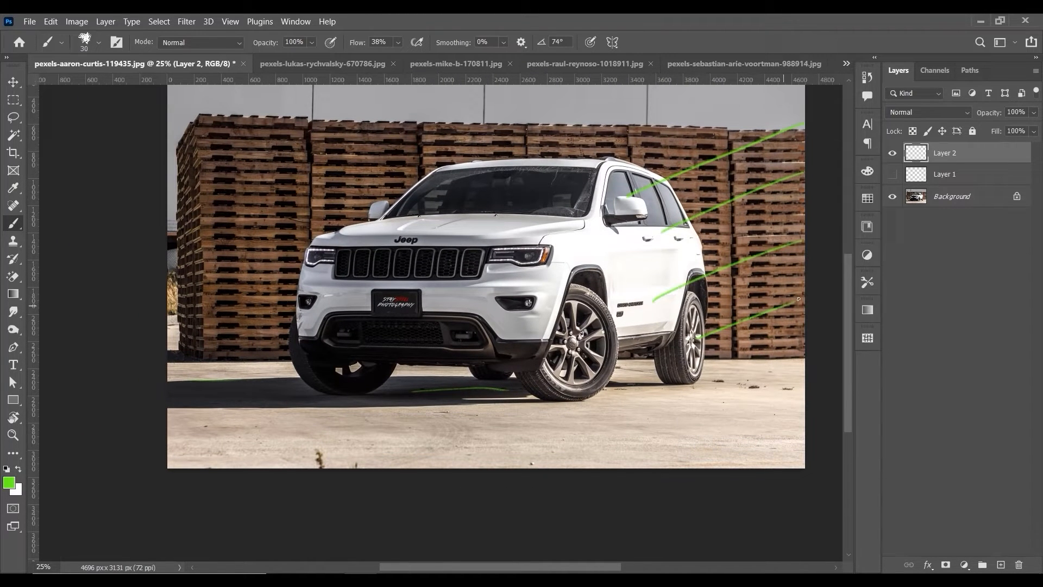
# Show Layer 1 again and mark the lower edge of the ground shadow near the left front tire with a short green stroke
pyautogui.click(894, 173)
pyautogui.hotkey('ctrl', '+')
pyautogui.hotkey('ctrl', '+')
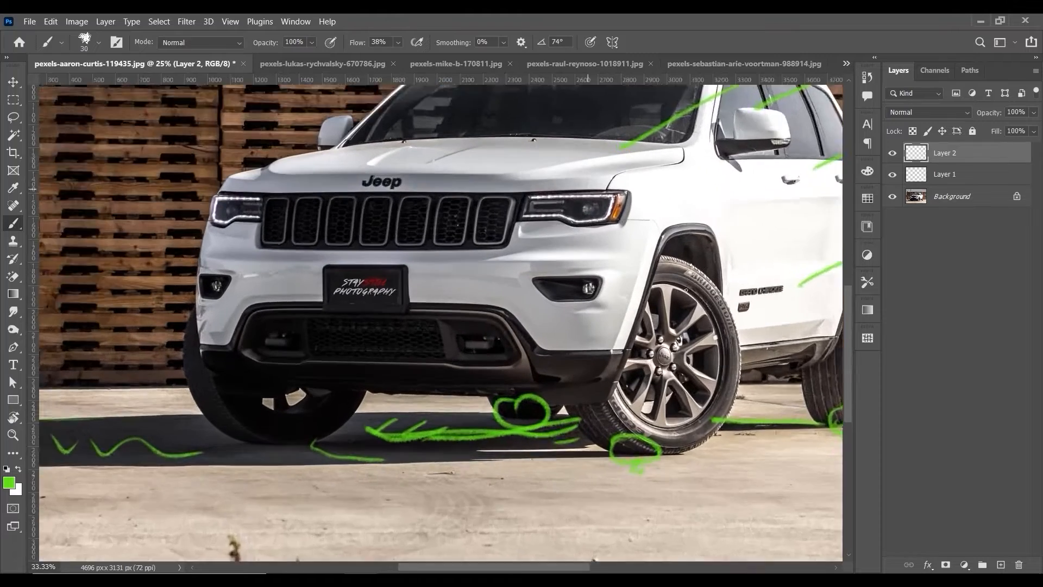
pyautogui.hotkey('ctrl', '+')
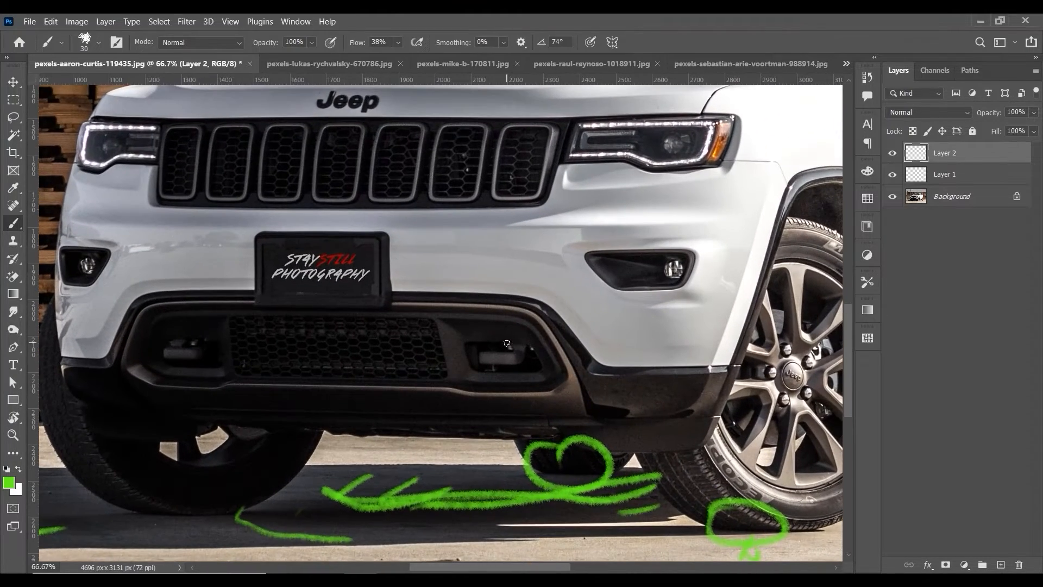
pyautogui.moveTo(354, 430); pyautogui.dragTo(657, 315)
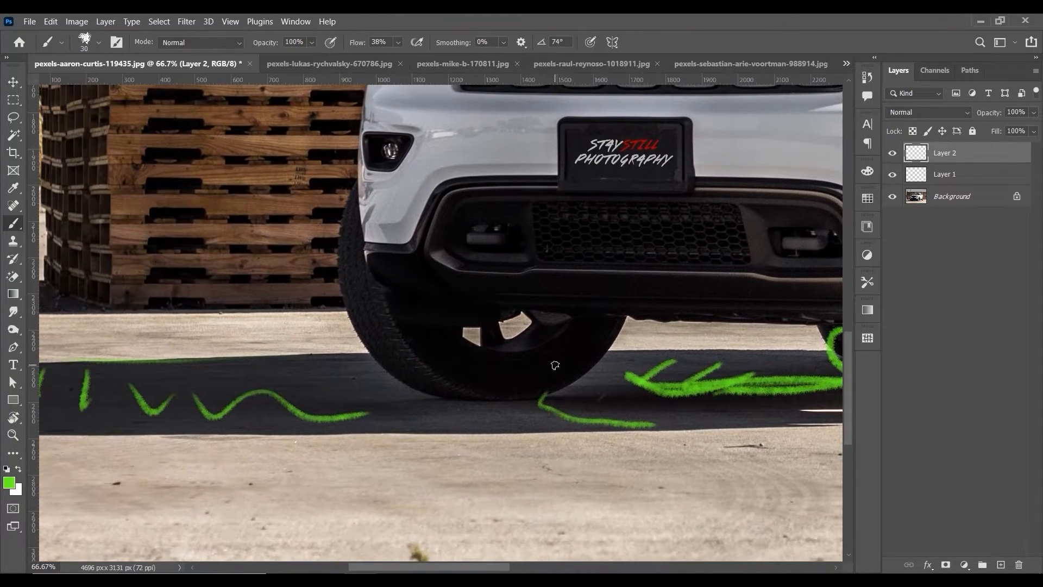
pyautogui.hotkey('ctrl', '+')
pyautogui.hotkey('ctrl', '+')
pyautogui.moveTo(510, 310); pyautogui.dragTo(602, 139)
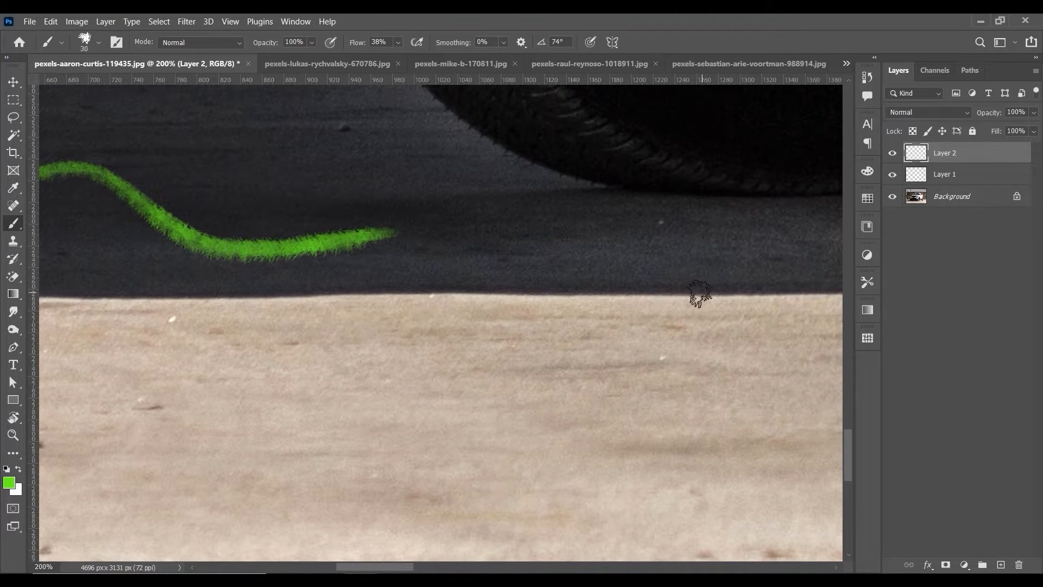
pyautogui.moveTo(700, 294); pyautogui.dragTo(613, 291)
pyautogui.hotkey('ctrl', '-')
pyautogui.hotkey('ctrl', '-')
pyautogui.hotkey('ctrl', '-')
pyautogui.hotkey('ctrl', '-')
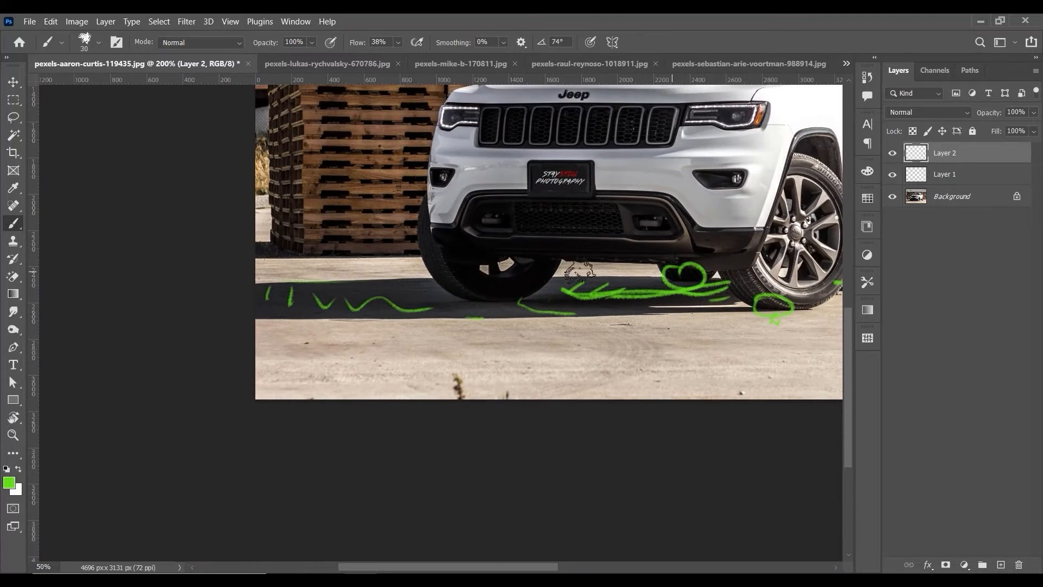
pyautogui.moveTo(700, 306); pyautogui.dragTo(431, 335)
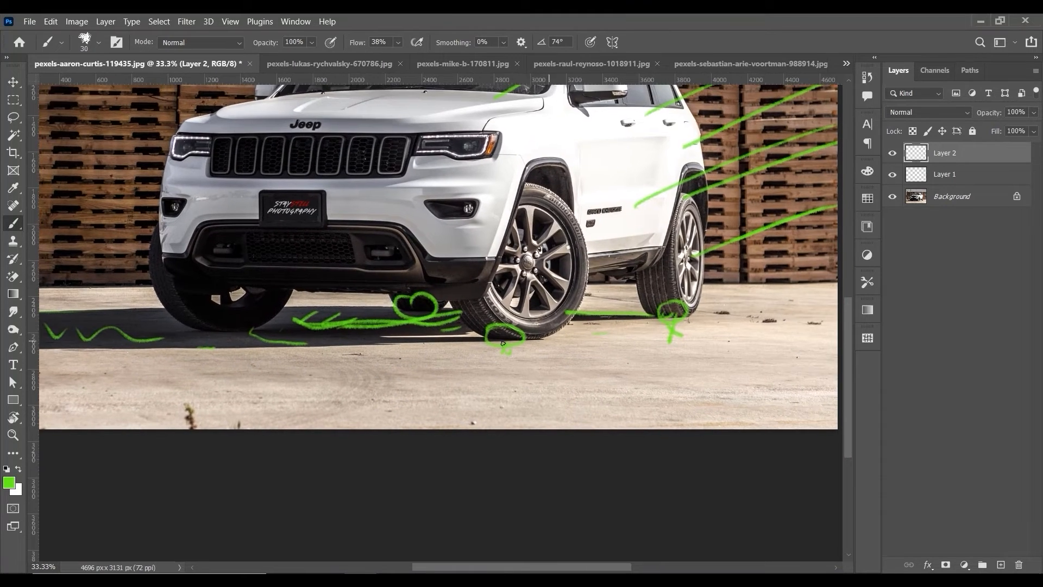
pyautogui.hscroll(-3, 503, 343)
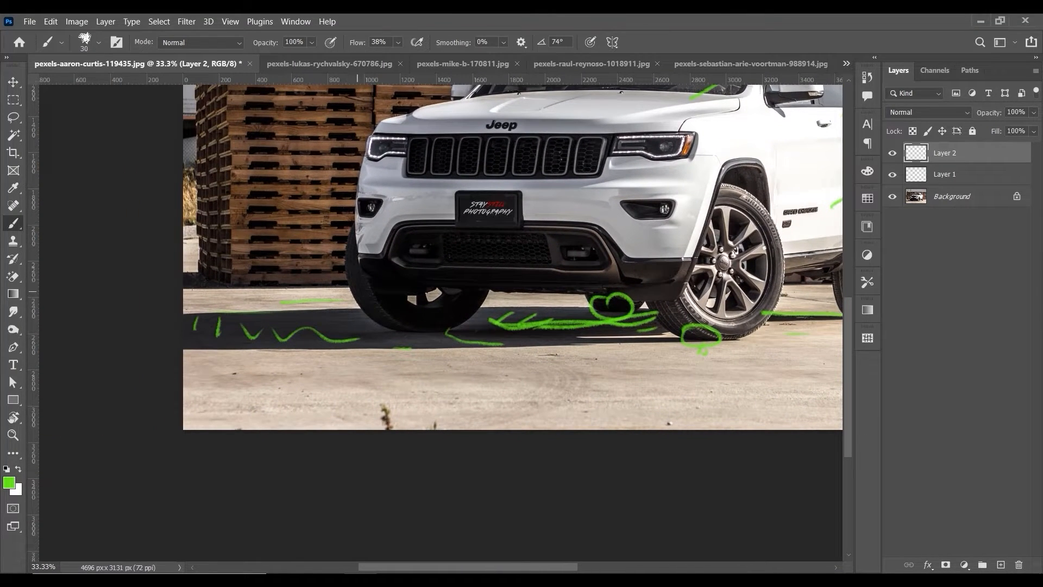
pyautogui.moveTo(654, 366); pyautogui.dragTo(476, 463)
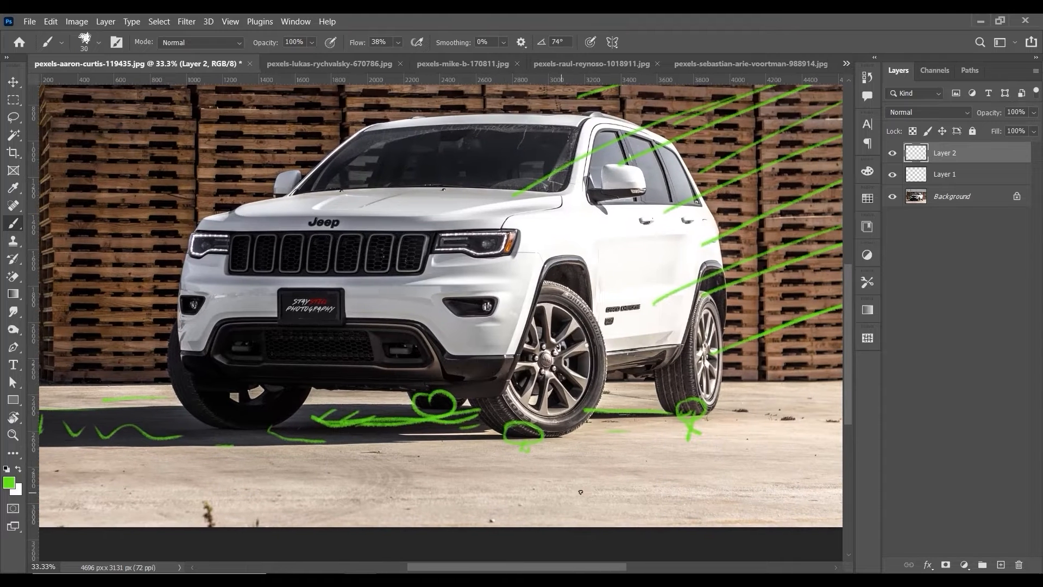
pyautogui.hotkey('ctrl', '-')
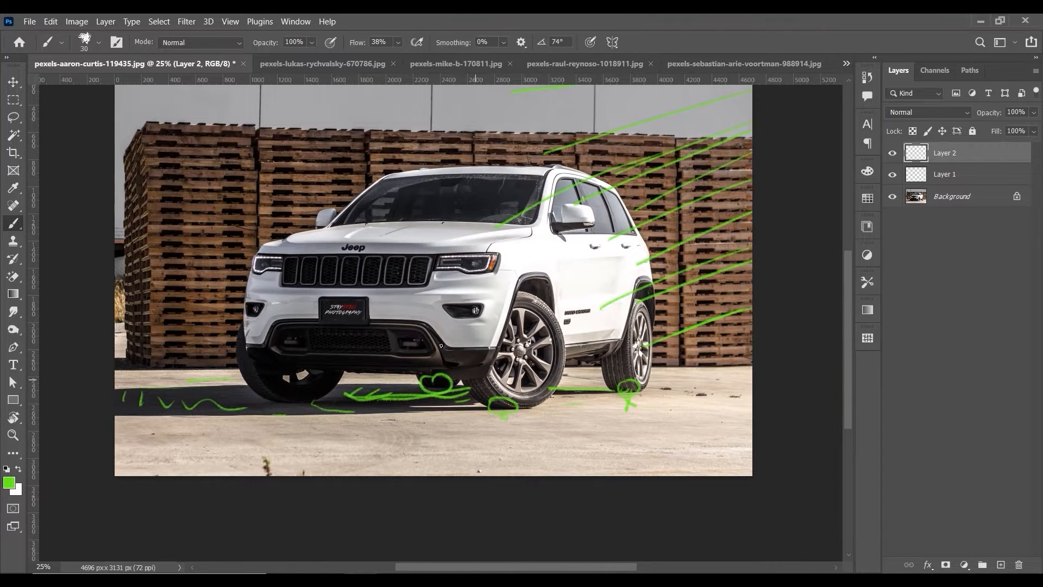
# Switch to the walking-man photo and draw a green sun circle with short rays in the upper-left sky
pyautogui.click(344, 67)
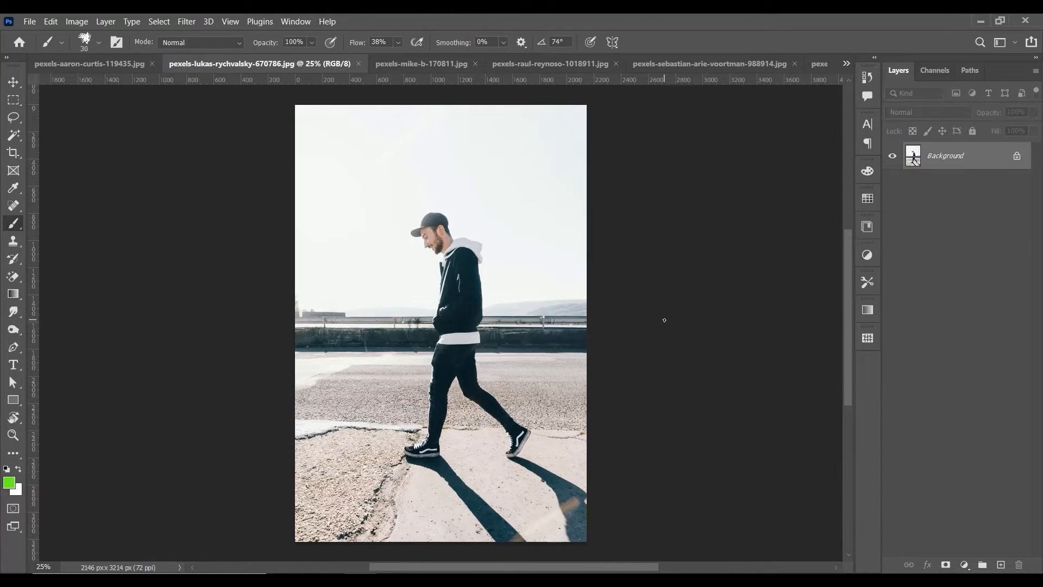
pyautogui.hotkey('ctrl', '+')
pyautogui.hotkey('ctrl', '1')
pyautogui.hotkey('ctrl', '0')
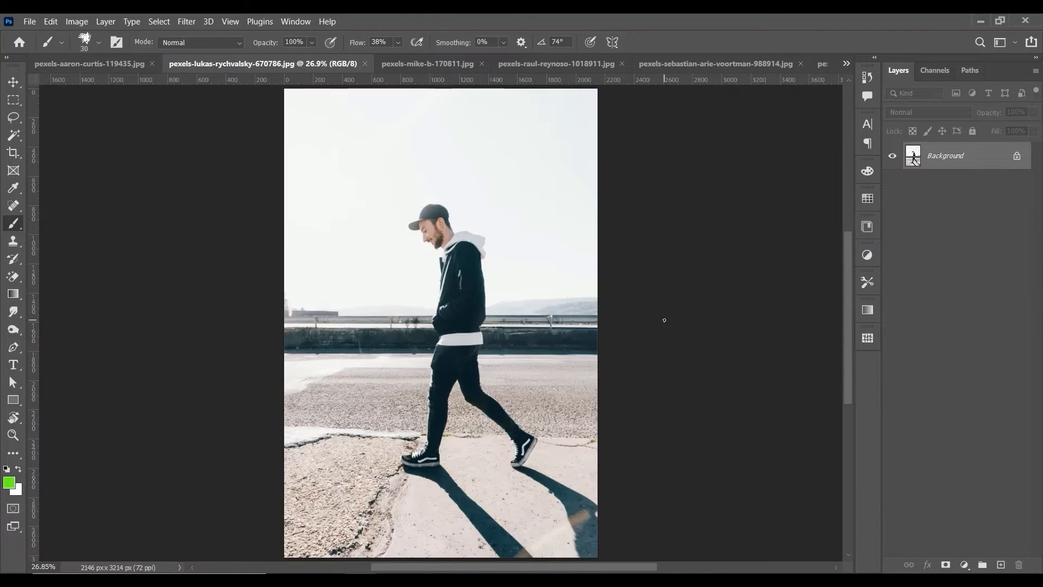
pyautogui.hotkey('ctrl', '-')
pyautogui.hotkey('ctrl', '+')
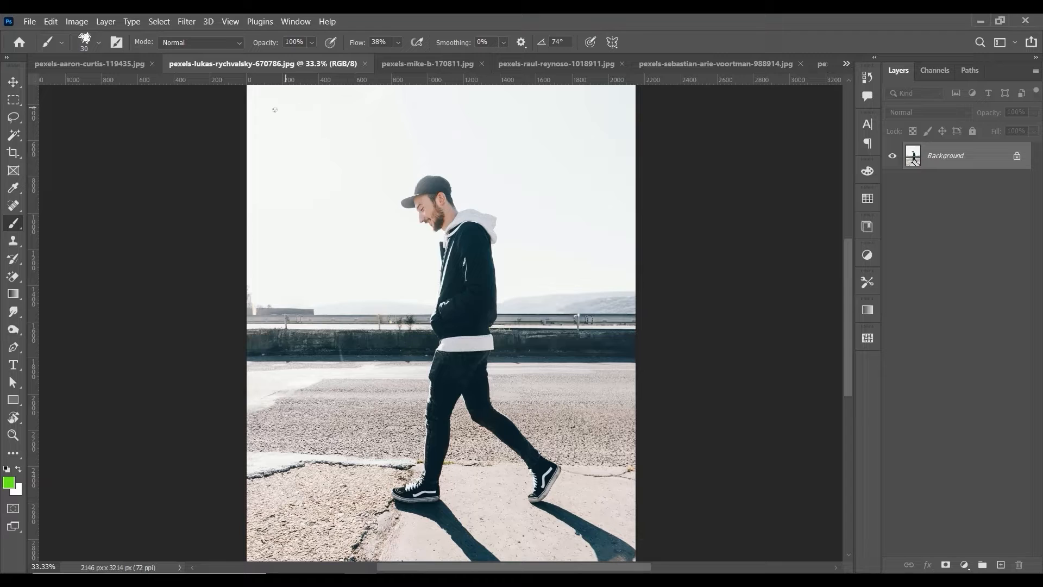
pyautogui.moveTo(275, 111); pyautogui.dragTo(304, 106)
pyautogui.moveTo(343, 139); pyautogui.dragTo(375, 177)
pyautogui.moveTo(326, 180); pyautogui.dragTo(298, 251)
pyautogui.moveTo(259, 226); pyautogui.dragTo(261, 275)
pyautogui.moveTo(268, 117); pyautogui.dragTo(342, 190)
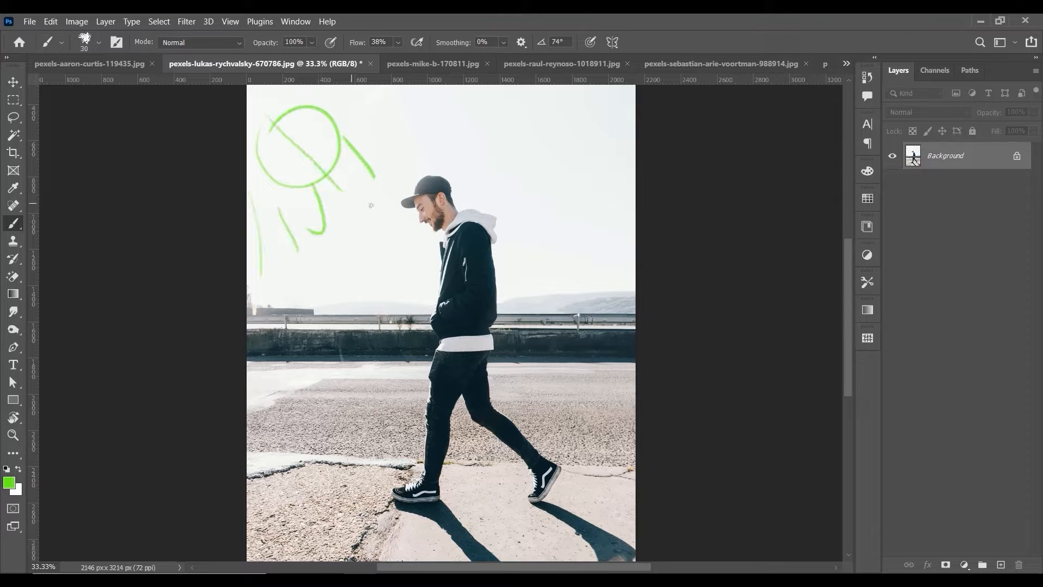
# Draw green light rays from the sun circle toward the man's cap and torso
pyautogui.moveTo(359, 152); pyautogui.dragTo(435, 188)
pyautogui.moveTo(321, 159); pyautogui.dragTo(376, 274)
pyautogui.moveTo(328, 160); pyautogui.dragTo(382, 232)
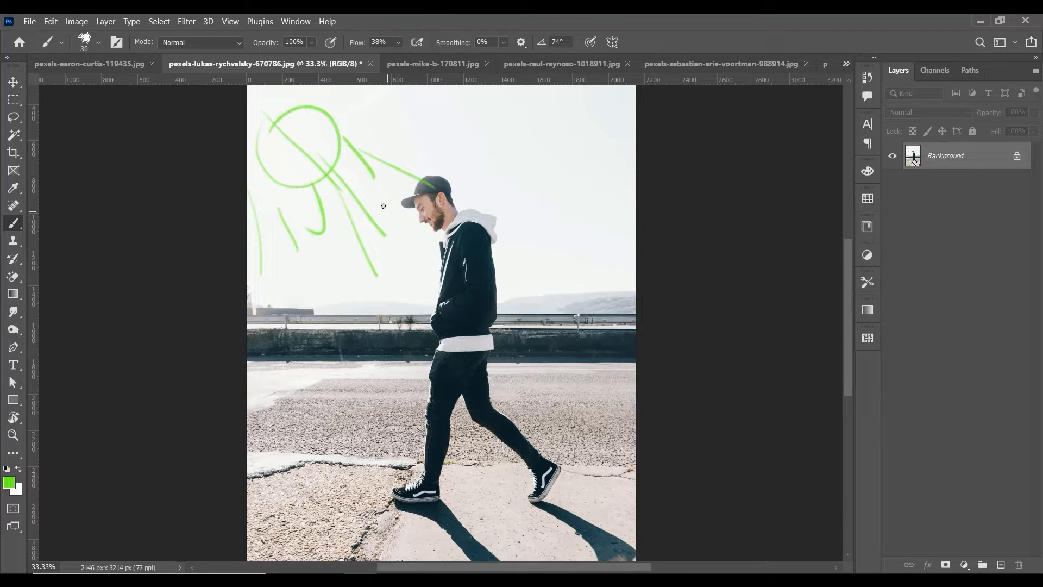
pyautogui.moveTo(405, 234); pyautogui.dragTo(425, 278)
# Trace the lit front edge of the man's body in green and hatch the shaded back of his jacket and legs
pyautogui.moveTo(433, 246); pyautogui.dragTo(430, 320)
pyautogui.moveTo(476, 237); pyautogui.dragTo(466, 358)
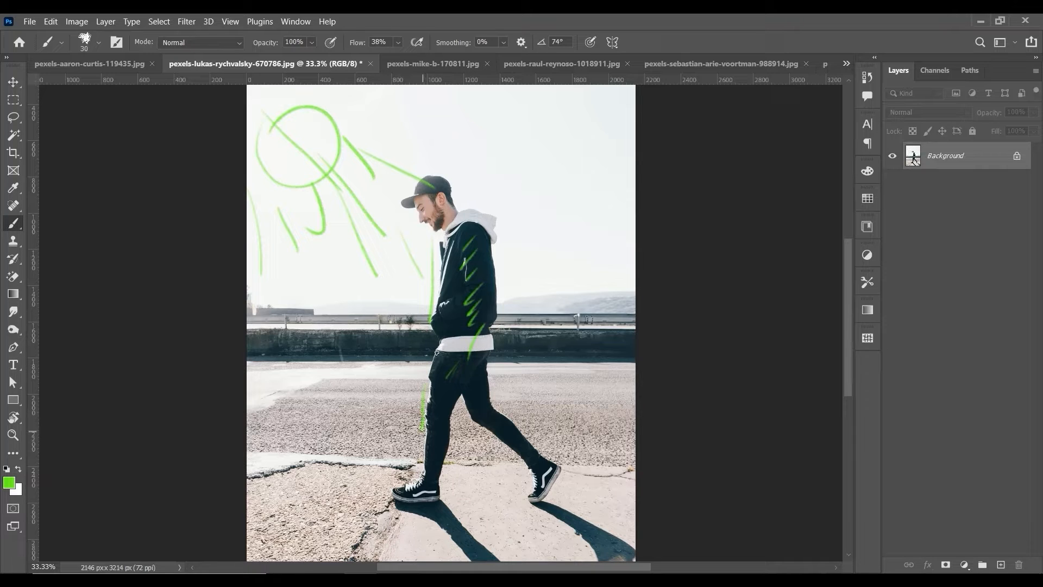
pyautogui.moveTo(422, 431)
pyautogui.mouseDown()
pyautogui.moveTo(420, 470)
pyautogui.moveTo(376, 494)
pyautogui.mouseUp()
pyautogui.moveTo(468, 369)
pyautogui.mouseDown()
pyautogui.moveTo(438, 403)
pyautogui.moveTo(434, 499)
pyautogui.moveTo(500, 433)
pyautogui.moveTo(538, 473)
pyautogui.mouseUp()
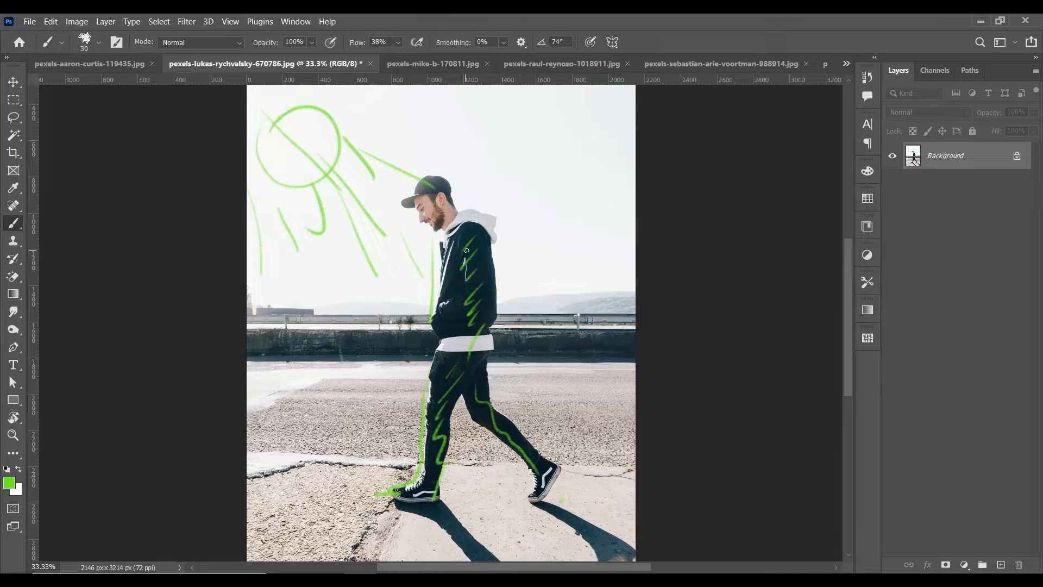
# Draw a green stroke across the front shoe, light-direction arrows on the road, and a circle at the photo's left edge
pyautogui.moveTo(493, 418); pyautogui.dragTo(464, 280)
pyautogui.hotkey('ctrl', '+')
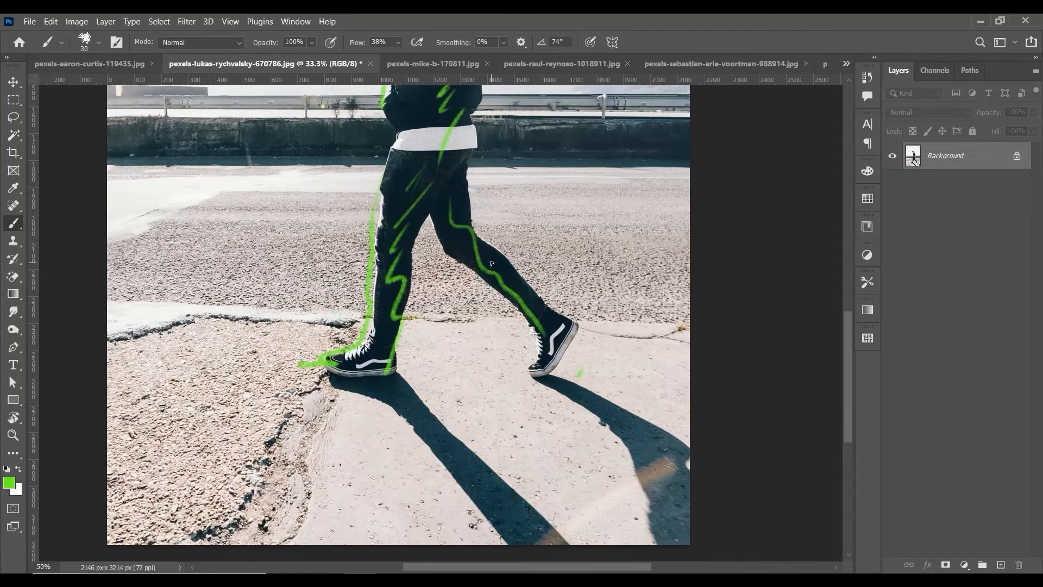
pyautogui.moveTo(461, 417); pyautogui.dragTo(460, 323)
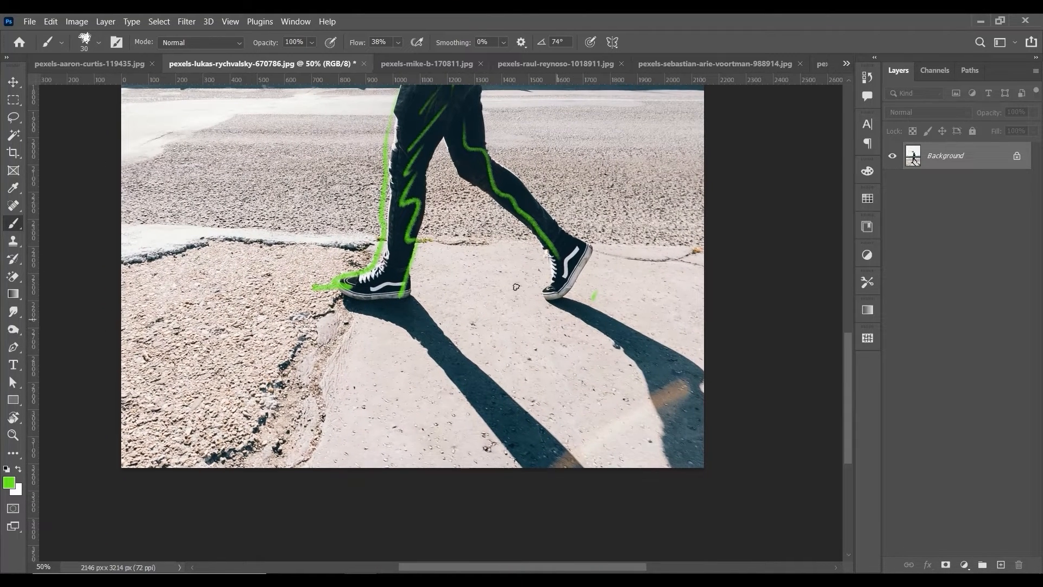
pyautogui.moveTo(415, 281); pyautogui.dragTo(370, 281)
pyautogui.moveTo(272, 120)
pyautogui.mouseDown()
pyautogui.moveTo(306, 143)
pyautogui.moveTo(308, 161)
pyautogui.mouseUp()
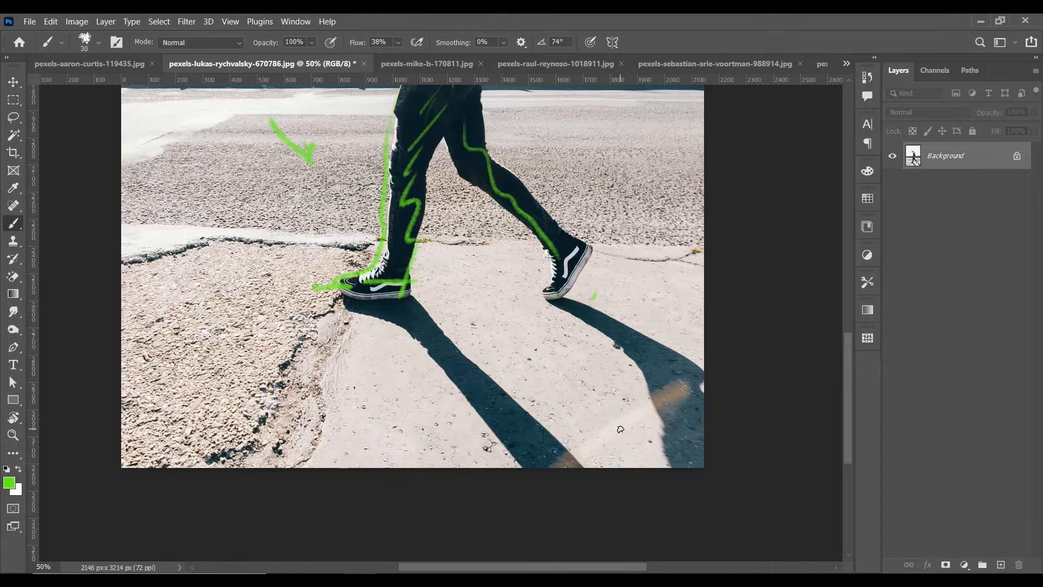
pyautogui.hotkey('ctrl', '-')
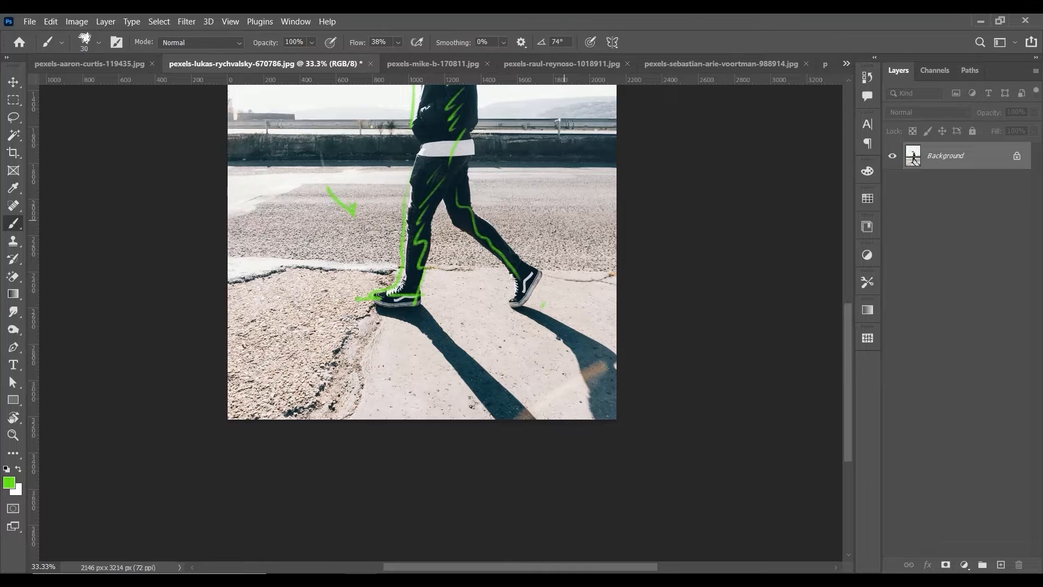
pyautogui.moveTo(465, 200); pyautogui.dragTo(513, 291)
pyautogui.moveTo(278, 224); pyautogui.dragTo(277, 264)
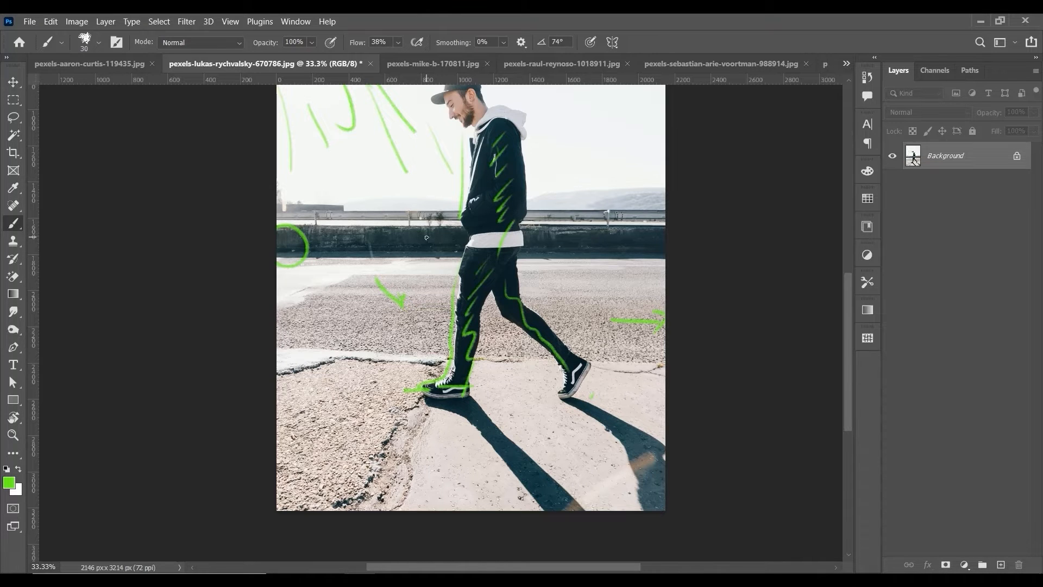
# Draw green strokes through the front foot's cast shadow and along its left side
pyautogui.hotkey('ctrl', '+')
pyautogui.moveTo(529, 319); pyautogui.dragTo(499, 213)
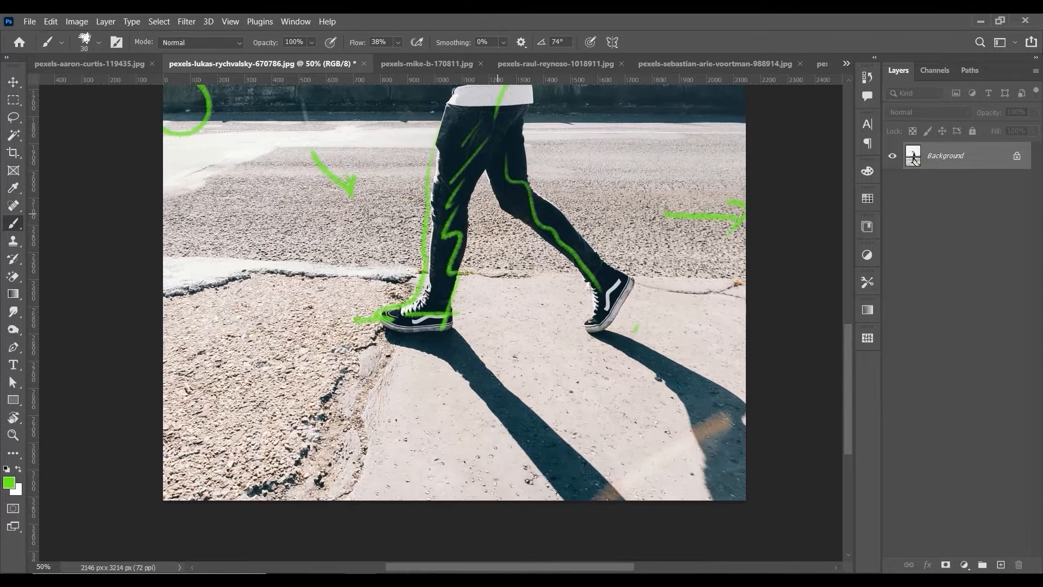
pyautogui.moveTo(441, 336); pyautogui.dragTo(520, 427)
pyautogui.moveTo(392, 325); pyautogui.dragTo(549, 488)
# Try a thick stroke beneath the front shoe's sole, undo it, and point a short green arrow at the contact shadow by the toe
pyautogui.hotkey('ctrl', '+')
pyautogui.hotkey('ctrl', '+')
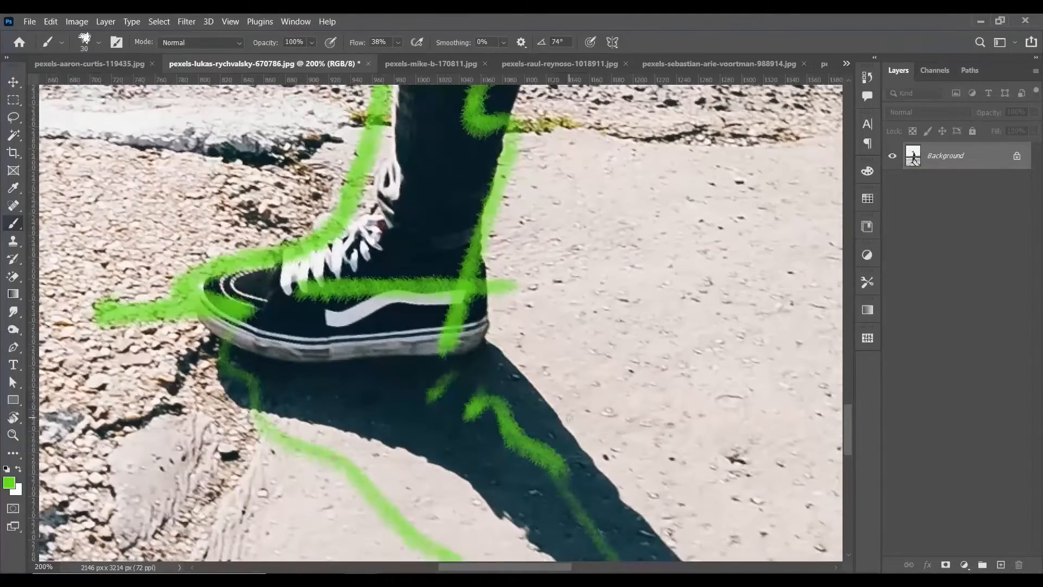
pyautogui.moveTo(472, 348)
pyautogui.mouseDown()
pyautogui.moveTo(500, 318)
pyautogui.moveTo(239, 337)
pyautogui.mouseUp()
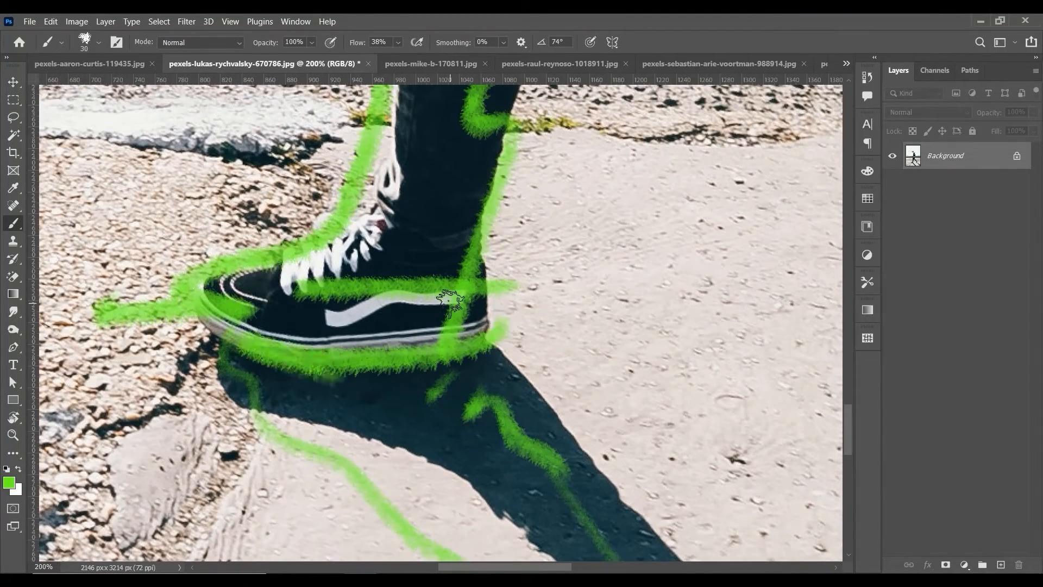
pyautogui.hotkey('ctrl', 'z')
pyautogui.moveTo(188, 432)
pyautogui.mouseDown()
pyautogui.moveTo(244, 382)
pyautogui.moveTo(269, 389)
pyautogui.mouseUp()
# Draw green lines along the right side of the front foot's shadow and from the rear shoe down beside its shadow
pyautogui.hotkey('ctrl', '+')
pyautogui.hotkey('ctrl', '-')
pyautogui.hotkey('ctrl', '-')
pyautogui.hotkey('ctrl', '-')
pyautogui.hotkey('ctrl', '-')
pyautogui.hotkey('ctrl', '-')
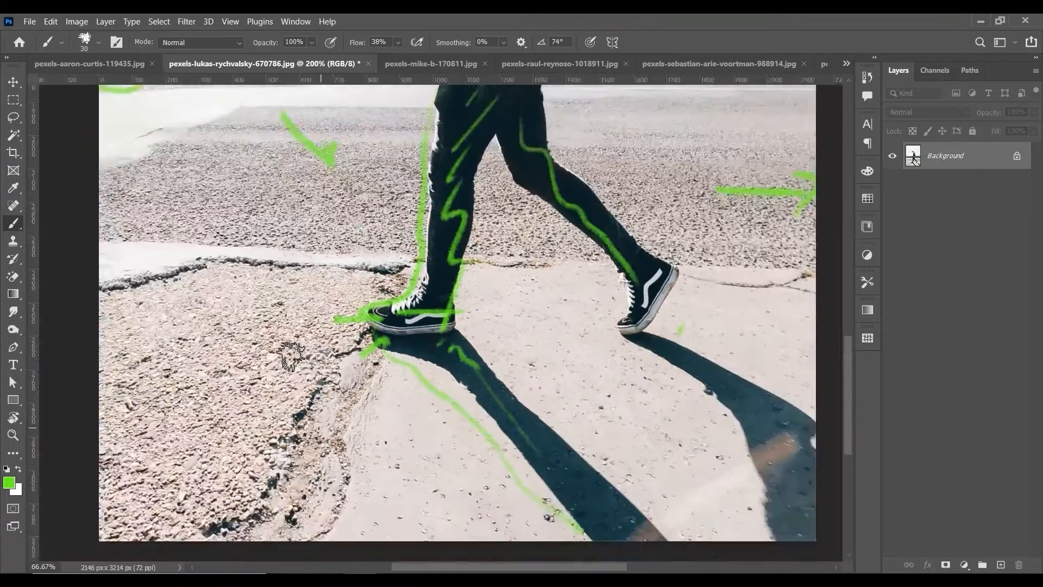
pyautogui.moveTo(470, 332); pyautogui.dragTo(625, 490)
pyautogui.moveTo(576, 321); pyautogui.dragTo(651, 470)
pyautogui.hotkey('ctrl', '-')
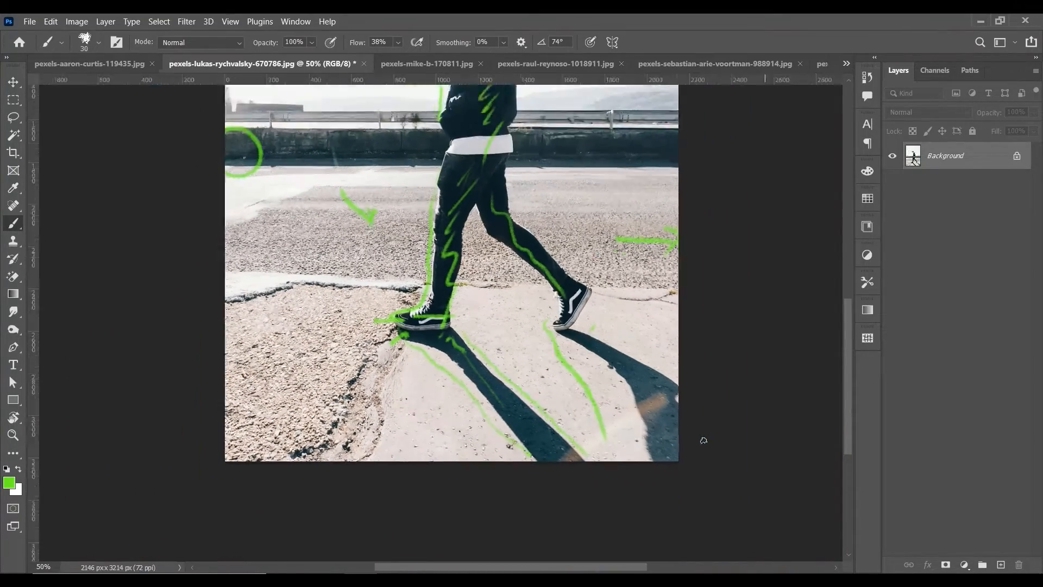
pyautogui.hotkey('ctrl', '-')
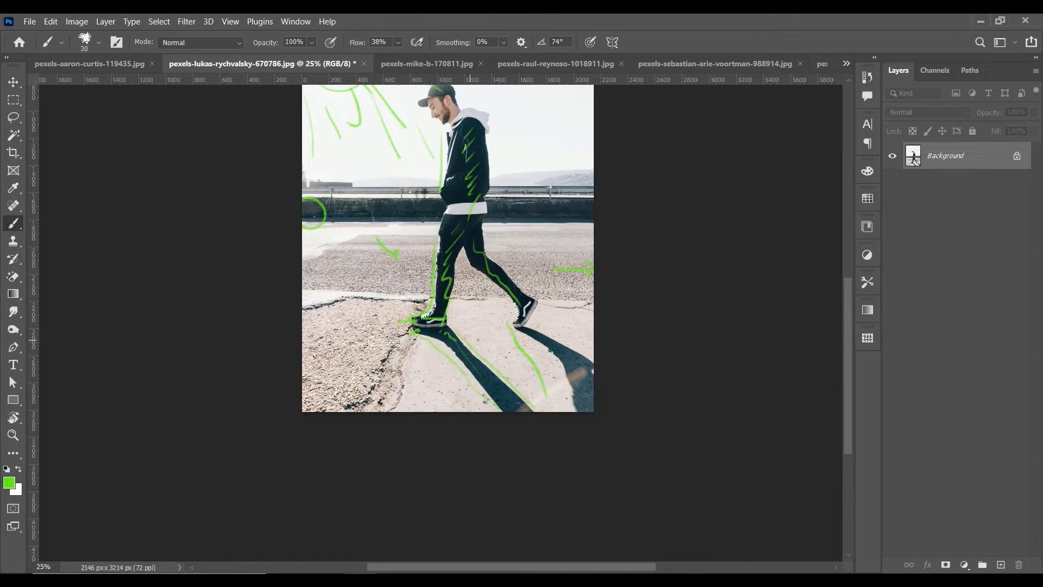
pyautogui.moveTo(403, 182); pyautogui.dragTo(454, 297)
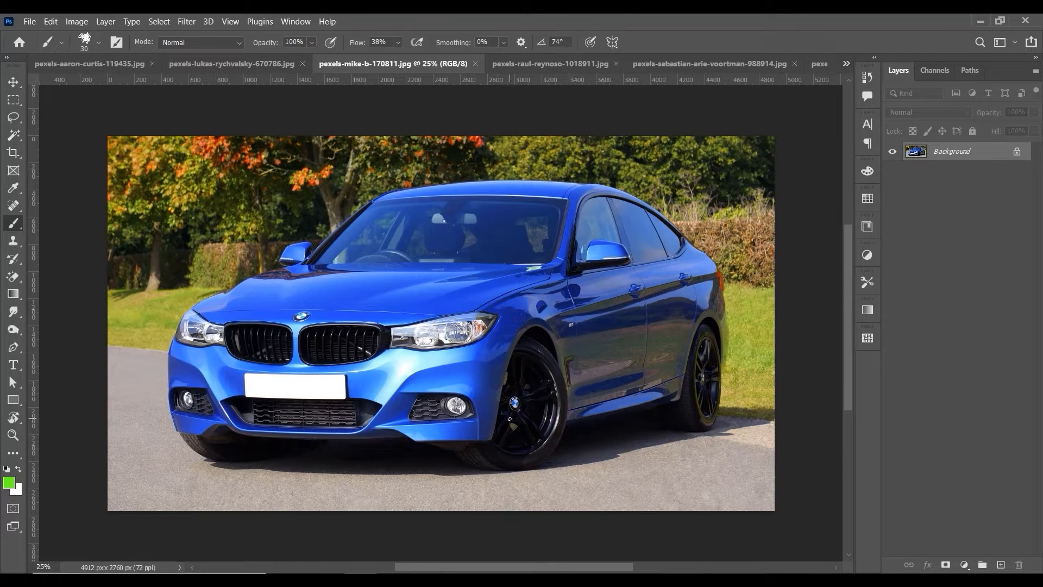
# Compare the blue BMW photo with the annotated Jeep and walking-man photos, ending on the BMW photo
pyautogui.scroll(-3, 511, 419)
pyautogui.scroll(3, 510, 418)
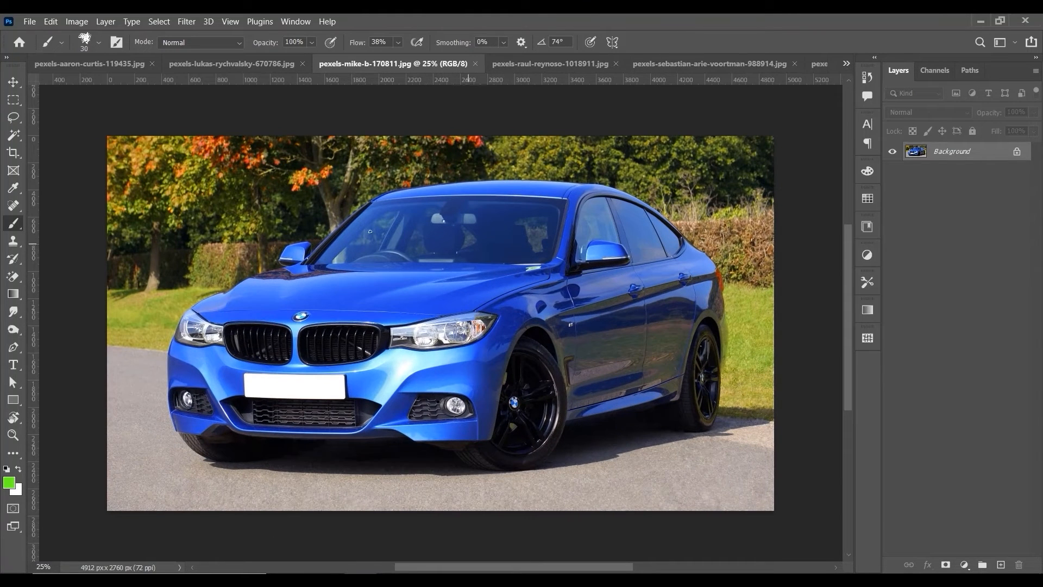
pyautogui.click(90, 64)
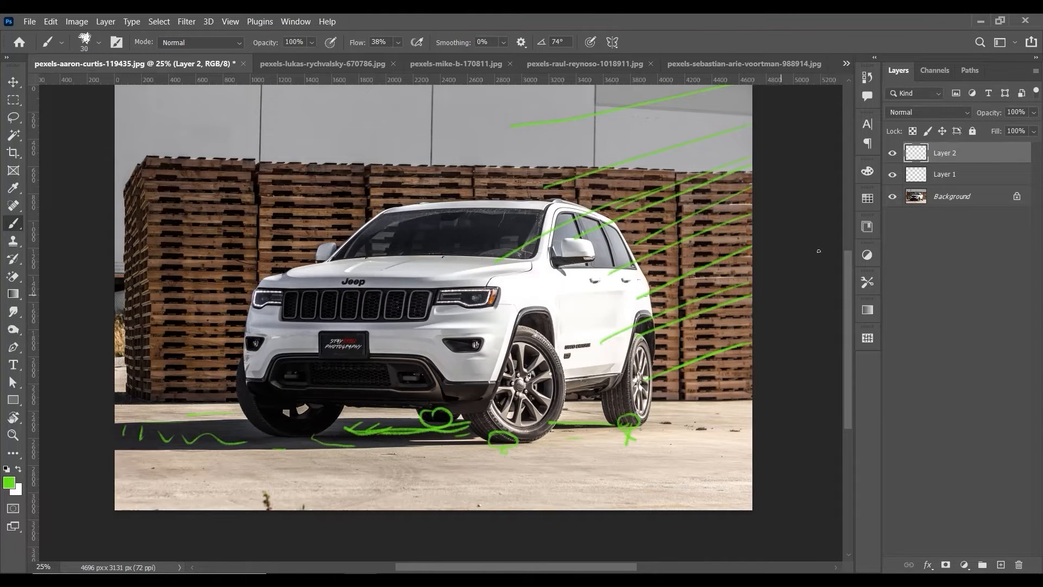
pyautogui.click(330, 64)
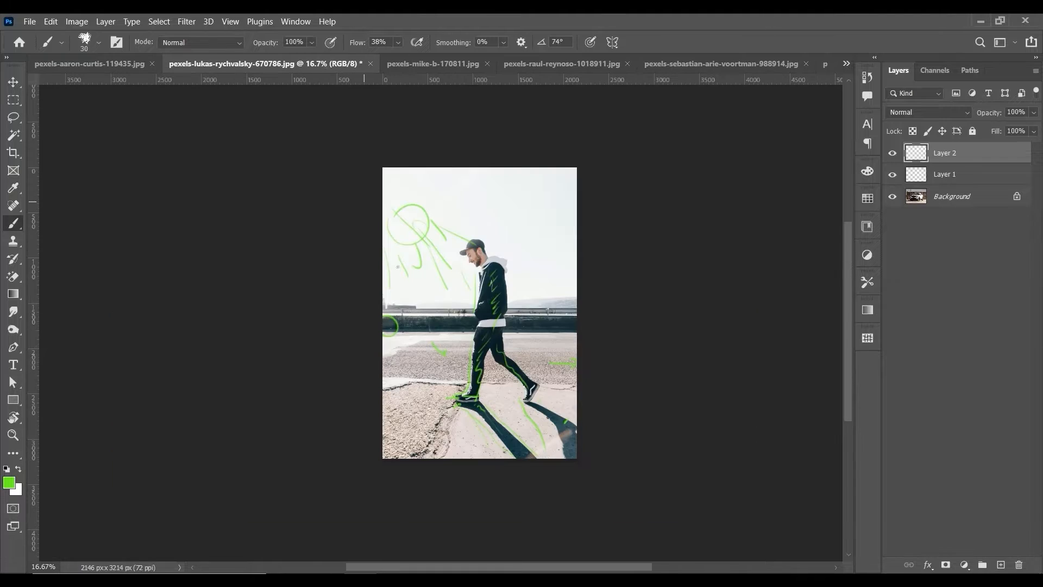
pyautogui.click(460, 64)
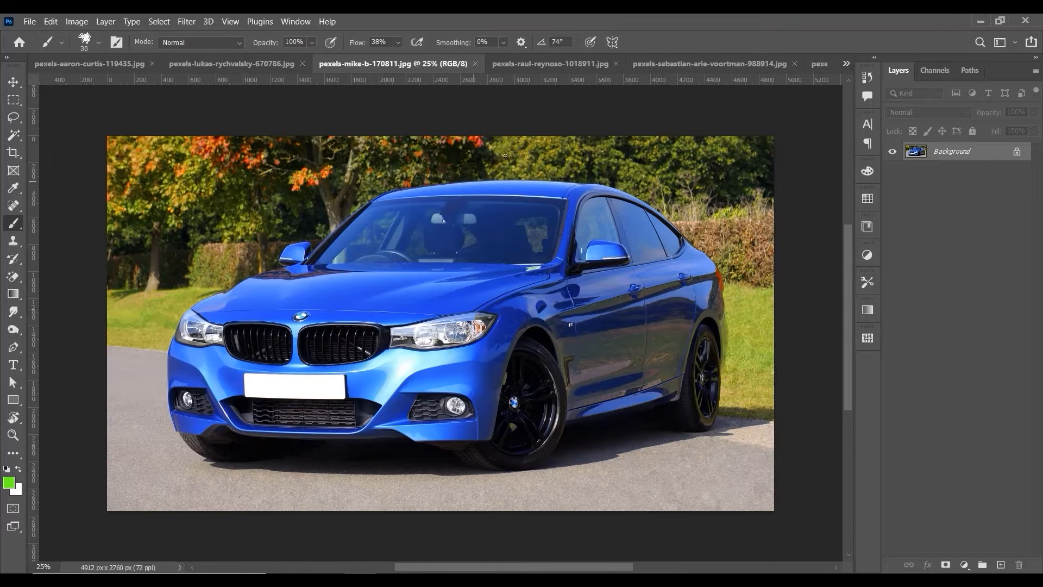
# Draw green light-direction lines across the BMW photo's left trees, grass and road, and through the trees above the car's rear
pyautogui.hotkey('ctrl', '-')
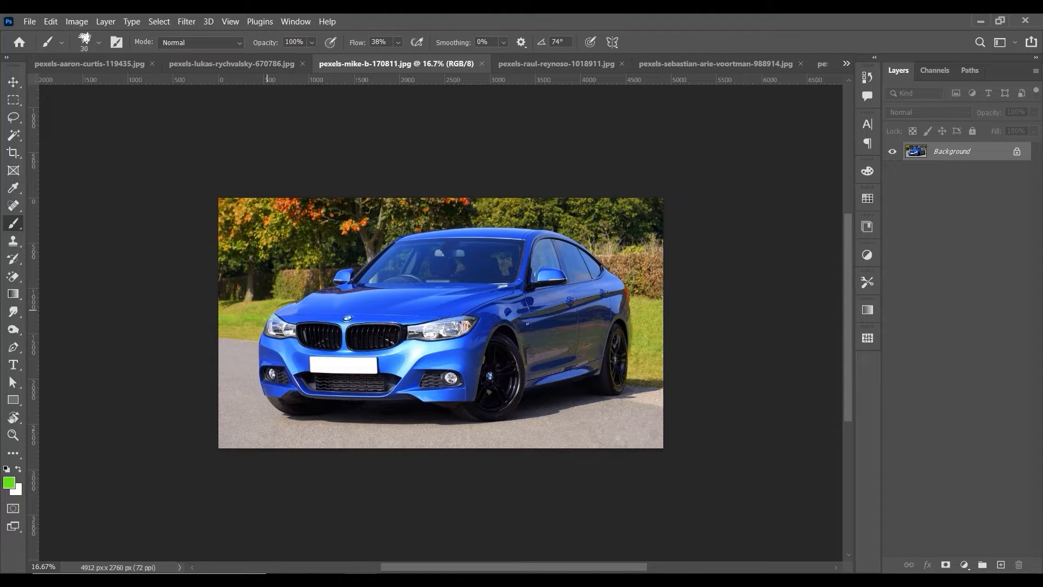
pyautogui.moveTo(259, 306); pyautogui.dragTo(235, 313)
pyautogui.moveTo(119, 210); pyautogui.dragTo(318, 268)
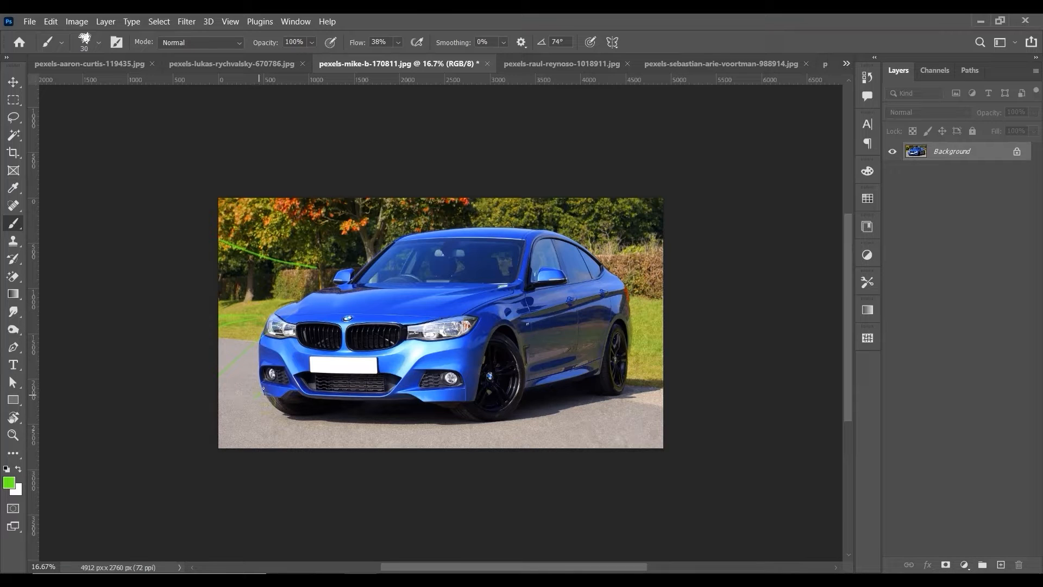
pyautogui.moveTo(115, 197); pyautogui.dragTo(295, 271)
pyautogui.moveTo(235, 215); pyautogui.dragTo(326, 256)
pyautogui.moveTo(184, 416); pyautogui.dragTo(311, 452)
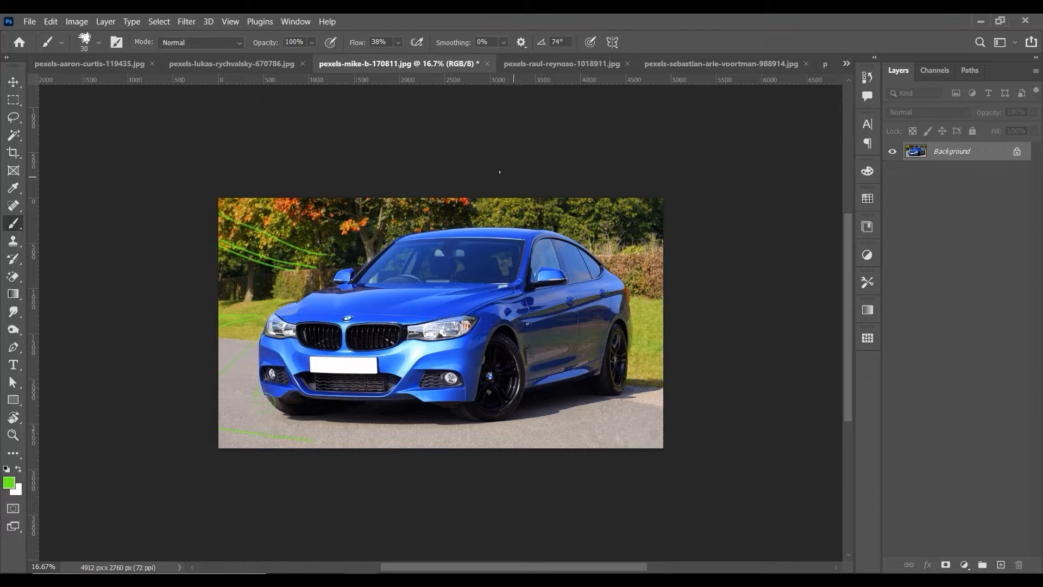
pyautogui.moveTo(323, 130); pyautogui.dragTo(509, 195)
# Hatch the shaded fender and doors on the BMW's side with green strokes
pyautogui.hotkey('ctrl', '+')
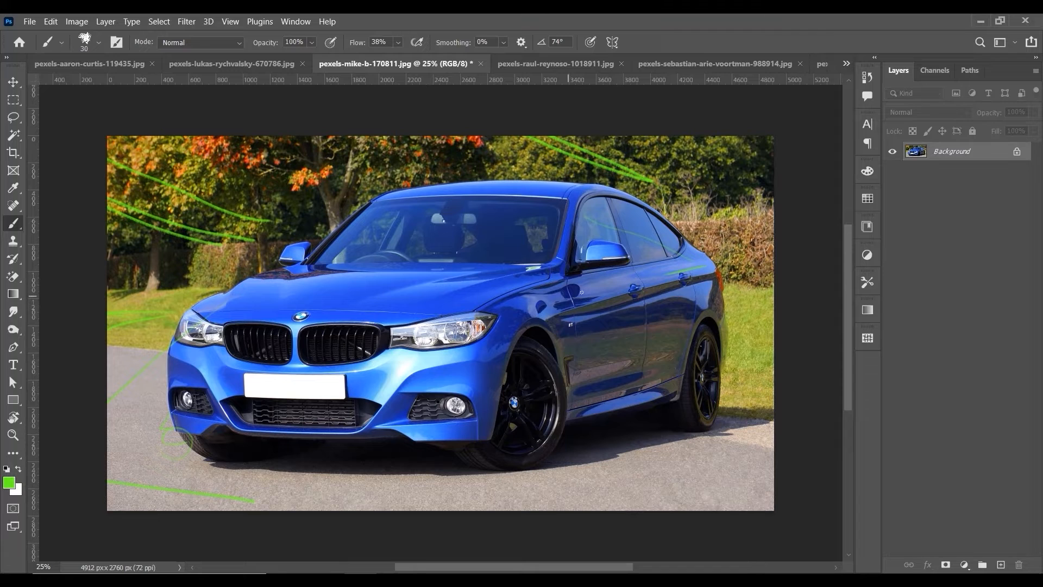
pyautogui.moveTo(620, 341); pyautogui.dragTo(644, 349)
pyautogui.moveTo(553, 351); pyautogui.dragTo(576, 316)
pyautogui.moveTo(631, 311)
pyautogui.mouseDown()
pyautogui.moveTo(609, 337)
pyautogui.moveTo(674, 347)
pyautogui.moveTo(671, 364)
pyautogui.mouseUp()
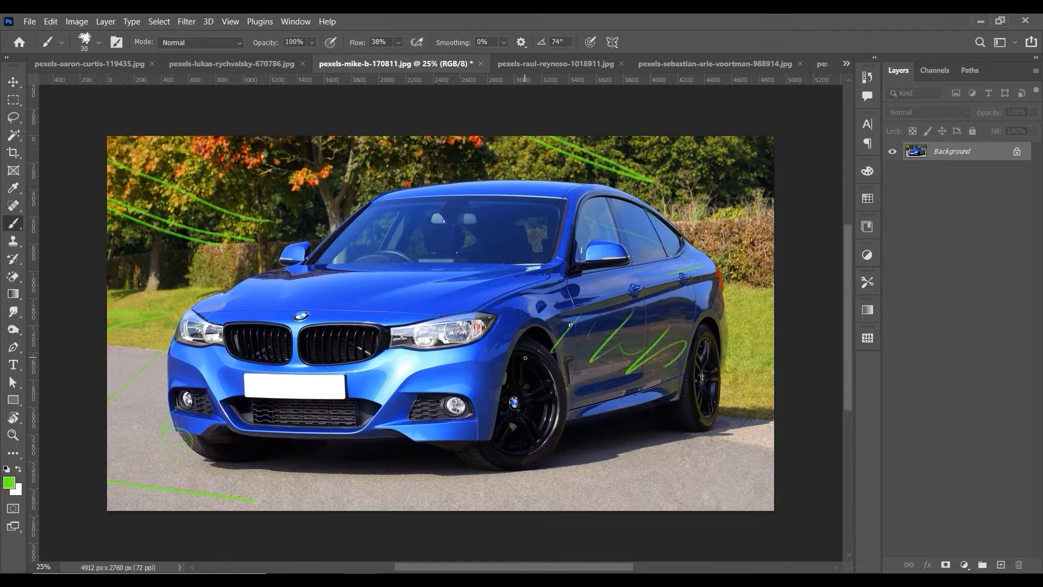
# Scribble green marks over the BMW's near front wheel and circle the rear wheel
pyautogui.moveTo(525, 360); pyautogui.dragTo(545, 437)
pyautogui.moveTo(520, 388); pyautogui.dragTo(538, 437)
pyautogui.moveTo(534, 367); pyautogui.dragTo(549, 413)
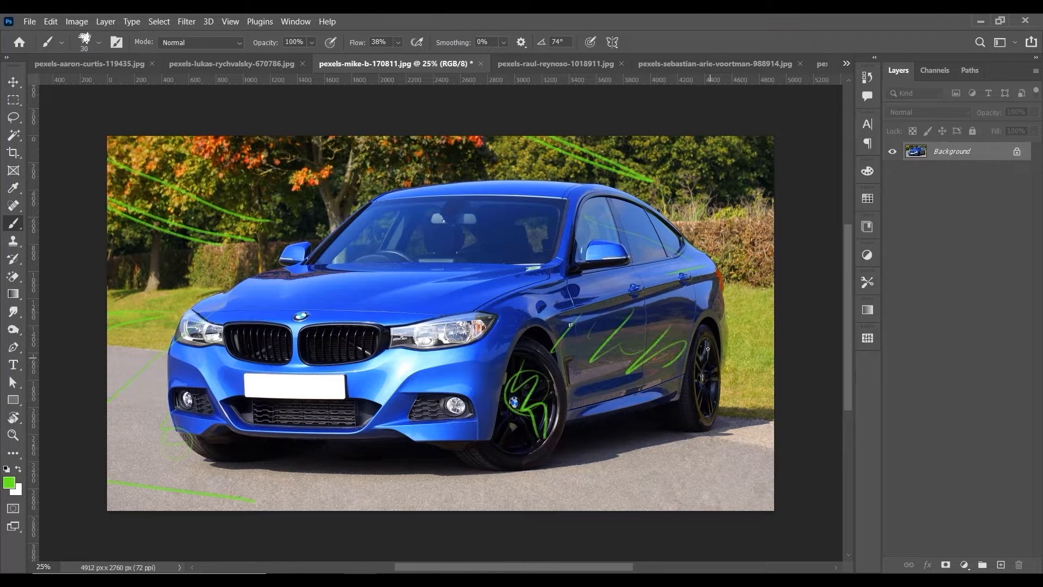
pyautogui.moveTo(707, 348); pyautogui.dragTo(701, 352)
# Draw a wavy green stroke through the dark shadow beneath the BMW's front bumper
pyautogui.scroll(-3, 280, 299)
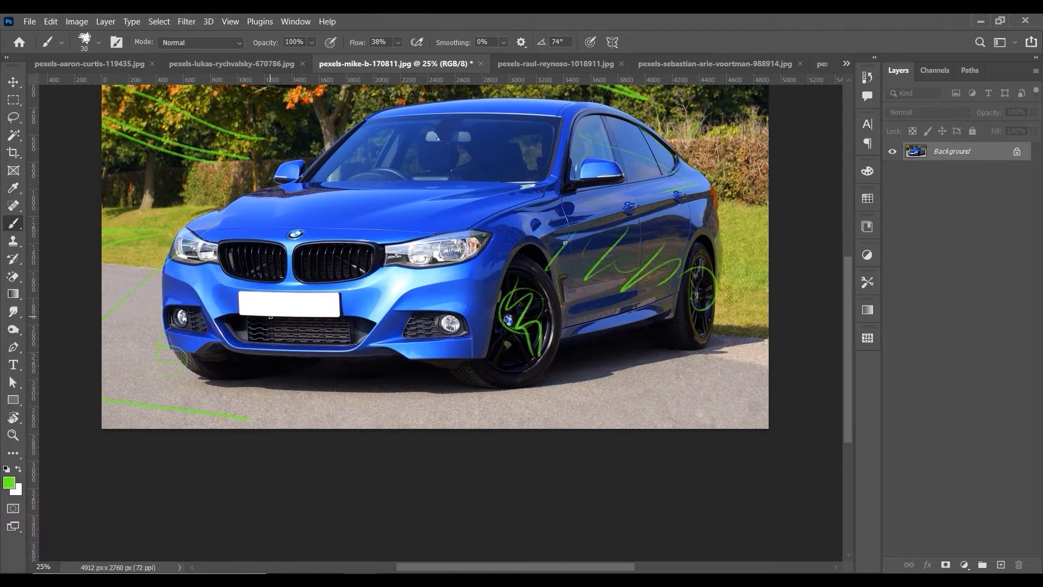
pyautogui.hotkey('ctrl', '+')
pyautogui.hotkey('ctrl', '+')
pyautogui.moveTo(460, 376); pyautogui.dragTo(585, 311)
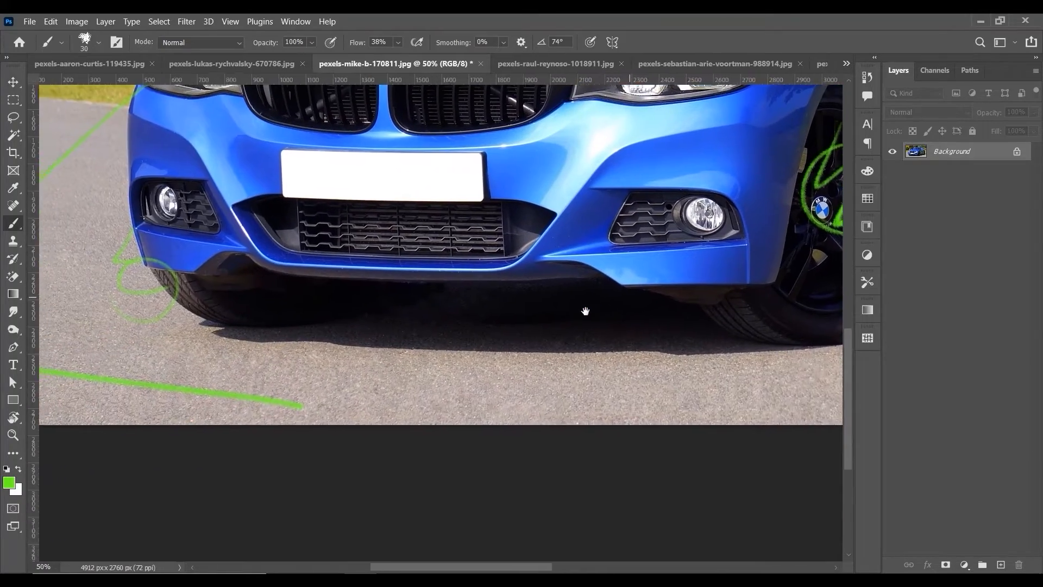
pyautogui.hotkey('ctrl', '+')
pyautogui.hotkey('ctrl', '+')
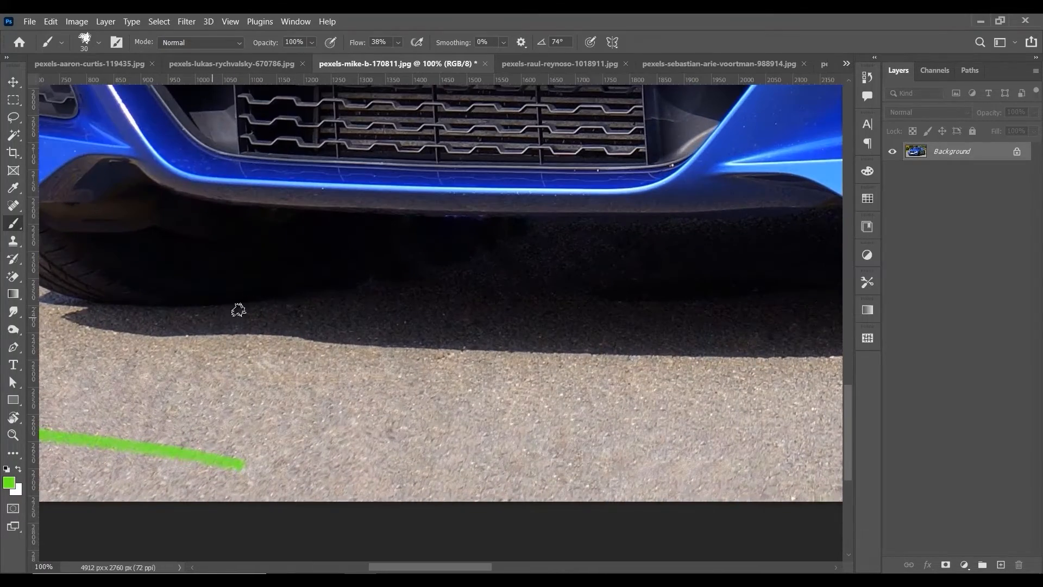
pyautogui.hotkey('ctrl', '-')
pyautogui.hotkey('ctrl', '-')
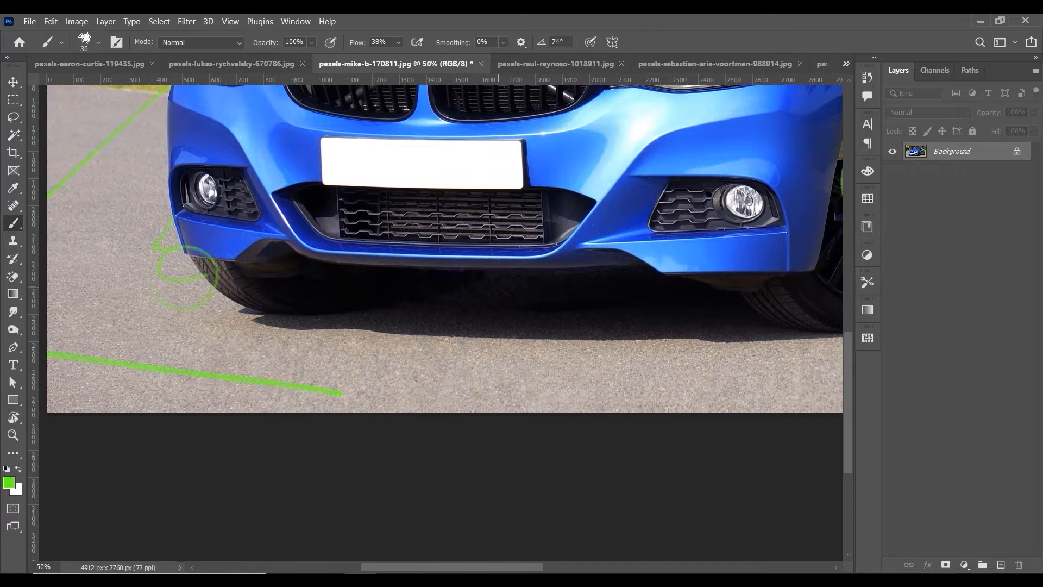
pyautogui.moveTo(508, 303); pyautogui.dragTo(659, 314)
# Mark the ground shadow between the BMW's front and rear wheels with short green strokes
pyautogui.moveTo(748, 308); pyautogui.dragTo(400, 302)
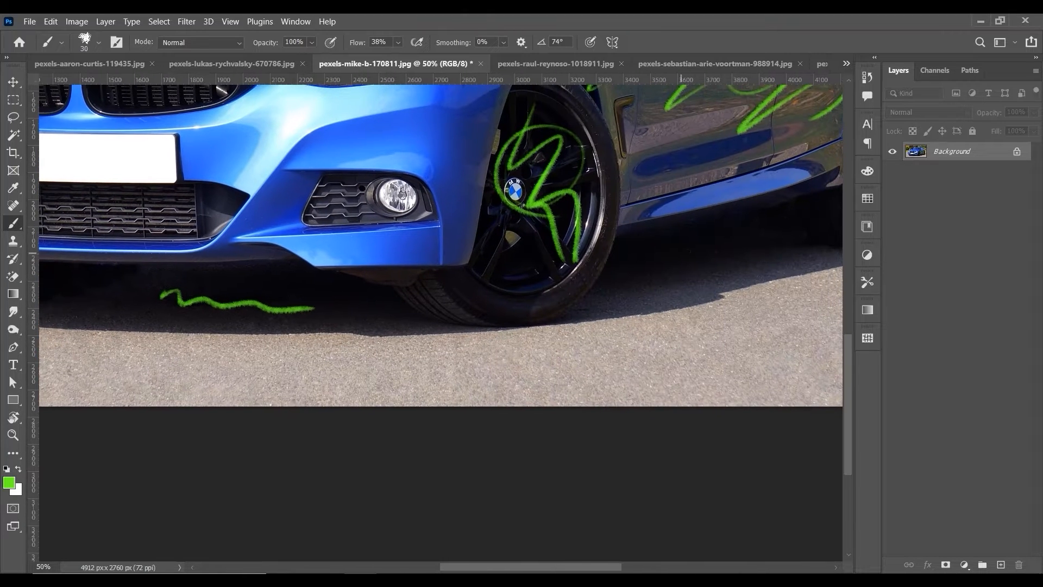
pyautogui.moveTo(681, 256); pyautogui.dragTo(470, 322)
pyautogui.moveTo(449, 337)
pyautogui.mouseDown()
pyautogui.moveTo(485, 315)
pyautogui.moveTo(623, 298)
pyautogui.mouseUp()
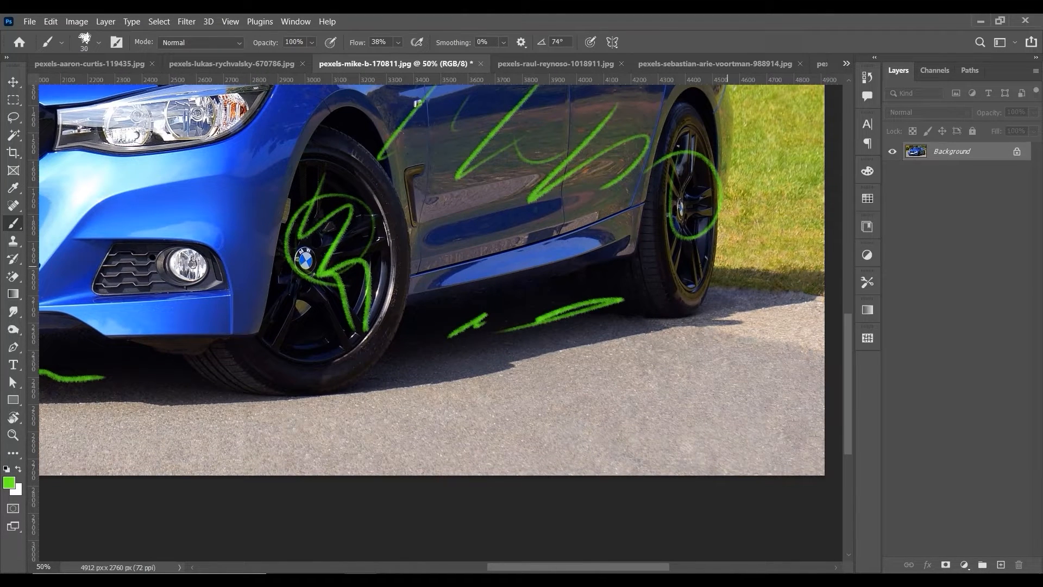
# Add a green stroke to the BMW's shadow between the wheels and scribble over the ground shadow behind its rear wheel
pyautogui.moveTo(568, 342); pyautogui.dragTo(669, 326)
pyautogui.moveTo(173, 320); pyautogui.dragTo(272, 340)
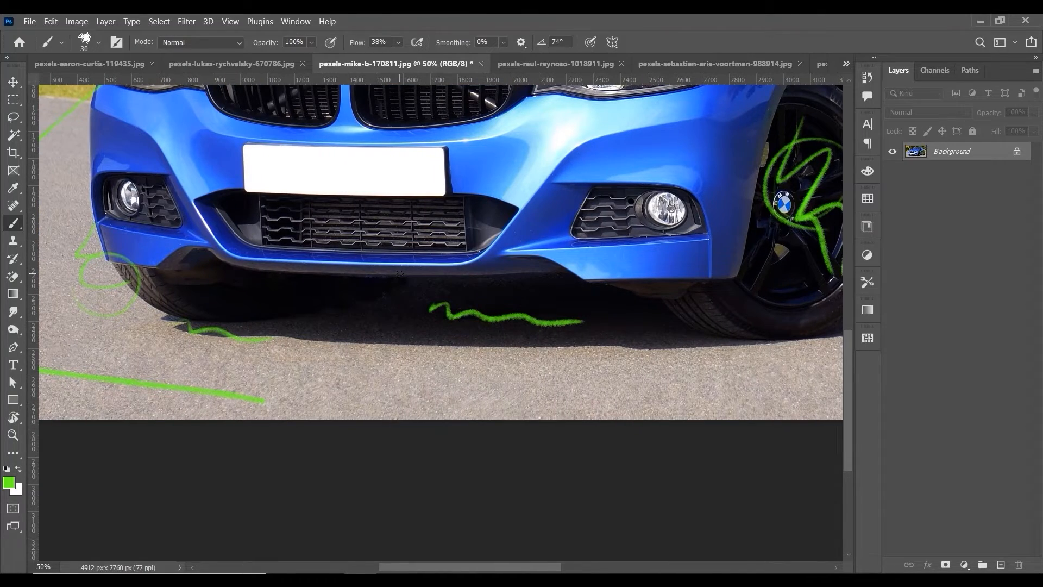
pyautogui.hotkey('ctrl', '+')
pyautogui.hotkey('ctrl', '-')
pyautogui.hotkey('ctrl', '-')
pyautogui.hotkey('ctrl', '-')
pyautogui.hotkey('ctrl', '-')
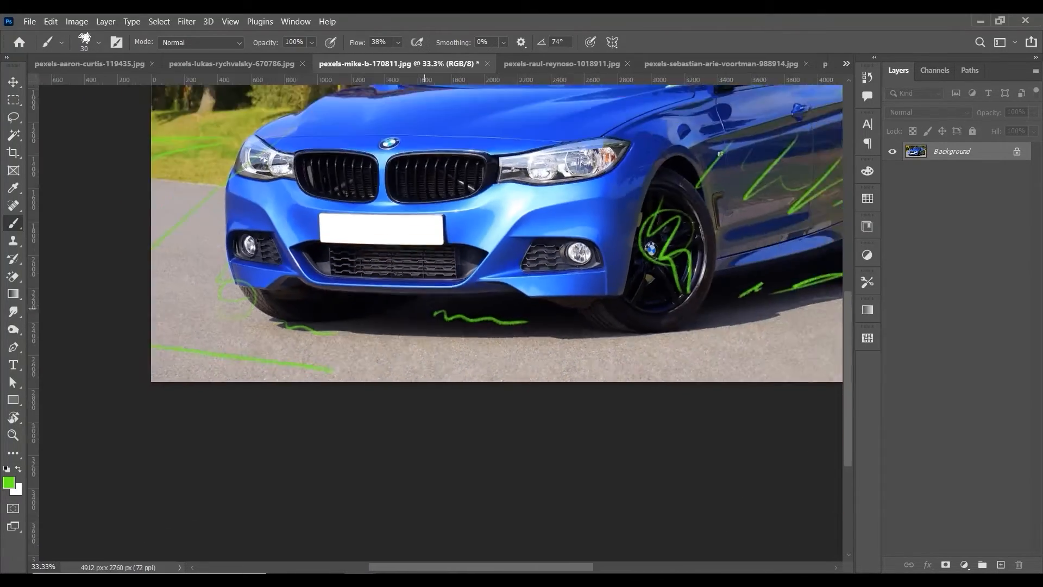
pyautogui.moveTo(673, 302); pyautogui.dragTo(474, 341)
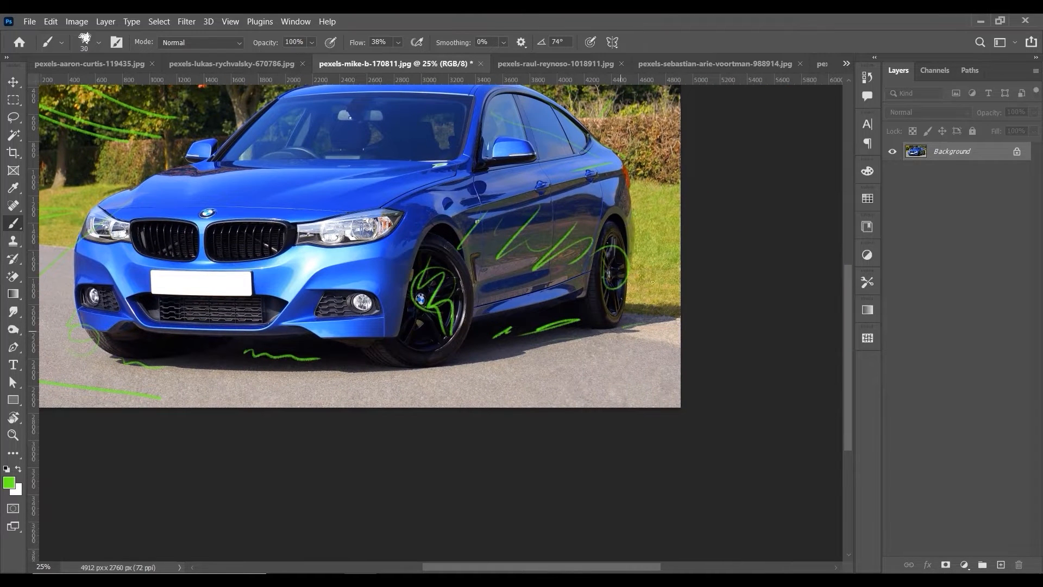
pyautogui.hotkey('ctrl', '+')
pyautogui.moveTo(674, 324)
pyautogui.mouseDown()
pyautogui.moveTo(704, 325)
pyautogui.moveTo(695, 342)
pyautogui.mouseUp()
pyautogui.moveTo(674, 304)
pyautogui.mouseDown()
pyautogui.moveTo(676, 333)
pyautogui.moveTo(701, 359)
pyautogui.moveTo(677, 361)
pyautogui.mouseUp()
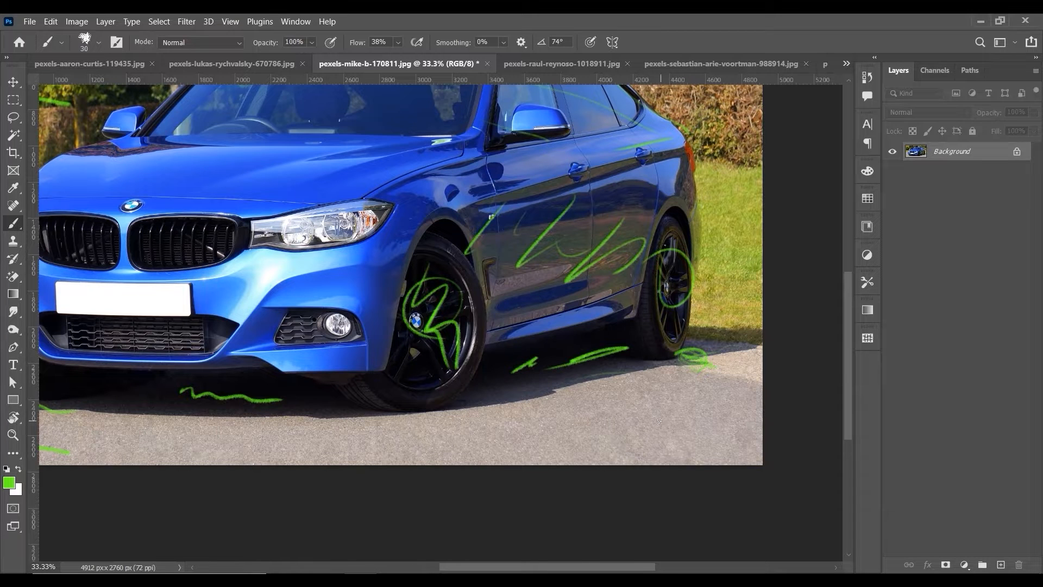
# Switch to pexels-raul-reynoso-1018911.jpg and draw three long green light-direction lines across the window side to the man's shoulder, arm and leg
pyautogui.hotkey('ctrl', 'Tab')
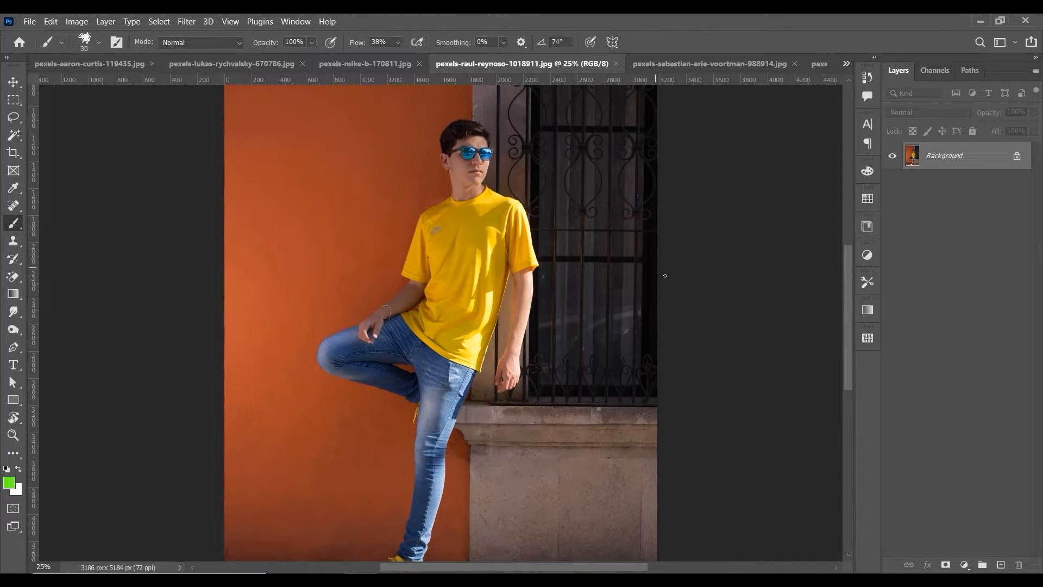
pyautogui.moveTo(642, 274); pyautogui.dragTo(608, 247)
pyautogui.moveTo(696, 133); pyautogui.dragTo(467, 174)
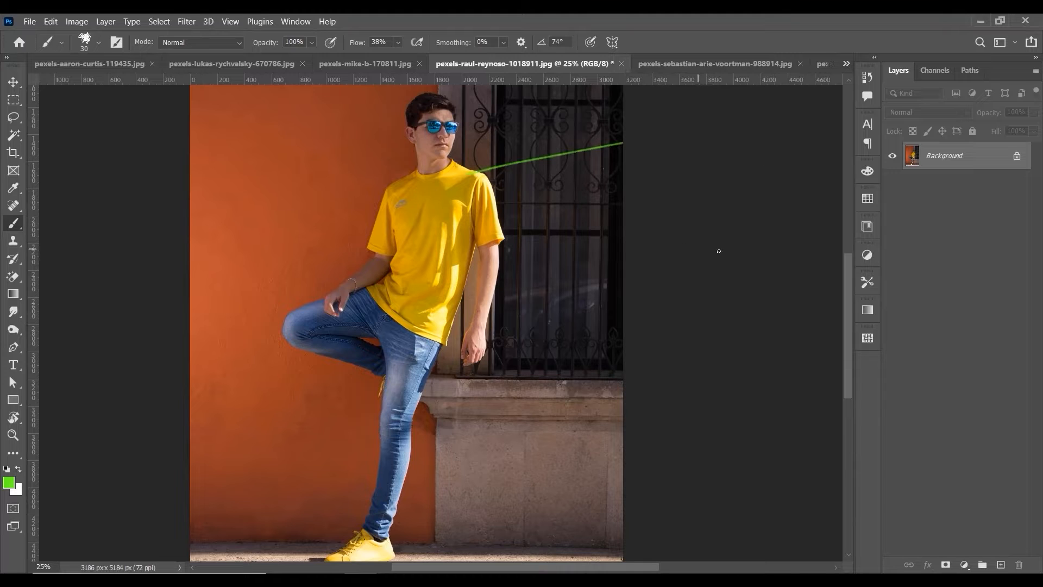
pyautogui.moveTo(718, 249); pyautogui.dragTo(462, 299)
pyautogui.moveTo(692, 347); pyautogui.dragTo(408, 399)
# Mark the shaded side of the yellow shirt and the raised jeans leg with green diagonal strokes and loops
pyautogui.moveTo(442, 182); pyautogui.dragTo(422, 206)
pyautogui.moveTo(450, 194); pyautogui.dragTo(420, 232)
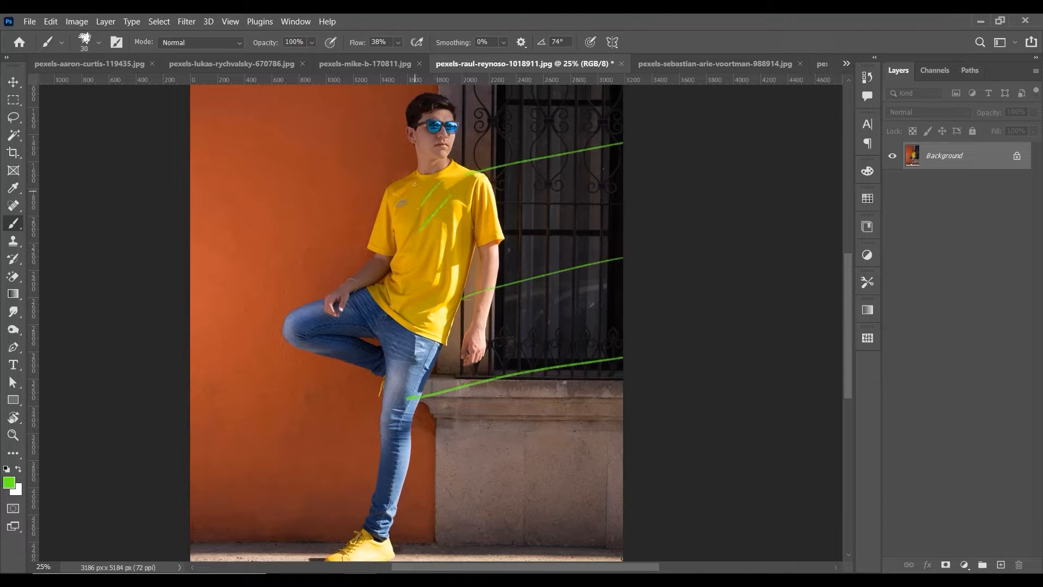
pyautogui.moveTo(411, 182); pyautogui.dragTo(389, 203)
pyautogui.moveTo(414, 203)
pyautogui.mouseDown()
pyautogui.moveTo(393, 228)
pyautogui.moveTo(398, 273)
pyautogui.mouseUp()
pyautogui.moveTo(417, 272); pyautogui.dragTo(395, 304)
pyautogui.moveTo(402, 169)
pyautogui.mouseDown()
pyautogui.moveTo(382, 187)
pyautogui.moveTo(400, 255)
pyautogui.moveTo(395, 300)
pyautogui.moveTo(378, 324)
pyautogui.moveTo(315, 311)
pyautogui.moveTo(280, 329)
pyautogui.moveTo(375, 361)
pyautogui.moveTo(416, 228)
pyautogui.mouseUp()
# Circle the contact shadow at the yellow shoe's toe and outline the ground shadow stretching away along the wall in green
pyautogui.scroll(2, 456, 359)
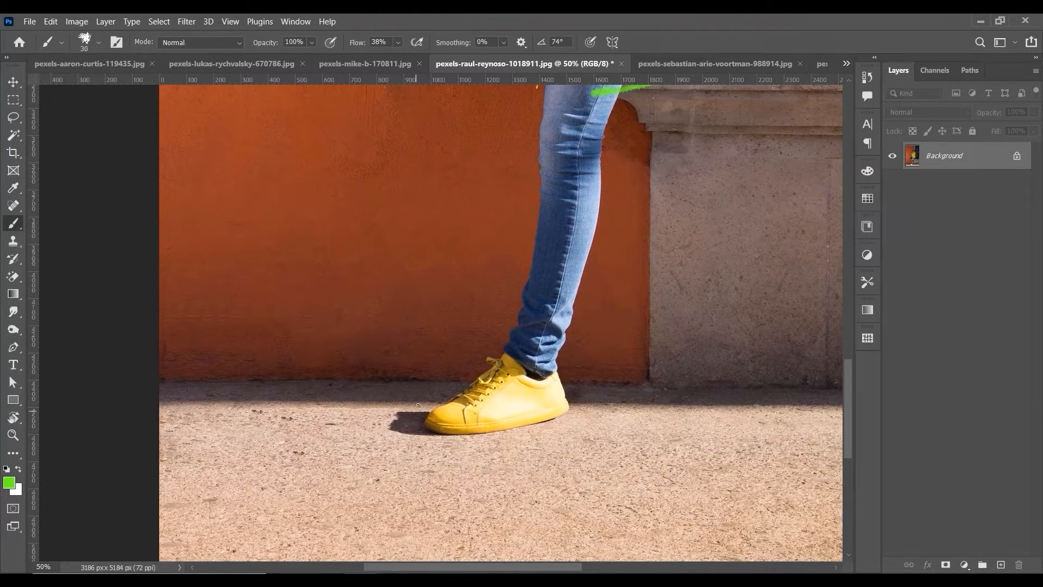
pyautogui.moveTo(416, 404)
pyautogui.mouseDown()
pyautogui.moveTo(423, 393)
pyautogui.moveTo(422, 408)
pyautogui.mouseUp()
pyautogui.moveTo(479, 388)
pyautogui.mouseDown()
pyautogui.moveTo(107, 360)
pyautogui.moveTo(184, 418)
pyautogui.moveTo(455, 411)
pyautogui.moveTo(220, 389)
pyautogui.mouseUp()
pyautogui.scroll(-2, 297, 283)
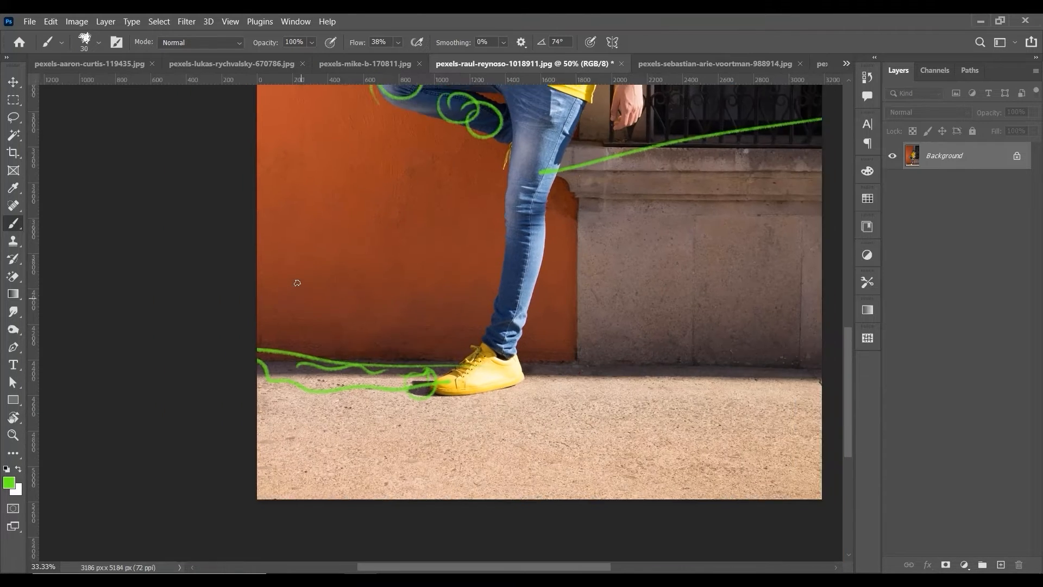
pyautogui.hscroll(2, 763, 333)
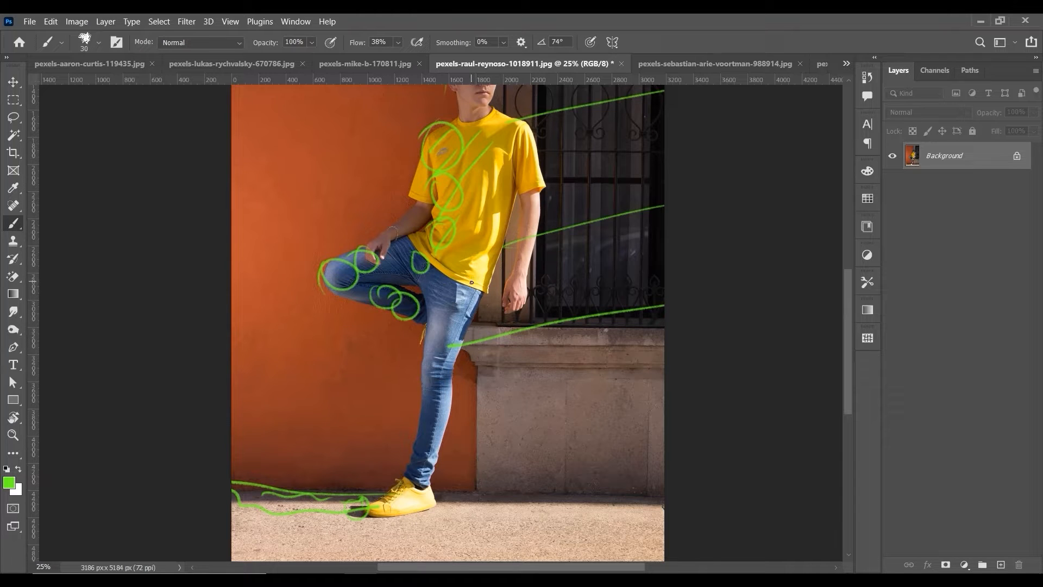
pyautogui.moveTo(363, 508)
pyautogui.mouseDown()
pyautogui.moveTo(356, 491)
pyautogui.moveTo(370, 508)
pyautogui.mouseUp()
# In pexels-sebastian-arie-voortman-988914.jpg, draw green arrows toward the backpack and the ground shadow, plus a long line along that shadow
pyautogui.click(689, 65)
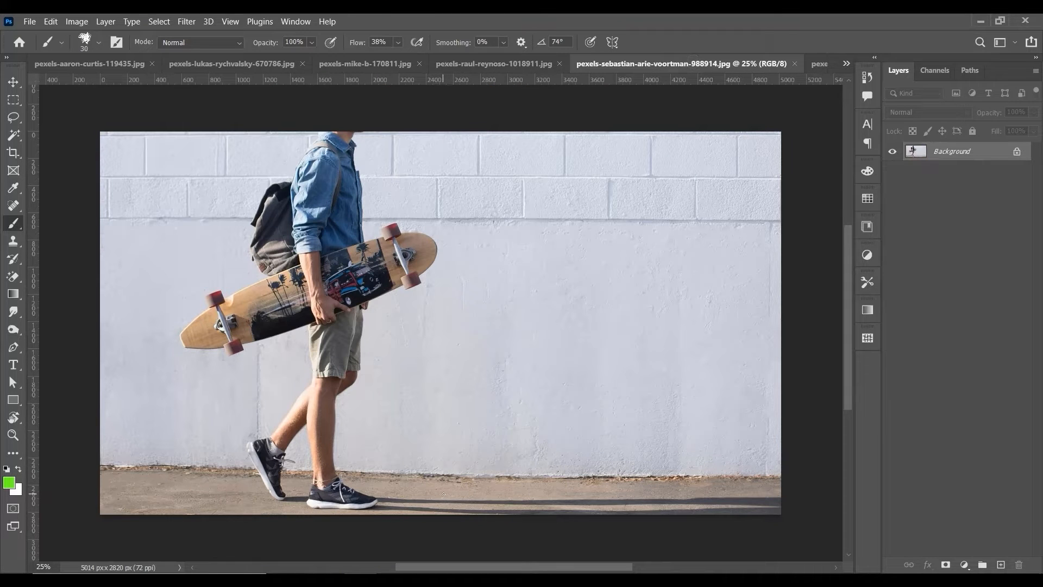
pyautogui.hotkey('ctrl', '-')
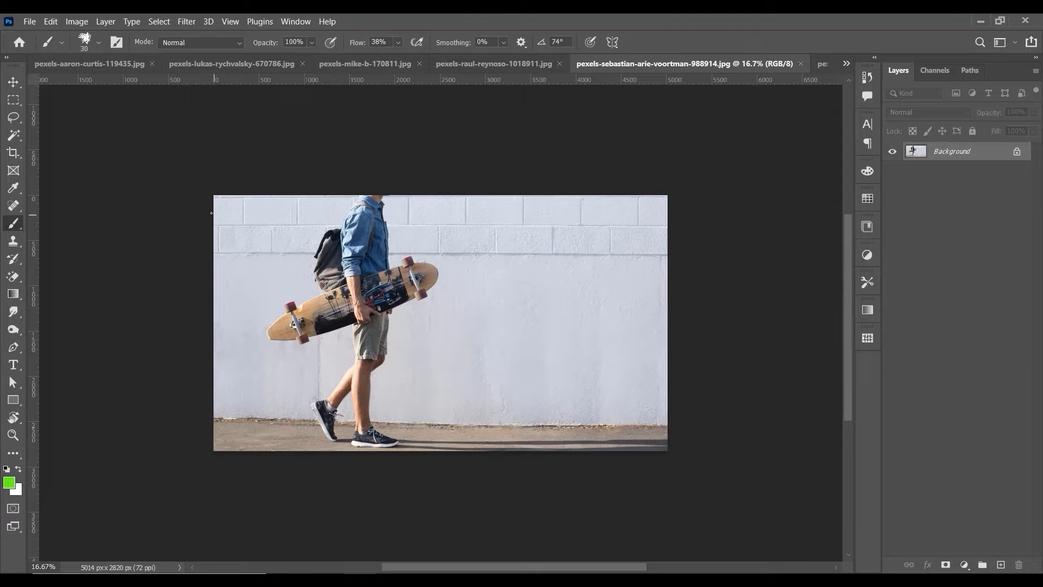
pyautogui.moveTo(211, 212); pyautogui.dragTo(271, 248)
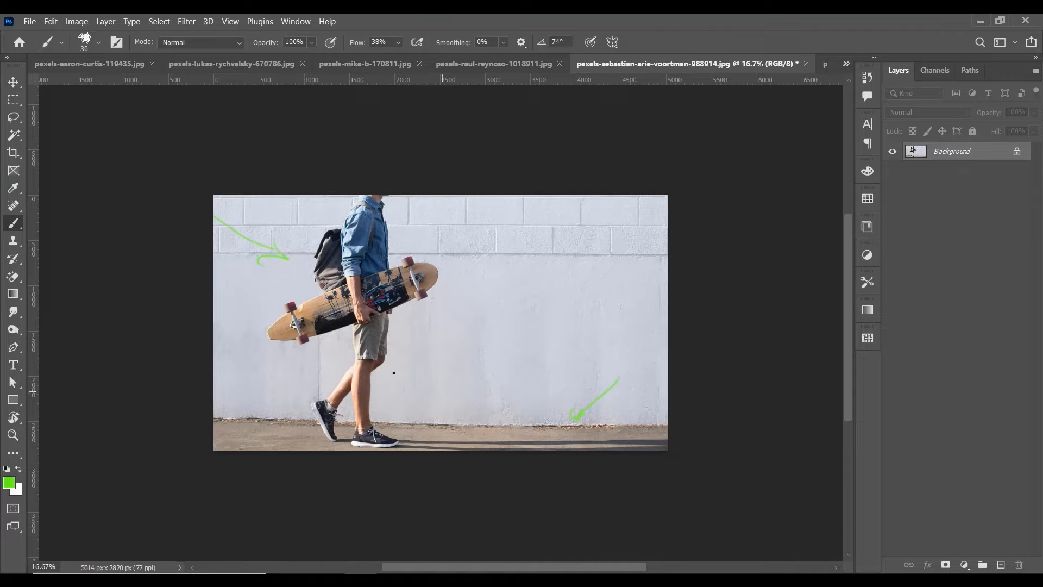
pyautogui.moveTo(445, 432); pyautogui.dragTo(646, 422)
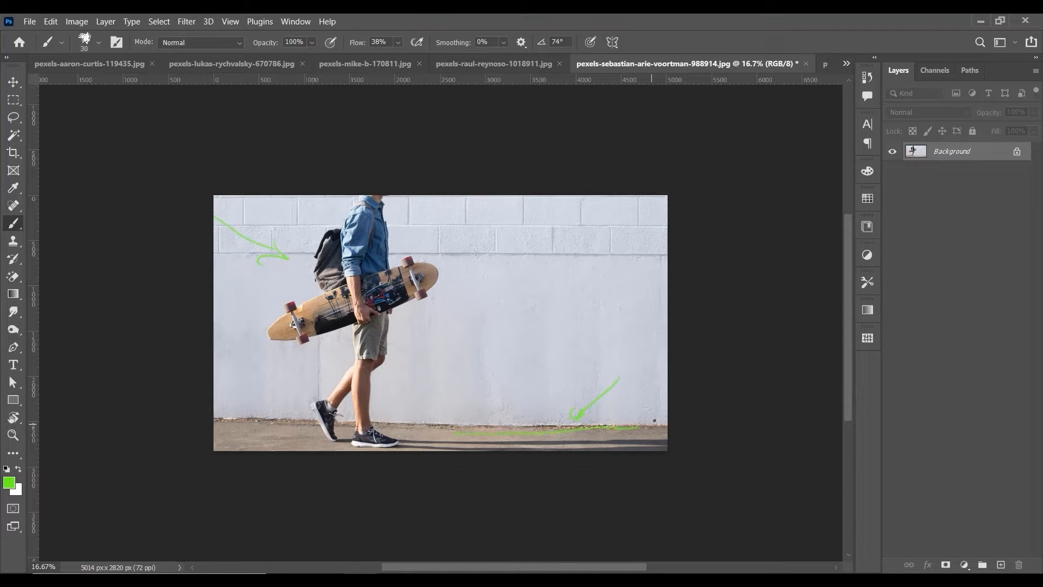
# Reduce the brush size to 6 for fine marks around the skateboarder's front shoe
pyautogui.hotkey('ctrl', '1')
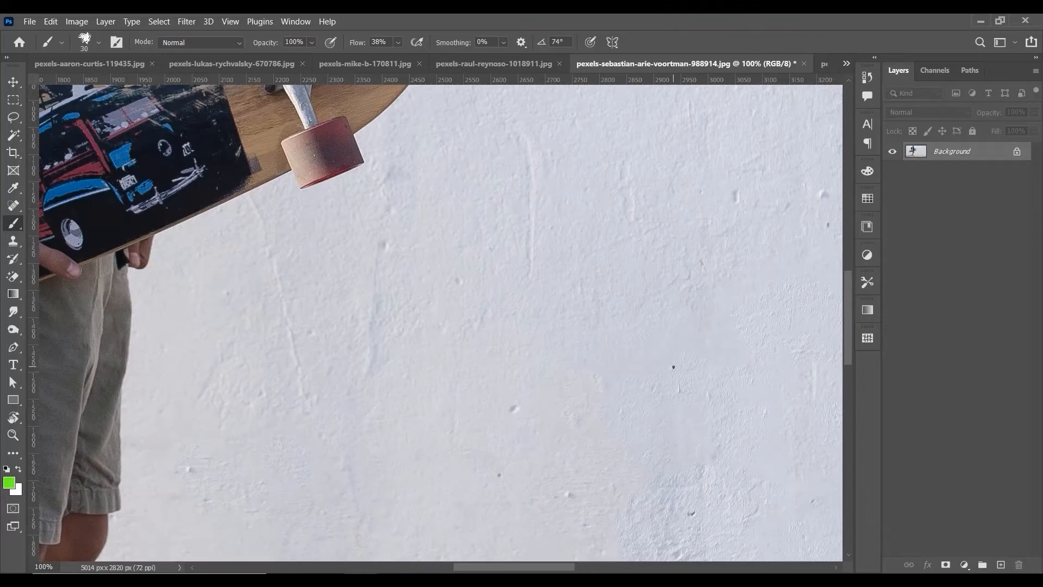
pyautogui.moveTo(428, 411); pyautogui.dragTo(530, 155)
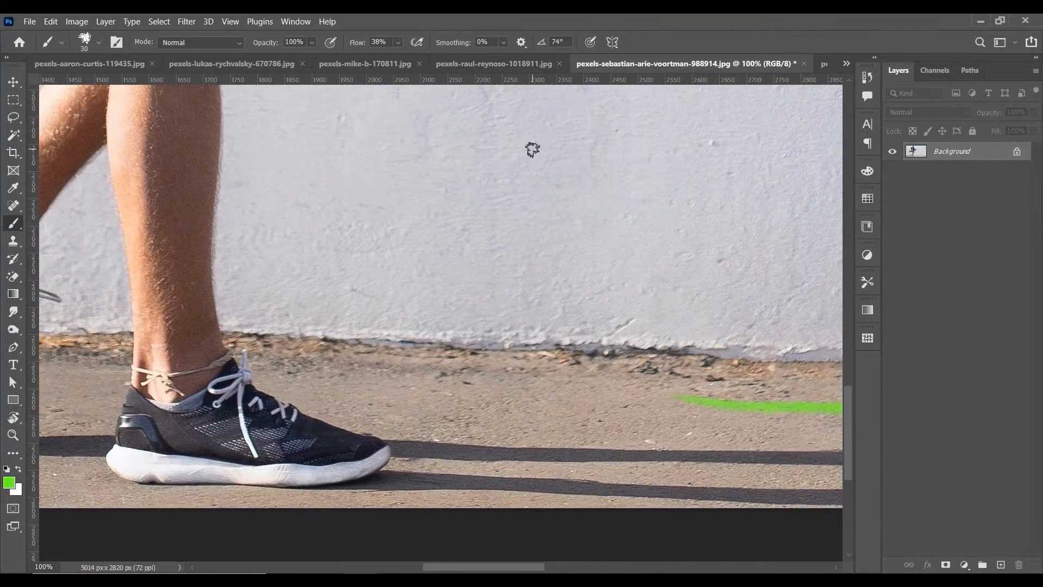
pyautogui.hotkey('ctrl', '-')
pyautogui.moveTo(418, 359); pyautogui.dragTo(549, 260)
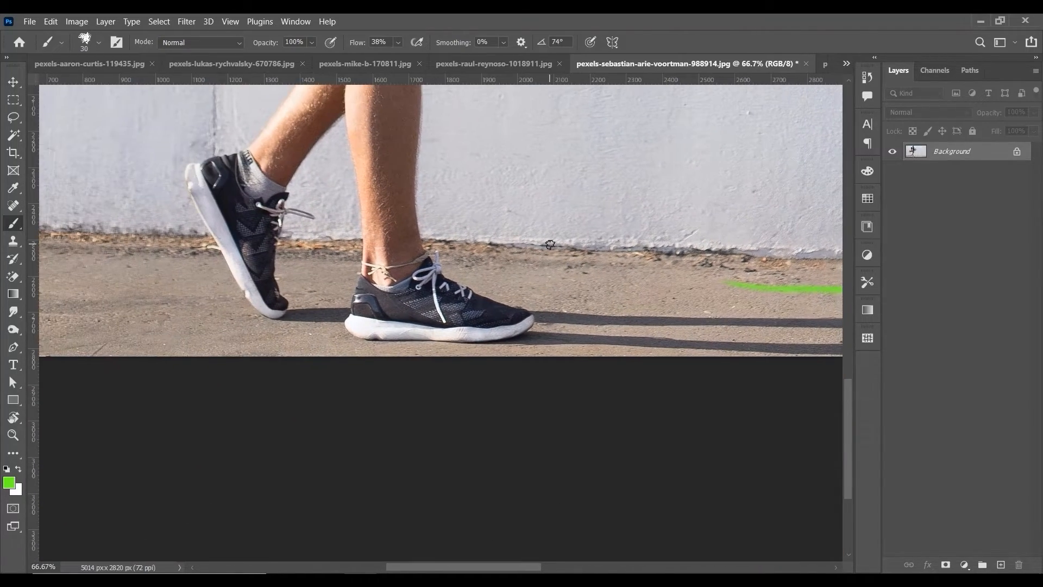
pyautogui.hotkey('ctrl', '+')
pyautogui.hotkey('ctrl', '+')
pyautogui.press('[')
pyautogui.press('[')
pyautogui.press('[')
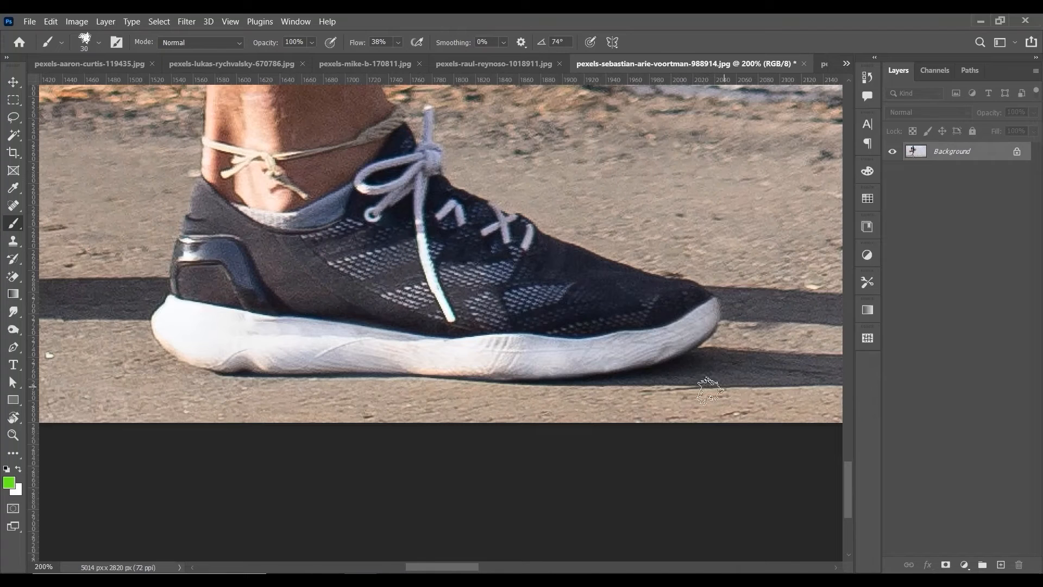
pyautogui.press('[')
pyautogui.press('[')
pyautogui.press('[')
pyautogui.press('[')
pyautogui.press('[')
# Mark the contact shadow under the front shoe's sole and the start of its cast shadow with thin green strokes
pyautogui.moveTo(715, 354)
pyautogui.mouseDown()
pyautogui.moveTo(696, 378)
pyautogui.moveTo(632, 385)
pyautogui.moveTo(669, 413)
pyautogui.mouseUp()
pyautogui.hotkey('ctrl', 'z')
pyautogui.moveTo(353, 373); pyautogui.dragTo(218, 376)
pyautogui.moveTo(380, 387); pyautogui.dragTo(413, 389)
pyautogui.moveTo(729, 382); pyautogui.dragTo(783, 399)
pyautogui.hotkey('ctrl', '-')
pyautogui.hotkey('ctrl', '-')
pyautogui.hotkey('ctrl', '-')
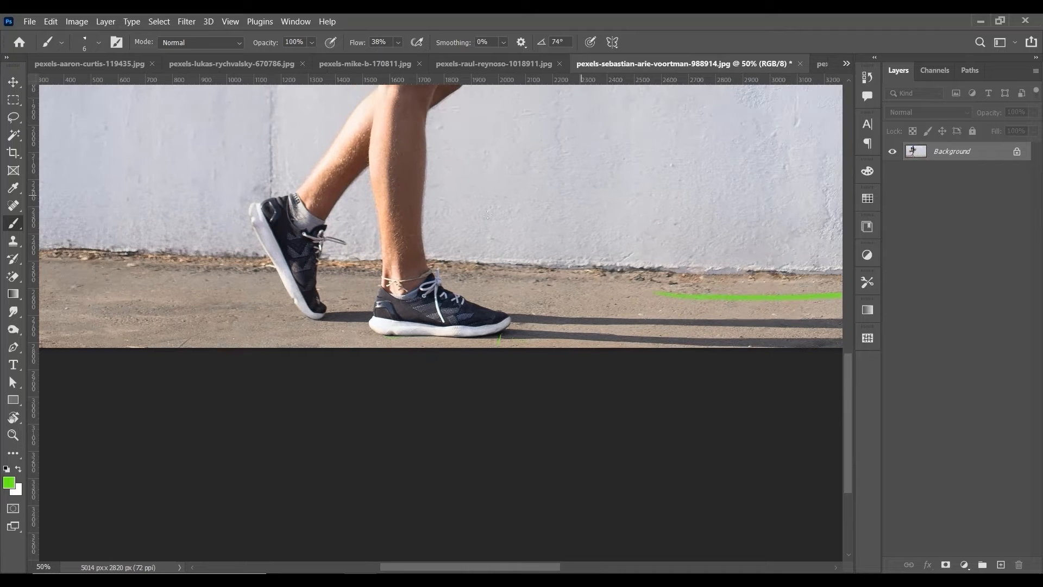
# Circle the rear shoe's toe in green where it touches the ground, and review the long cast shadows
pyautogui.hotkey('ctrl', '+')
pyautogui.hotkey('ctrl', '+')
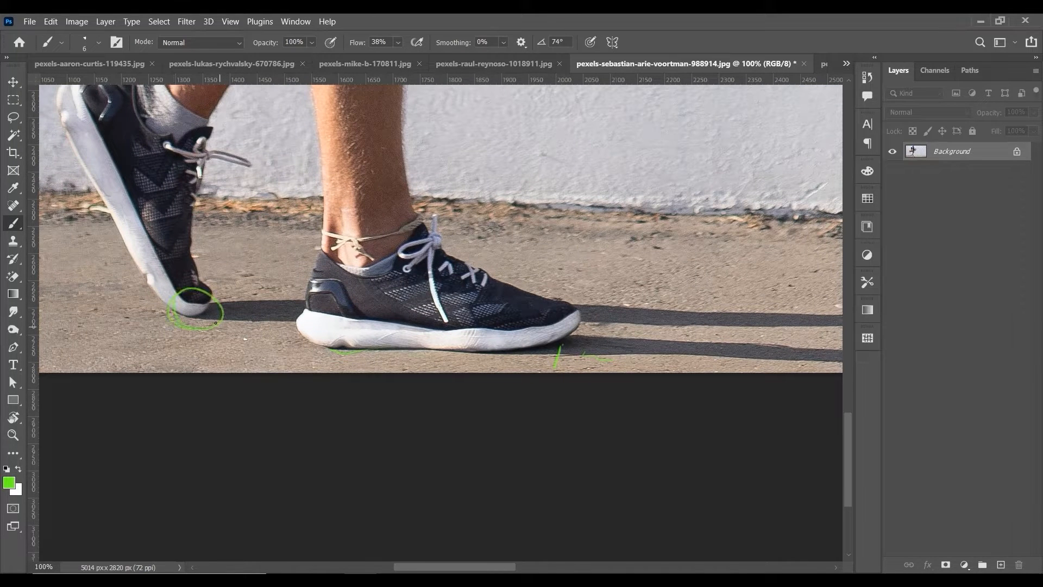
pyautogui.hotkey('ctrl', '-')
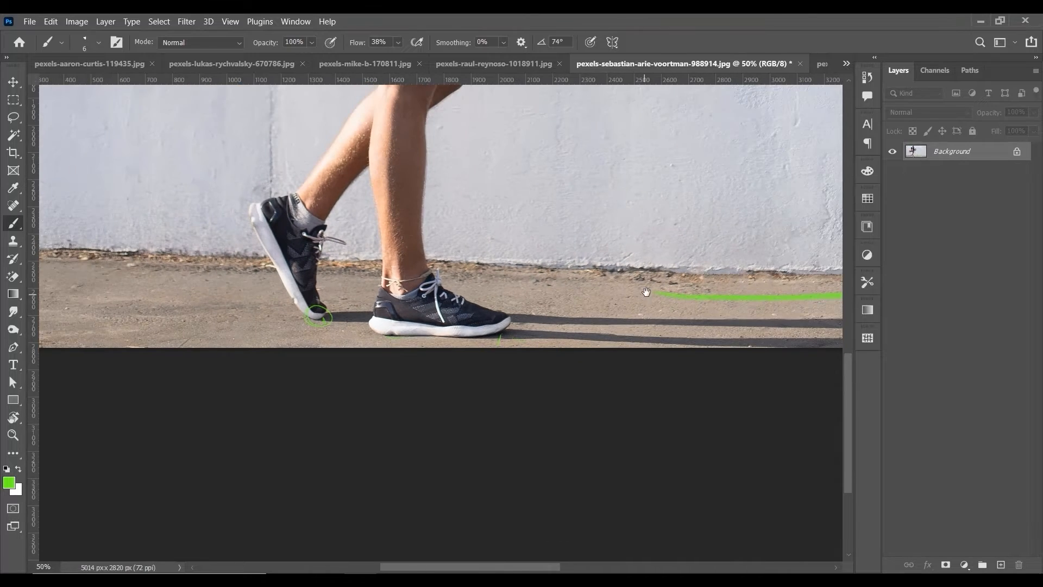
pyautogui.moveTo(598, 290); pyautogui.dragTo(430, 294)
pyautogui.moveTo(720, 312); pyautogui.dragTo(417, 317)
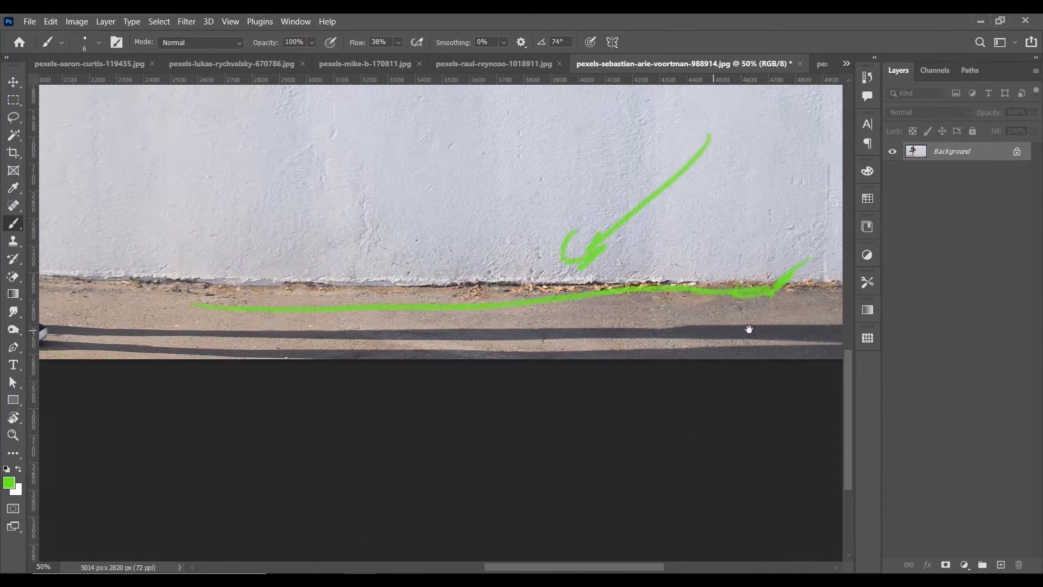
pyautogui.moveTo(750, 328); pyautogui.dragTo(511, 326)
pyautogui.hotkey('ctrl', '0')
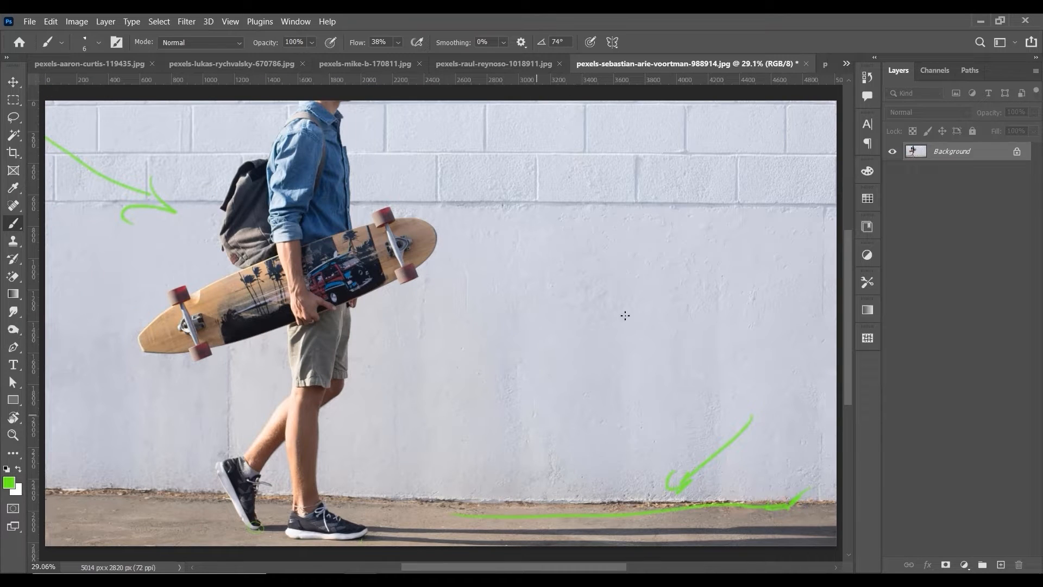
# Switch to pexels-zsolt-joo-2882234.jpg and examine the white Jeep's body, its tyres and the shadow beneath it
pyautogui.click(847, 66)
pyautogui.click(706, 133)
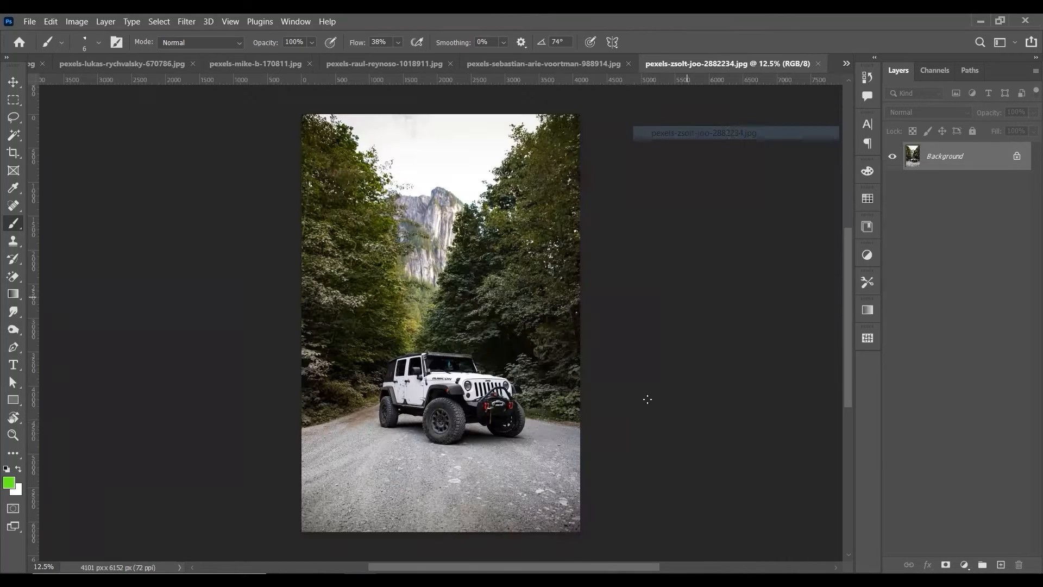
pyautogui.hotkey('ctrl', '+')
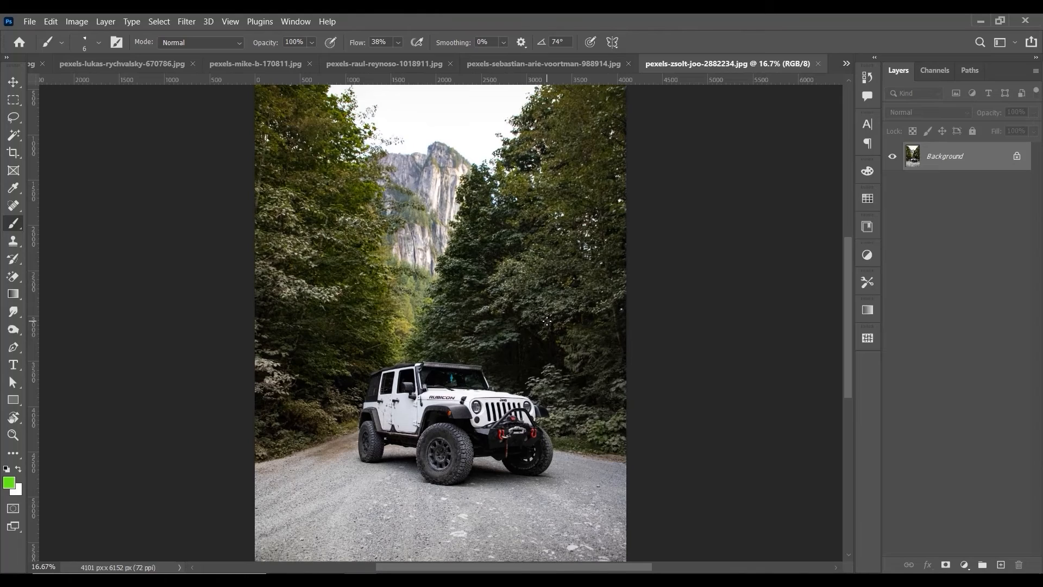
pyautogui.hotkey('ctrl', '+')
pyautogui.scroll(-5, 538, 304)
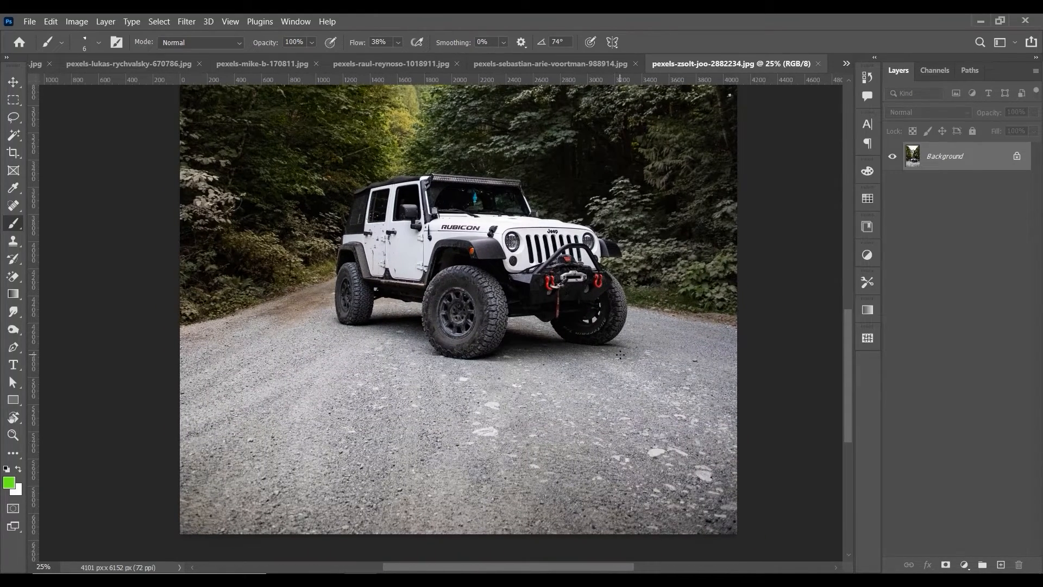
pyautogui.hotkey('ctrl', '1')
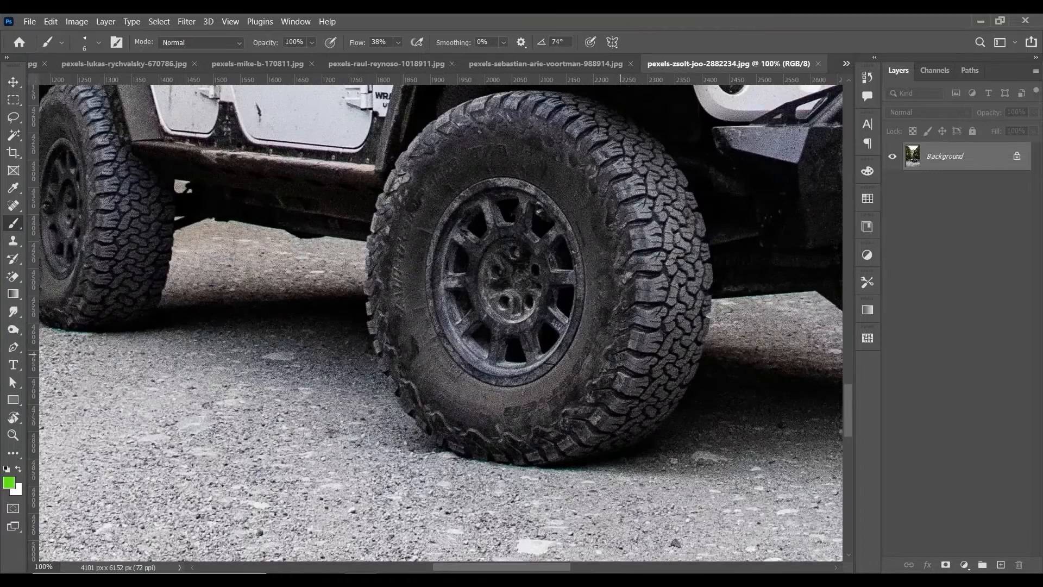
pyautogui.hotkey('ctrl', '-')
pyautogui.hotkey('ctrl', '-')
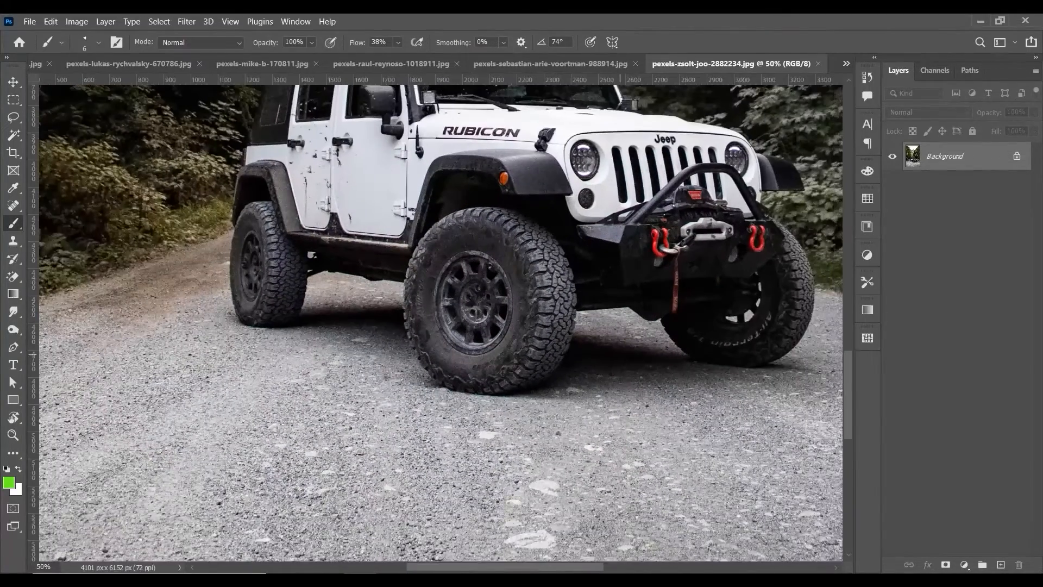
pyautogui.moveTo(677, 349); pyautogui.dragTo(605, 363)
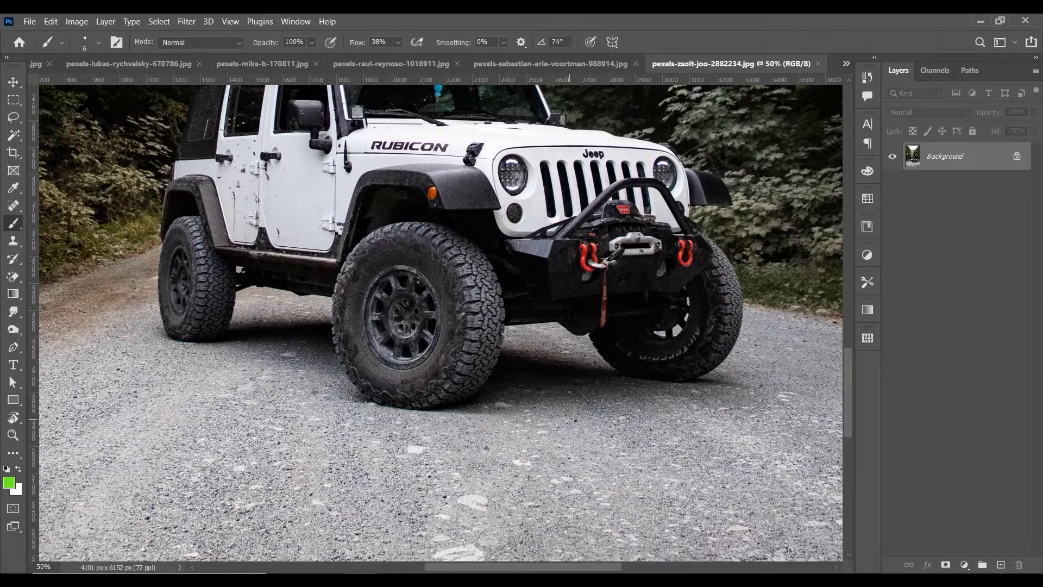
pyautogui.hotkey('ctrl', '0')
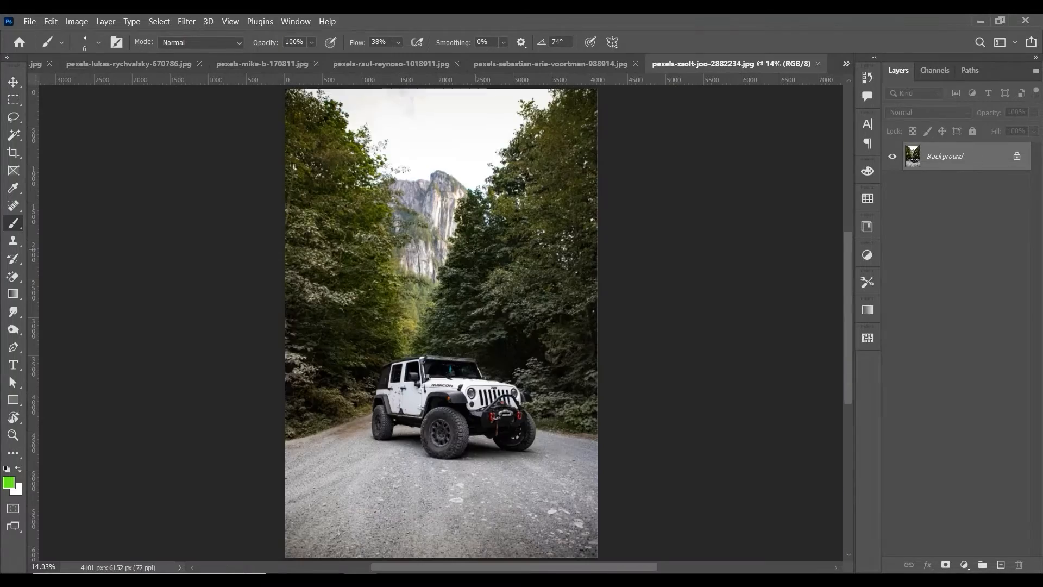
pyautogui.hotkey('ctrl', '1')
pyautogui.moveTo(491, 437); pyautogui.dragTo(579, 84)
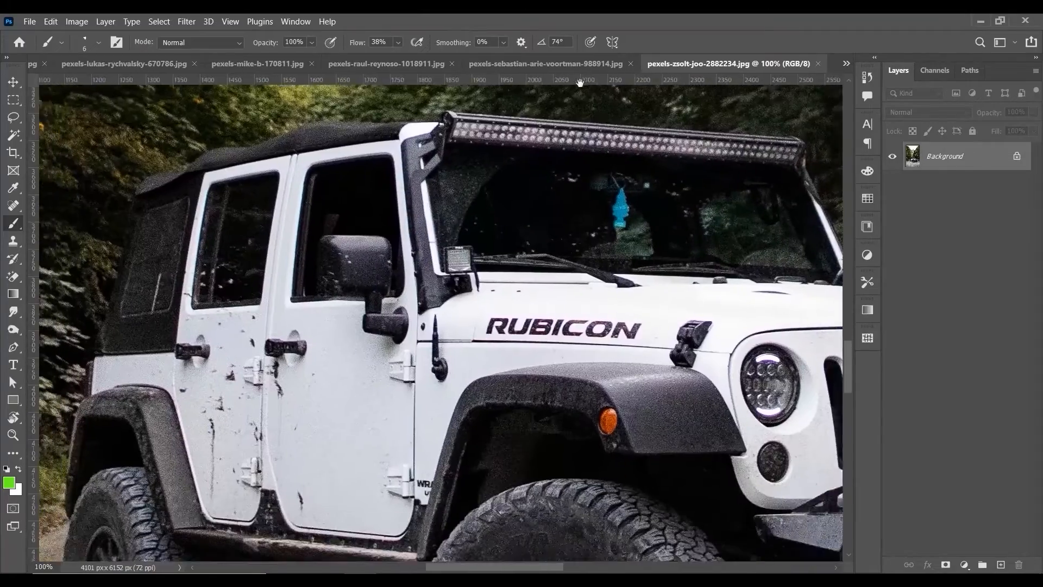
pyautogui.moveTo(504, 439); pyautogui.dragTo(326, 369)
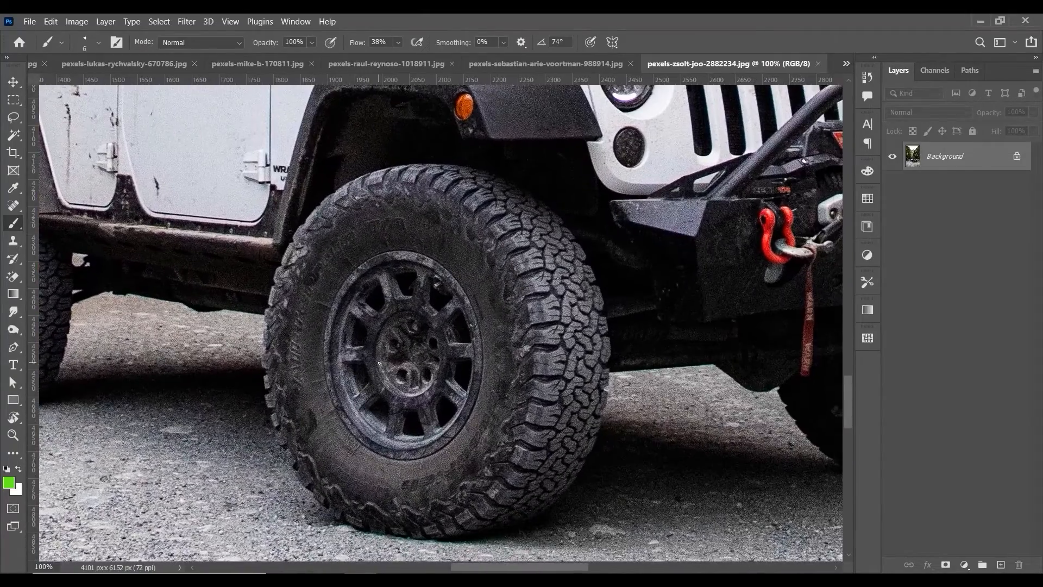
# Mark the ground shadow beside the Jeep's rear wheel and between its front wheels with thin green strokes
pyautogui.hotkey('ctrl', '-')
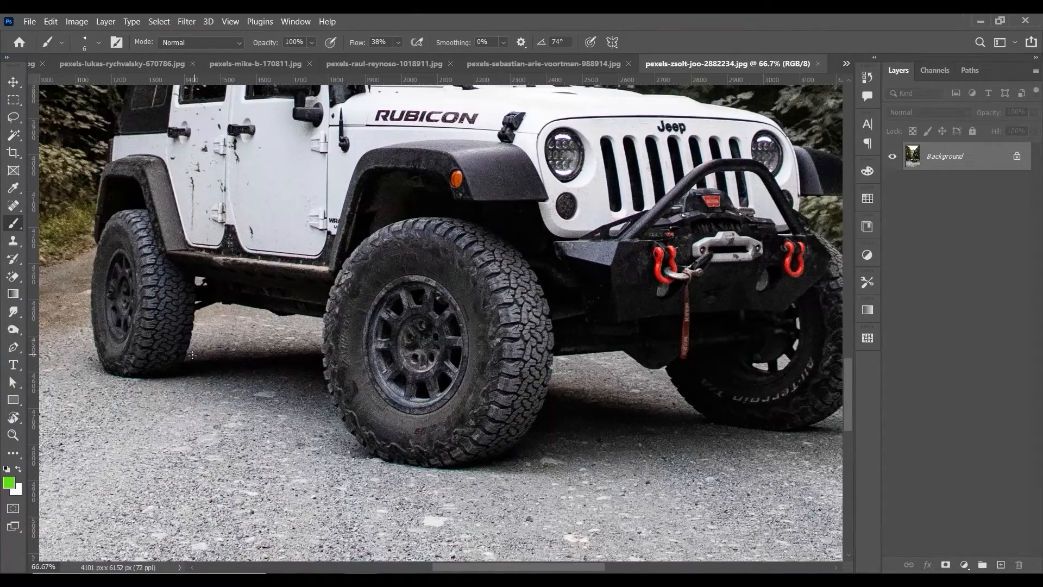
pyautogui.moveTo(159, 369); pyautogui.dragTo(230, 368)
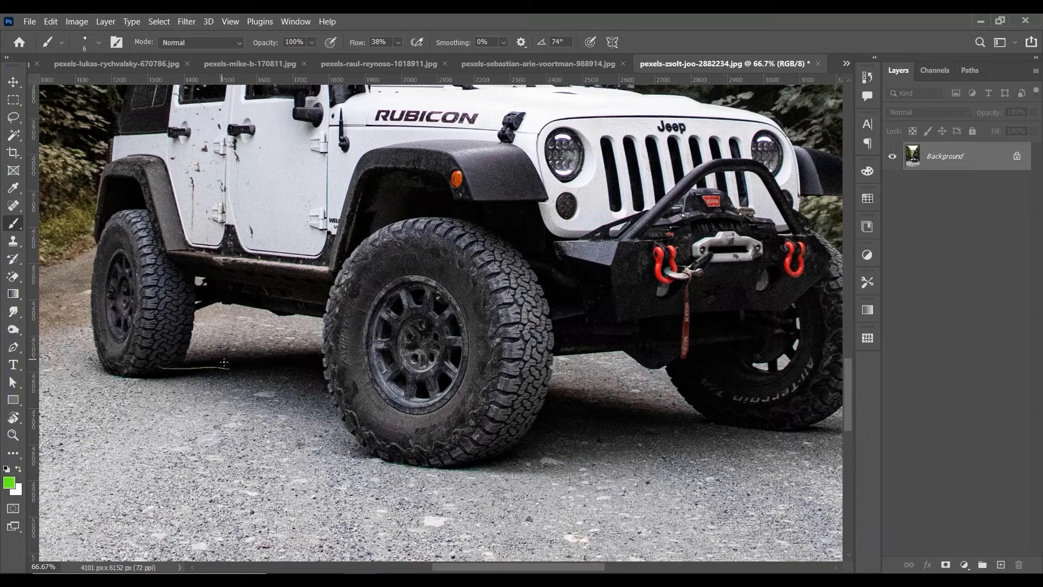
pyautogui.moveTo(594, 399); pyautogui.dragTo(665, 414)
pyautogui.moveTo(755, 425); pyautogui.dragTo(777, 426)
pyautogui.moveTo(714, 382); pyautogui.dragTo(622, 336)
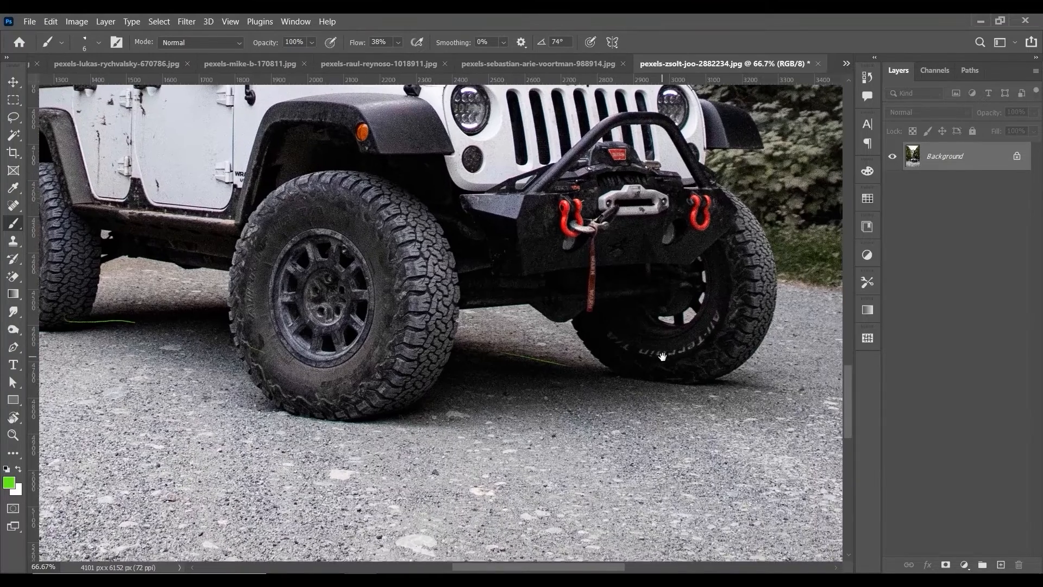
# Circle the shadow beside the Jeep's far front tyre in green and mark the ground shadow between the front wheels
pyautogui.moveTo(724, 372); pyautogui.dragTo(721, 380)
pyautogui.moveTo(628, 350); pyautogui.dragTo(619, 353)
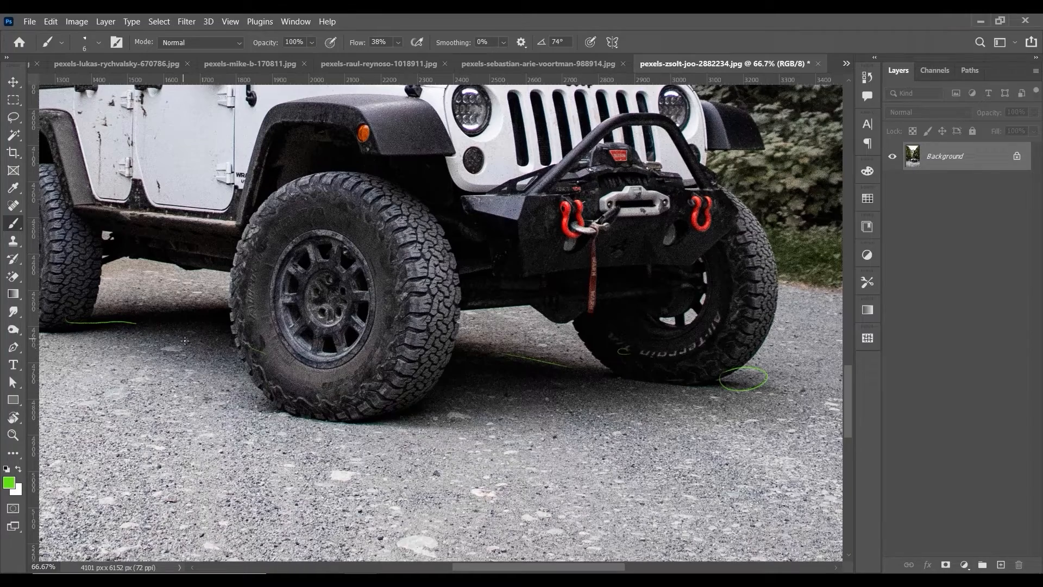
pyautogui.hotkey('ctrl', '+')
pyautogui.hotkey('ctrl', '-')
pyautogui.hotkey('ctrl', '-')
pyautogui.hotkey('ctrl', '-')
pyautogui.hotkey('ctrl', '-')
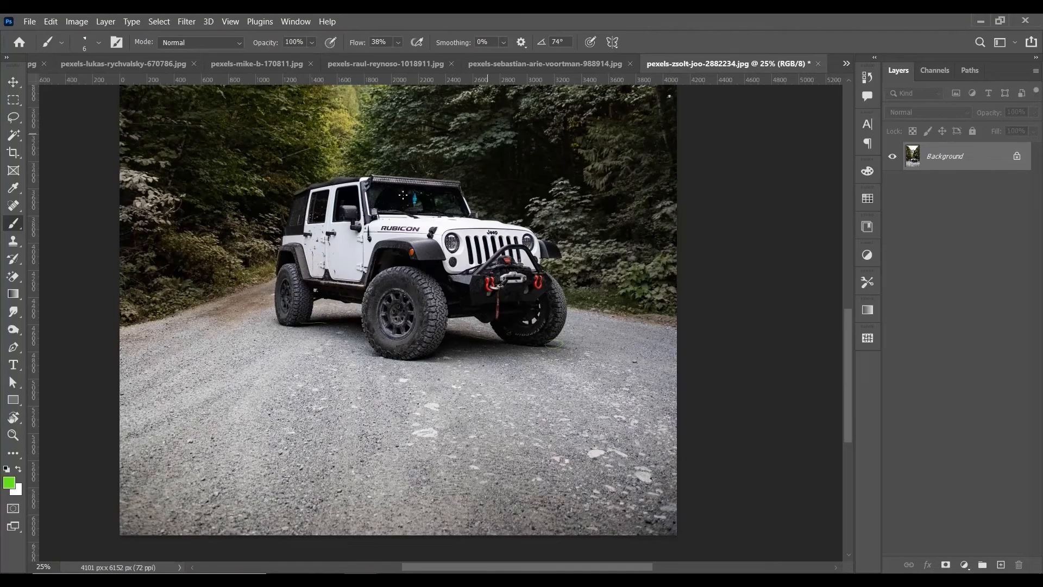
# Draw thin green light-direction strokes from both sides towards the Jeep and a large loop around the vehicle
pyautogui.moveTo(694, 107); pyautogui.dragTo(499, 181)
pyautogui.moveTo(693, 154); pyautogui.dragTo(486, 216)
pyautogui.moveTo(194, 158); pyautogui.dragTo(323, 199)
pyautogui.moveTo(231, 215); pyautogui.dragTo(312, 236)
pyautogui.moveTo(434, 140)
pyautogui.mouseDown()
pyautogui.moveTo(380, 130)
pyautogui.moveTo(528, 250)
pyautogui.moveTo(424, 376)
pyautogui.mouseUp()
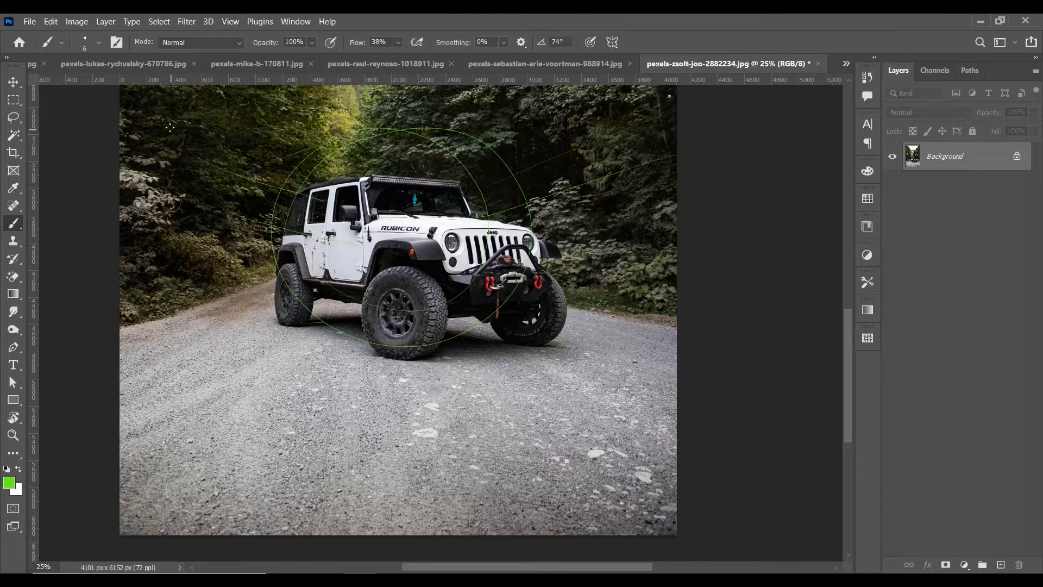
pyautogui.moveTo(268, 115); pyautogui.dragTo(326, 155)
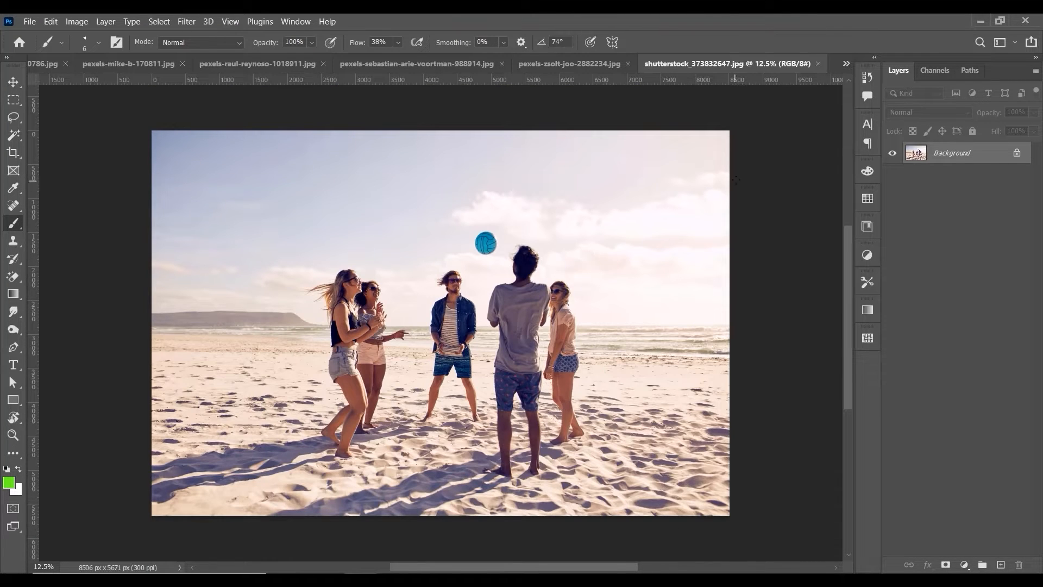
# In shutterstock_373832647.jpg, set black as the brush colour and draw a large arrow in the sky showing the sunlight's direction
pyautogui.click(658, 192)
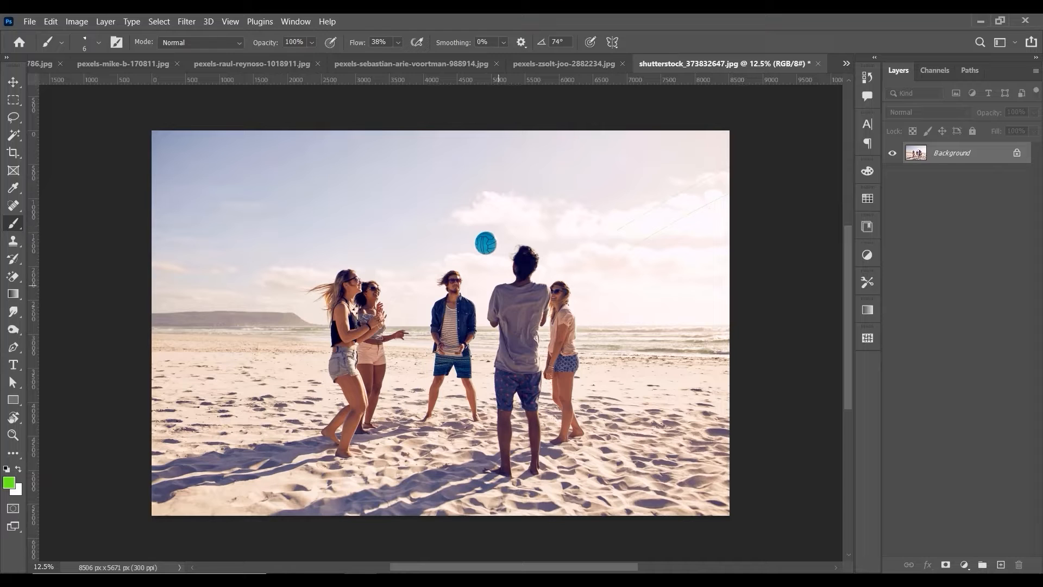
pyautogui.click(6, 469)
pyautogui.moveTo(691, 173); pyautogui.dragTo(600, 233)
pyautogui.moveTo(726, 191); pyautogui.dragTo(624, 253)
pyautogui.moveTo(729, 220); pyautogui.dragTo(628, 276)
pyautogui.moveTo(702, 258); pyautogui.dragTo(636, 270)
pyautogui.moveTo(625, 209)
pyautogui.mouseDown()
pyautogui.moveTo(636, 272)
pyautogui.moveTo(659, 310)
pyautogui.mouseUp()
# Mark a cast shadow on the sand and the sun-facing sides of the rightmost woman and the man in grey with black strokes
pyautogui.moveTo(481, 462); pyautogui.dragTo(360, 513)
pyautogui.hotkey('ctrl', '+')
pyautogui.hotkey('ctrl', '+')
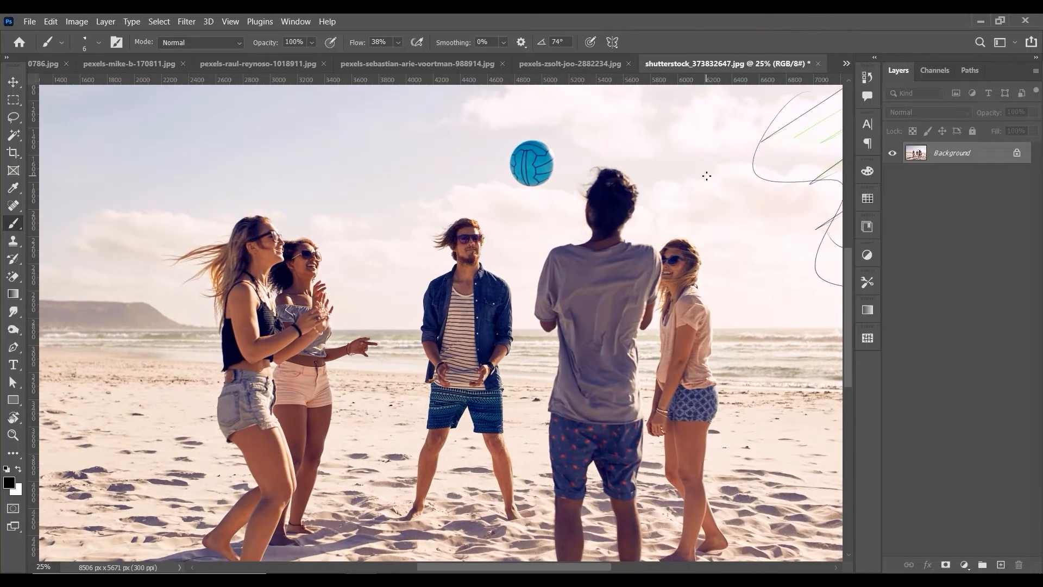
pyautogui.moveTo(695, 286); pyautogui.dragTo(712, 385)
pyautogui.moveTo(670, 325)
pyautogui.mouseDown()
pyautogui.moveTo(657, 339)
pyautogui.moveTo(668, 393)
pyautogui.mouseUp()
pyautogui.moveTo(651, 237); pyautogui.dragTo(638, 307)
pyautogui.moveTo(625, 372); pyautogui.dragTo(630, 424)
pyautogui.moveTo(648, 484)
pyautogui.mouseDown()
pyautogui.moveTo(641, 249)
pyautogui.moveTo(599, 255)
pyautogui.moveTo(565, 311)
pyautogui.moveTo(573, 489)
pyautogui.mouseUp()
# Switch to shutterstock_1629516223.jpg, circle the sun behind the trees in black, and draw light rays coming from it
pyautogui.press('x')
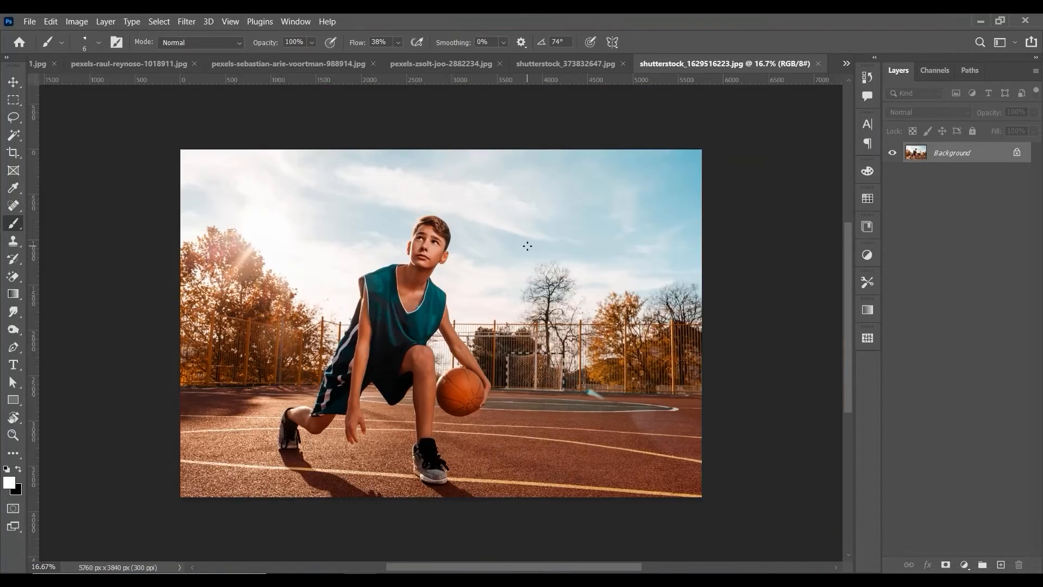
pyautogui.hotkey('ctrl', '0')
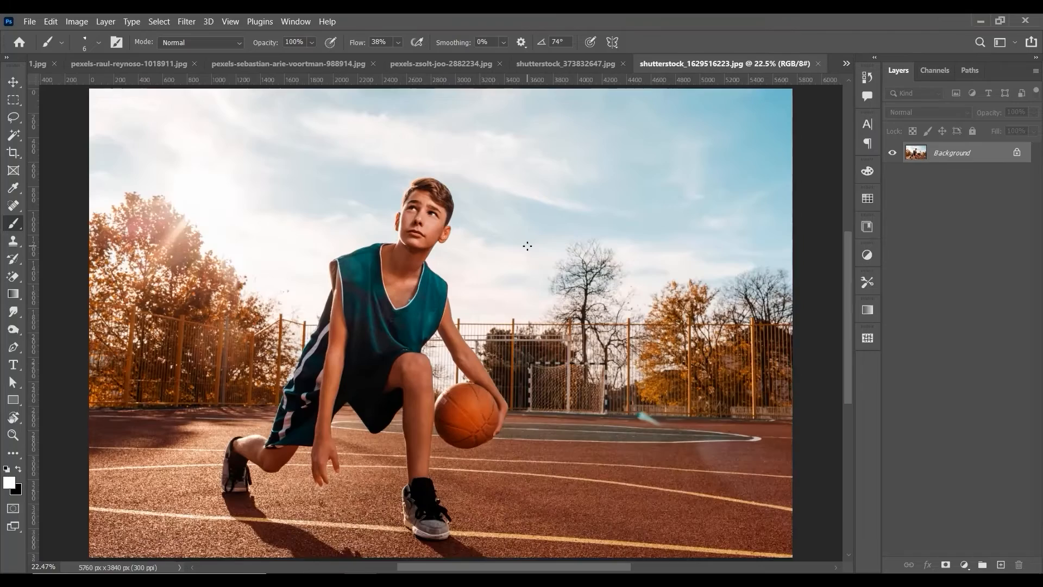
pyautogui.hotkey('ctrl', '+')
pyautogui.moveTo(505, 217); pyautogui.dragTo(606, 266)
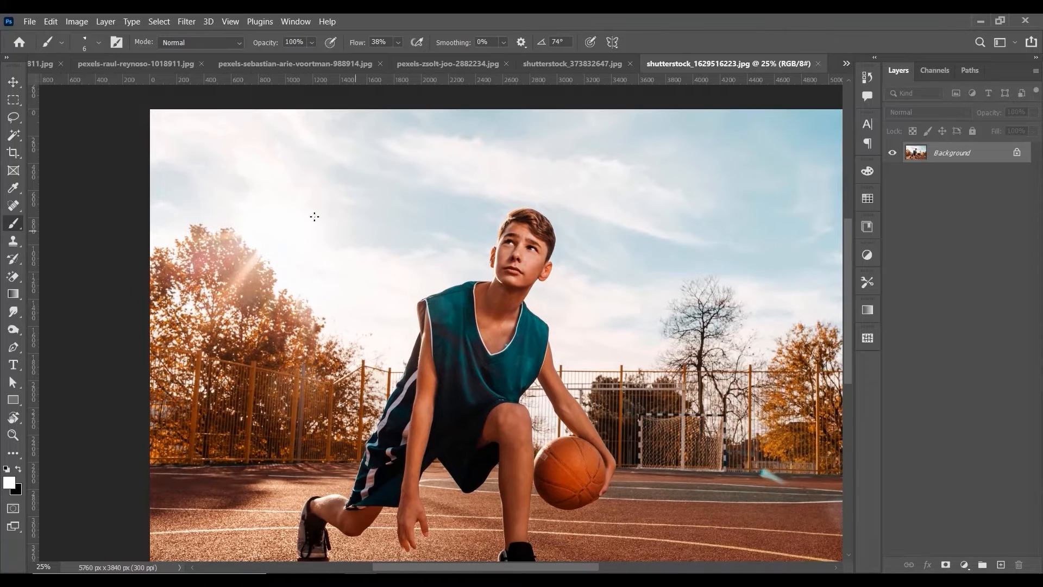
pyautogui.moveTo(289, 289)
pyautogui.mouseDown()
pyautogui.moveTo(247, 278)
pyautogui.moveTo(230, 233)
pyautogui.mouseUp()
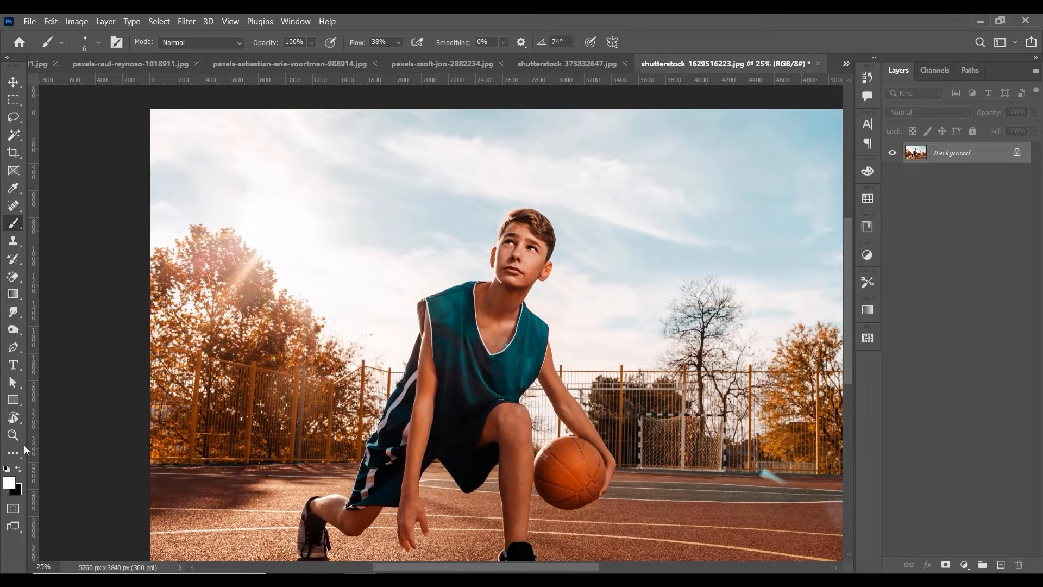
pyautogui.click(18, 469)
pyautogui.moveTo(303, 189)
pyautogui.mouseDown()
pyautogui.moveTo(261, 211)
pyautogui.moveTo(255, 237)
pyautogui.moveTo(301, 311)
pyautogui.mouseUp()
pyautogui.moveTo(327, 248); pyautogui.dragTo(375, 293)
pyautogui.moveTo(301, 261); pyautogui.dragTo(314, 328)
pyautogui.moveTo(319, 398); pyautogui.dragTo(357, 250)
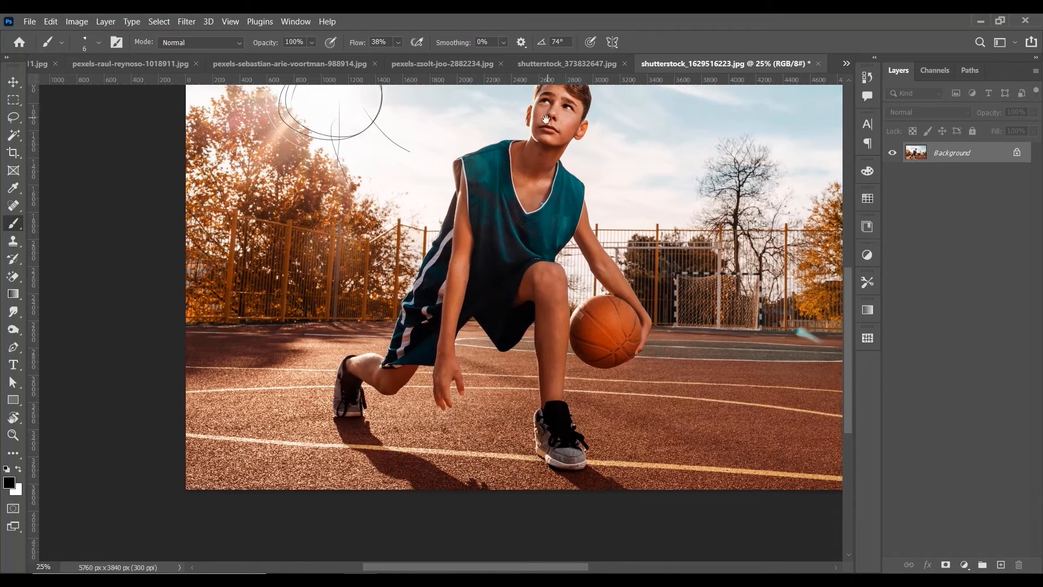
# Draw a small black arrow pointing at the sunlit edge of the boy's face, and try a dividing stroke down his cheek
pyautogui.moveTo(545, 119); pyautogui.dragTo(532, 178)
pyautogui.hotkey('ctrl', '1')
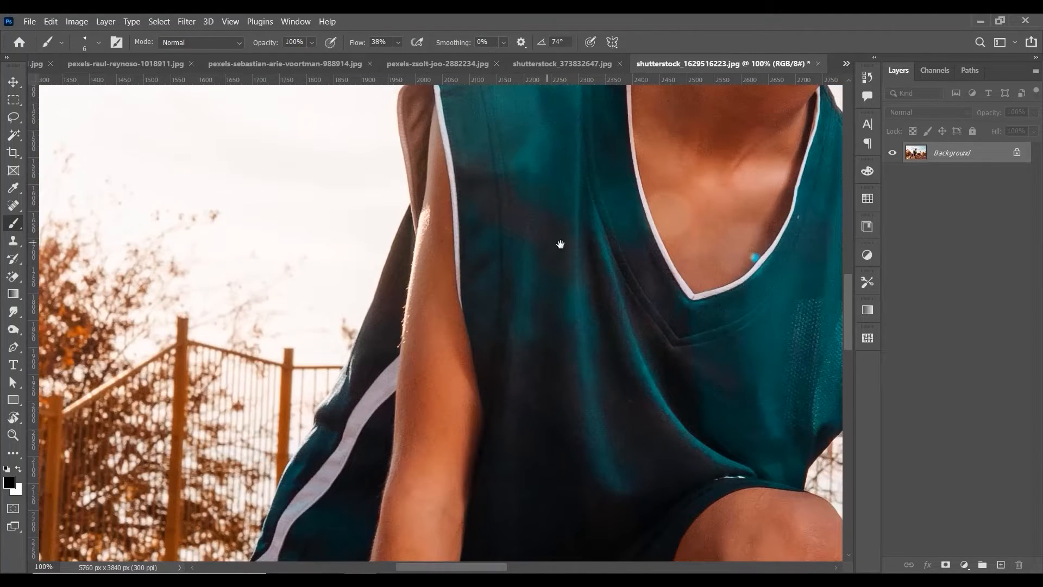
pyautogui.moveTo(561, 243); pyautogui.dragTo(443, 461)
pyautogui.moveTo(581, 215); pyautogui.dragTo(537, 334)
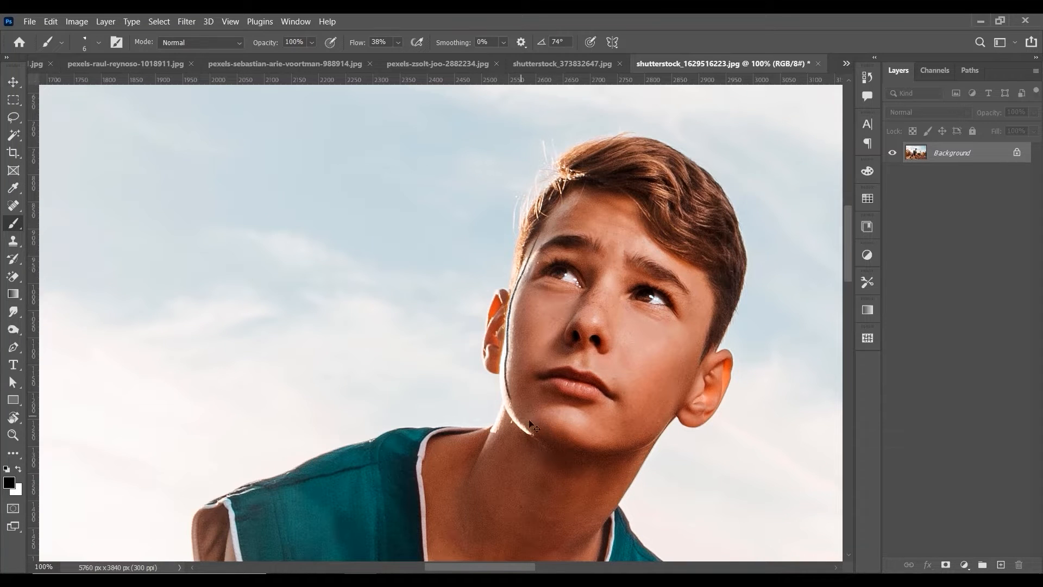
pyautogui.moveTo(466, 245)
pyautogui.mouseDown()
pyautogui.moveTo(501, 275)
pyautogui.moveTo(488, 277)
pyautogui.mouseUp()
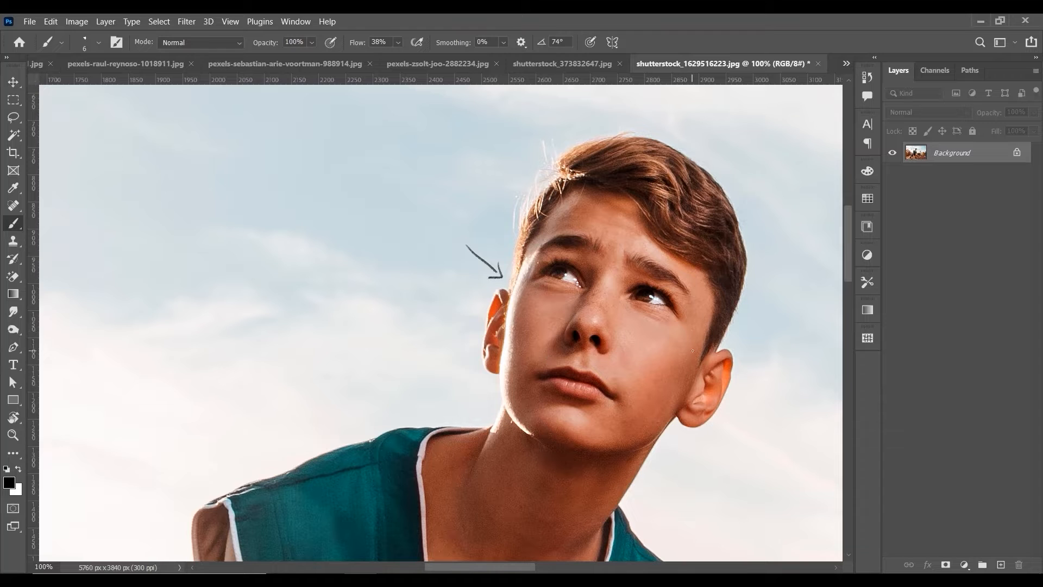
pyautogui.moveTo(540, 437); pyautogui.dragTo(552, 297)
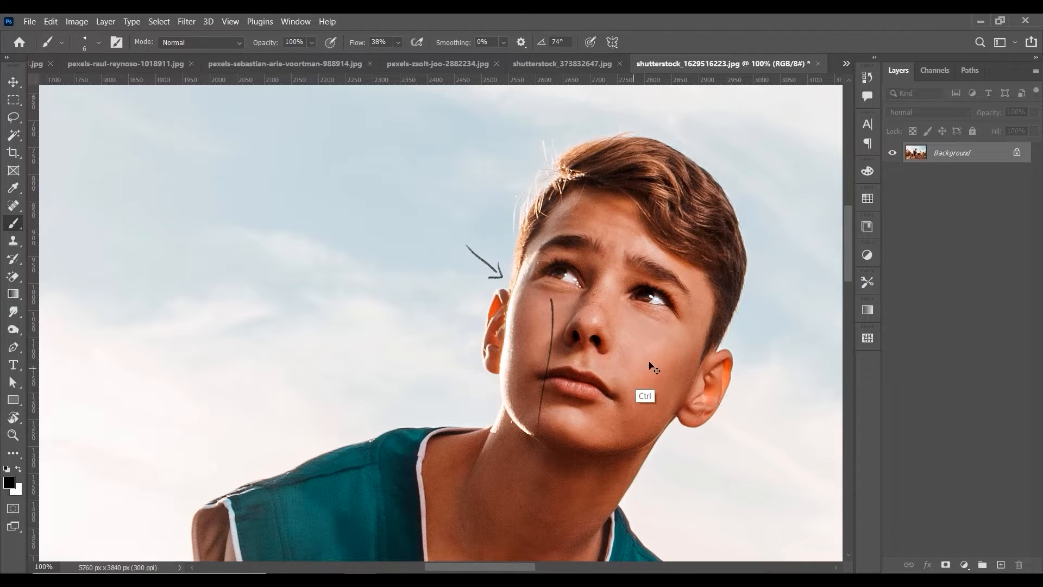
pyautogui.hotkey('ctrl', 'z')
# Change the brush colour to white and mark the dark shaded area between the boy's jersey and shorts with a zigzag stroke
pyautogui.moveTo(634, 425); pyautogui.dragTo(629, 284)
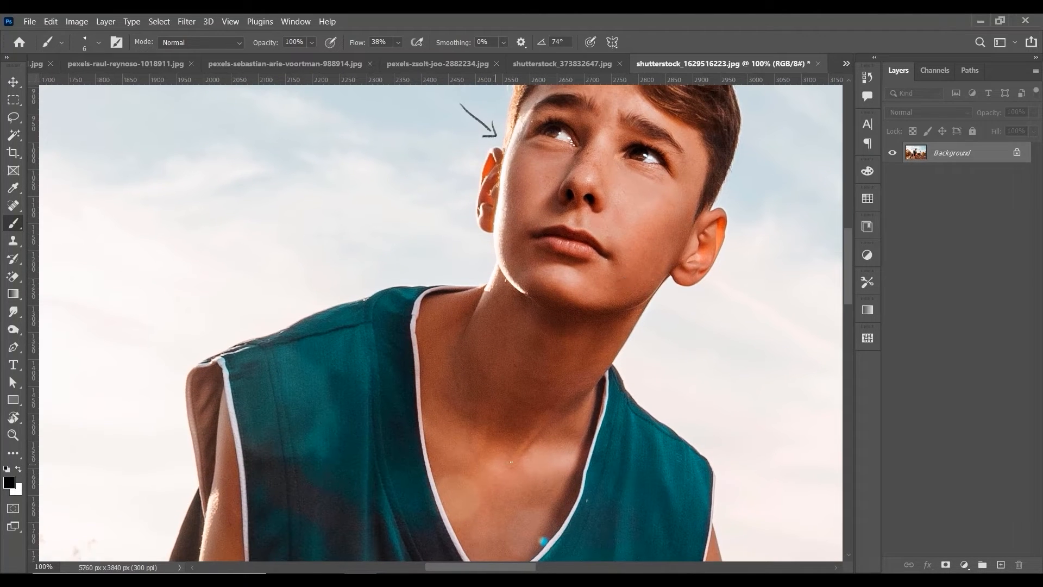
pyautogui.hotkey('ctrl', '-')
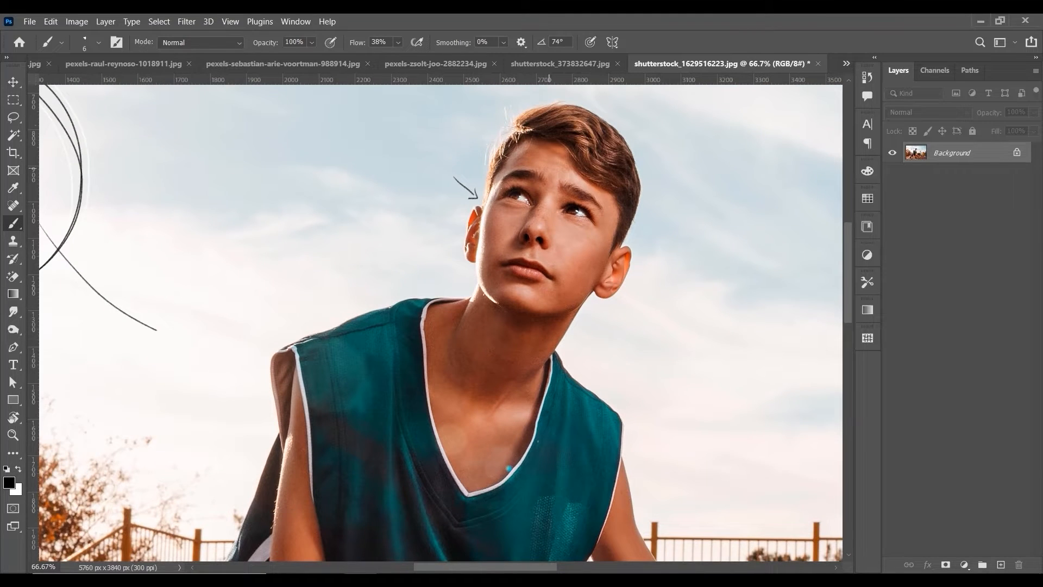
pyautogui.moveTo(511, 353); pyautogui.dragTo(615, 161)
pyautogui.hotkey('ctrl', '-')
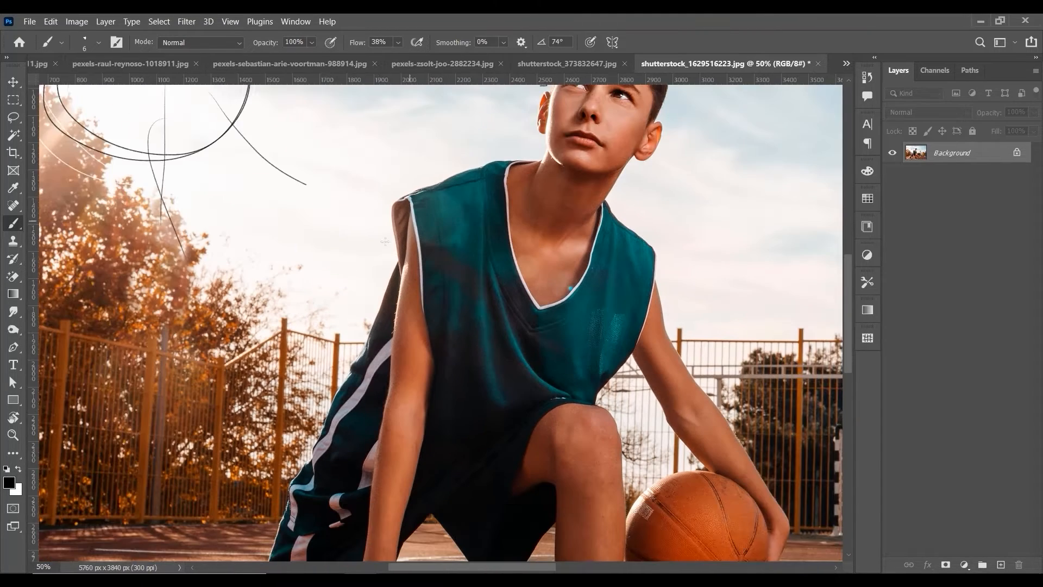
pyautogui.moveTo(397, 411); pyautogui.dragTo(476, 232)
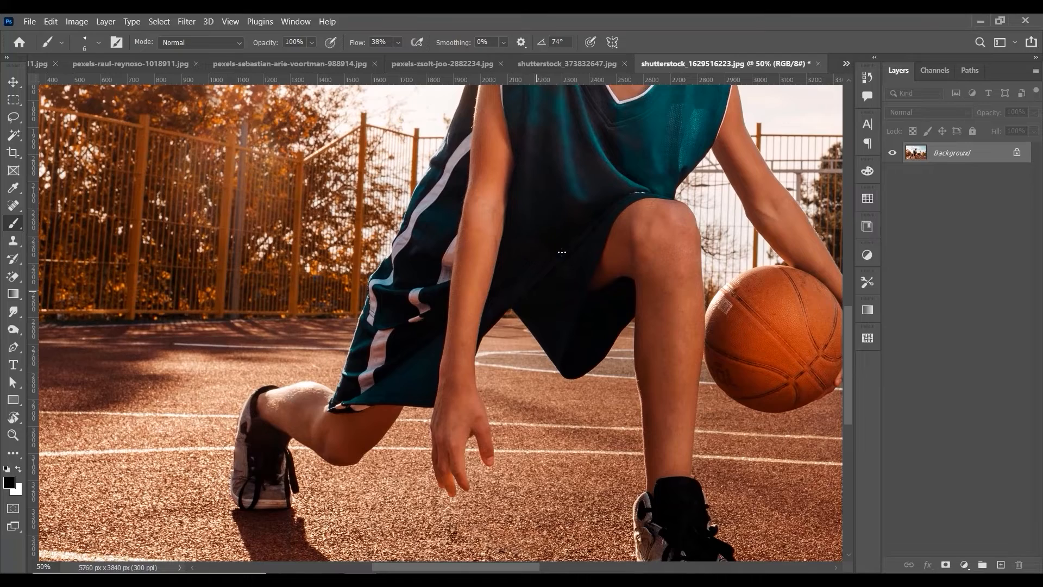
pyautogui.hotkey('ctrl', '-')
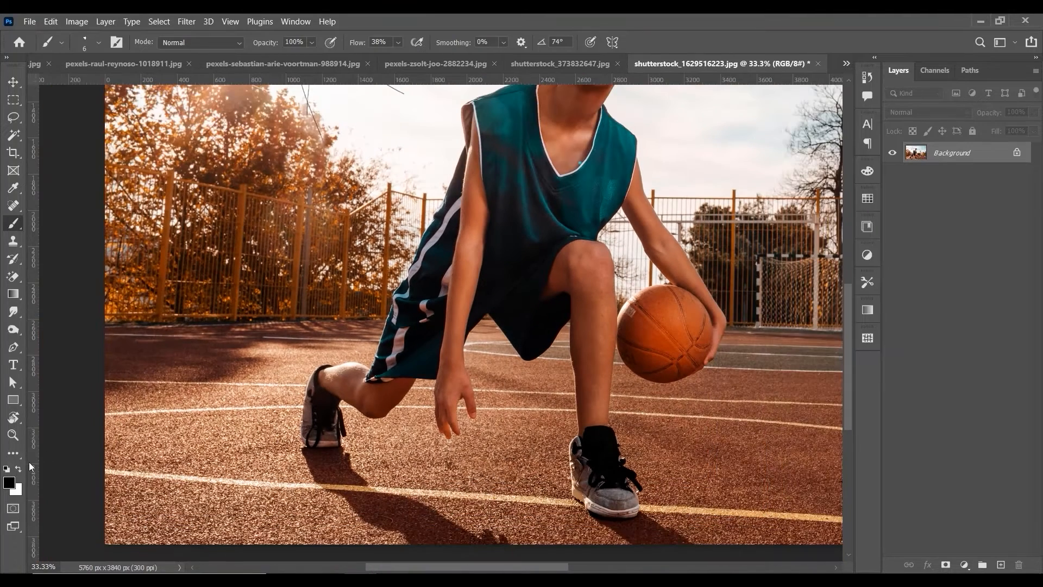
pyautogui.press('x')
pyautogui.moveTo(490, 265); pyautogui.dragTo(513, 302)
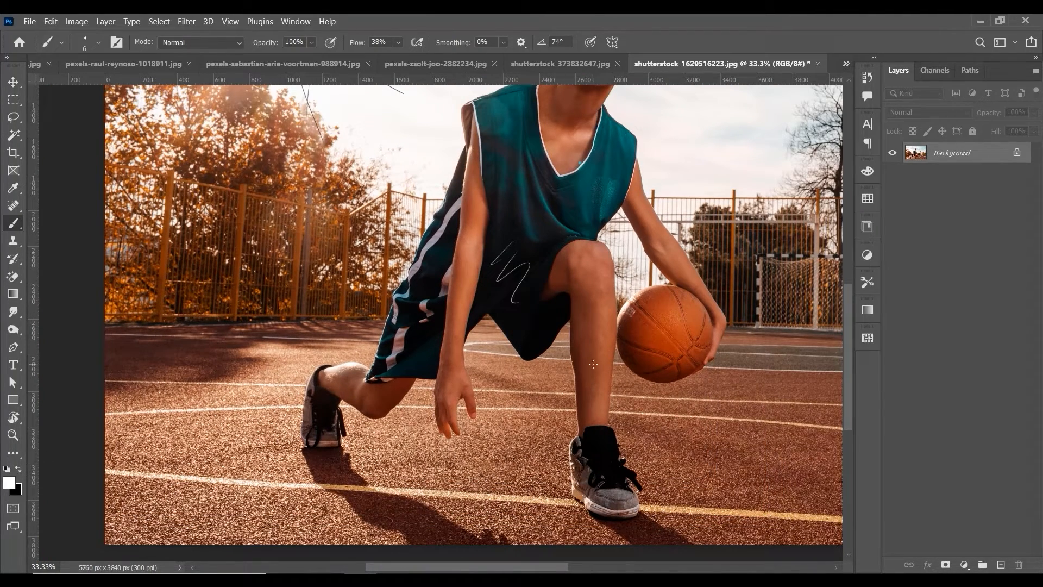
# Trace the cast shadows running forward from the boy's rear and front shoes with thin white strokes
pyautogui.moveTo(549, 415); pyautogui.dragTo(529, 312)
pyautogui.hotkey('ctrl', '1')
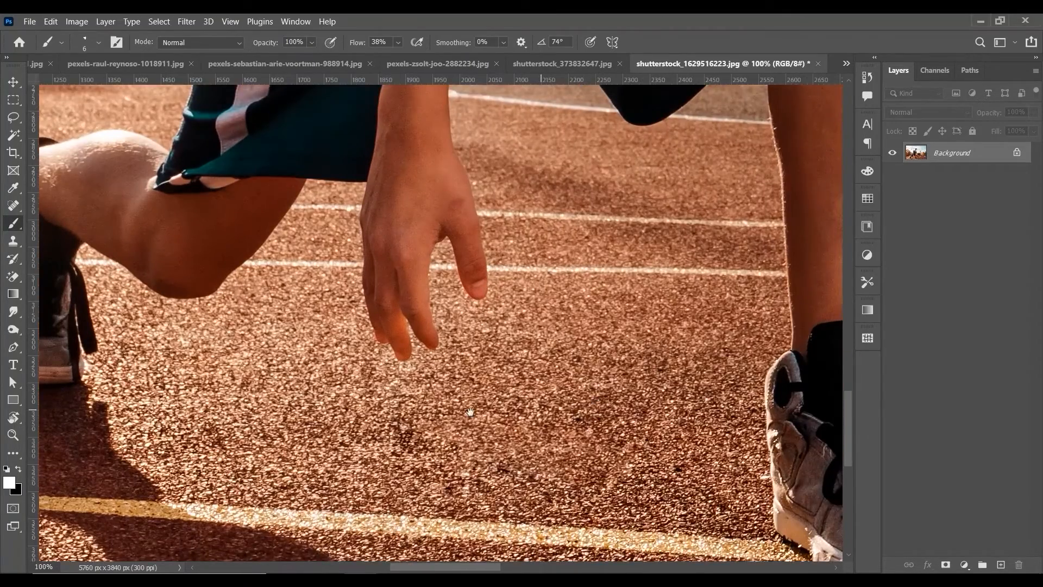
pyautogui.moveTo(67, 378)
pyautogui.mouseDown()
pyautogui.moveTo(266, 250)
pyautogui.moveTo(312, 375)
pyautogui.mouseUp()
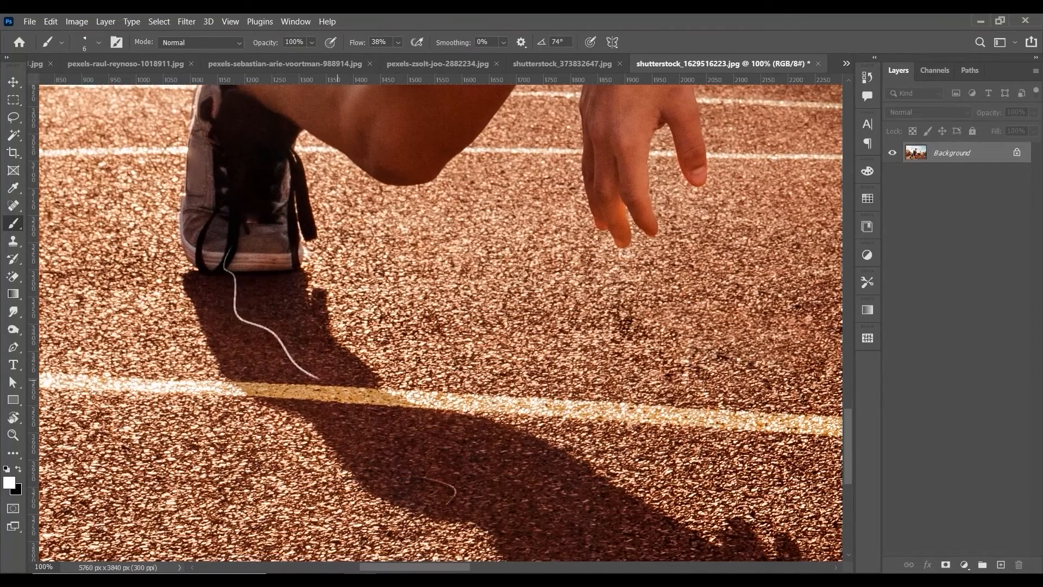
pyautogui.hotkey('ctrl', '-')
pyautogui.hotkey('ctrl', '-')
pyautogui.hotkey('ctrl', '-')
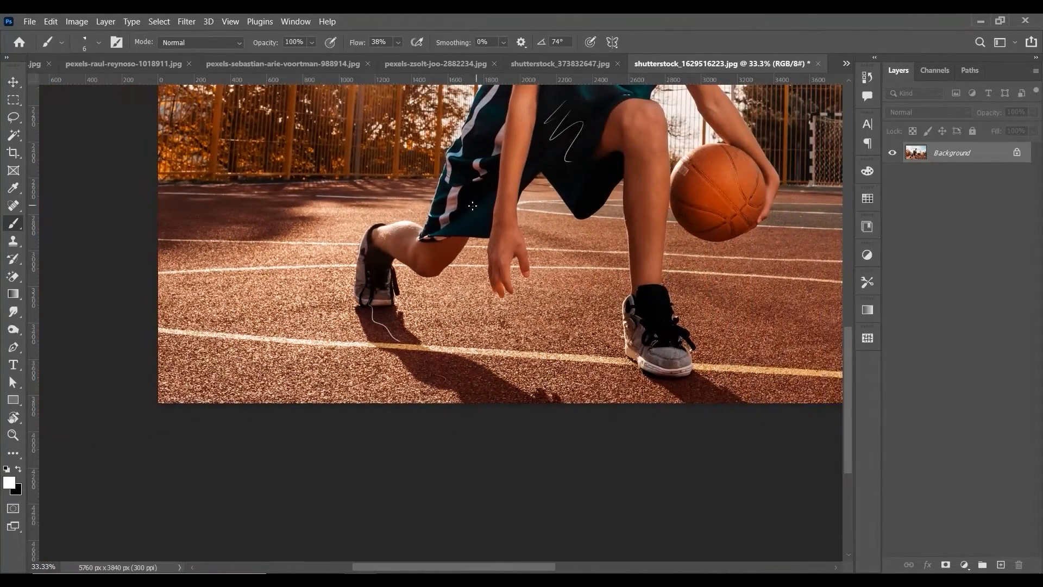
pyautogui.hotkey('ctrl', '0')
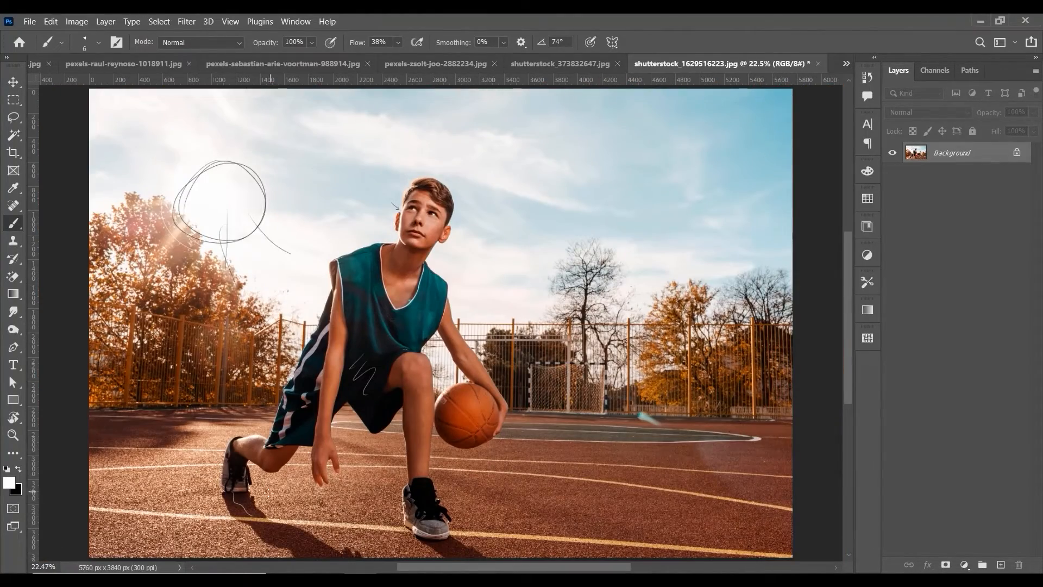
pyautogui.moveTo(251, 514); pyautogui.dragTo(321, 557)
pyautogui.moveTo(428, 538); pyautogui.dragTo(464, 557)
# Switch to shutterstock_1917662660.jpg and draw a white arrow on the red background showing light falling towards the burger
pyautogui.click(847, 64)
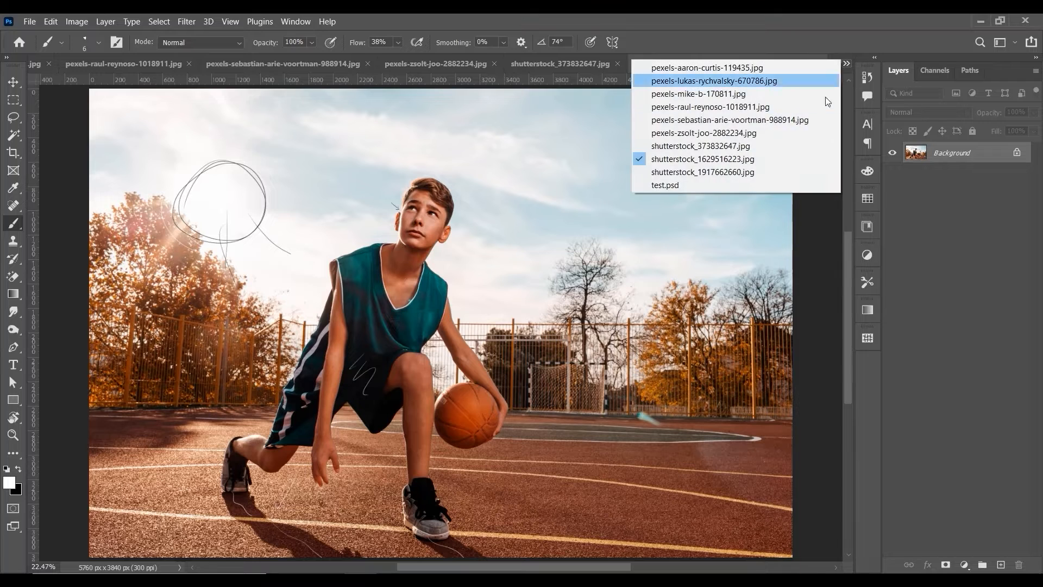
pyautogui.click(706, 171)
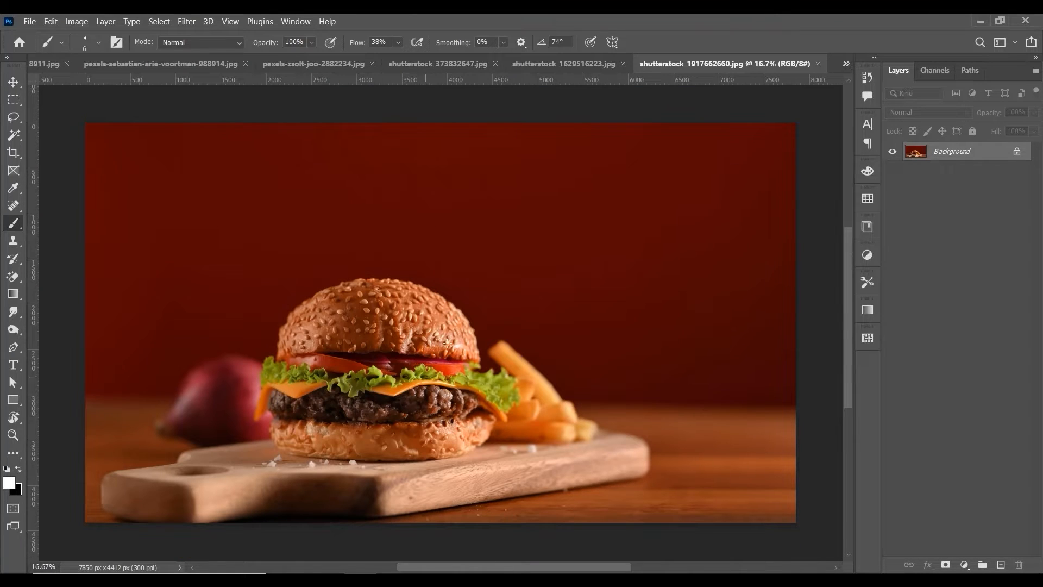
pyautogui.scroll(1, 465, 318)
pyautogui.moveTo(465, 318); pyautogui.dragTo(534, 190)
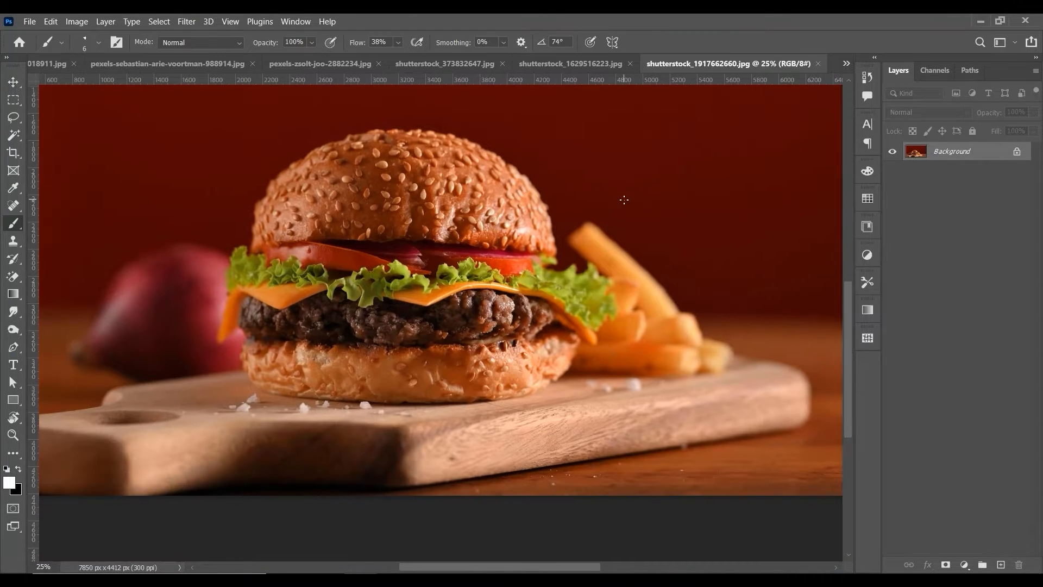
pyautogui.hotkey('ctrl', '-')
pyautogui.moveTo(746, 169); pyautogui.dragTo(641, 209)
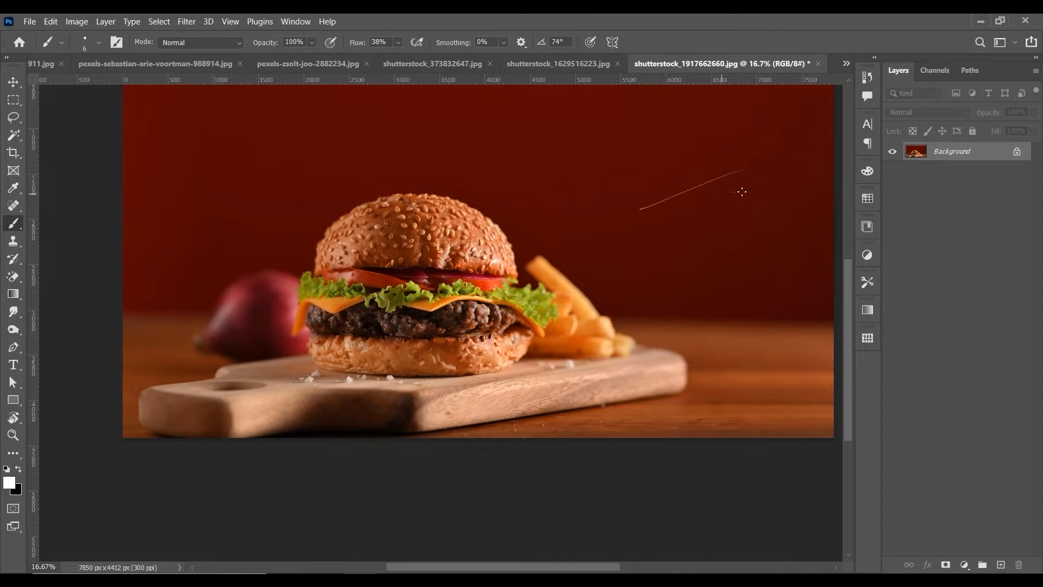
pyautogui.moveTo(739, 191); pyautogui.dragTo(629, 223)
pyautogui.moveTo(635, 197); pyautogui.dragTo(658, 256)
# Trace the contact shadow along the cutting board's lower front edge in white and mark the board's far corner
pyautogui.hotkey('ctrl', '1')
pyautogui.hotkey('ctrl', '-')
pyautogui.hotkey('ctrl', '-')
pyautogui.hotkey('ctrl', '-')
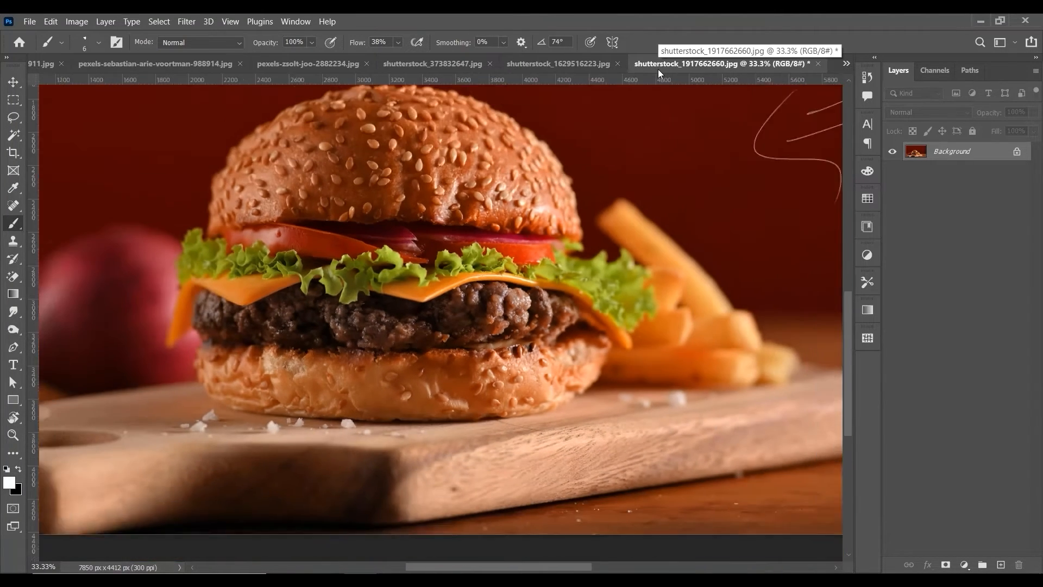
pyautogui.hotkey('ctrl', '-')
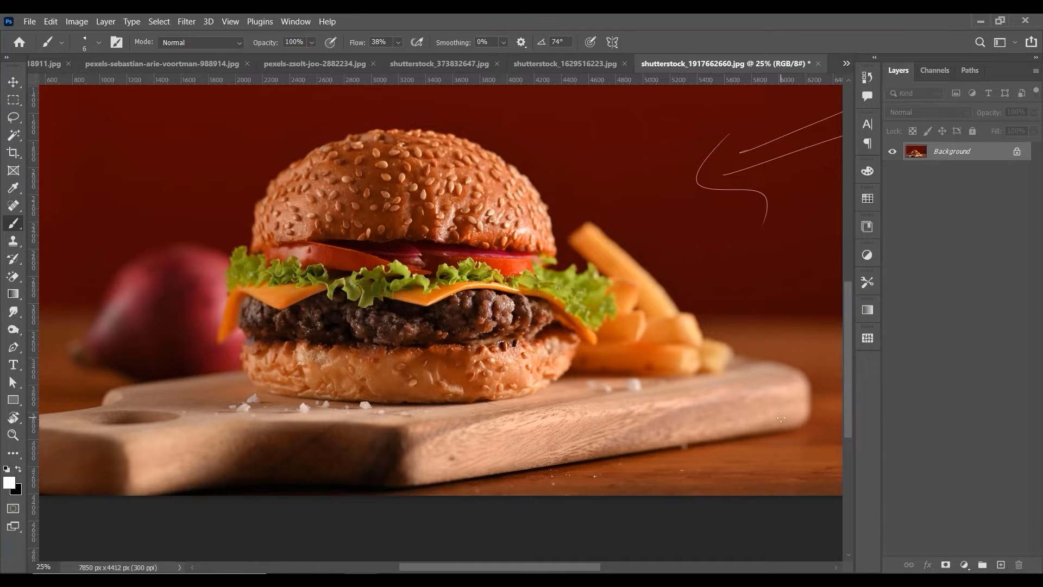
pyautogui.moveTo(781, 418)
pyautogui.mouseDown()
pyautogui.moveTo(778, 439)
pyautogui.moveTo(424, 484)
pyautogui.mouseUp()
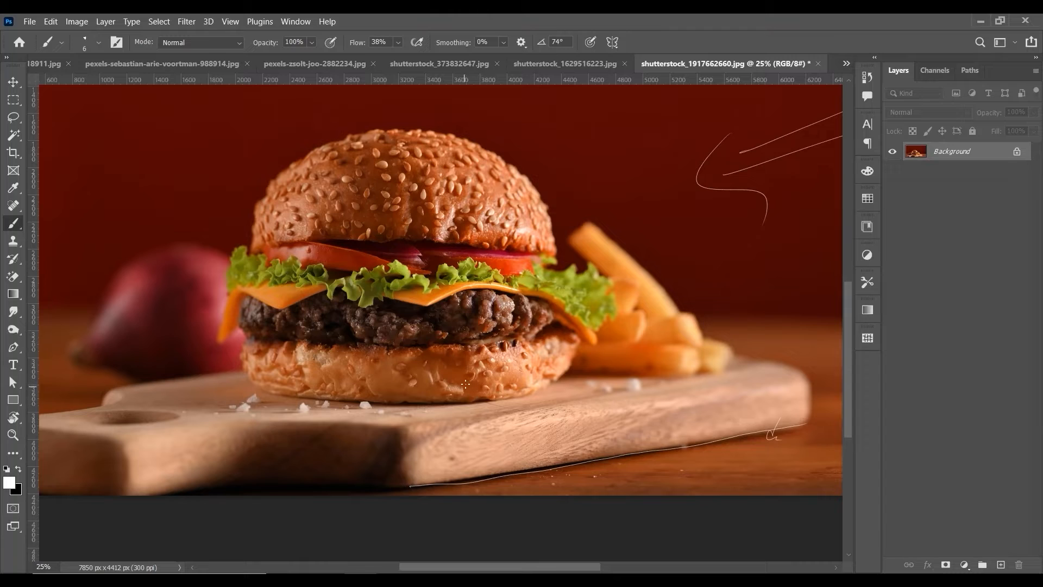
# Mark the contact shadow beneath the burger's bottom bun with a small white arrow and thin strokes along its base
pyautogui.moveTo(465, 385); pyautogui.dragTo(445, 407)
pyautogui.moveTo(273, 395); pyautogui.dragTo(347, 406)
pyautogui.hotkey('ctrl', '1')
pyautogui.scroll(-5, 570, 261)
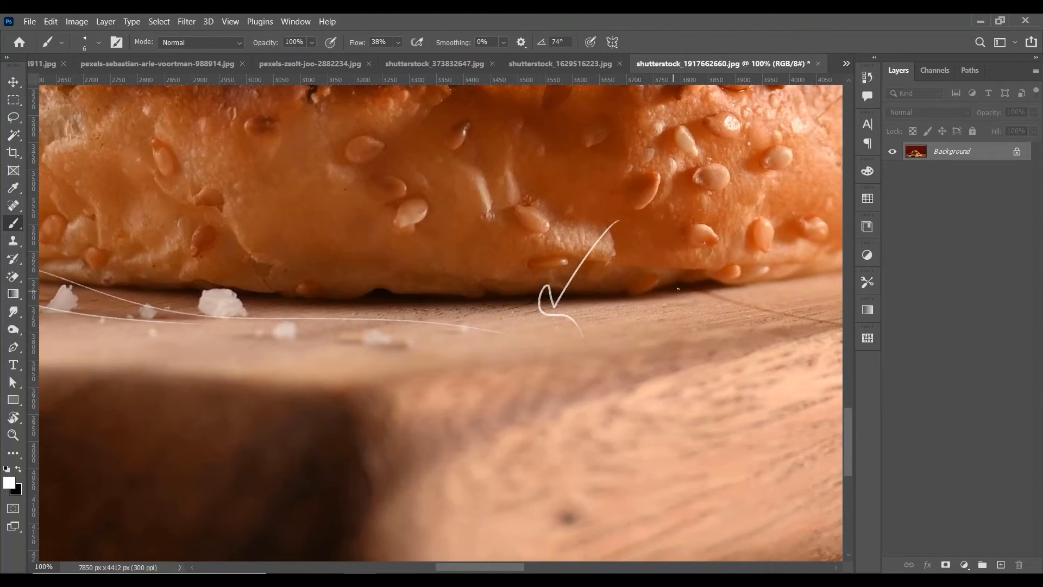
pyautogui.moveTo(683, 290)
pyautogui.mouseDown()
pyautogui.moveTo(689, 283)
pyautogui.moveTo(673, 299)
pyautogui.mouseUp()
pyautogui.hotkey('ctrl', '-')
pyautogui.hotkey('ctrl', '-')
pyautogui.hotkey('ctrl', '-')
pyautogui.hotkey('ctrl', '-')
pyautogui.hotkey('ctrl', '-')
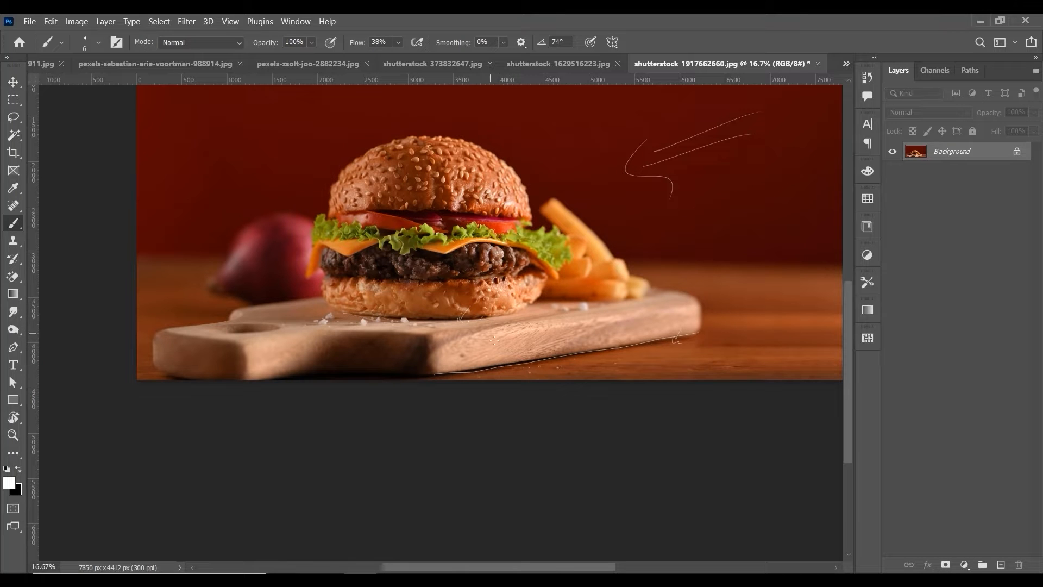
pyautogui.hotkey('ctrl', '-')
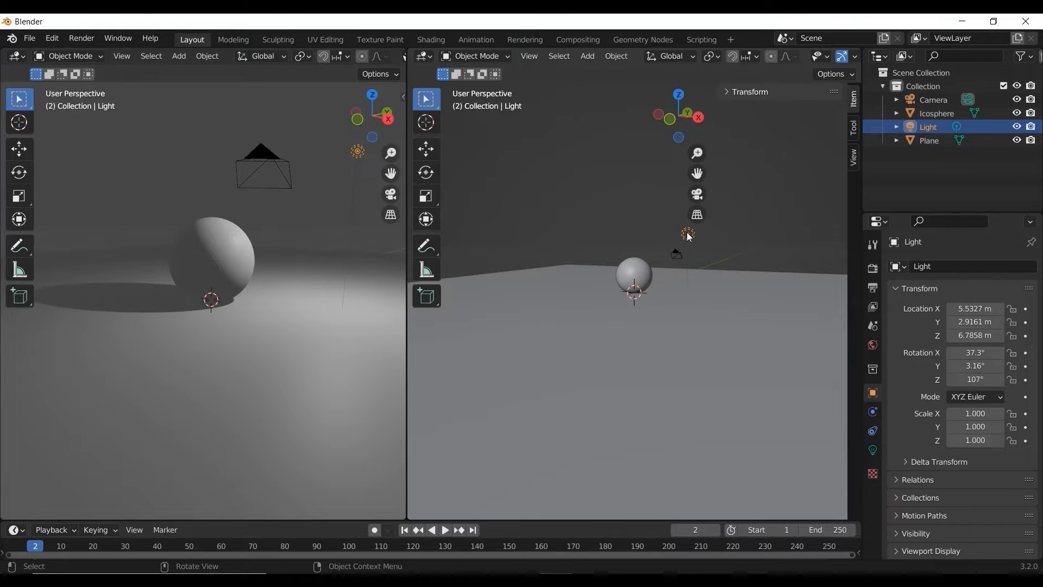
# Move the point light to different distances and heights around the sphere to compare how its shading and shadow respond
pyautogui.press('g')
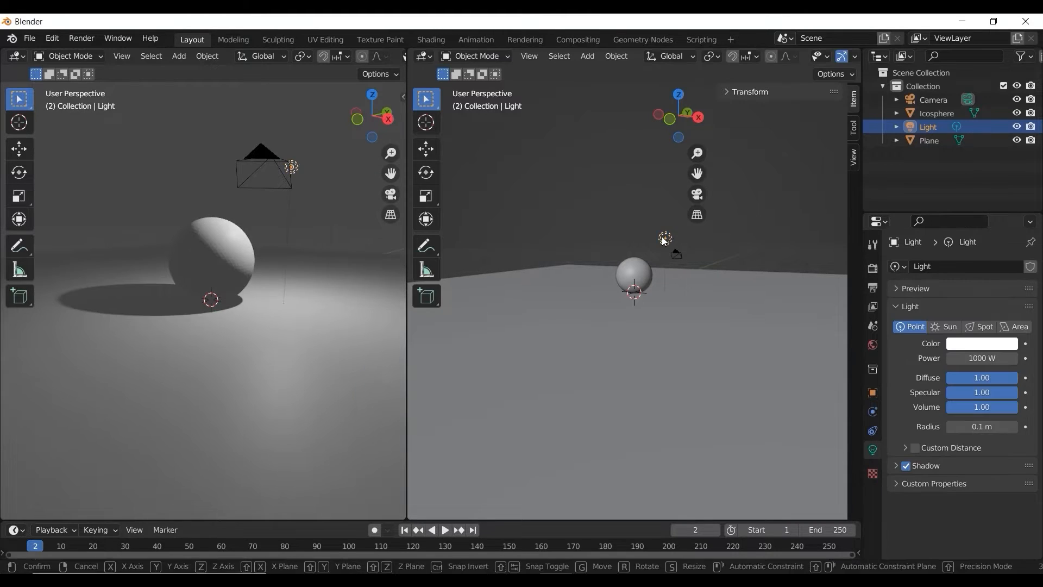
pyautogui.press('g')
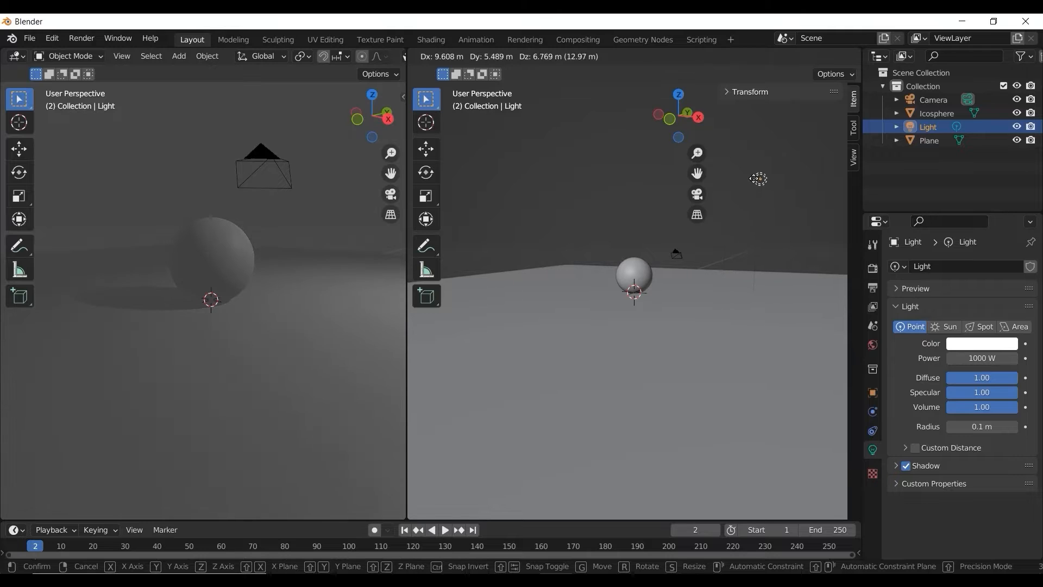
pyautogui.click(689, 229)
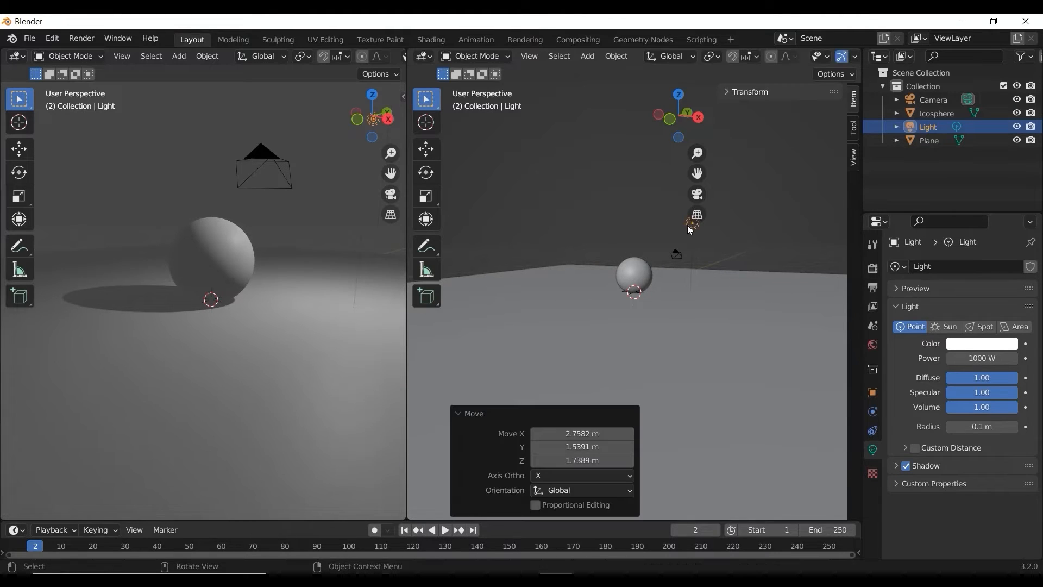
pyautogui.press('g')
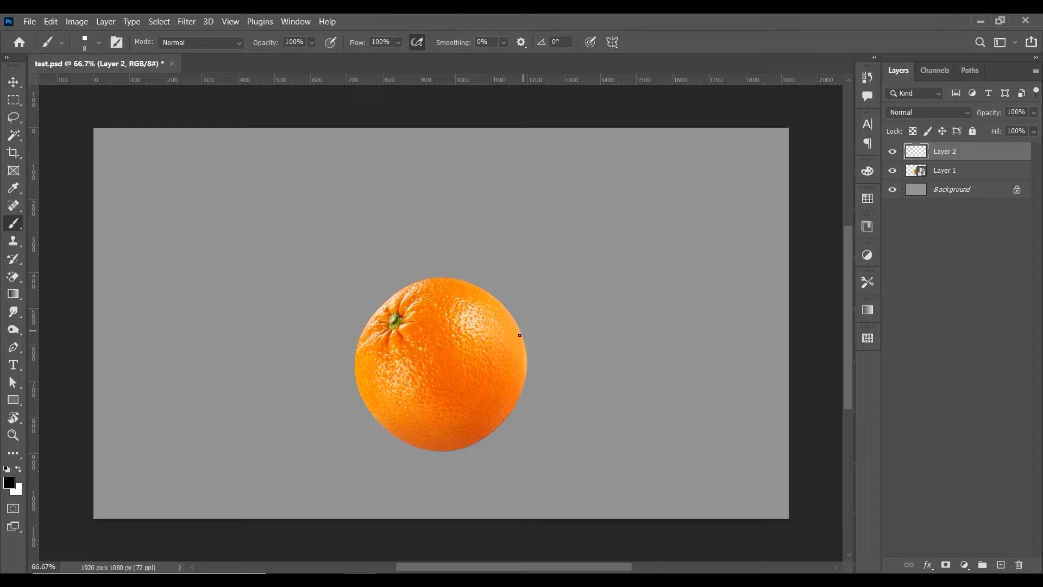
# Switch to test.psd in Photoshop and add an Exposure adjustment of -3.17 above Layer 1, clipped to the orange
pyautogui.click(969, 172)
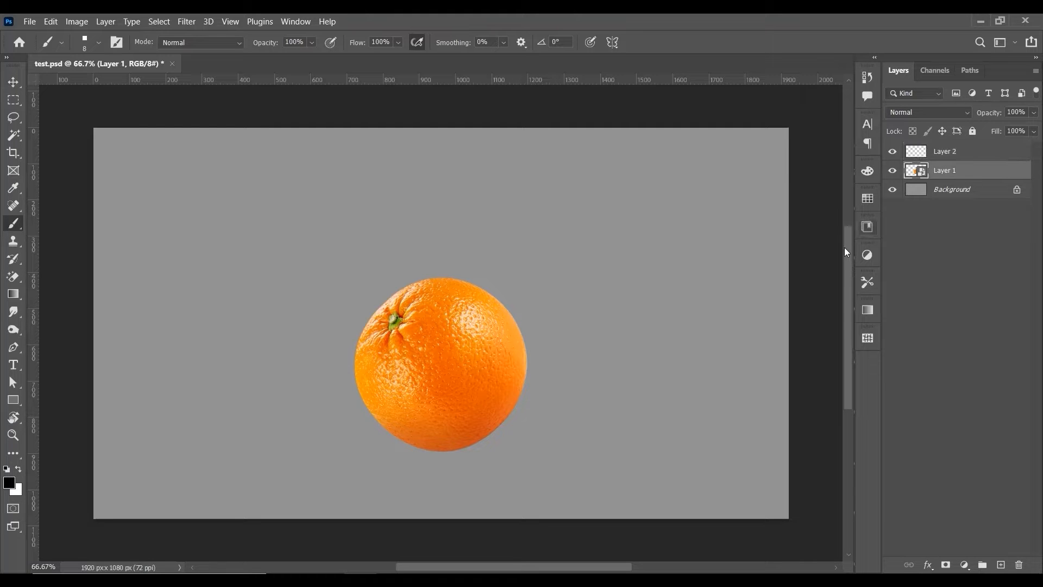
pyautogui.click(965, 565)
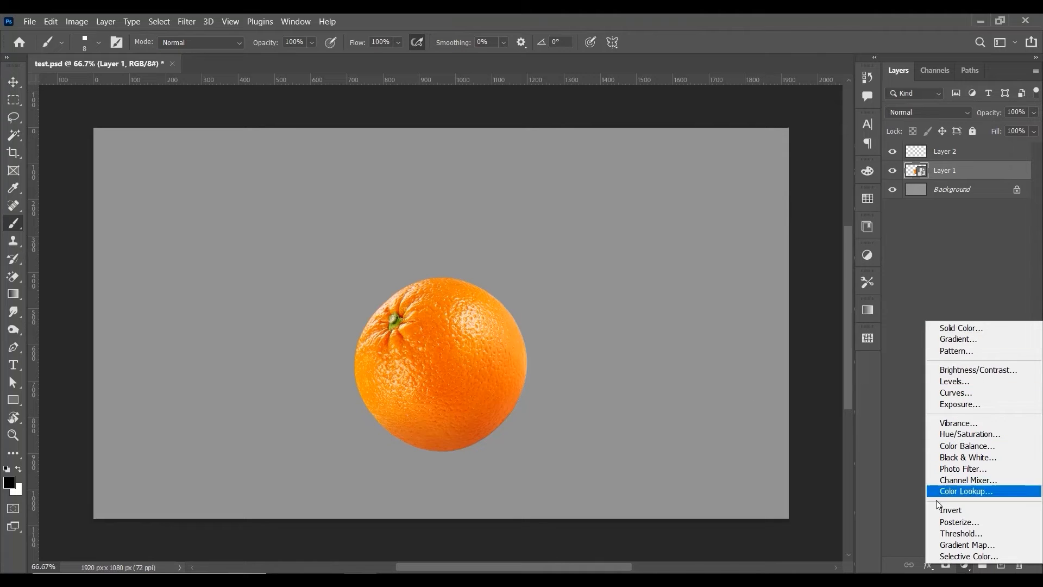
pyautogui.click(993, 404)
pyautogui.moveTo(863, 238); pyautogui.dragTo(828, 236)
pyautogui.click(862, 535)
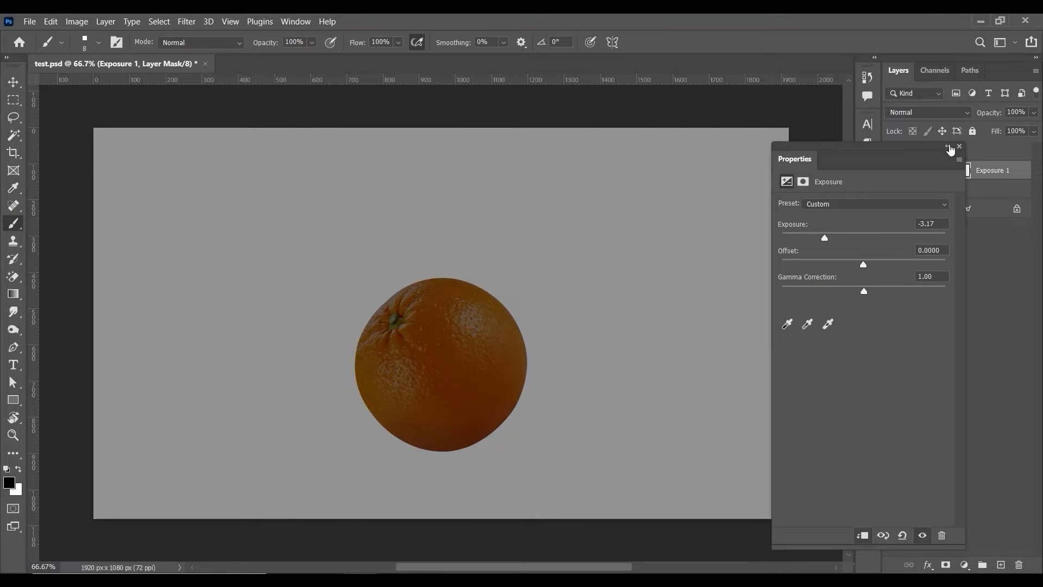
pyautogui.click(948, 147)
pyautogui.click(792, 147)
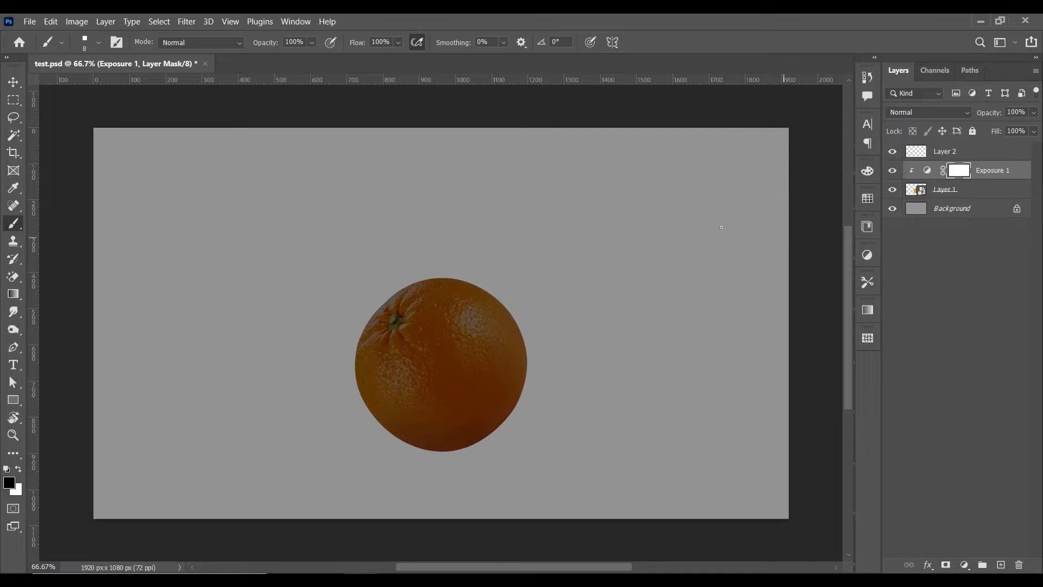
# Sketch a yellow light bulb on Layer 2 in the canvas's upper-right corner, with rays reaching the orange and the handwritten label "Light"
pyautogui.click(970, 160)
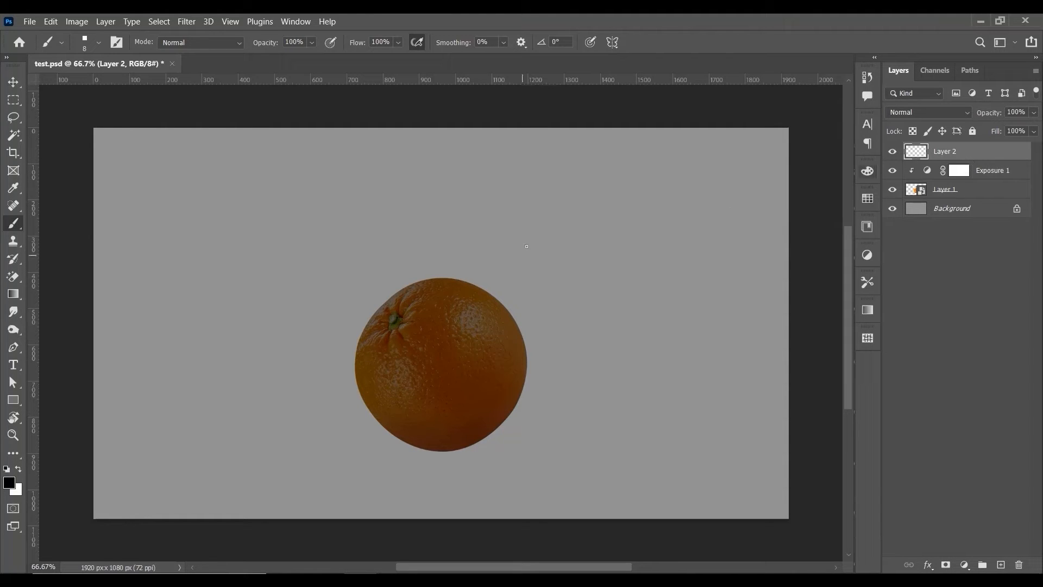
pyautogui.click(12, 482)
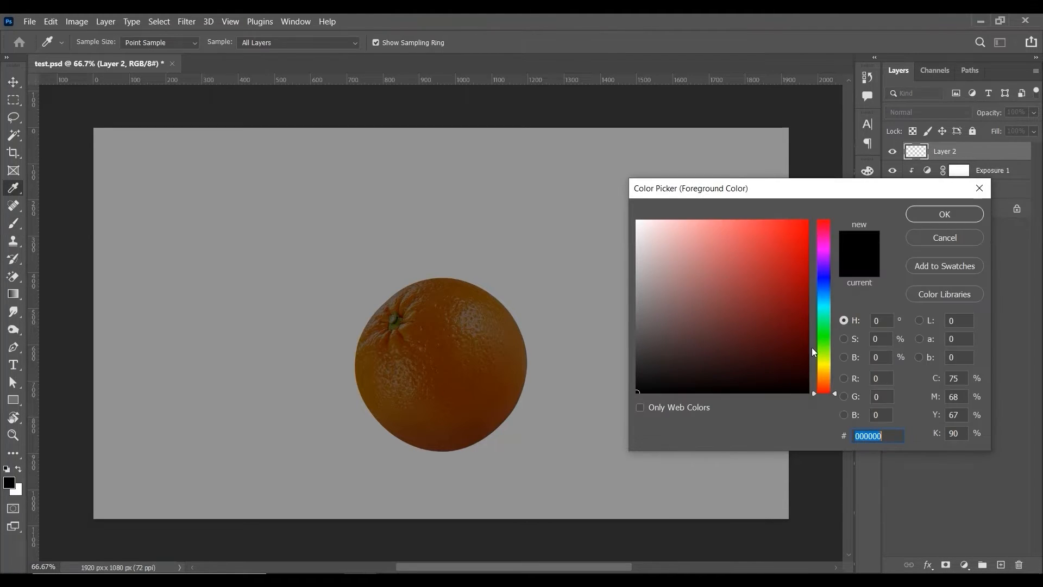
pyautogui.moveTo(820, 347); pyautogui.dragTo(819, 368)
pyautogui.moveTo(781, 248); pyautogui.dragTo(759, 225)
pyautogui.click(951, 214)
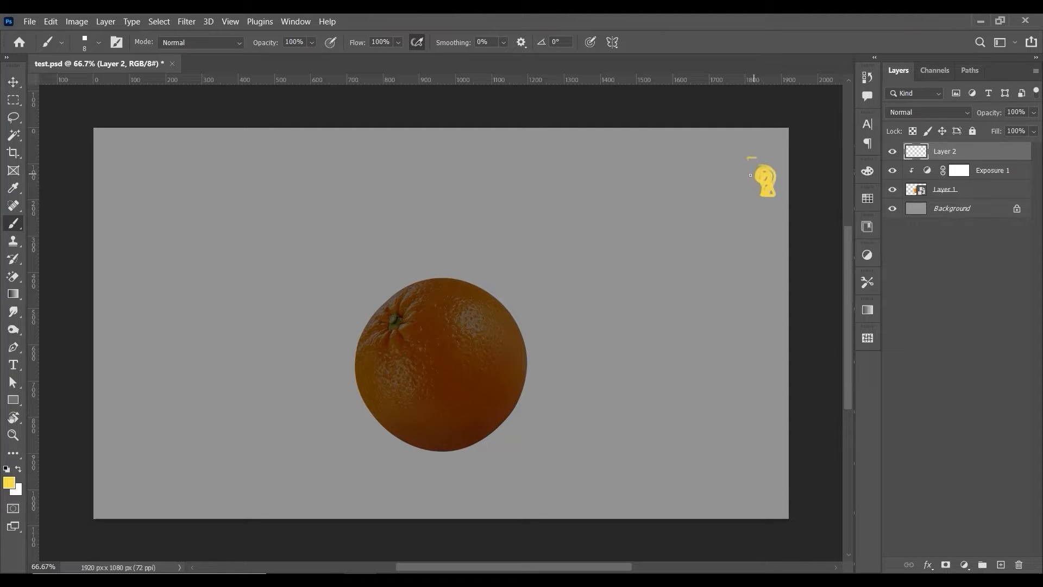
pyautogui.moveTo(439, 247); pyautogui.dragTo(732, 177)
pyautogui.moveTo(789, 195); pyautogui.dragTo(568, 429)
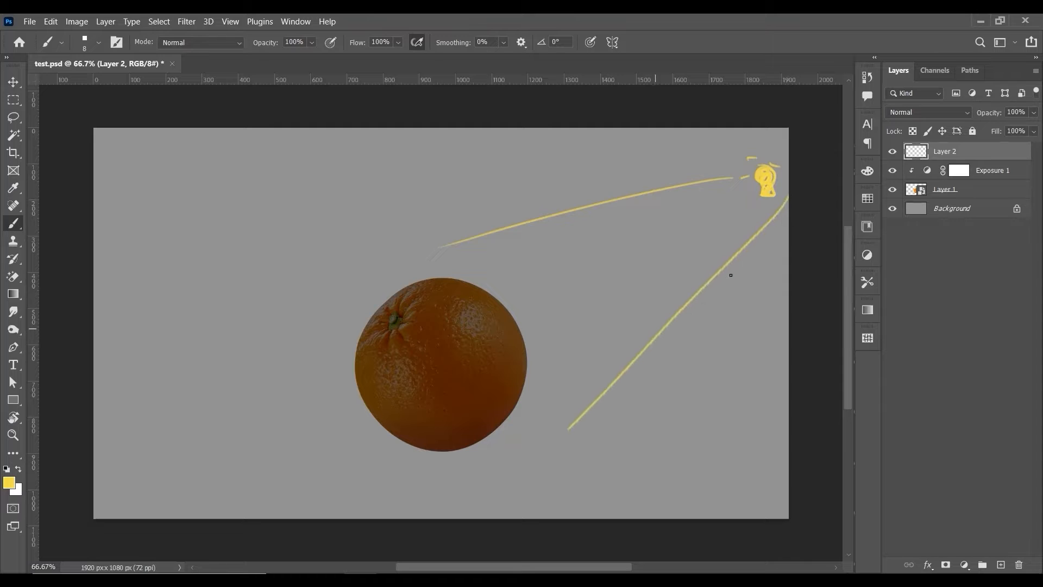
pyautogui.moveTo(793, 201); pyautogui.dragTo(511, 429)
pyautogui.moveTo(792, 221); pyautogui.dragTo(624, 331)
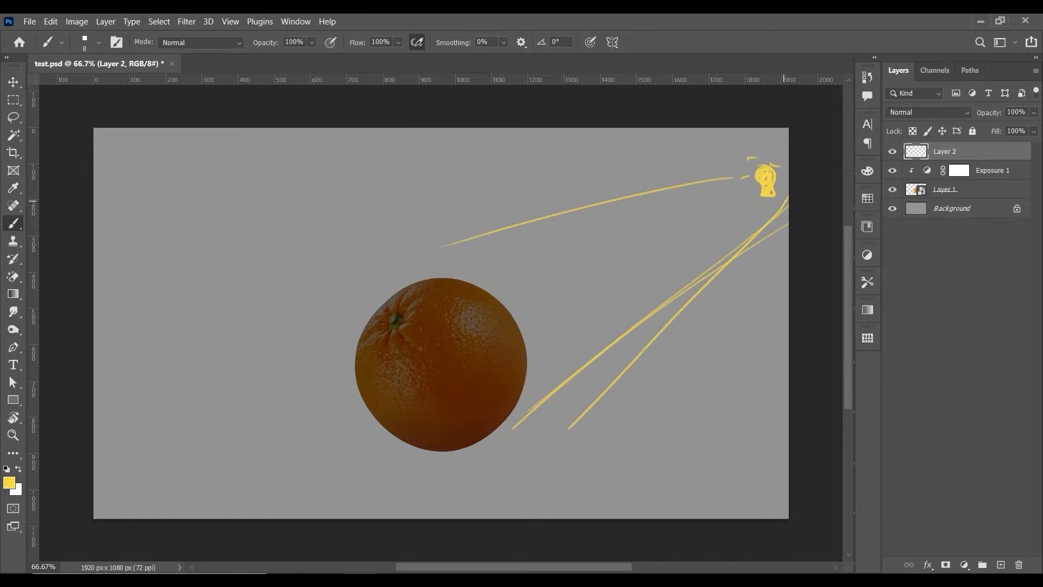
pyautogui.moveTo(777, 192); pyautogui.dragTo(558, 439)
pyautogui.moveTo(763, 190)
pyautogui.mouseDown()
pyautogui.moveTo(467, 274)
pyautogui.moveTo(412, 266)
pyautogui.mouseUp()
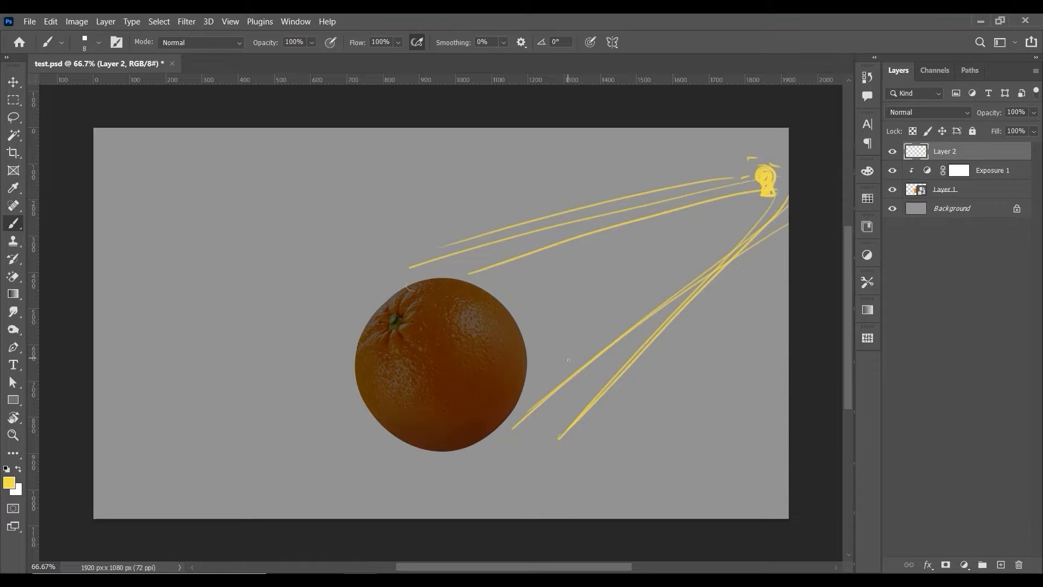
pyautogui.moveTo(759, 203); pyautogui.dragTo(553, 303)
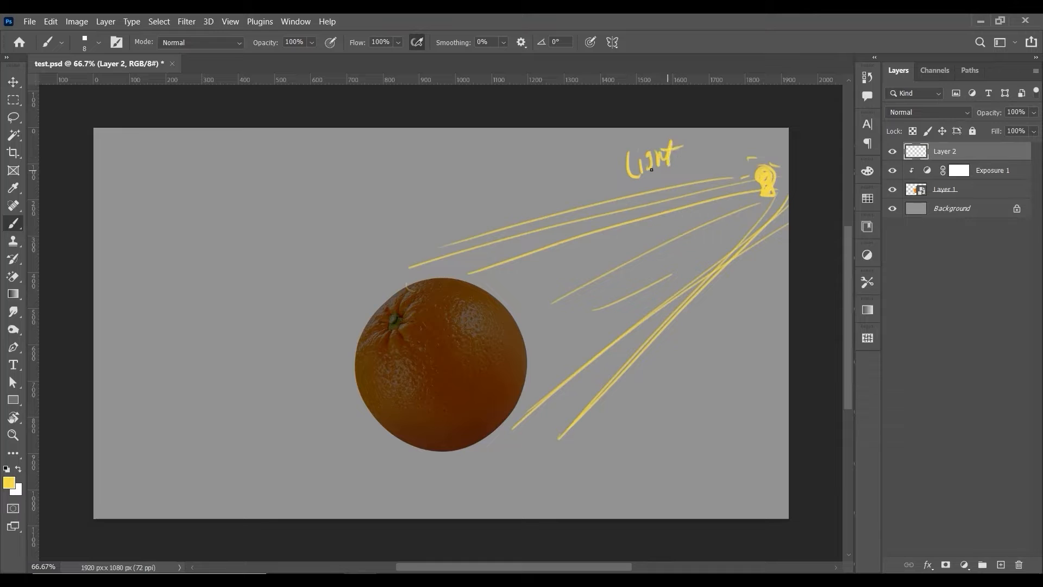
# Paint black on the Exposure 1 mask with a 60 px soft round brush along the orange's top and right edge
pyautogui.click(959, 171)
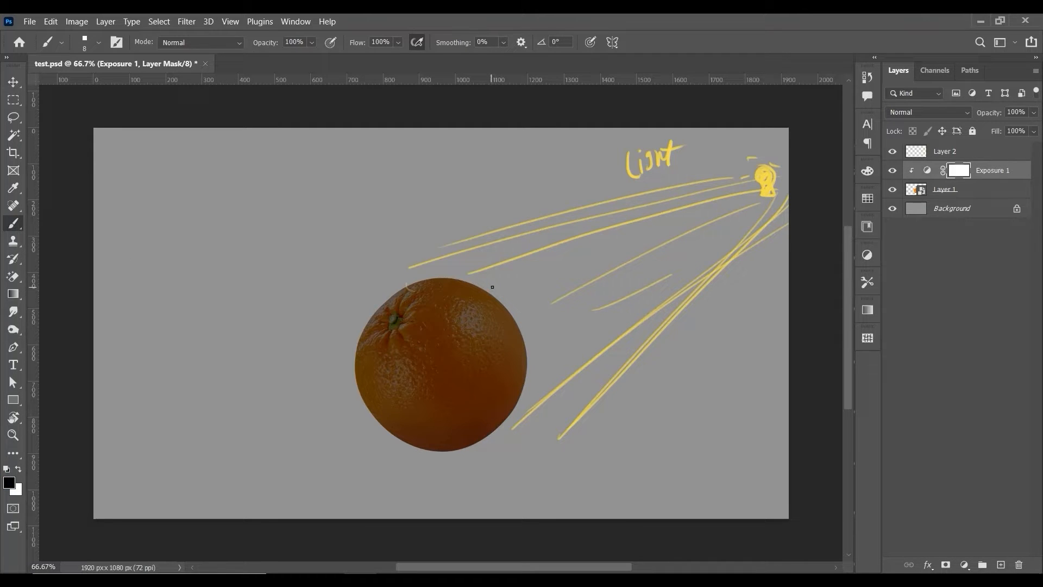
pyautogui.rightClick(496, 265)
pyautogui.click(525, 321)
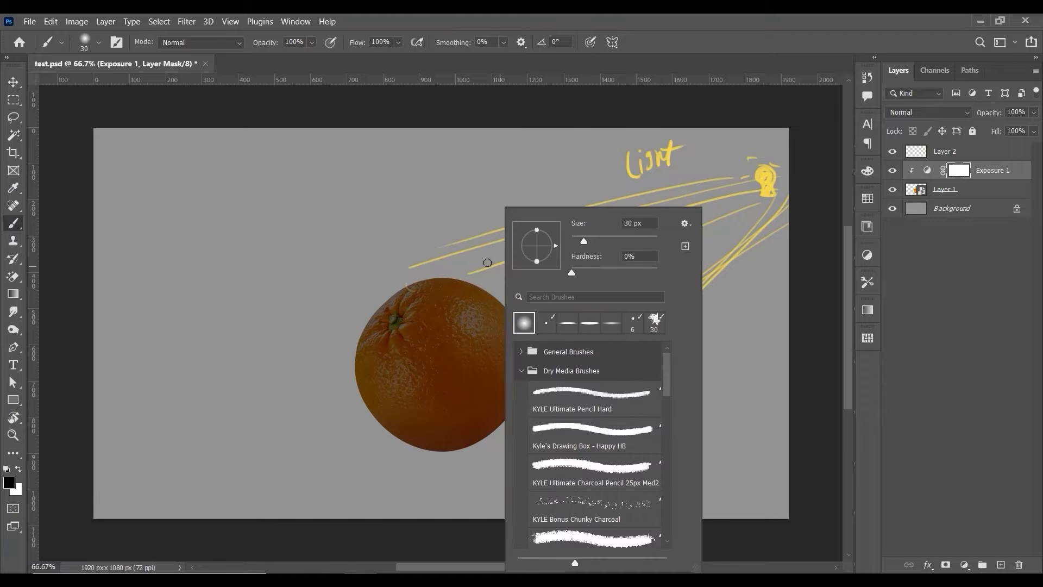
pyautogui.click(470, 256)
pyautogui.press(']')
pyautogui.press(']')
pyautogui.press(']')
pyautogui.press(']')
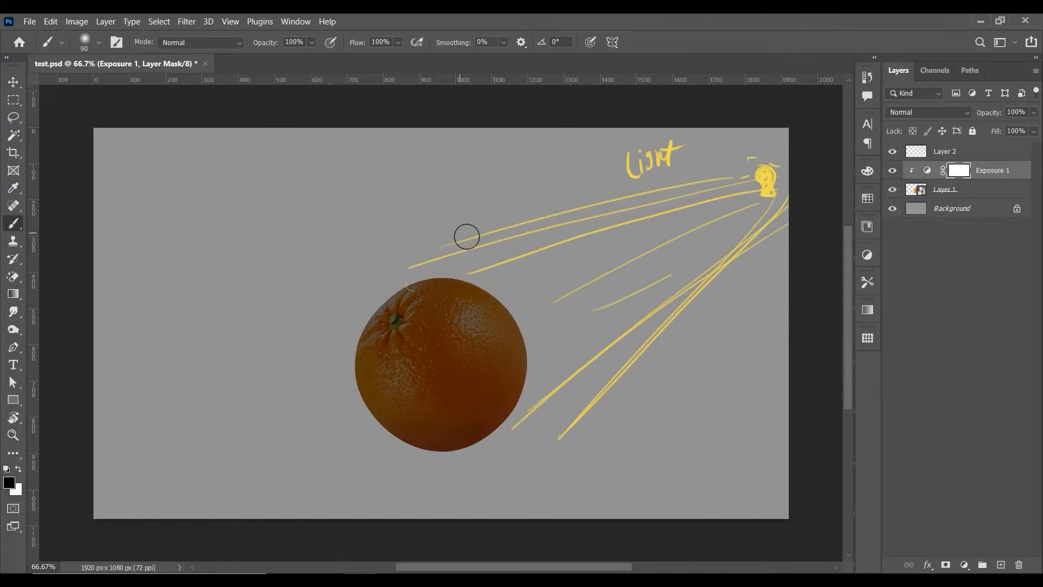
pyautogui.press('[')
pyautogui.press('[')
pyautogui.moveTo(415, 274)
pyautogui.mouseDown()
pyautogui.moveTo(518, 330)
pyautogui.moveTo(504, 421)
pyautogui.mouseUp()
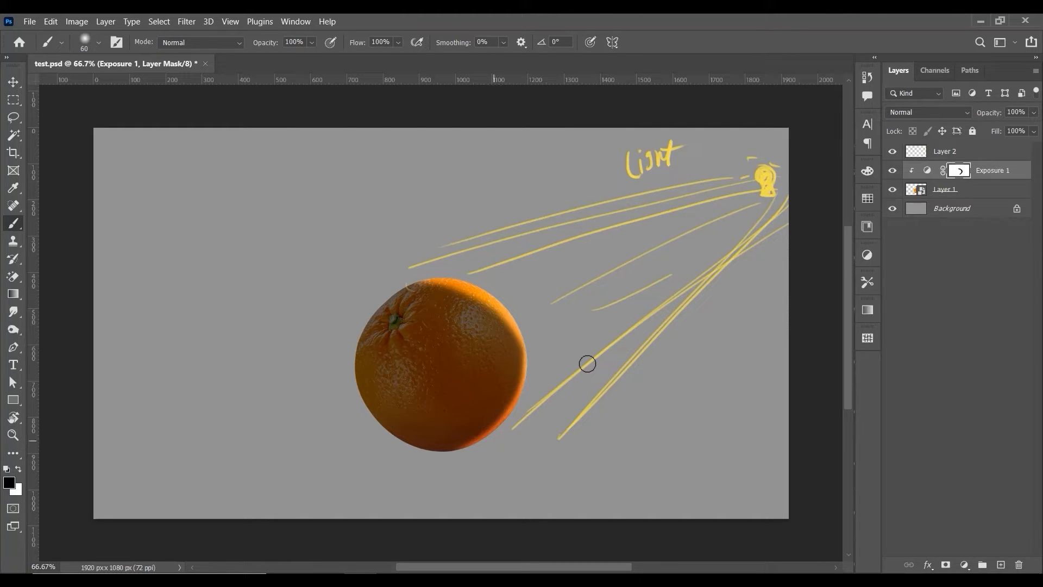
pyautogui.moveTo(514, 405)
pyautogui.mouseDown()
pyautogui.moveTo(524, 337)
pyautogui.moveTo(423, 280)
pyautogui.mouseUp()
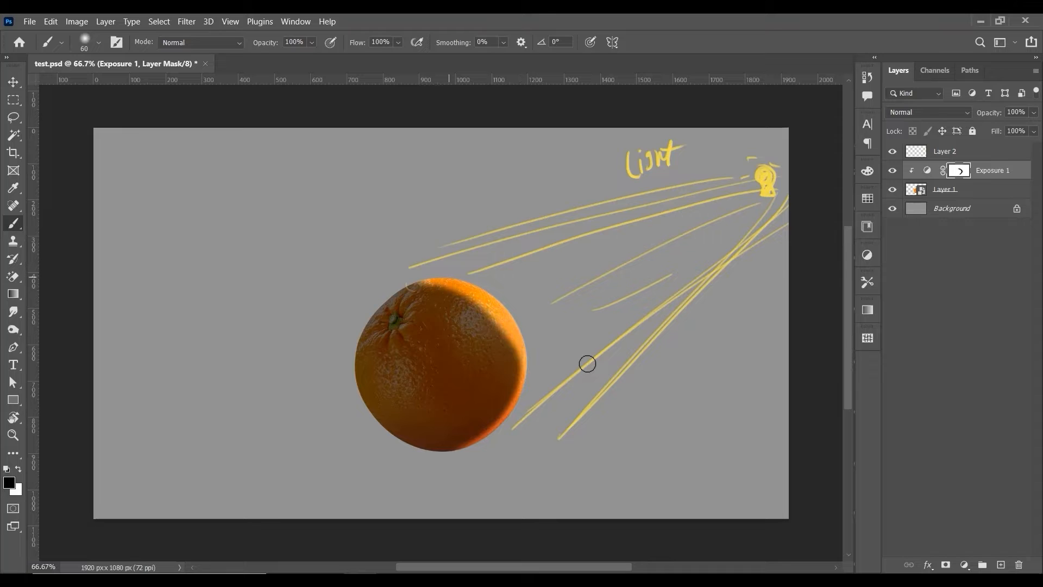
# Enlarge the soft brush to 250 px and paint black on the mask over the upper part of the orange
pyautogui.press(']')
pyautogui.press(']')
pyautogui.press(']')
pyautogui.press(']')
pyautogui.press(']')
pyautogui.press(']')
pyautogui.press(']')
pyautogui.press(']')
pyautogui.press(']')
pyautogui.press(']')
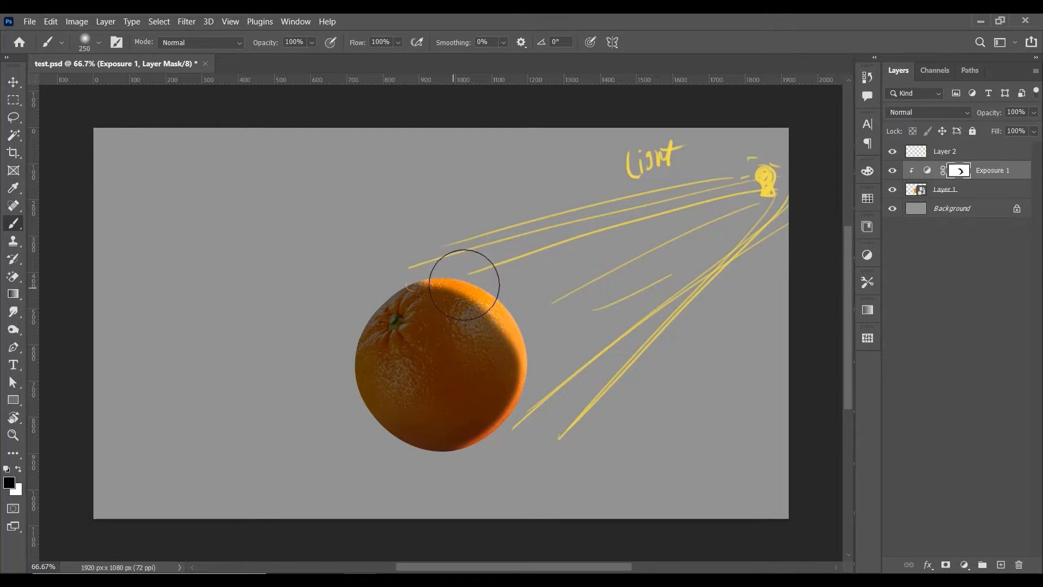
pyautogui.click(455, 277)
pyautogui.moveTo(467, 276); pyautogui.dragTo(472, 284)
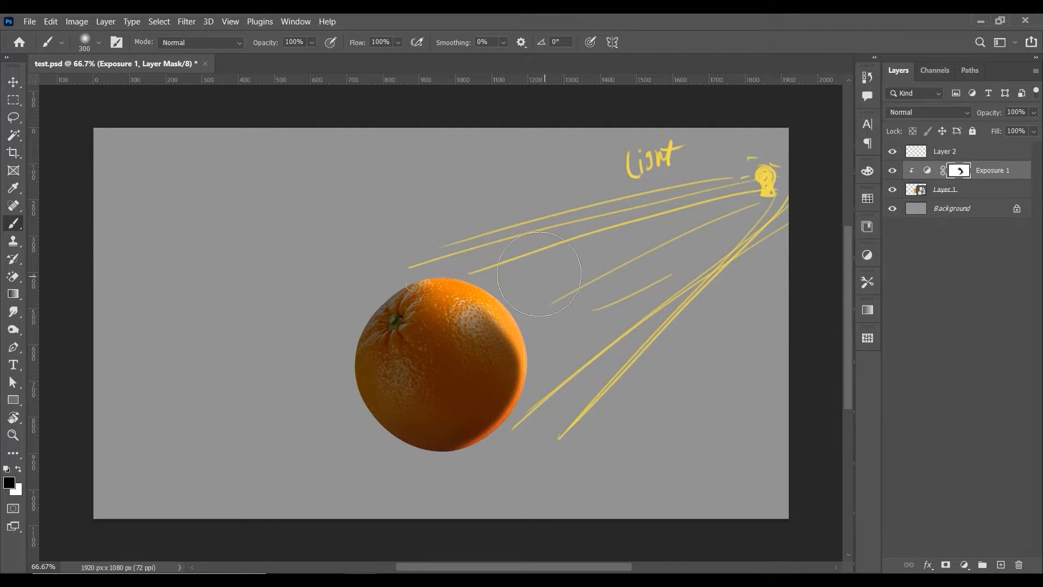
# Extend the lit area across the orange's right side on the mask with larger black brush strokes, up to 800 px
pyautogui.press(']')
pyautogui.moveTo(496, 279)
pyautogui.mouseDown()
pyautogui.moveTo(515, 330)
pyautogui.moveTo(519, 400)
pyautogui.mouseUp()
pyautogui.press(']')
pyautogui.press(']')
pyautogui.press(']')
pyautogui.press(']')
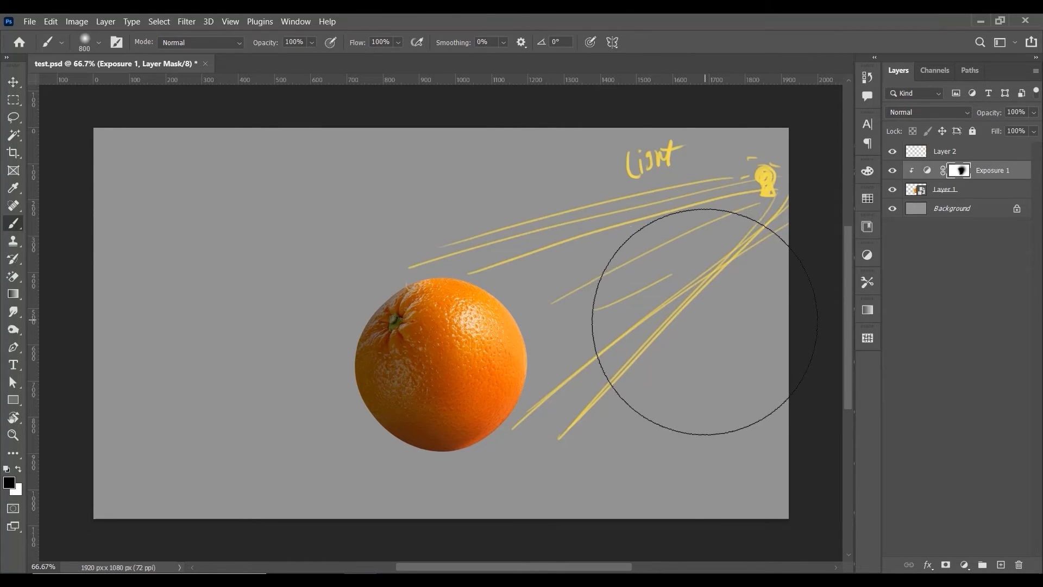
# Darken the orange's lower-left side by painting white on the Exposure 1 mask with a 700 px soft brush
pyautogui.press('[')
pyautogui.press('[')
pyautogui.press('[')
pyautogui.press('[')
pyautogui.press('[')
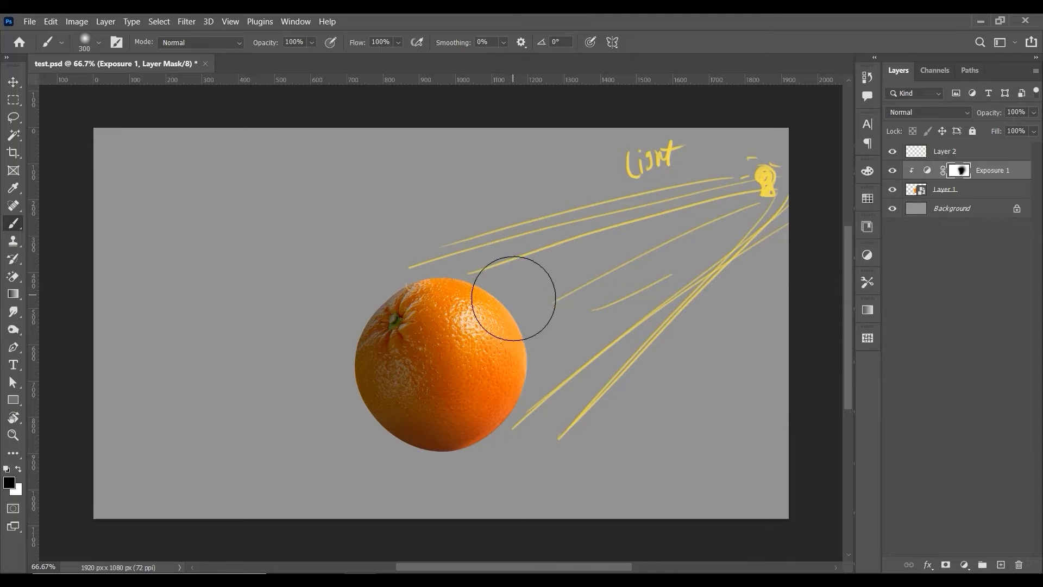
pyautogui.click(19, 469)
pyautogui.press(']')
pyautogui.press(']')
pyautogui.press(']')
pyautogui.press(']')
pyautogui.click(372, 397)
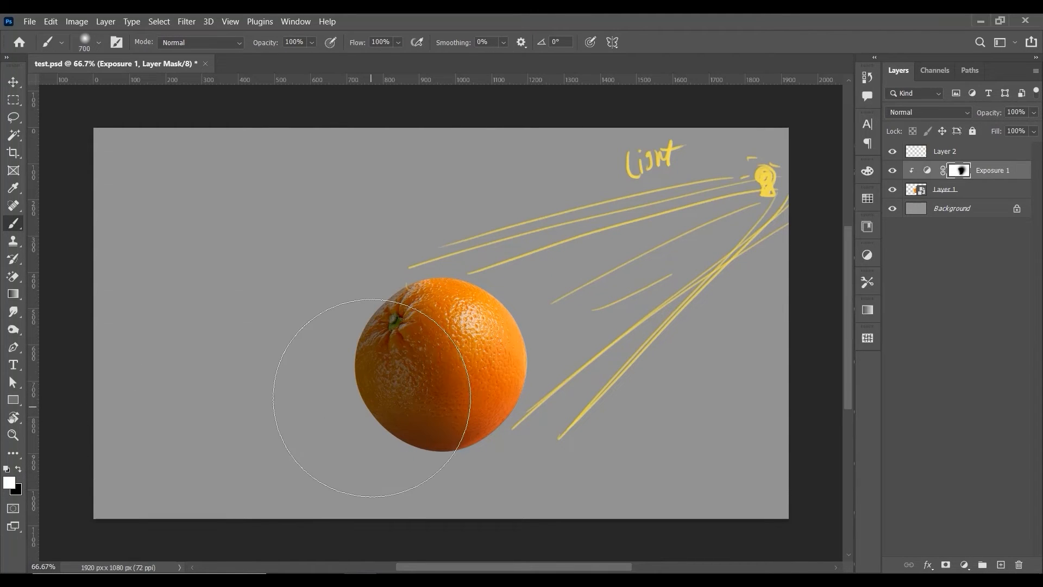
pyautogui.click(375, 423)
pyautogui.click(391, 394)
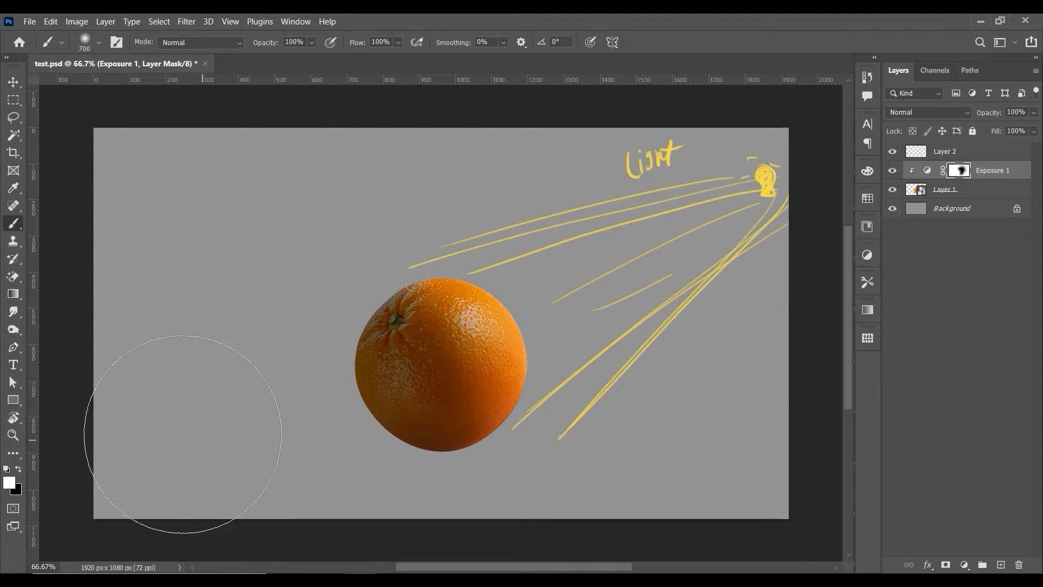
# Touch up the lit area near the orange's top with a smaller black brush on the mask and undo the last stroke
pyautogui.click(19, 469)
pyautogui.press('[')
pyautogui.press('[')
pyautogui.press('[')
pyautogui.press('[')
pyautogui.press('[')
pyautogui.press('[')
pyautogui.press('[')
pyautogui.press('[')
pyautogui.press('[')
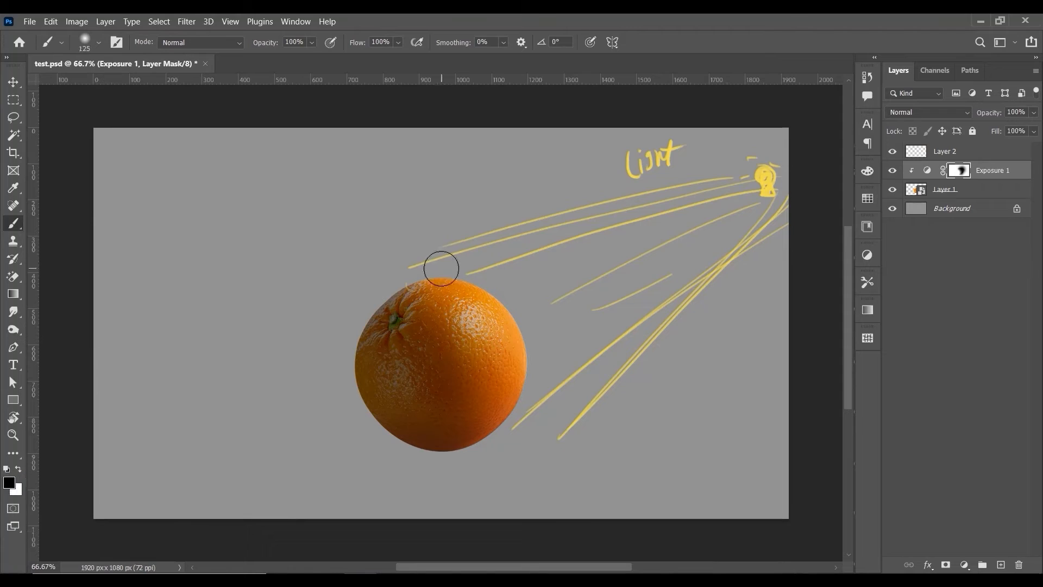
pyautogui.press('[')
pyautogui.press('[')
pyautogui.press('[')
pyautogui.press('[')
pyautogui.hotkey('ctrl', 'z')
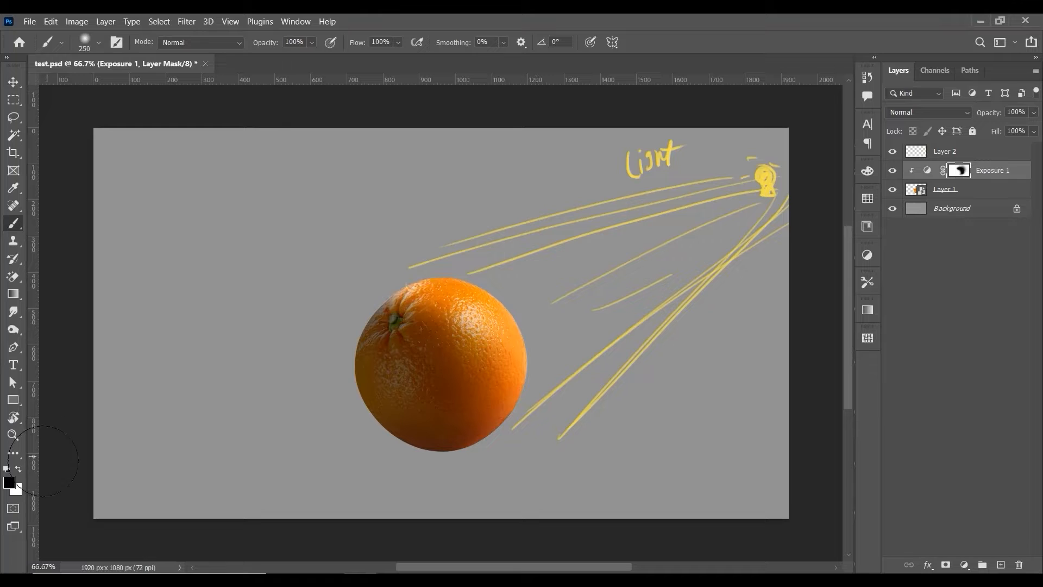
# Try painting white on the mask over the orange's upper-right highlight with a 250 px brush, and undo the stroke
pyautogui.press('x')
pyautogui.press(']')
pyautogui.press(']')
pyautogui.press(']')
pyautogui.press(']')
pyautogui.press(']')
pyautogui.press(']')
pyautogui.press(']')
pyautogui.press(']')
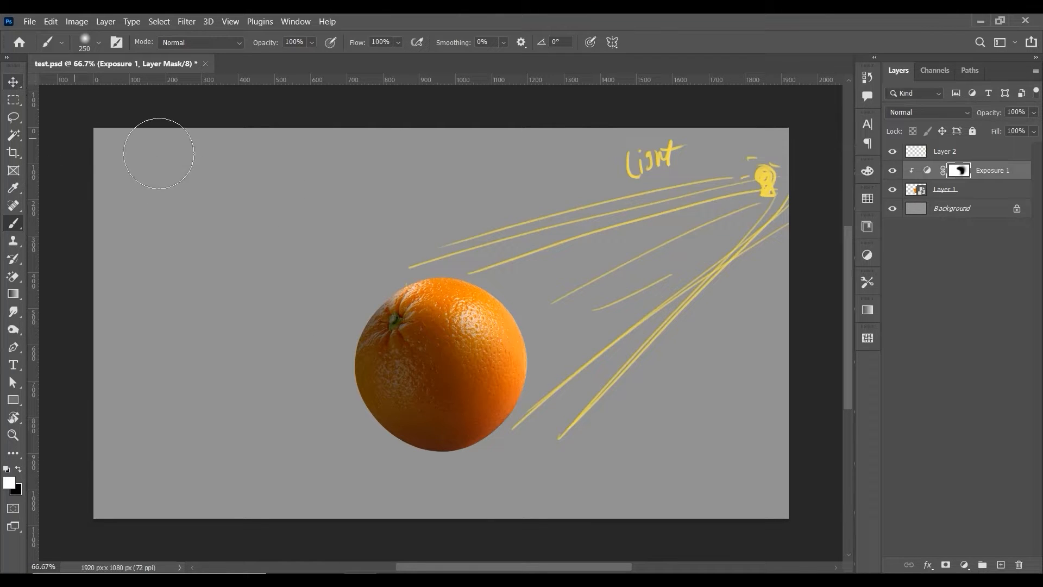
pyautogui.click(476, 297)
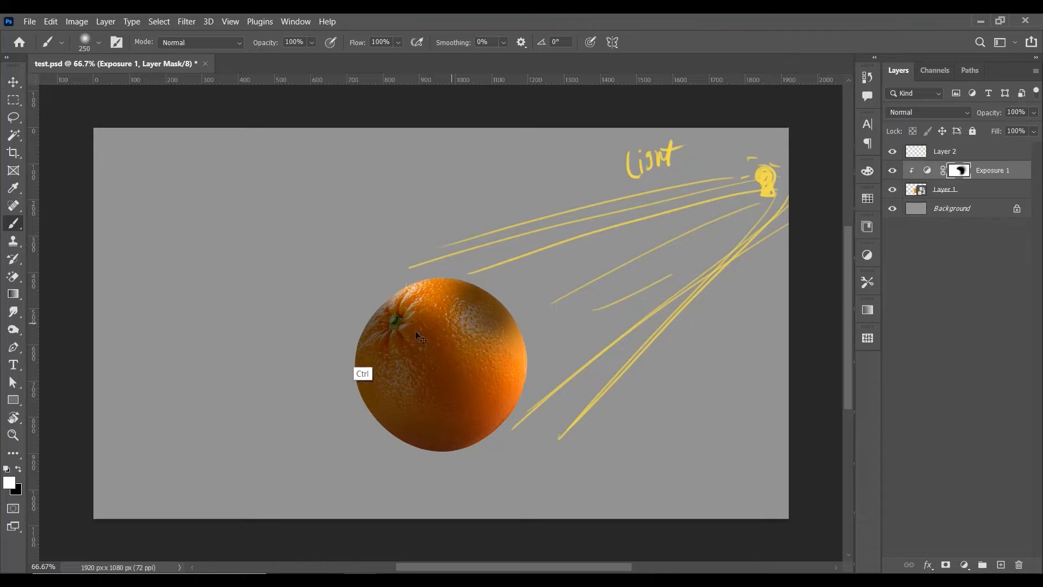
pyautogui.hotkey('ctrl', 'z')
# Brighten the orange's lit upper-right side on the Exposure 1 mask with a 400 px soft black brush
pyautogui.click(19, 469)
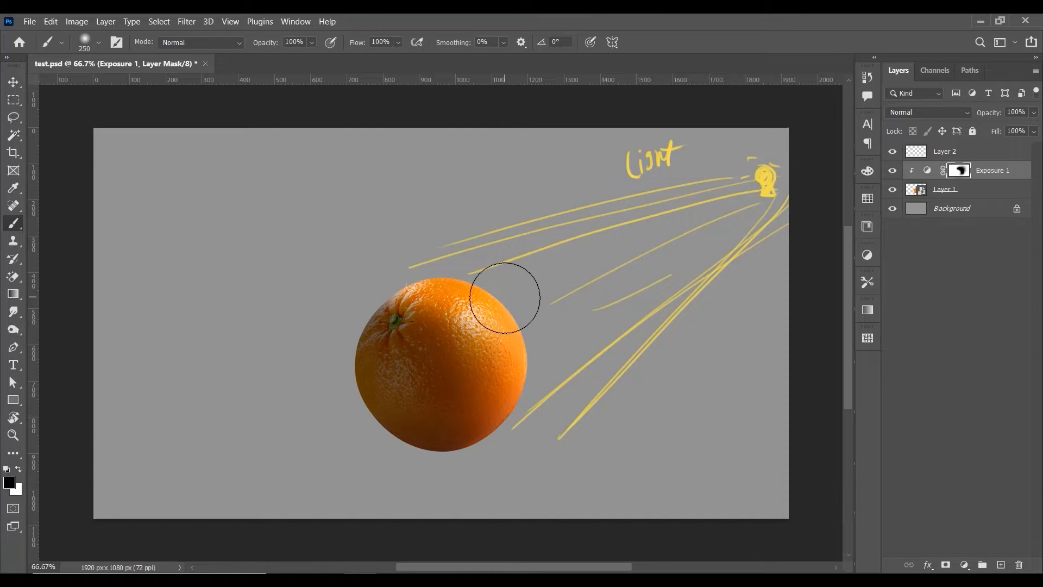
pyautogui.press(']')
pyautogui.press(']')
pyautogui.press('[')
pyautogui.press(']')
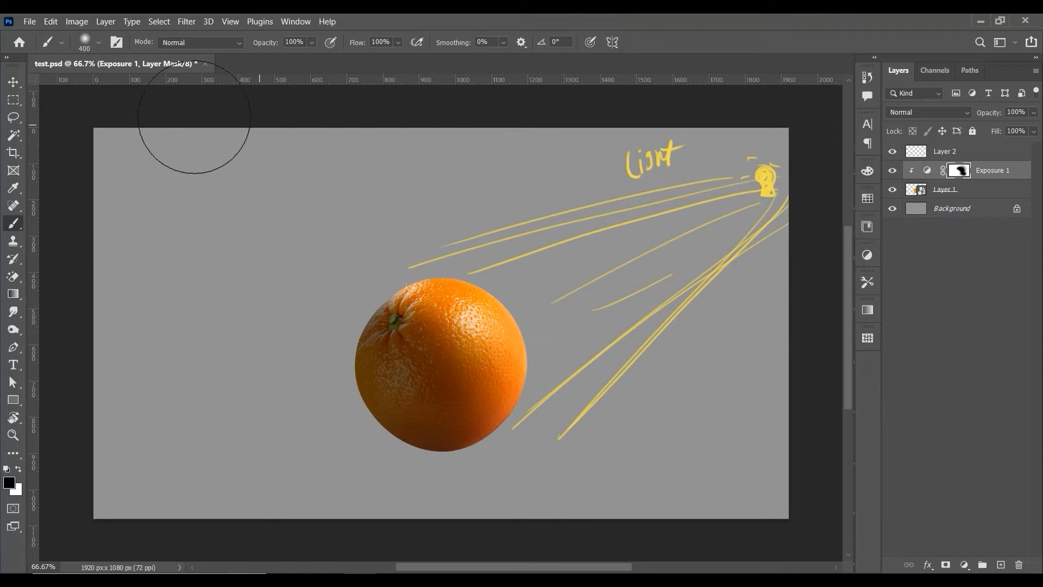
# Try shifting the Exposure 1 mask towards the orange's lower-left side with the Move tool, and undo the shift
pyautogui.click(17, 80)
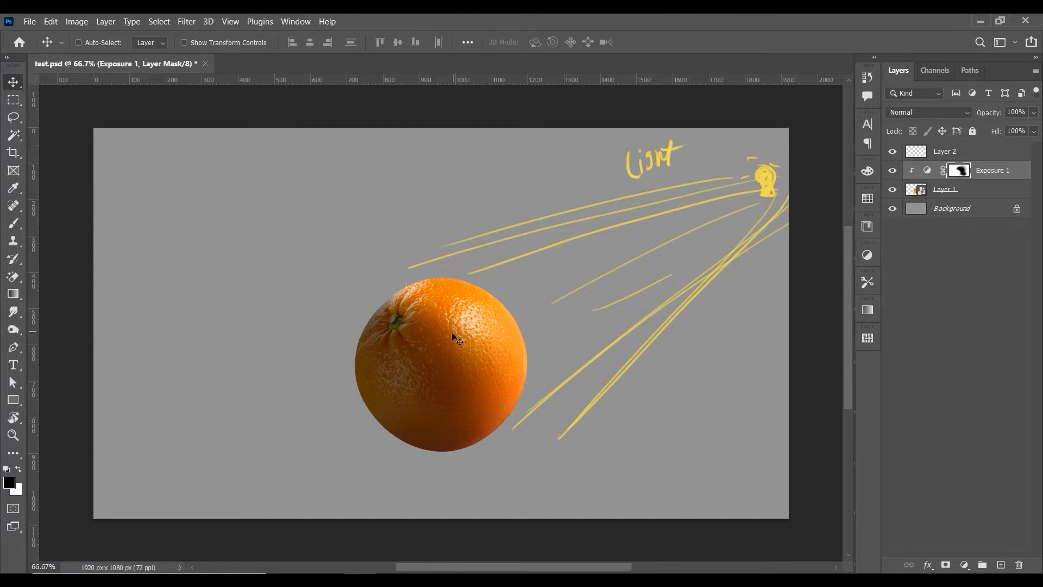
pyautogui.moveTo(444, 343); pyautogui.dragTo(361, 401)
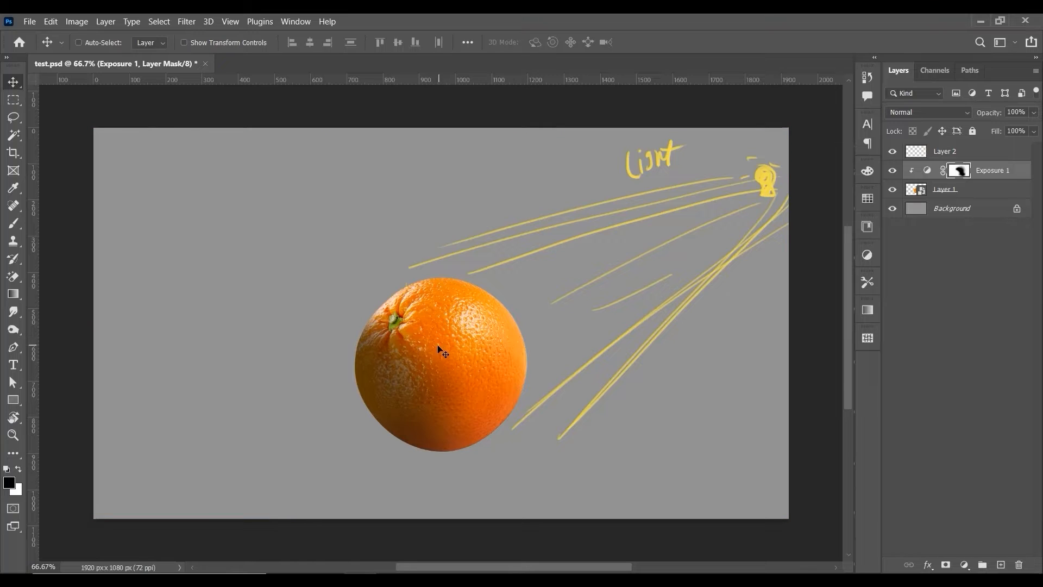
pyautogui.hotkey('ctrl', 'z')
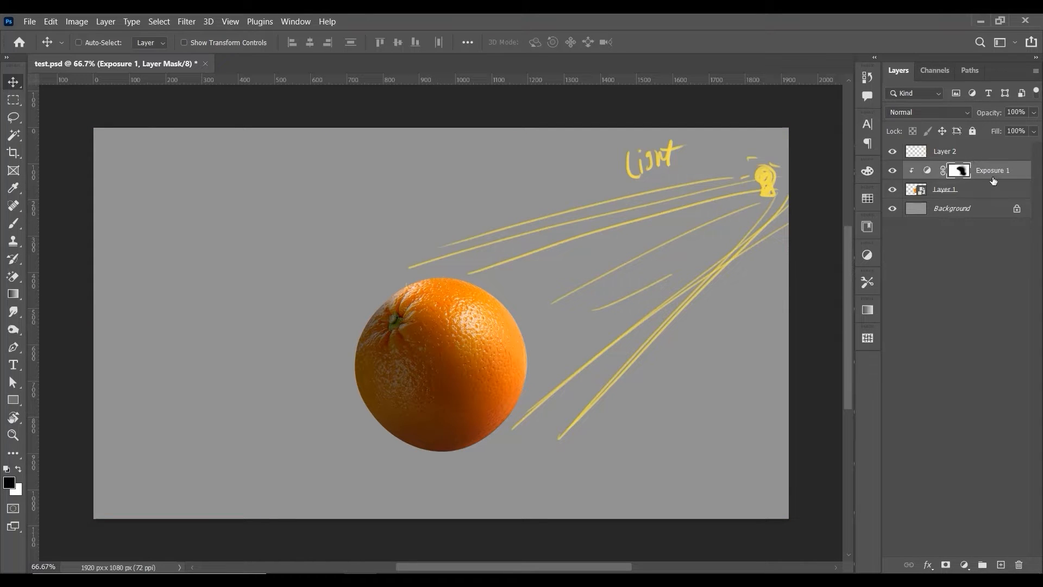
# Duplicate the Exposure 1 adjustment and paint black on the copy's mask over the orange's lit upper area with a 500 px soft brush
pyautogui.moveTo(993, 181); pyautogui.dragTo(1001, 565)
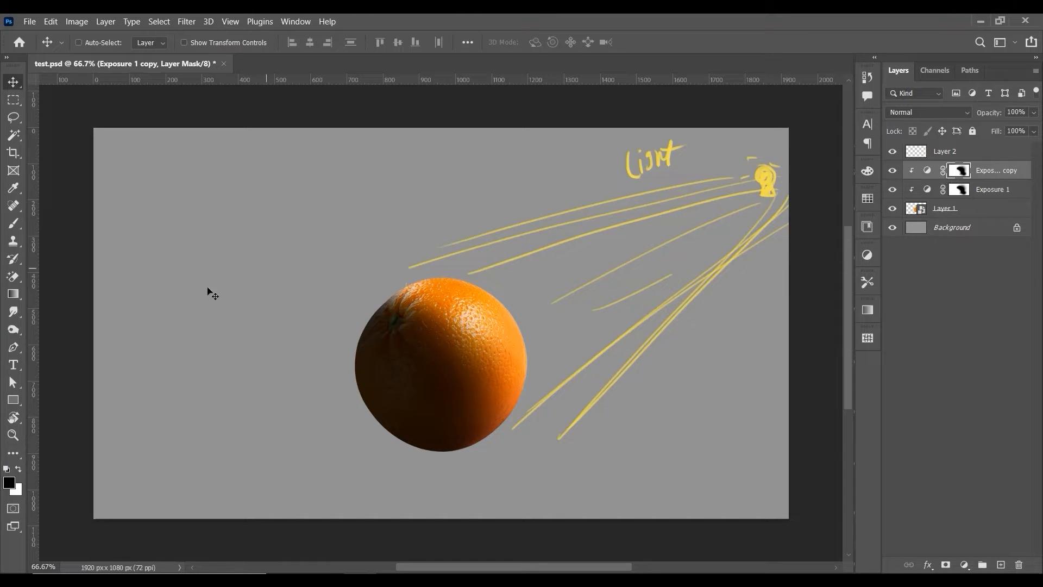
pyautogui.click(14, 222)
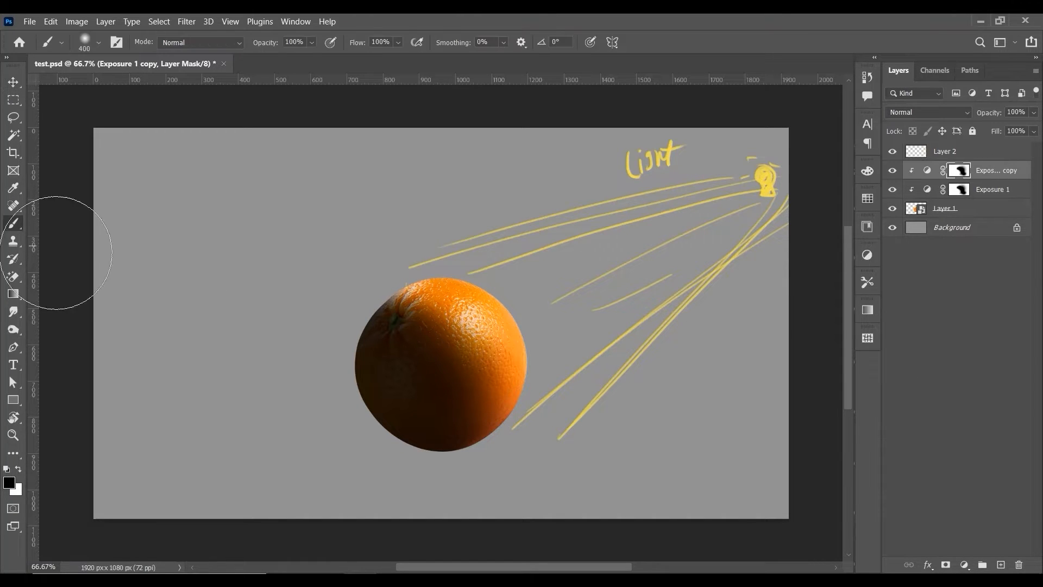
pyautogui.click(424, 292)
pyautogui.click(458, 308)
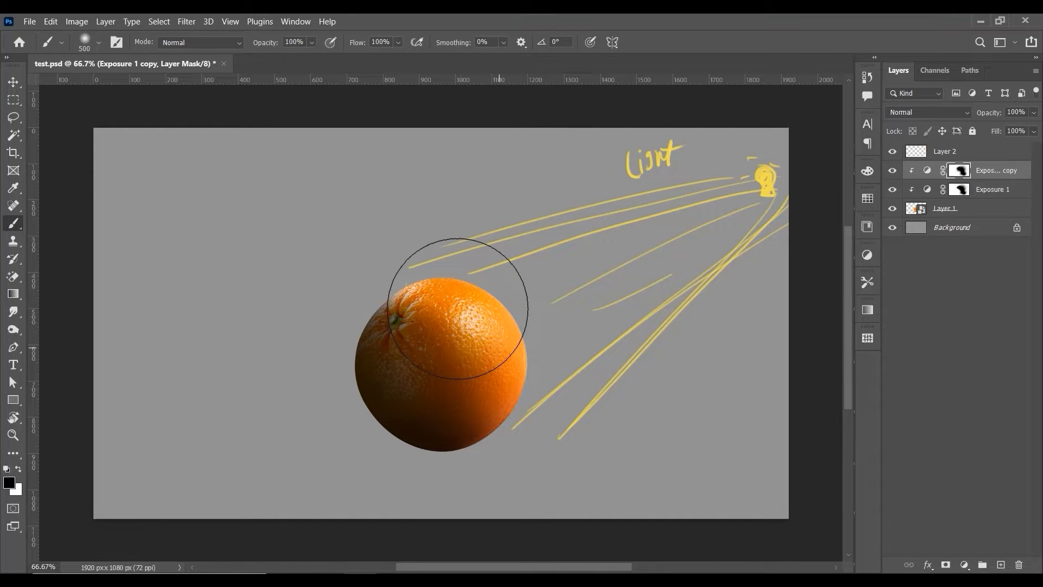
# Compare the orange's shading with the duplicated Exposure adjustment hidden and shown
pyautogui.click(14, 82)
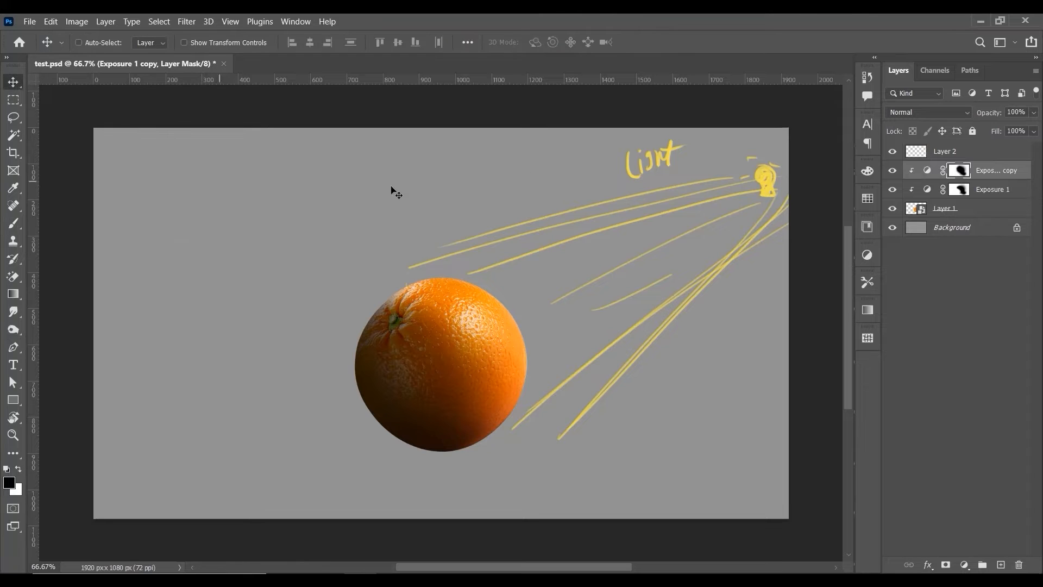
pyautogui.click(892, 171)
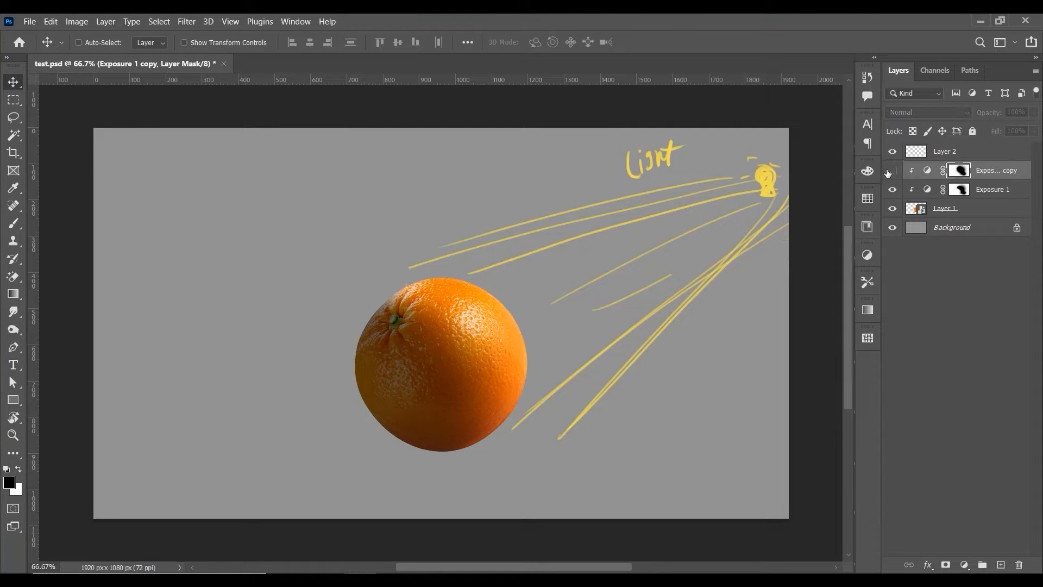
pyautogui.click(892, 171)
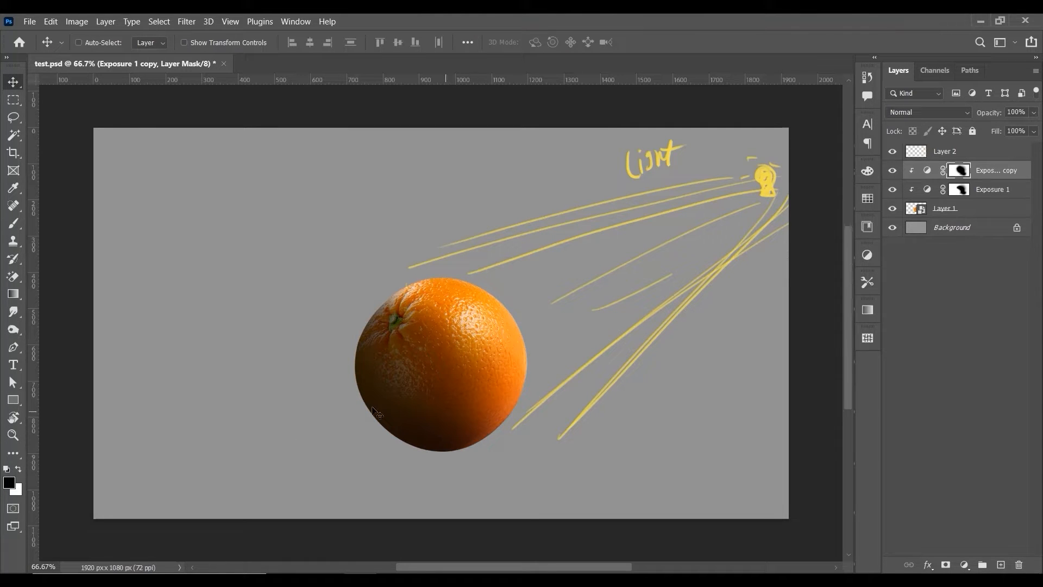
# Flatten the 500 px soft brush tip into a thin horizontal ellipse and reset the colours to black and white, with the Background layer selected
pyautogui.click(974, 228)
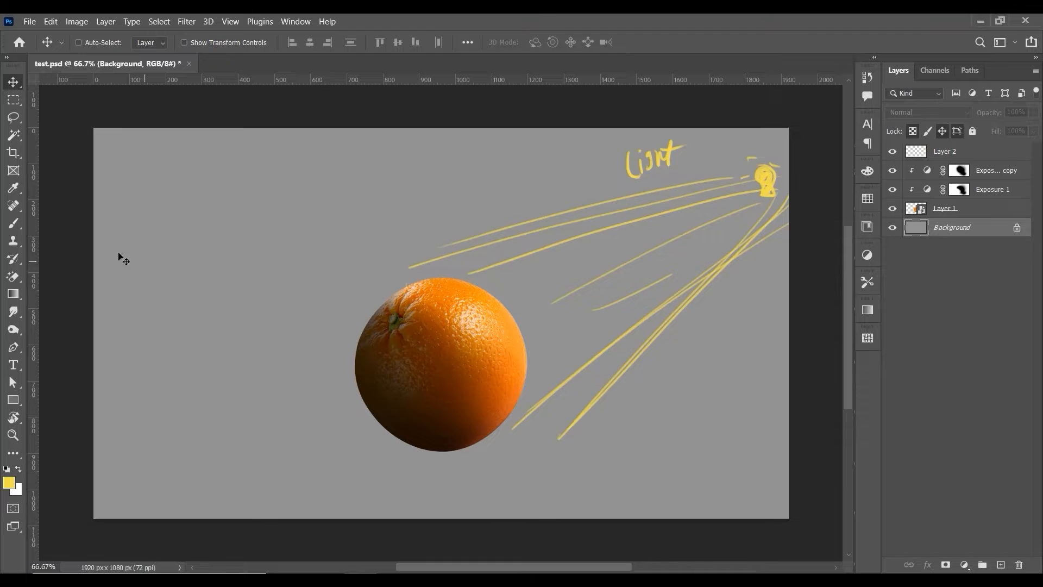
pyautogui.press('b')
pyautogui.rightClick(562, 375)
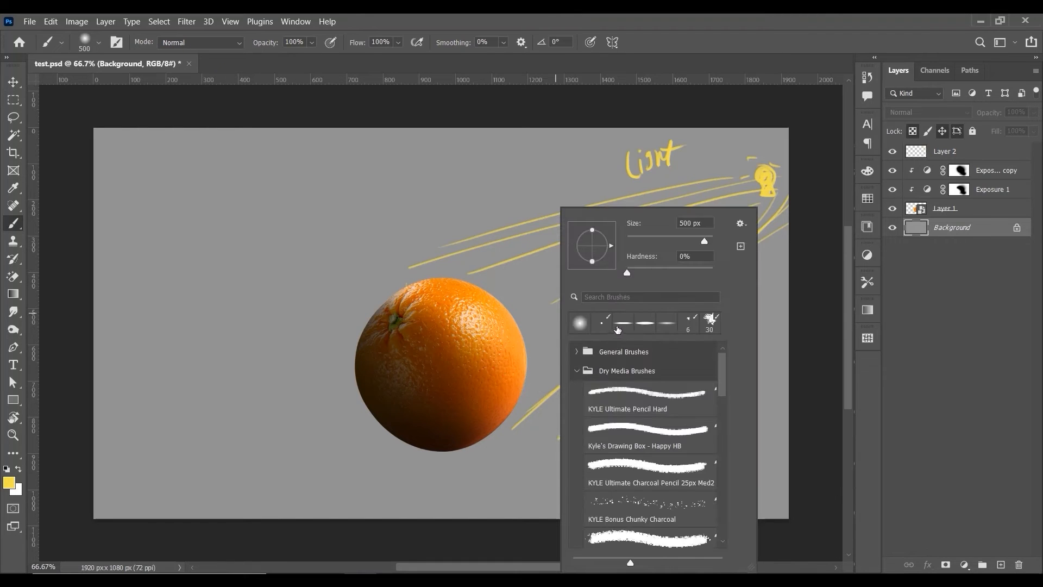
pyautogui.moveTo(592, 261)
pyautogui.mouseDown()
pyautogui.moveTo(597, 246)
pyautogui.moveTo(605, 252)
pyautogui.mouseUp()
pyautogui.moveTo(676, 273); pyautogui.dragTo(683, 272)
pyautogui.press('Return')
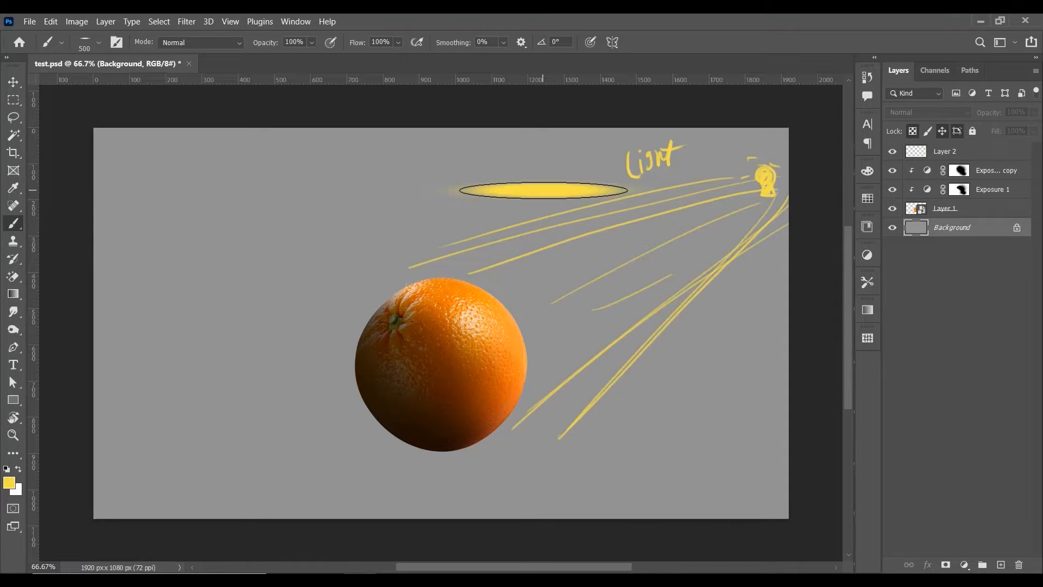
pyautogui.click(5, 470)
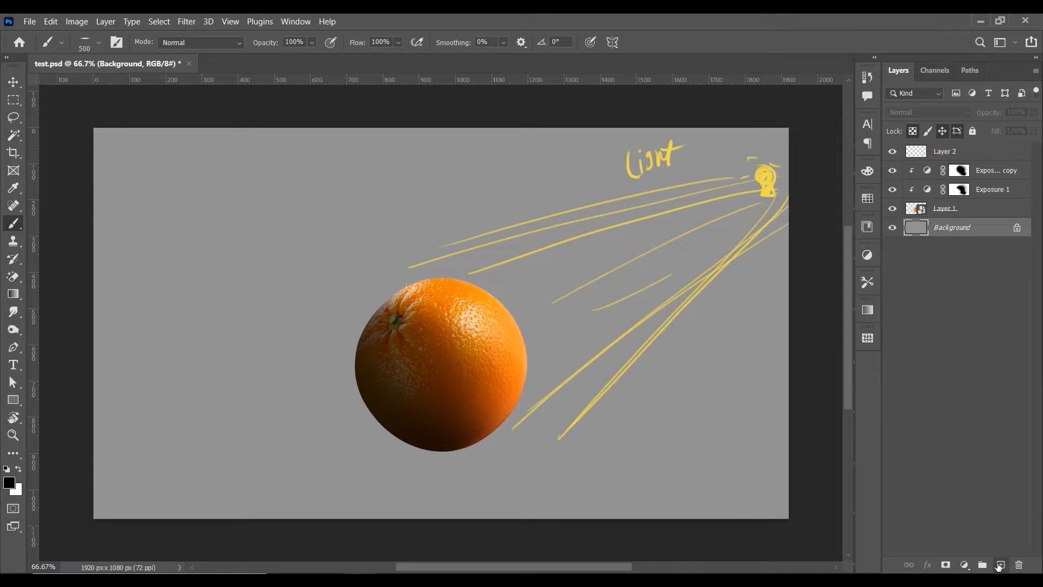
# Create a new layer above the Background and try flat black shadow dabs beneath the orange, undoing each one
pyautogui.click(1000, 566)
pyautogui.click(365, 449)
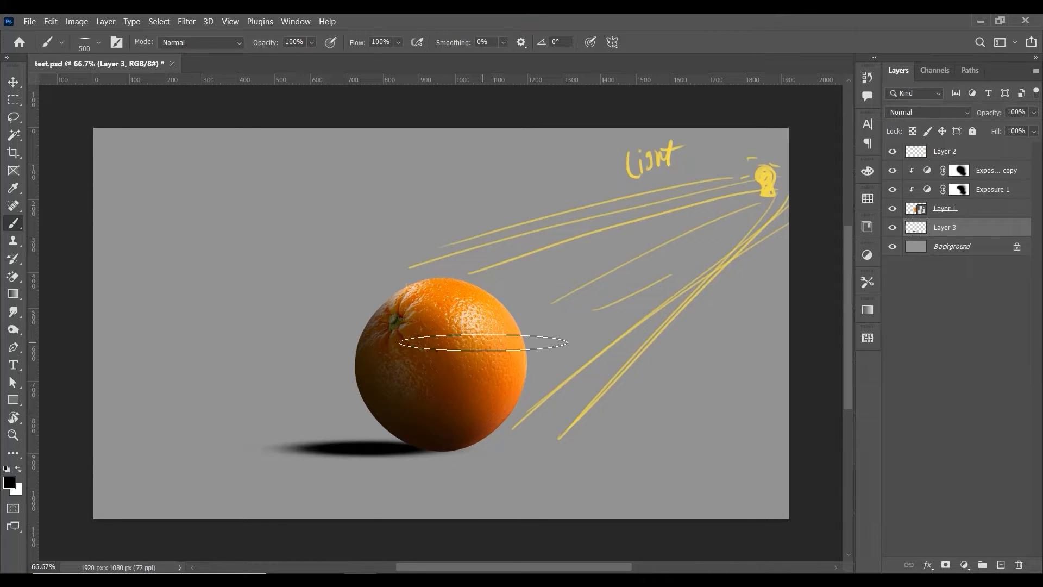
pyautogui.hotkey('ctrl', 'z')
pyautogui.click(389, 447)
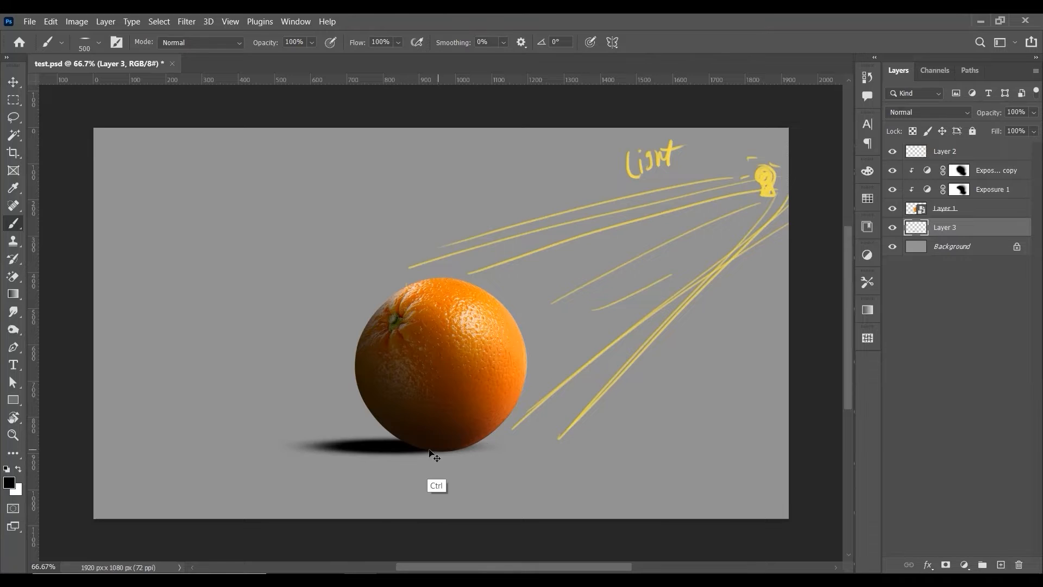
pyautogui.hotkey('ctrl', 'z')
pyautogui.click(409, 449)
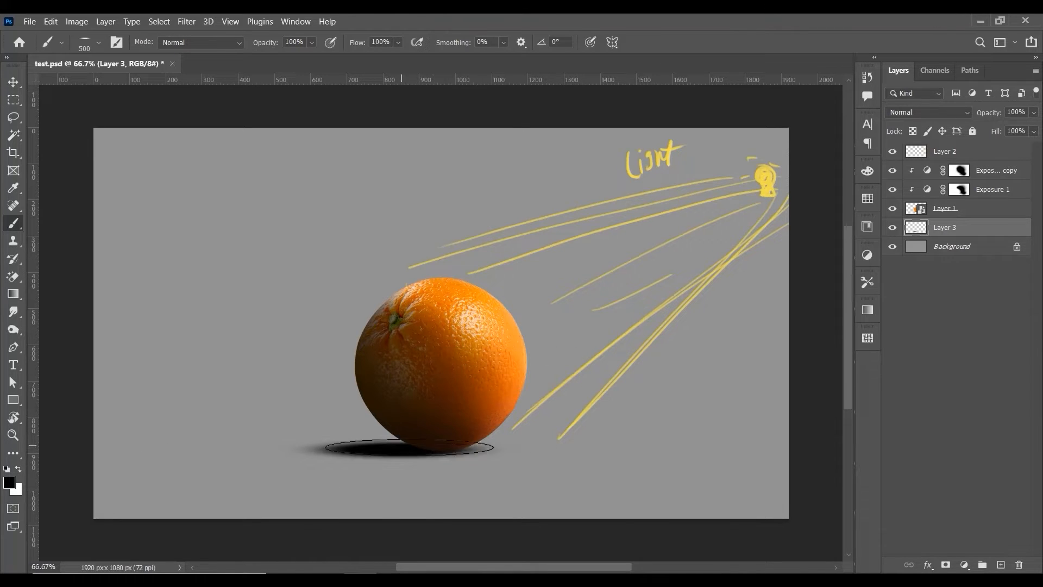
pyautogui.hotkey('ctrl', 'z')
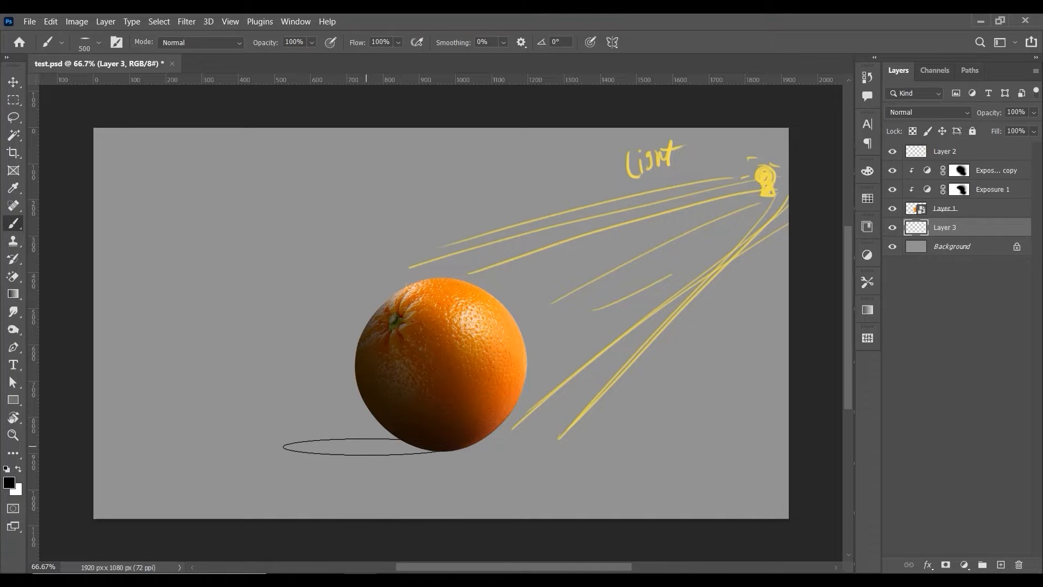
# Paint a flat black shadow under the orange on Layer 3, extending away from the light, with the 500 px elliptical brush
pyautogui.click(362, 447)
pyautogui.click(378, 452)
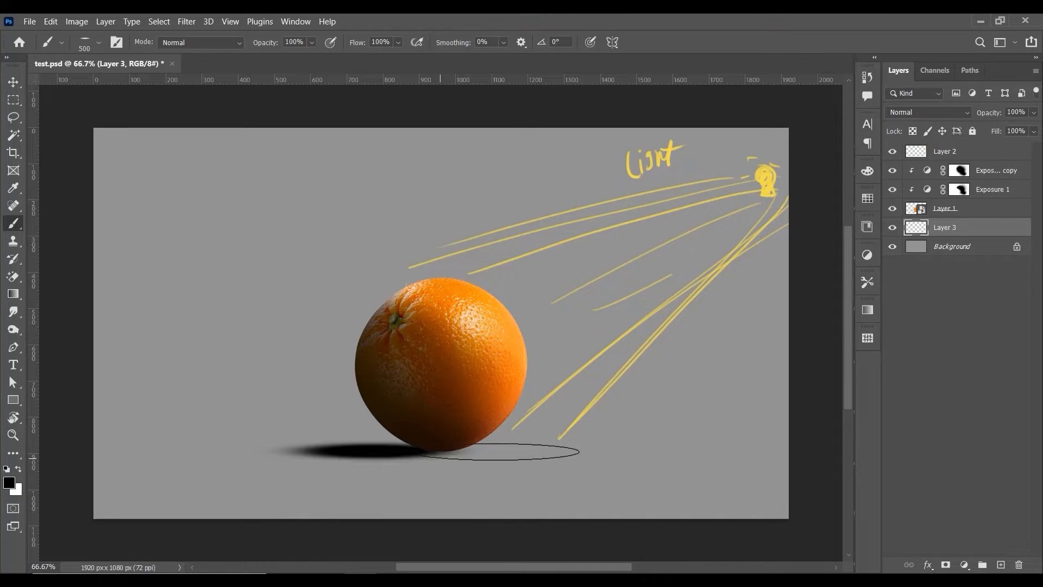
pyautogui.hotkey('ctrl', 'z')
pyautogui.click(399, 448)
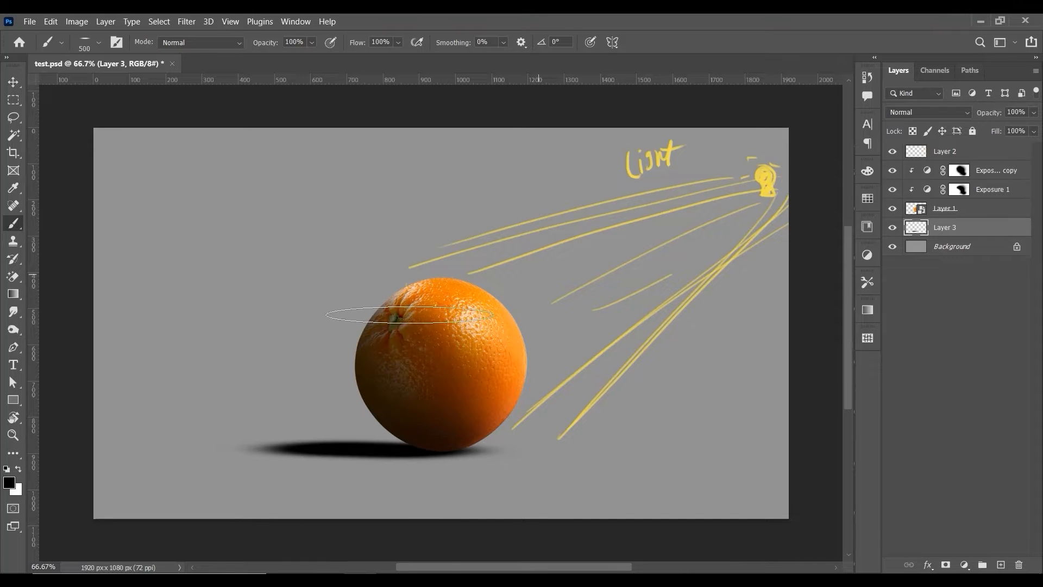
pyautogui.click(365, 456)
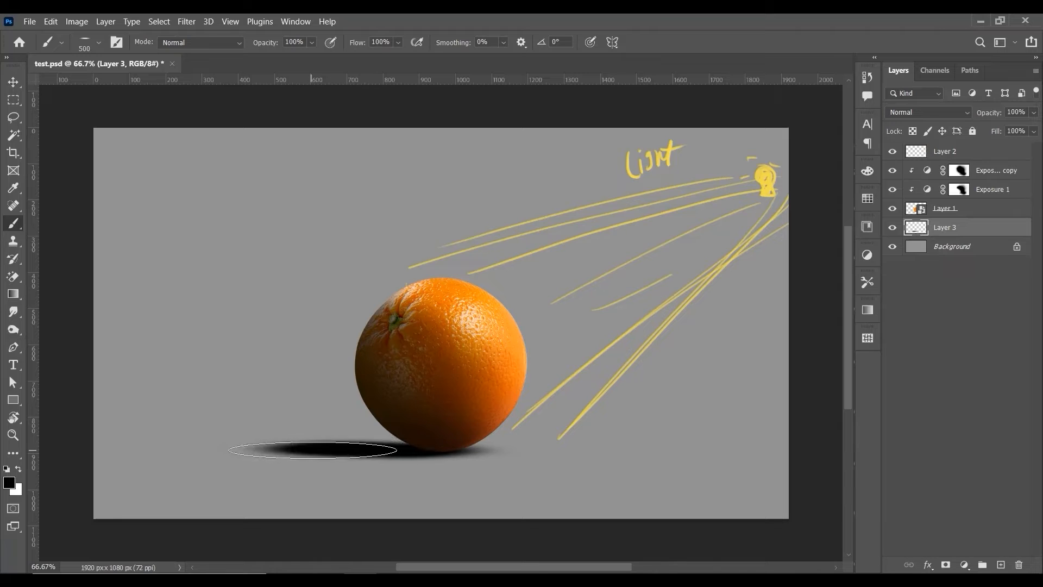
# Extend the shadow farther from the orange with a fainter dab, using an 800 px brush at 42% flow
pyautogui.press(']')
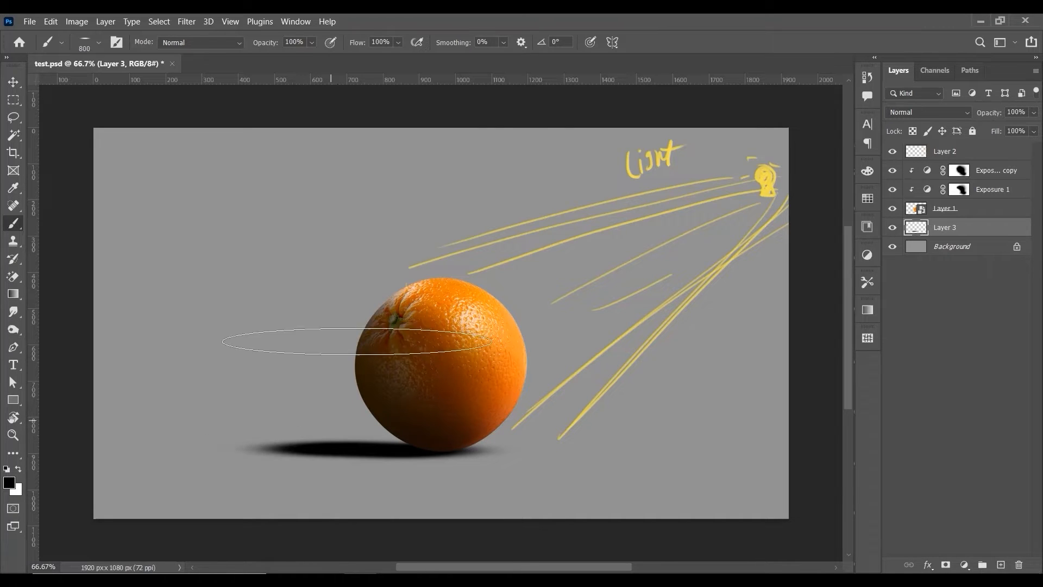
pyautogui.click(396, 43)
pyautogui.click(376, 58)
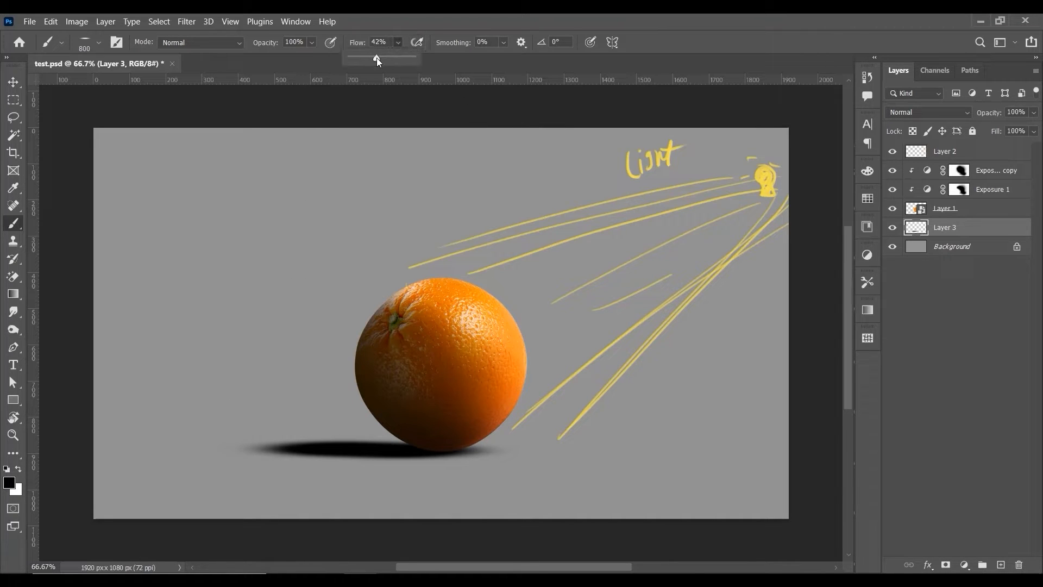
pyautogui.click(283, 447)
pyautogui.press('[')
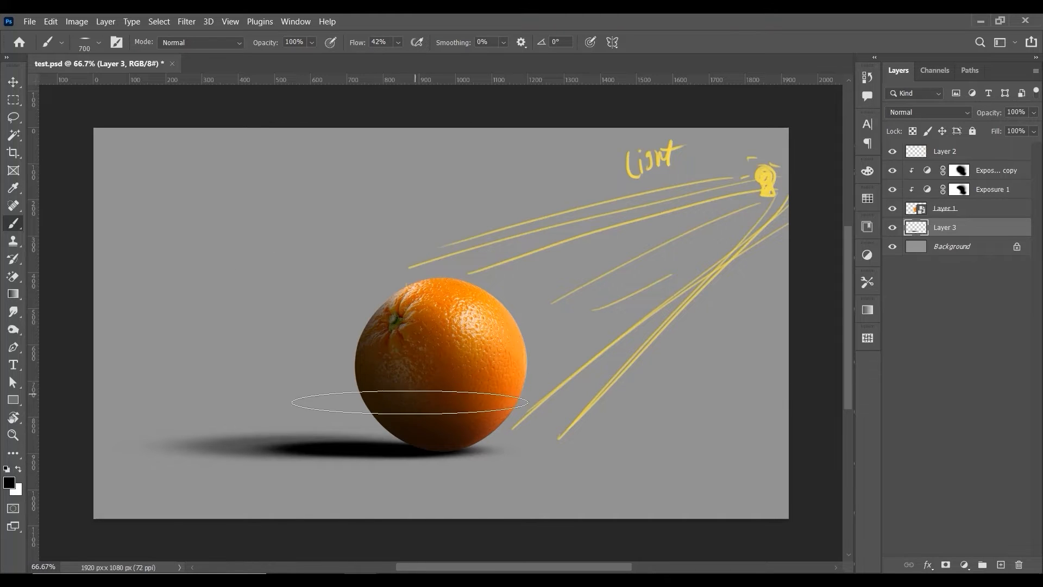
pyautogui.hotkey('ctrl', 'z')
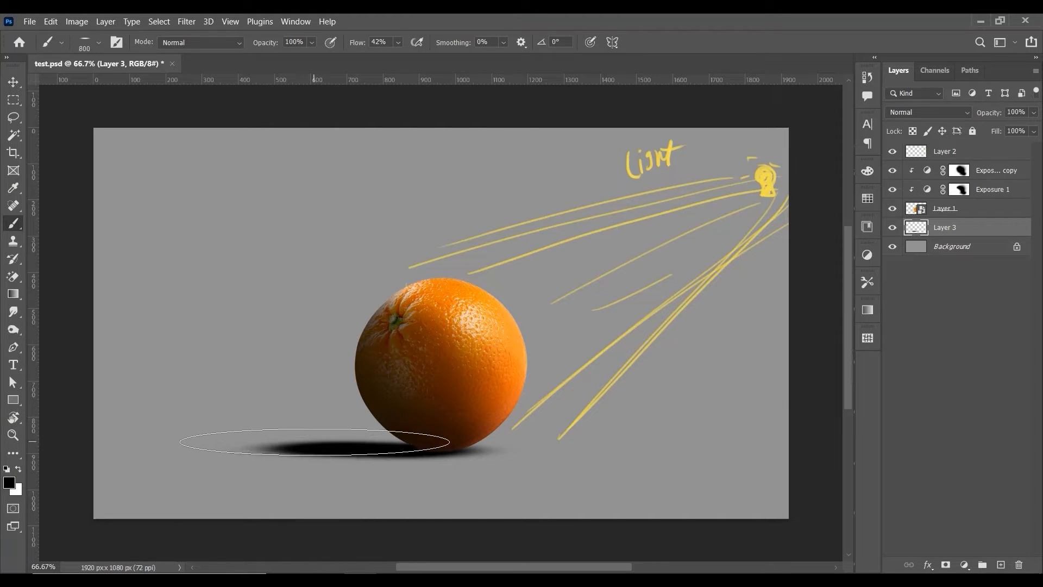
pyautogui.click(304, 443)
pyautogui.press(']')
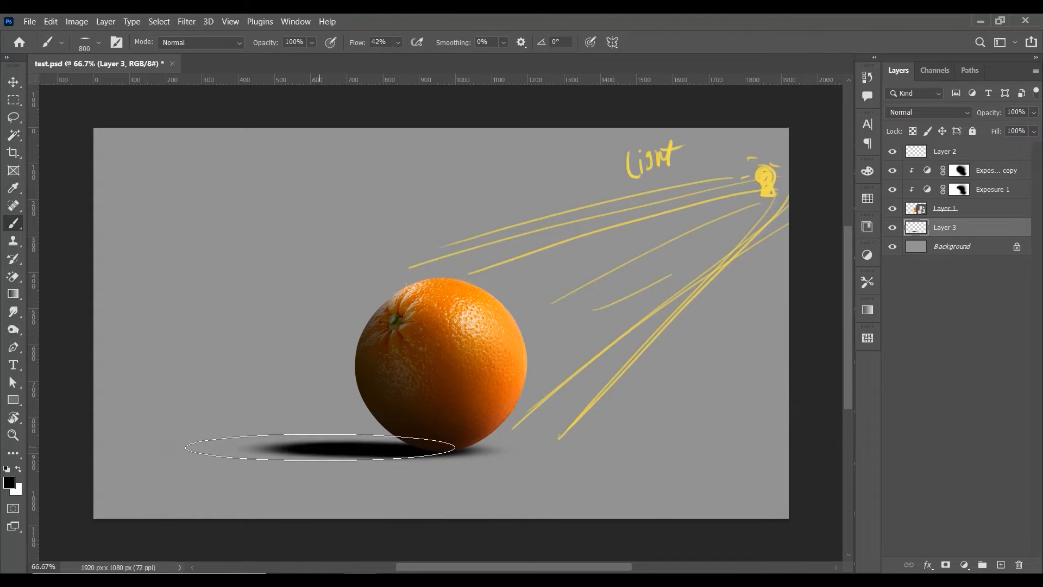
pyautogui.click(326, 443)
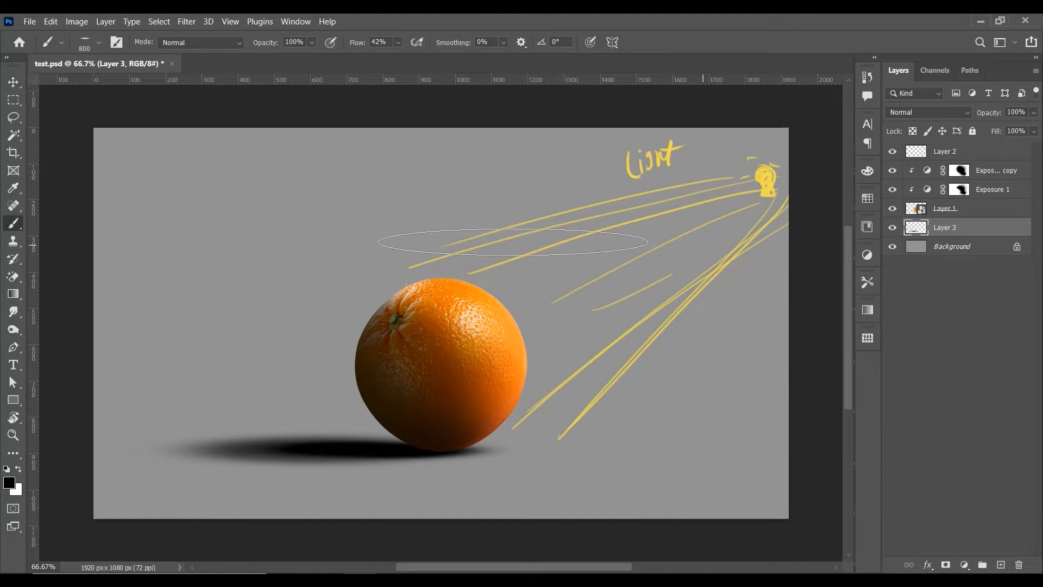
# Examine the orange up close with the Layer 3 shadow hidden and shown
pyautogui.press('v')
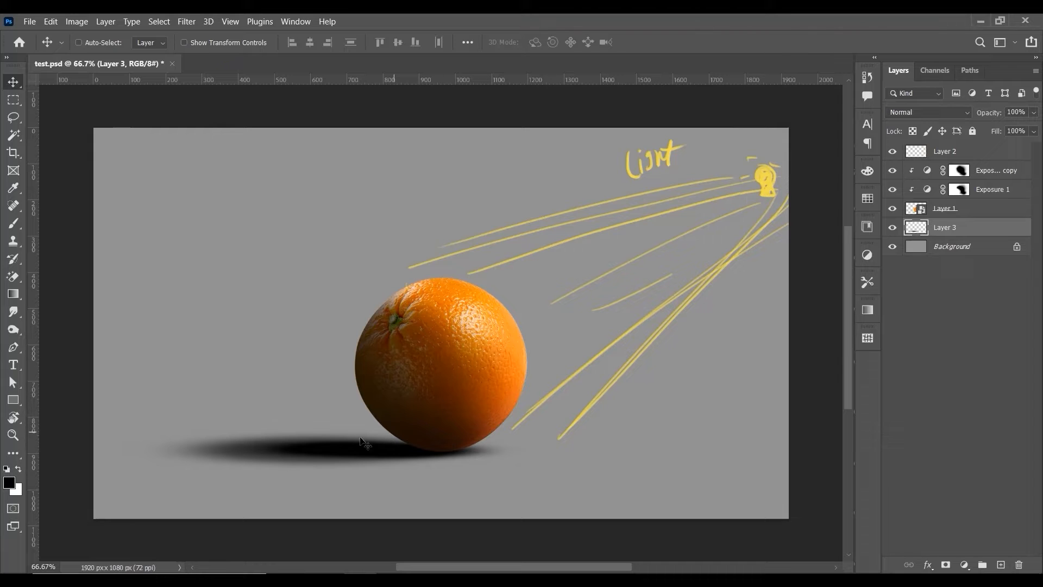
pyautogui.hotkey('ctrl', '+')
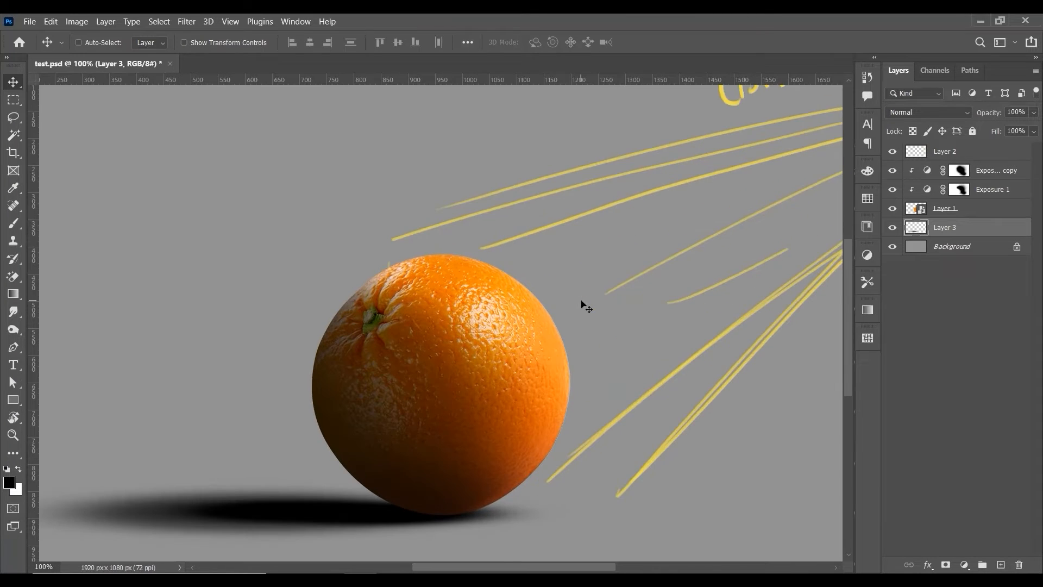
pyautogui.moveTo(426, 372); pyautogui.dragTo(491, 312)
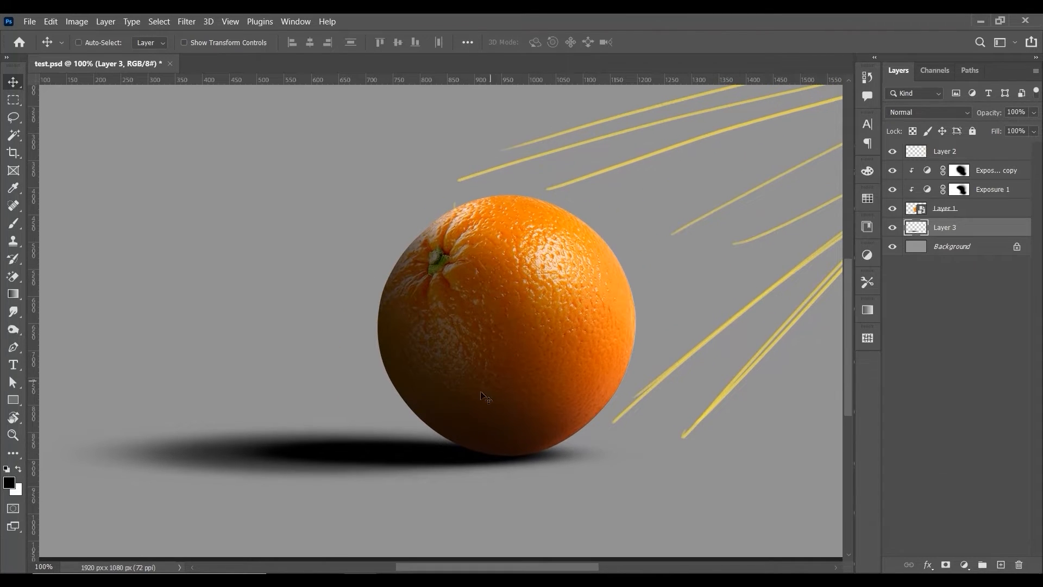
pyautogui.hotkey('ctrl', 'z')
pyautogui.hotkey('ctrl', 'shift', 'z')
pyautogui.click(892, 229)
pyautogui.click(893, 229)
# Add a layer mask to Layer 3 and try fading the shadow with the flattened black brush up to 1200 px, undoing the strokes
pyautogui.click(946, 565)
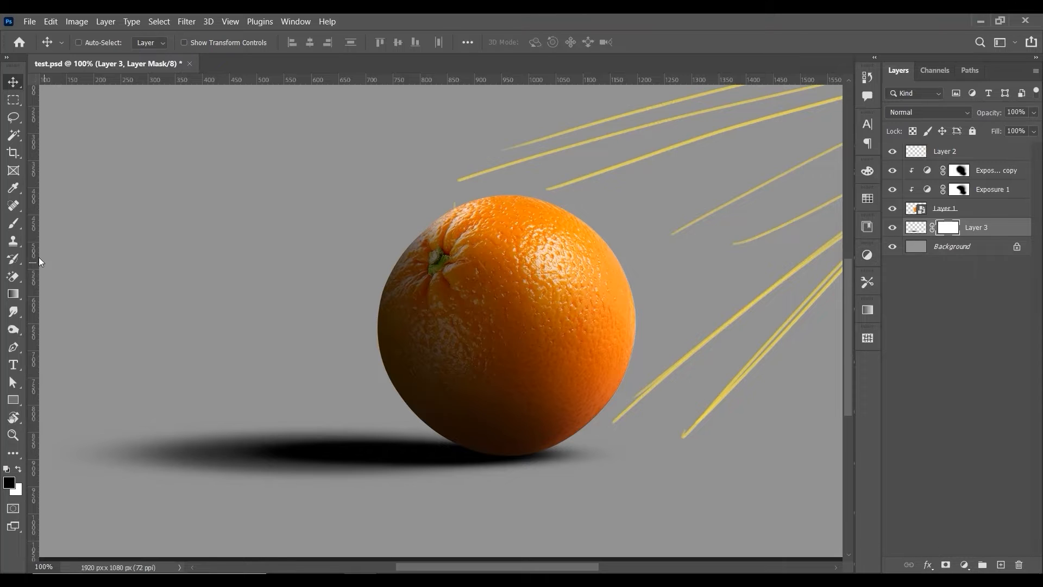
pyautogui.press('b')
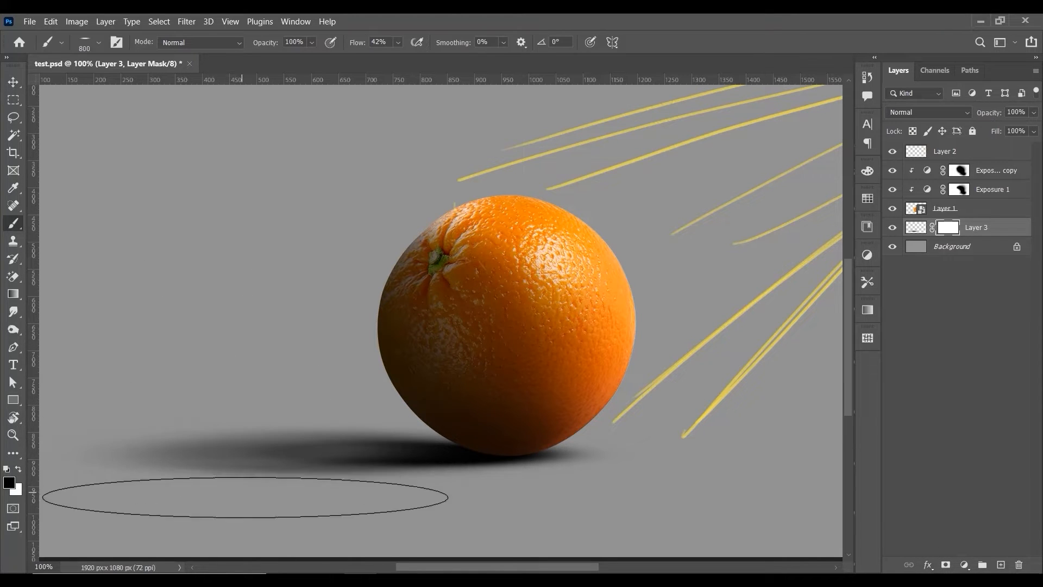
pyautogui.press(']')
pyautogui.press(']')
pyautogui.press(']')
pyautogui.press(']')
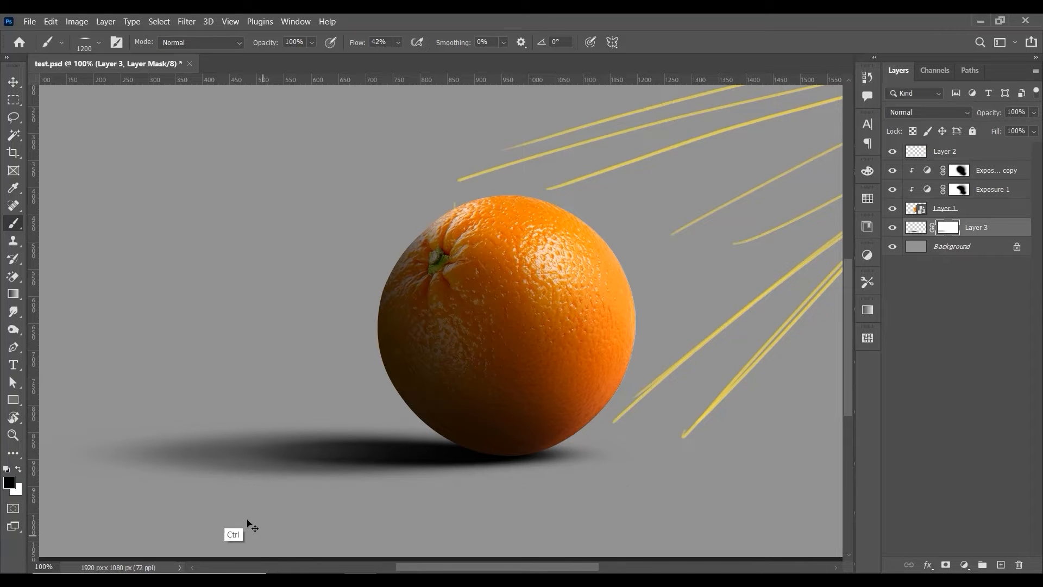
pyautogui.hotkey('ctrl', '-')
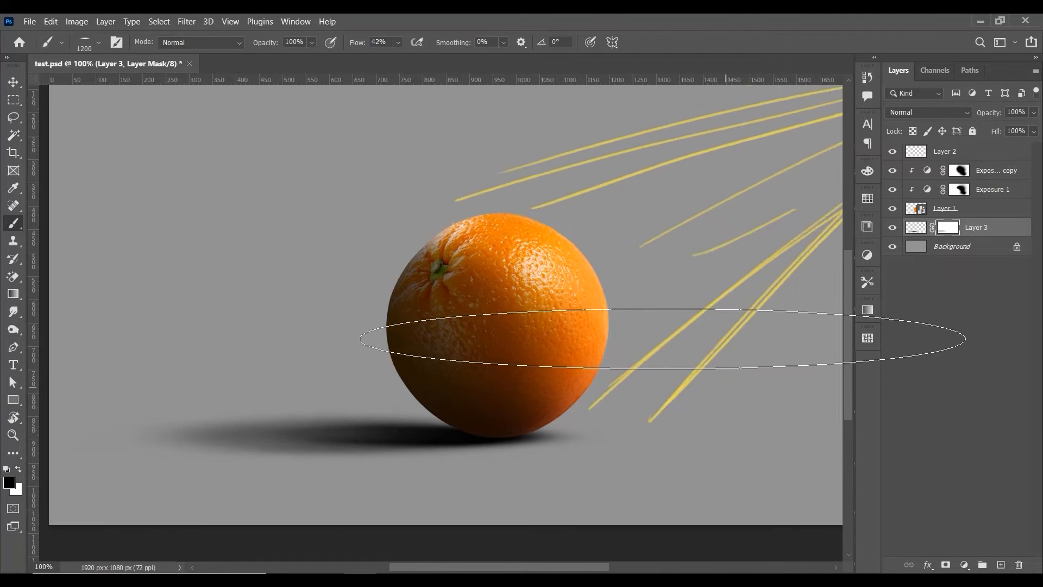
pyautogui.hotkey('ctrl', '+')
pyautogui.click(272, 450)
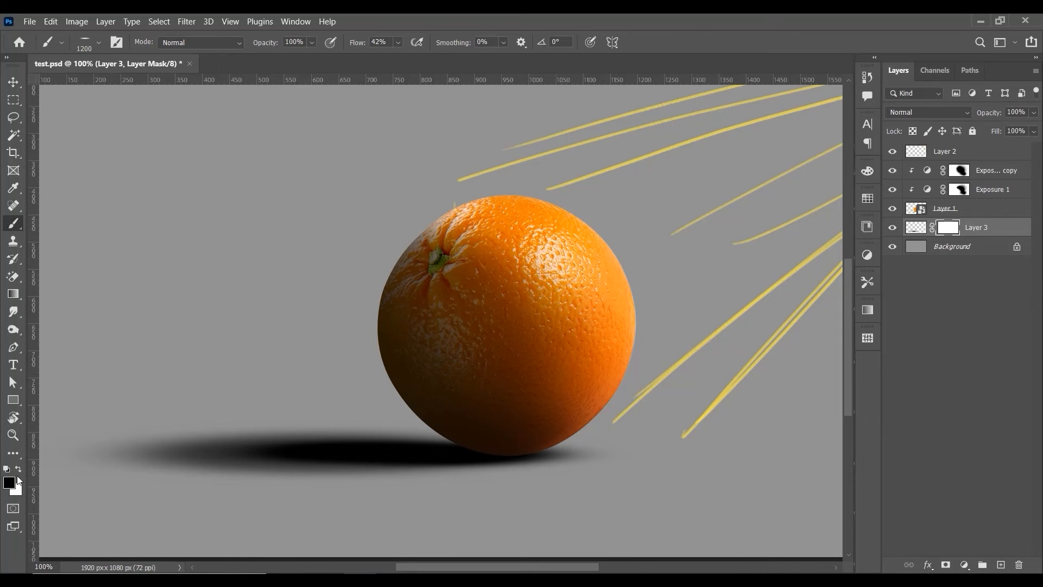
# Fade the shadow's far end on the Layer 3 mask with a round soft black brush, reducing its size to 1000 px
pyautogui.rightClick(435, 342)
pyautogui.click(419, 327)
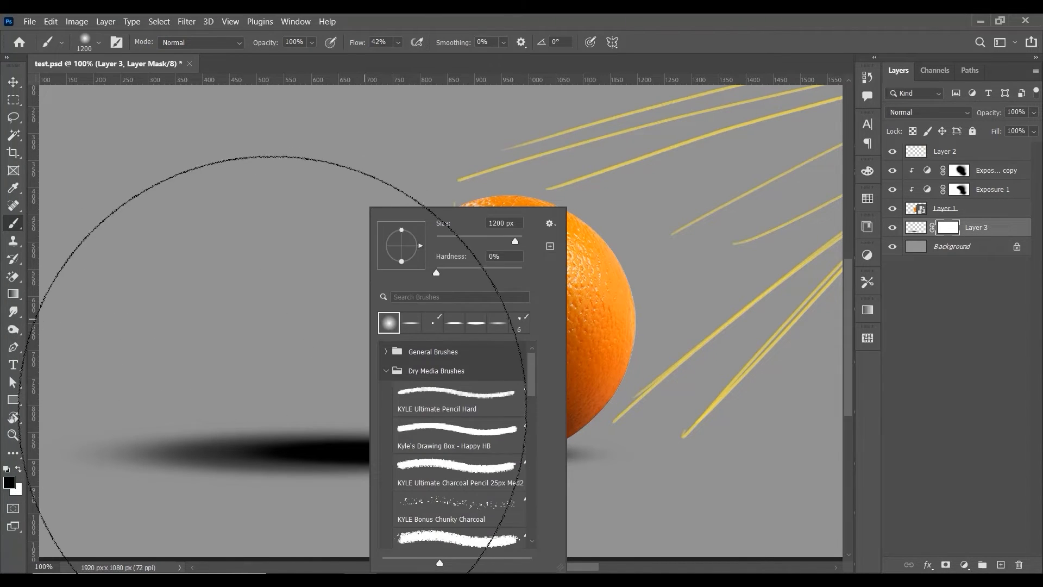
pyautogui.click(150, 379)
pyautogui.hotkey('ctrl', '-')
pyautogui.press('[')
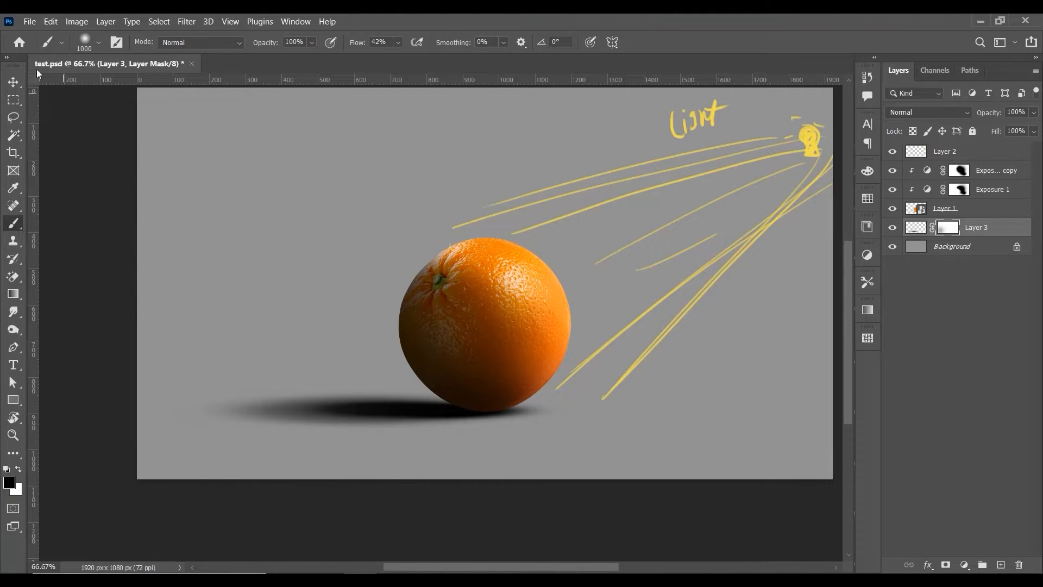
pyautogui.press('v')
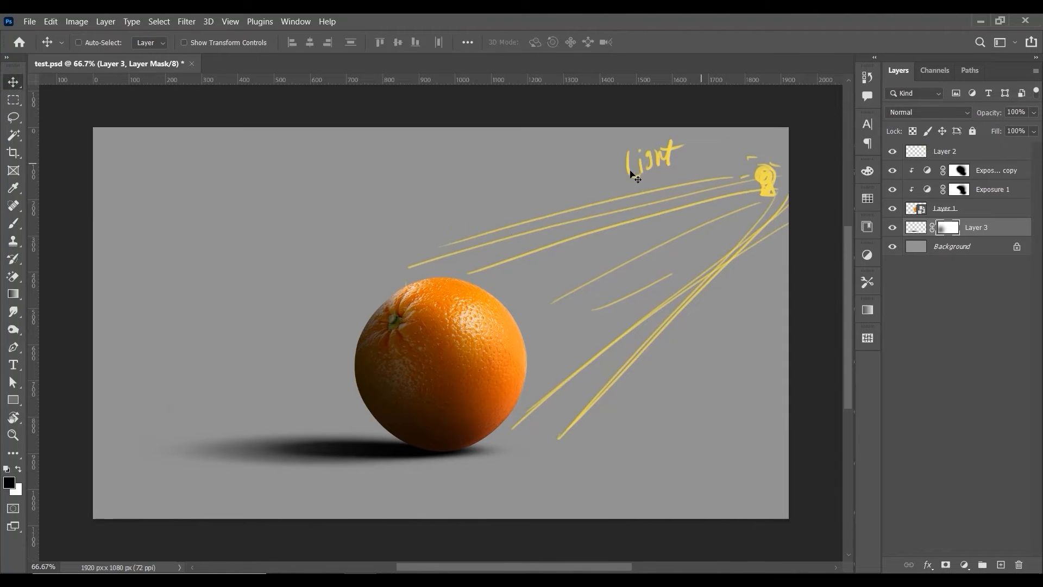
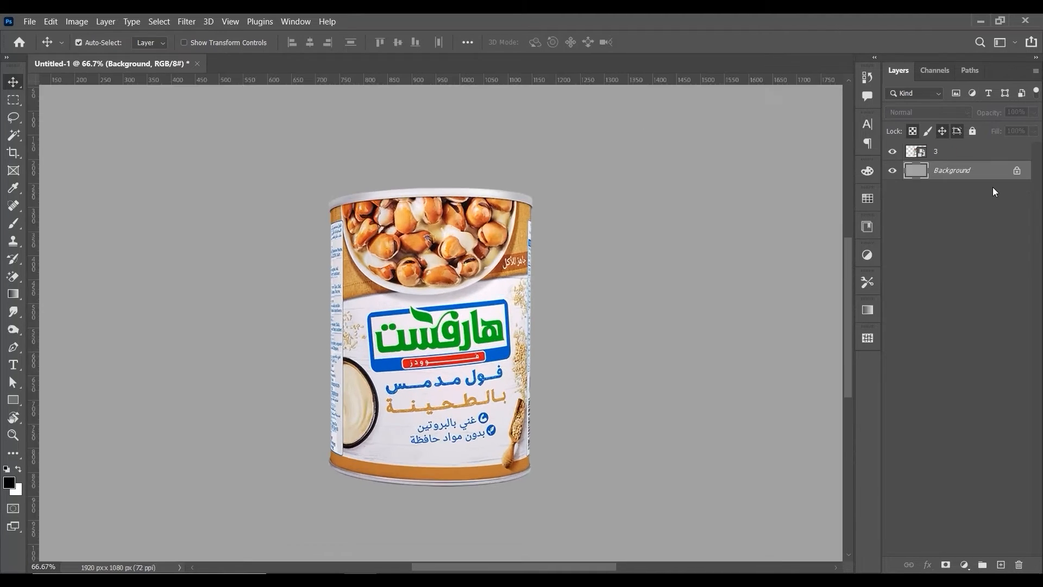
# Draw an ellipse about 460 by 61 px across the can's base, on a layer beneath the can
pyautogui.hotkey('ctrl', '+')
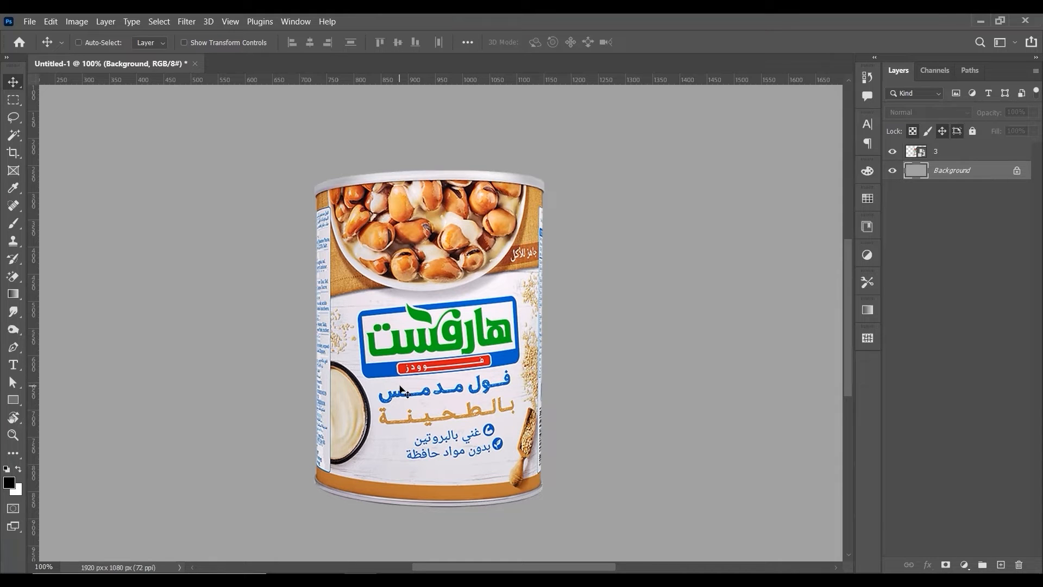
pyautogui.scroll(-5, 490, 547)
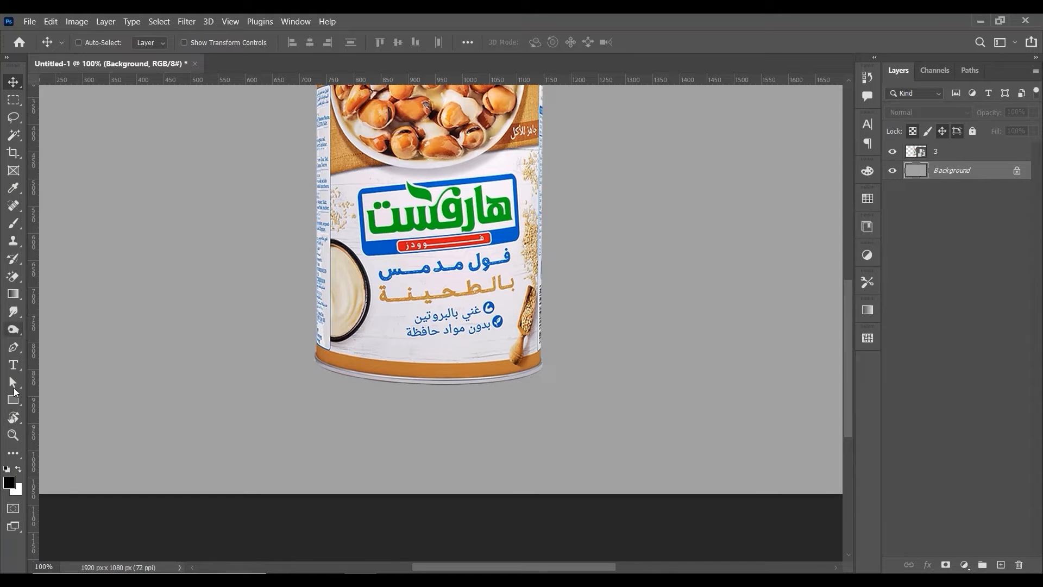
pyautogui.click(13, 400)
pyautogui.rightClick(14, 400)
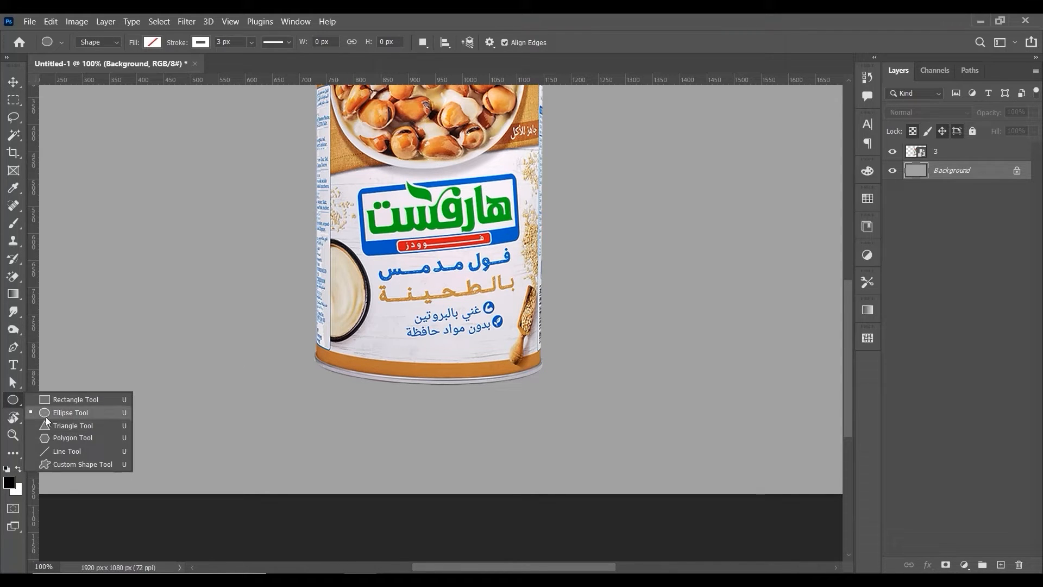
pyautogui.click(48, 416)
pyautogui.moveTo(347, 364); pyautogui.dragTo(596, 397)
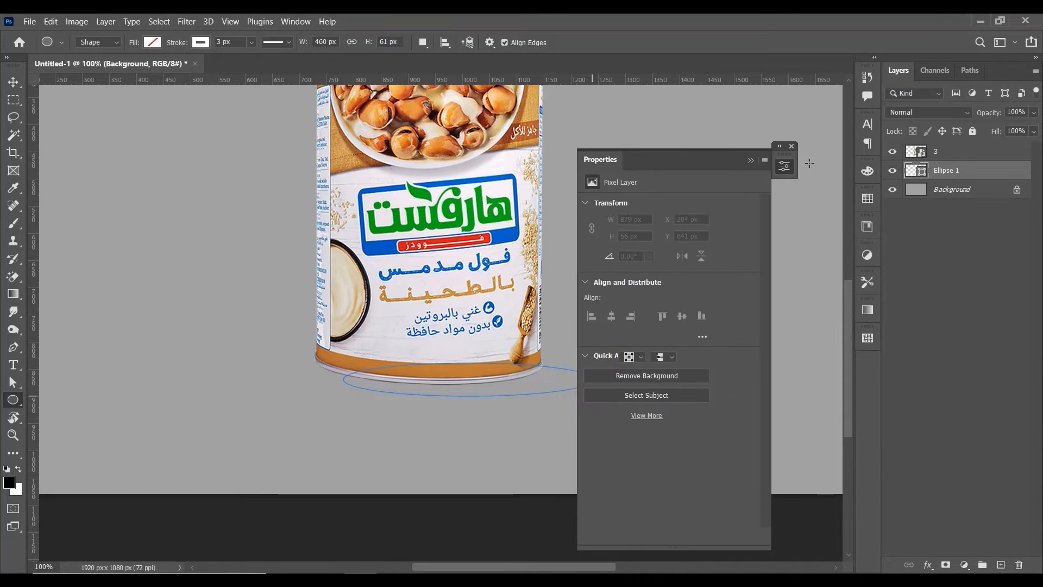
pyautogui.click(751, 160)
# Give the ellipse a black fill and no stroke, and center it under the can's base
pyautogui.click(152, 43)
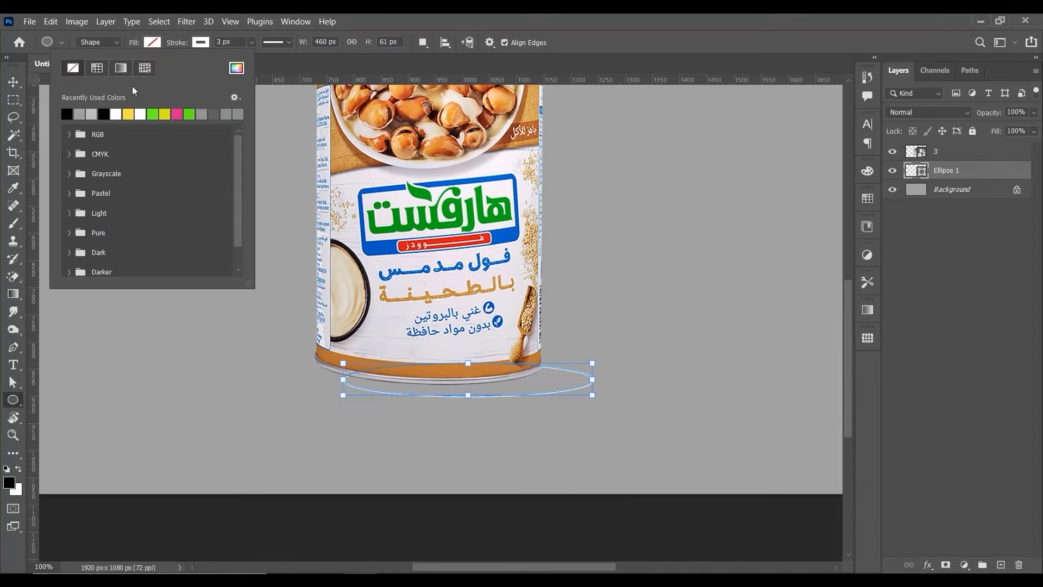
pyautogui.click(105, 113)
pyautogui.click(201, 42)
pyautogui.click(121, 68)
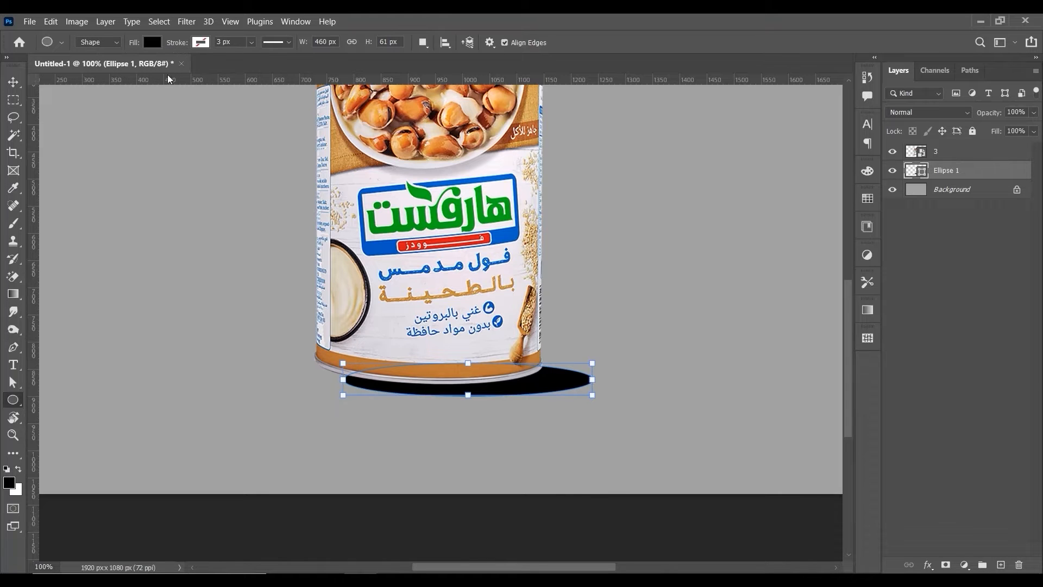
pyautogui.click(11, 82)
pyautogui.moveTo(581, 376); pyautogui.dragTo(543, 370)
# Convert the ellipse to a smart object with a Motion Blur of 0° and 141 px, and reposition it under the can
pyautogui.click(186, 22)
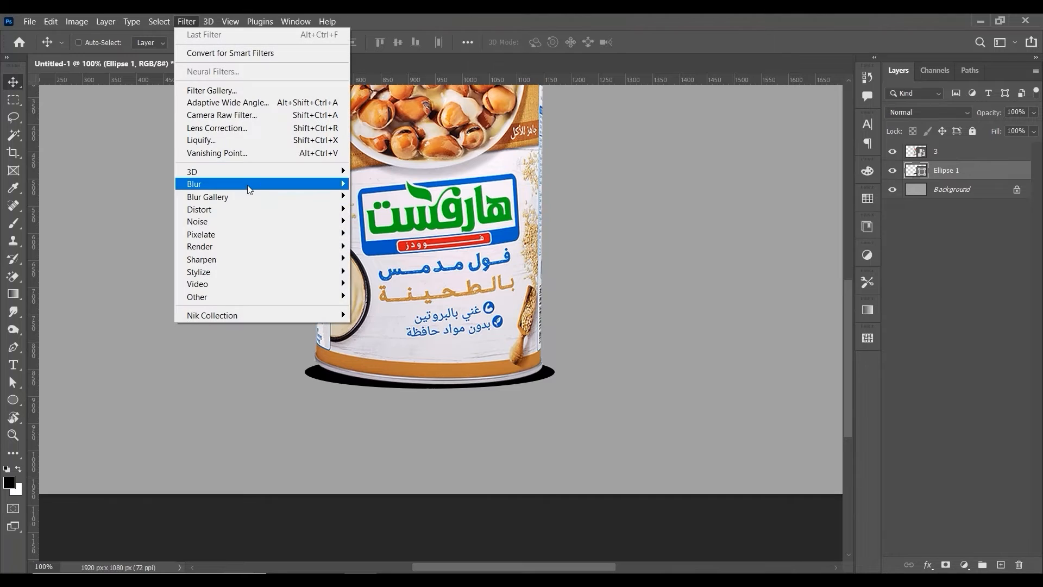
pyautogui.moveTo(304, 184)
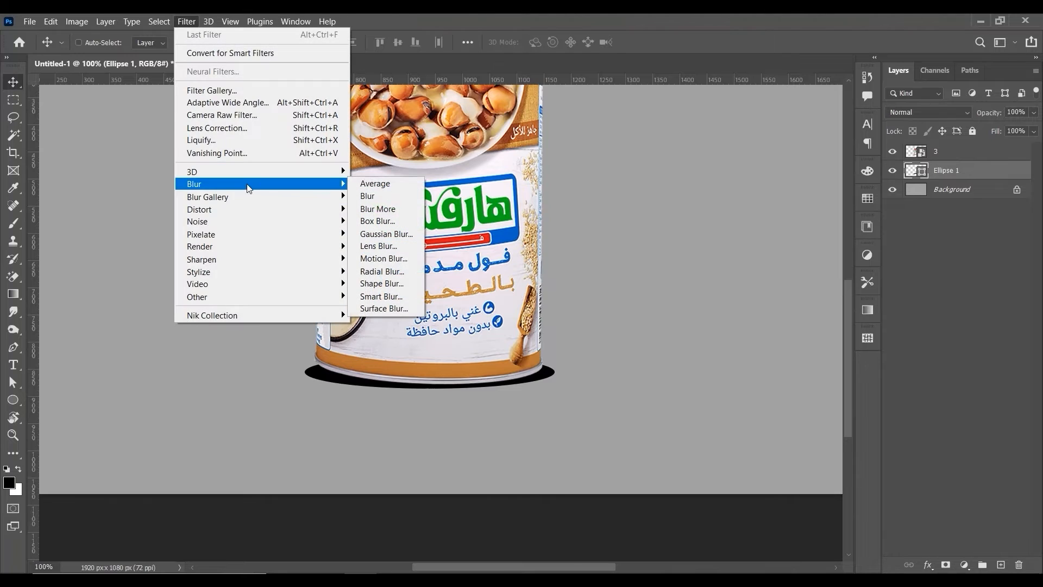
pyautogui.click(409, 261)
pyautogui.click(542, 239)
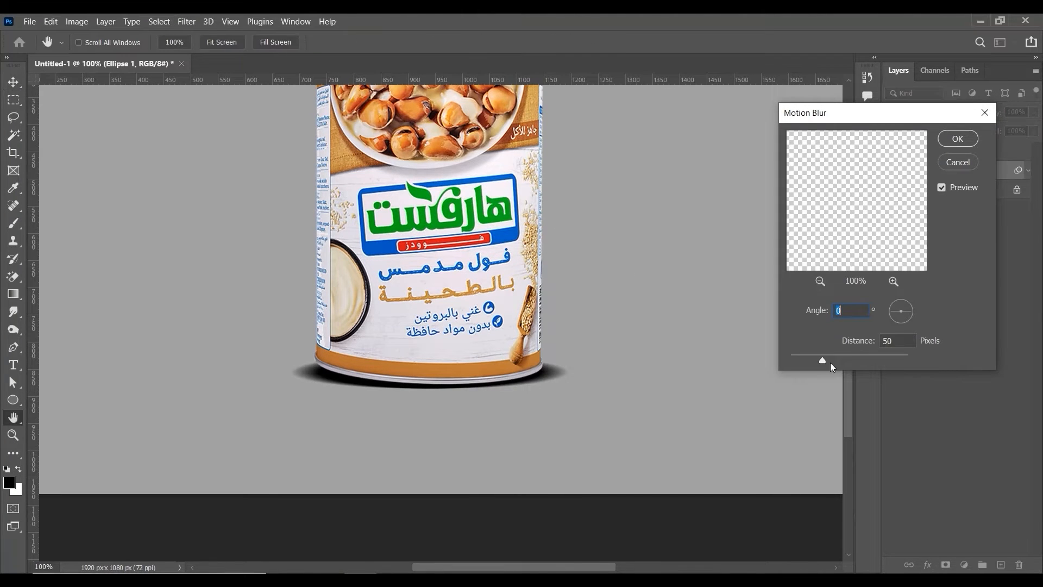
pyautogui.press('Tab')
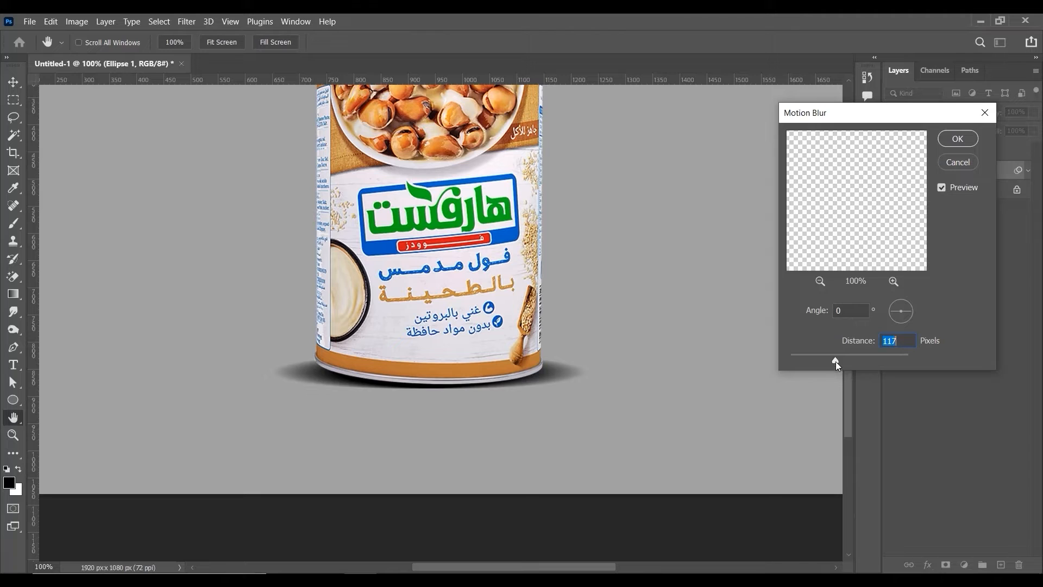
pyautogui.moveTo(836, 362); pyautogui.dragTo(840, 359)
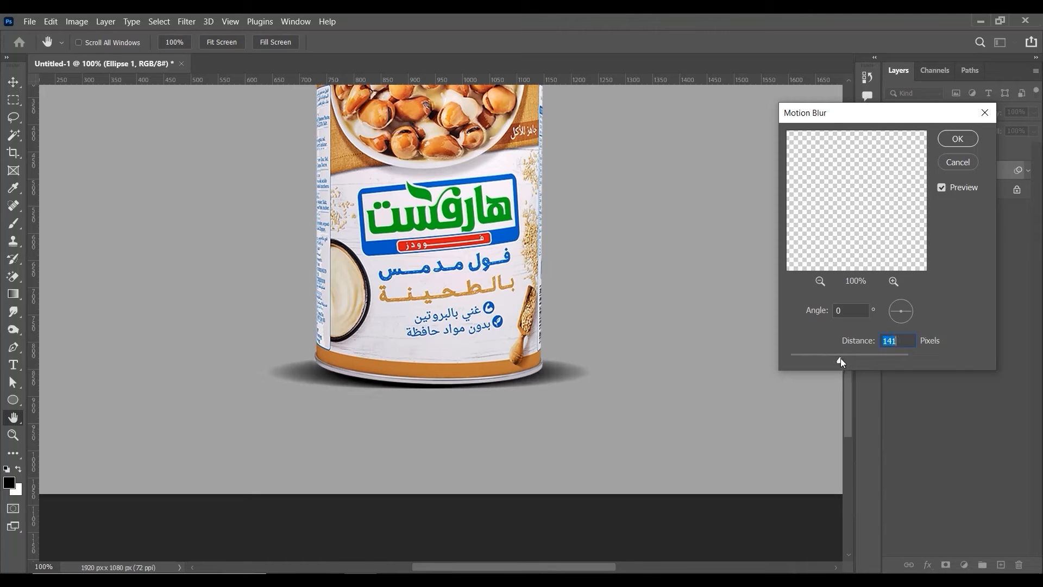
pyautogui.click(965, 142)
pyautogui.moveTo(522, 384); pyautogui.dragTo(570, 375)
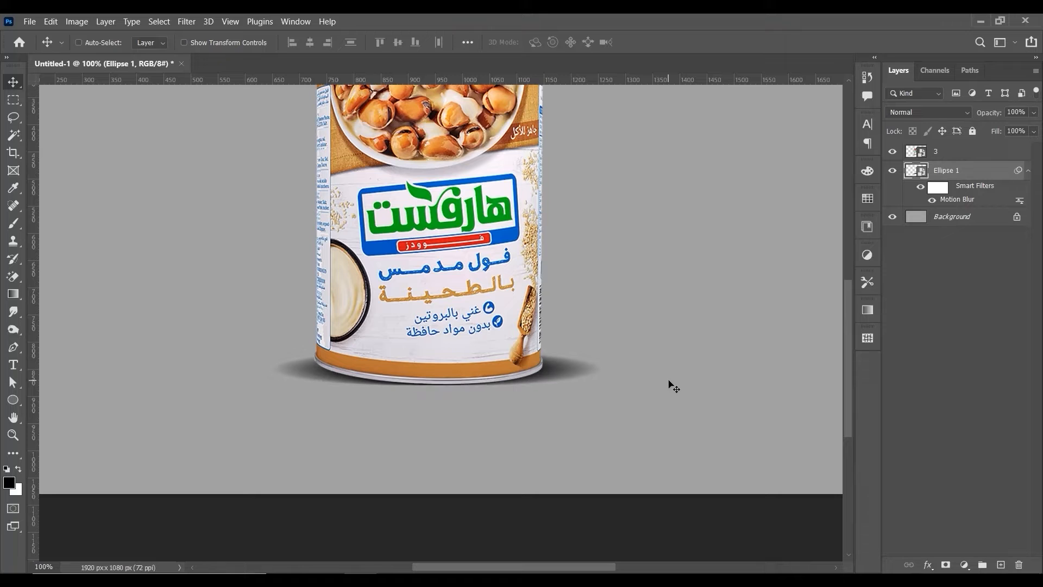
# Add a layer mask to the Ellipse 1 layer and choose the soft round brush, undoing the stray dab
pyautogui.hotkey('ctrl', '0')
pyautogui.hotkey('ctrl', '+')
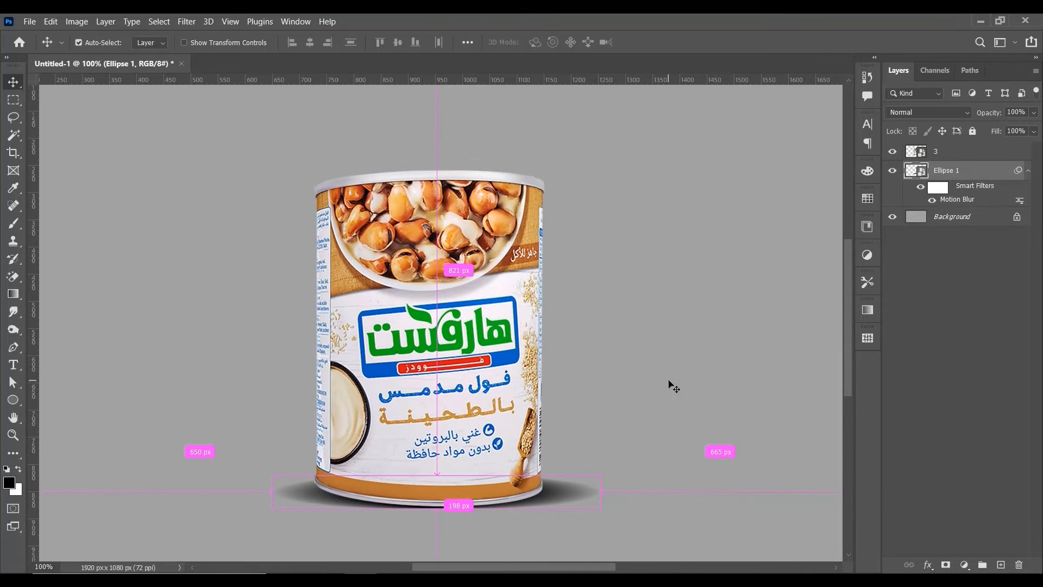
pyautogui.hotkey('ctrl', '+')
pyautogui.moveTo(673, 386); pyautogui.dragTo(637, 220)
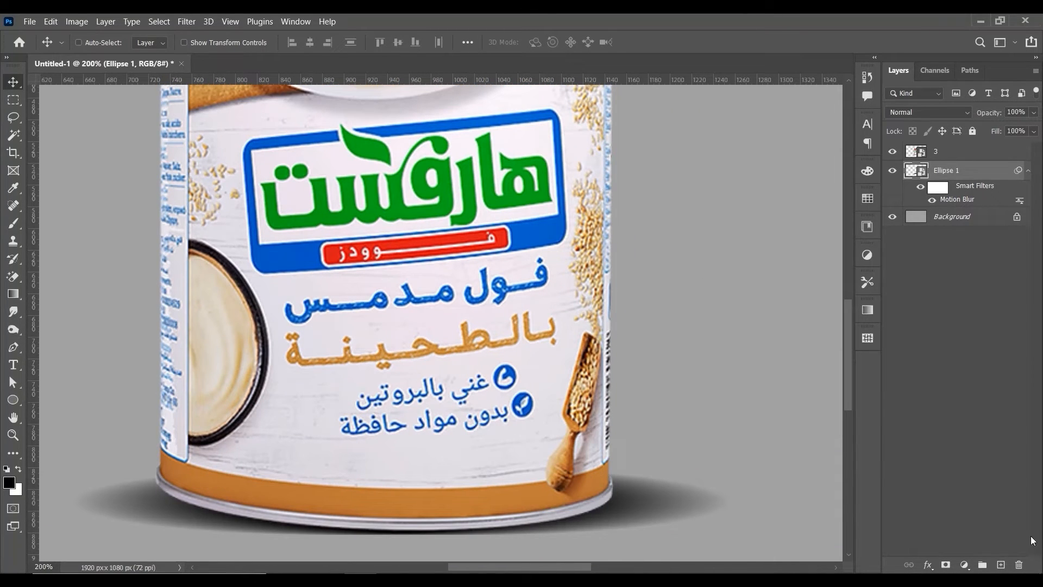
pyautogui.click(946, 565)
pyautogui.click(13, 224)
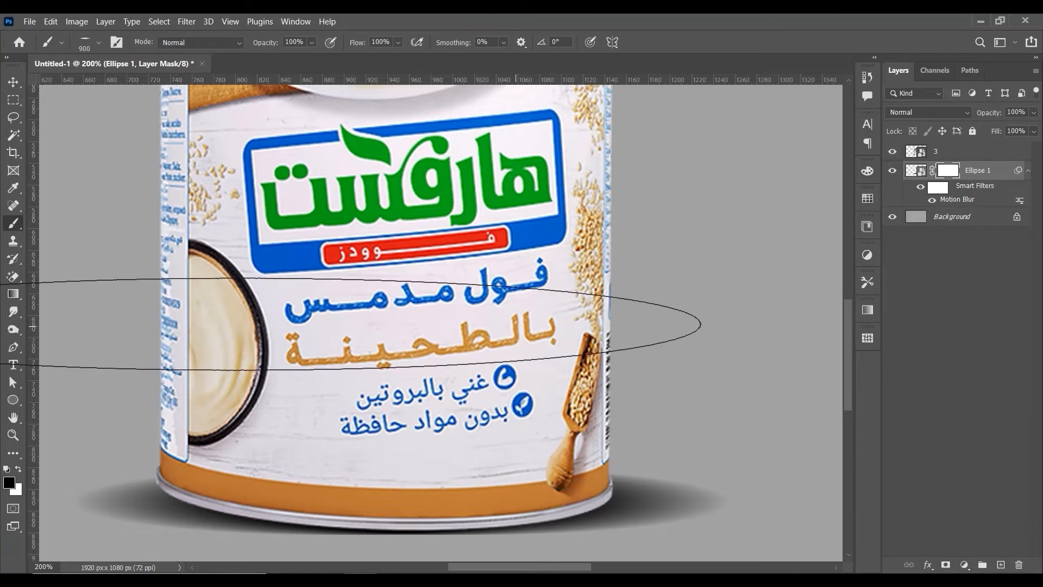
pyautogui.rightClick(509, 310)
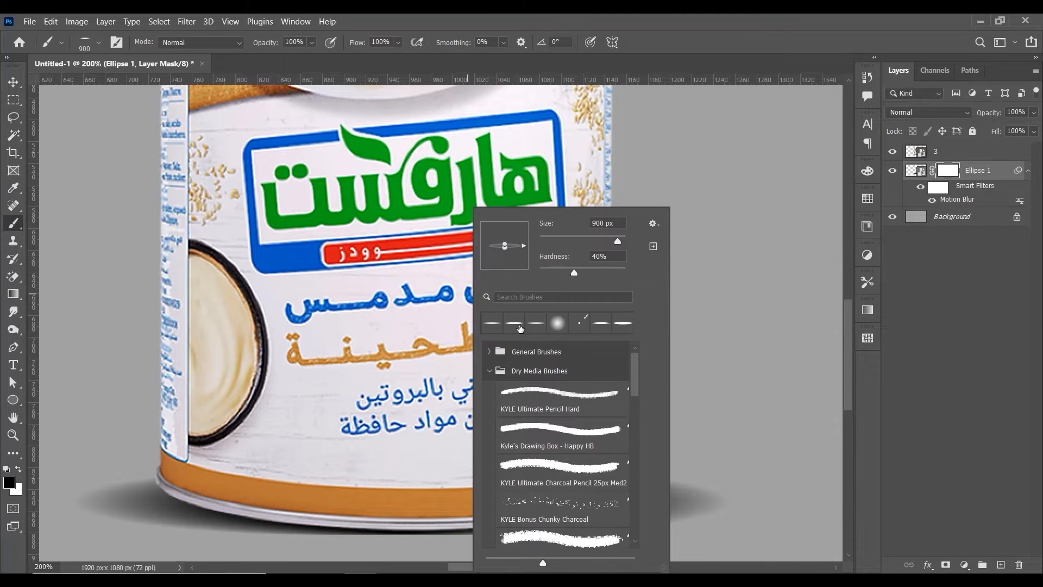
pyautogui.click(558, 323)
pyautogui.click(739, 350)
pyautogui.hotkey('ctrl', 'z')
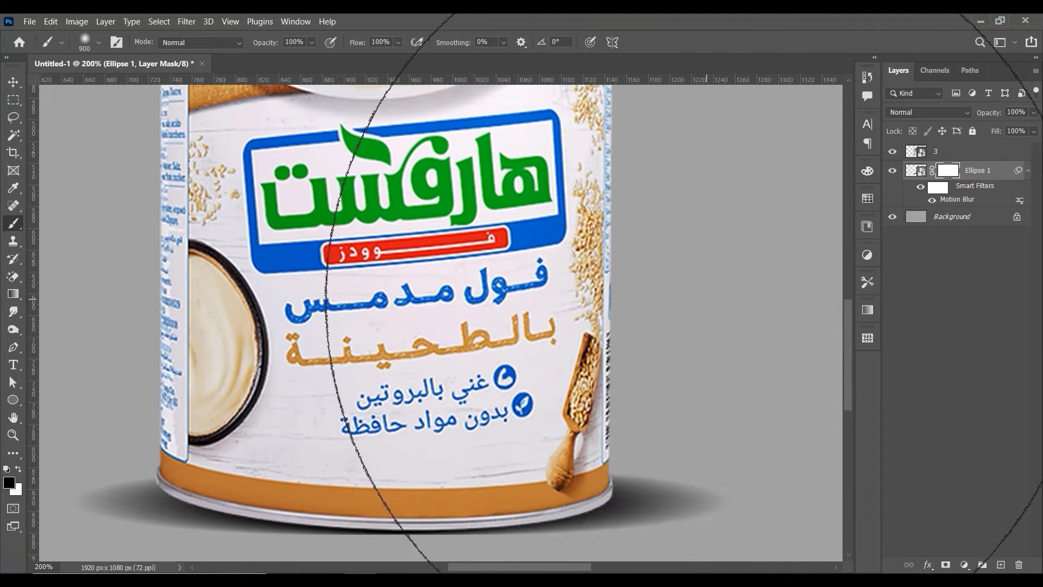
# Fade the shadow's right end on the Ellipse 1 mask with a soft black brush, starting at 175 px
pyautogui.press('[')
pyautogui.press('[')
pyautogui.press('[')
pyautogui.press('[')
pyautogui.press('[')
pyautogui.press('[')
pyautogui.press('[')
pyautogui.press('[')
pyautogui.press('[')
pyautogui.press('[')
pyautogui.press('[')
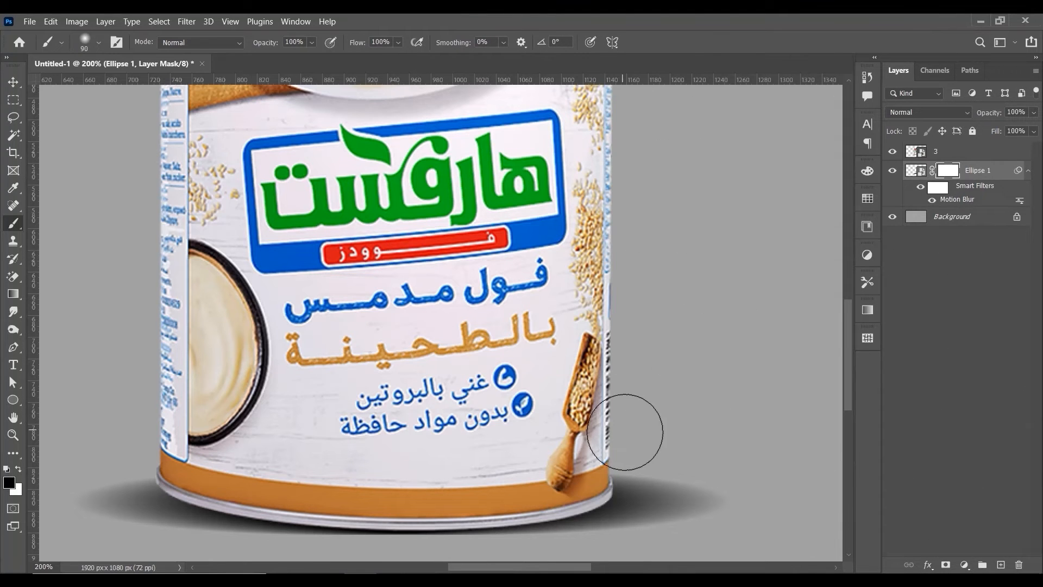
pyautogui.press(']')
pyautogui.press(']')
pyautogui.moveTo(722, 450); pyautogui.dragTo(683, 400)
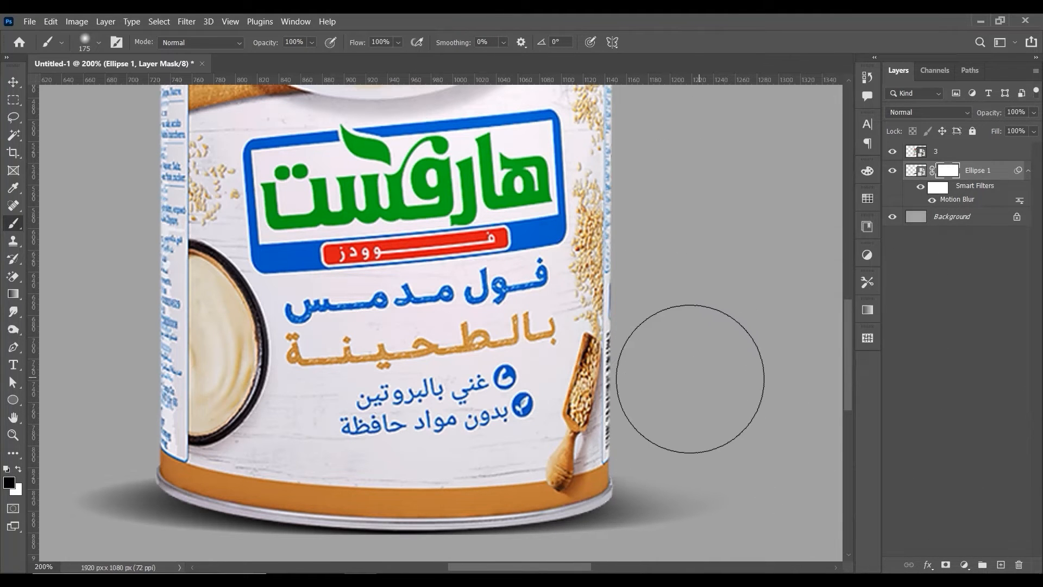
pyautogui.press(']')
pyautogui.press(']')
# Trim the shadow's ends and lower edge around the can's base on the mask with a 90 px black brush
pyautogui.press('[')
pyautogui.press('[')
pyautogui.press('[')
pyautogui.press('[')
pyautogui.press('[')
pyautogui.press('[')
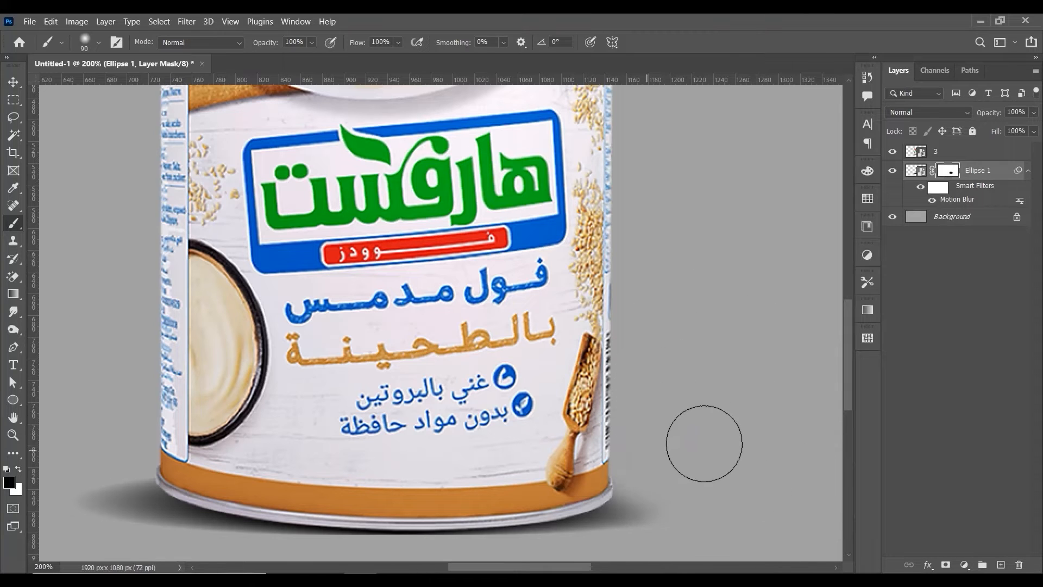
pyautogui.scroll(-3, 715, 317)
pyautogui.moveTo(812, 380)
pyautogui.mouseDown()
pyautogui.moveTo(721, 430)
pyautogui.moveTo(692, 429)
pyautogui.moveTo(746, 418)
pyautogui.moveTo(783, 340)
pyautogui.moveTo(769, 306)
pyautogui.moveTo(778, 369)
pyautogui.moveTo(699, 431)
pyautogui.moveTo(420, 419)
pyautogui.moveTo(304, 426)
pyautogui.mouseUp()
pyautogui.hotkey('ctrl', 'z')
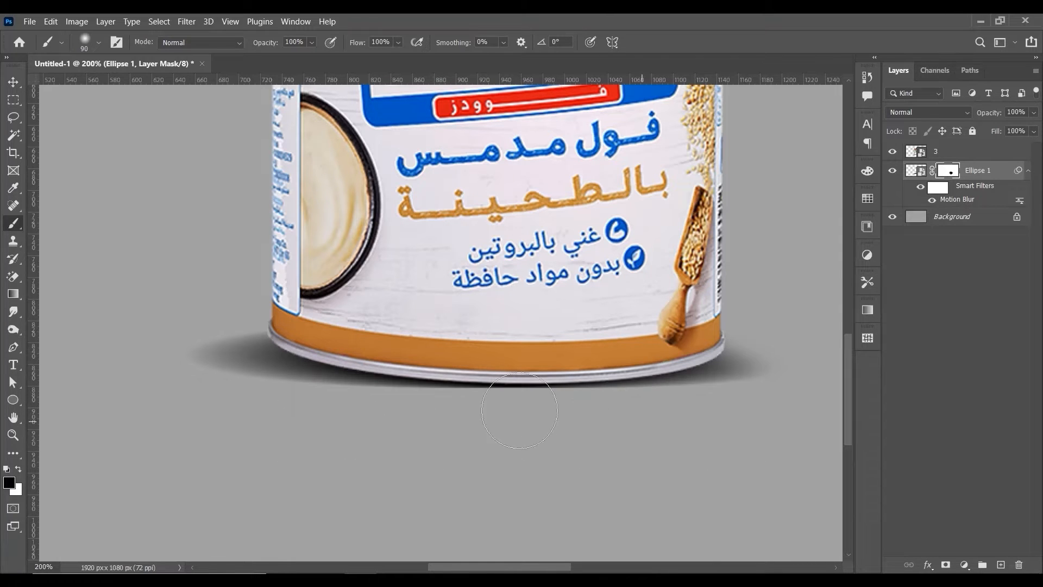
pyautogui.moveTo(803, 387)
pyautogui.mouseDown()
pyautogui.moveTo(716, 427)
pyautogui.moveTo(673, 433)
pyautogui.mouseUp()
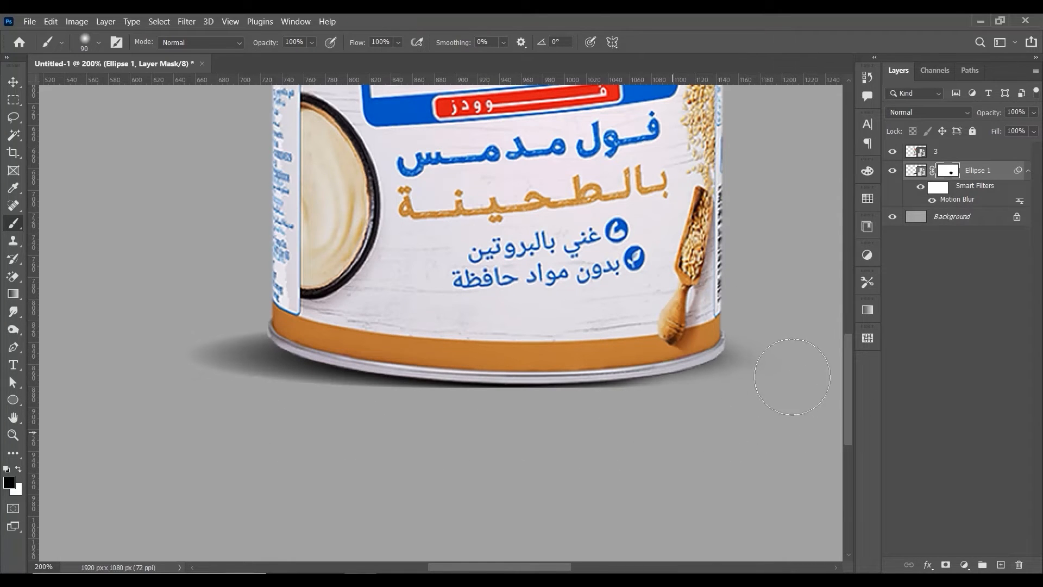
pyautogui.moveTo(743, 416)
pyautogui.mouseDown()
pyautogui.moveTo(430, 433)
pyautogui.moveTo(320, 420)
pyautogui.moveTo(151, 331)
pyautogui.mouseUp()
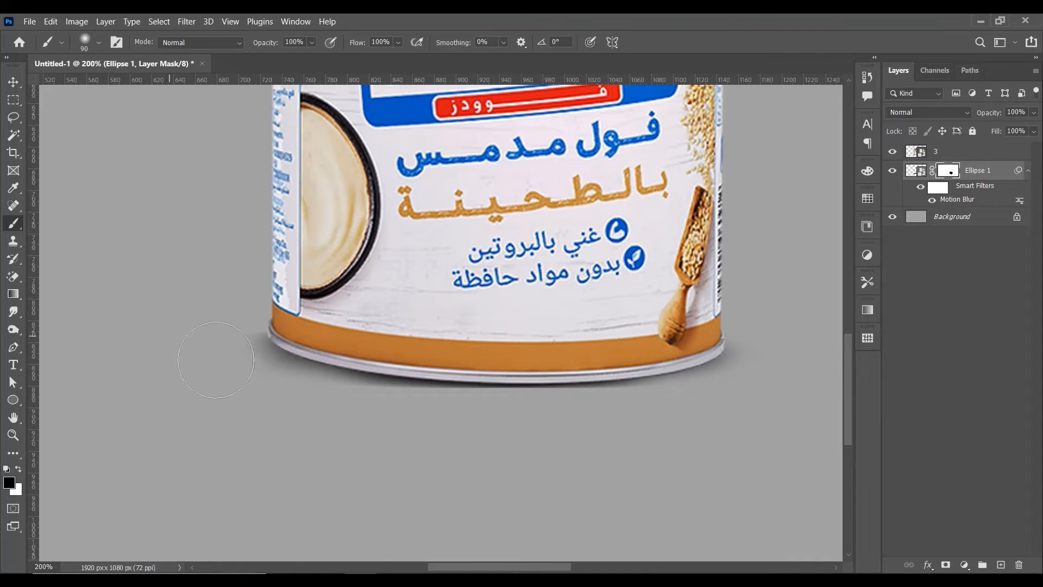
# Soften the shadow's left end and underside on the mask with the black brush enlarged to 250 px
pyautogui.press(']')
pyautogui.press(']')
pyautogui.press(']')
pyautogui.press(']')
pyautogui.press(']')
pyautogui.press(']')
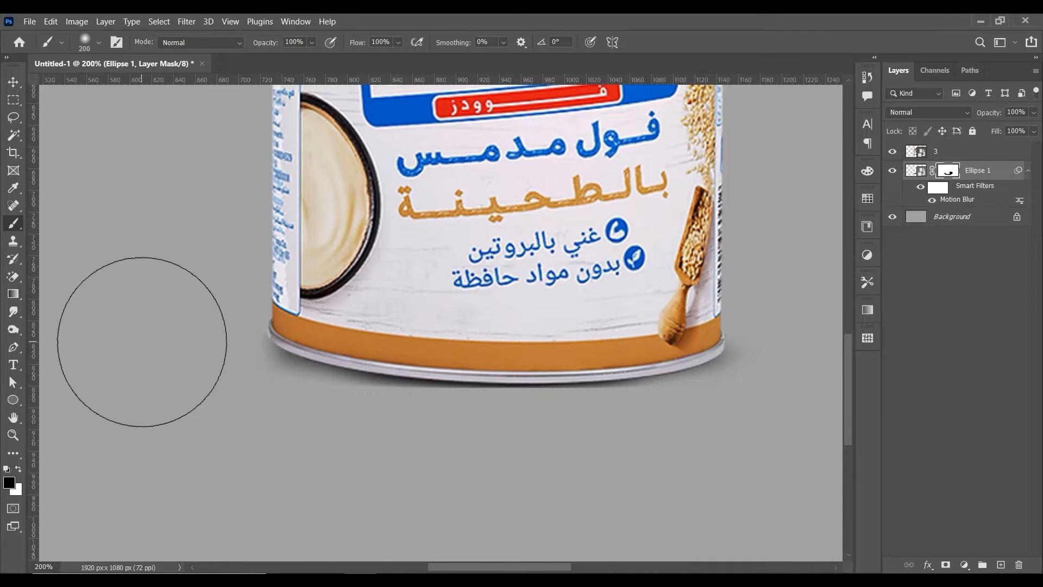
pyautogui.moveTo(335, 489); pyautogui.dragTo(689, 516)
# Restore the contact shadow along the can's bottom rim on the mask with a 25 px white brush, undoing a stroke
pyautogui.click(18, 467)
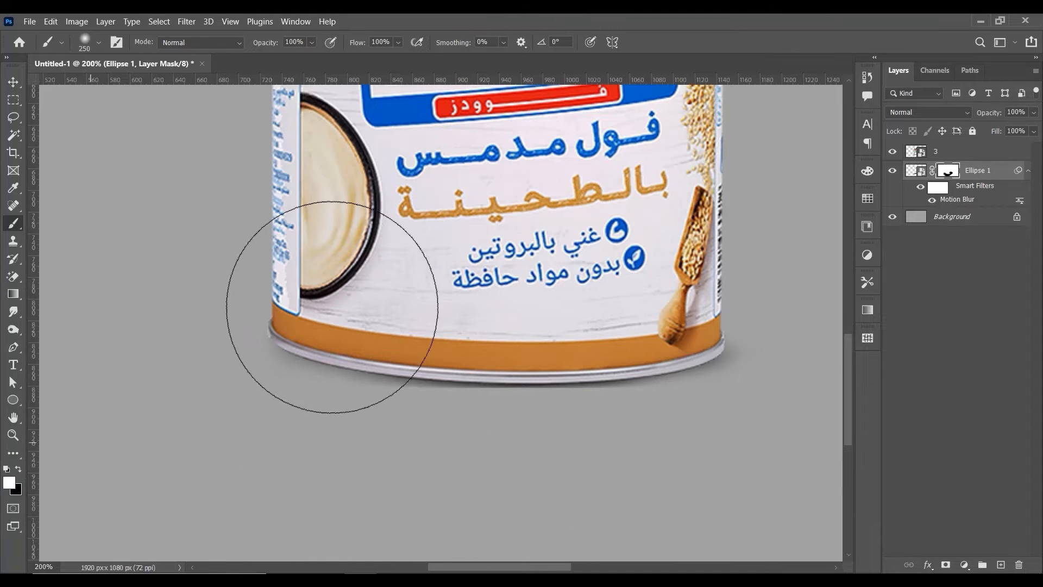
pyautogui.press('[')
pyautogui.press('[')
pyautogui.press('[')
pyautogui.press('[')
pyautogui.press('[')
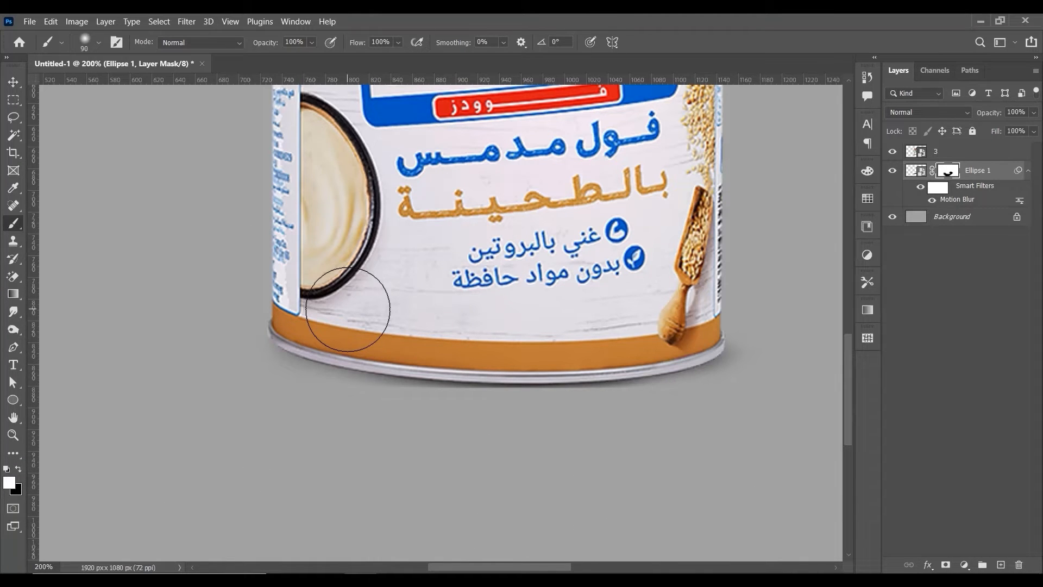
pyautogui.press('[')
pyautogui.press('[')
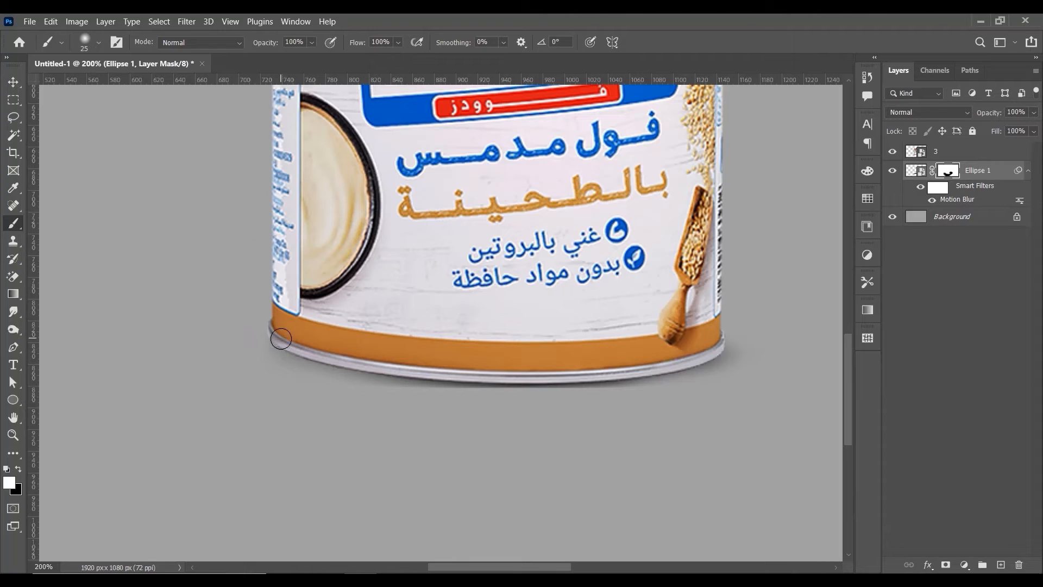
pyautogui.hotkey('ctrl', 'z')
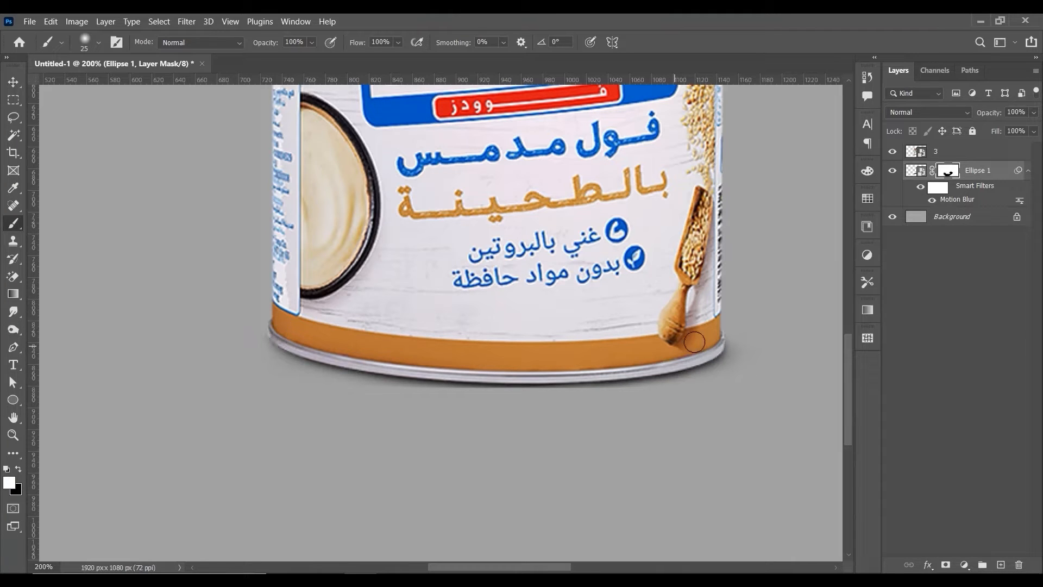
# Lower the brush flow to 29% and softly bring back the shadow along the can's base with a 125 px white brush
pyautogui.click(400, 41)
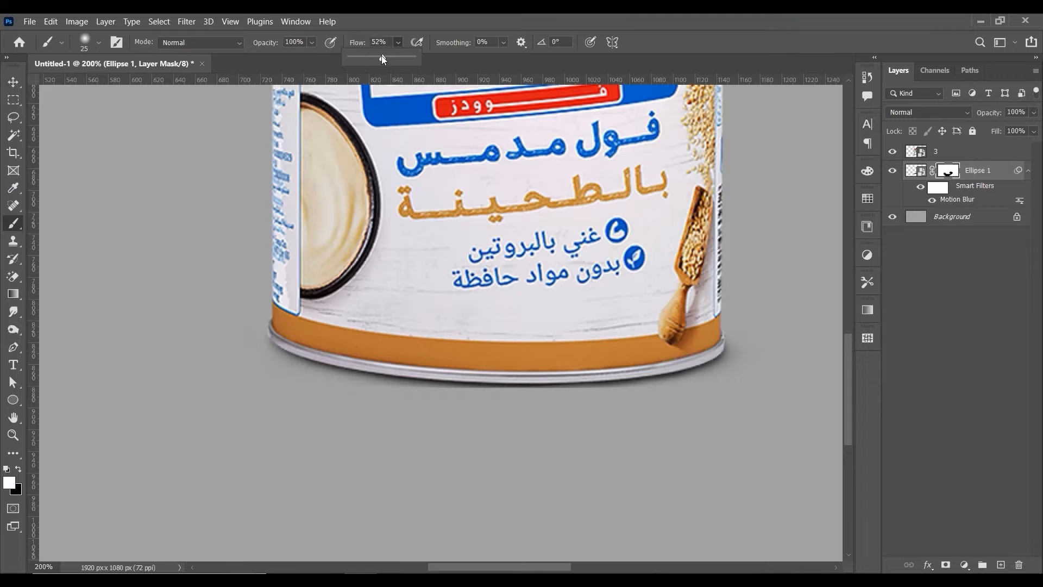
pyautogui.click(648, 345)
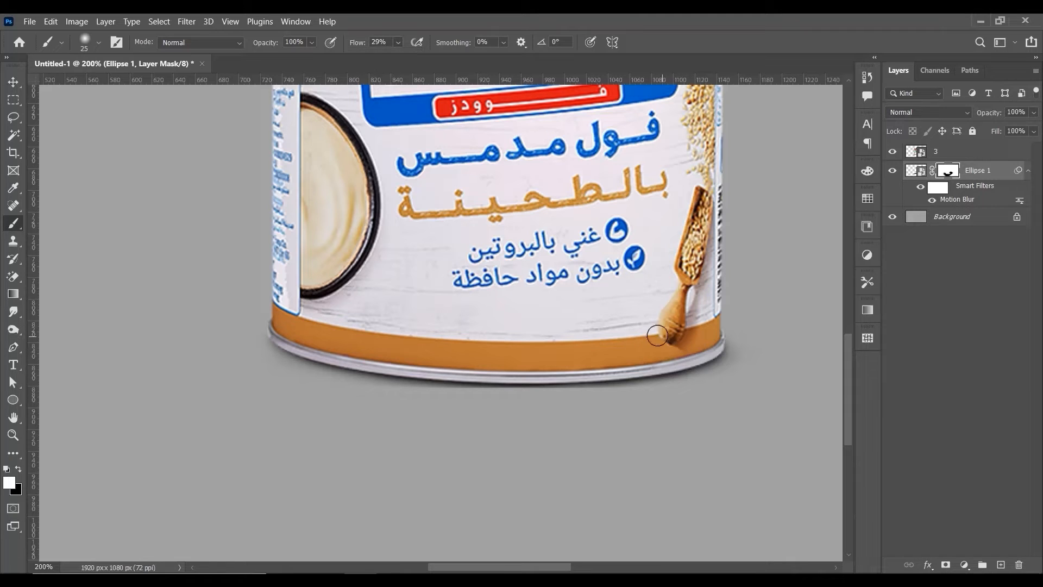
pyautogui.press(']')
pyautogui.press(']')
pyautogui.press(']')
pyautogui.press(']')
pyautogui.press(']')
pyautogui.moveTo(620, 341)
pyautogui.mouseDown()
pyautogui.moveTo(375, 341)
pyautogui.moveTo(299, 320)
pyautogui.mouseUp()
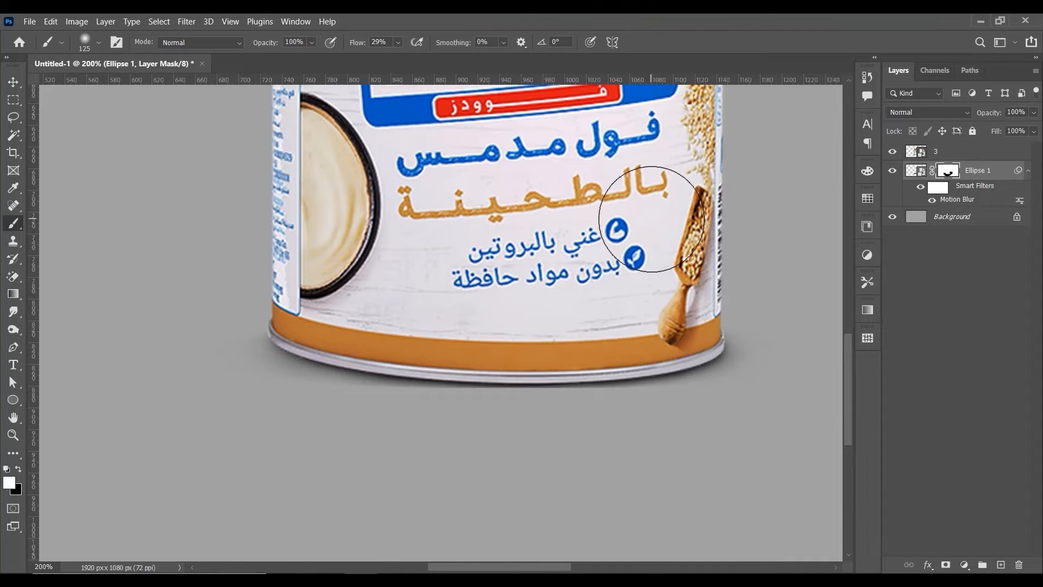
# Examine the whole can with the Ellipse 1 shadow shown and hidden
pyautogui.hotkey('ctrl', '-')
pyautogui.hotkey('ctrl', '0')
pyautogui.hotkey('ctrl', '-')
pyautogui.hotkey('ctrl', '+')
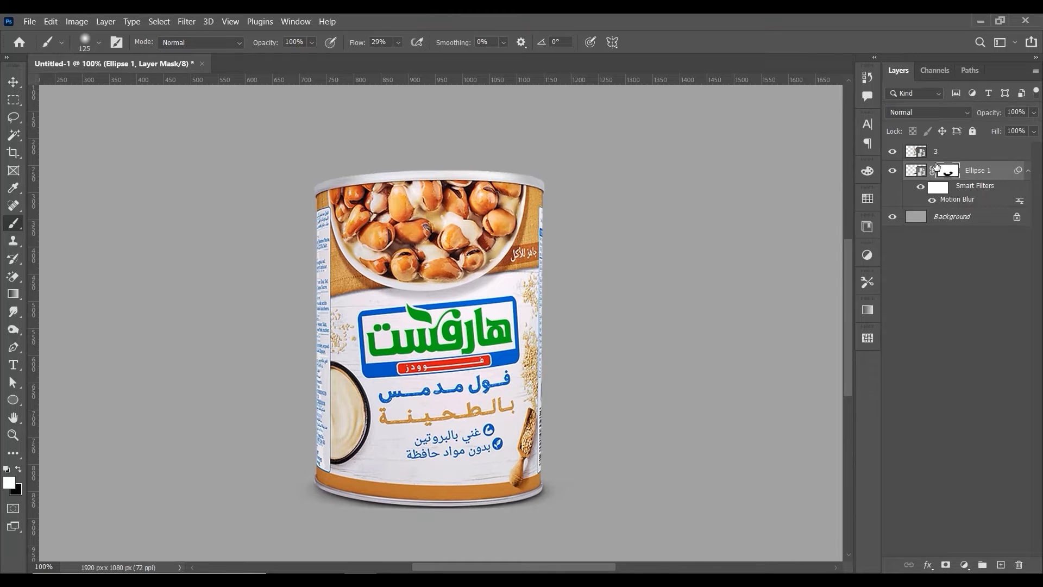
pyautogui.click(20, 471)
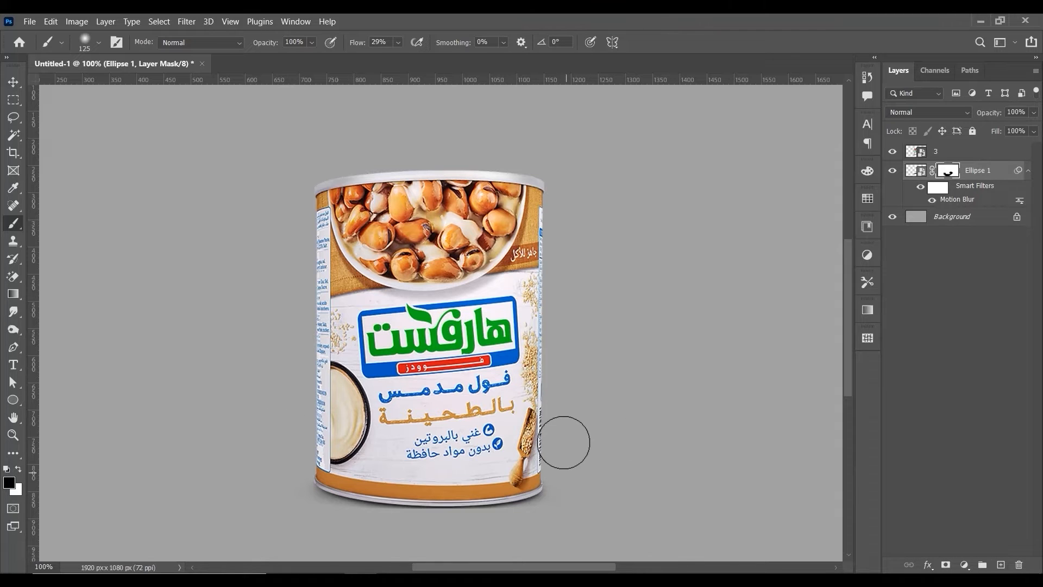
pyautogui.hotkey('ctrl', '-')
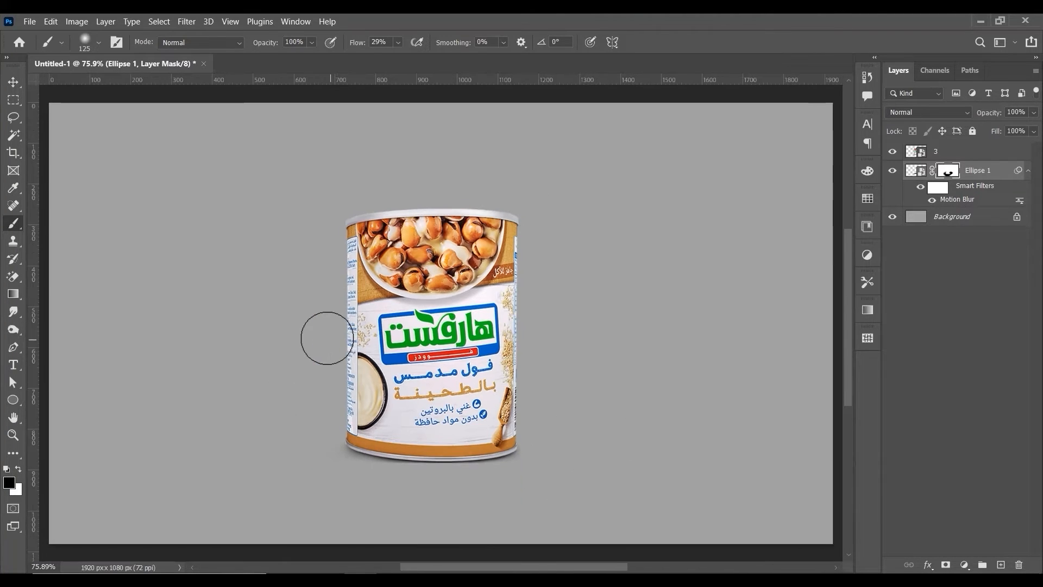
pyautogui.click(12, 83)
pyautogui.click(890, 172)
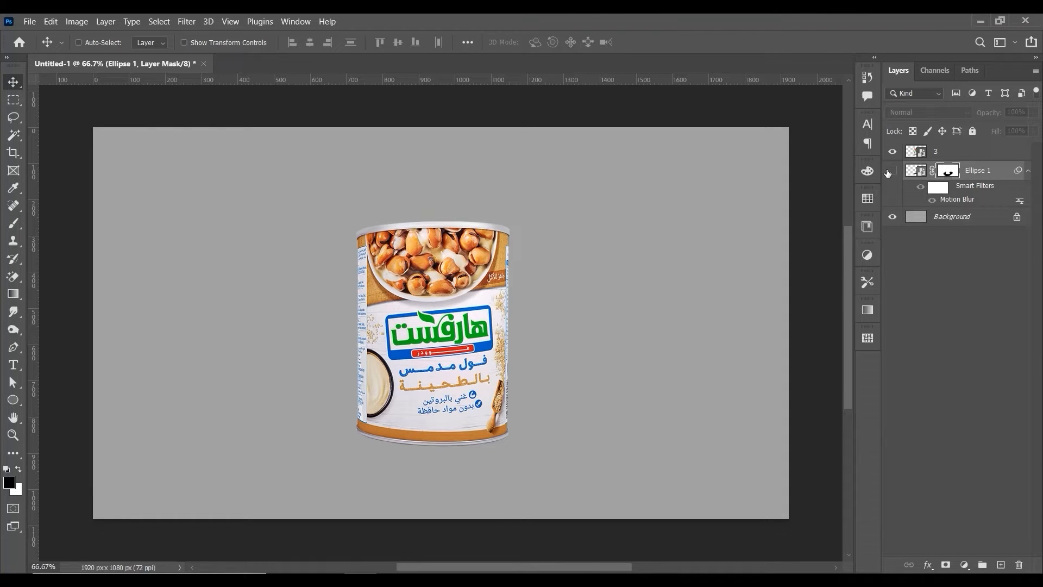
# Compare the can with the Ellipse 1 shadow hidden and shown, then move the can and its shadow together slightly to the right
pyautogui.click(888, 172)
pyautogui.click(889, 173)
pyautogui.click(888, 173)
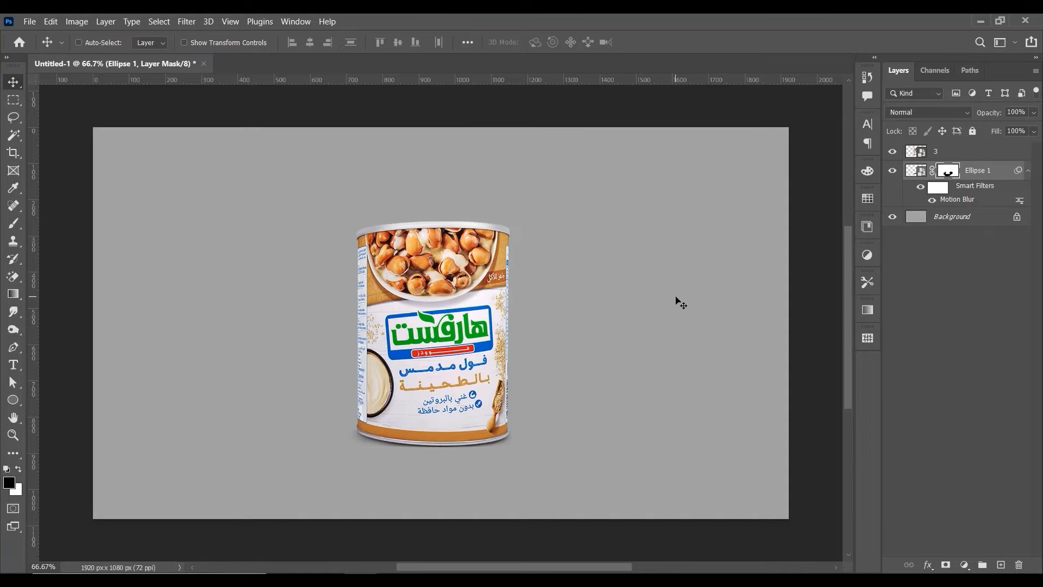
pyautogui.hotkey('ctrl', '+')
pyautogui.hotkey('ctrl', '0')
pyautogui.hotkey('ctrl', '-')
pyautogui.click(954, 152)
pyautogui.moveTo(479, 300); pyautogui.dragTo(497, 300)
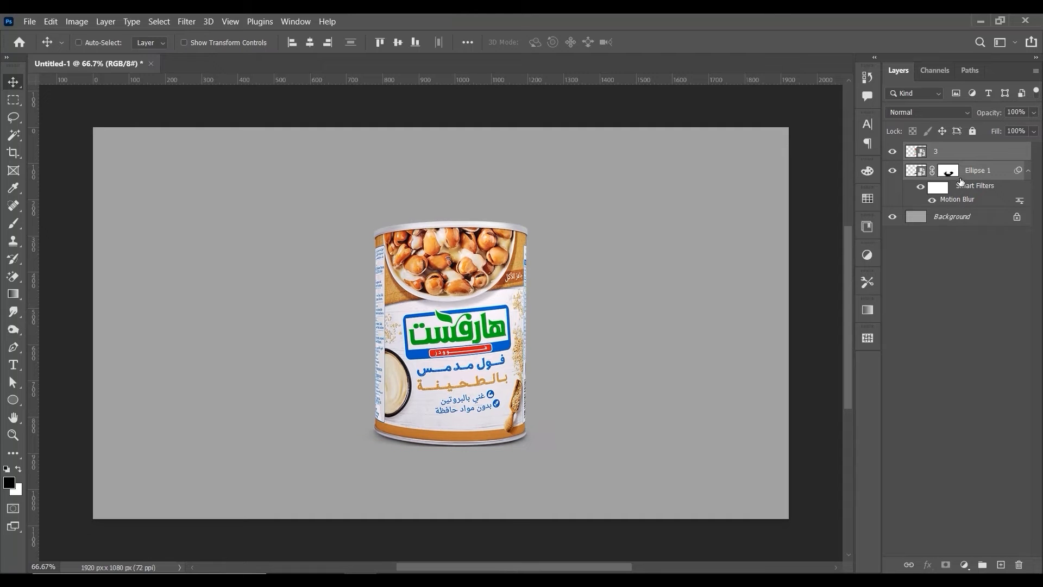
# Add an Exposure adjustment of -12.00 clipped to the can layer, and invert its mask to black
pyautogui.click(976, 171)
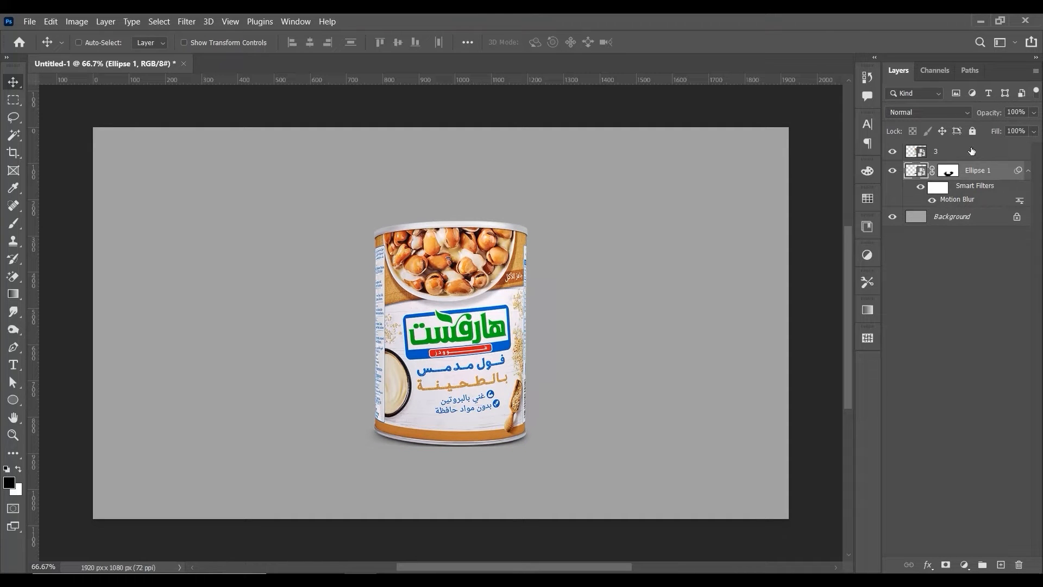
pyautogui.click(972, 151)
pyautogui.click(964, 565)
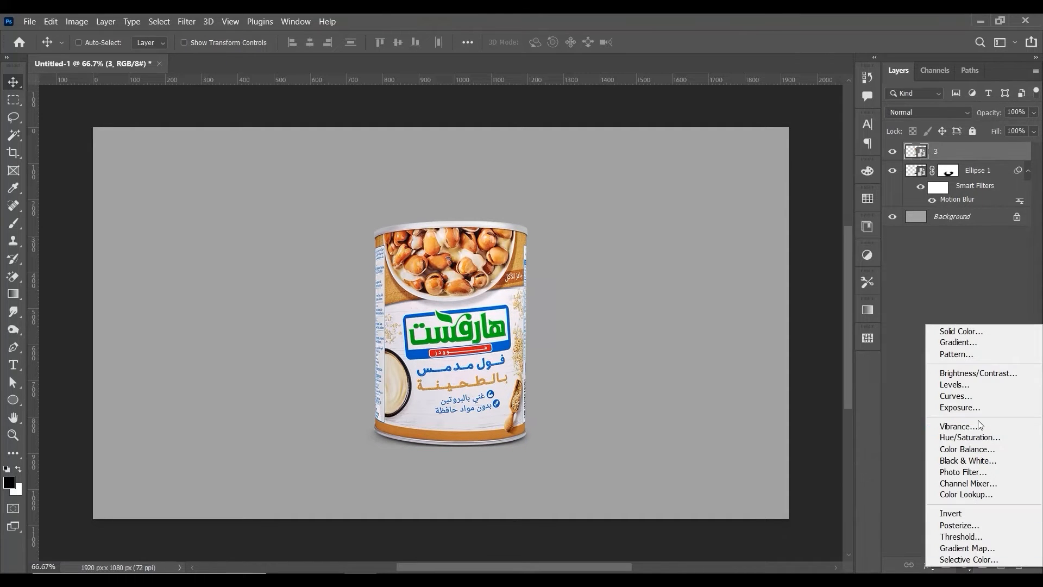
pyautogui.click(965, 409)
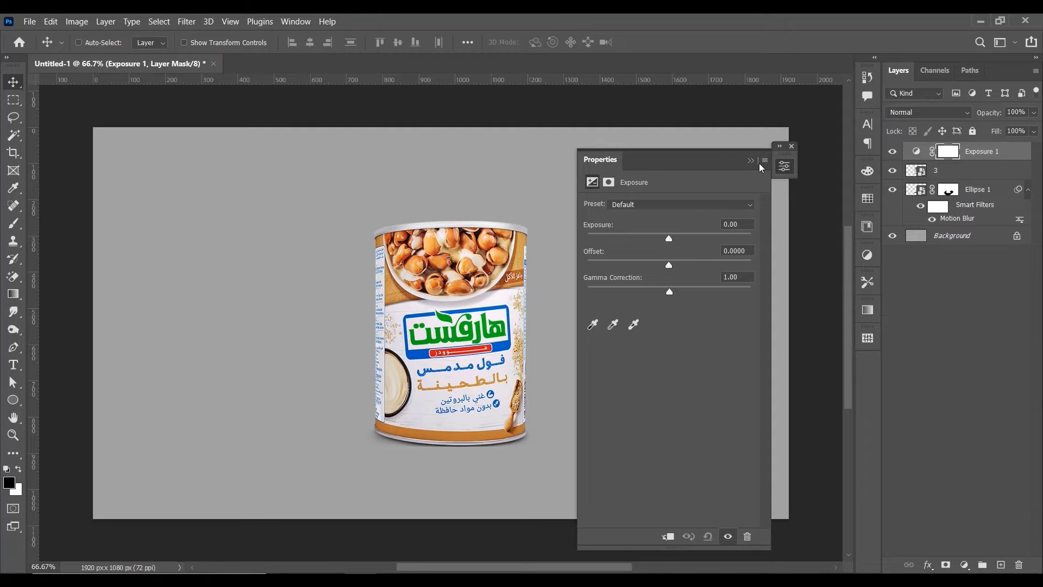
pyautogui.moveTo(696, 238); pyautogui.dragTo(635, 243)
pyautogui.click(694, 535)
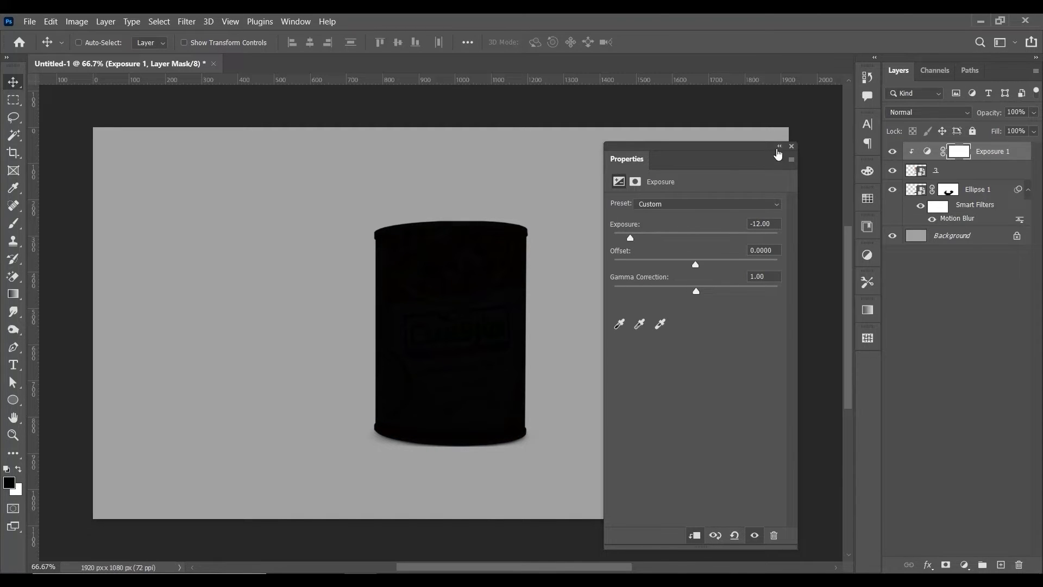
pyautogui.click(792, 147)
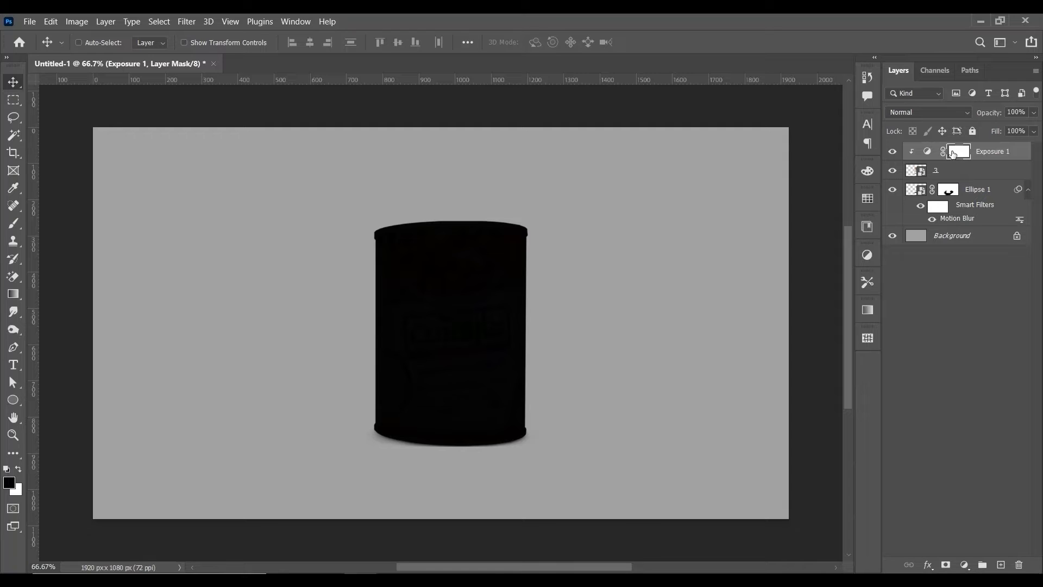
pyautogui.hotkey('ctrl', 'i')
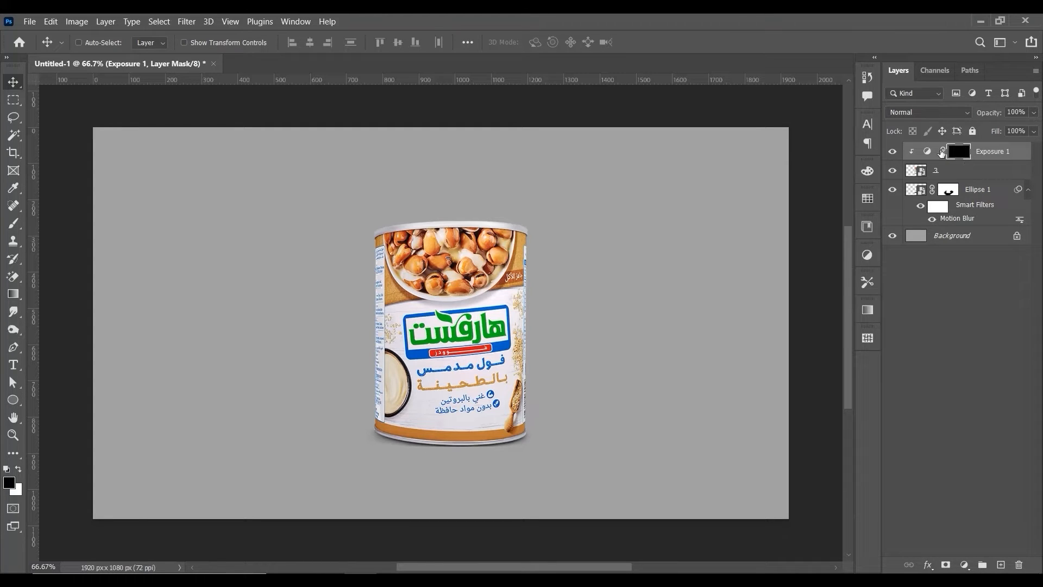
# Darken the can's left side by painting on the Exposure mask with a soft white brush of about 1000 px at 29% flow
pyautogui.click(14, 223)
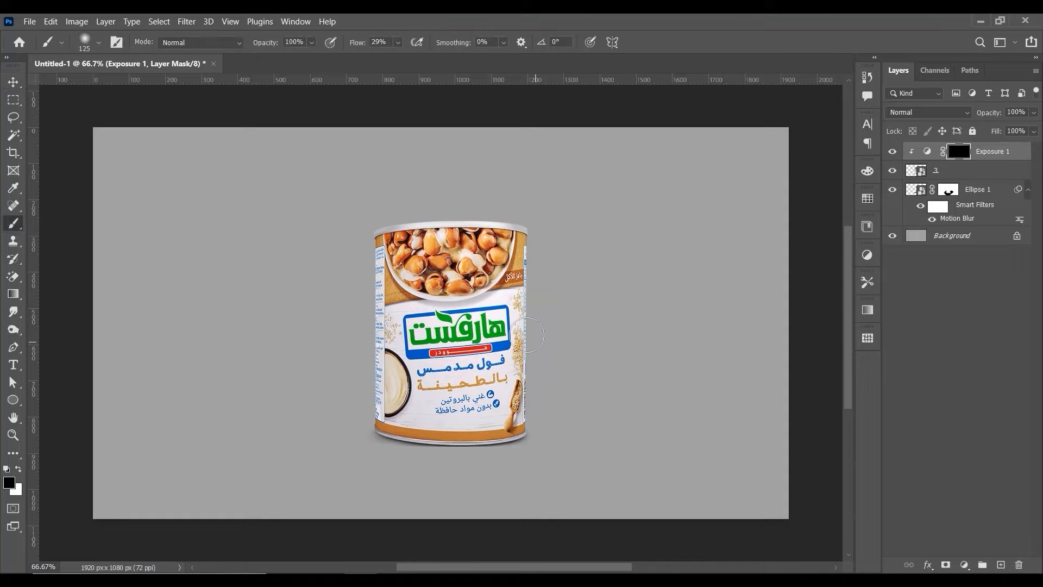
pyautogui.press(']')
pyautogui.press(']')
pyautogui.press(']')
pyautogui.press(']')
pyautogui.press(']')
pyautogui.press(']')
pyautogui.press(']')
pyautogui.press(']')
pyautogui.press(']')
pyautogui.press(']')
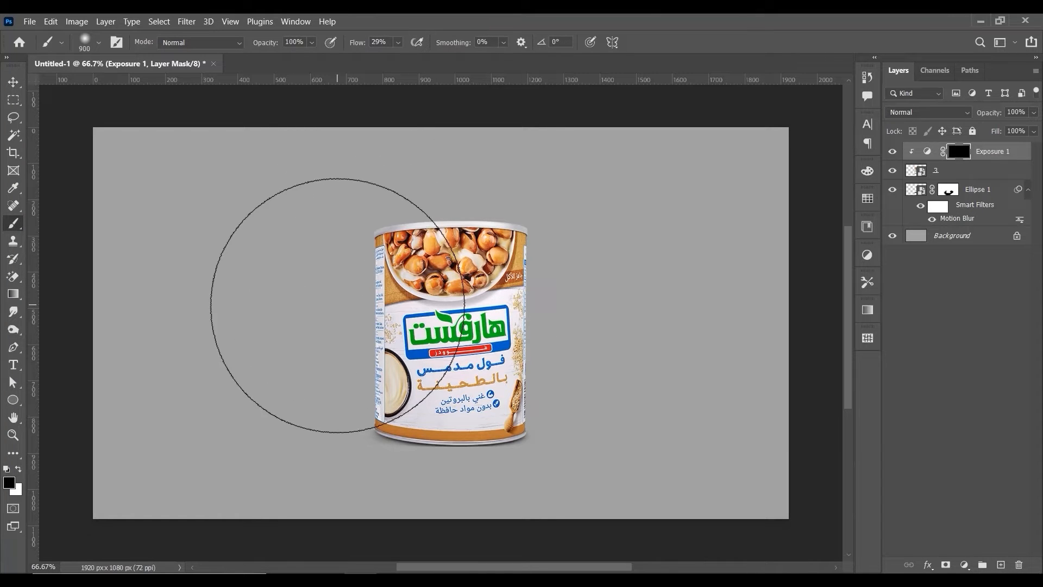
pyautogui.press('[')
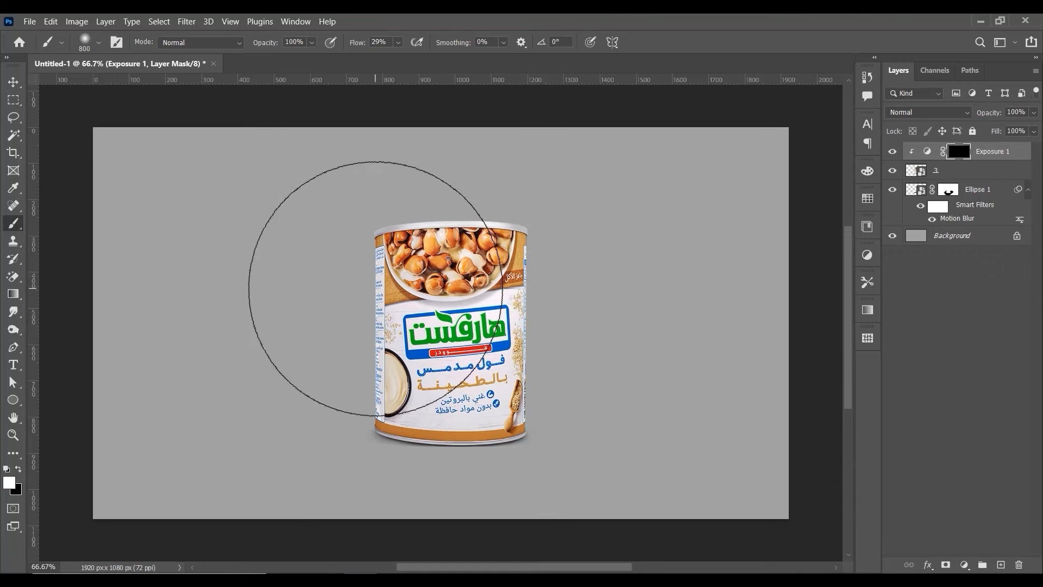
pyautogui.press(']')
pyautogui.press(']')
pyautogui.press(']')
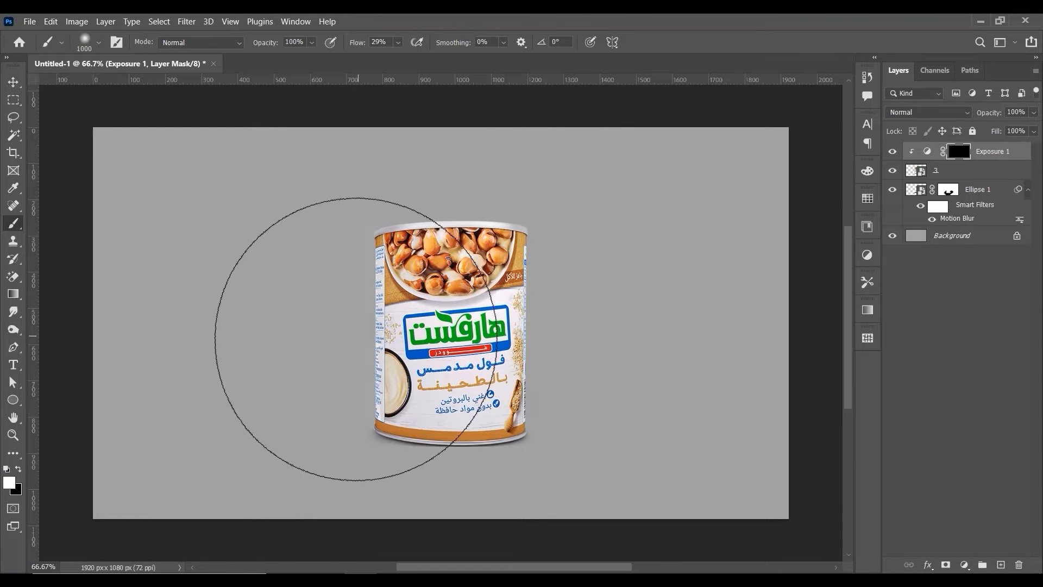
pyautogui.click(353, 323)
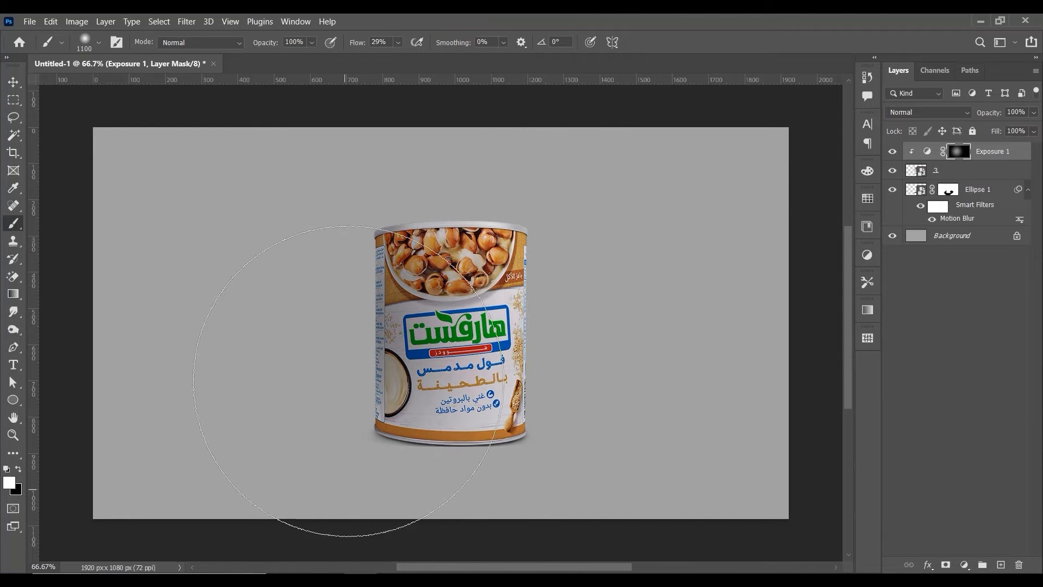
# Deepen the shading down the can's left edge on the Exposure mask with long white strokes of an 800 px brush
pyautogui.press('[')
pyautogui.press('[')
pyautogui.press('[')
pyautogui.press('[')
pyautogui.press('[')
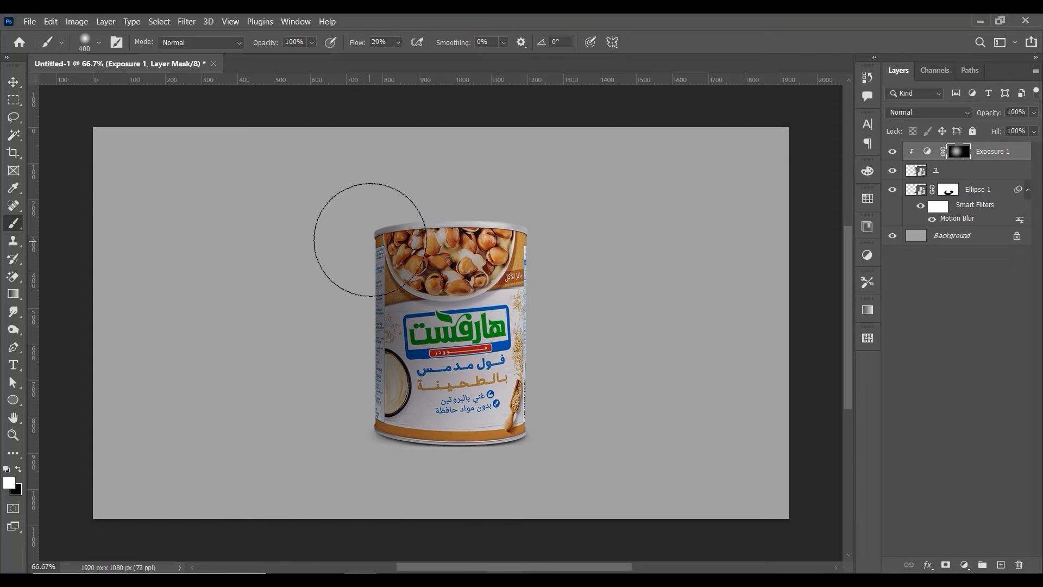
pyautogui.press(']')
pyautogui.press(']')
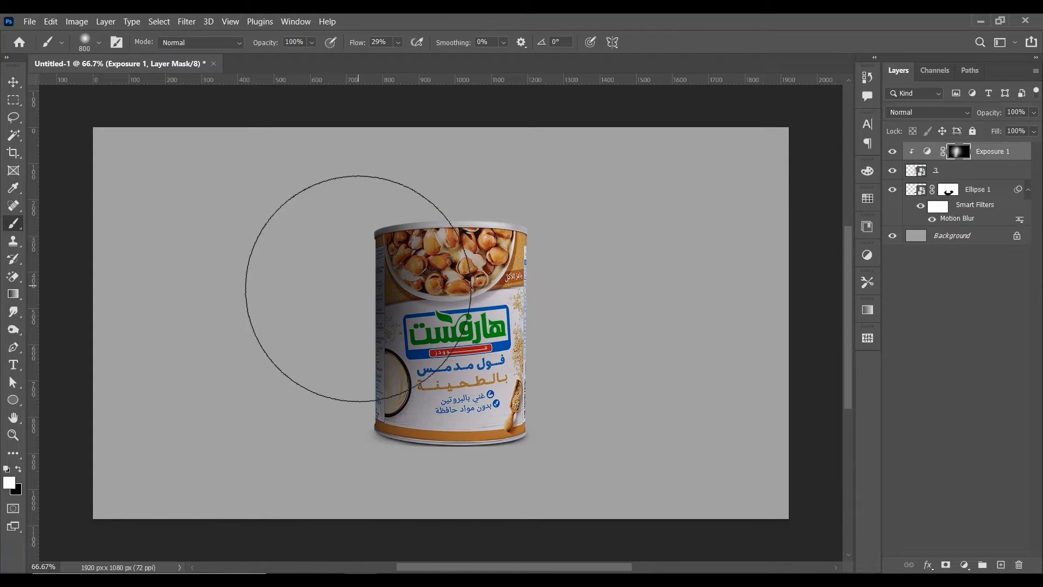
pyautogui.moveTo(359, 288); pyautogui.dragTo(350, 408)
pyautogui.moveTo(362, 277); pyautogui.dragTo(329, 406)
pyautogui.press('[')
pyautogui.press('[')
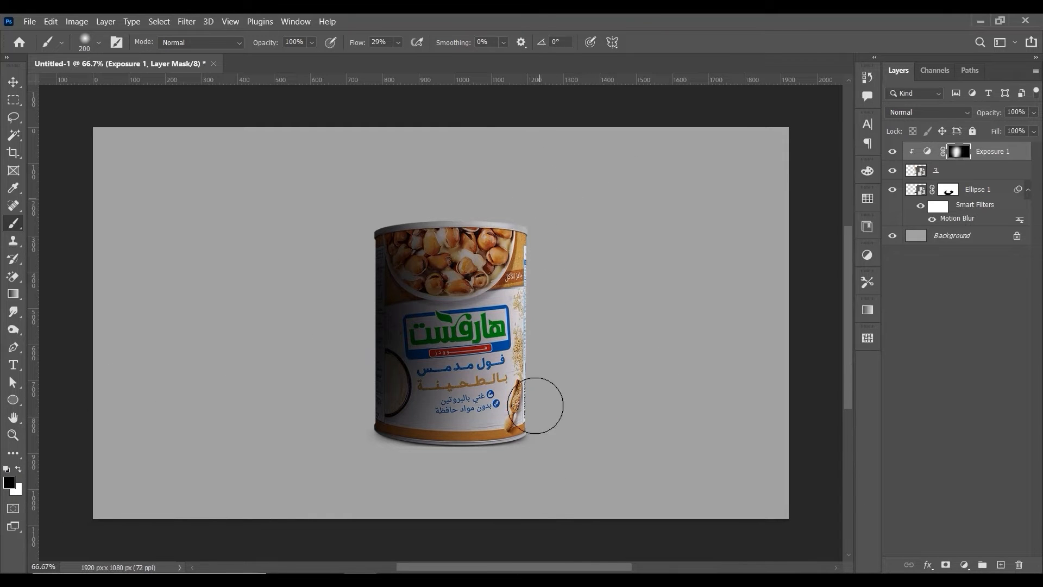
pyautogui.press(']')
pyautogui.press(']')
pyautogui.press(']')
pyautogui.press(']')
pyautogui.press(']')
pyautogui.press(']')
pyautogui.press(']')
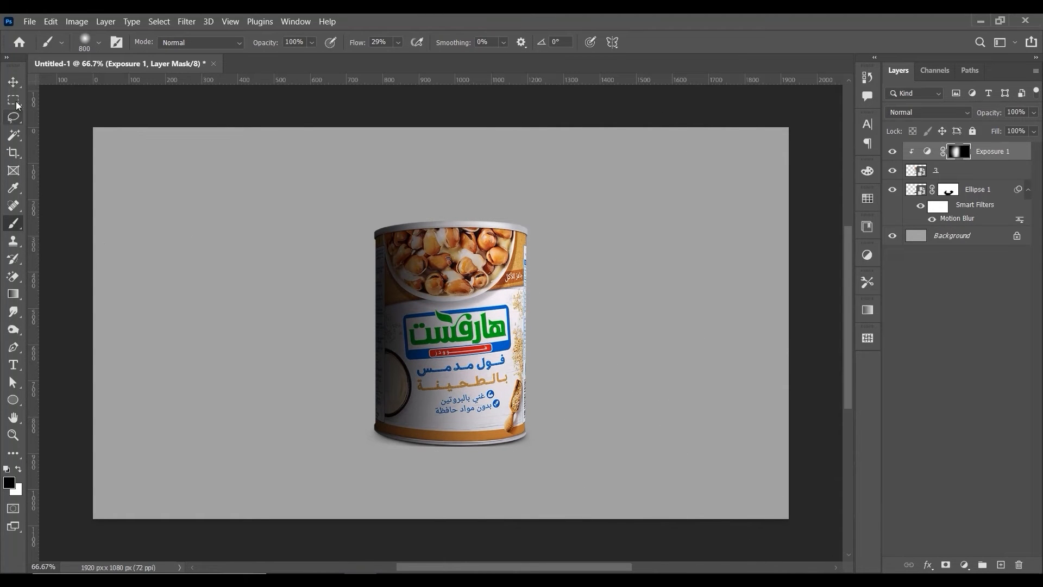
pyautogui.click(13, 83)
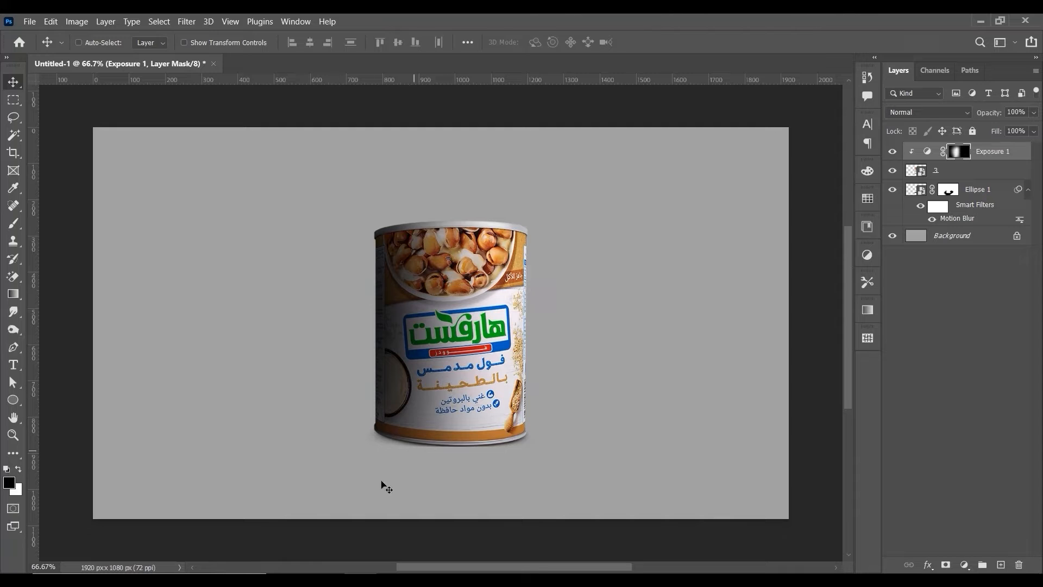
# Draw an ellipse about 714 by 148 px over the can's lower left, with a black fill and no stroke
pyautogui.moveTo(13, 399); pyautogui.dragTo(51, 412)
pyautogui.moveTo(190, 385); pyautogui.dragTo(447, 439)
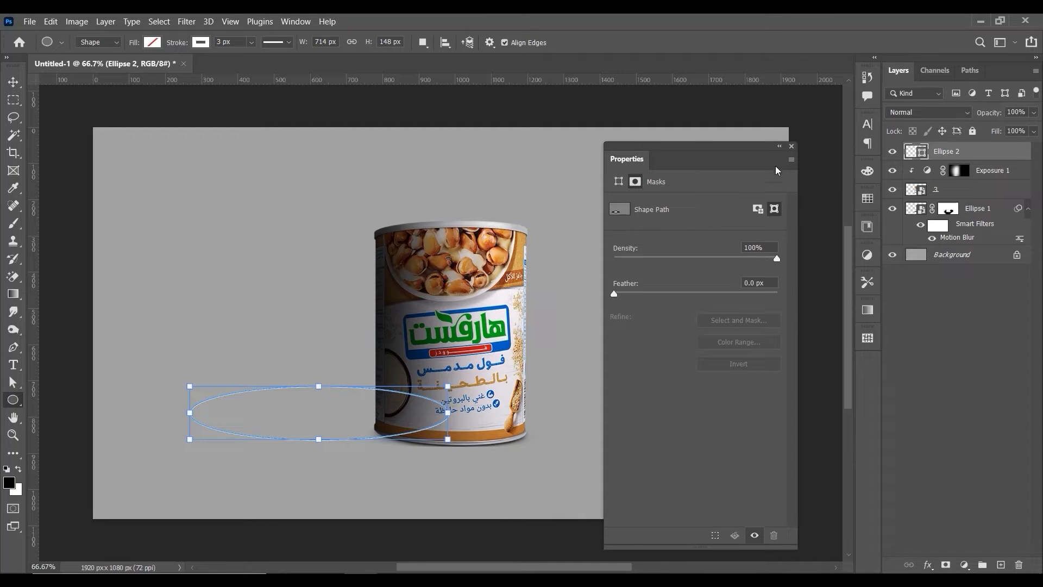
pyautogui.click(792, 146)
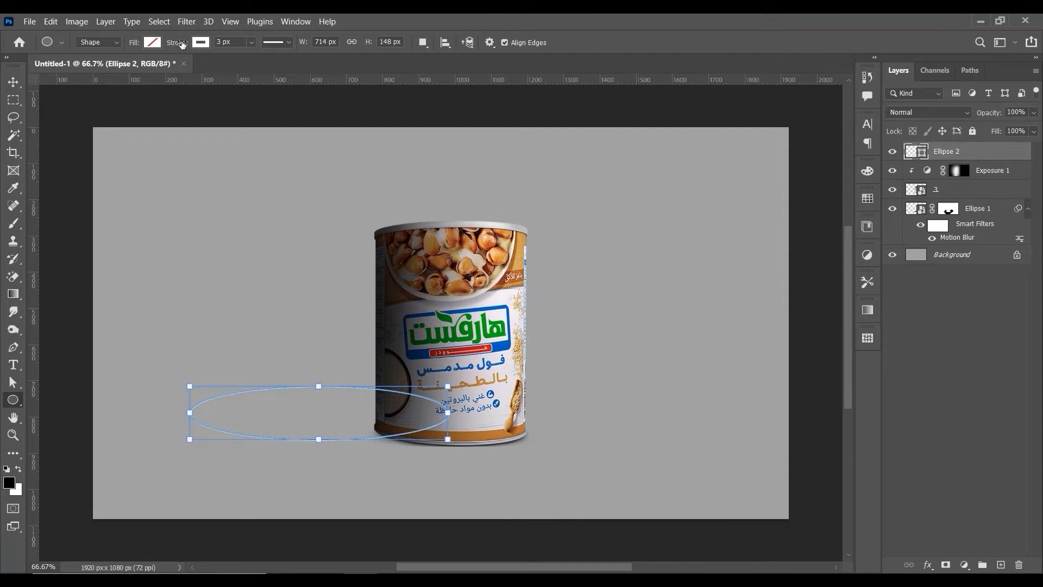
pyautogui.click(152, 43)
pyautogui.click(70, 118)
pyautogui.click(200, 42)
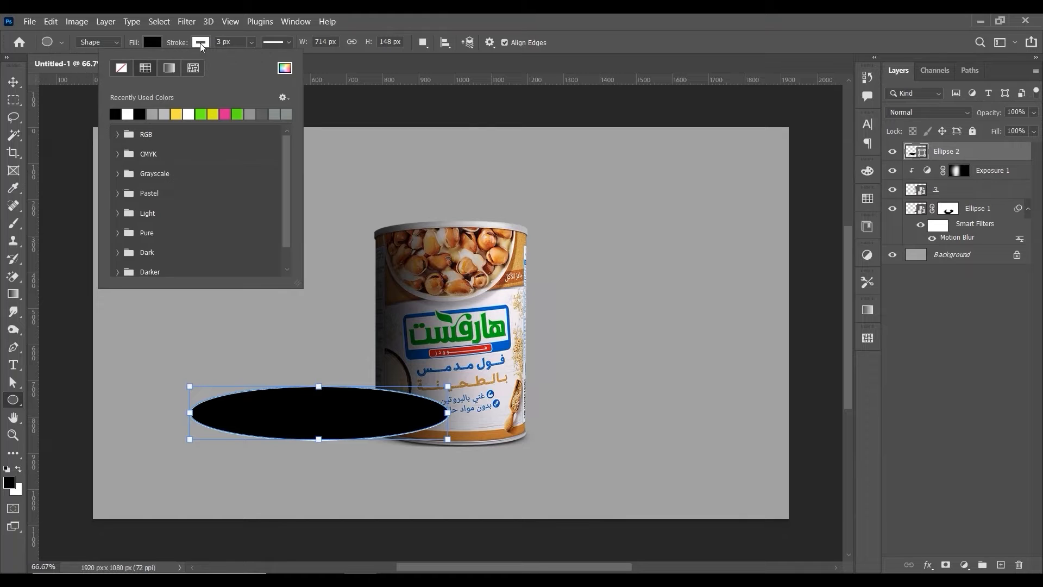
pyautogui.click(127, 69)
pyautogui.click(389, 16)
pyautogui.click(13, 81)
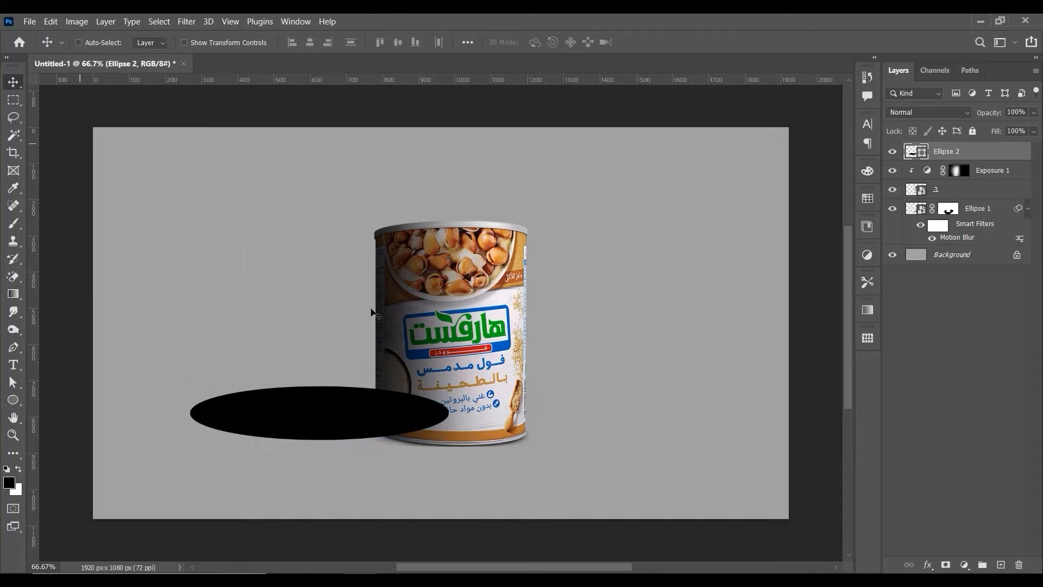
# Place the Ellipse 2 layer directly above the Background and fit it, flattened, behind the can's base so it extends to the left
pyautogui.moveTo(390, 364); pyautogui.dragTo(434, 379)
pyautogui.moveTo(997, 151); pyautogui.dragTo(978, 245)
pyautogui.moveTo(433, 424); pyautogui.dragTo(436, 418)
pyautogui.hotkey('ctrl', 't')
pyautogui.moveTo(374, 395); pyautogui.dragTo(352, 426)
pyautogui.press('Return')
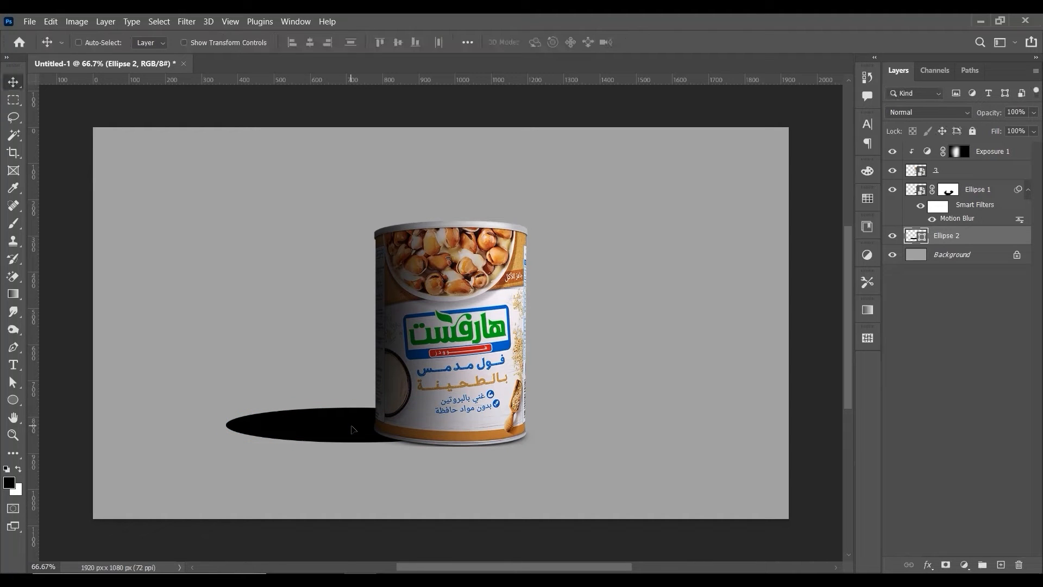
# Apply a Motion Blur smart filter to Ellipse 2 with an angle of 0° and a distance of 281 pixels
pyautogui.click(182, 21)
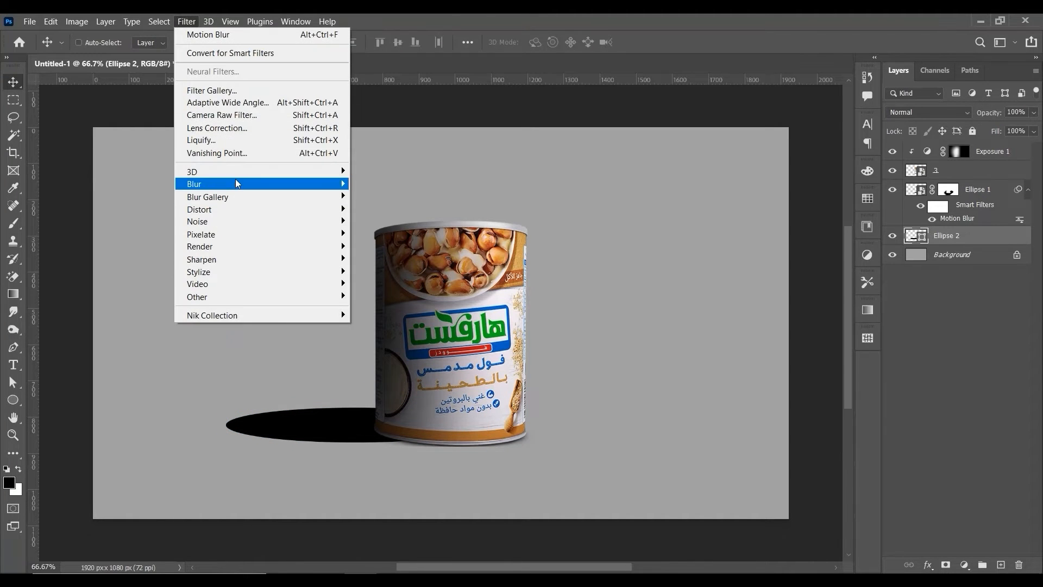
pyautogui.moveTo(236, 183)
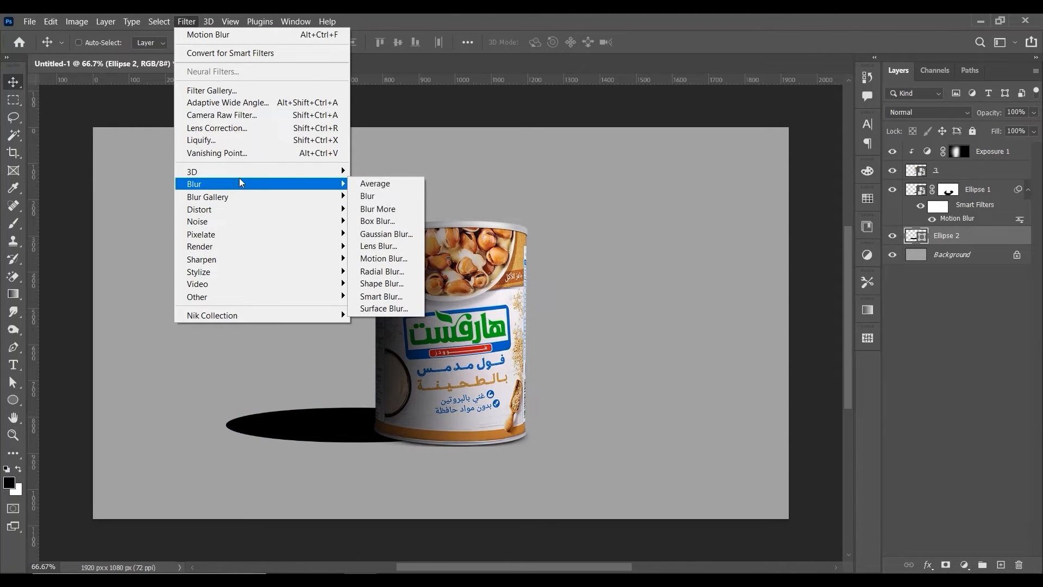
pyautogui.click(383, 258)
pyautogui.click(519, 238)
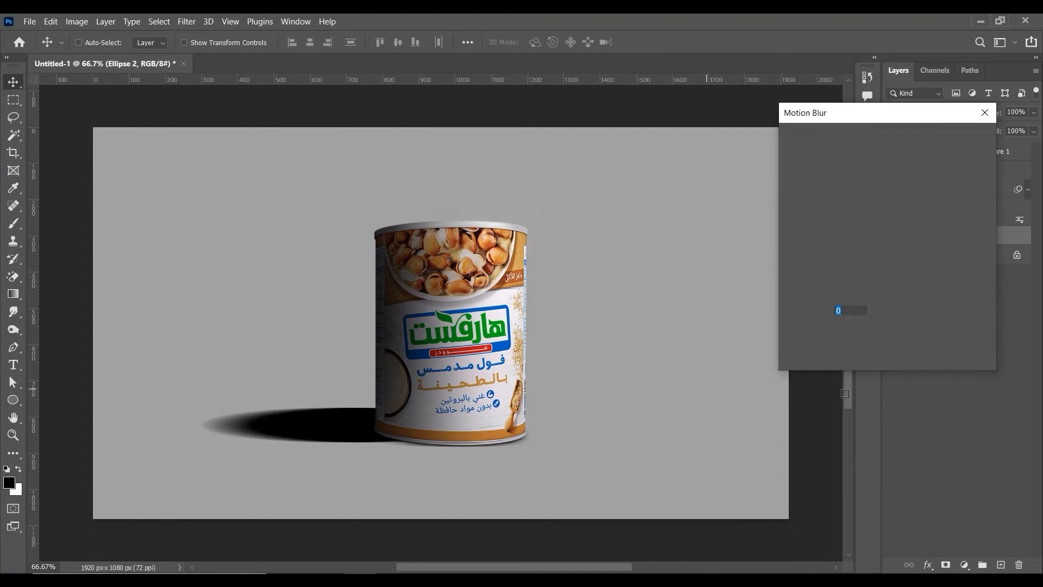
pyautogui.moveTo(841, 364); pyautogui.dragTo(865, 358)
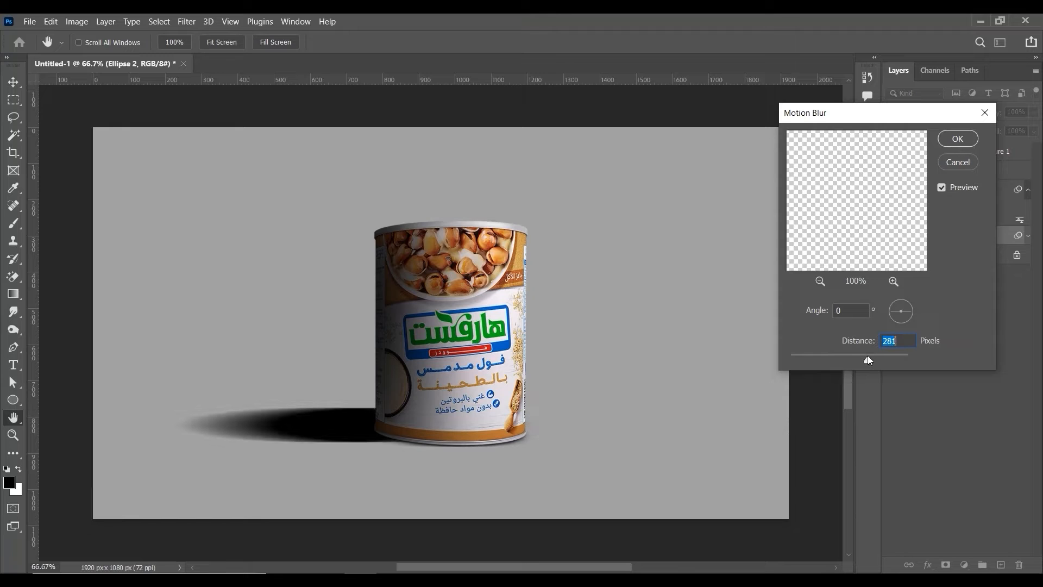
pyautogui.click(962, 139)
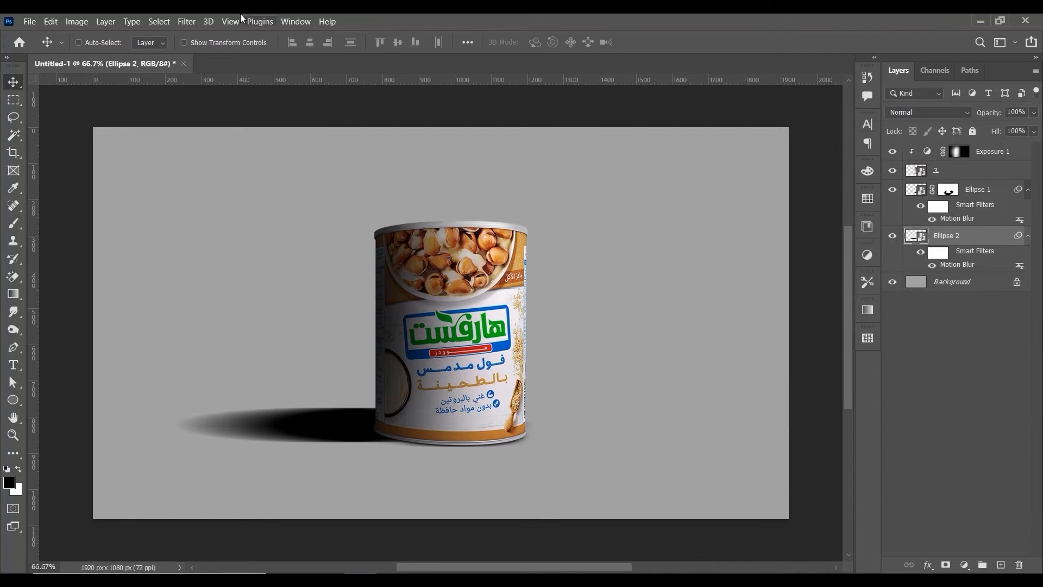
# Soften Ellipse 2 with a 2.5 px Gaussian Blur and shift it slightly right and down beneath the can
pyautogui.click(186, 21)
pyautogui.moveTo(213, 184)
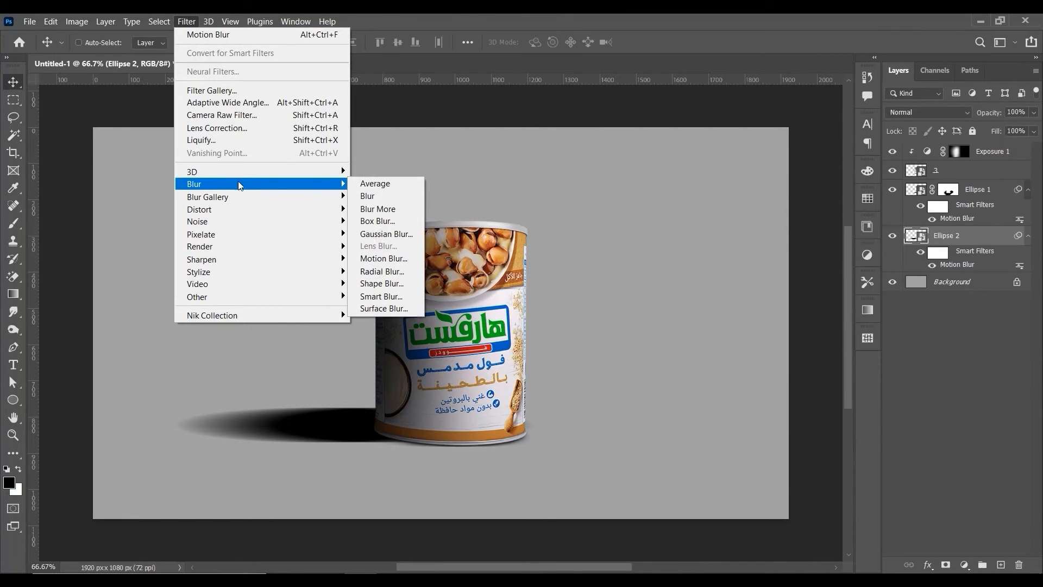
pyautogui.click(383, 233)
pyautogui.moveTo(829, 464)
pyautogui.mouseDown()
pyautogui.moveTo(856, 463)
pyautogui.moveTo(842, 465)
pyautogui.mouseUp()
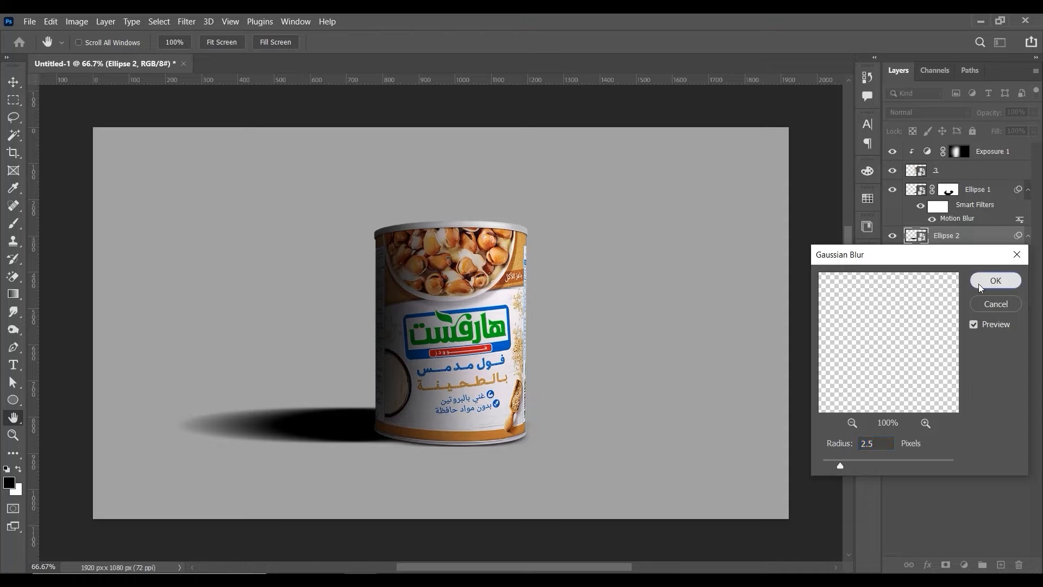
pyautogui.click(995, 281)
pyautogui.moveTo(534, 414); pyautogui.dragTo(542, 425)
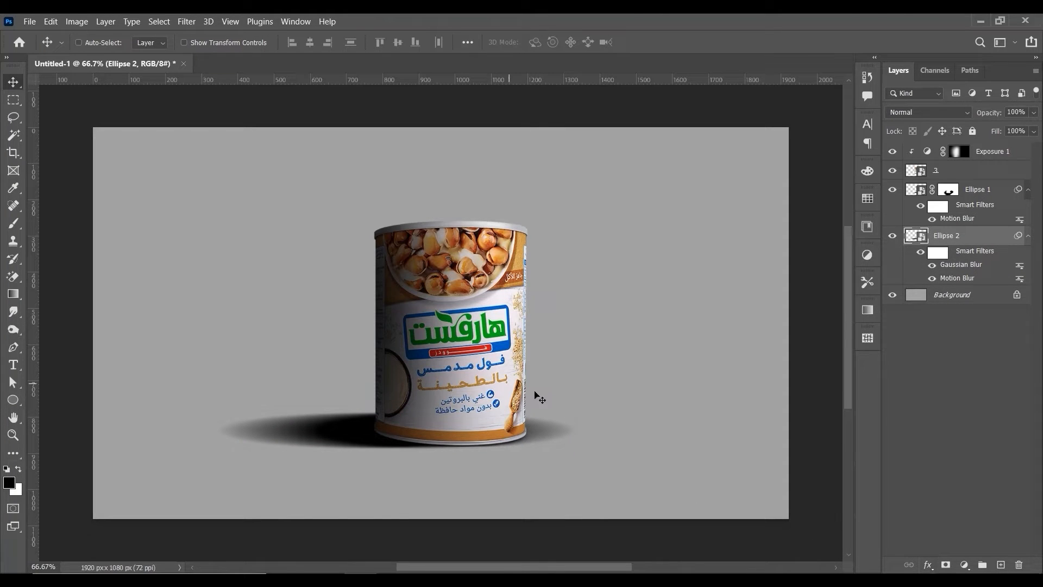
# Add a layer mask to Ellipse 2 and paint out the shadow to the right of the can with an 800 px black brush
pyautogui.click(945, 565)
pyautogui.click(14, 223)
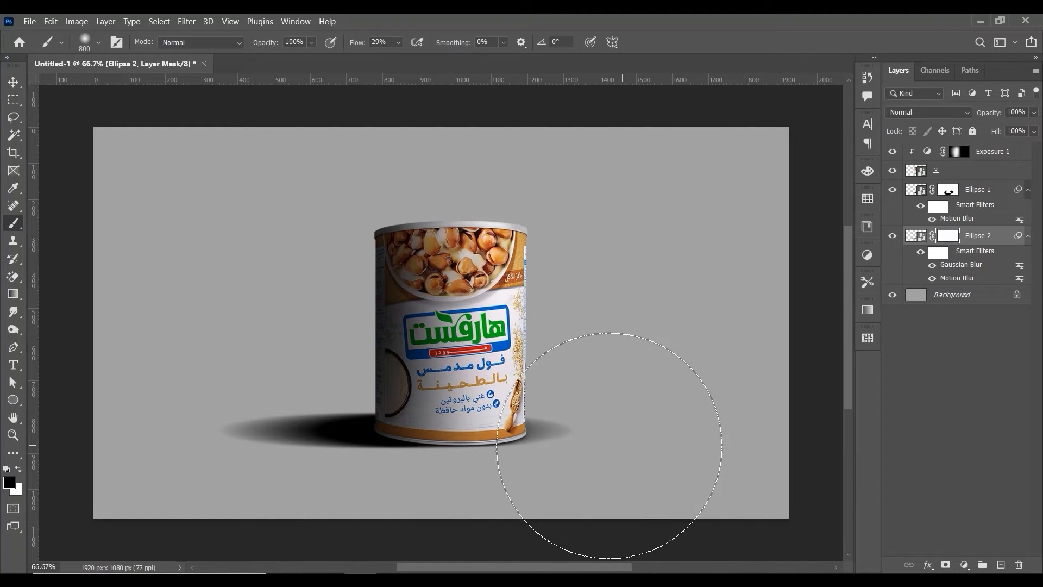
pyautogui.moveTo(591, 433)
pyautogui.mouseDown()
pyautogui.moveTo(606, 387)
pyautogui.moveTo(615, 415)
pyautogui.mouseUp()
pyautogui.press('[')
pyautogui.press('[')
pyautogui.press('[')
pyautogui.press('[')
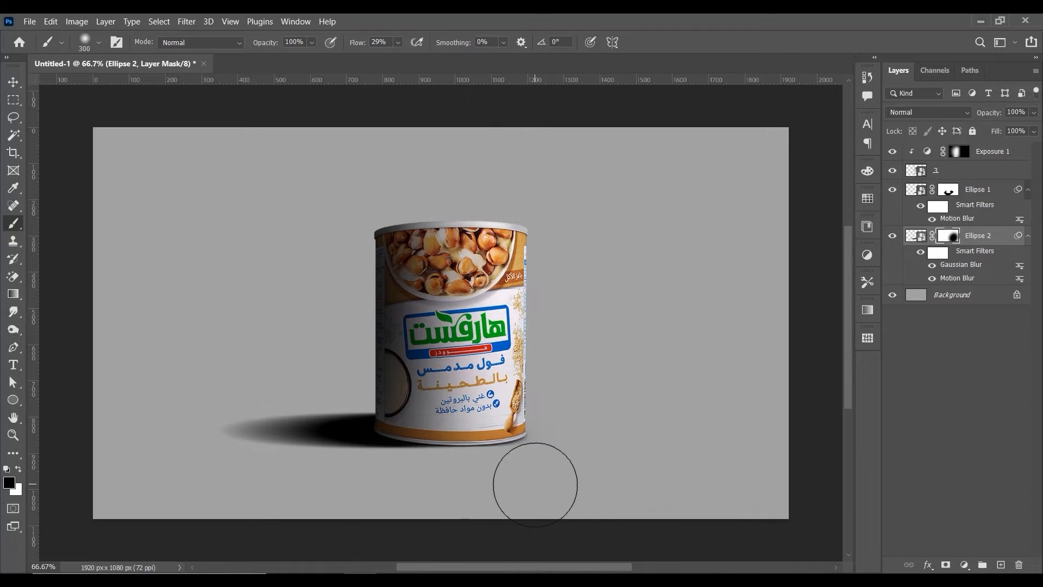
pyautogui.press('x')
pyautogui.press('v')
pyautogui.hotkey('ctrl', '+')
pyautogui.hotkey('ctrl', '0')
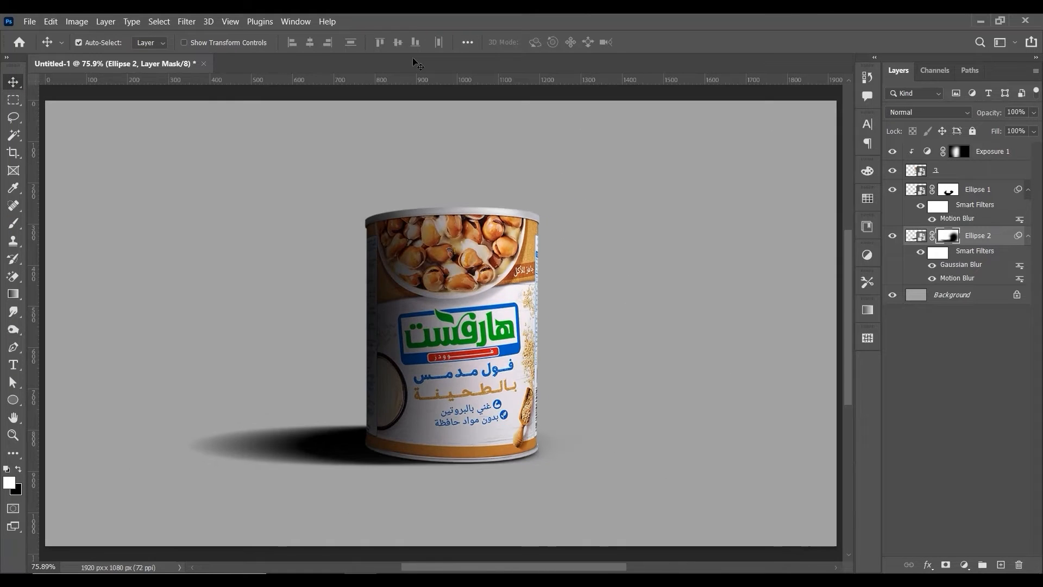
pyautogui.hotkey('ctrl', '-')
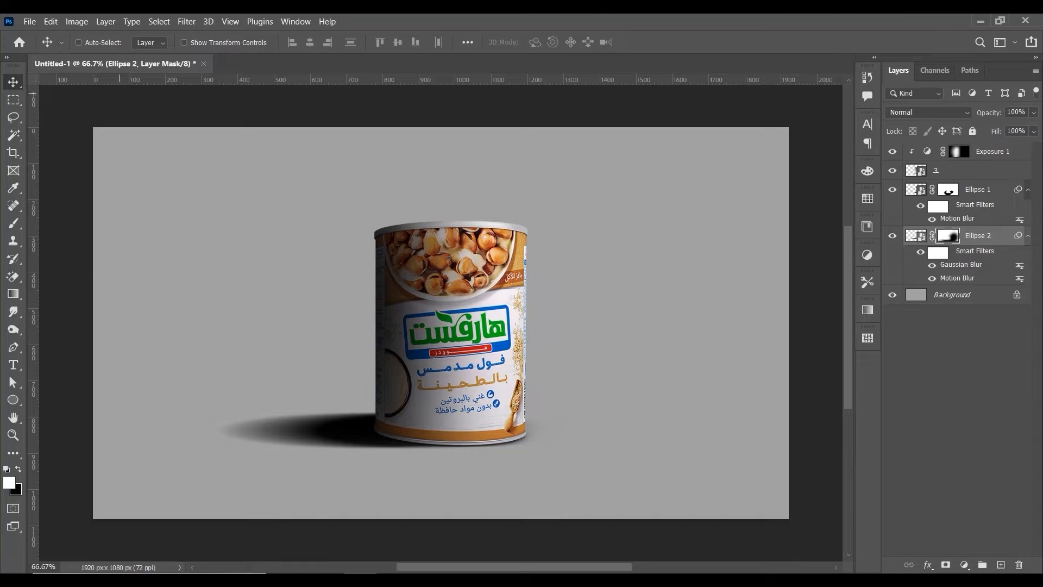
# Fade the outer end of the Ellipse 2 shadow by painting its layer mask with a 700 px black brush at 17% flow
pyautogui.click(13, 222)
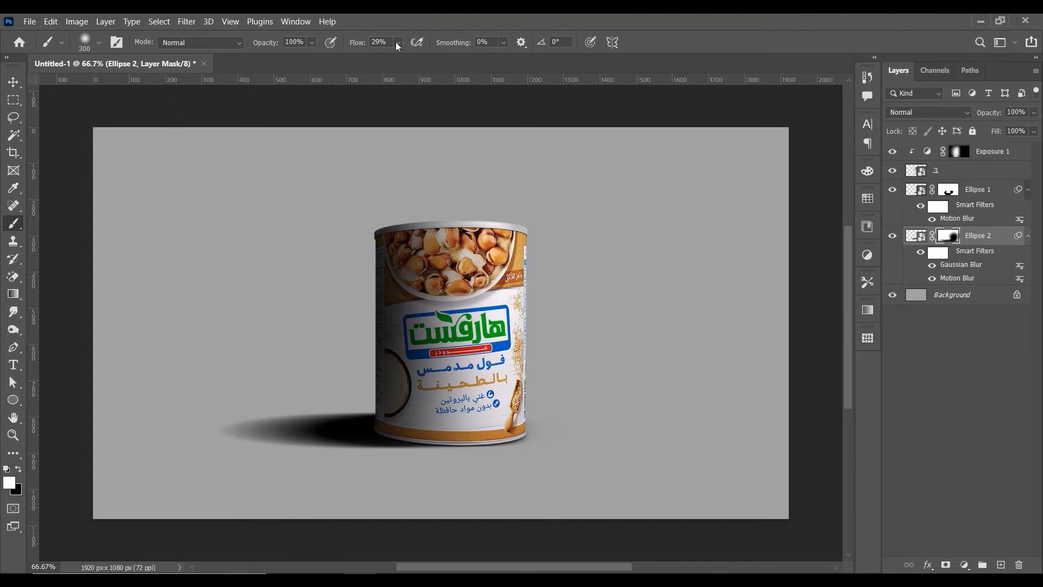
pyautogui.moveTo(397, 46); pyautogui.dragTo(425, 59)
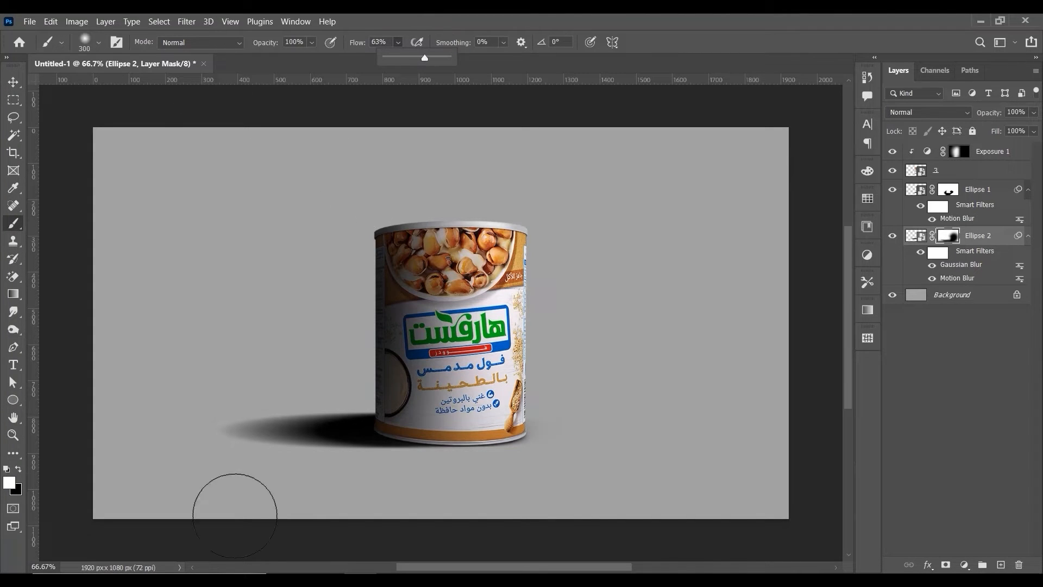
pyautogui.click(262, 381)
pyautogui.press(']')
pyautogui.press(']')
pyautogui.press(']')
pyautogui.press(']')
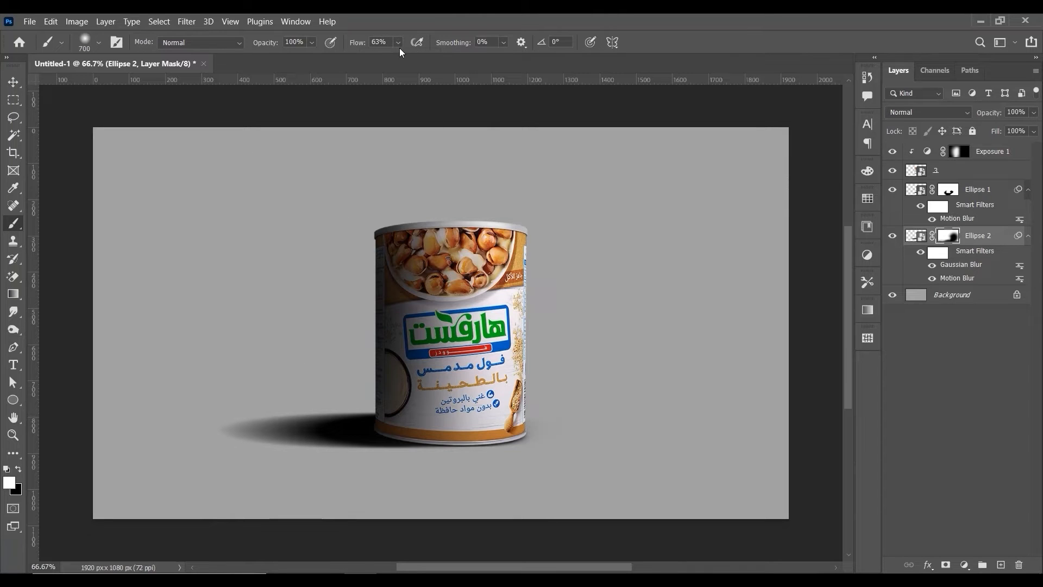
pyautogui.click(399, 46)
pyautogui.click(379, 60)
pyautogui.click(19, 468)
pyautogui.moveTo(250, 431)
pyautogui.mouseDown()
pyautogui.moveTo(297, 422)
pyautogui.moveTo(234, 429)
pyautogui.mouseUp()
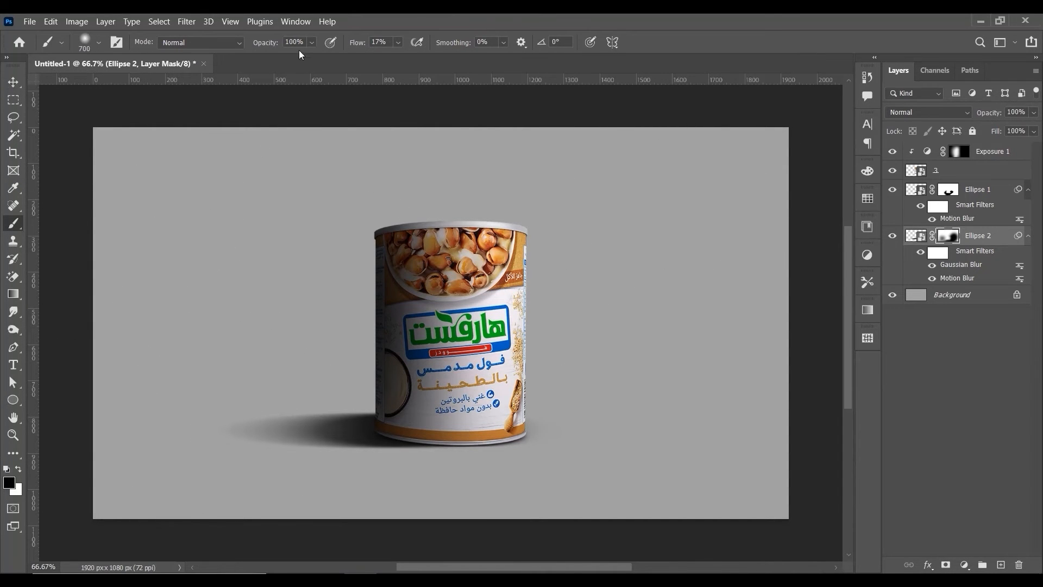
pyautogui.click(19, 468)
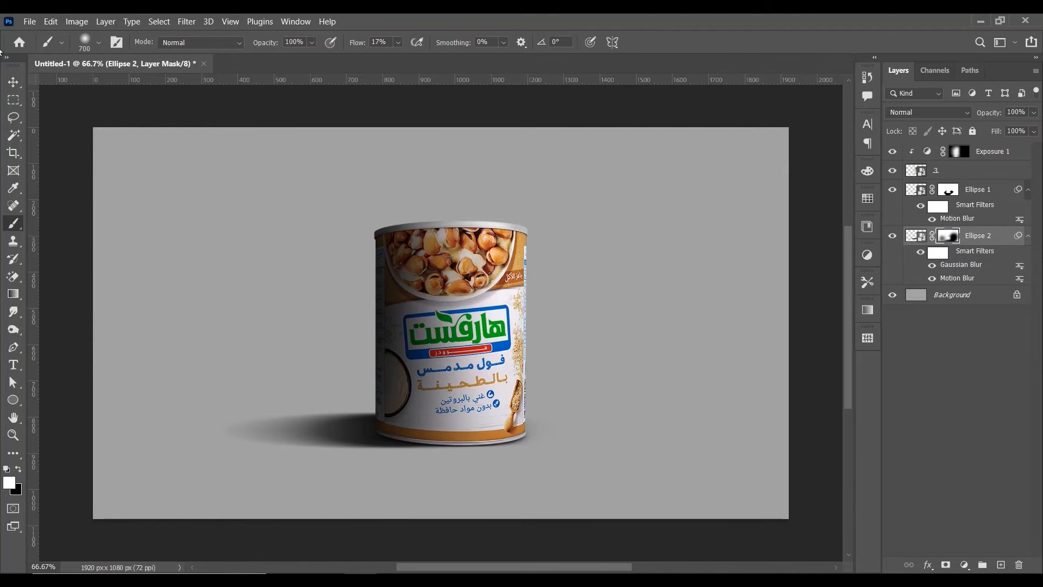
pyautogui.click(14, 82)
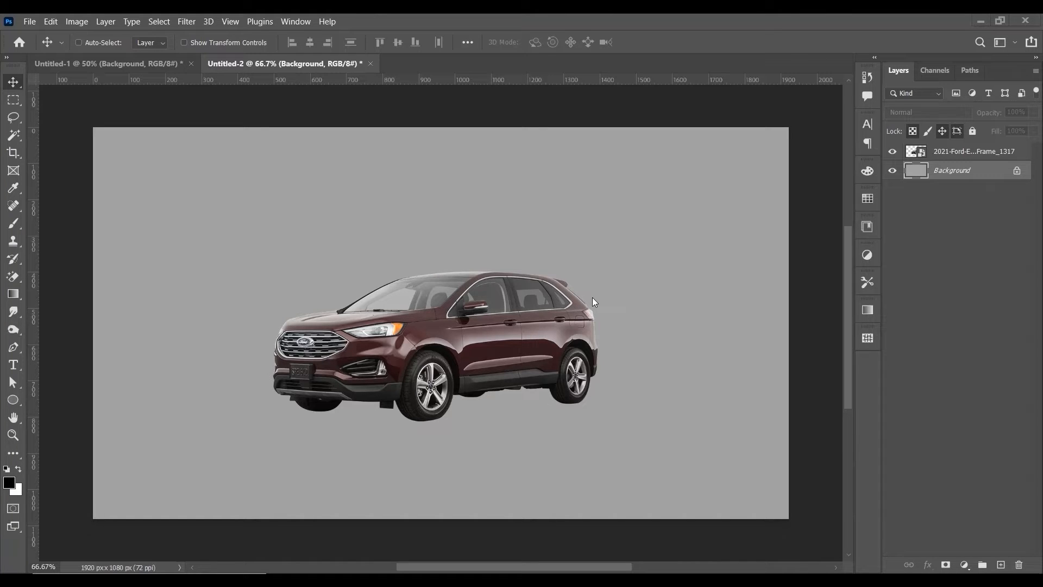
# Add a new empty layer above the car layer and set the brush's foreground color to green
pyautogui.click(512, 297)
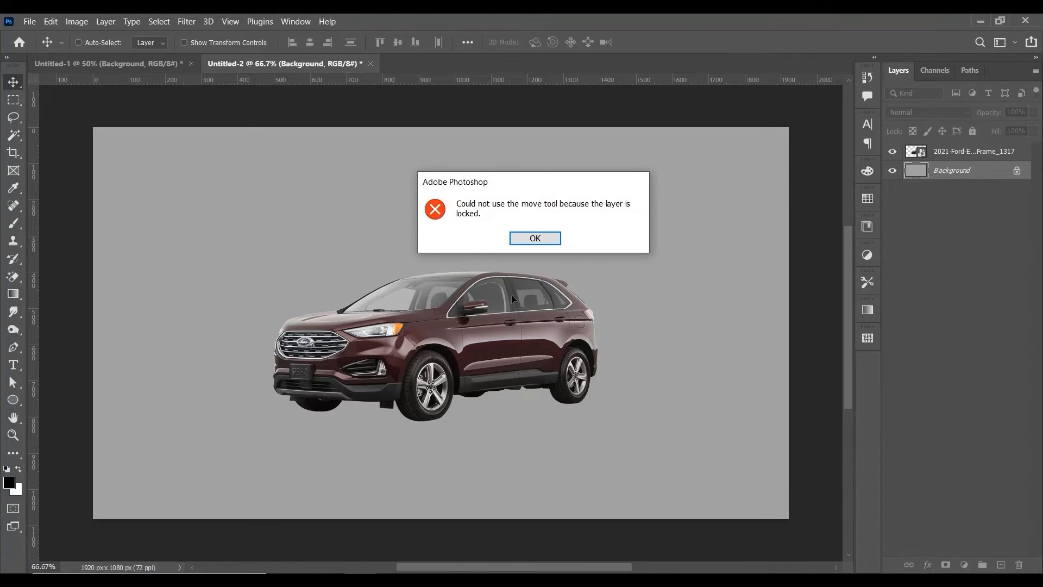
pyautogui.click(549, 240)
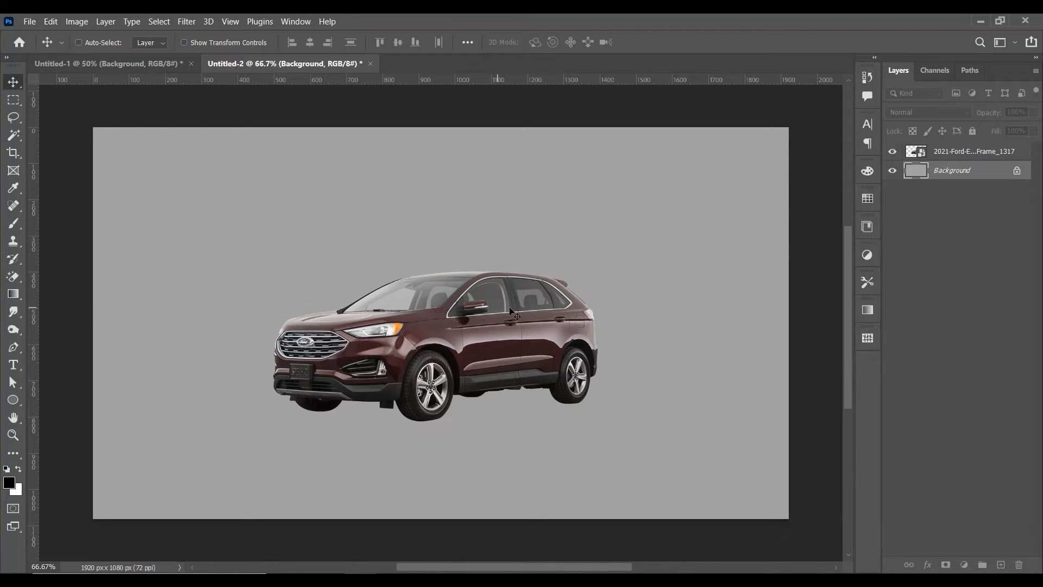
pyautogui.click(966, 158)
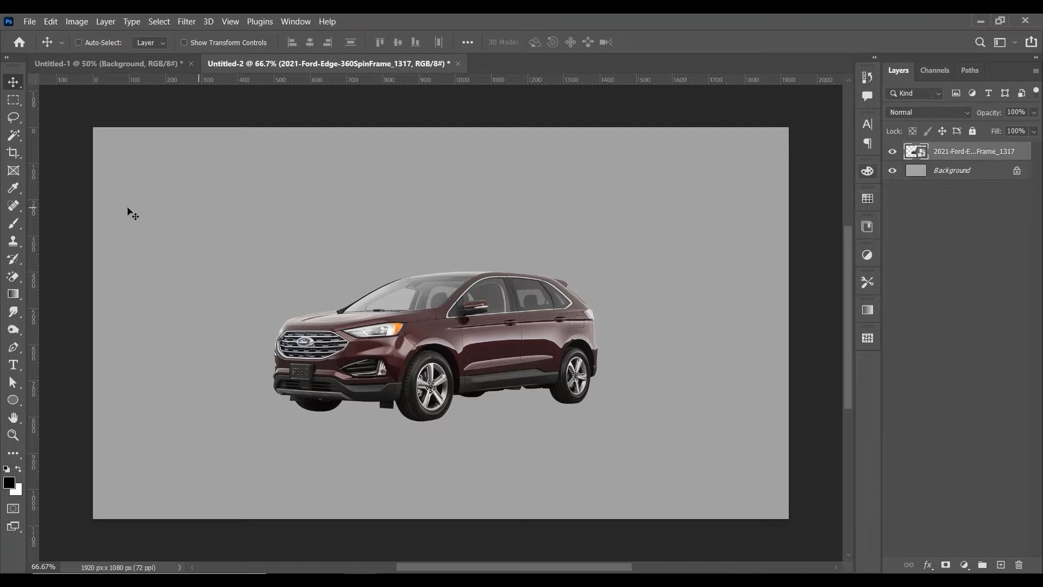
pyautogui.click(16, 223)
pyautogui.click(11, 481)
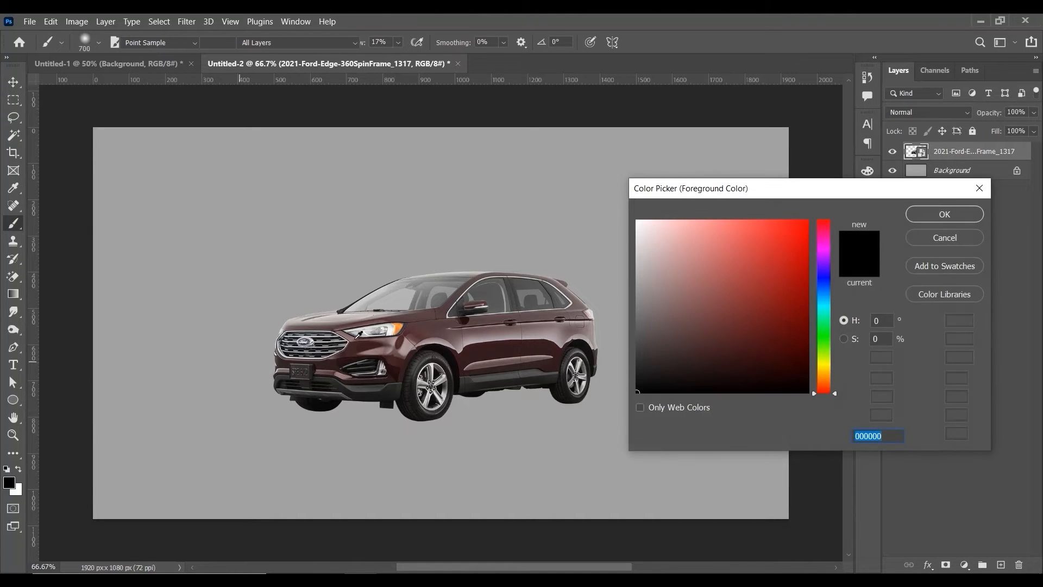
pyautogui.moveTo(813, 325); pyautogui.dragTo(820, 348)
pyautogui.click(944, 214)
pyautogui.hotkey('ctrl', 'shift', 'alt', 'n')
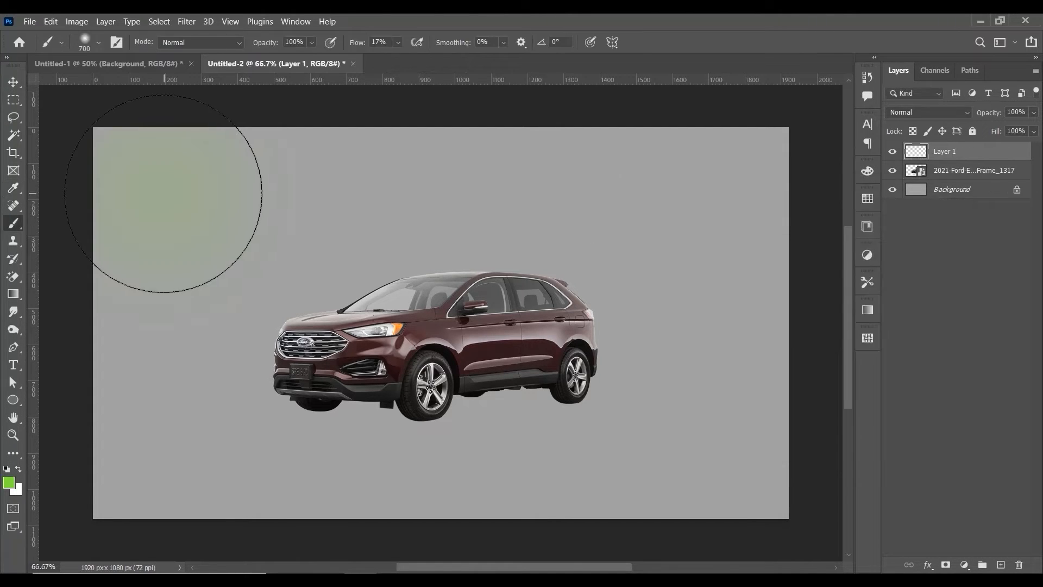
# Paint a soft green glow in the upper-left corner of the canvas to mark the light source
pyautogui.moveTo(160, 196); pyautogui.dragTo(152, 190)
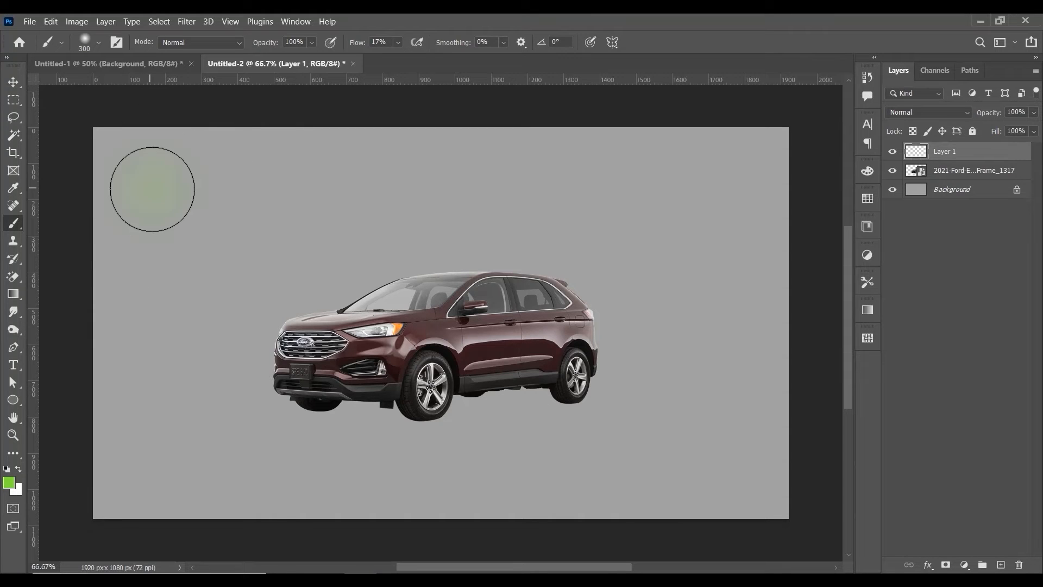
pyautogui.press('[')
pyautogui.press('[')
pyautogui.press('[')
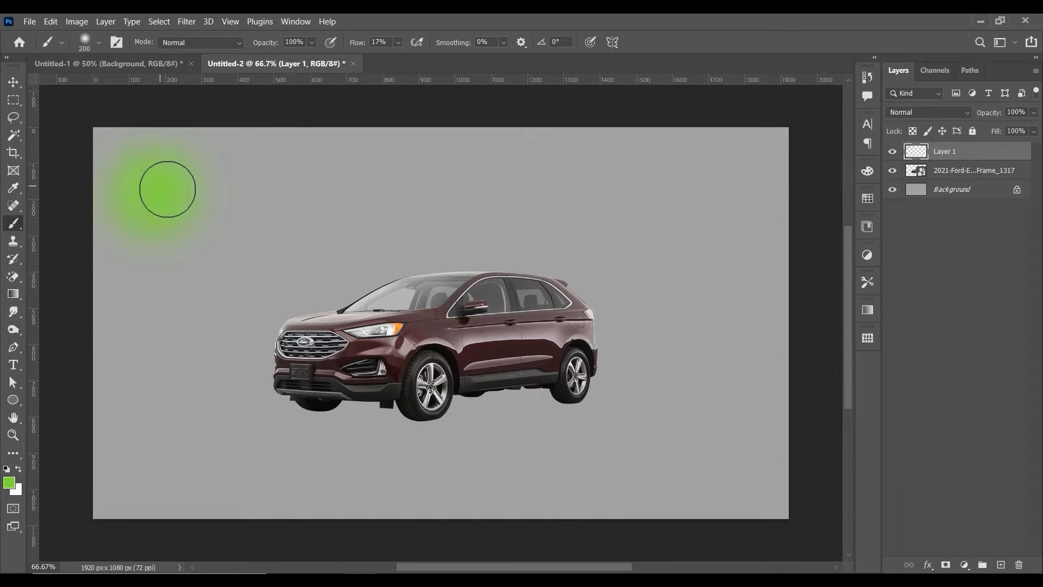
# Paint green light rays from the glow toward the car's front, hood and roof with a 30 px brush
pyautogui.press('[')
pyautogui.press('[')
pyautogui.press('[')
pyautogui.press('[')
pyautogui.press('[')
pyautogui.press('[')
pyautogui.moveTo(188, 174); pyautogui.dragTo(448, 265)
pyautogui.moveTo(203, 179); pyautogui.dragTo(483, 275)
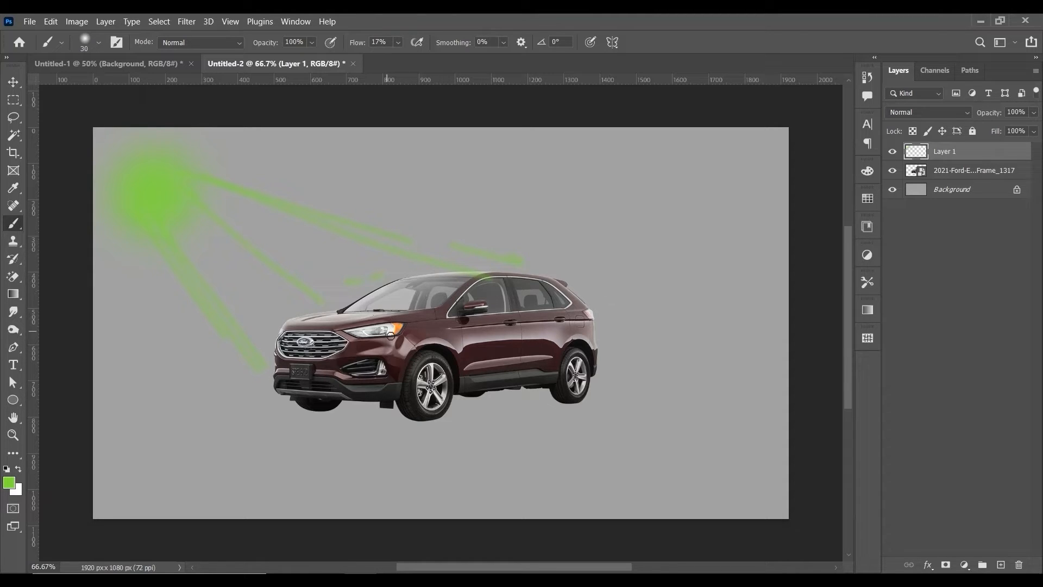
pyautogui.moveTo(419, 310); pyautogui.dragTo(383, 318)
# With the Background layer active and default colors set, draw a closed four-point Pen path joining the bottoms of the car's wheels
pyautogui.click(934, 191)
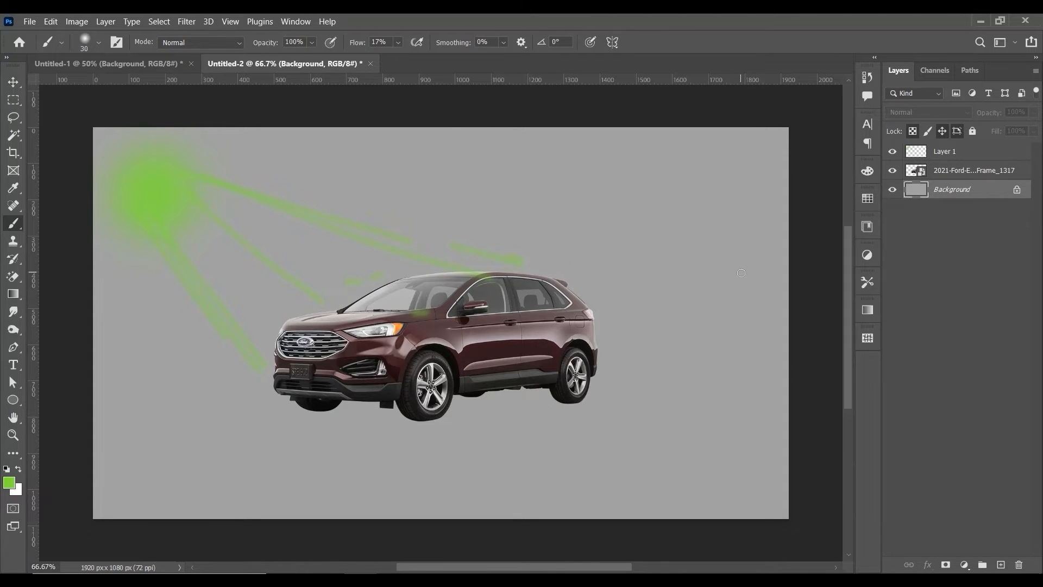
pyautogui.hotkey('ctrl', '+')
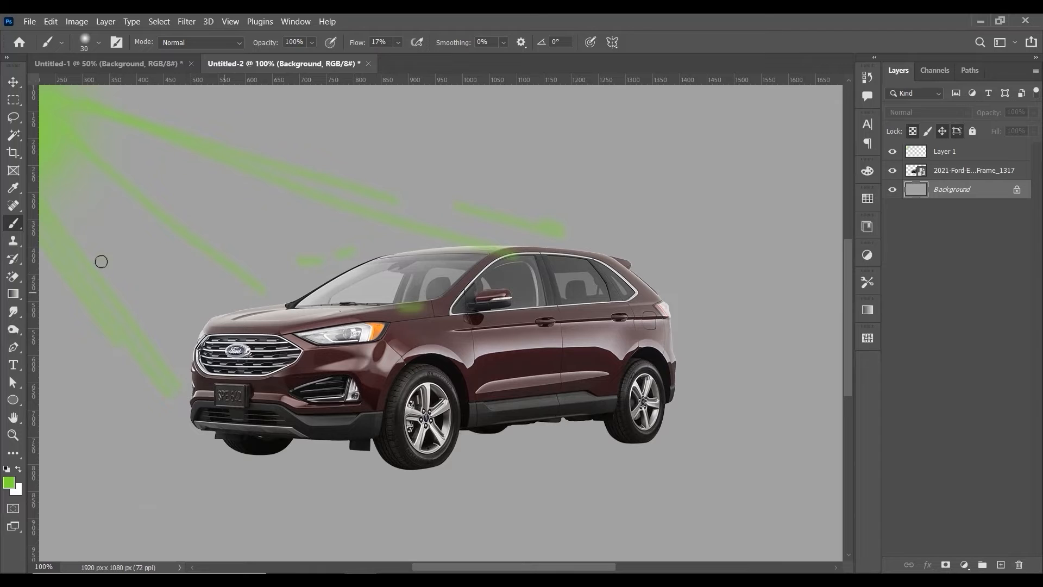
pyautogui.click(7, 468)
pyautogui.click(13, 365)
pyautogui.click(14, 347)
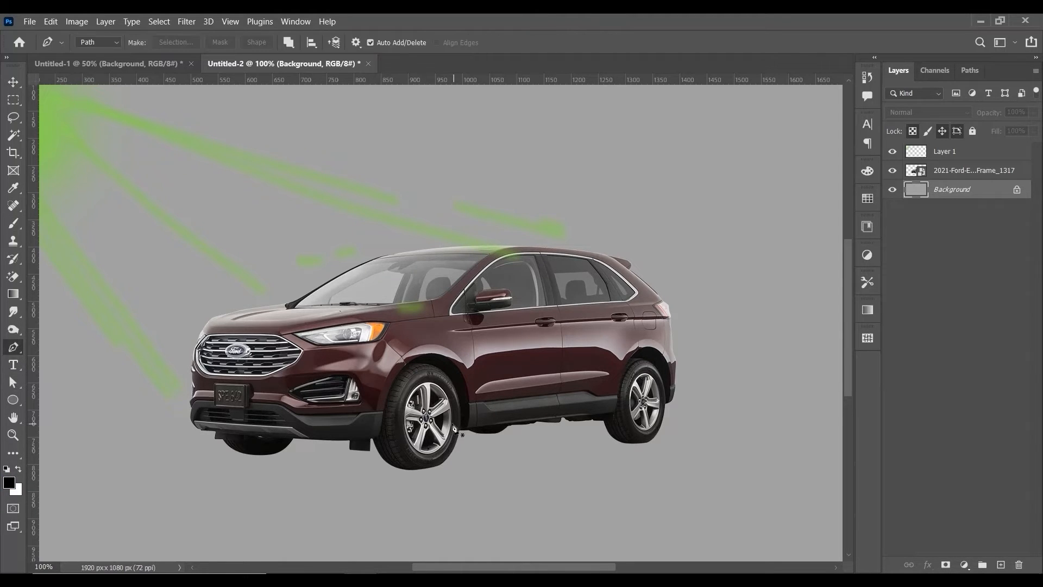
pyautogui.hotkey('ctrl', '-')
pyautogui.hotkey('ctrl', '+')
pyautogui.moveTo(367, 418); pyautogui.dragTo(416, 338)
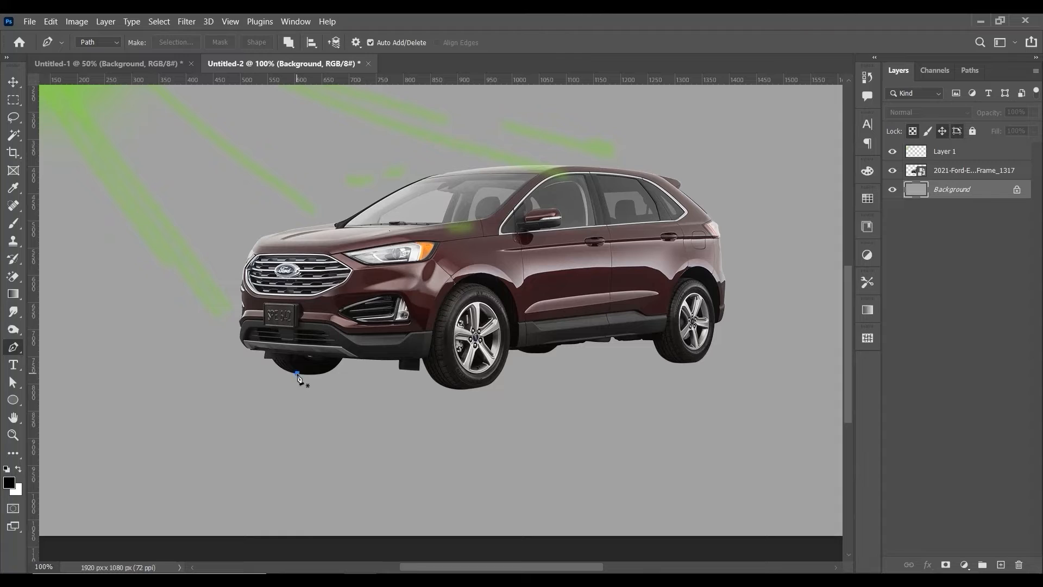
pyautogui.click(297, 374)
pyautogui.click(363, 380)
pyautogui.click(455, 388)
pyautogui.click(698, 361)
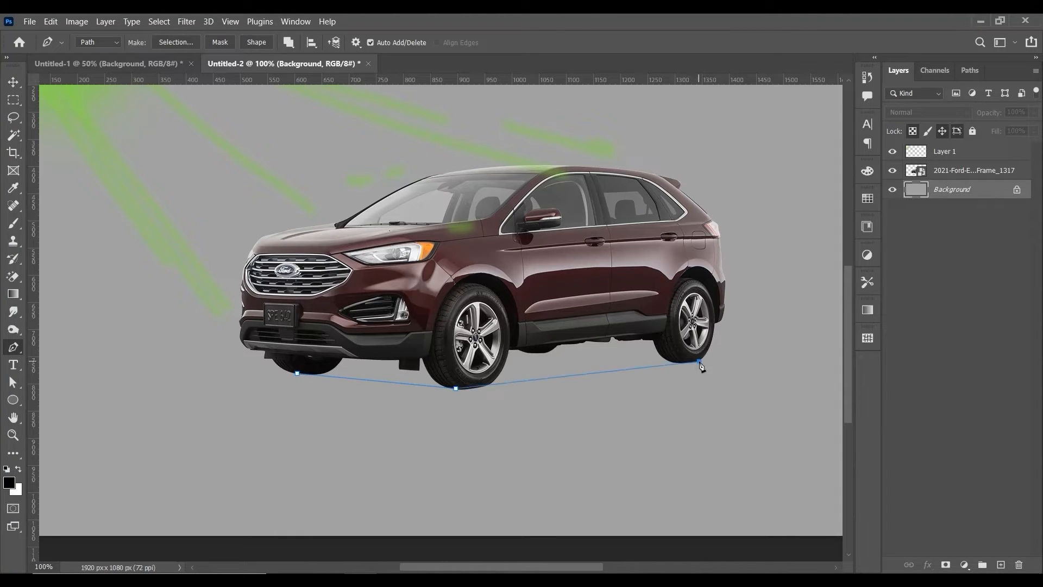
pyautogui.click(554, 349)
pyautogui.click(297, 373)
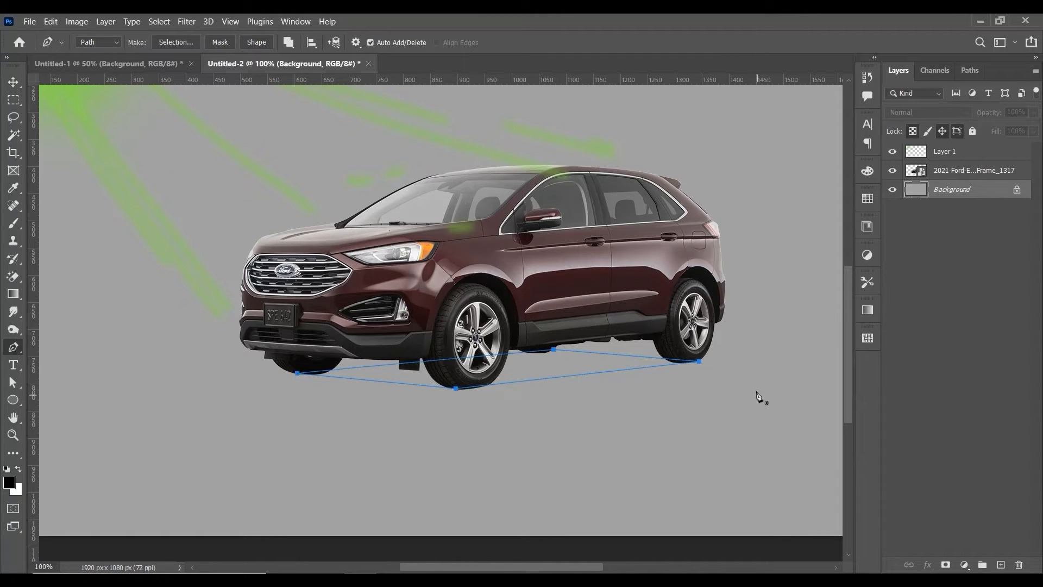
# Convert the path to a selection, fill it with black on a new layer above the Background, and deselect
pyautogui.hotkey('ctrl', 'Return')
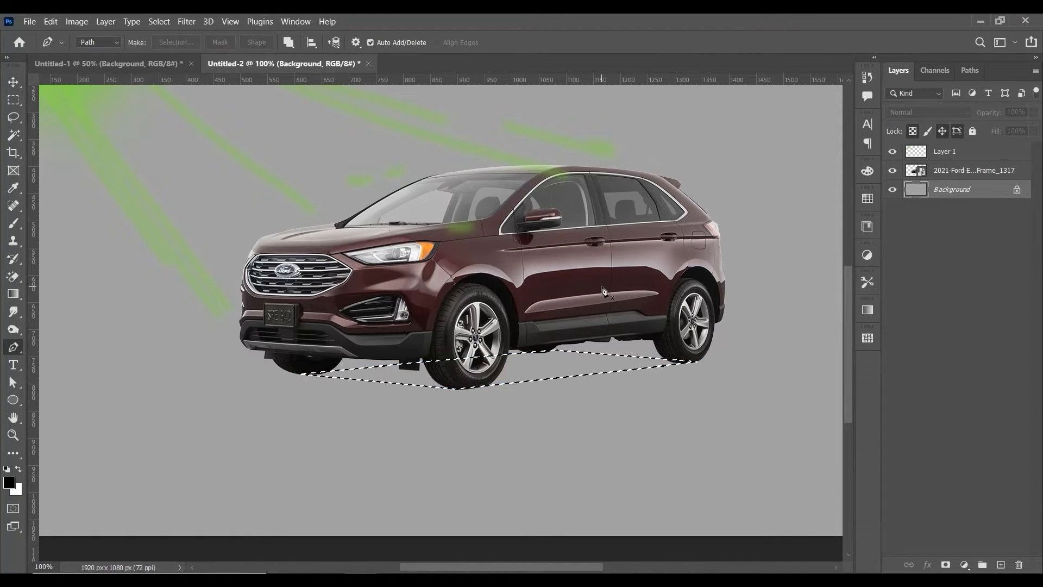
pyautogui.hotkey('ctrl', '-')
pyautogui.hotkey('ctrl', '-')
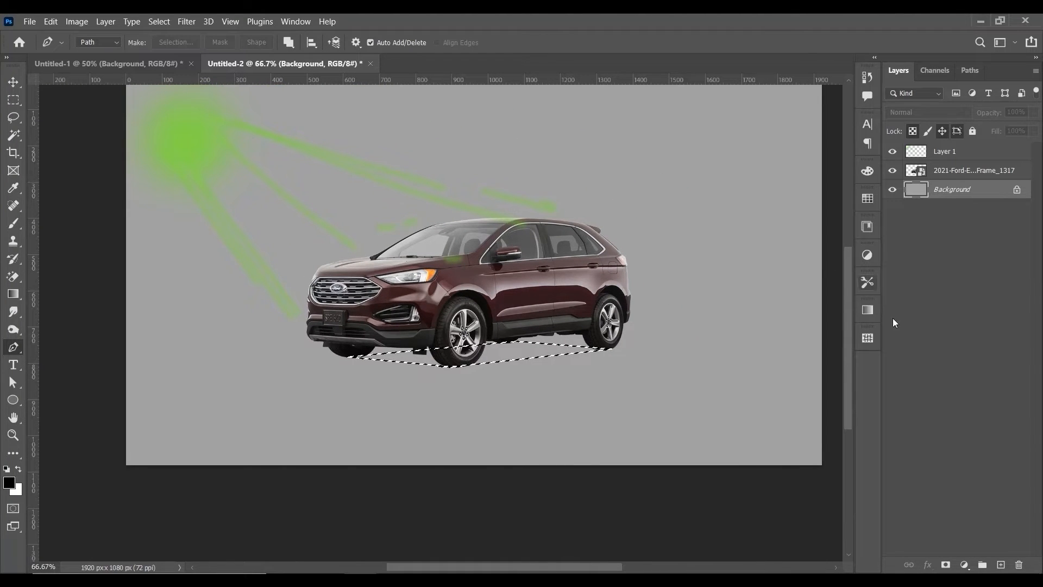
pyautogui.click(1009, 567)
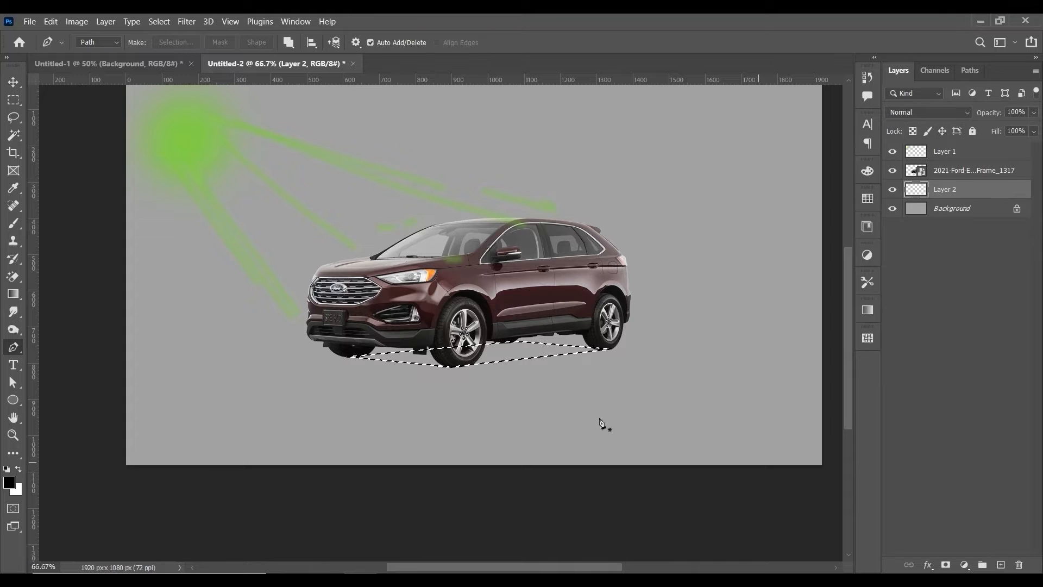
pyautogui.hotkey('alt', 'BackSpace')
pyautogui.hotkey('ctrl', 'd')
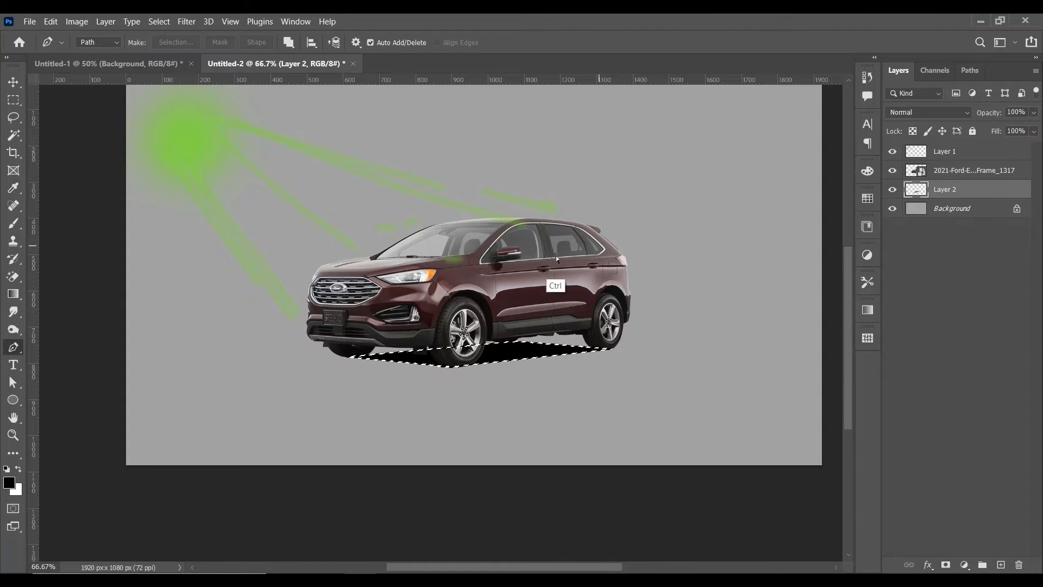
pyautogui.hotkey('ctrl', '+')
pyautogui.hotkey('ctrl', '0')
pyautogui.hotkey('ctrl', '-')
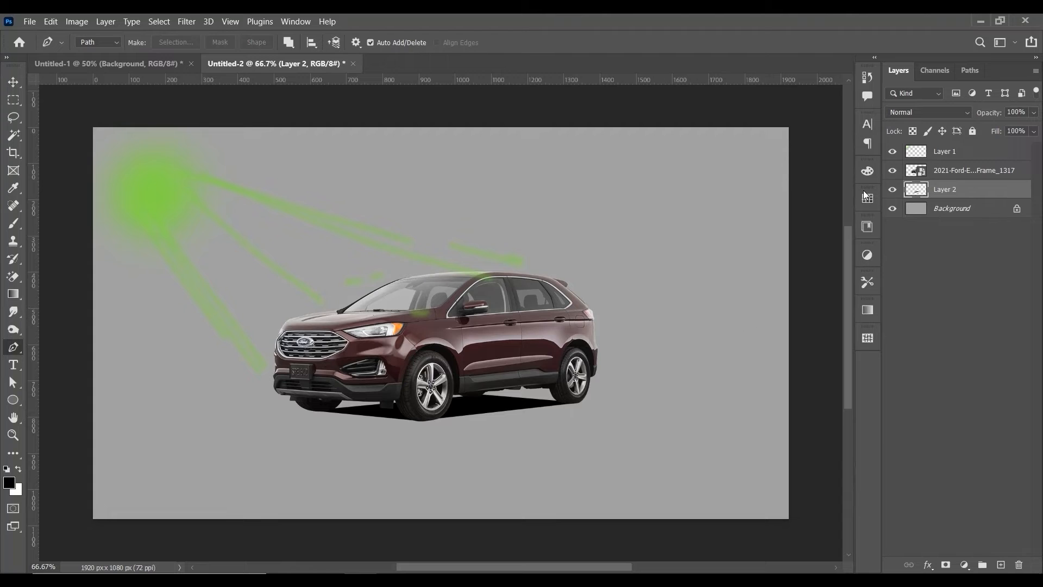
pyautogui.click(892, 191)
pyautogui.click(892, 190)
pyautogui.hotkey('ctrl', '+')
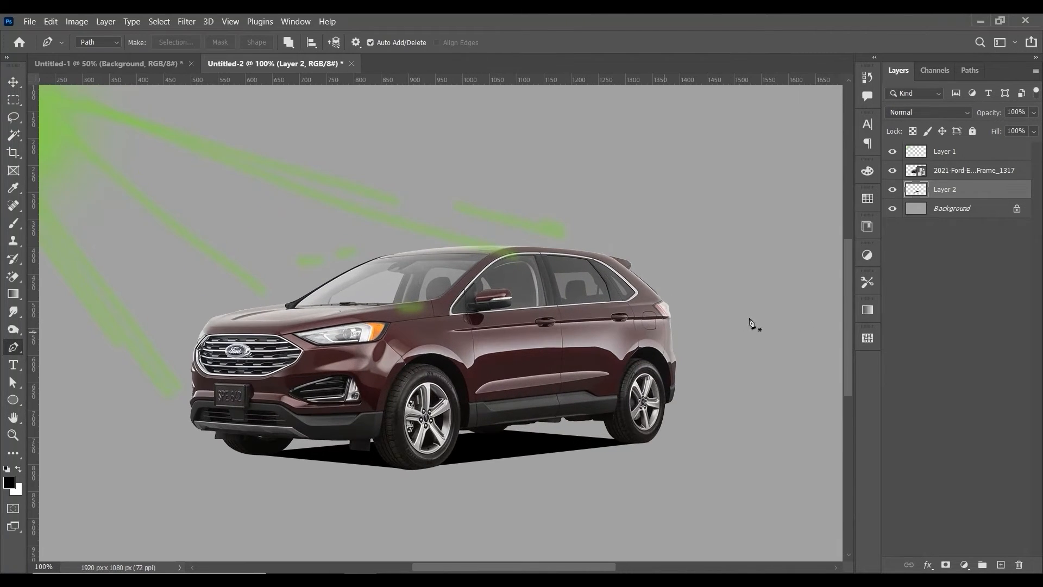
# Convert Layer 2 to a Smart Object and apply a Gaussian Blur with a 2.2 px radius
pyautogui.click(187, 22)
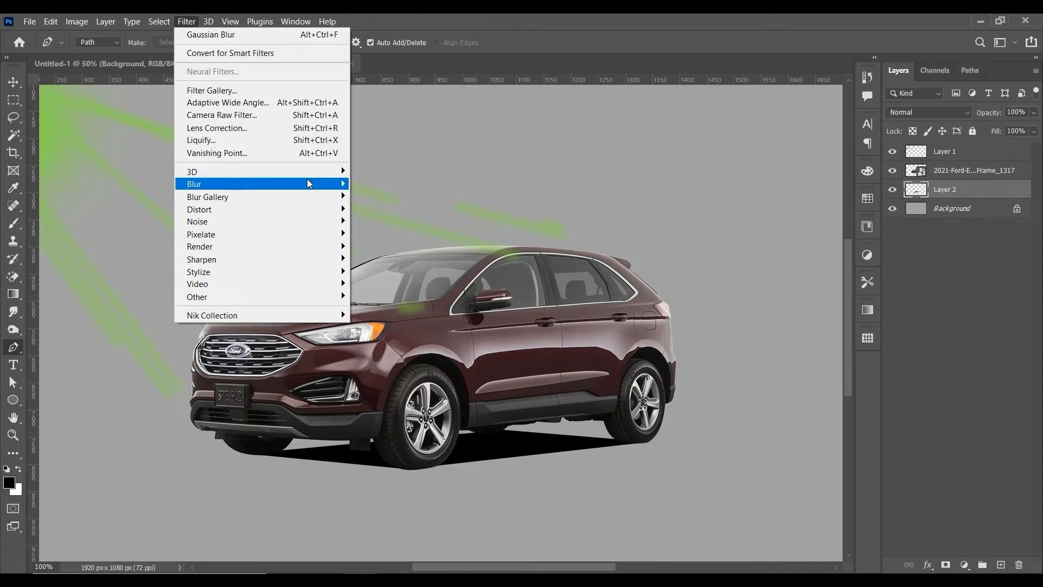
pyautogui.click(459, 16)
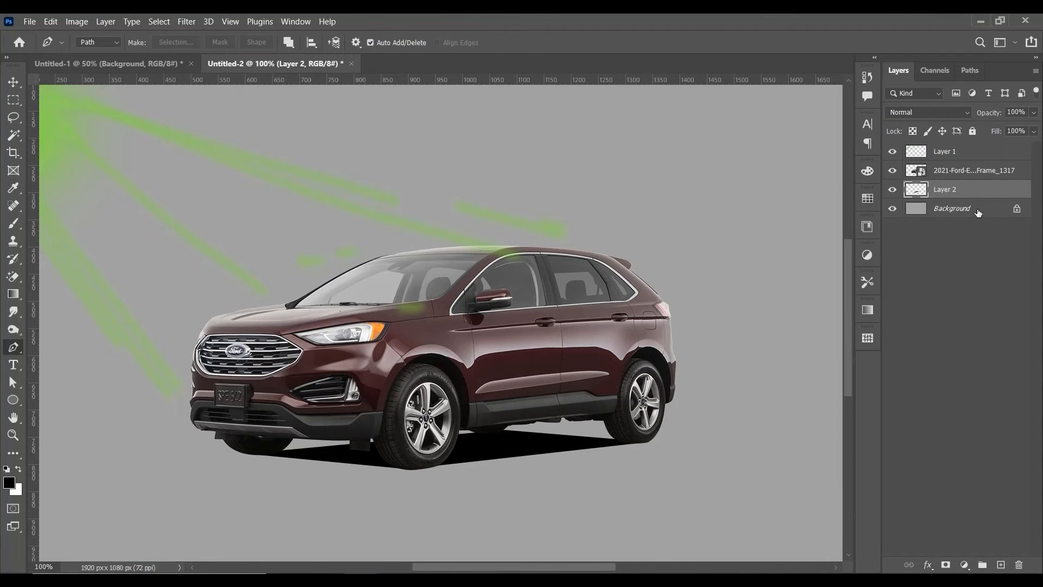
pyautogui.rightClick(984, 189)
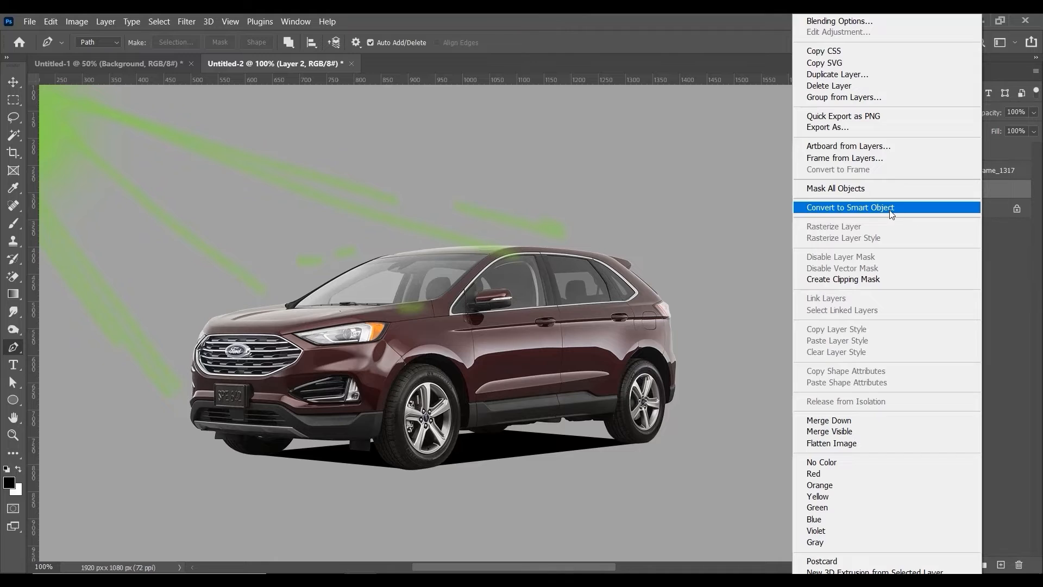
pyautogui.click(902, 207)
pyautogui.click(190, 20)
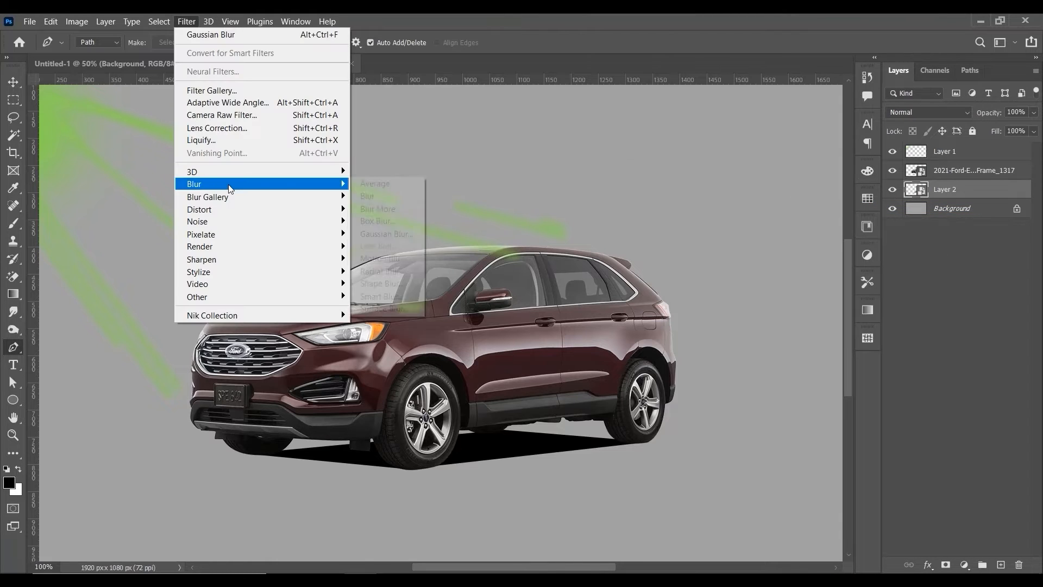
pyautogui.moveTo(234, 185)
pyautogui.click(383, 234)
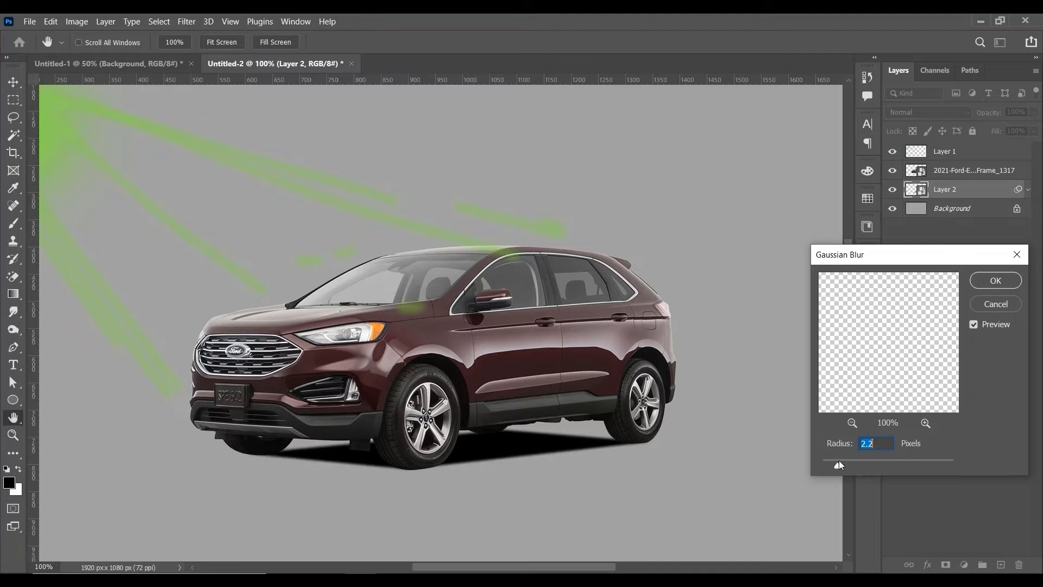
pyautogui.click(995, 281)
pyautogui.press('p')
# Apply a Motion Blur smart filter to Layer 2 at an angle of 4° with a shortened blur distance
pyautogui.click(185, 21)
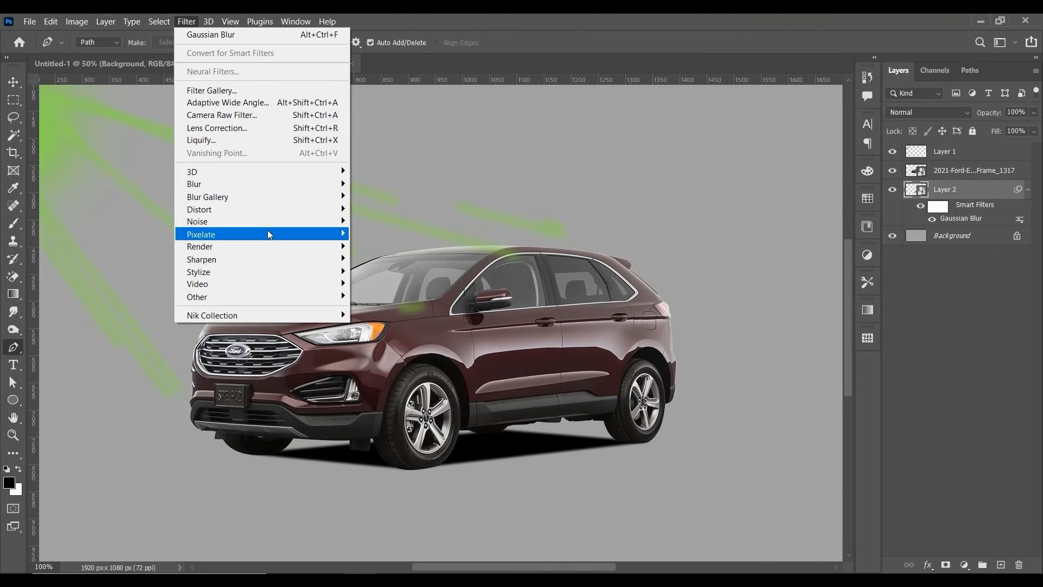
pyautogui.moveTo(276, 183)
pyautogui.click(397, 259)
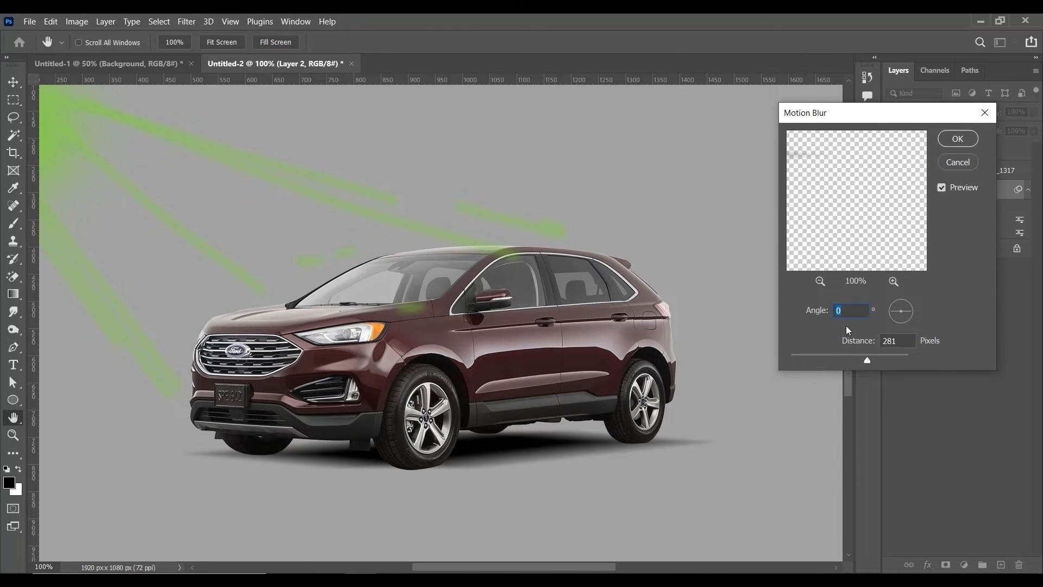
pyautogui.write('5')
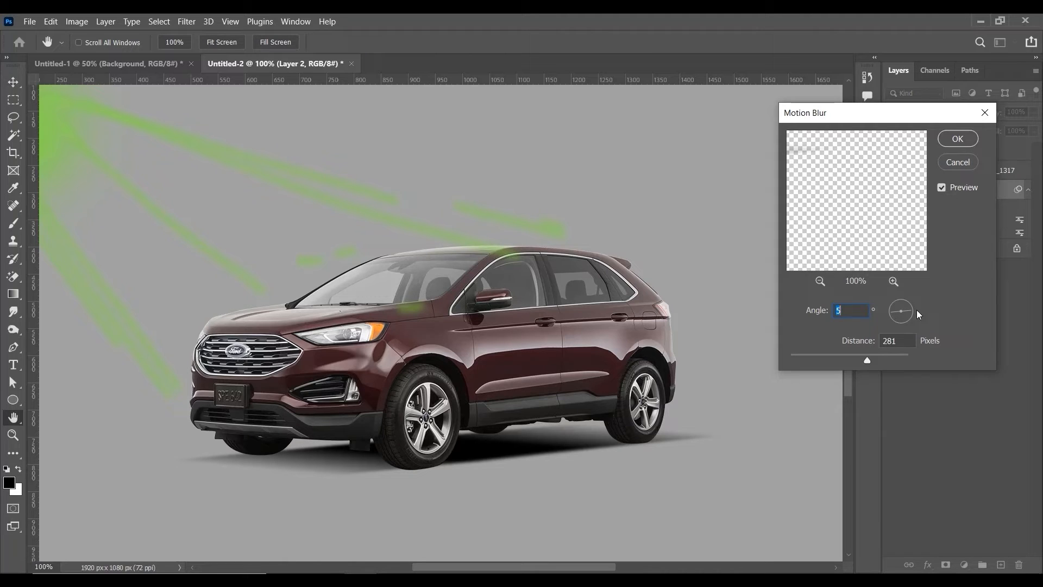
pyautogui.write('9')
pyautogui.press('Up')
pyautogui.press('BackSpace')
pyautogui.write('4')
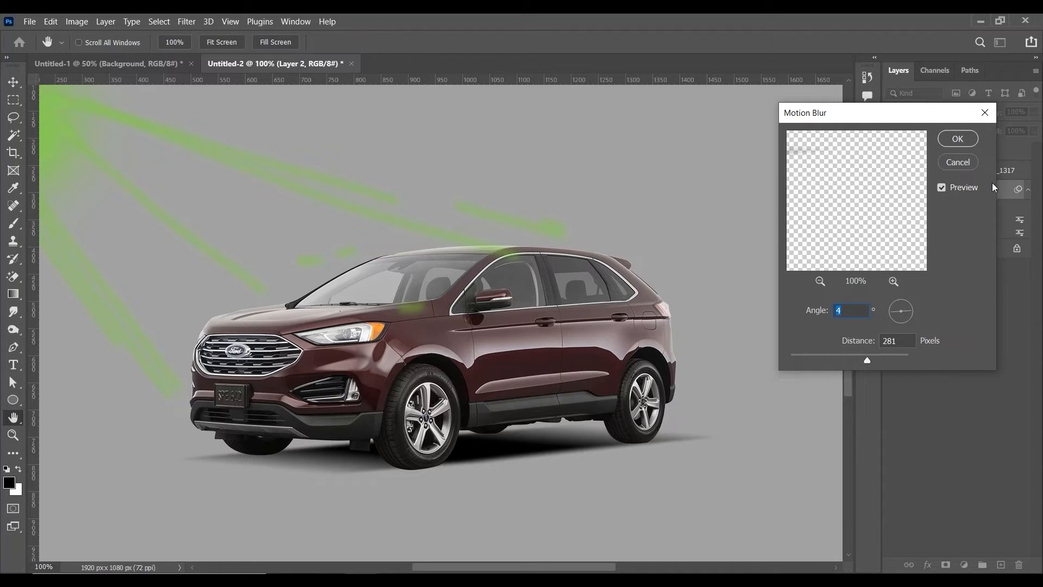
pyautogui.moveTo(851, 360)
pyautogui.mouseDown()
pyautogui.moveTo(811, 358)
pyautogui.moveTo(853, 359)
pyautogui.mouseUp()
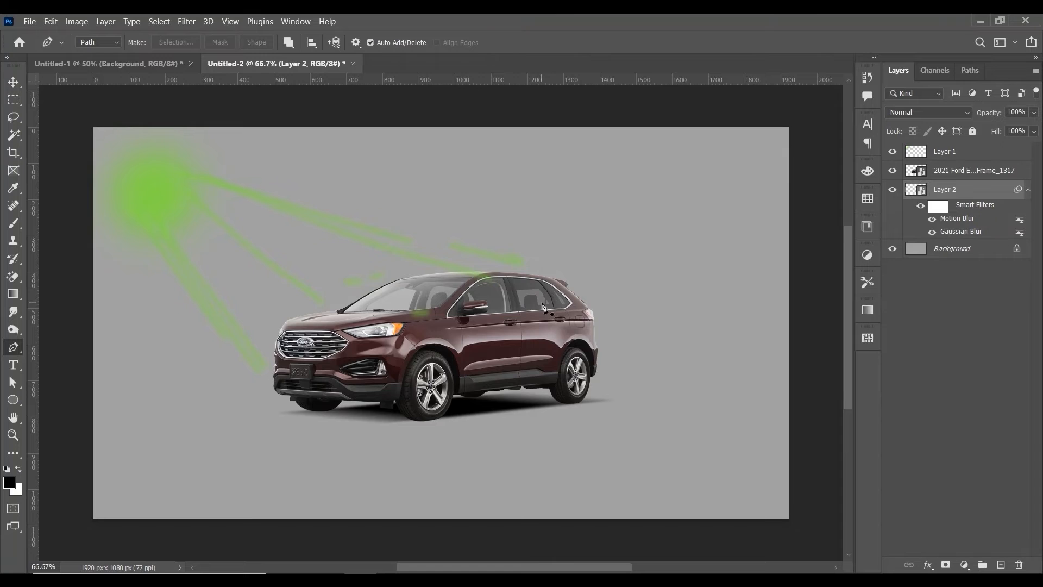
# Add a layer mask to the car's shadow on Layer 2 and swap the foreground and background colors
pyautogui.hotkey('ctrl', '+')
pyautogui.hotkey('ctrl', '-')
pyautogui.hotkey('ctrl', '+')
pyautogui.hotkey('ctrl', '+')
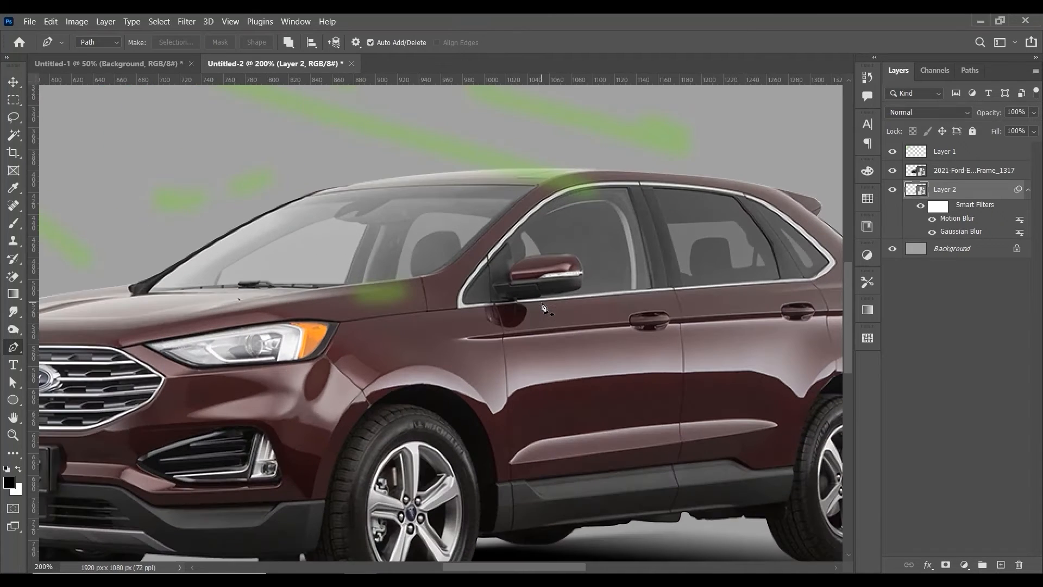
pyautogui.moveTo(654, 393); pyautogui.dragTo(549, 119)
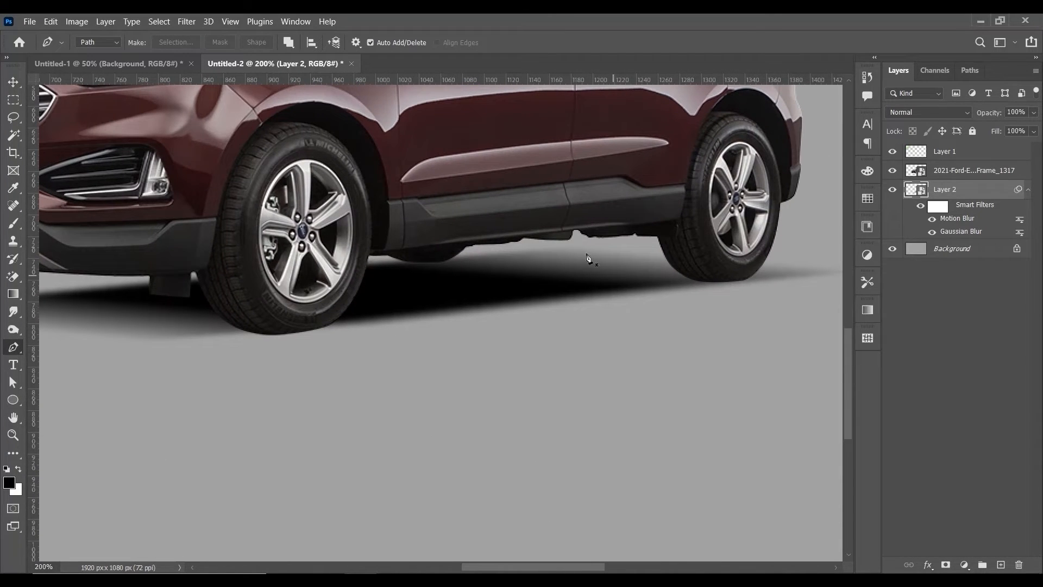
pyautogui.click(13, 82)
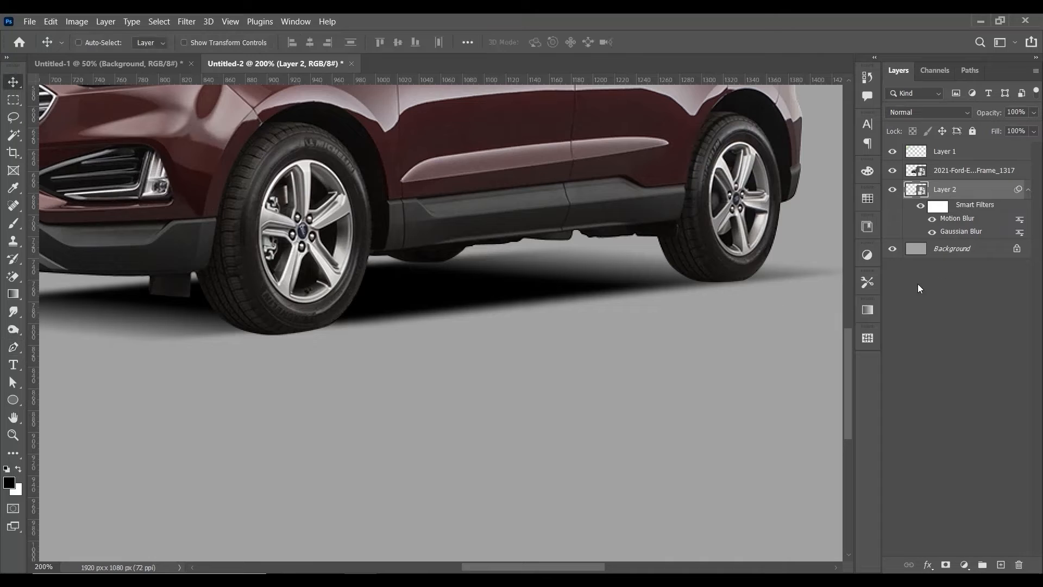
pyautogui.click(946, 564)
pyautogui.press('x')
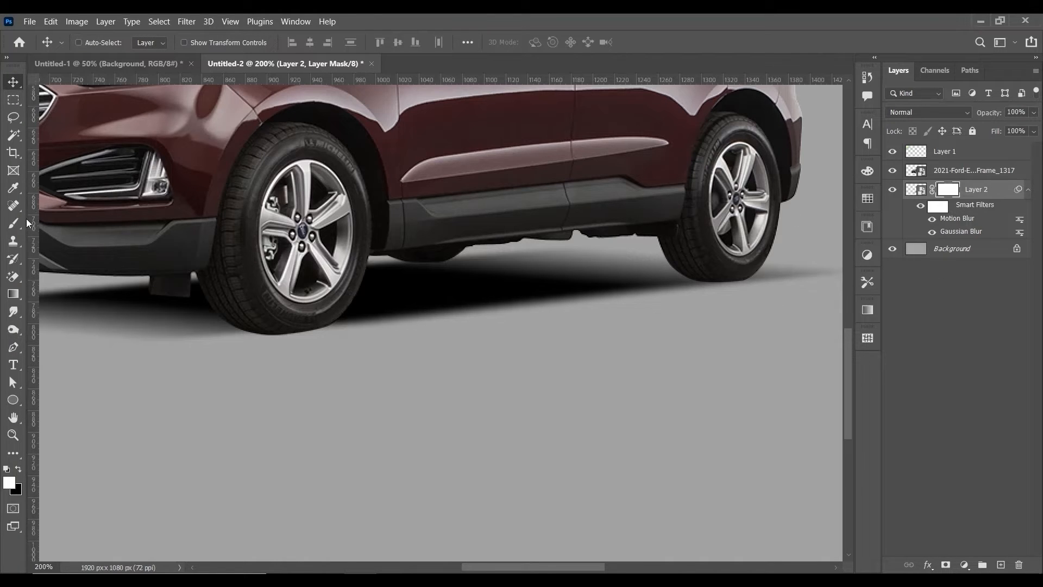
# Paint black on Layer 2's mask with an 80 px soft brush to fade the shadow's lower edge ahead of the rear wheel
pyautogui.click(13, 223)
pyautogui.click(19, 469)
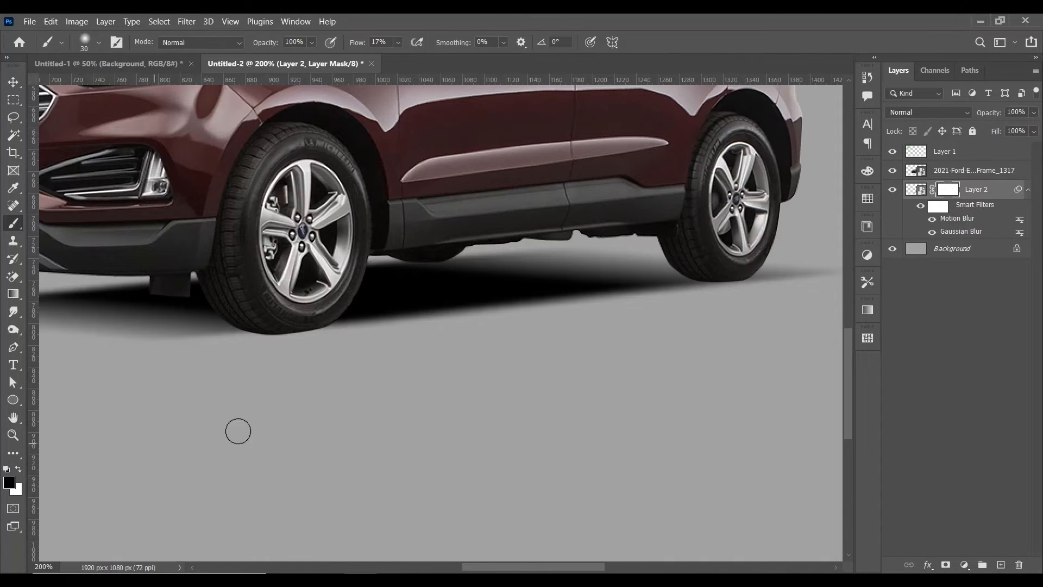
pyautogui.press(']')
pyautogui.press(']')
pyautogui.press(']')
pyautogui.press(']')
pyautogui.press(']')
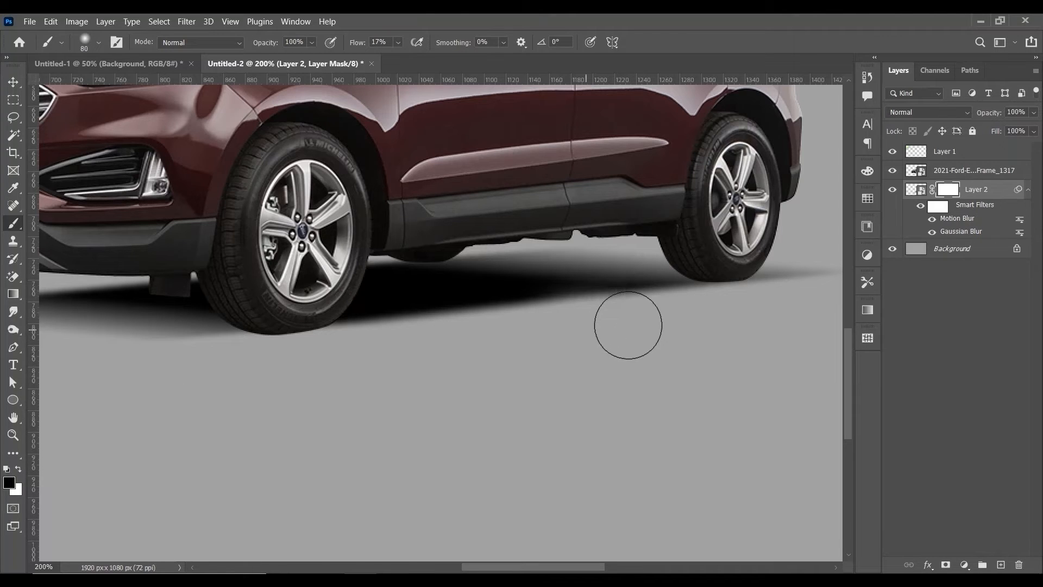
# Set the brush flow to 52% and fade the dark shadow between the wheels with a brush enlarged to 200 px
pyautogui.click(398, 43)
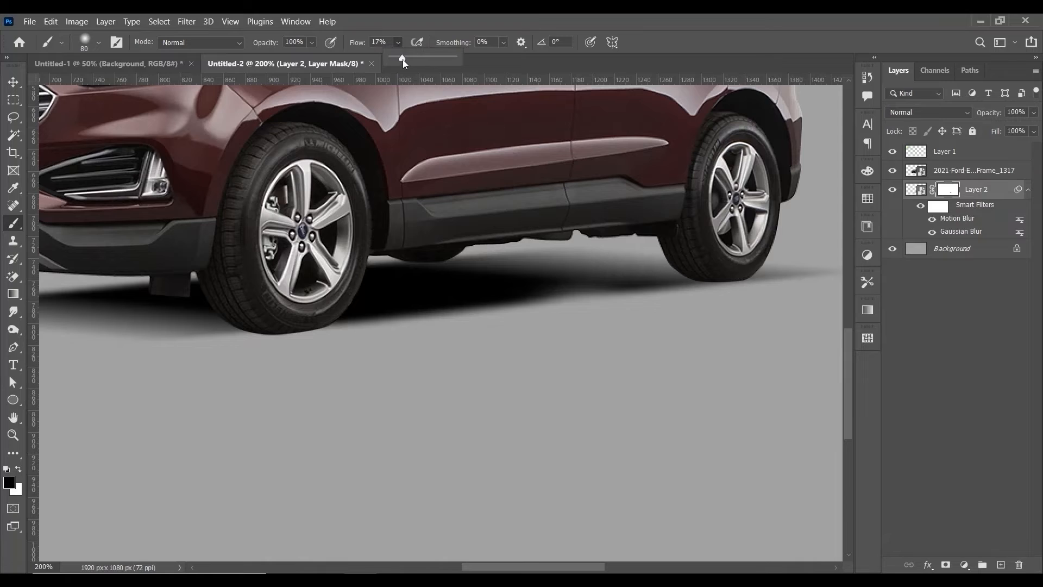
pyautogui.moveTo(423, 61); pyautogui.dragTo(424, 60)
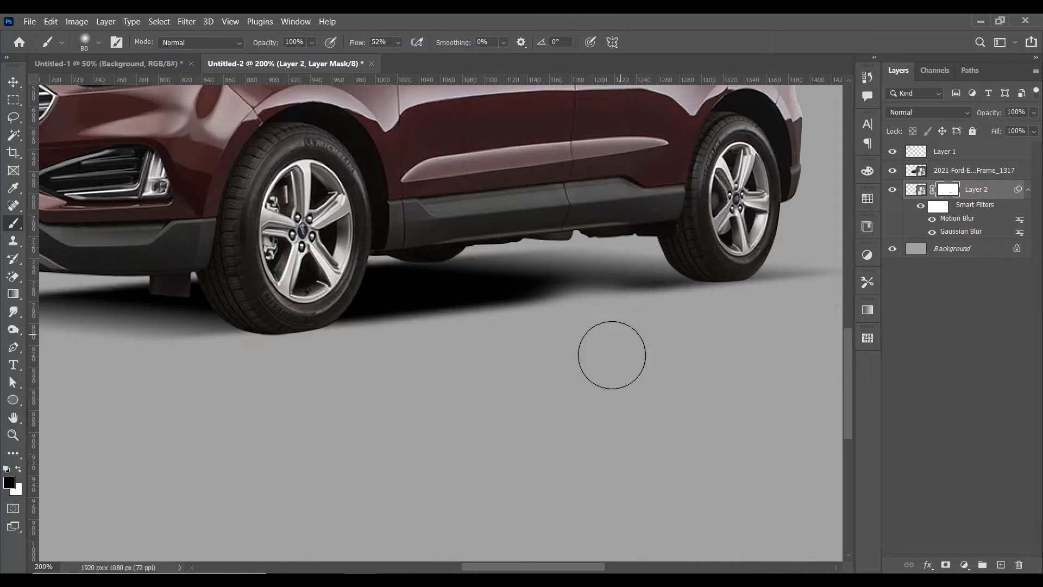
pyautogui.moveTo(538, 354)
pyautogui.mouseDown()
pyautogui.moveTo(459, 343)
pyautogui.moveTo(505, 335)
pyautogui.moveTo(437, 361)
pyautogui.mouseUp()
pyautogui.press(']')
pyautogui.press(']')
pyautogui.press(']')
pyautogui.press(']')
pyautogui.press(']')
pyautogui.press(']')
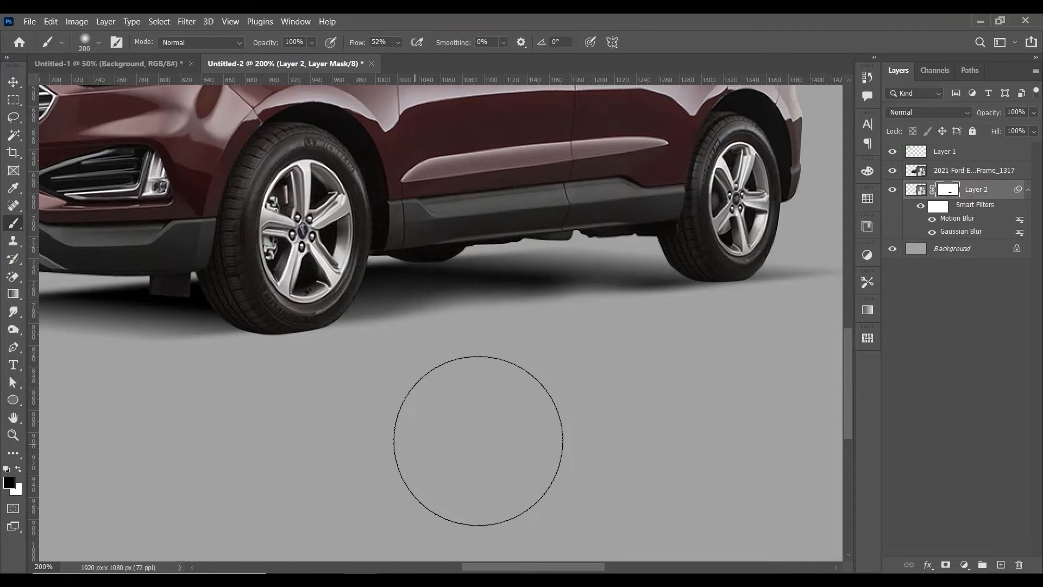
# Reduce the brush to 80 px and mask away the shadow's tail extending behind the rear wheel
pyautogui.hscroll(5, 803, 419)
pyautogui.scroll(1, 761, 353)
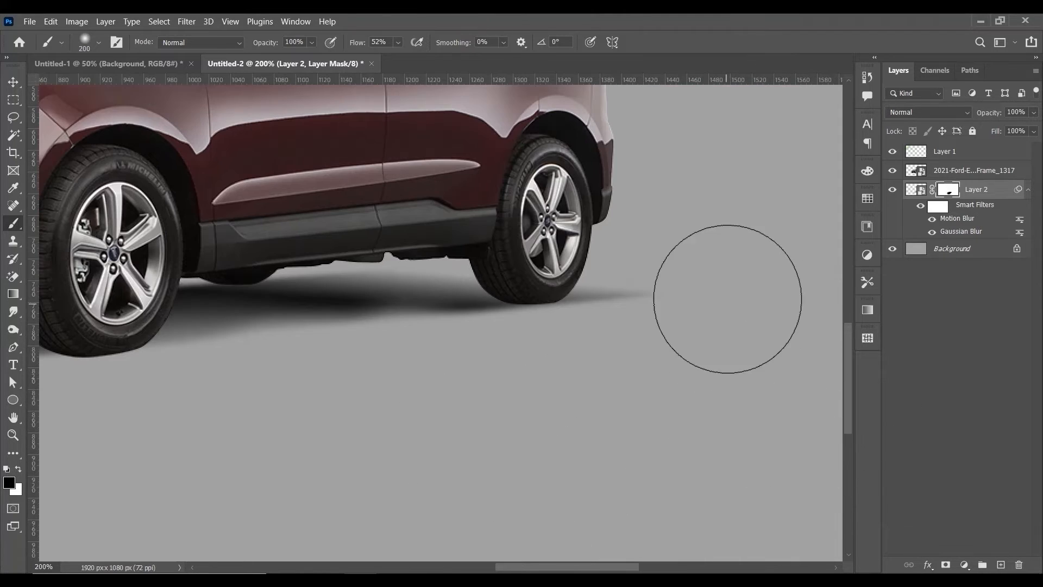
pyautogui.press('[')
pyautogui.press('[')
pyautogui.press('[')
pyautogui.press('[')
pyautogui.press('[')
pyautogui.press('[')
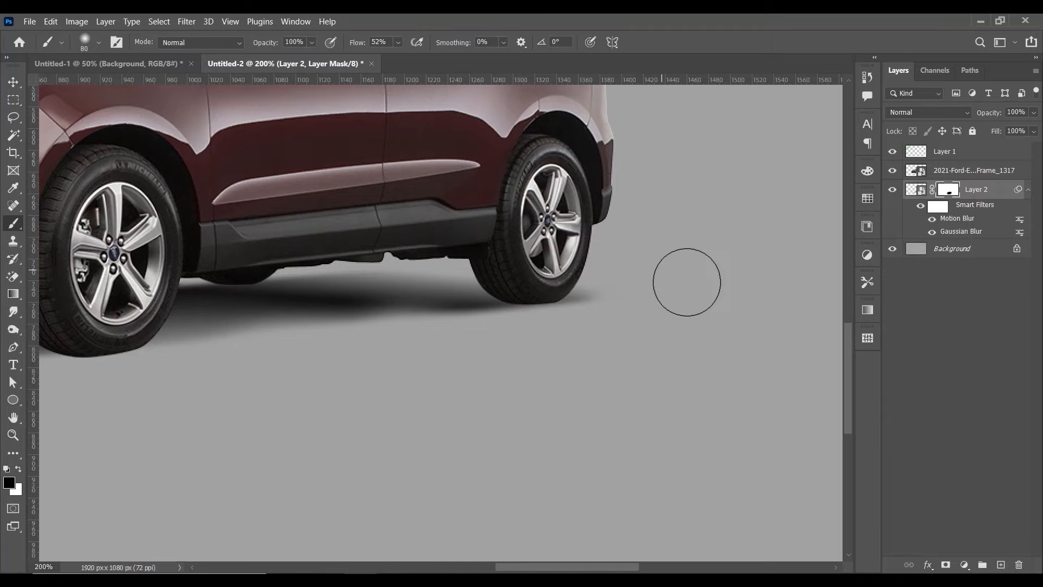
# Fade the shadow's front end near the front bumper on Layer 2's mask with the 80 px brush
pyautogui.moveTo(333, 226); pyautogui.dragTo(520, 220)
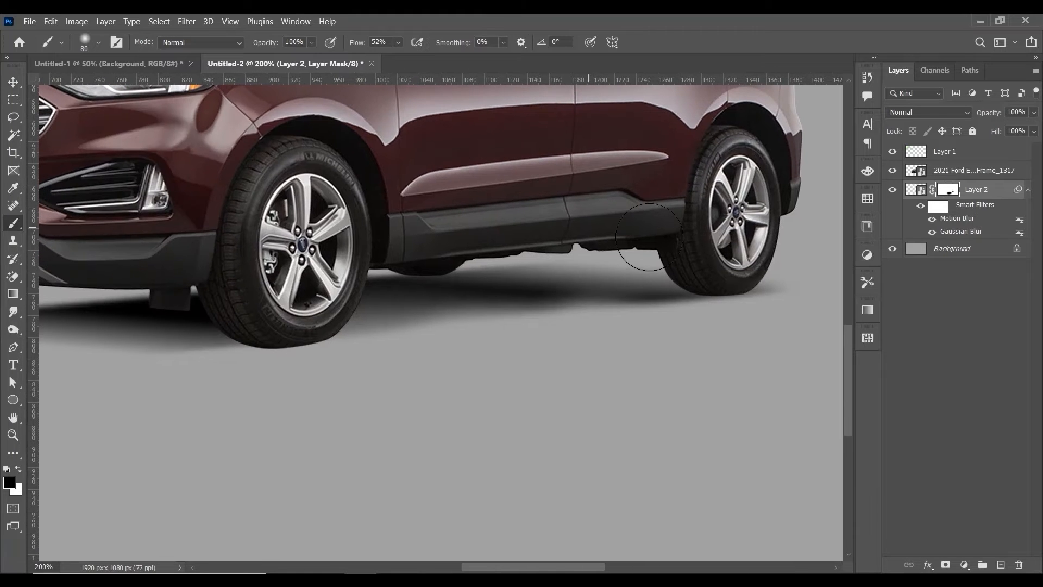
pyautogui.hscroll(-5, 380, 234)
pyautogui.scroll(-1, 307, 228)
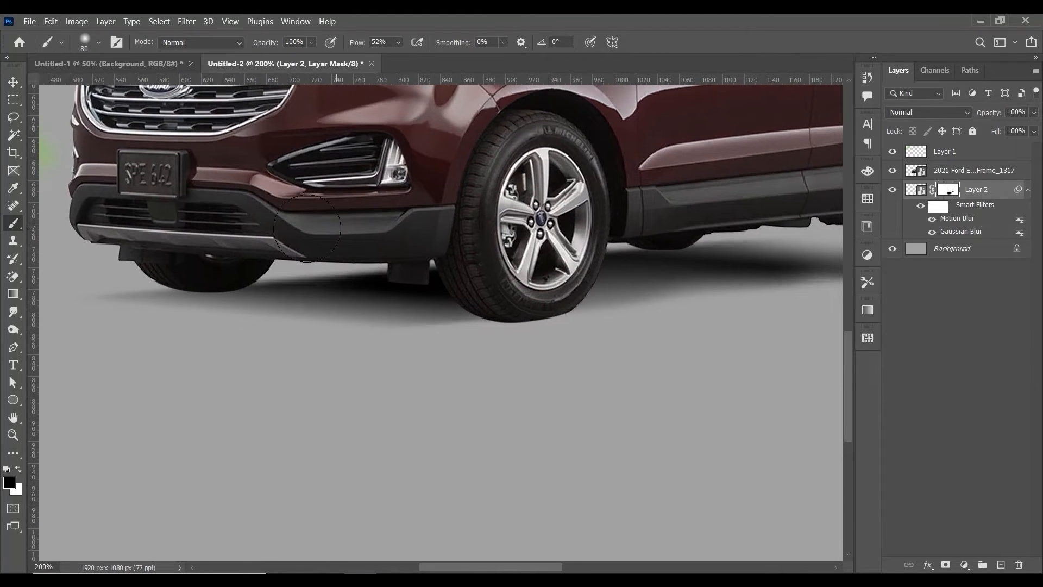
pyautogui.hotkey('ctrl', '0')
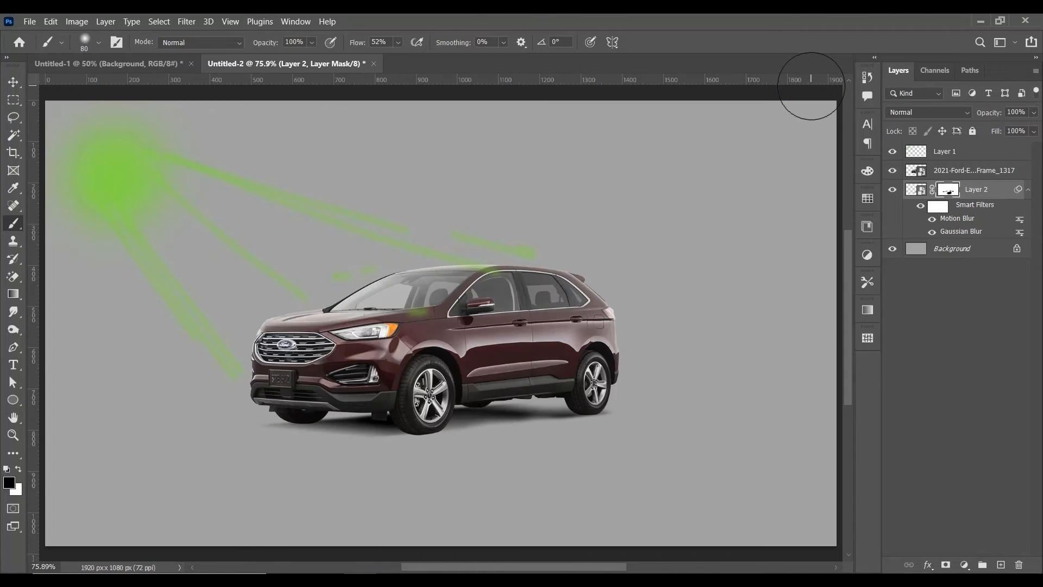
pyautogui.hotkey('ctrl', '1')
pyautogui.moveTo(567, 419); pyautogui.dragTo(471, 330)
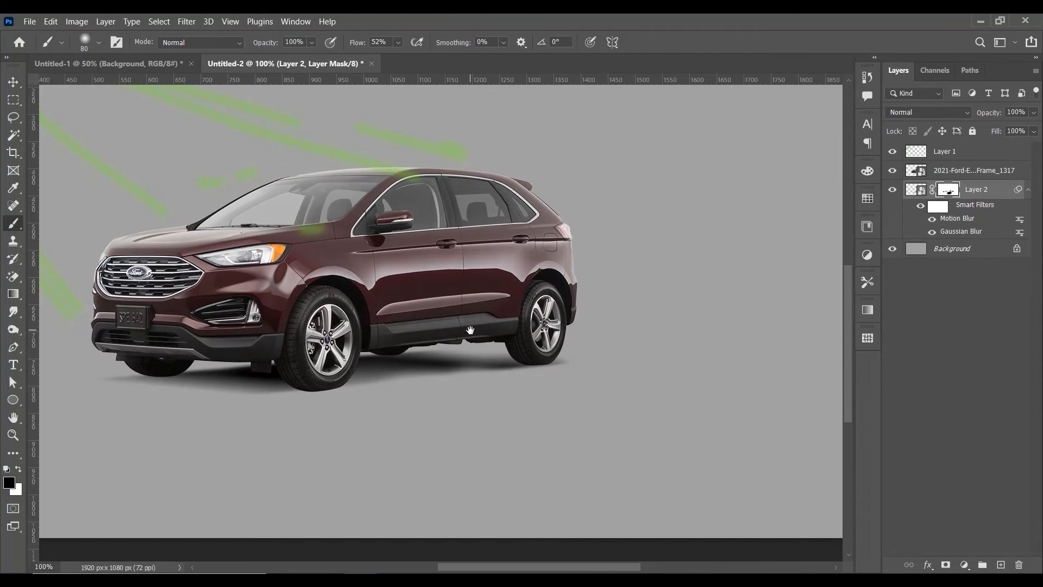
pyautogui.scroll(1, 471, 330)
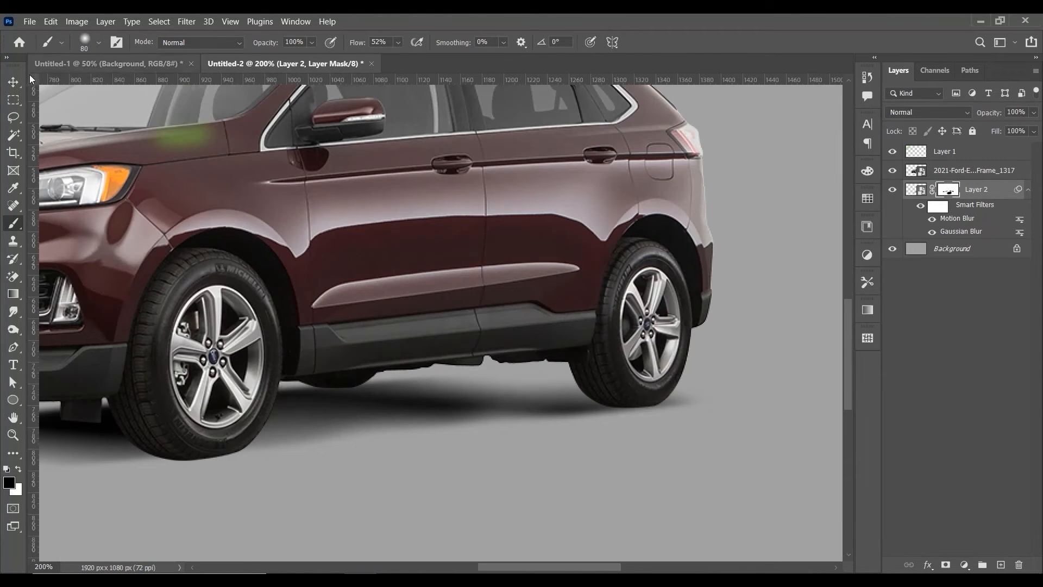
# Create a new empty layer above the Layer 2 shadow, beneath the car layer
pyautogui.press('v')
pyautogui.moveTo(305, 391); pyautogui.dragTo(474, 267)
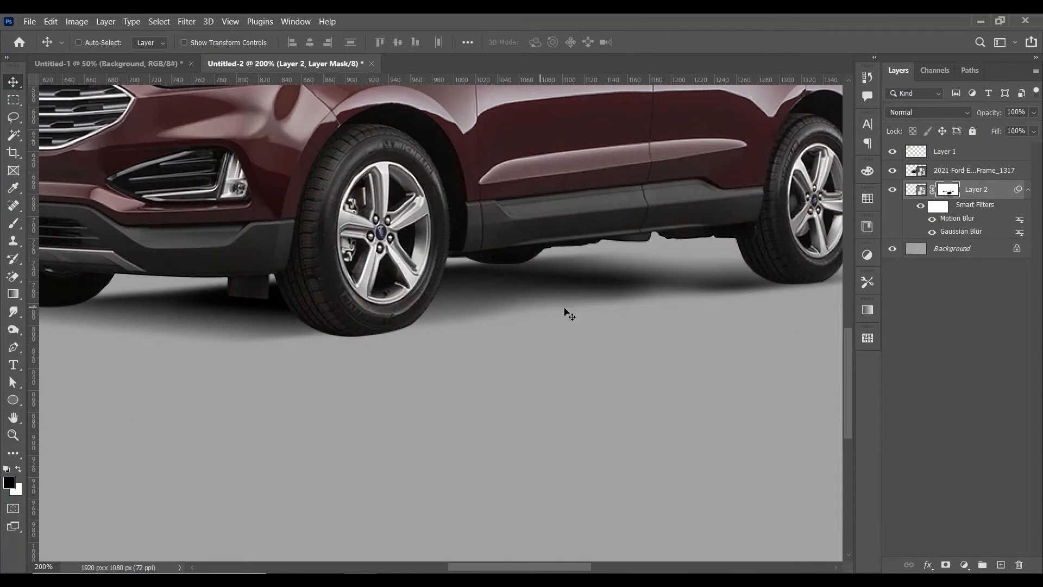
pyautogui.click(1001, 565)
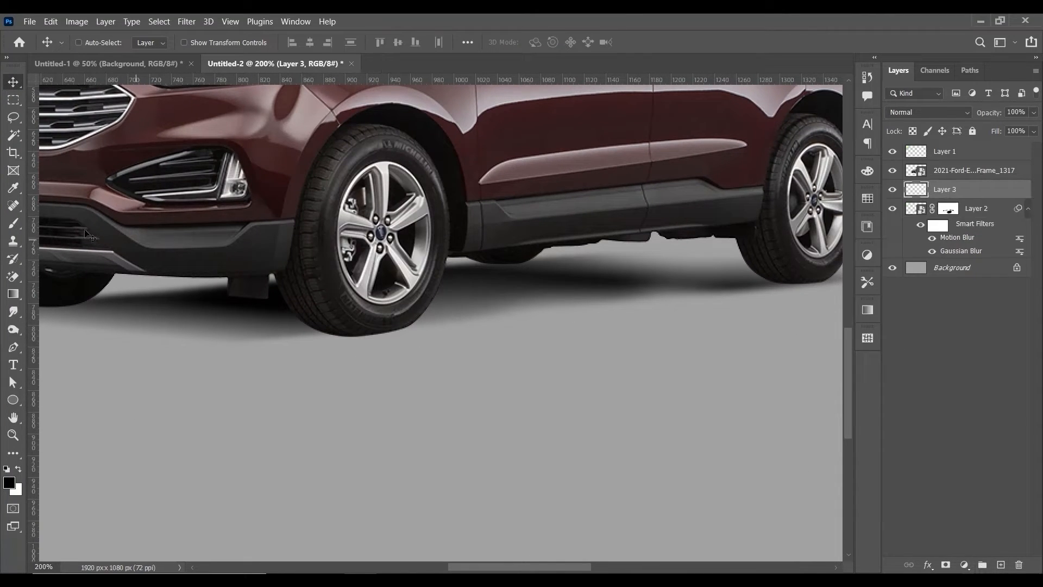
# Flatten the 80 px soft brush tip into a thin horizontal ellipse and set its flow to 100%
pyautogui.press('b')
pyautogui.rightClick(570, 249)
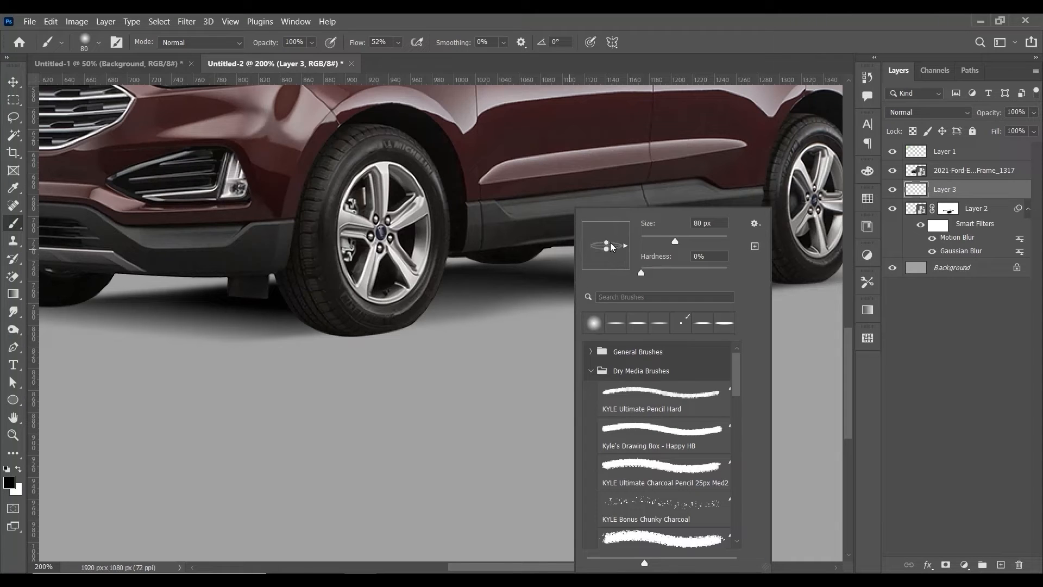
pyautogui.moveTo(613, 254); pyautogui.dragTo(607, 247)
pyautogui.press('Return')
pyautogui.rightClick(446, 364)
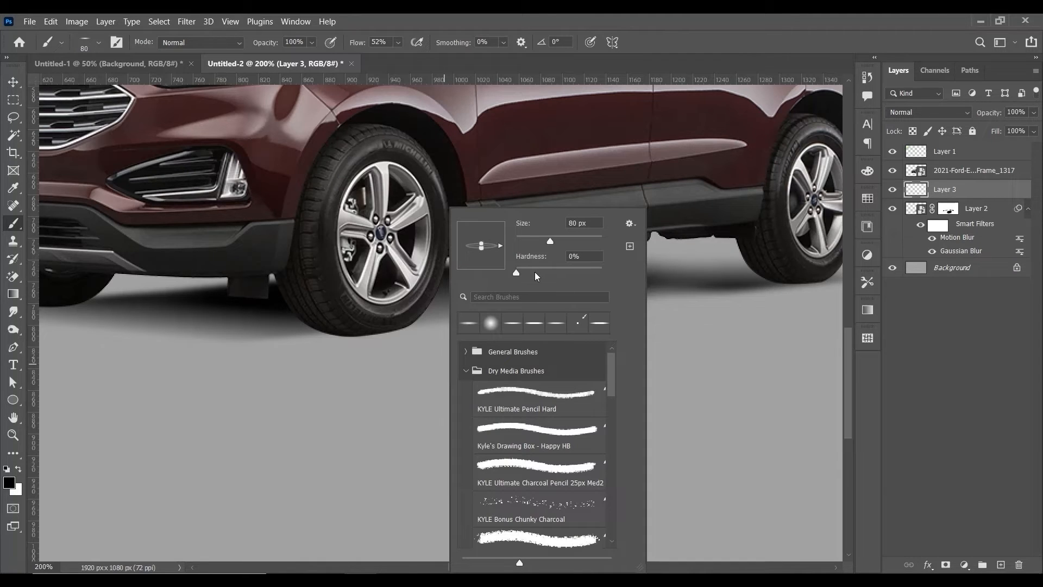
pyautogui.press('Return')
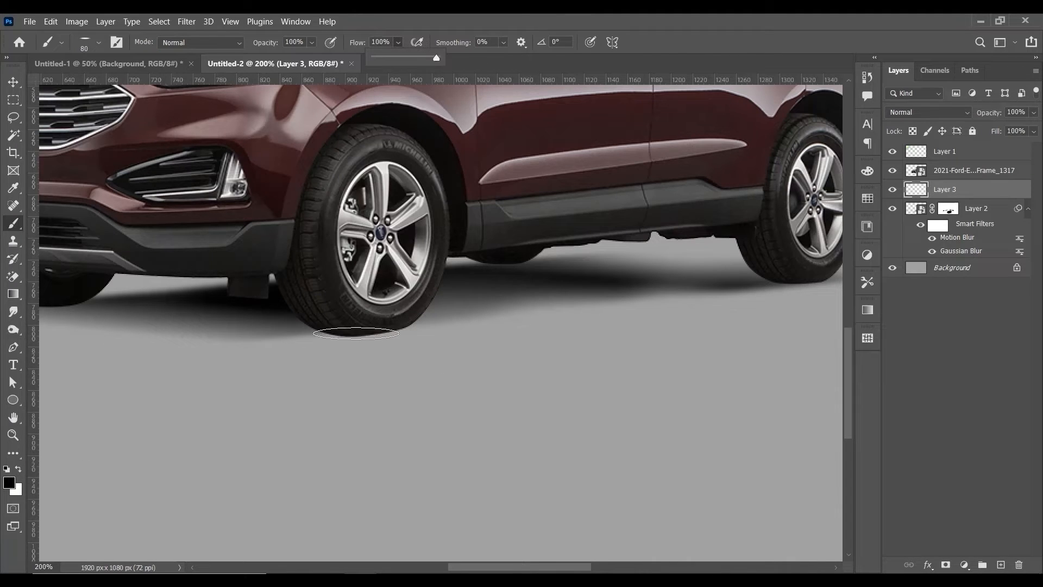
# Dab a flat black contact shadow under the near front wheel on Layer 3, enlarging the elliptical brush to 175 px
pyautogui.click(357, 332)
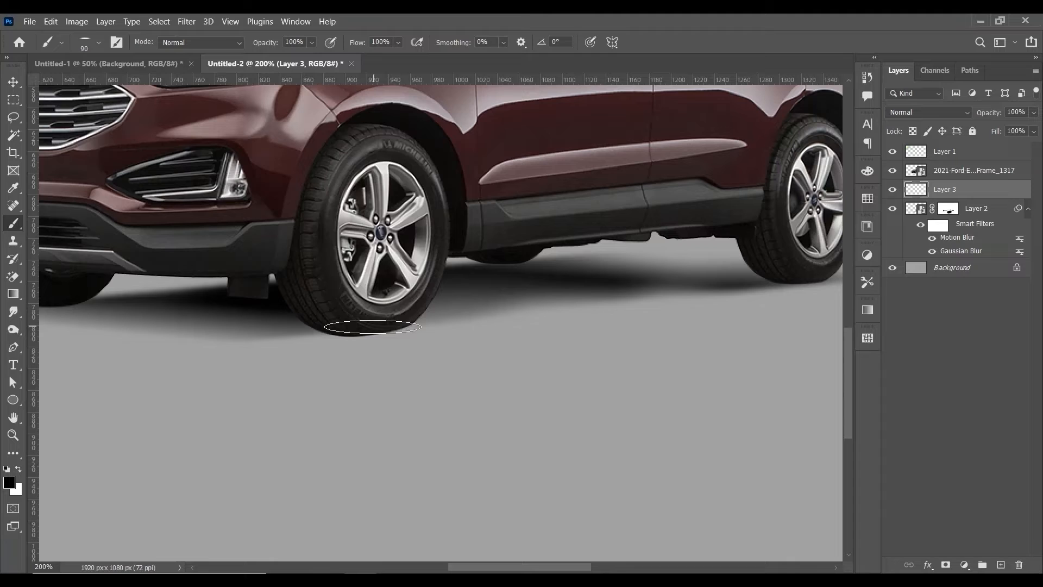
pyautogui.press(']')
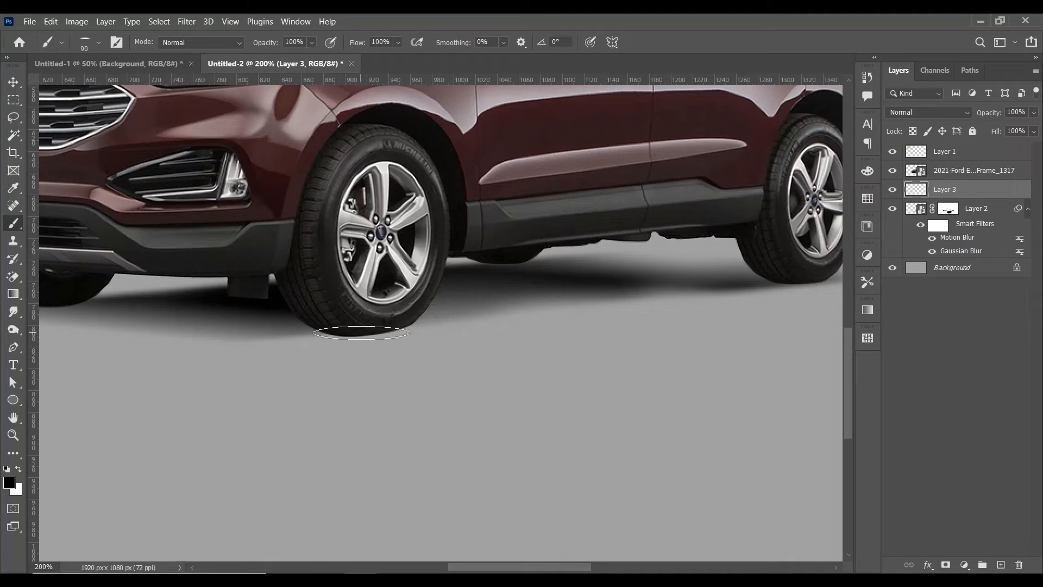
pyautogui.click(361, 331)
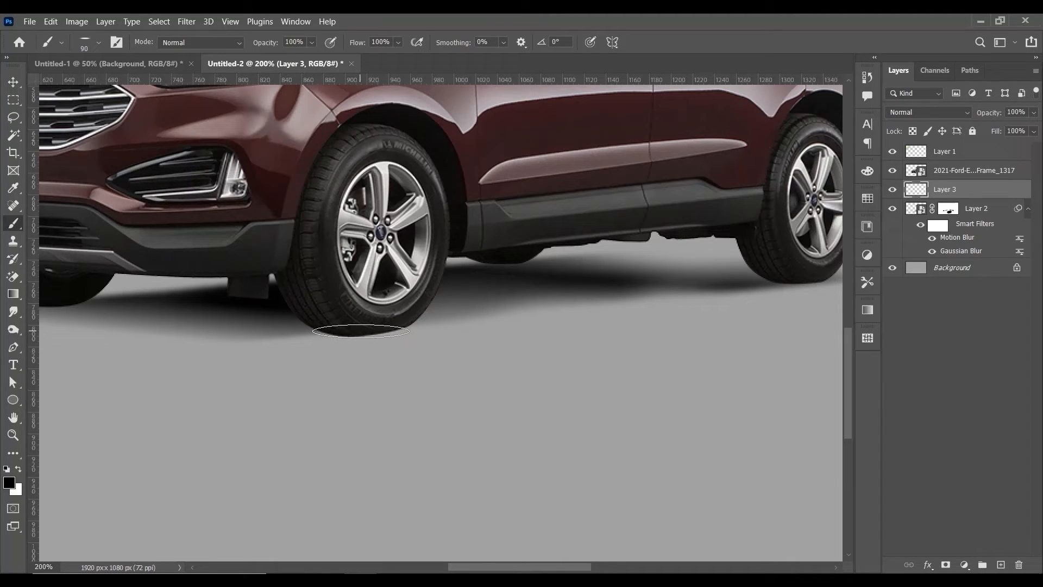
pyautogui.press(']')
pyautogui.press(']')
pyautogui.press(']')
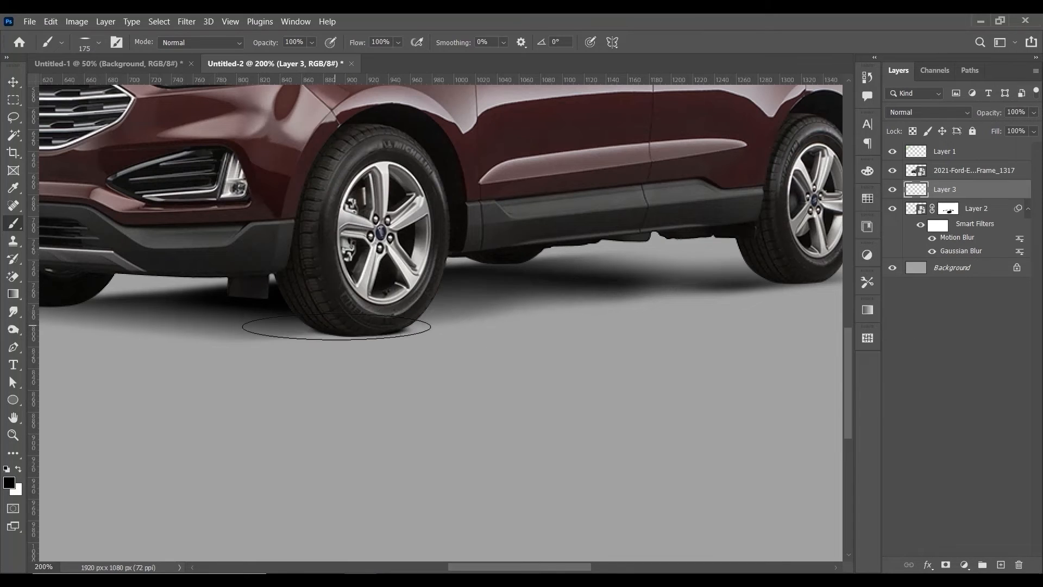
pyautogui.click(343, 327)
pyautogui.hotkey('ctrl', 'z')
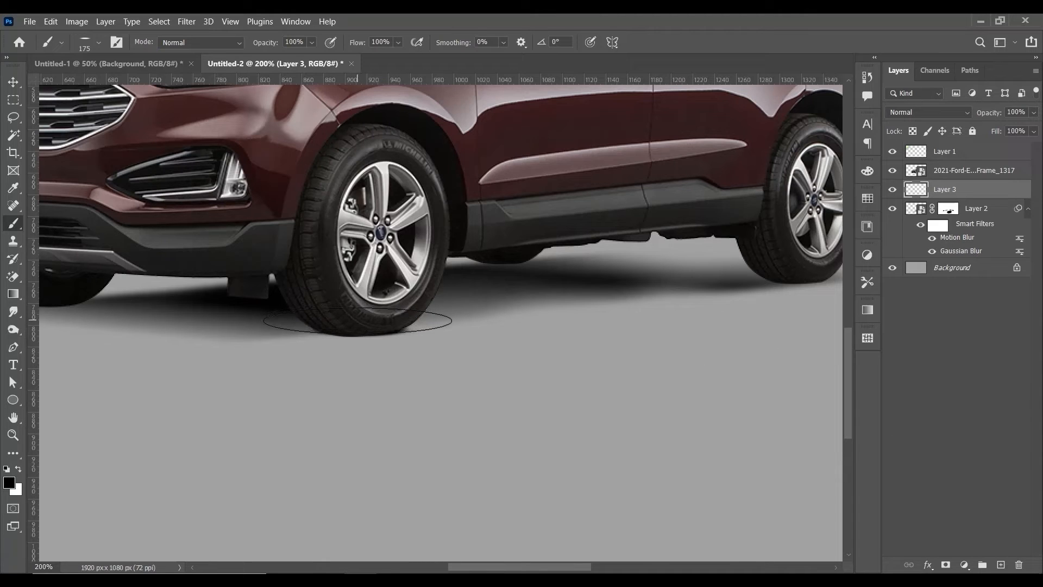
pyautogui.click(359, 321)
pyautogui.click(13, 85)
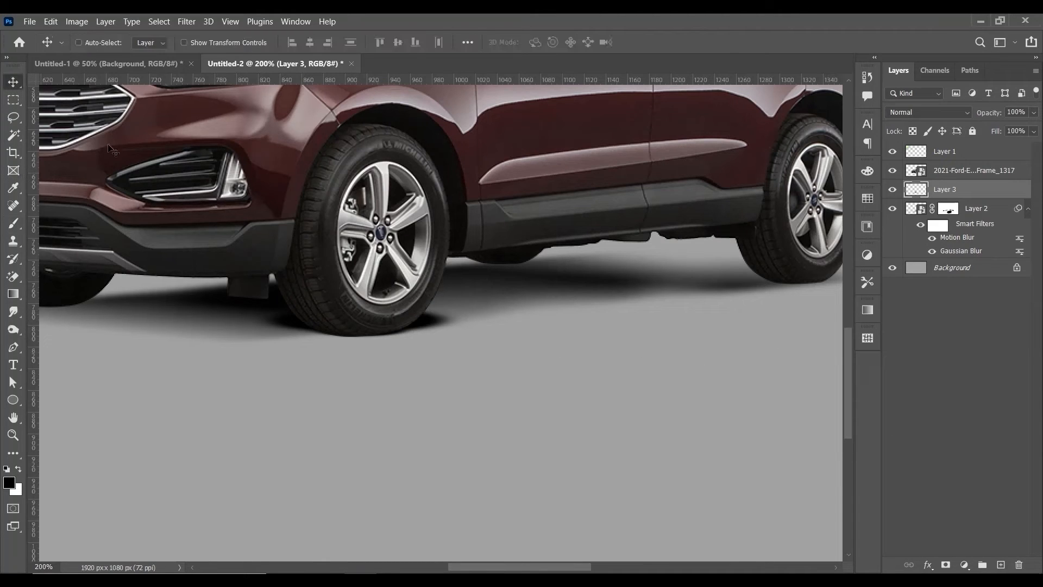
# Squash the front wheel's contact shadow vertically with Free Transform so it sits close to the tyre's base
pyautogui.hotkey('ctrl', 't')
pyautogui.moveTo(355, 304); pyautogui.dragTo(355, 317)
pyautogui.press('Return')
pyautogui.hotkey('ctrl', '-')
pyautogui.hotkey('ctrl', '-')
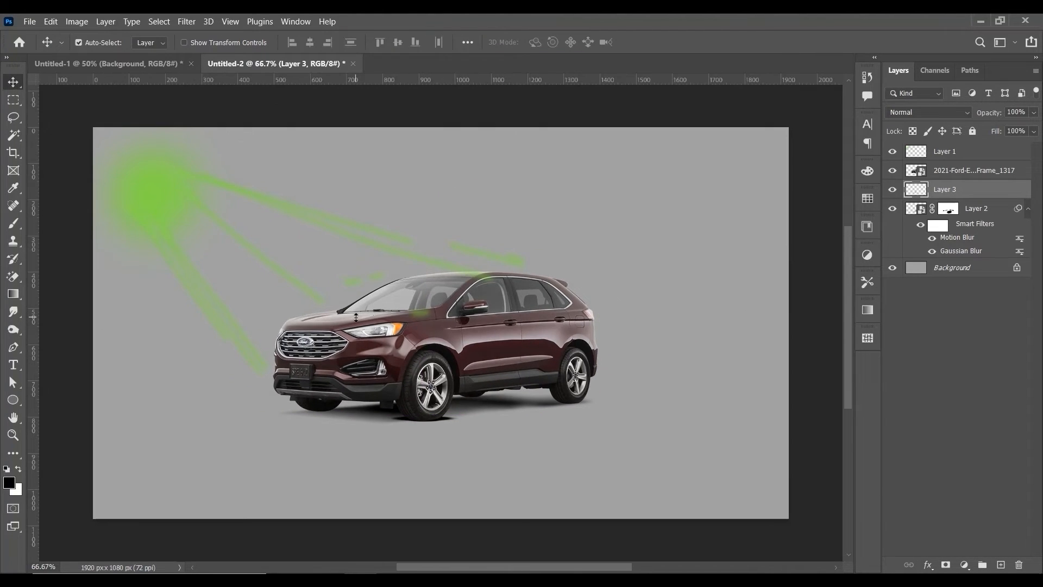
pyautogui.hotkey('ctrl', '+')
pyautogui.moveTo(465, 437); pyautogui.dragTo(455, 361)
pyautogui.hotkey('ctrl', '+')
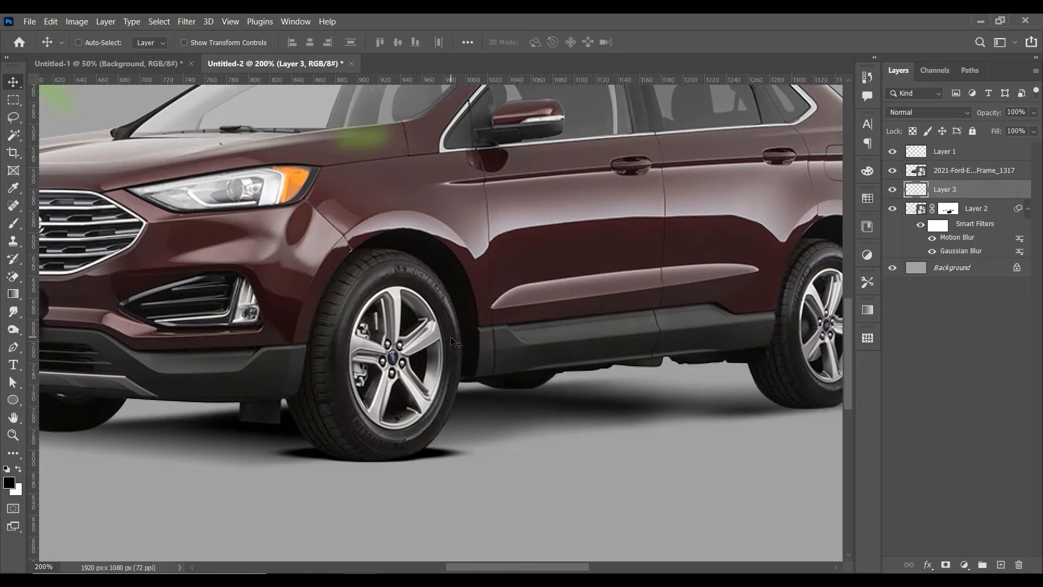
# Apply a slight Gaussian Blur to the front wheel's contact shadow on Layer 3
pyautogui.click(187, 21)
pyautogui.moveTo(277, 189)
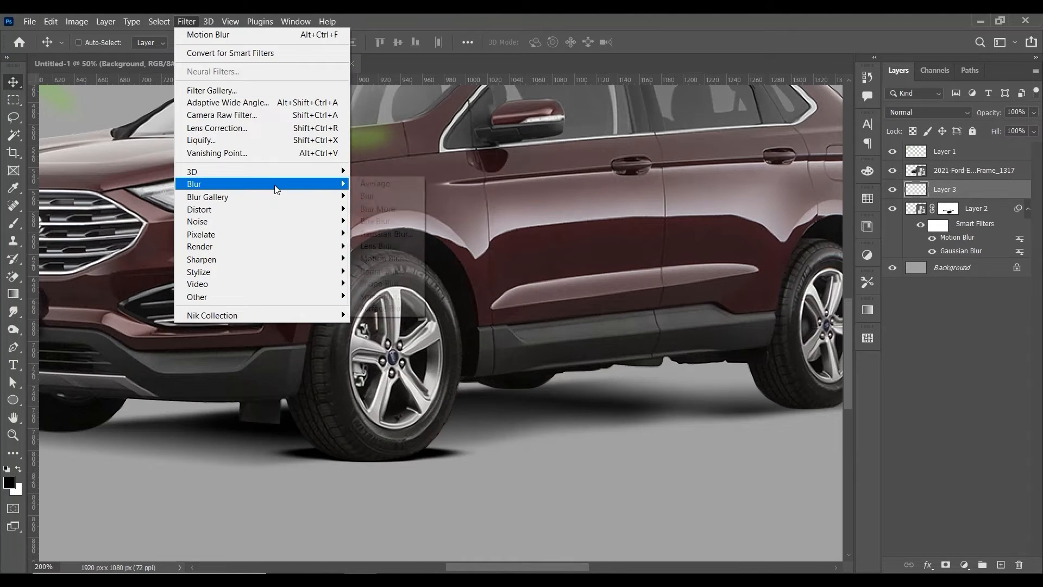
pyautogui.click(387, 234)
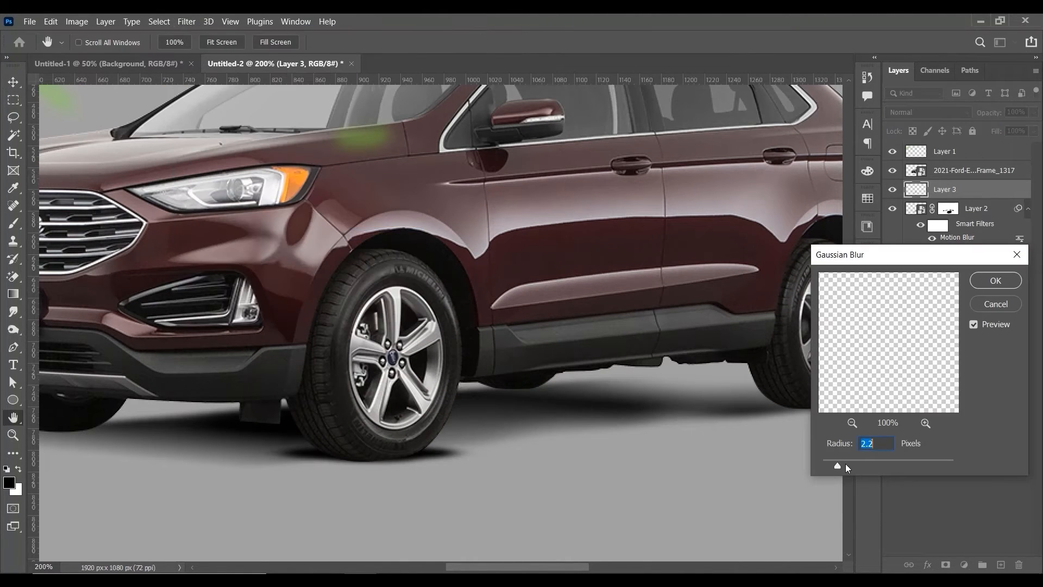
pyautogui.moveTo(846, 464)
pyautogui.mouseDown()
pyautogui.moveTo(864, 466)
pyautogui.moveTo(826, 465)
pyautogui.mouseUp()
pyautogui.press('Return')
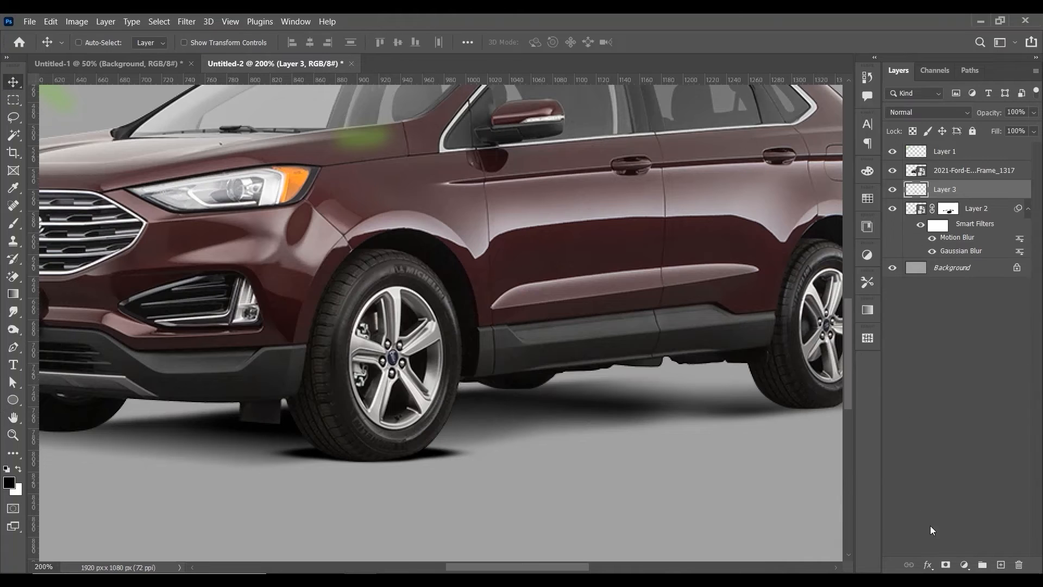
# Add a layer mask to Layer 3 and fade the contact shadow's bumper-side end with a 175 px soft round brush
pyautogui.click(946, 565)
pyautogui.click(14, 223)
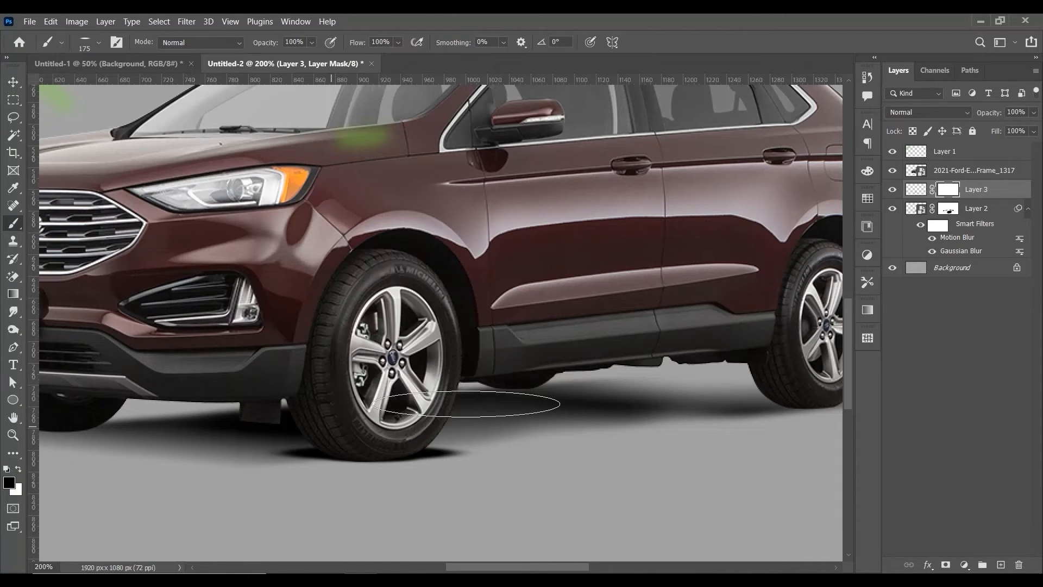
pyautogui.click(216, 453)
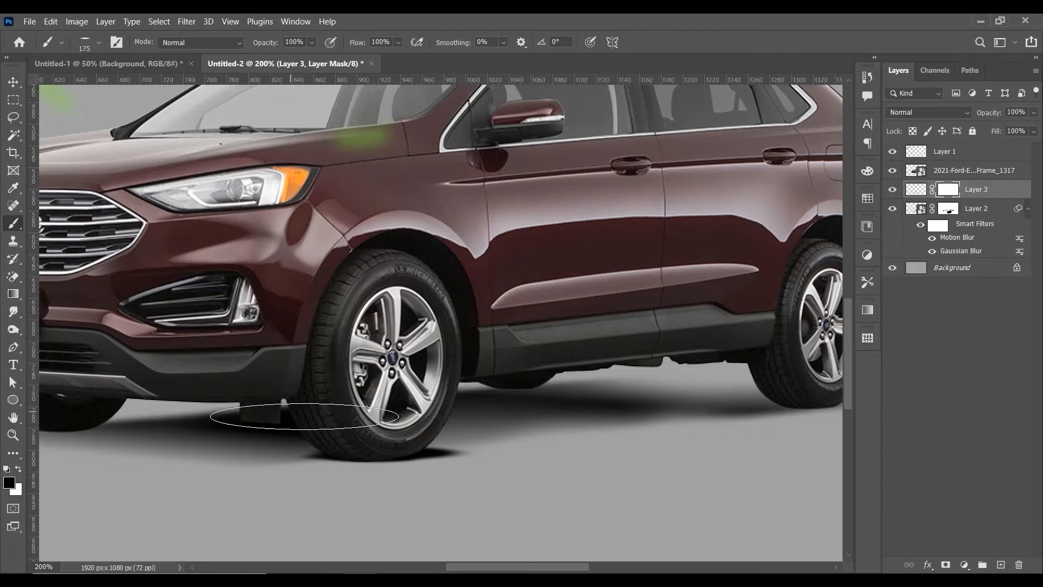
pyautogui.rightClick(360, 385)
pyautogui.click(422, 322)
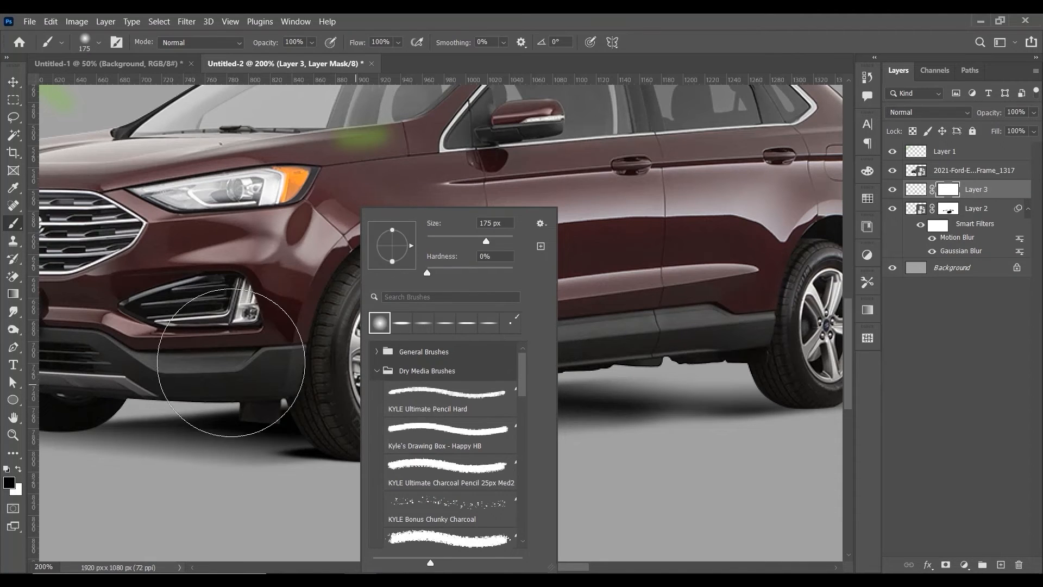
pyautogui.click(219, 345)
pyautogui.click(279, 396)
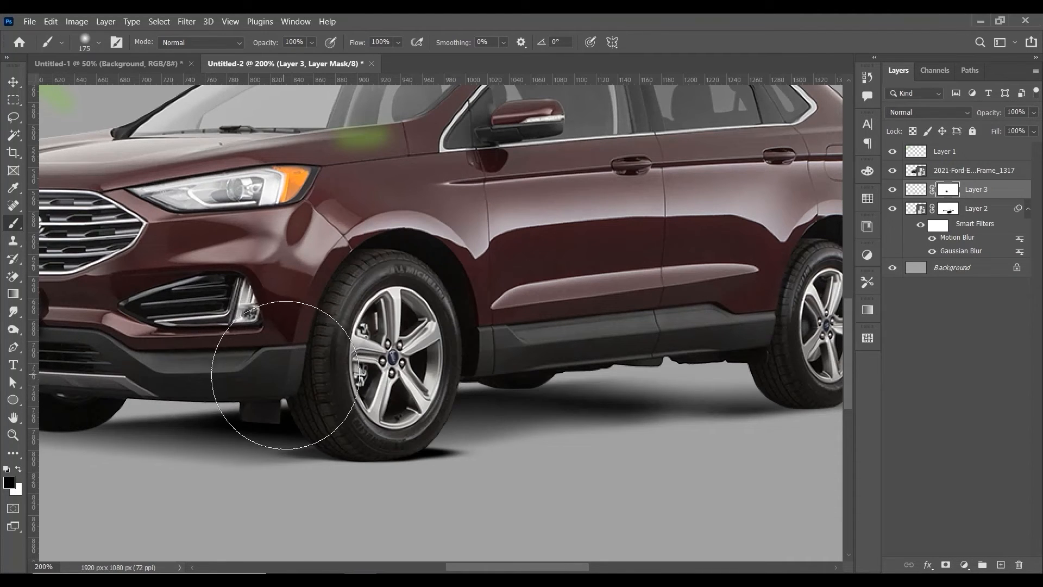
# Fade the contact shadow's end behind the front wheel on Layer 3's mask, adjusting the soft round brush to 150 px
pyautogui.press('[')
pyautogui.press('[')
pyautogui.press('[')
pyautogui.press('[')
pyautogui.press('[')
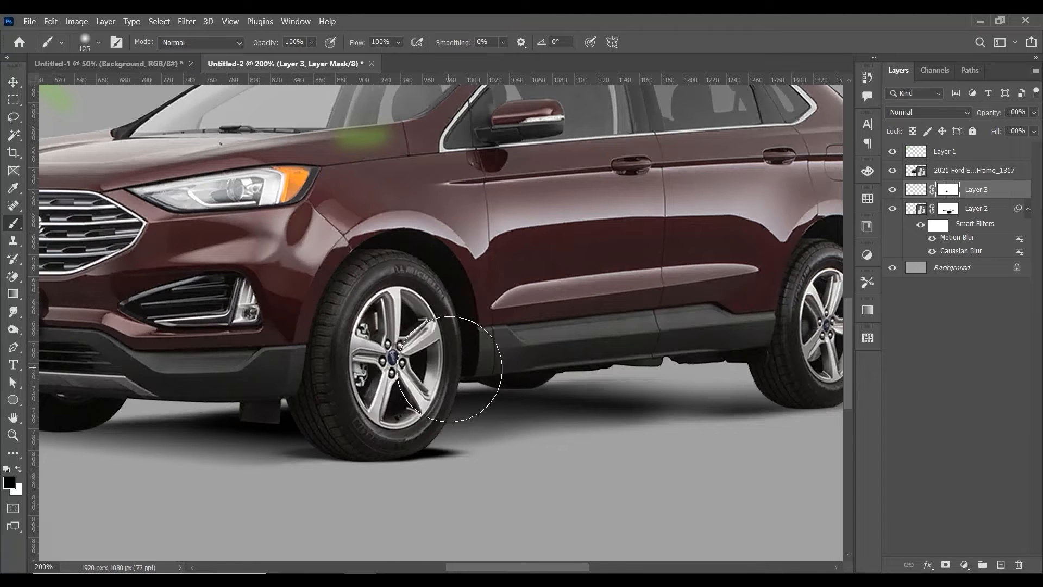
pyautogui.press(']')
pyautogui.press(']')
pyautogui.press(']')
pyautogui.press(']')
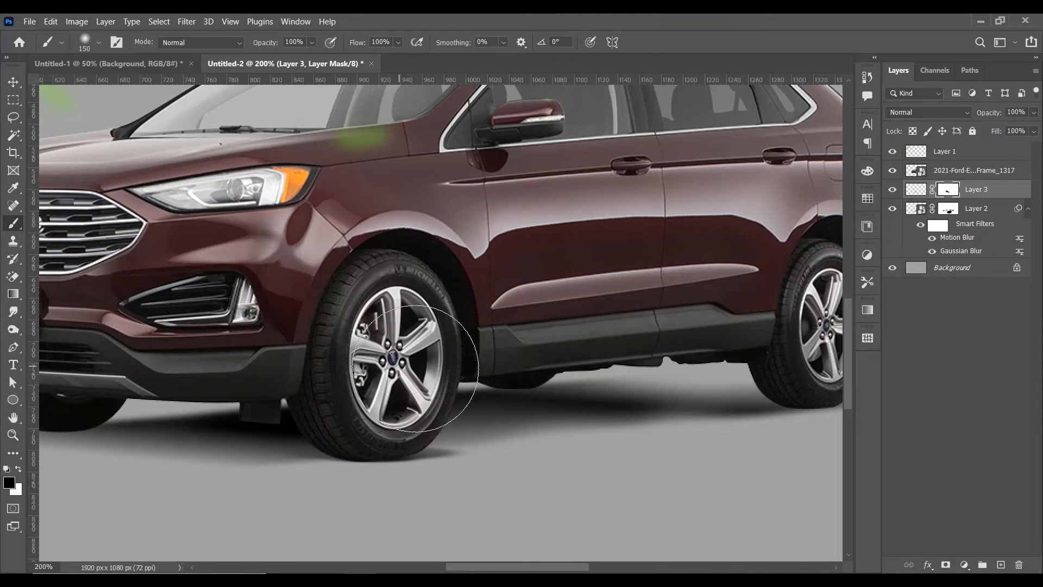
pyautogui.click(13, 81)
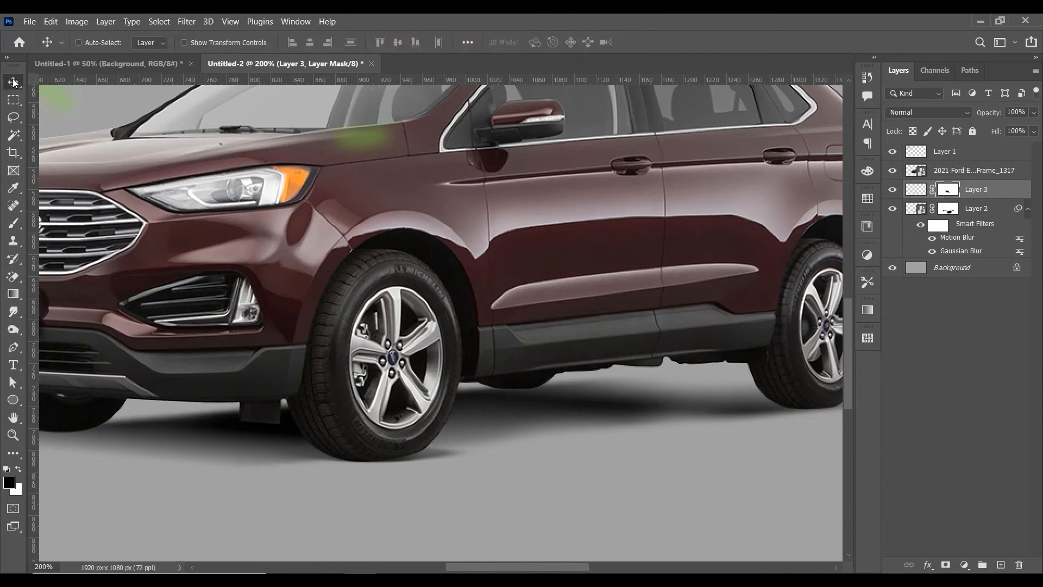
# Duplicate Layer 3 with its mask to strengthen the front wheel's contact shadow
pyautogui.moveTo(995, 200); pyautogui.dragTo(1001, 564)
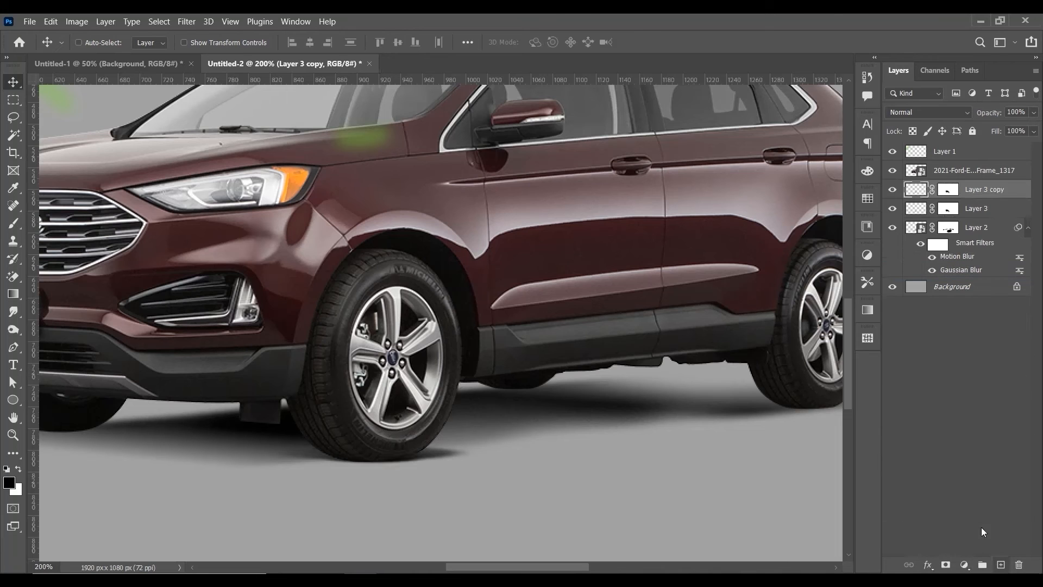
pyautogui.hotkey('ctrl', '0')
pyautogui.hotkey('ctrl', '-')
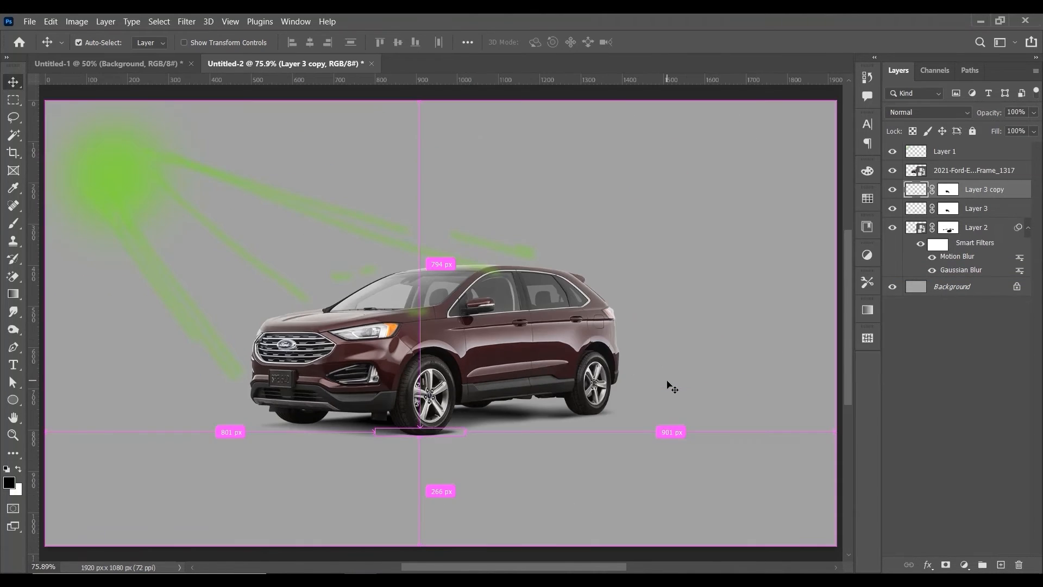
# Try to restore the main shadow behind the front wheel on Layer 2's mask with a white soft brush, reducing it from 150 to 90 px
pyautogui.hotkey('ctrl', '+')
pyautogui.hotkey('ctrl', '+')
pyautogui.hotkey('ctrl', '+')
pyautogui.moveTo(671, 385); pyautogui.dragTo(572, 56)
pyautogui.click(948, 227)
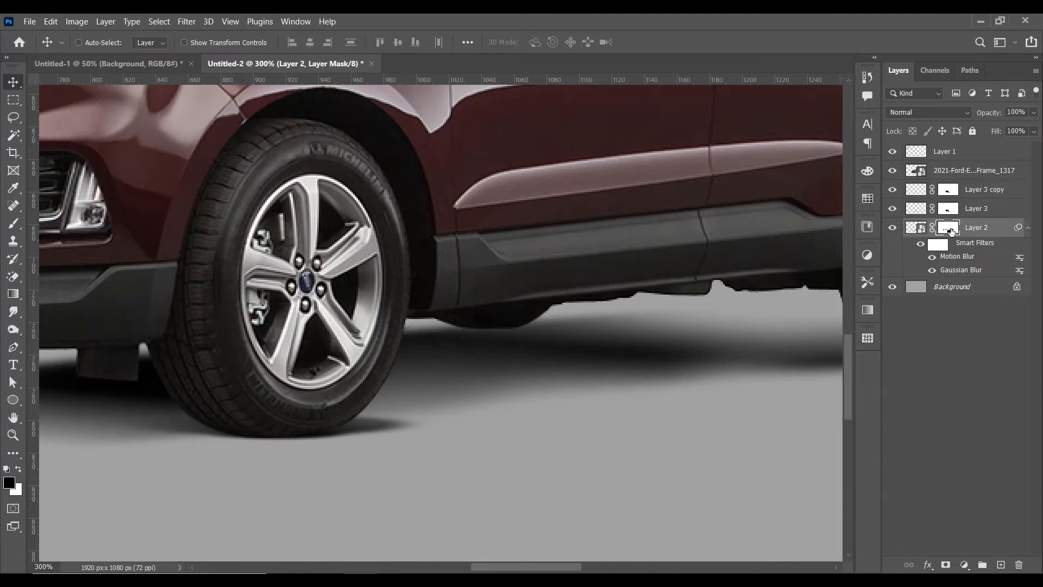
pyautogui.click(13, 223)
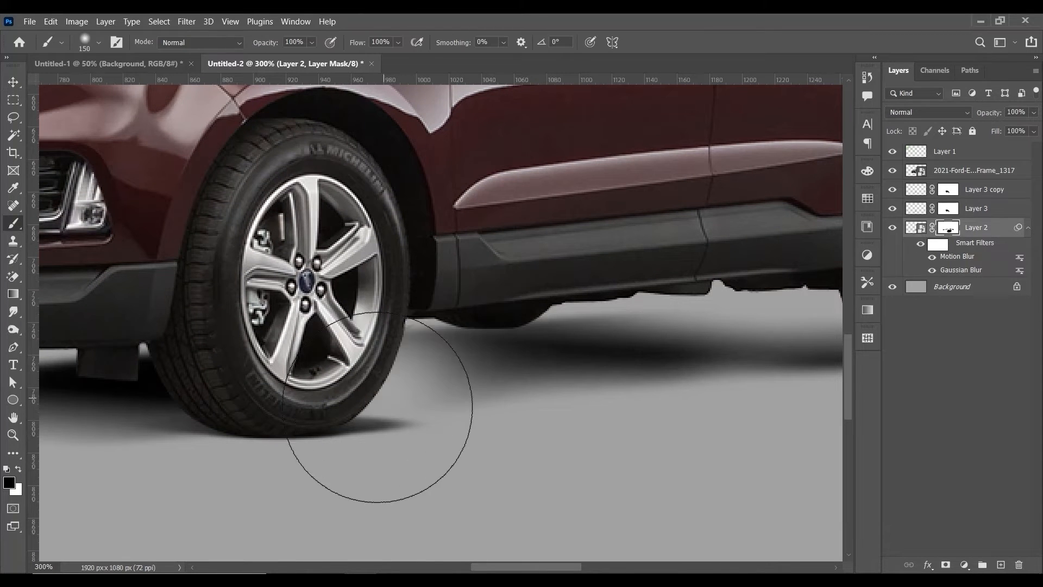
pyautogui.click(19, 469)
pyautogui.click(367, 406)
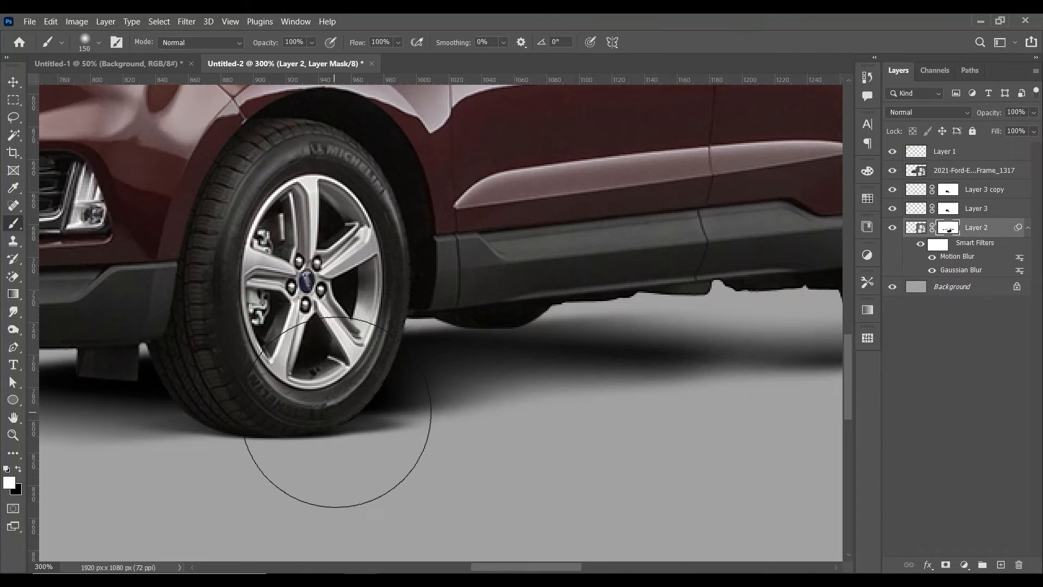
pyautogui.hotkey('ctrl', 'z')
pyautogui.click(350, 427)
pyautogui.press('[')
pyautogui.press('[')
pyautogui.press('[')
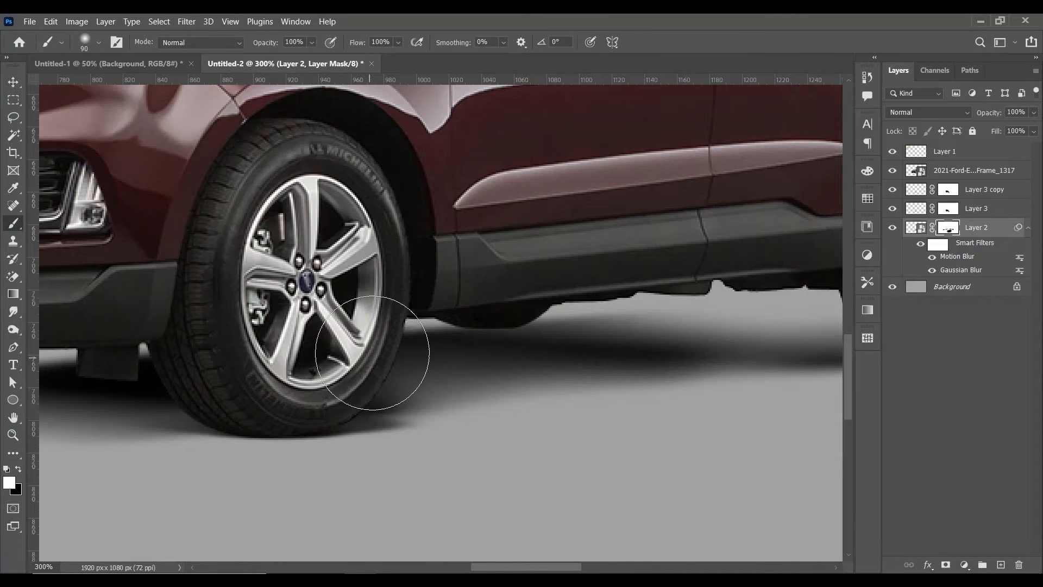
pyautogui.click(376, 381)
pyautogui.hotkey('ctrl', 'z')
pyautogui.hotkey('ctrl', 'z')
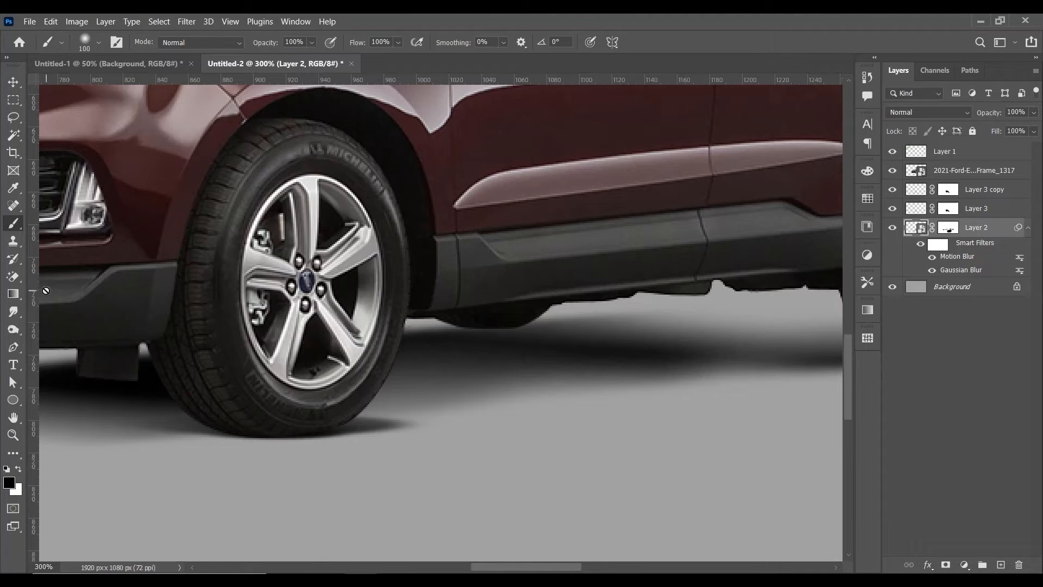
# Paint white on Layer 2's mask with a 175 px soft brush to bring back some main shadow behind the front wheel
pyautogui.click(953, 230)
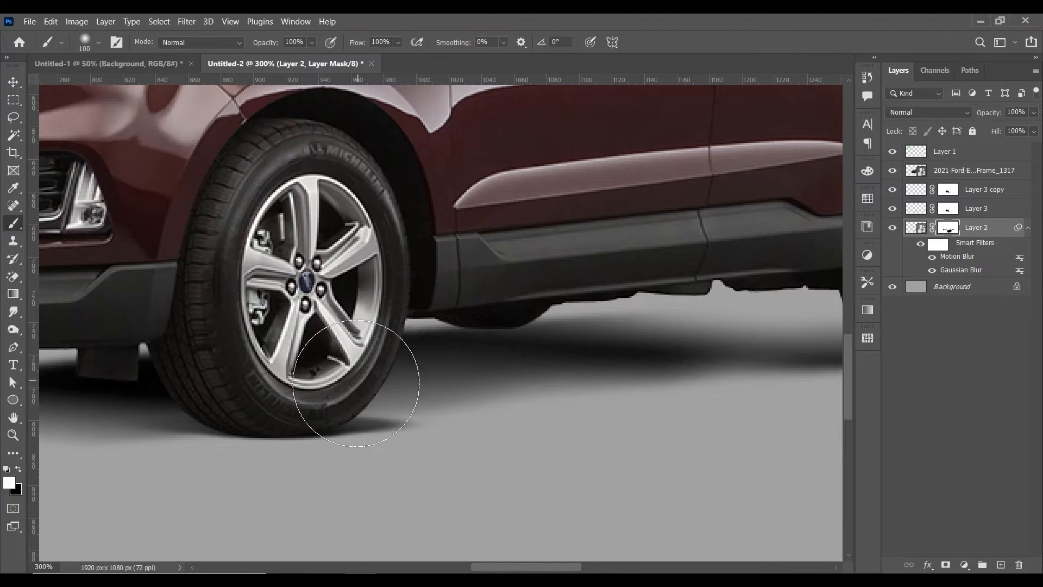
pyautogui.press('x')
pyautogui.press(']')
pyautogui.press(']')
pyautogui.press(']')
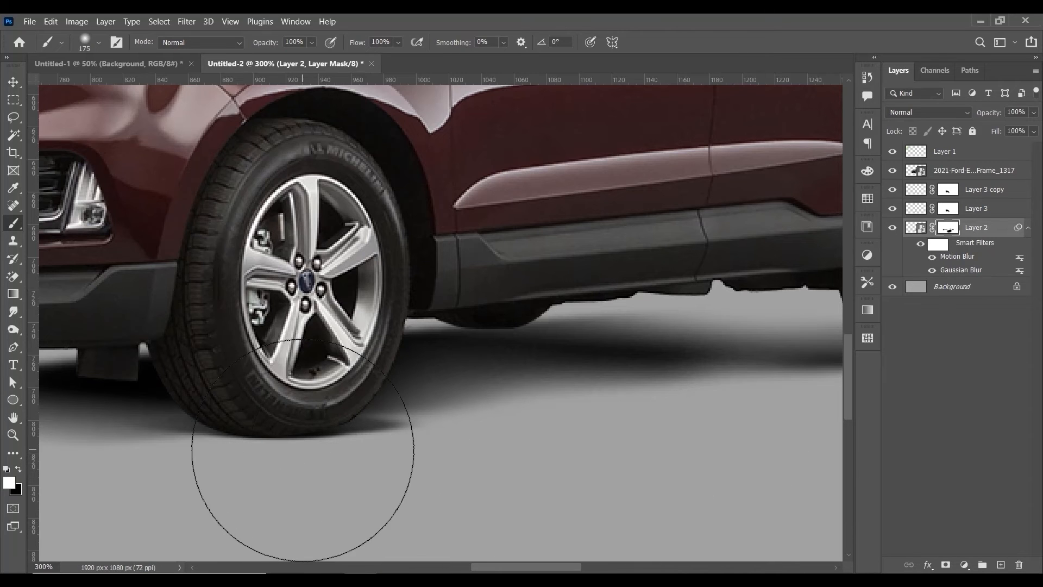
pyautogui.hotkey('ctrl', '-')
pyautogui.hotkey('ctrl', '-')
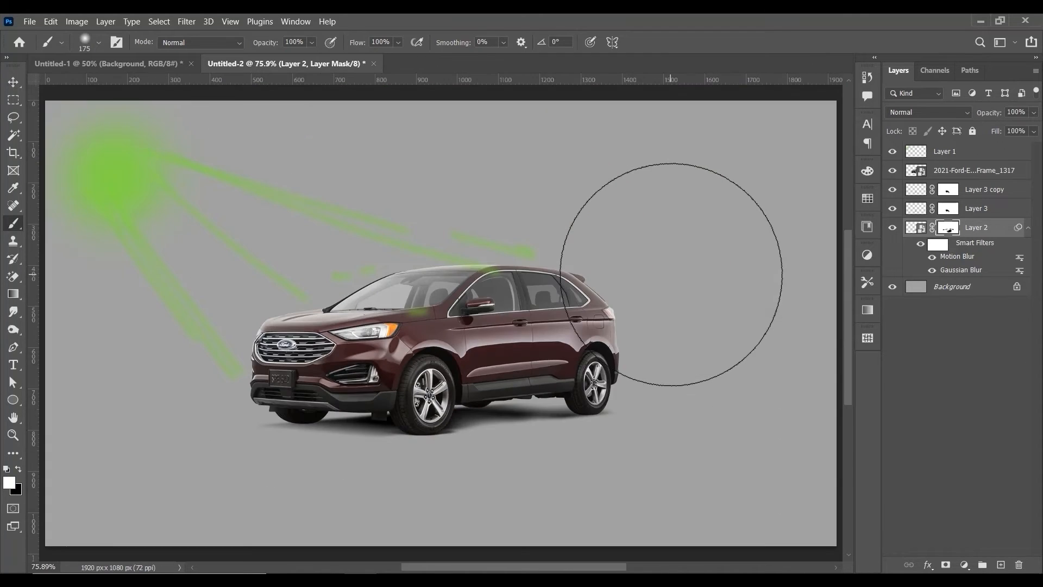
# Move Layer 3's contact shadow up about 6 px against the near front tyre
pyautogui.hotkey('ctrl', '+')
pyautogui.hotkey('ctrl', '+')
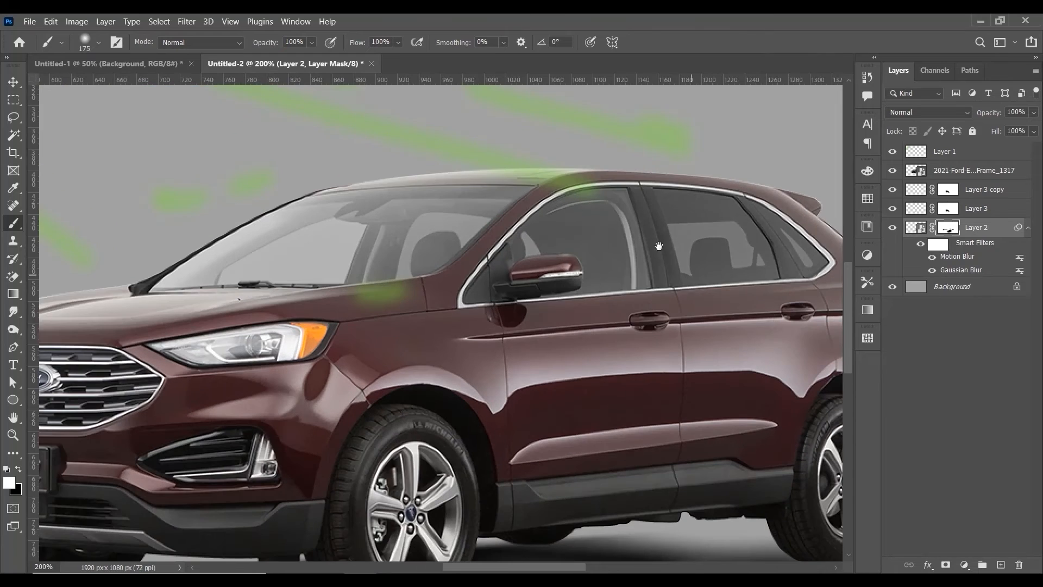
pyautogui.moveTo(659, 244); pyautogui.dragTo(604, 90)
pyautogui.click(8, 84)
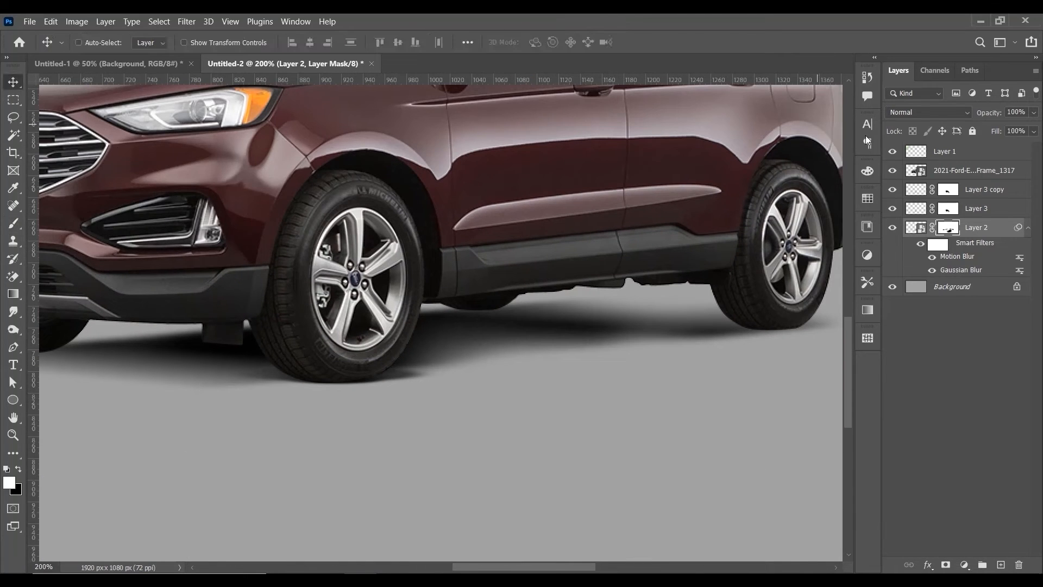
pyautogui.click(892, 209)
pyautogui.click(893, 210)
pyautogui.click(948, 209)
pyautogui.moveTo(424, 369); pyautogui.dragTo(415, 366)
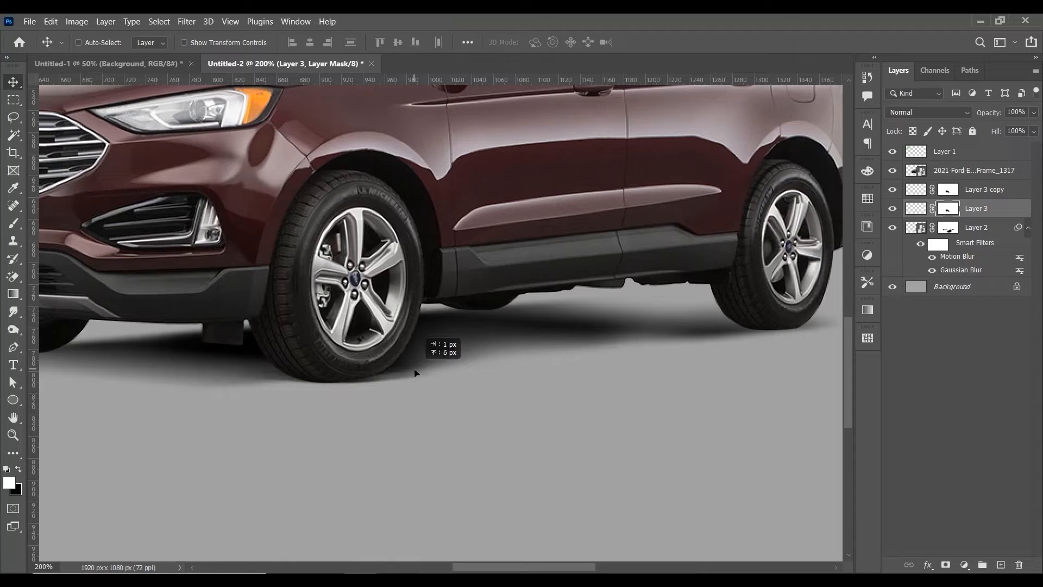
pyautogui.press('ctrl')
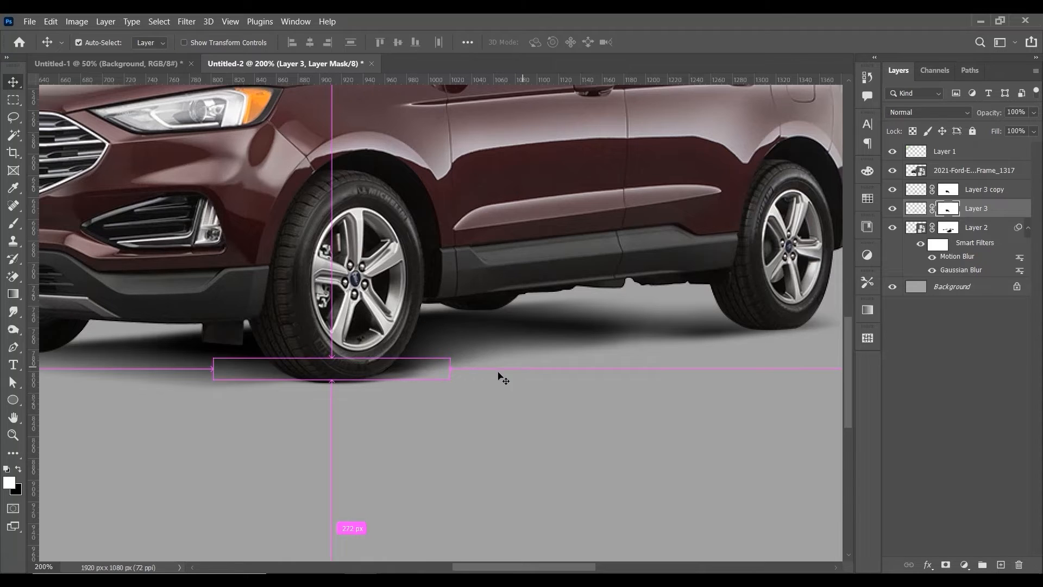
# Stretch Layer 3's contact shadow vertically to 140% height with Free Transform
pyautogui.hotkey('ctrl', 't')
pyautogui.moveTo(331, 380); pyautogui.dragTo(331, 388)
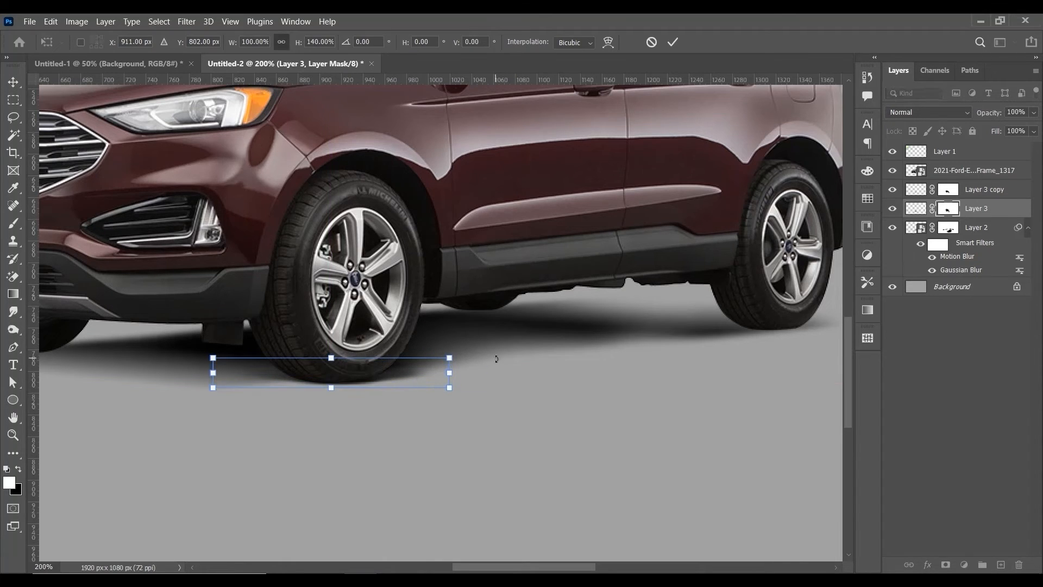
pyautogui.press('Return')
pyautogui.hotkey('ctrl', '-')
pyautogui.hotkey('ctrl', '-')
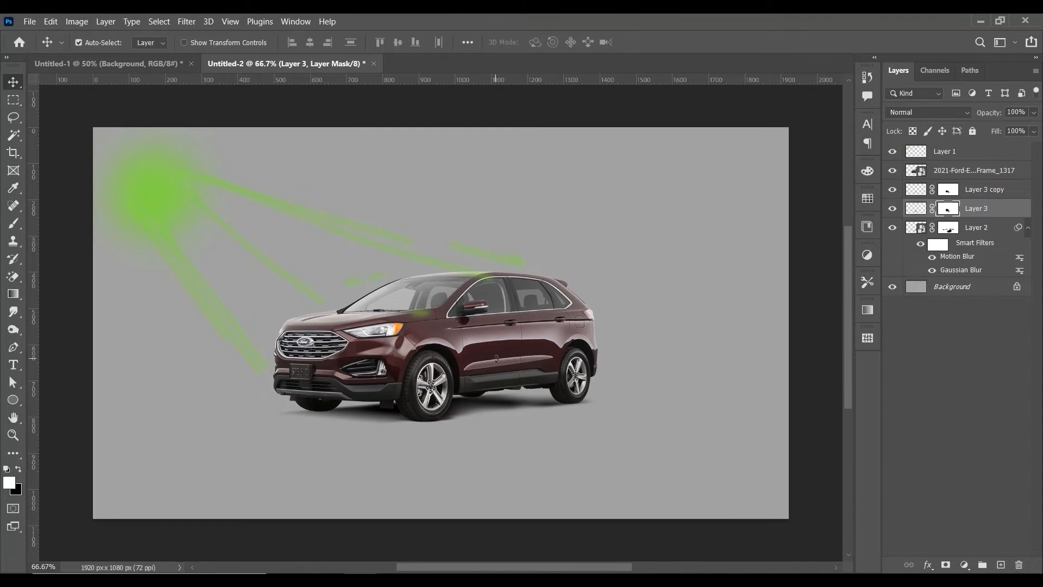
# Duplicate Layer 3 and Layer 3 copy together, placing one pair beneath the far front wheel and another beneath the far rear wheel
pyautogui.hotkey('ctrl', '+')
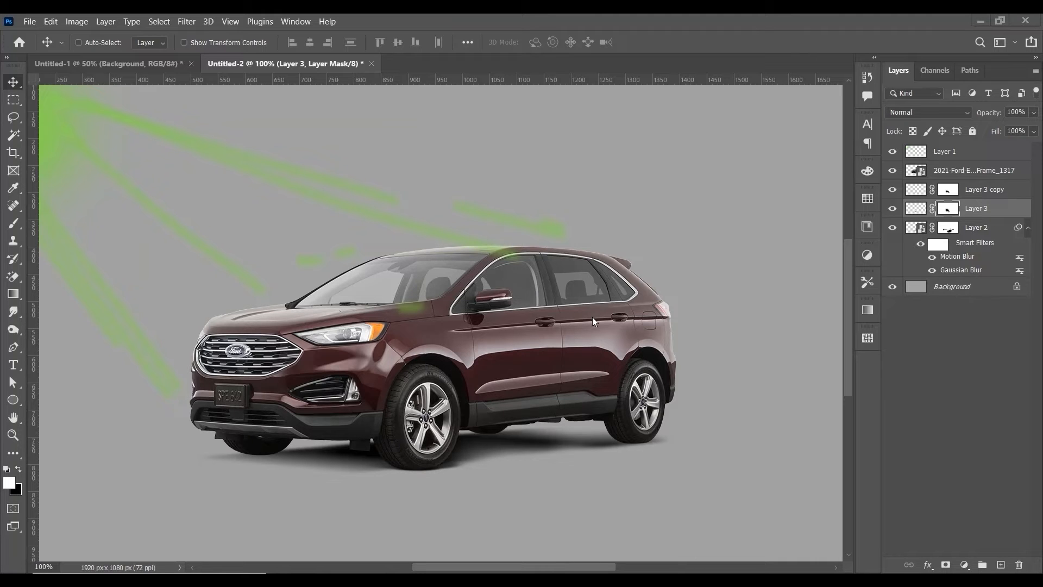
pyautogui.hotkey('ctrl', '+')
pyautogui.moveTo(536, 294); pyautogui.dragTo(671, 161)
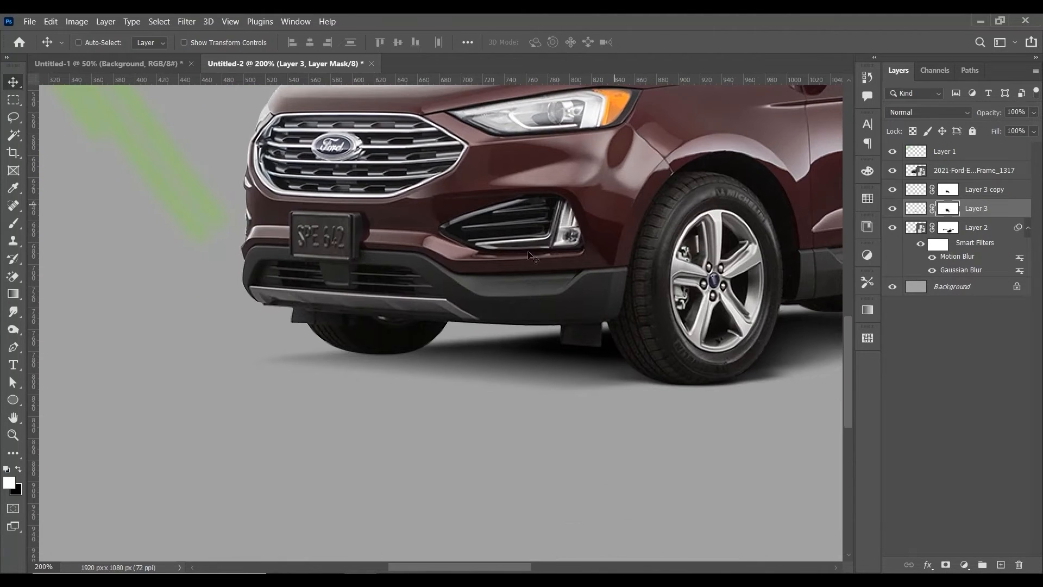
pyautogui.keyDown('ctrl'); pyautogui.click(984, 193); pyautogui.keyUp('ctrl')
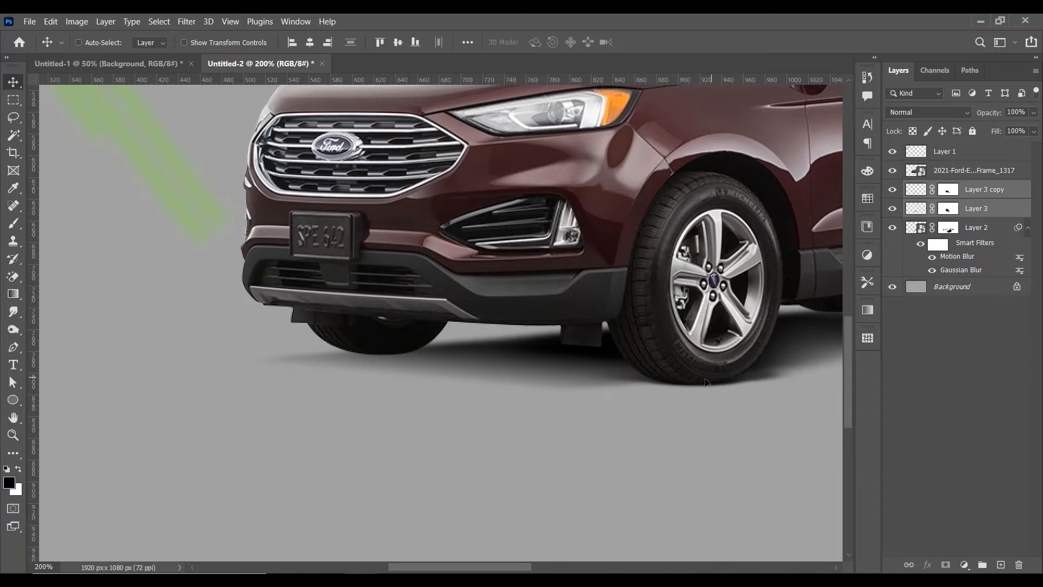
pyautogui.moveTo(706, 378); pyautogui.dragTo(337, 388)
pyautogui.hotkey('ctrl', '-')
pyautogui.moveTo(253, 374); pyautogui.dragTo(532, 368)
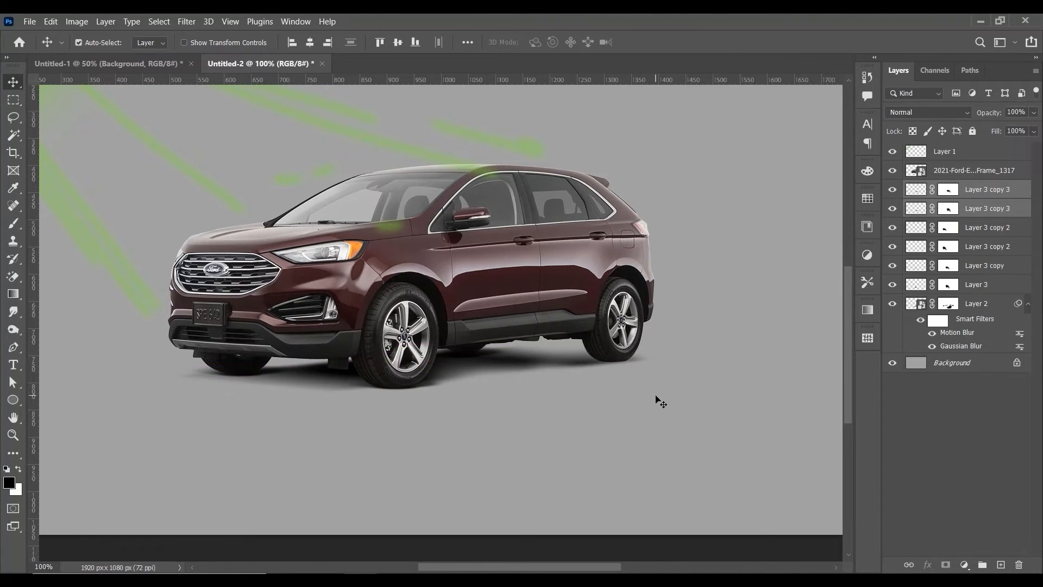
# Scale the far rear wheel's contact shadow pair to 65.82% and duplicate the pair beneath the near rear wheel
pyautogui.hotkey('ctrl', '+')
pyautogui.hotkey('ctrl', '+')
pyautogui.hotkey('ctrl', 't')
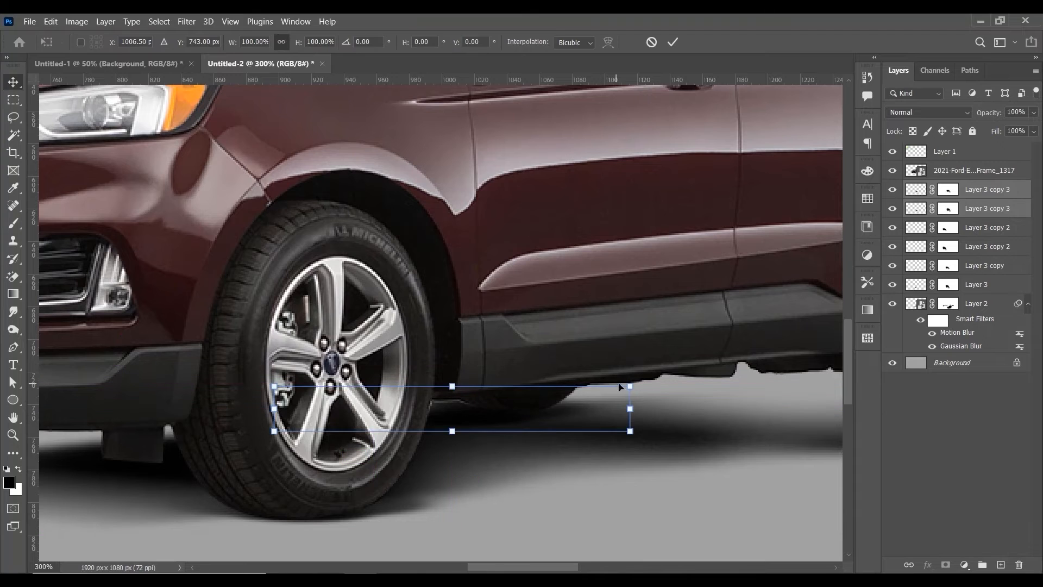
pyautogui.moveTo(621, 389); pyautogui.dragTo(532, 420)
pyautogui.hotkey('ctrl', 'z')
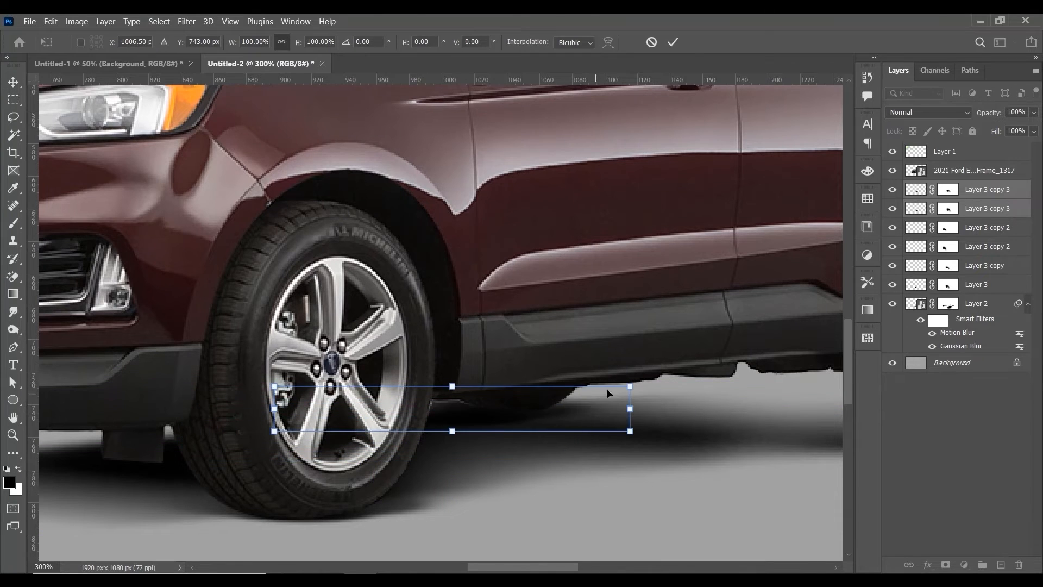
pyautogui.moveTo(607, 391); pyautogui.dragTo(577, 419)
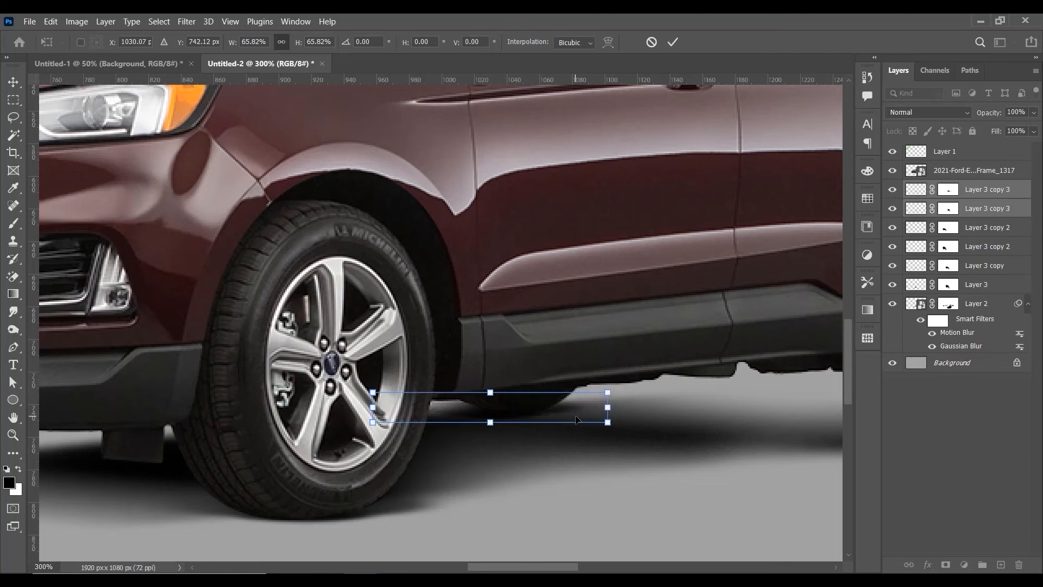
pyautogui.press('Return')
pyautogui.hotkey('ctrl', '1')
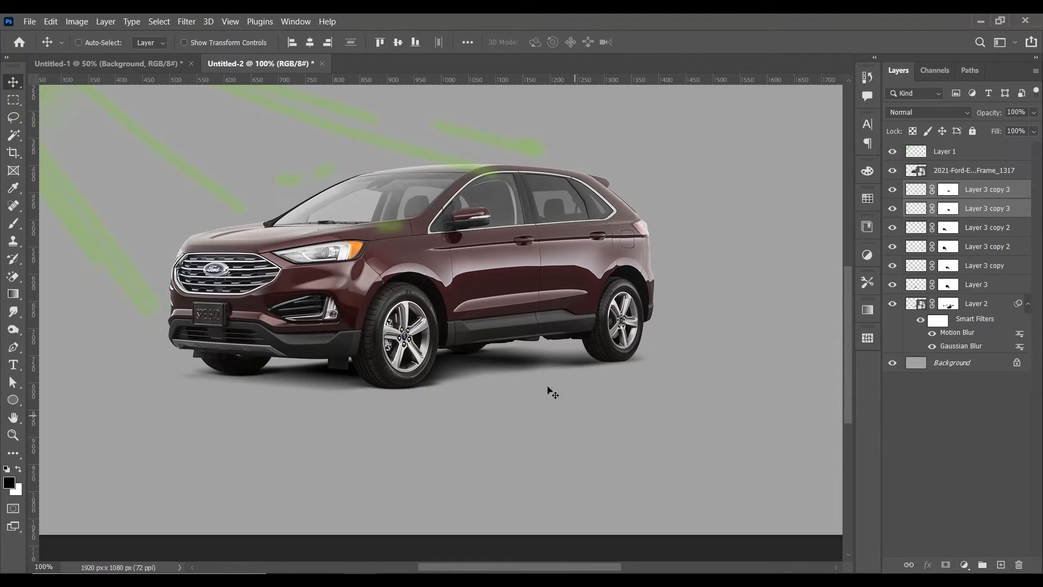
pyautogui.moveTo(500, 348); pyautogui.dragTo(694, 352)
# Try to darken the main shadow behind the near front wheel on Layer 2's mask with an 80 px white brush
pyautogui.click(947, 345)
pyautogui.hotkey('ctrl', '+')
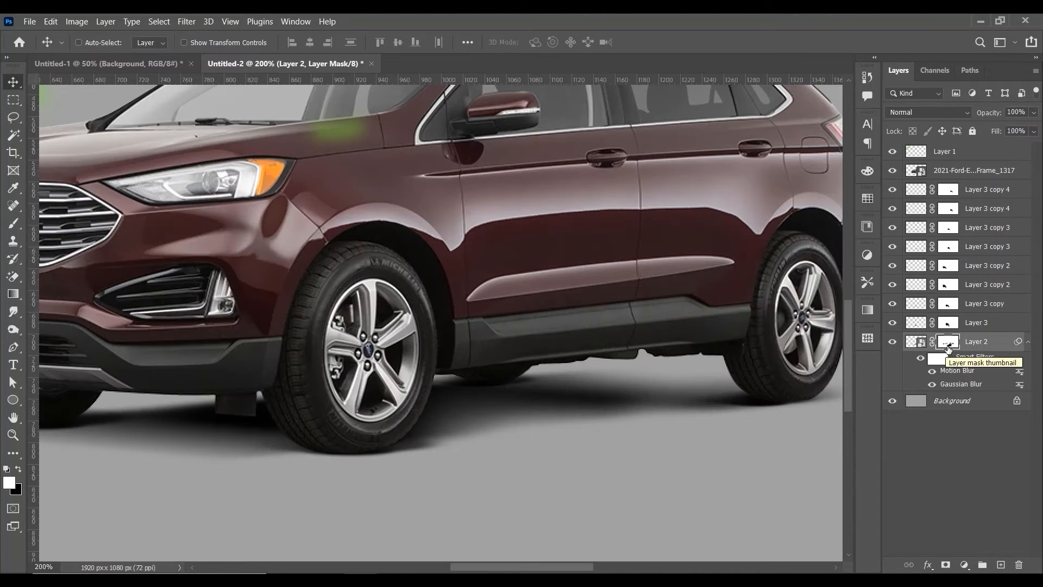
pyautogui.press('x')
pyautogui.press('b')
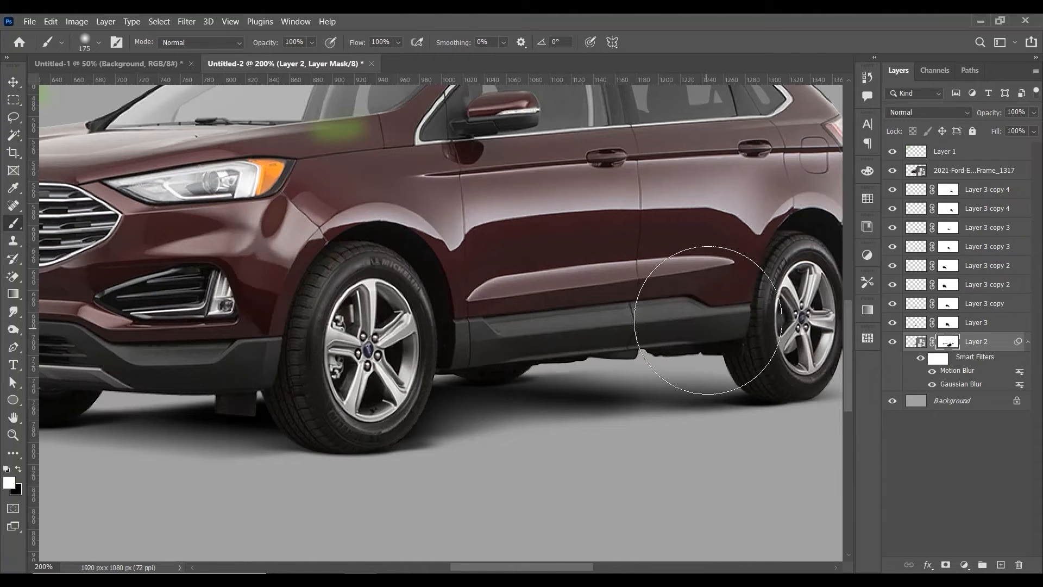
pyautogui.press('[')
pyautogui.press('[')
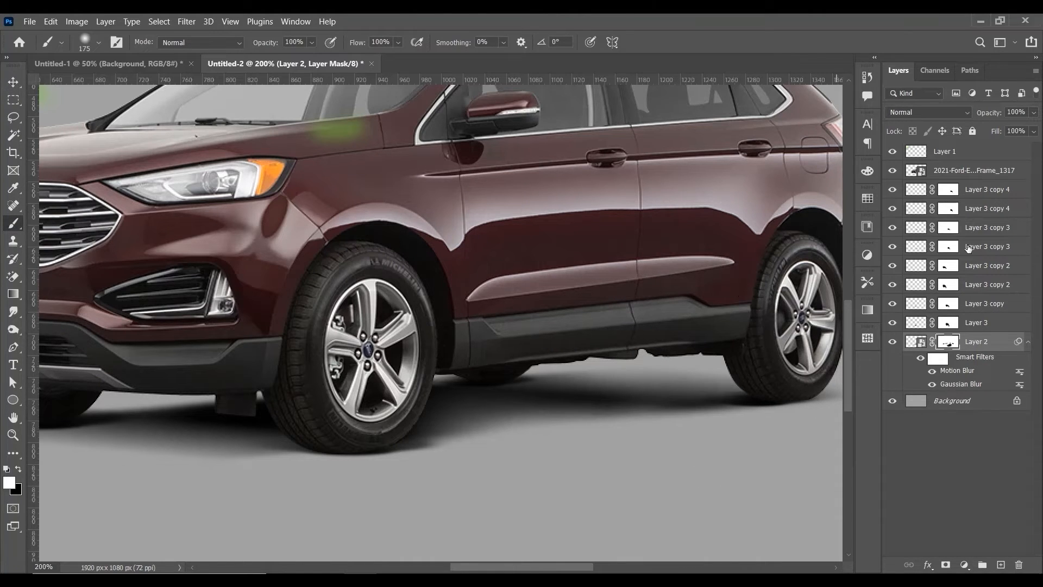
pyautogui.press('[')
pyautogui.press('[')
pyautogui.press('[')
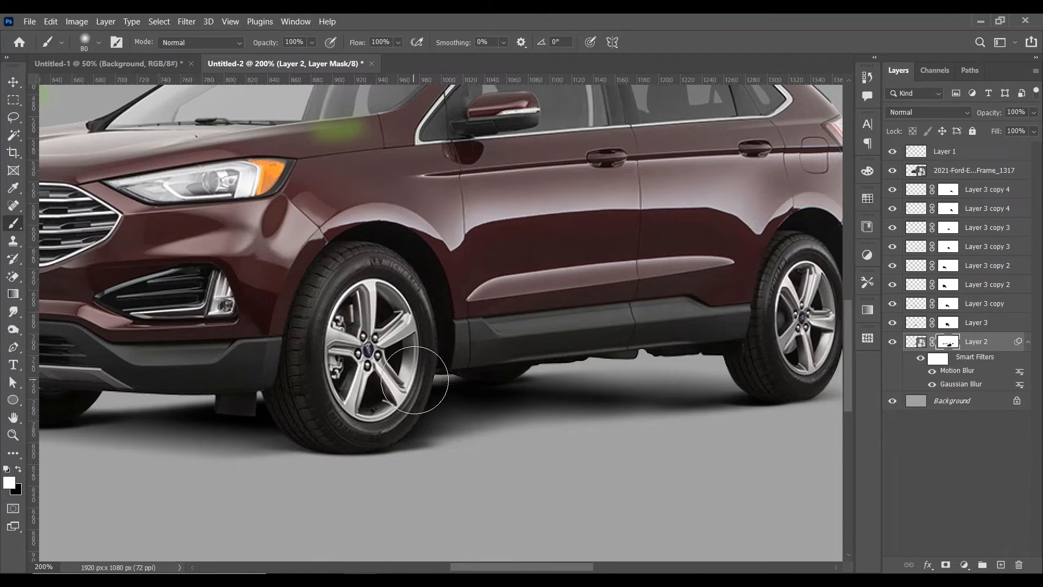
pyautogui.moveTo(410, 418); pyautogui.dragTo(429, 419)
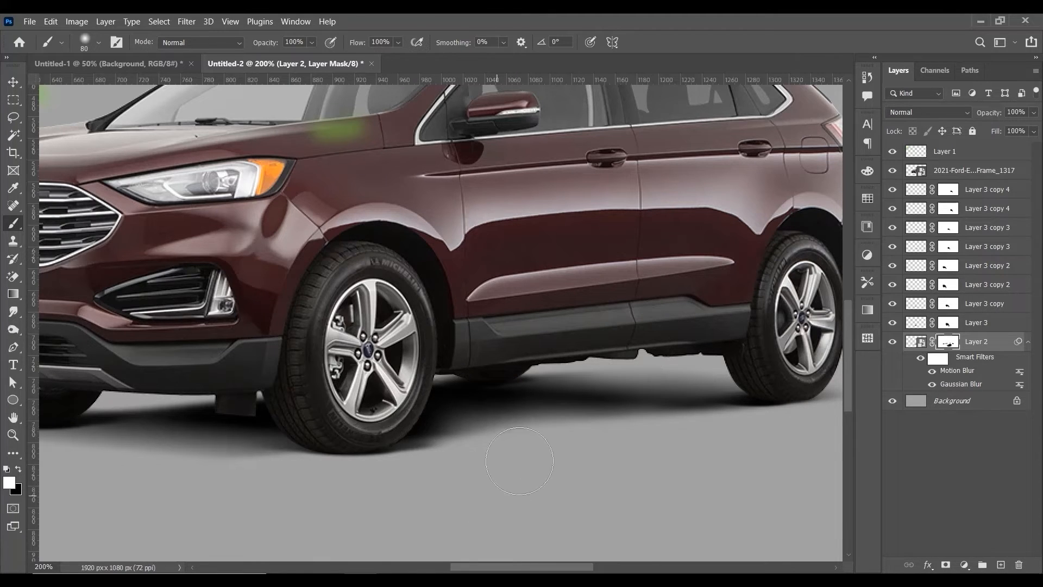
pyautogui.hotkey('ctrl', 'z')
# Compare the whole car with and without the main shadow on Layer 2
pyautogui.moveTo(225, 350); pyautogui.dragTo(467, 301)
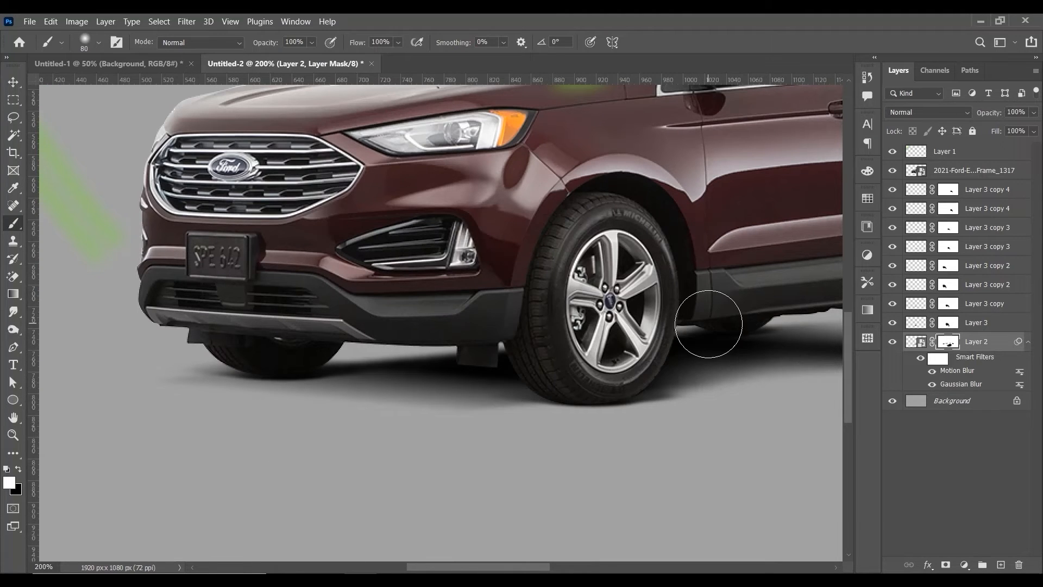
pyautogui.hotkey('ctrl', '0')
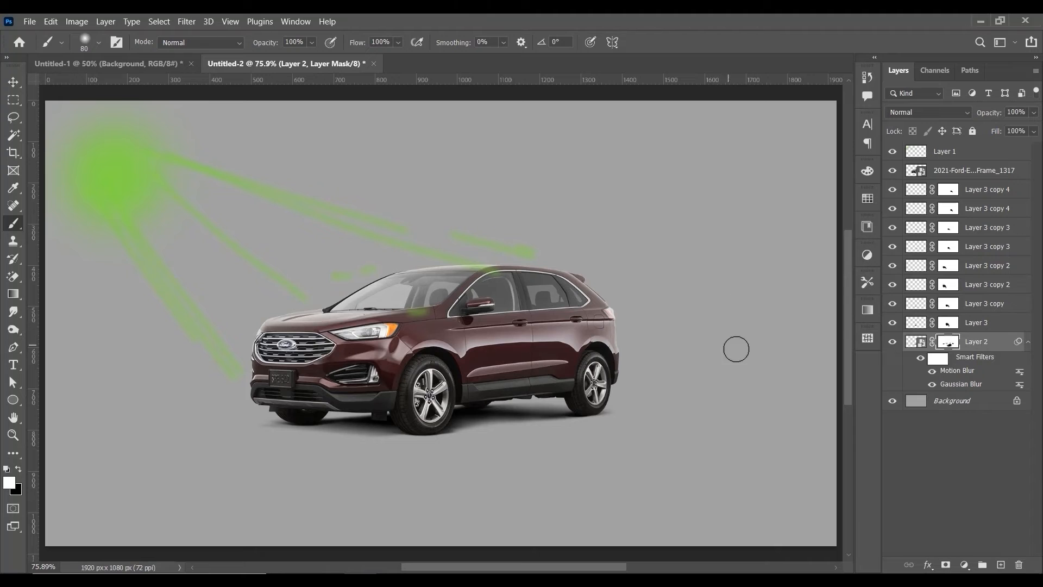
pyautogui.click(13, 82)
pyautogui.hotkey('ctrl', '1')
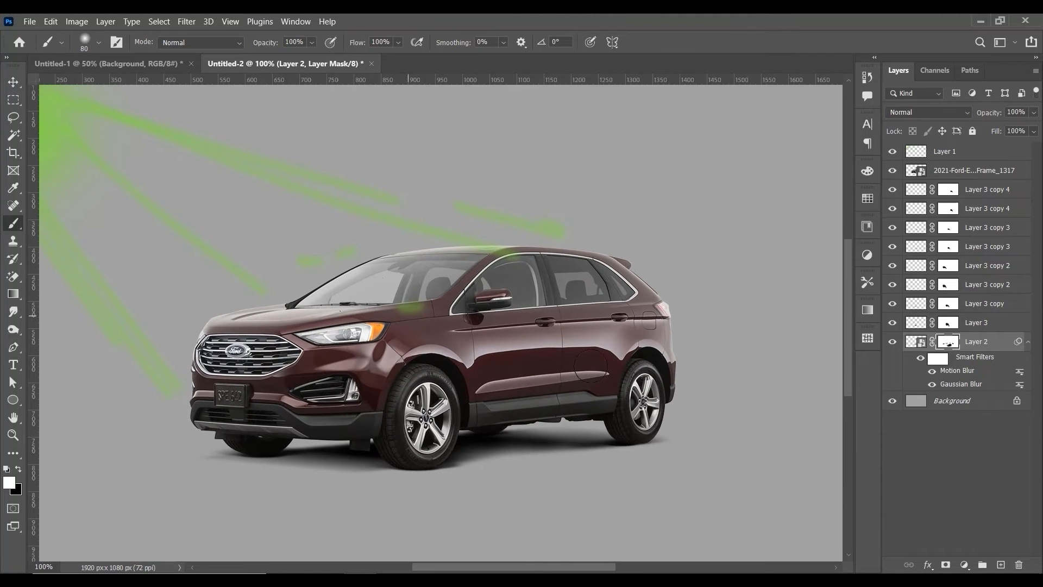
pyautogui.click(892, 343)
pyautogui.click(892, 342)
# Trim the main shadow's edge ahead of the far front wheel on Layer 2's mask with a 35 px black brush
pyautogui.click(18, 468)
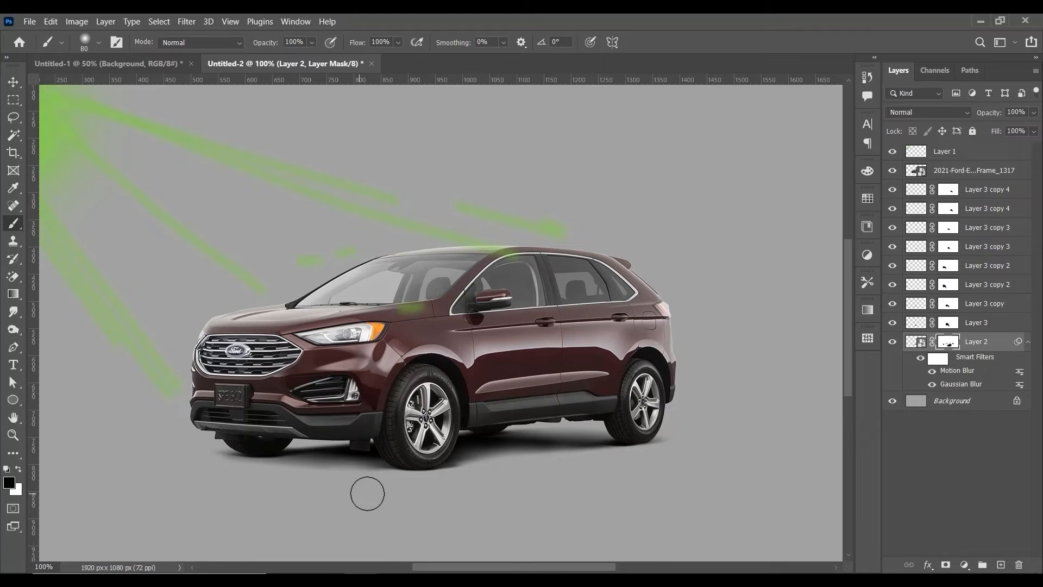
pyautogui.scroll(3, 387, 499)
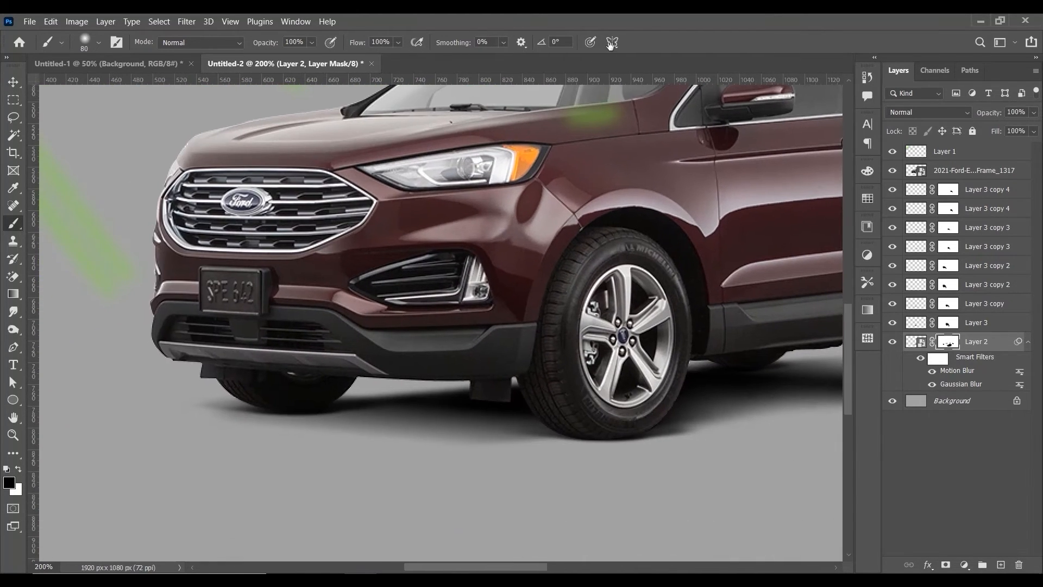
pyautogui.moveTo(611, 45); pyautogui.dragTo(612, 45)
pyautogui.press('[')
pyautogui.press('[')
pyautogui.press('[')
pyautogui.press('[')
pyautogui.press('[')
pyautogui.press('[')
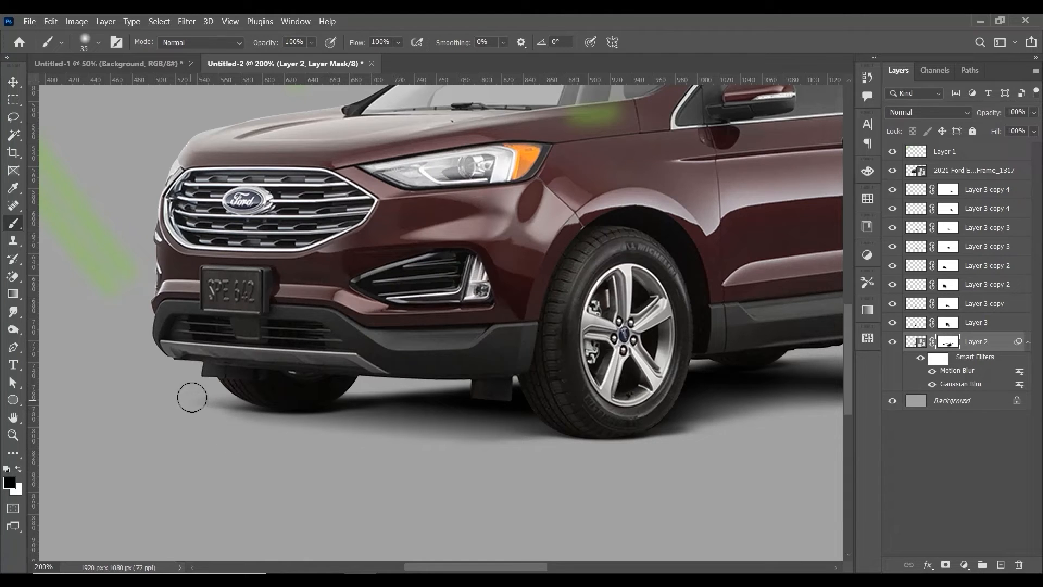
pyautogui.hotkey('ctrl', '0')
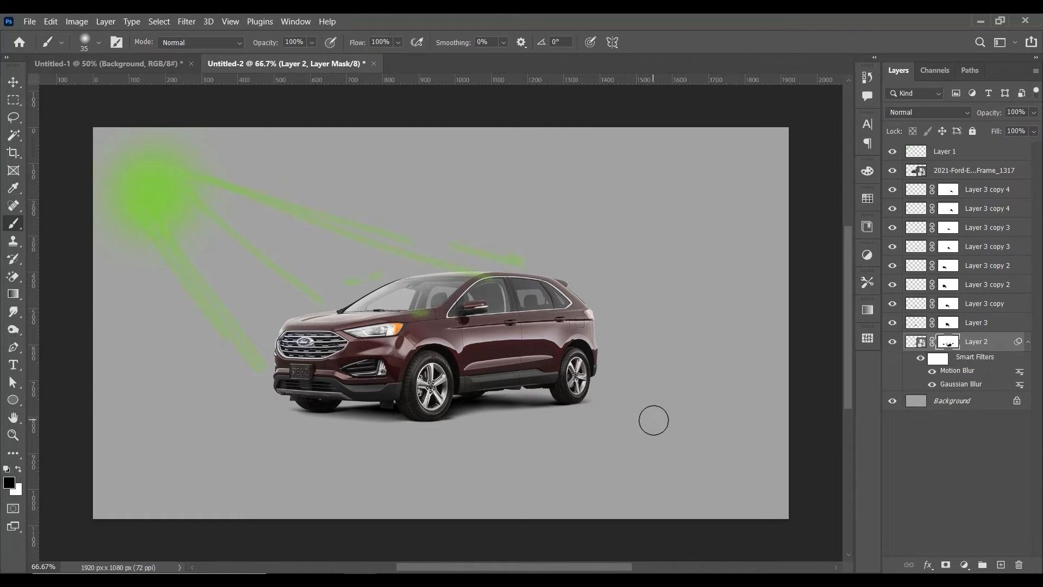
pyautogui.hotkey('ctrl', '1')
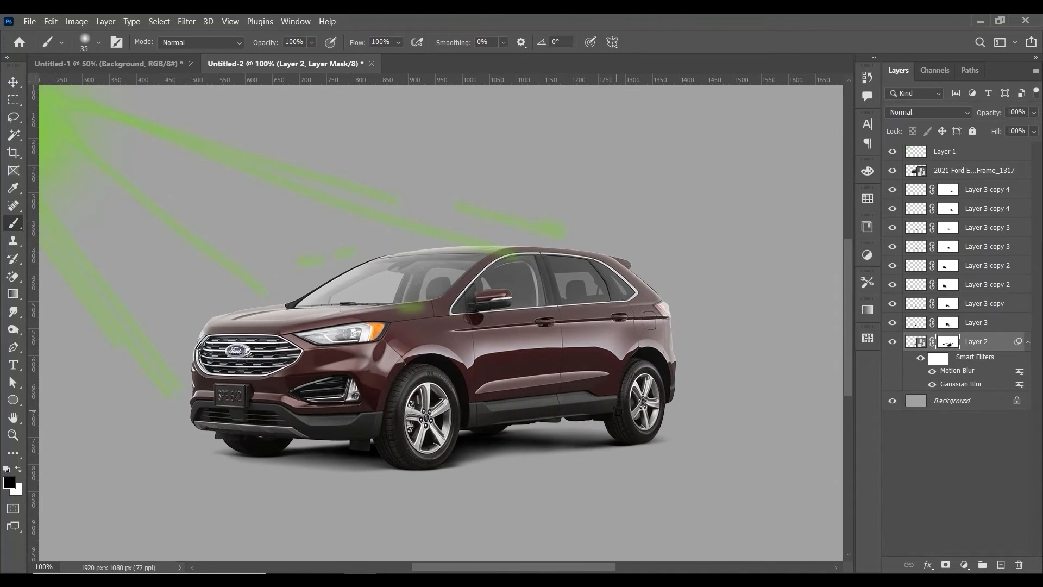
pyautogui.hotkey('ctrl', '0')
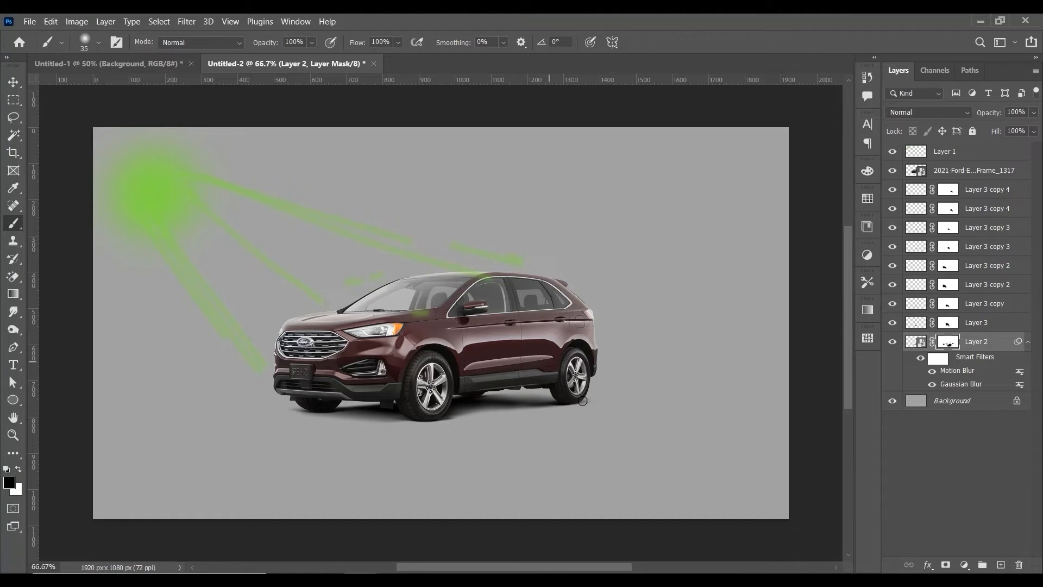
# Duplicate Layer 2 without its layer mask and position the copied shadow beneath the car, extending behind the rear wheel
pyautogui.click(17, 83)
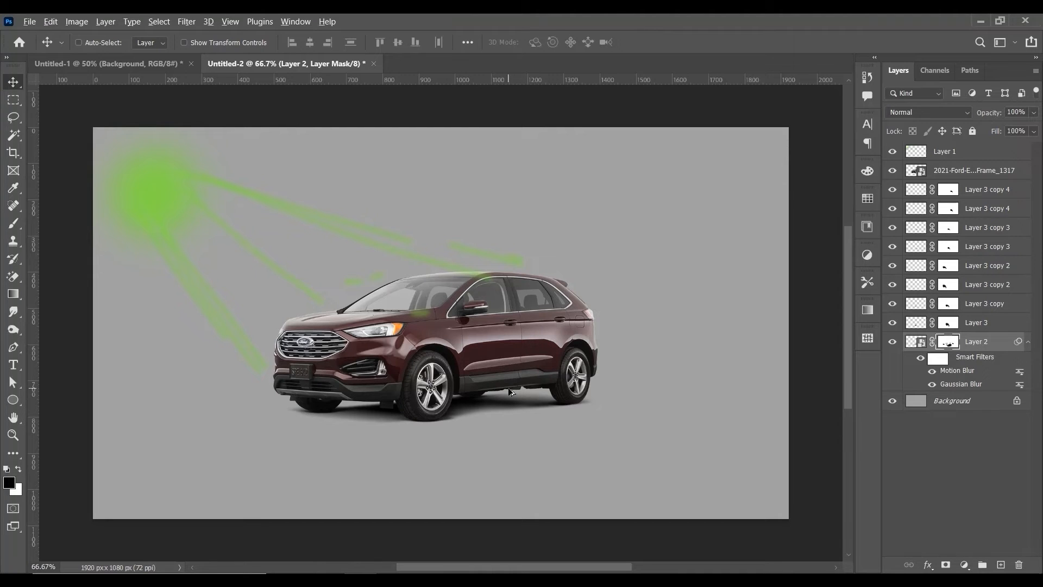
pyautogui.moveTo(511, 391); pyautogui.dragTo(604, 368)
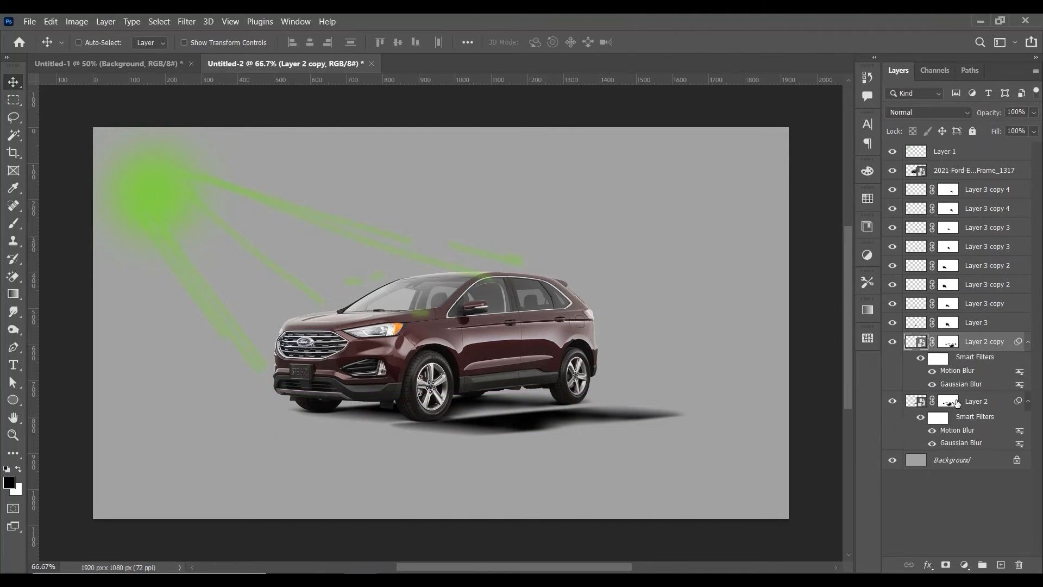
pyautogui.click(948, 345)
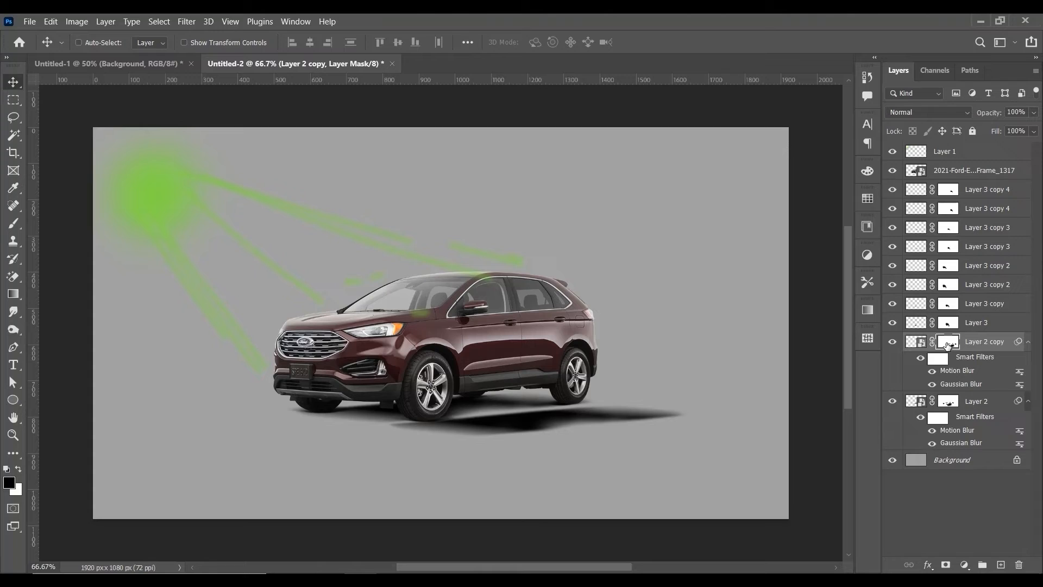
pyautogui.press('Delete')
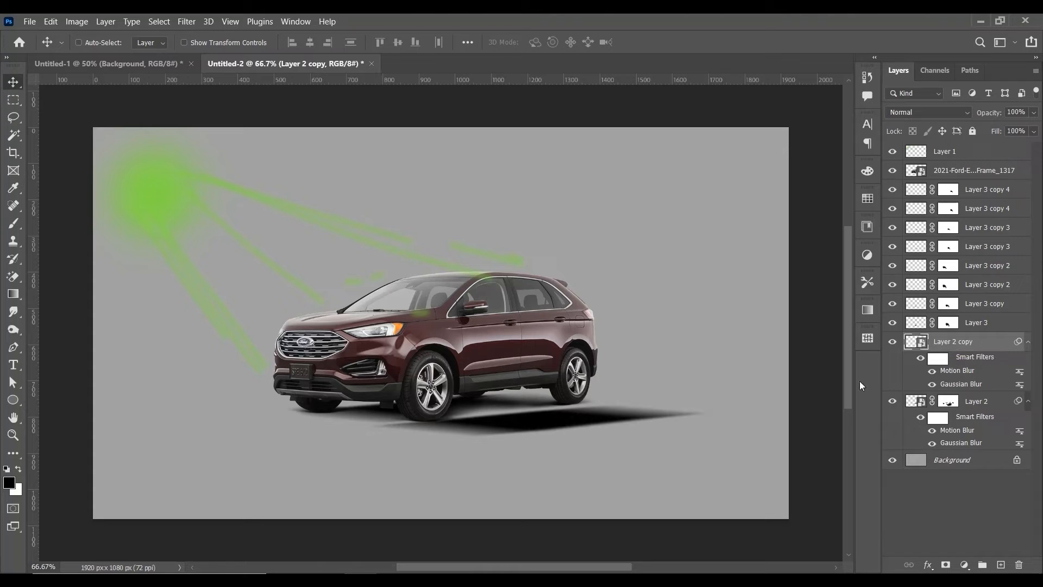
pyautogui.moveTo(687, 409); pyautogui.dragTo(668, 421)
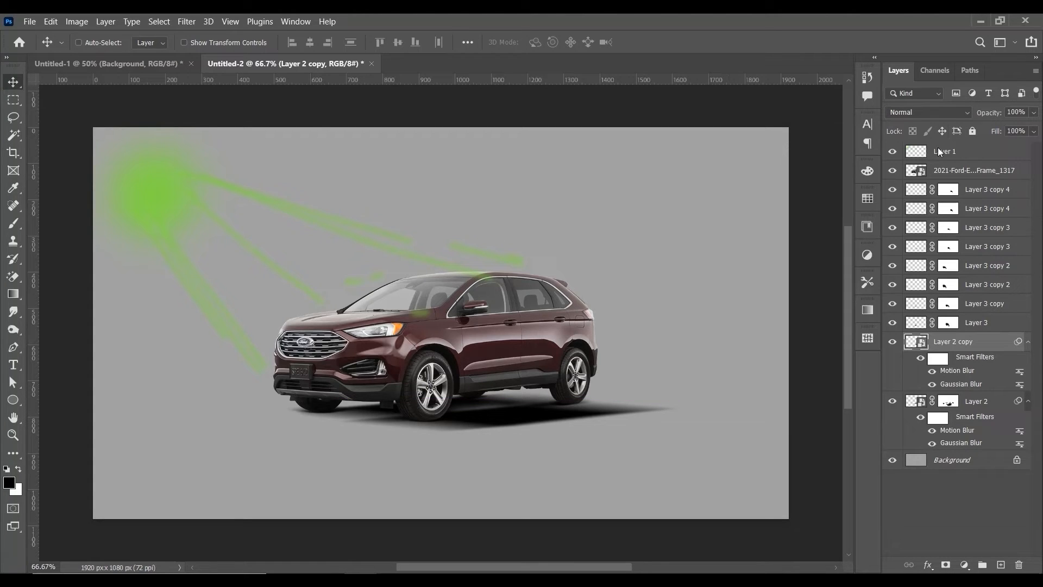
pyautogui.moveTo(585, 403)
pyautogui.mouseDown()
pyautogui.moveTo(587, 415)
pyautogui.moveTo(605, 402)
pyautogui.mouseUp()
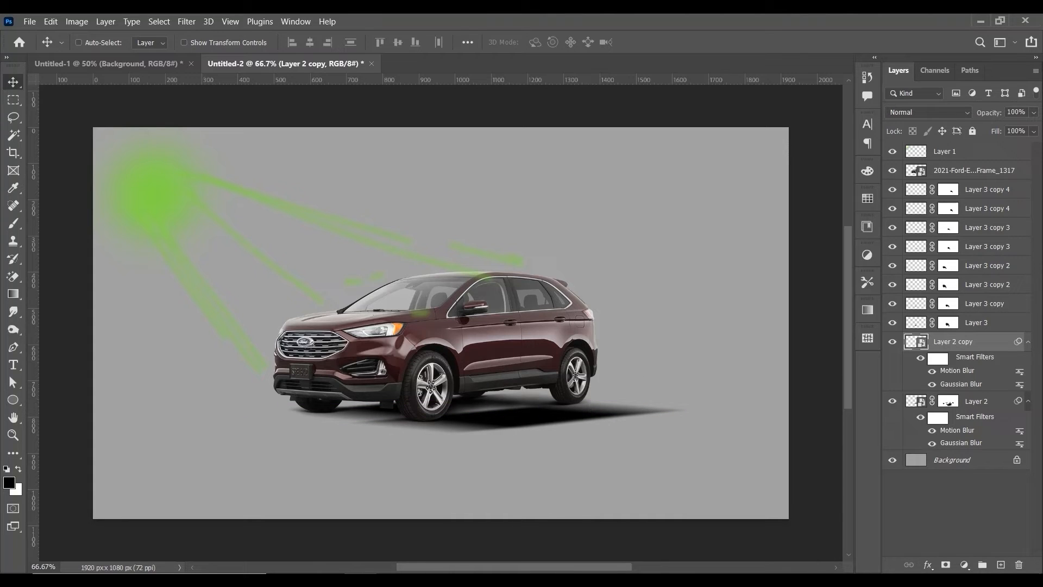
# Set Layer 2 copy's Fill to 63% and nudge its shadow closer to the wheels
pyautogui.moveTo(1000, 149)
pyautogui.mouseDown()
pyautogui.moveTo(992, 147)
pyautogui.moveTo(1002, 146)
pyautogui.mouseUp()
pyautogui.click(502, 311)
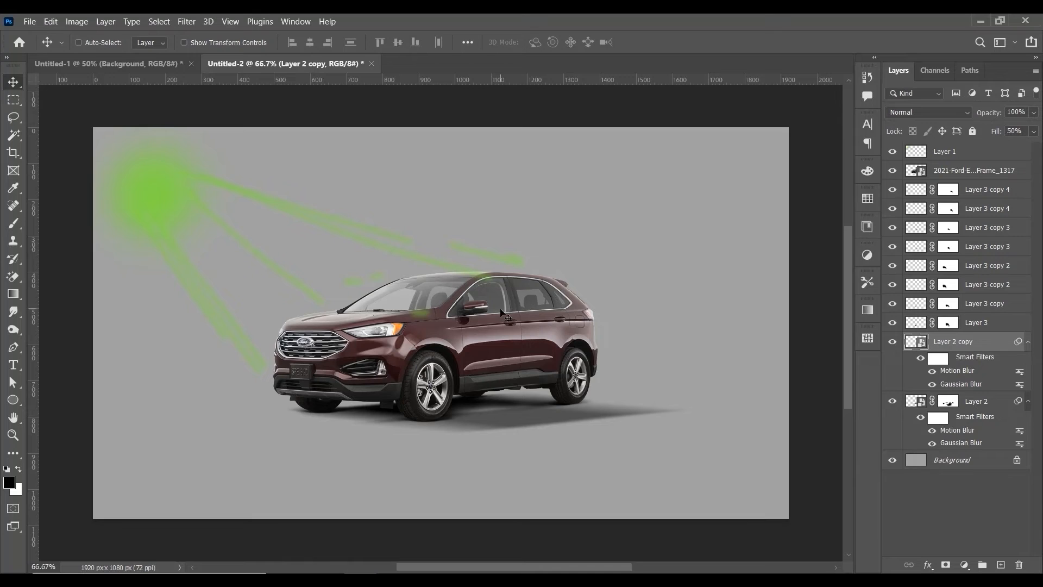
pyautogui.hotkey('ctrl', '+')
pyautogui.click(1034, 132)
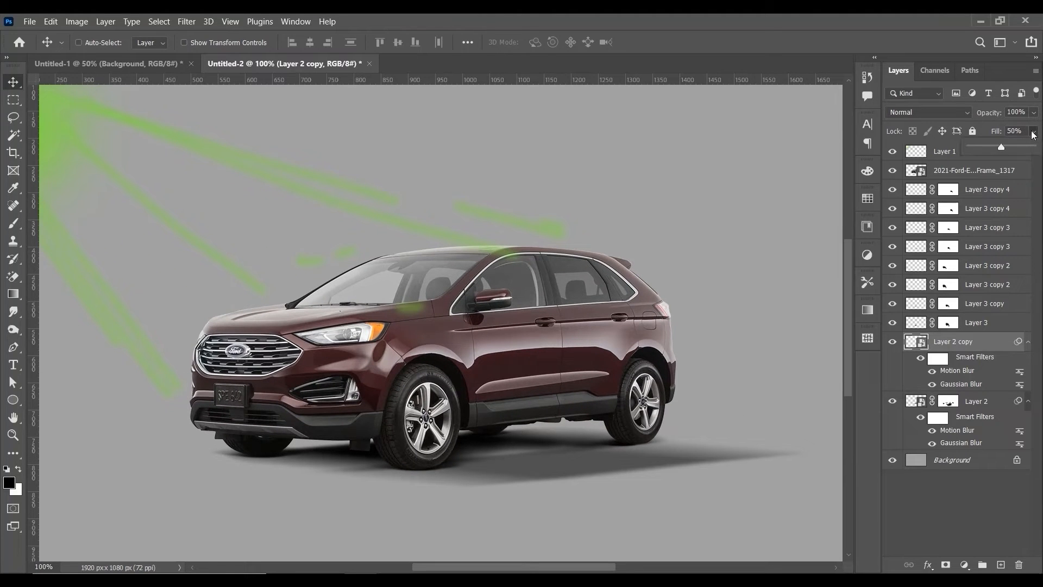
pyautogui.moveTo(1015, 145); pyautogui.dragTo(1009, 146)
pyautogui.click(668, 421)
pyautogui.moveTo(647, 462); pyautogui.dragTo(649, 466)
pyautogui.hotkey('ctrl', '0')
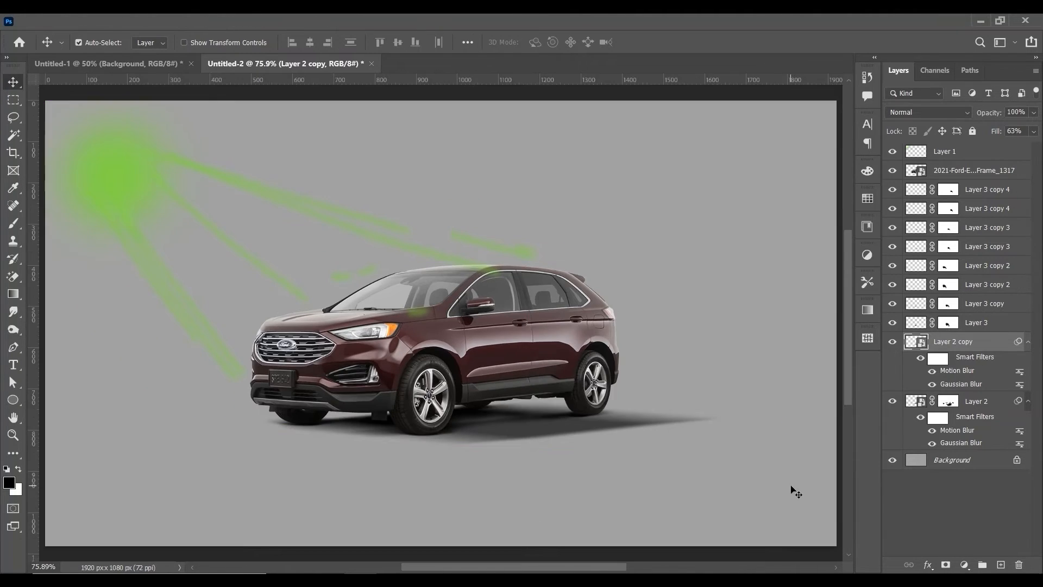
pyautogui.hotkey('ctrl', '-')
pyautogui.hotkey('ctrl', '+')
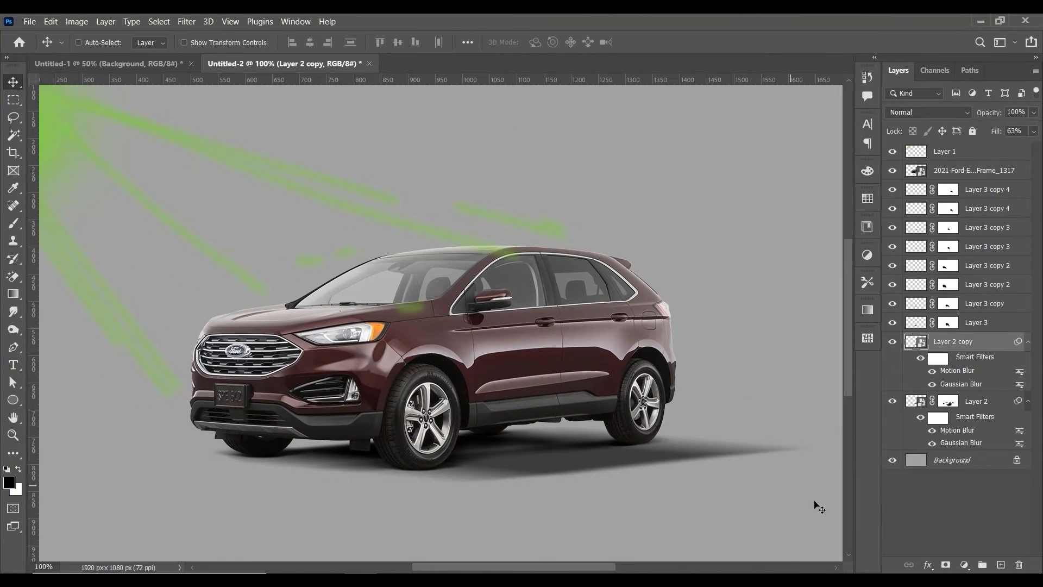
# Add a layer mask to Layer 2 copy and try fading the shadow's far tip with a 300 px black brush
pyautogui.click(948, 564)
pyautogui.click(13, 222)
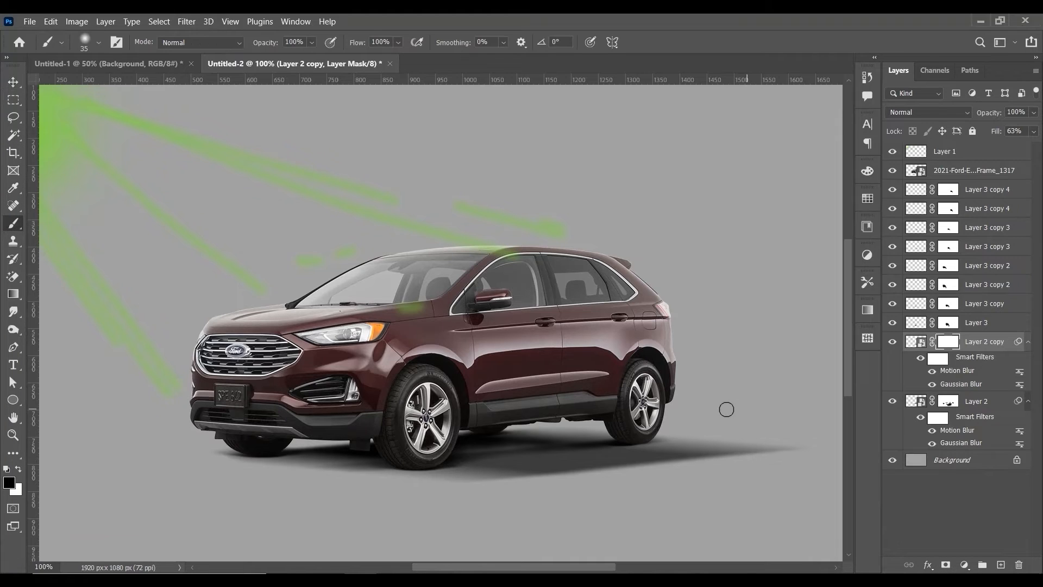
pyautogui.press(']')
pyautogui.press(']')
pyautogui.press(']')
pyautogui.press(']')
pyautogui.press(']')
pyautogui.press(']')
pyautogui.press(']')
pyautogui.press(']')
pyautogui.press(']')
pyautogui.press(']')
pyautogui.press(']')
pyautogui.press(']')
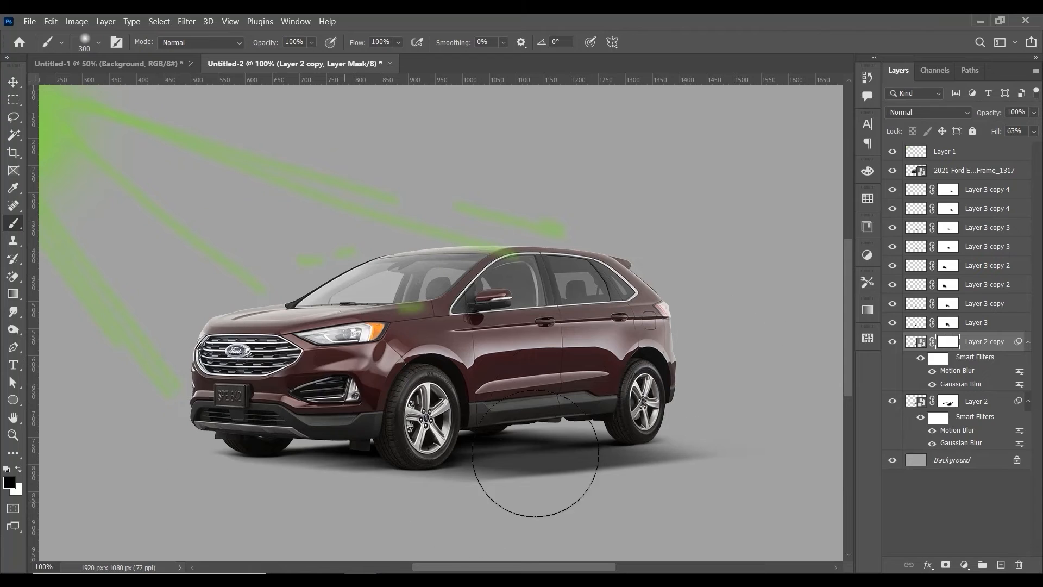
pyautogui.click(741, 360)
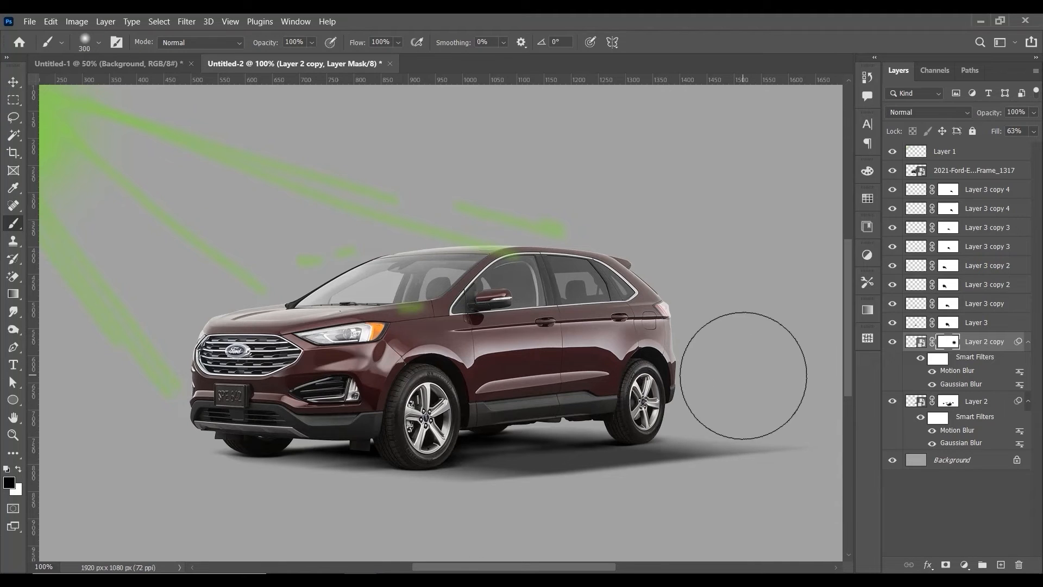
# Fade the outer tip and edges of the shadow on Layer 2 copy's mask with a 175 px black brush
pyautogui.press('[')
pyautogui.press('[')
pyautogui.press('[')
pyautogui.click(793, 434)
pyautogui.moveTo(752, 385)
pyautogui.mouseDown()
pyautogui.moveTo(702, 390)
pyautogui.moveTo(650, 371)
pyautogui.mouseUp()
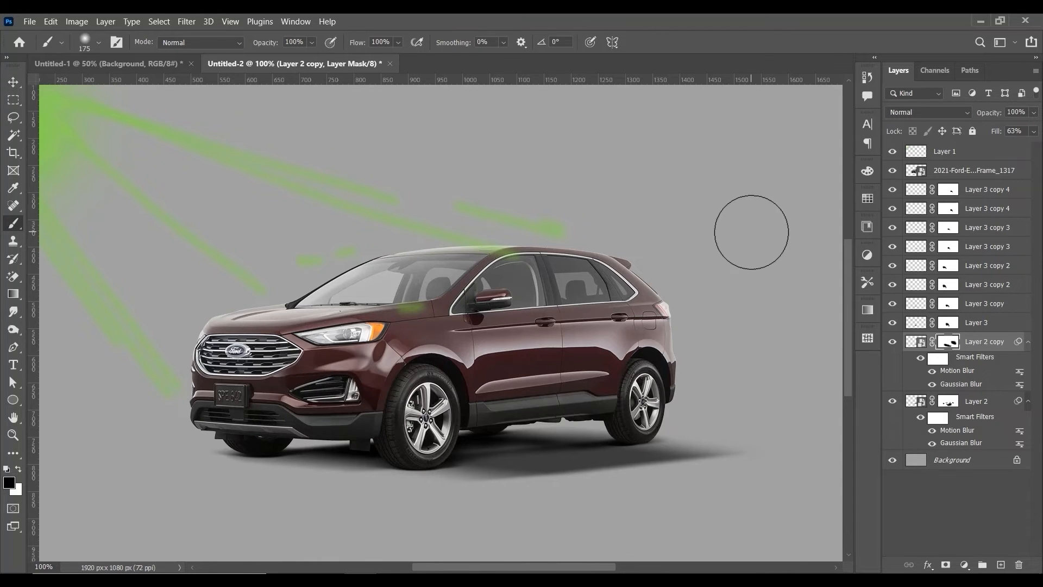
pyautogui.hotkey('ctrl', '-')
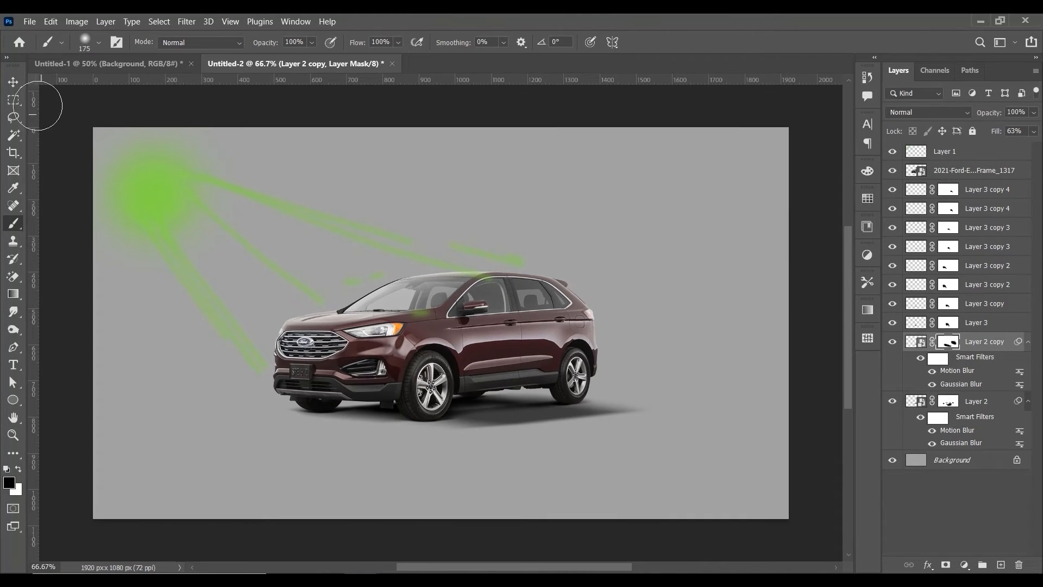
pyautogui.click(12, 83)
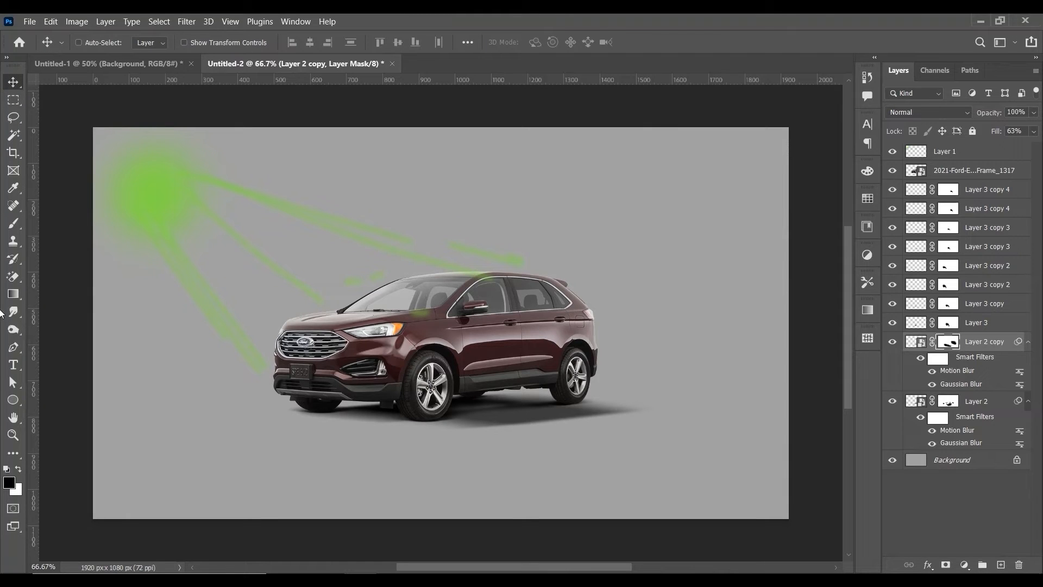
# Try to soften the shadow behind the rear wheel on Layer 2 copy's mask with a black brush at 38% flow
pyautogui.click(13, 224)
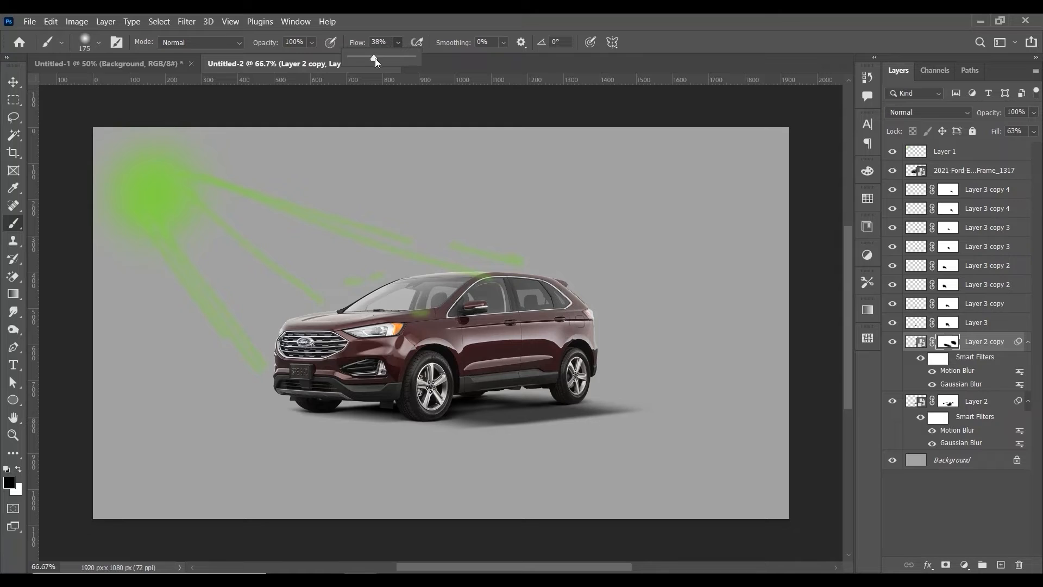
pyautogui.moveTo(639, 439)
pyautogui.mouseDown()
pyautogui.moveTo(588, 449)
pyautogui.moveTo(629, 453)
pyautogui.moveTo(664, 428)
pyautogui.moveTo(578, 448)
pyautogui.moveTo(596, 443)
pyautogui.moveTo(587, 441)
pyautogui.moveTo(603, 458)
pyautogui.moveTo(666, 424)
pyautogui.mouseUp()
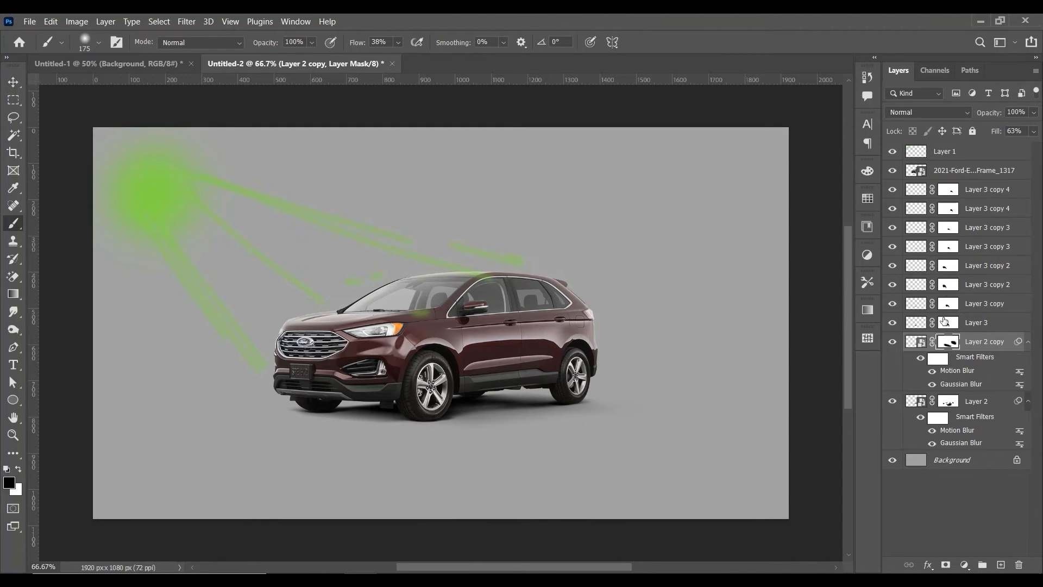
pyautogui.hotkey('ctrl', 'z')
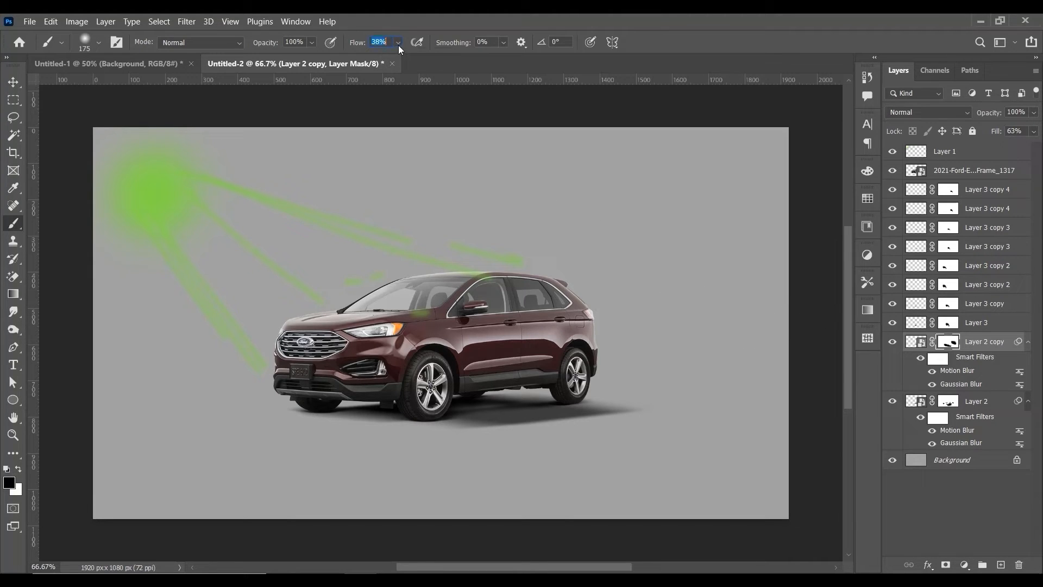
# Soften the lower edge of Layer 2 copy's shadow on its mask with a 175 px black brush at 12% flow
pyautogui.click(399, 44)
pyautogui.click(540, 452)
pyautogui.moveTo(572, 445)
pyautogui.mouseDown()
pyautogui.moveTo(616, 434)
pyautogui.moveTo(541, 462)
pyautogui.moveTo(510, 452)
pyautogui.moveTo(517, 443)
pyautogui.mouseUp()
pyautogui.moveTo(476, 447)
pyautogui.mouseDown()
pyautogui.moveTo(465, 455)
pyautogui.moveTo(588, 441)
pyautogui.moveTo(530, 455)
pyautogui.moveTo(583, 435)
pyautogui.mouseUp()
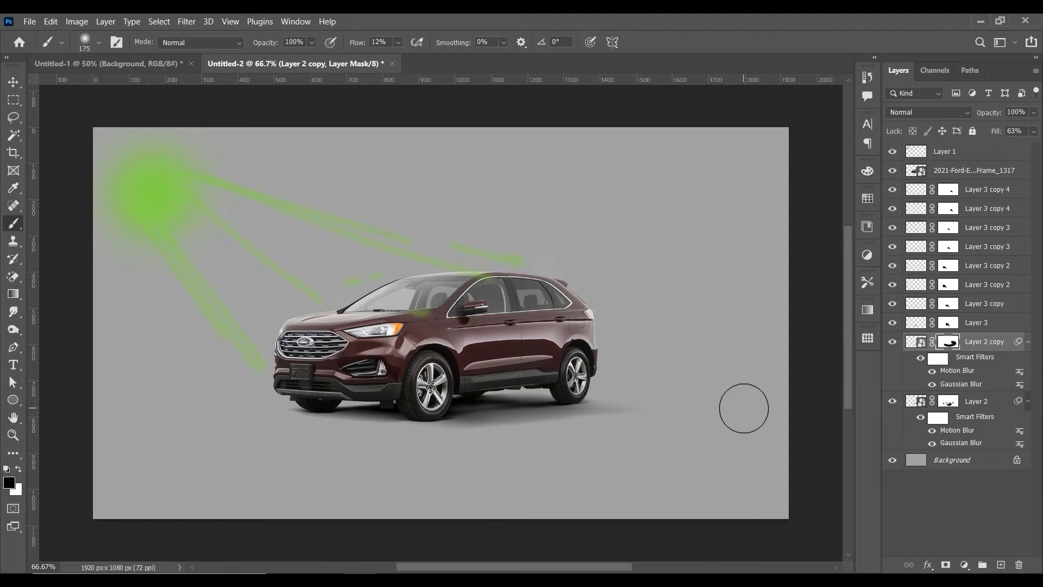
# Restore part of Layer 2 copy's shadow between the near front and rear wheels with a 175 px white brush on its mask
pyautogui.hotkey('ctrl', '1')
pyautogui.press('[')
pyautogui.press('[')
pyautogui.press('[')
pyautogui.press('[')
pyautogui.press('[')
pyautogui.press('[')
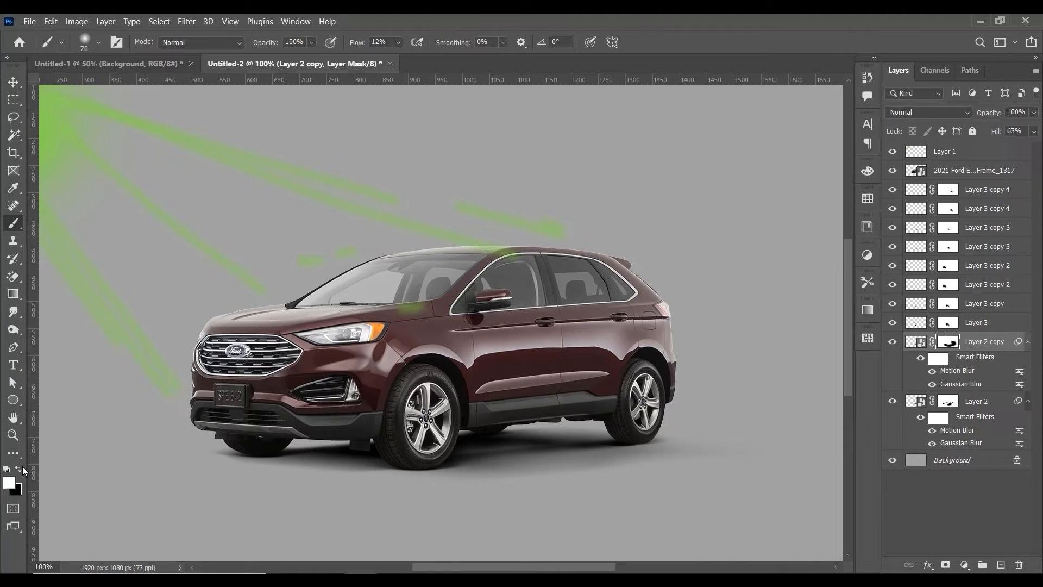
pyautogui.press(']')
pyautogui.press(']')
pyautogui.press(']')
pyautogui.press(']')
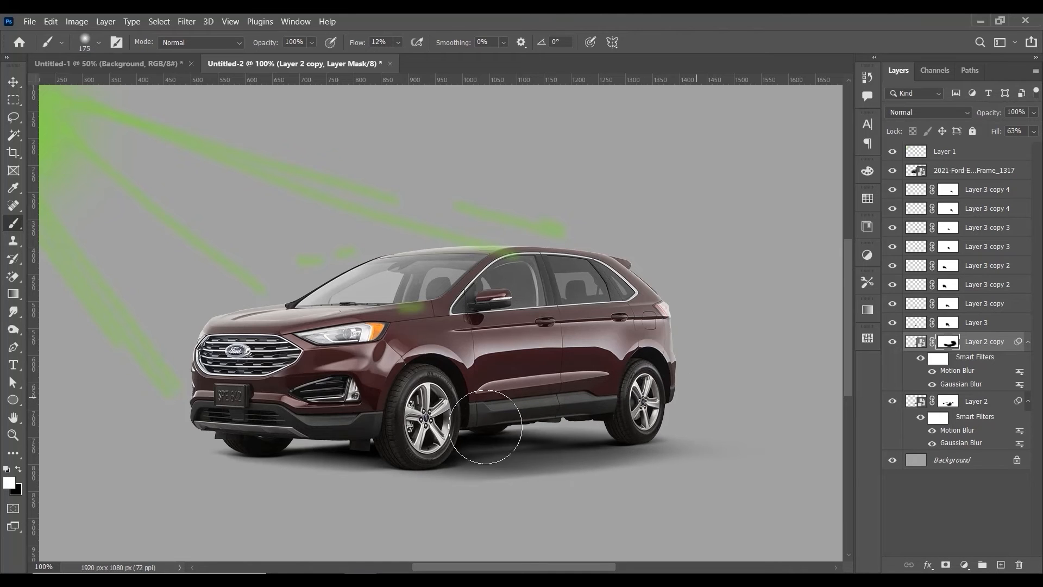
pyautogui.moveTo(484, 428)
pyautogui.mouseDown()
pyautogui.moveTo(467, 462)
pyautogui.moveTo(559, 441)
pyautogui.moveTo(638, 444)
pyautogui.mouseUp()
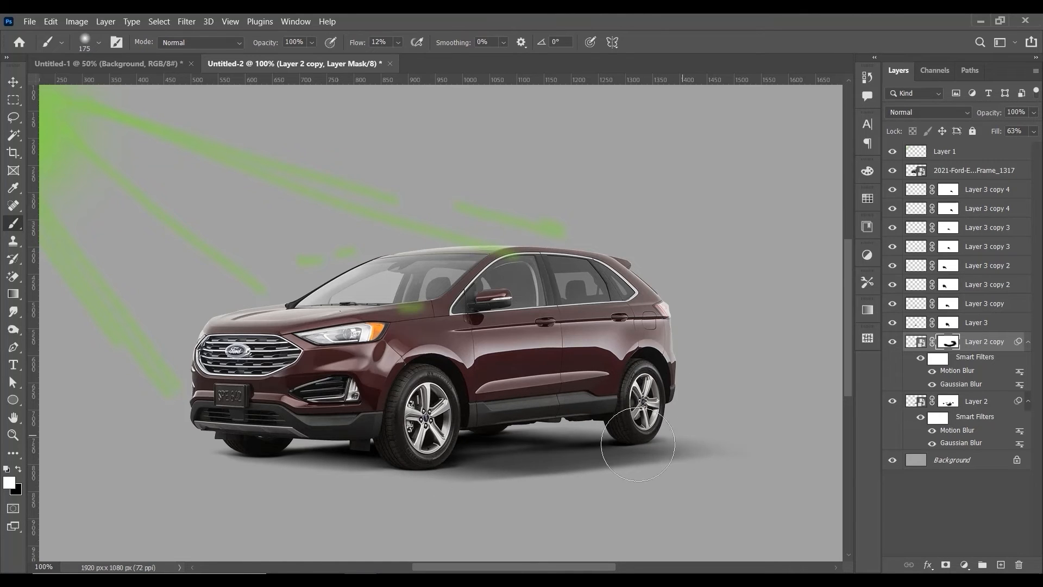
pyautogui.scroll(-3, 785, 276)
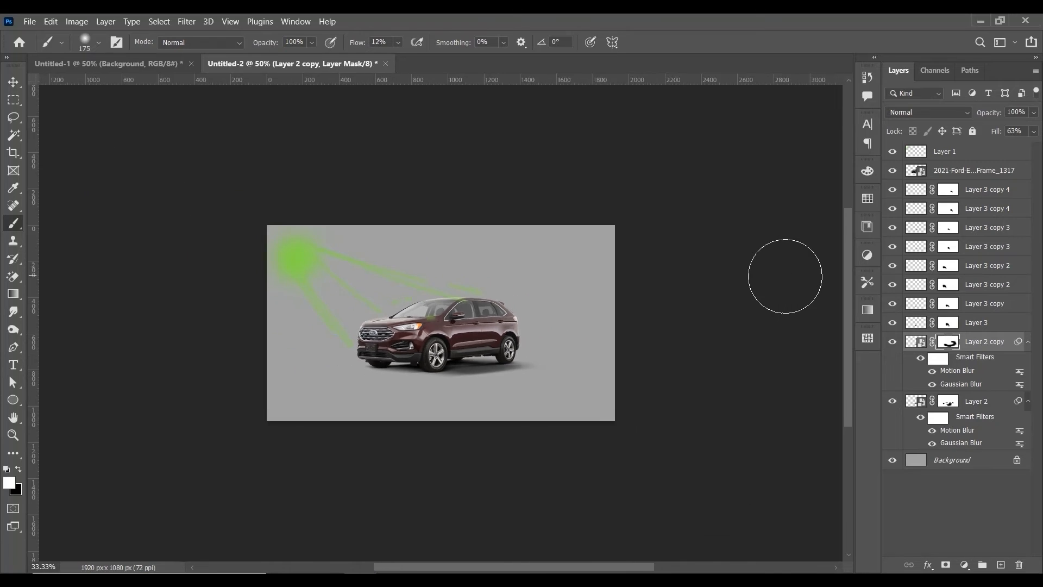
pyautogui.scroll(2, 785, 276)
pyautogui.click(13, 83)
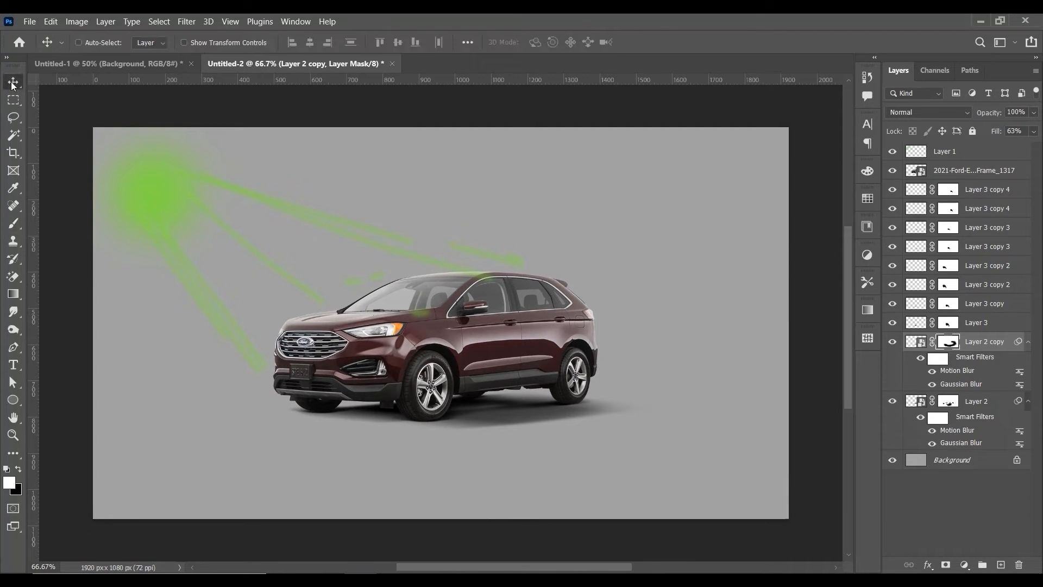
# Add an Exposure adjustment clipped to the 2021-Ford car layer and lower its exposure to -8.33
pyautogui.click(944, 176)
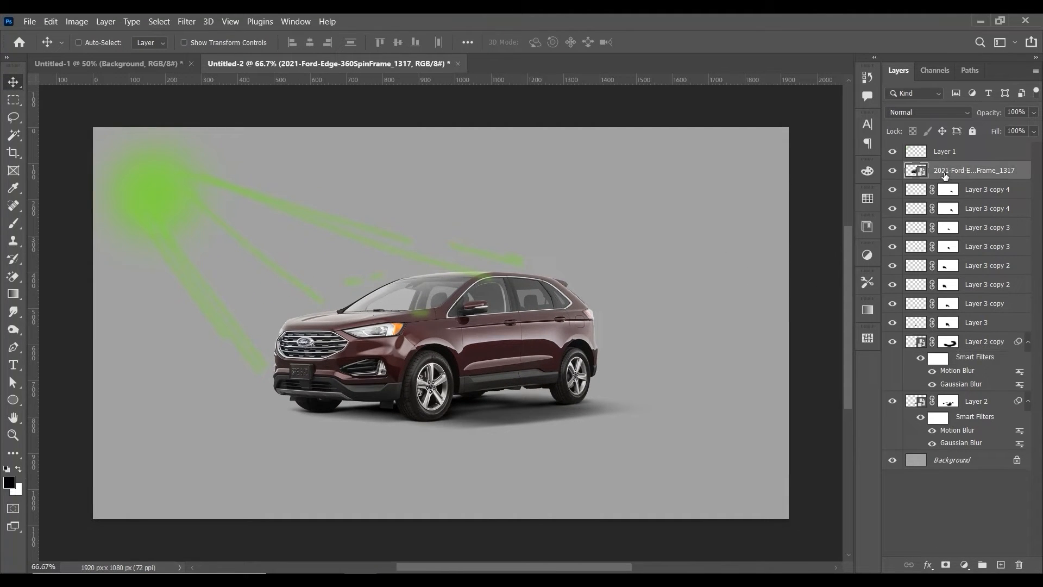
pyautogui.click(965, 566)
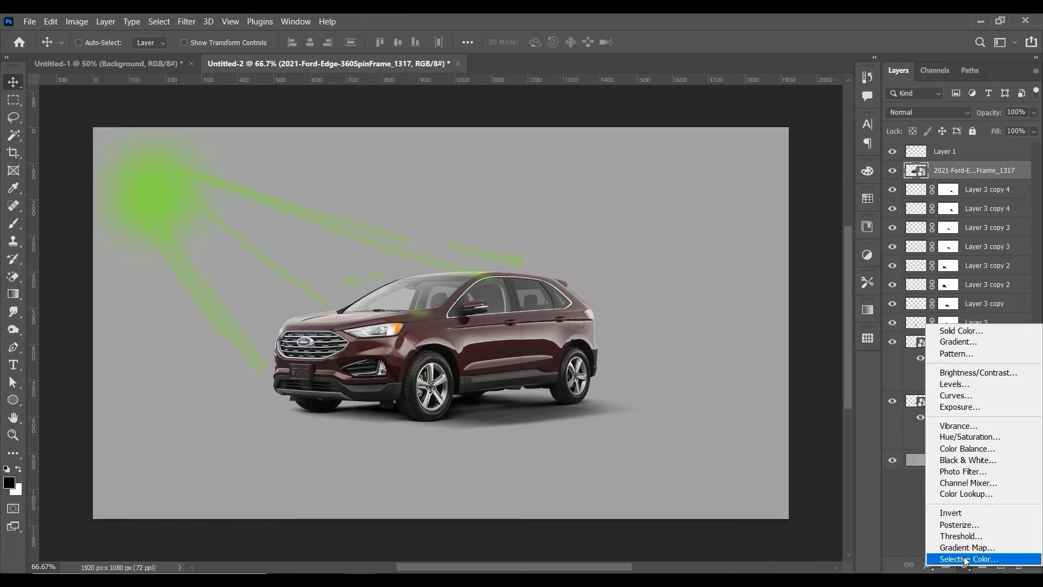
pyautogui.click(960, 407)
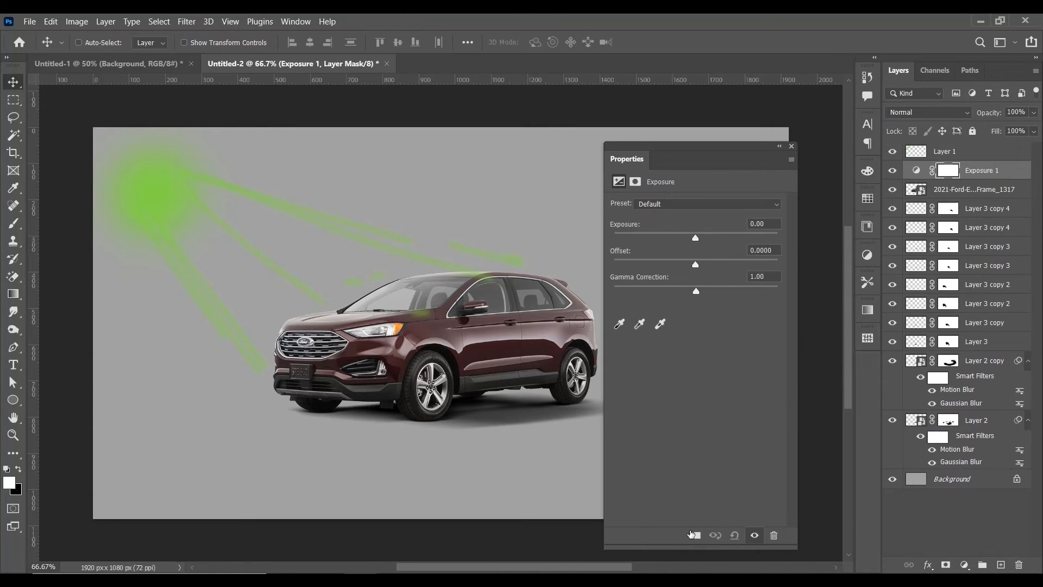
pyautogui.click(694, 535)
pyautogui.moveTo(693, 244); pyautogui.dragTo(640, 245)
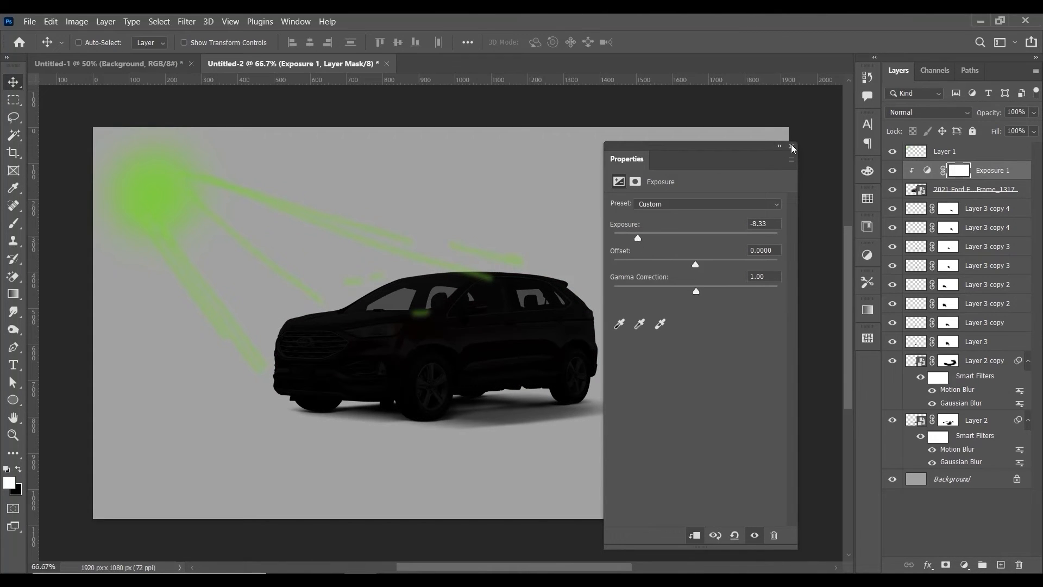
# Mask the Exposure 1 darkening off the hood and windshield with a soft black brush at 12% flow
pyautogui.click(791, 147)
pyautogui.click(14, 223)
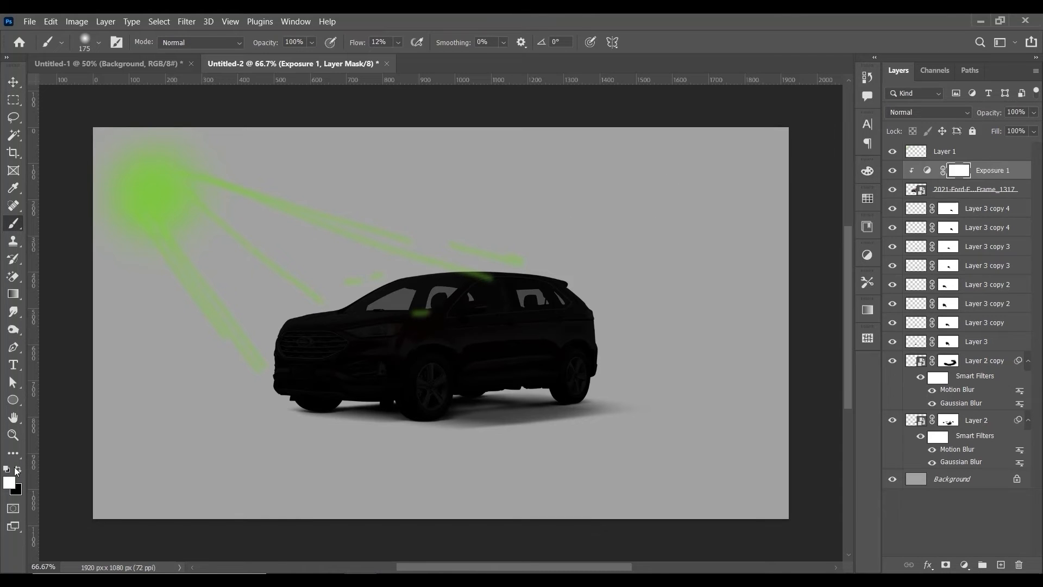
pyautogui.moveTo(346, 296)
pyautogui.mouseDown()
pyautogui.moveTo(429, 288)
pyautogui.moveTo(413, 293)
pyautogui.mouseUp()
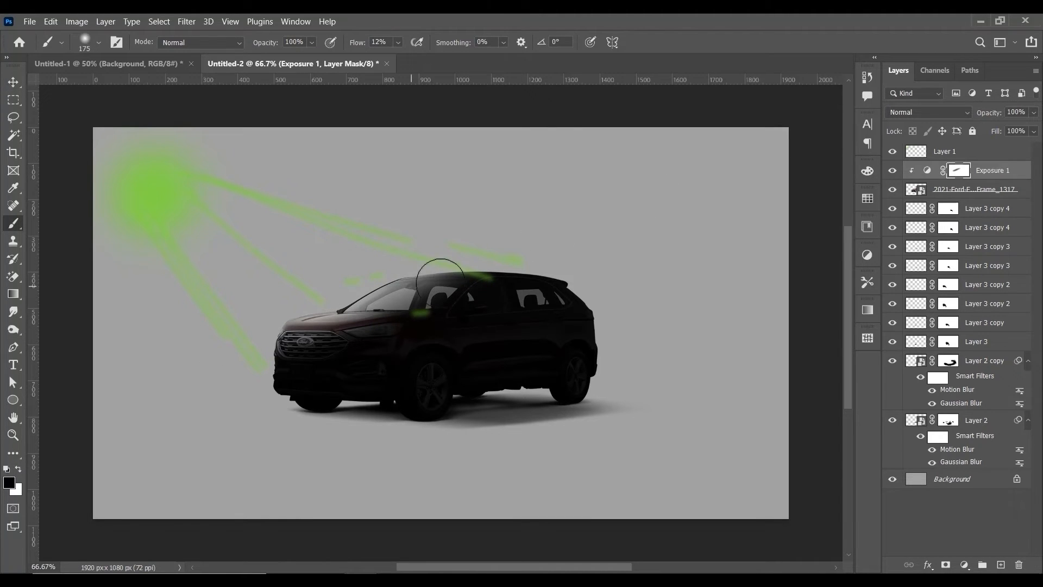
pyautogui.press(']')
pyautogui.press(']')
pyautogui.press('[')
pyautogui.press('[')
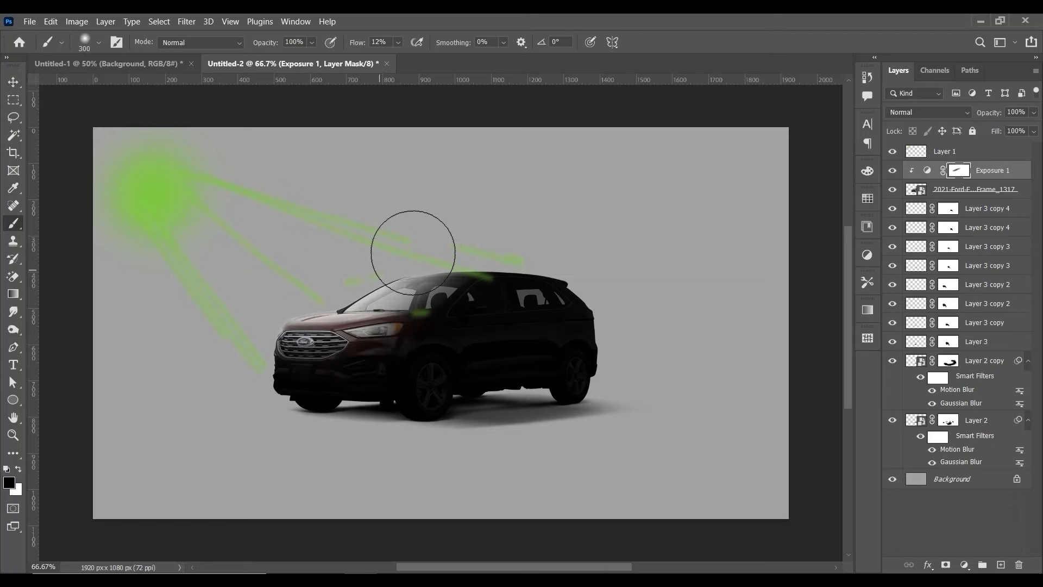
pyautogui.moveTo(394, 262)
pyautogui.mouseDown()
pyautogui.moveTo(443, 235)
pyautogui.moveTo(402, 304)
pyautogui.mouseUp()
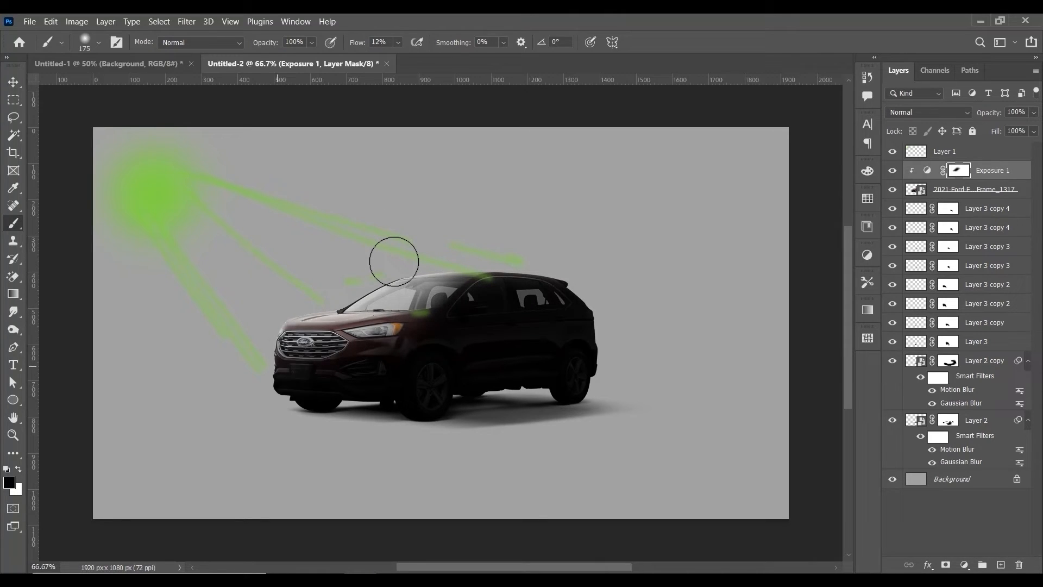
# Mask the darkening off the car's grille, headlights and front bumper with a 175 px black brush at 100% flow
pyautogui.hotkey('shift', '0')
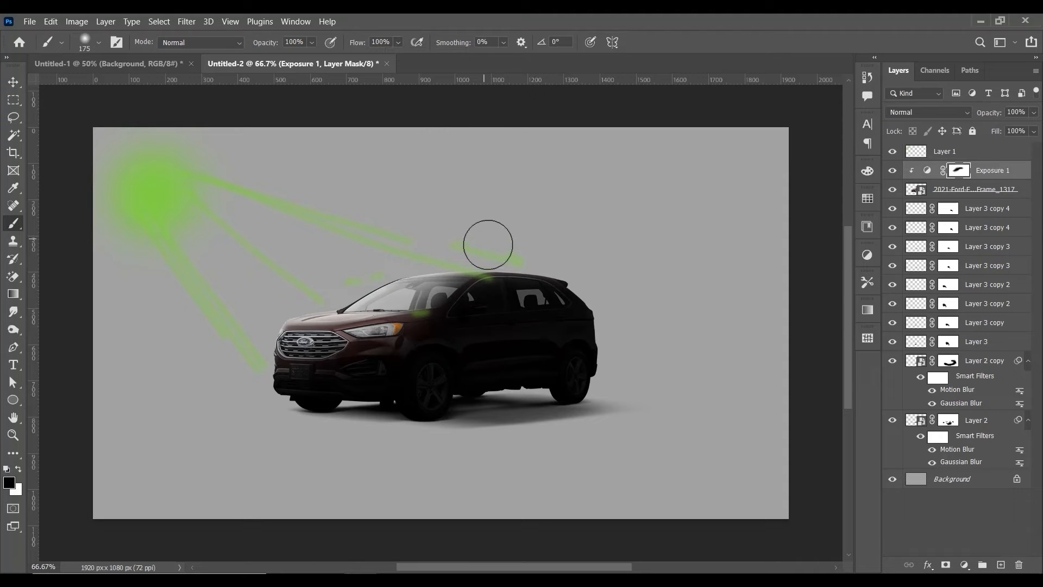
pyautogui.click(304, 362)
pyautogui.moveTo(253, 376)
pyautogui.mouseDown()
pyautogui.moveTo(298, 375)
pyautogui.moveTo(358, 351)
pyautogui.moveTo(362, 370)
pyautogui.mouseUp()
pyautogui.moveTo(488, 245); pyautogui.dragTo(592, 265)
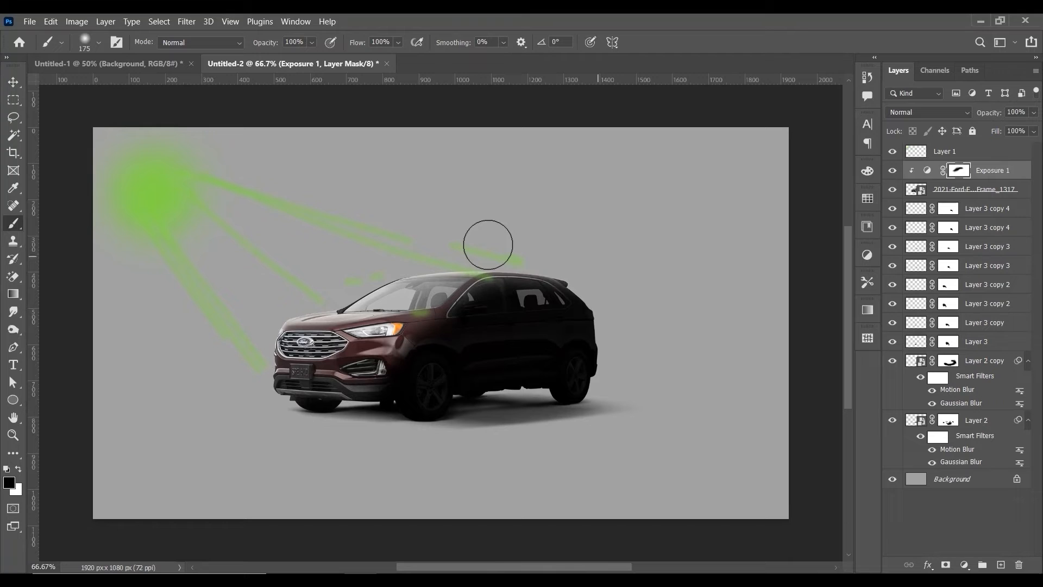
# Reveal the car's side, windows and wheels on the Exposure 1 mask with a black brush of 400 to 500 px at 100% flow
pyautogui.press(']')
pyautogui.press(']')
pyautogui.press(']')
pyautogui.press(']')
pyautogui.press(']')
pyautogui.press(']')
pyautogui.click(516, 240)
pyautogui.press('[')
pyautogui.press('[')
pyautogui.press('[')
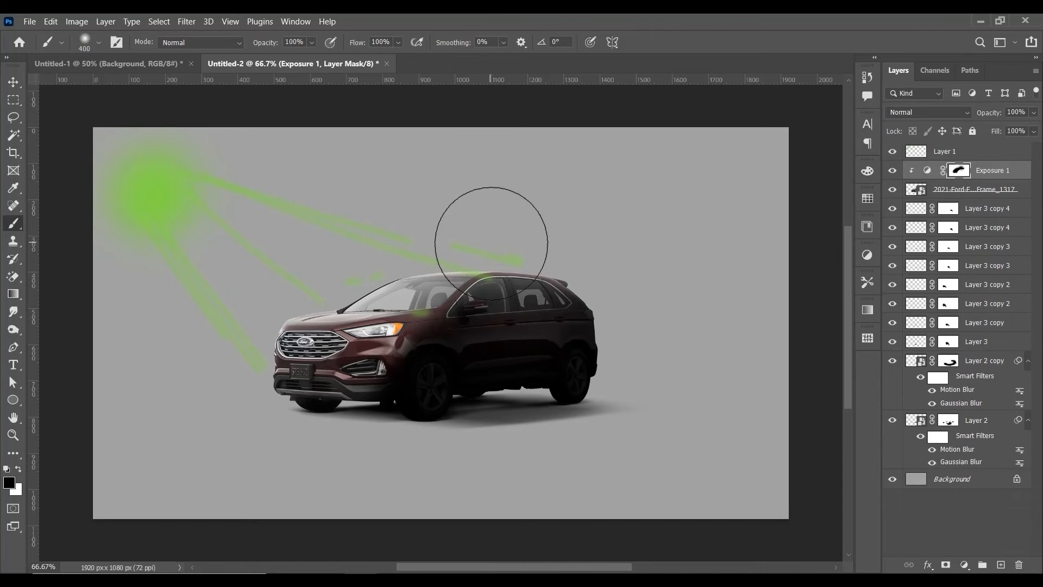
pyautogui.moveTo(464, 256); pyautogui.dragTo(423, 307)
pyautogui.press(']')
pyautogui.press(']')
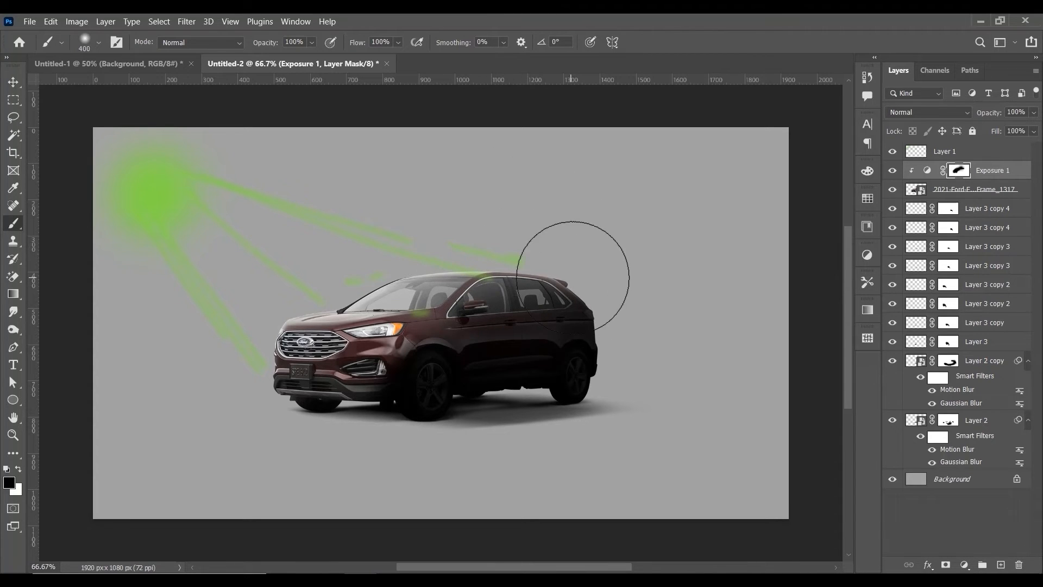
pyautogui.click(388, 342)
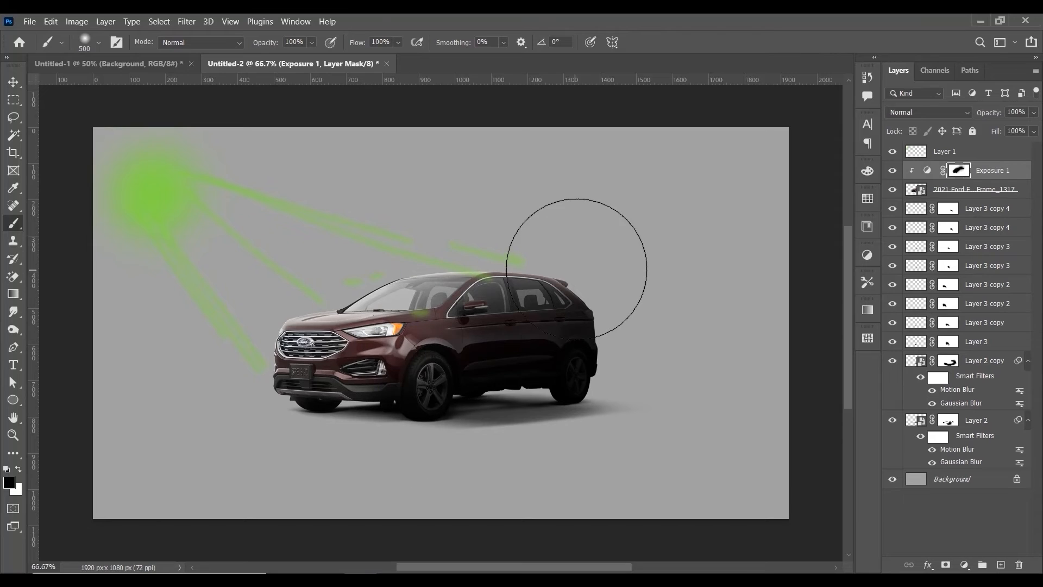
# Lower the Exposure 1 layer's fill to 82%
pyautogui.click(1035, 132)
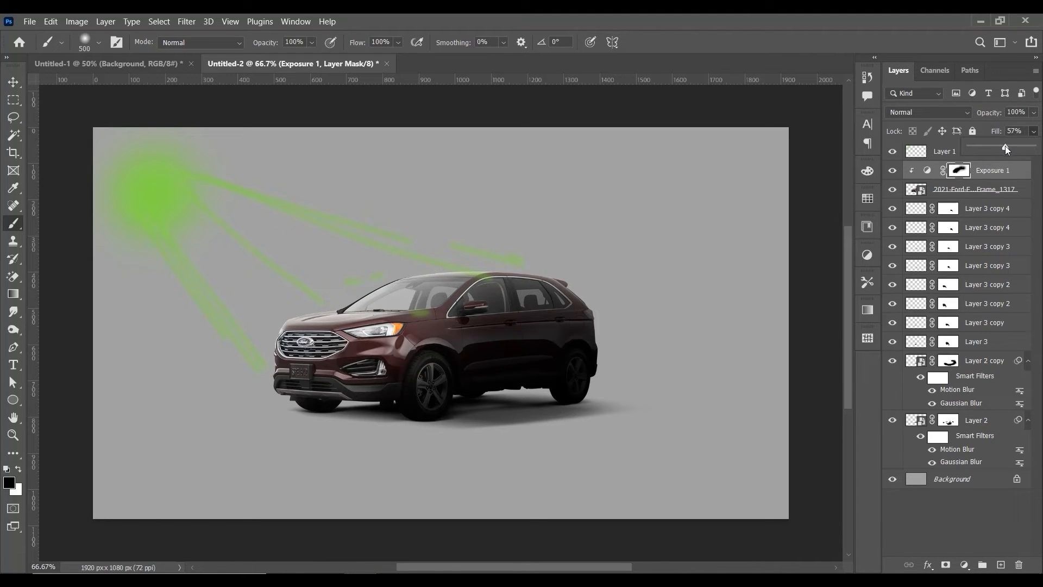
pyautogui.moveTo(1019, 146); pyautogui.dragTo(1024, 145)
pyautogui.press('v')
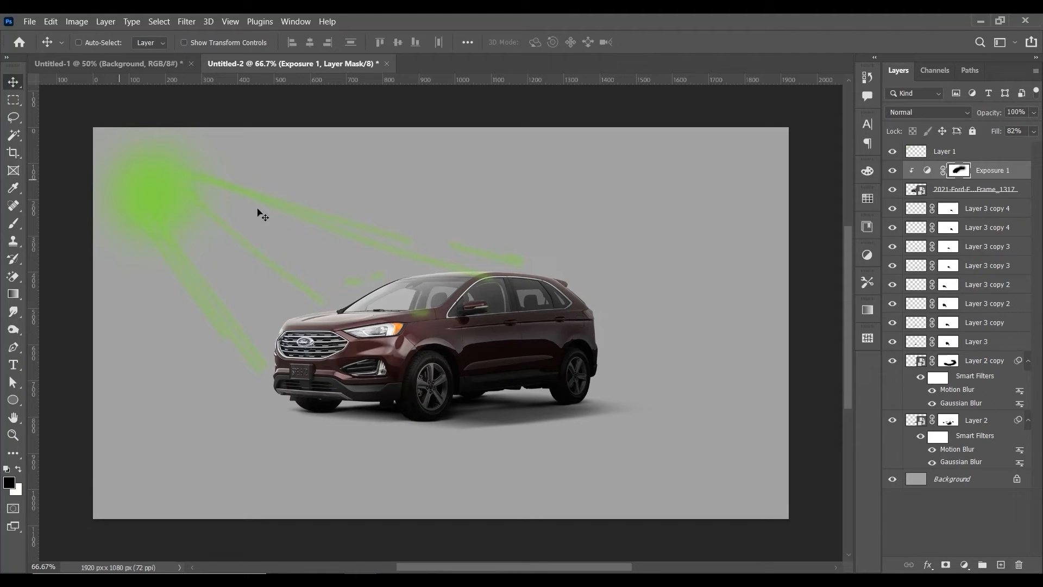
# Compare the shadow with Layer 2 hidden and shown, and duplicate Layer 2 copy to deepen the cast shadow
pyautogui.click(969, 426)
pyautogui.click(894, 422)
pyautogui.click(893, 423)
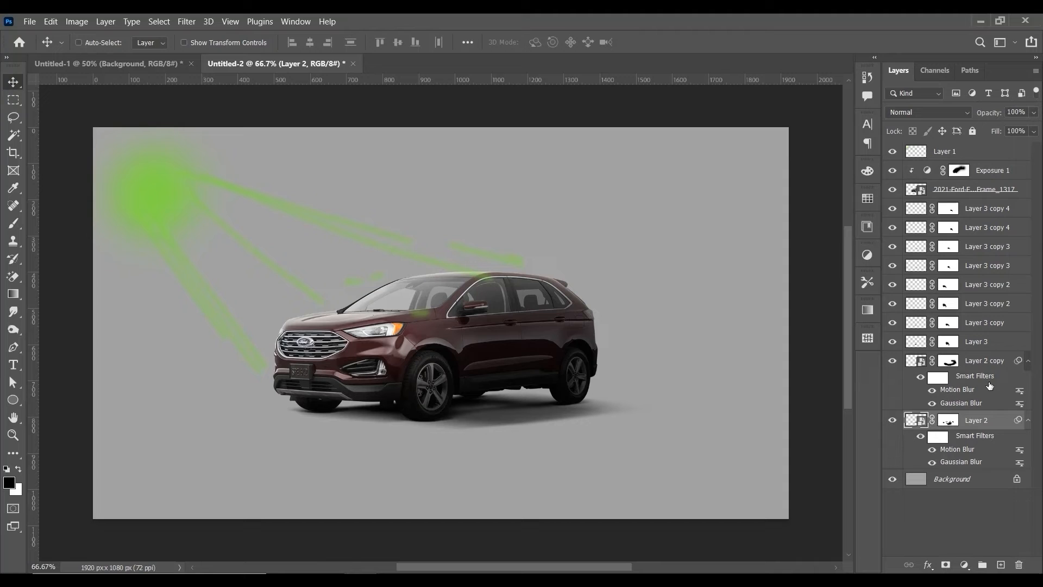
pyautogui.moveTo(994, 363); pyautogui.dragTo(1001, 564)
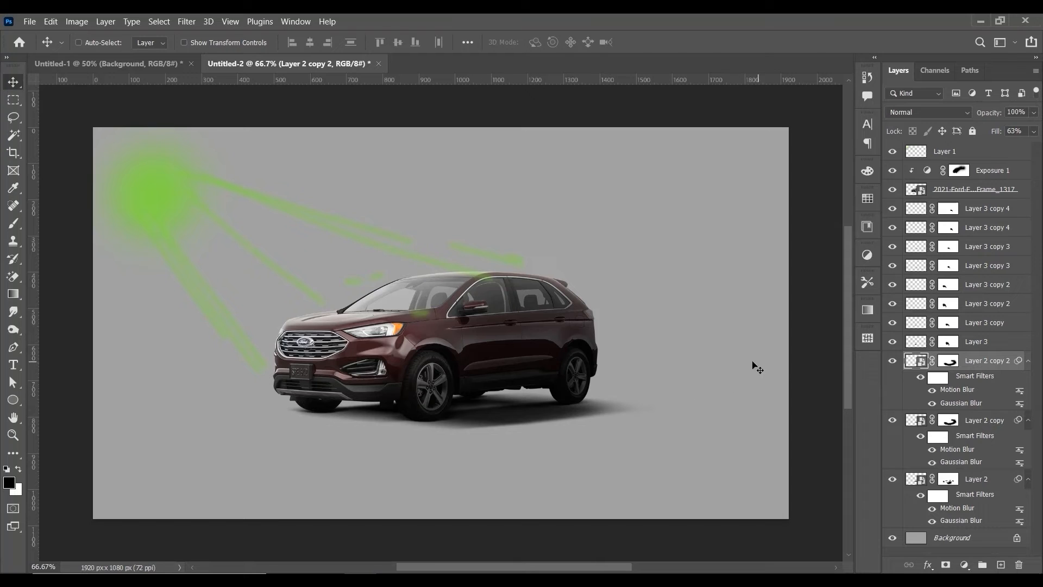
pyautogui.hotkey('ctrl', '+')
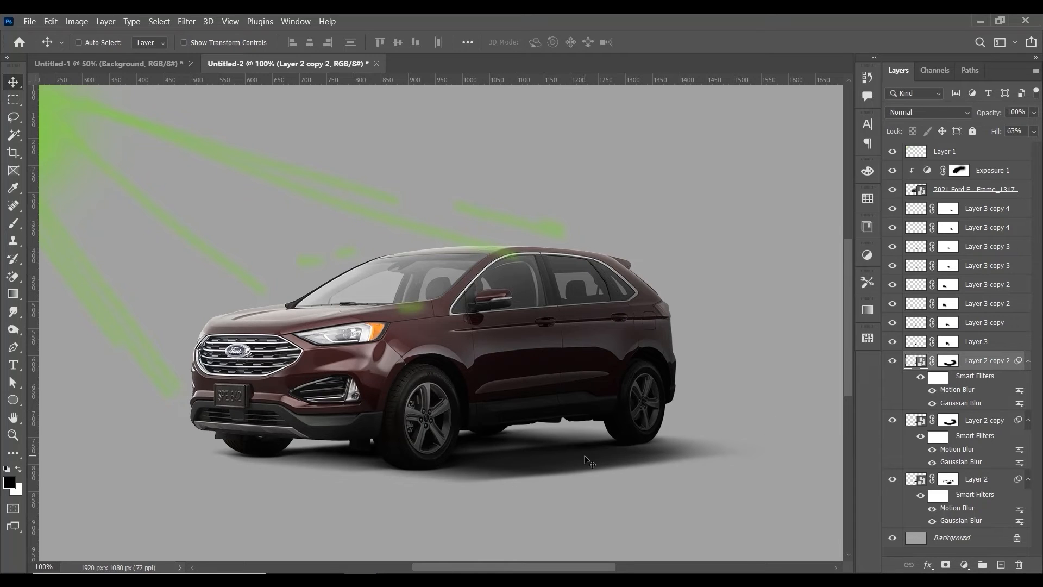
pyautogui.moveTo(579, 458); pyautogui.dragTo(548, 445)
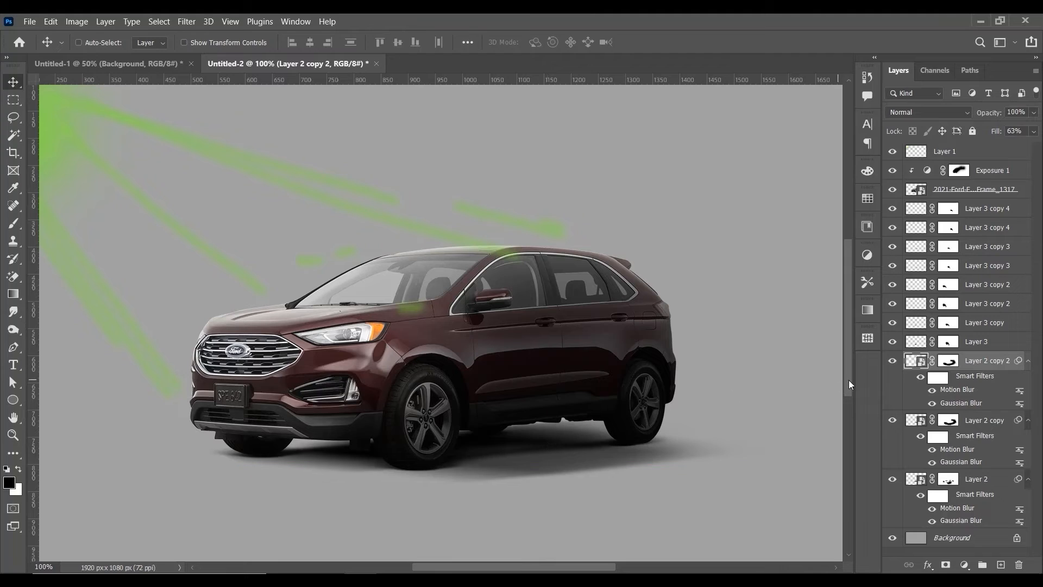
# Duplicate Layer 2 as a backup and hide the duplicate
pyautogui.click(975, 485)
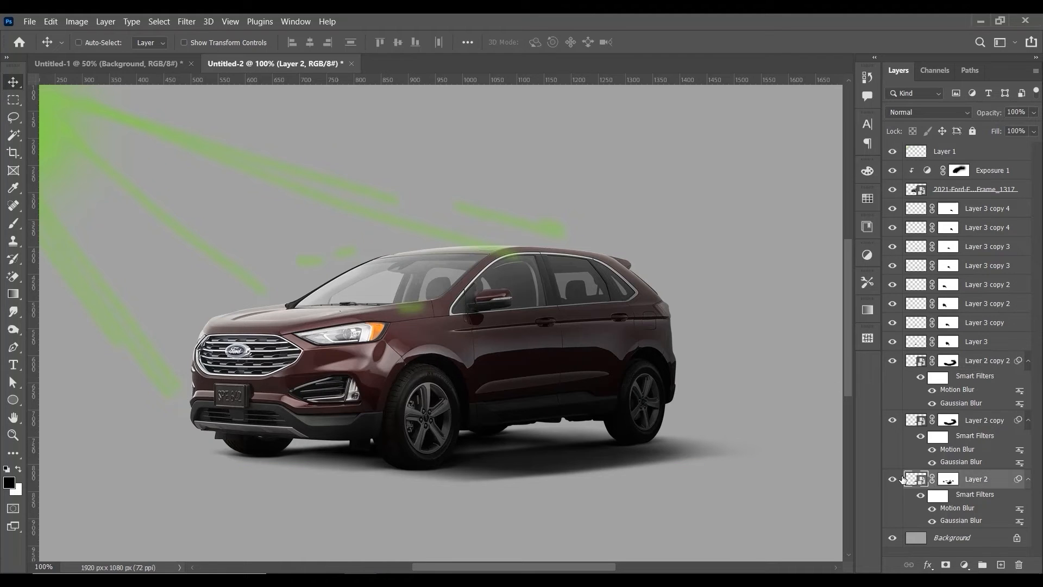
pyautogui.click(892, 479)
pyautogui.click(892, 480)
pyautogui.click(949, 480)
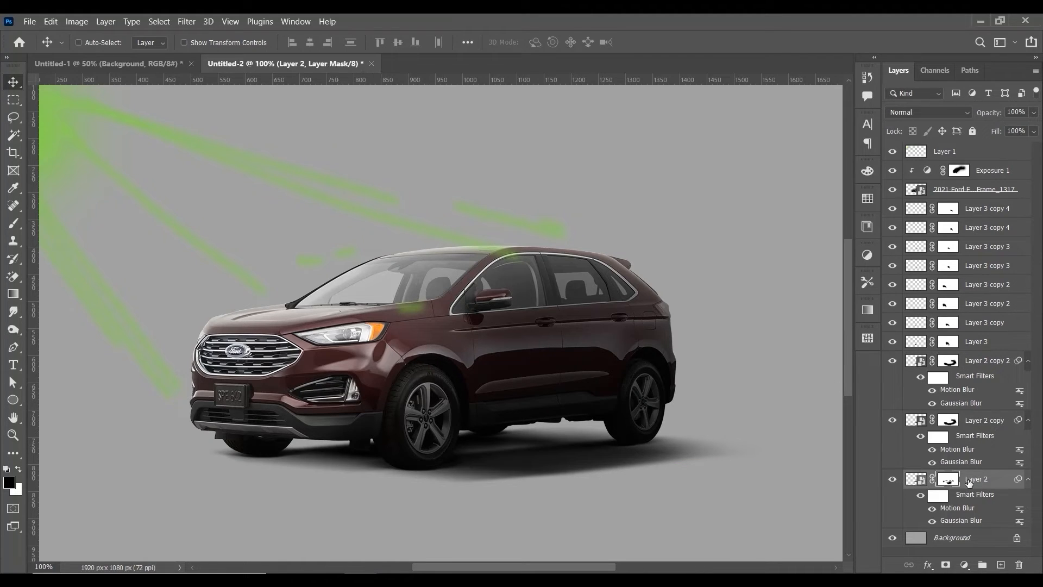
pyautogui.moveTo(1002, 481); pyautogui.dragTo(1001, 564)
pyautogui.click(892, 480)
pyautogui.scroll(-1, 976, 546)
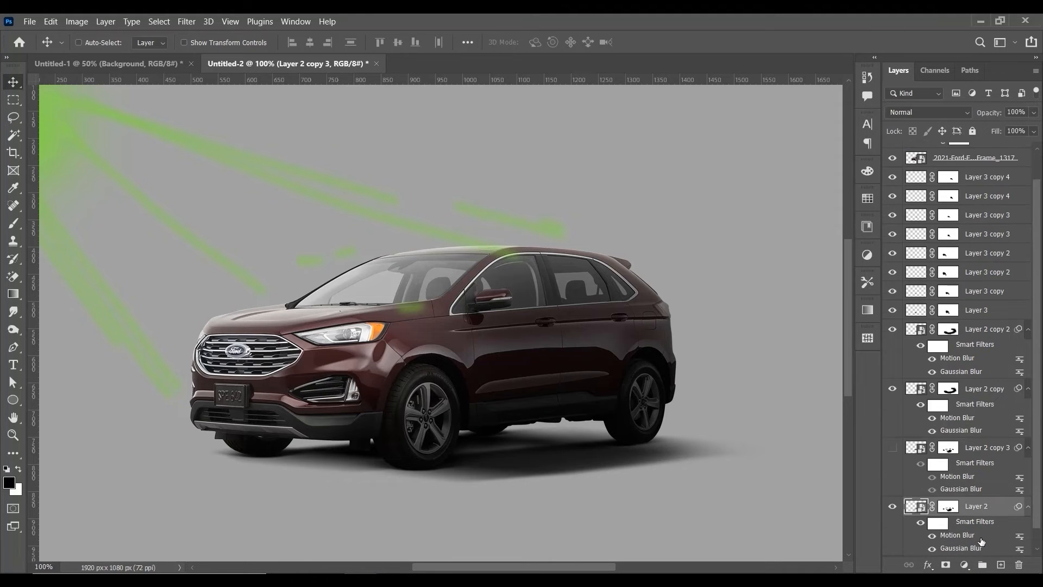
# Touch up the shadow beneath the car on Layer 2's mask with a 150 px white brush at 100% flow
pyautogui.click(973, 508)
pyautogui.click(14, 223)
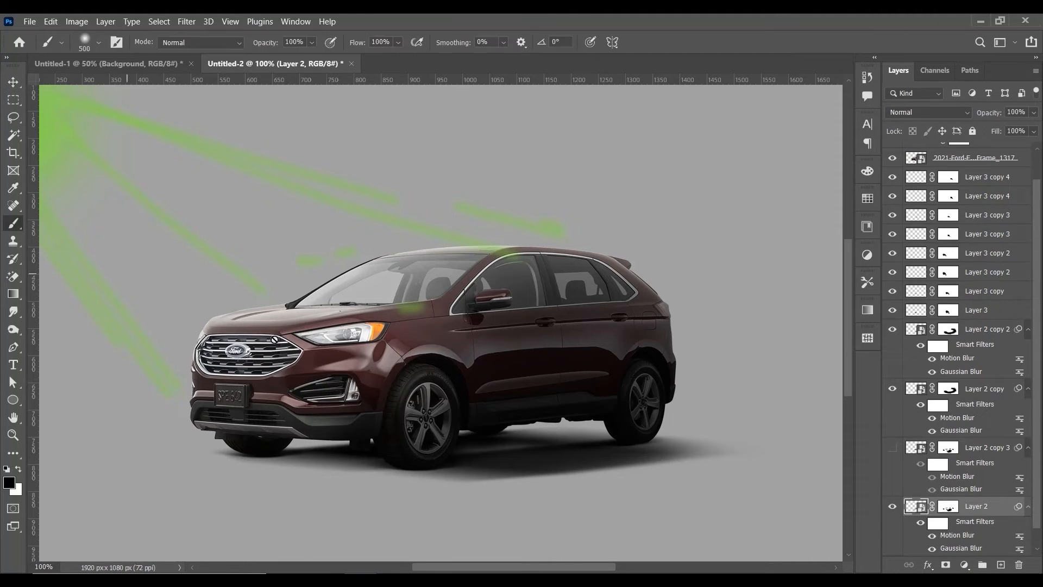
pyautogui.click(948, 508)
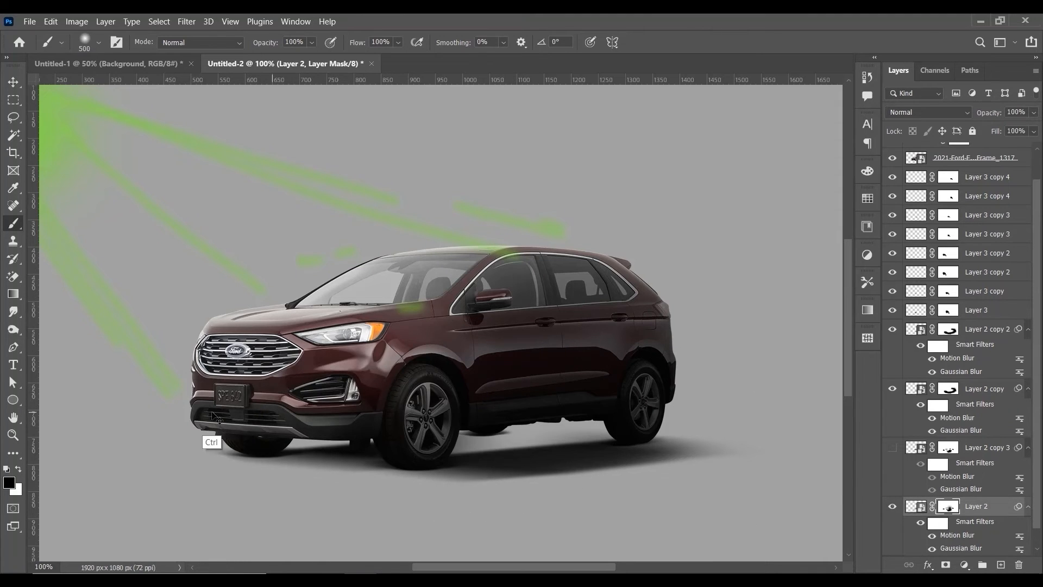
pyautogui.click(20, 470)
pyautogui.press('[')
pyautogui.press('[')
pyautogui.press('[')
pyautogui.press('[')
pyautogui.press('[')
pyautogui.press('[')
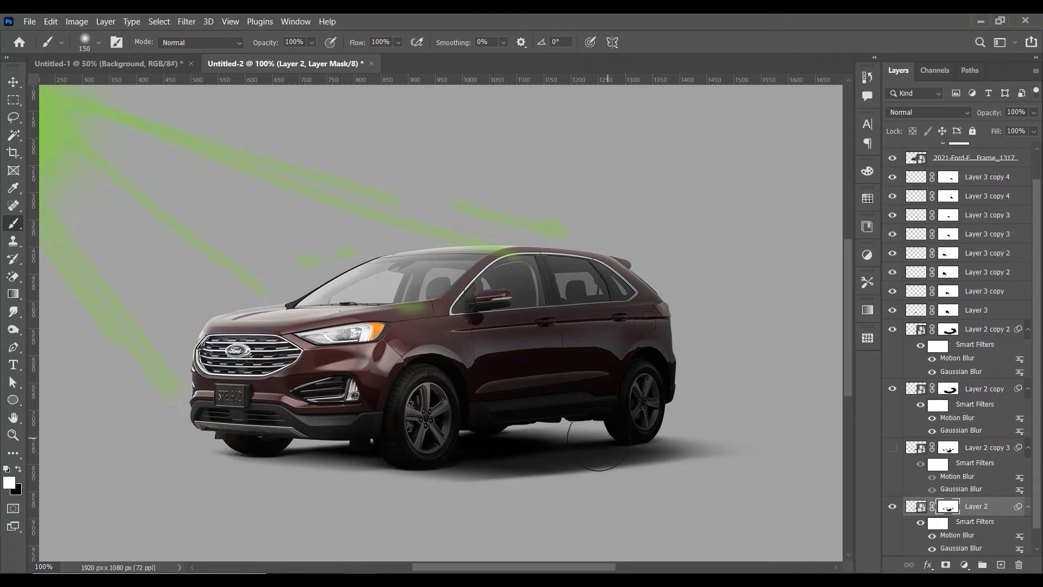
pyautogui.hotkey('ctrl', '-')
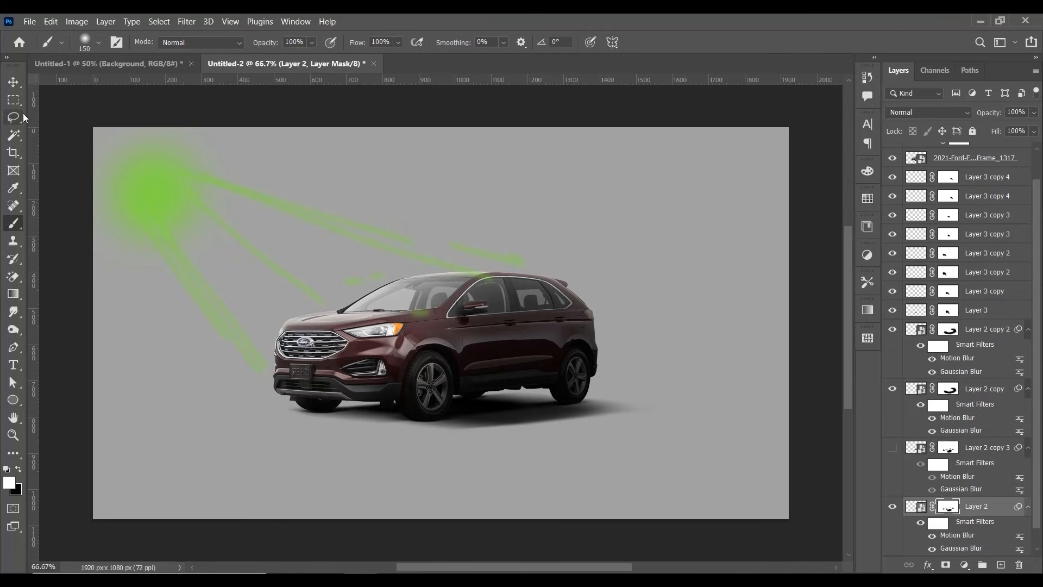
# Draw a closed four-point Pen path on the ground beneath and beside the car with Background selected, and convert it to a selection
pyautogui.click(13, 81)
pyautogui.scroll(-1, 963, 501)
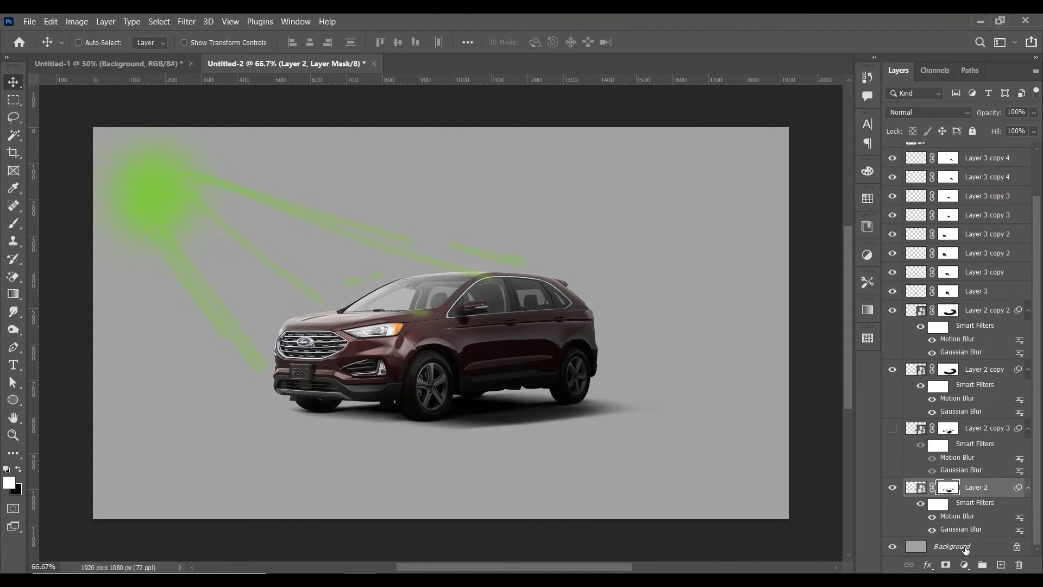
pyautogui.click(966, 550)
pyautogui.click(15, 350)
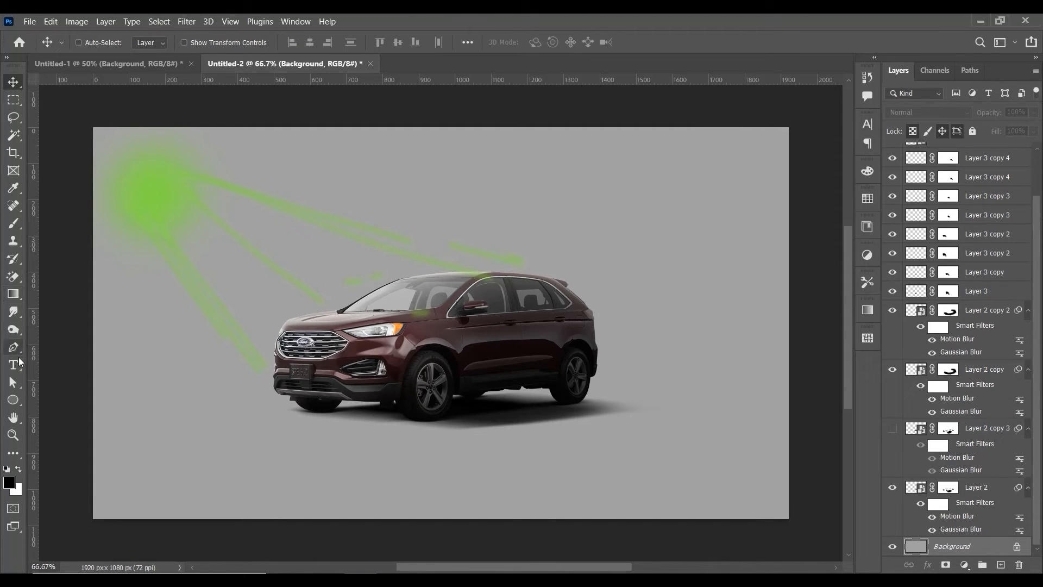
pyautogui.click(287, 412)
pyautogui.click(460, 441)
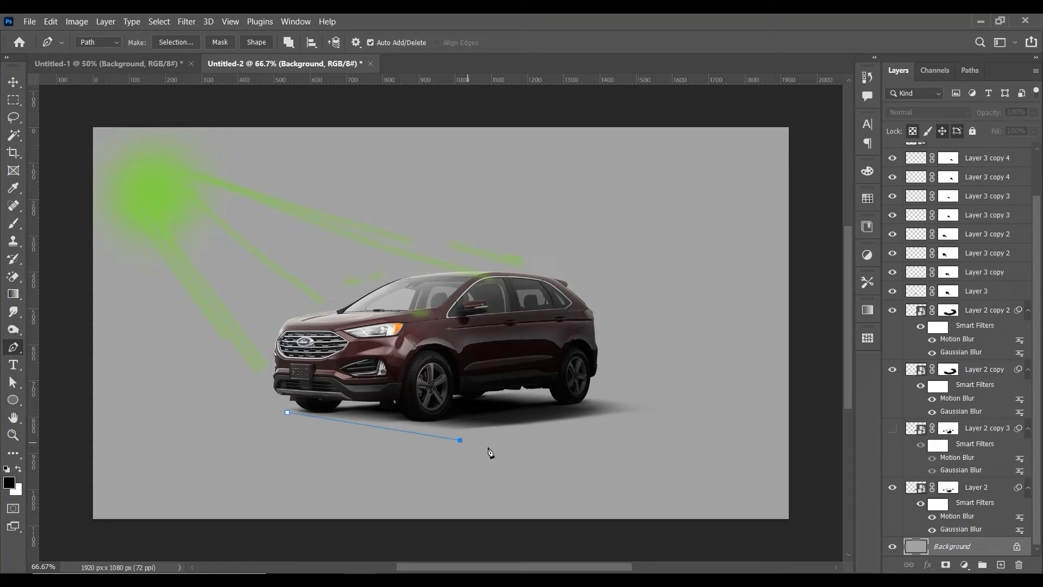
pyautogui.hotkey('ctrl', 'z')
pyautogui.click(513, 453)
pyautogui.click(699, 424)
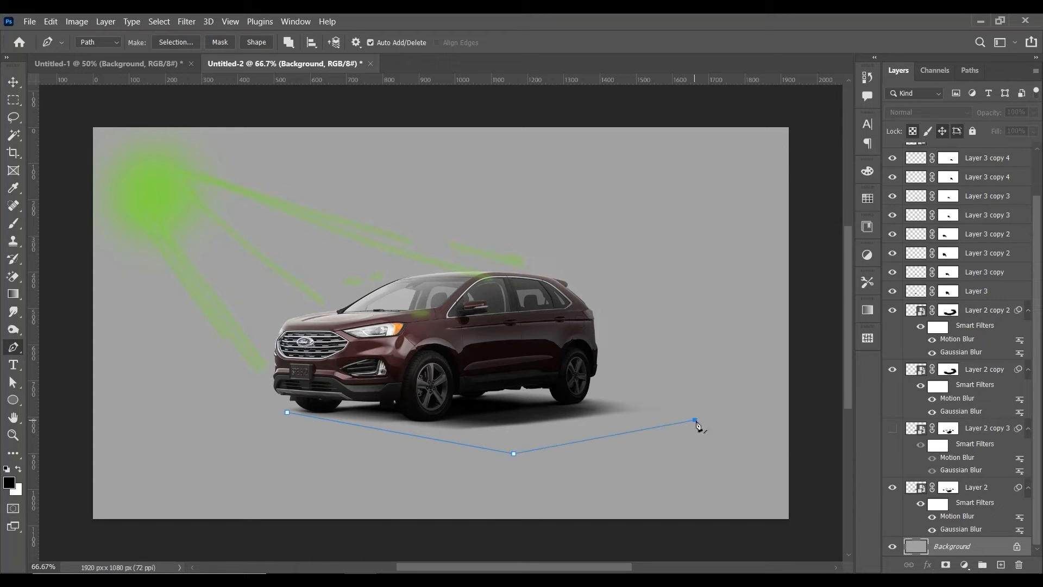
pyautogui.hotkey('ctrl', 'z')
pyautogui.click(721, 422)
pyautogui.click(498, 392)
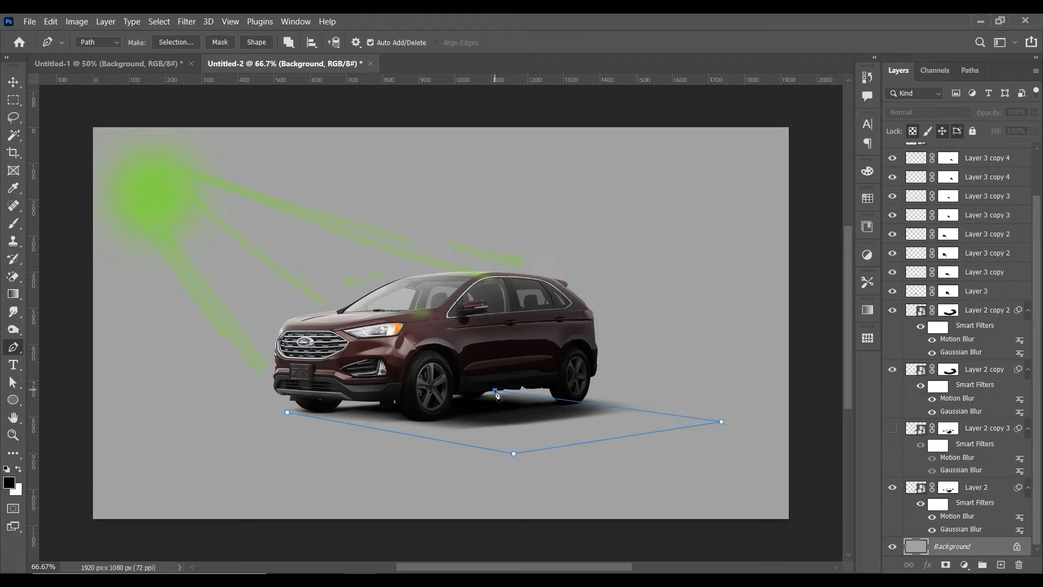
pyautogui.hotkey('ctrl', 'z')
pyautogui.click(496, 392)
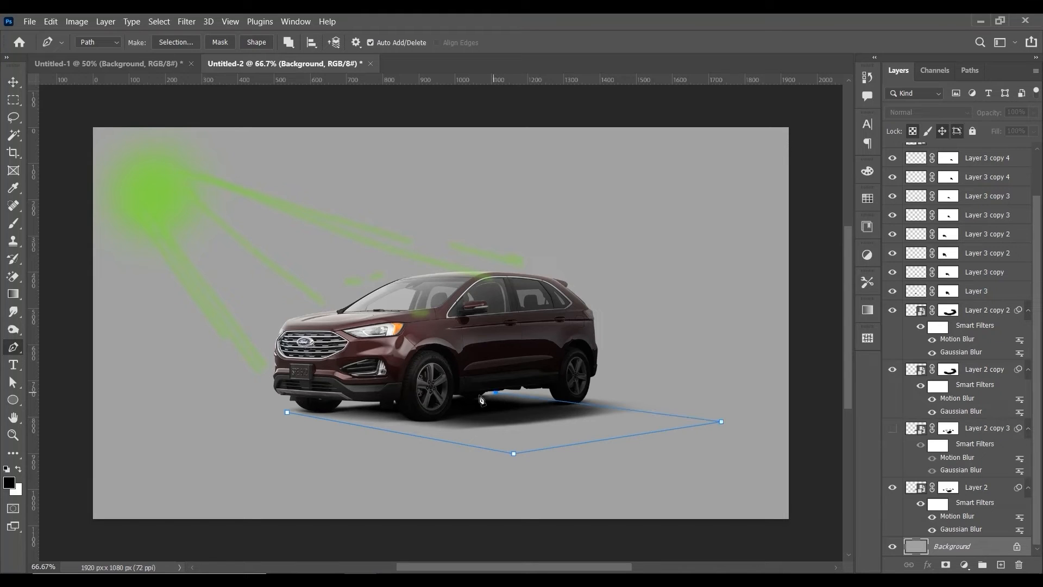
pyautogui.click(287, 412)
pyautogui.hotkey('ctrl', 'Return')
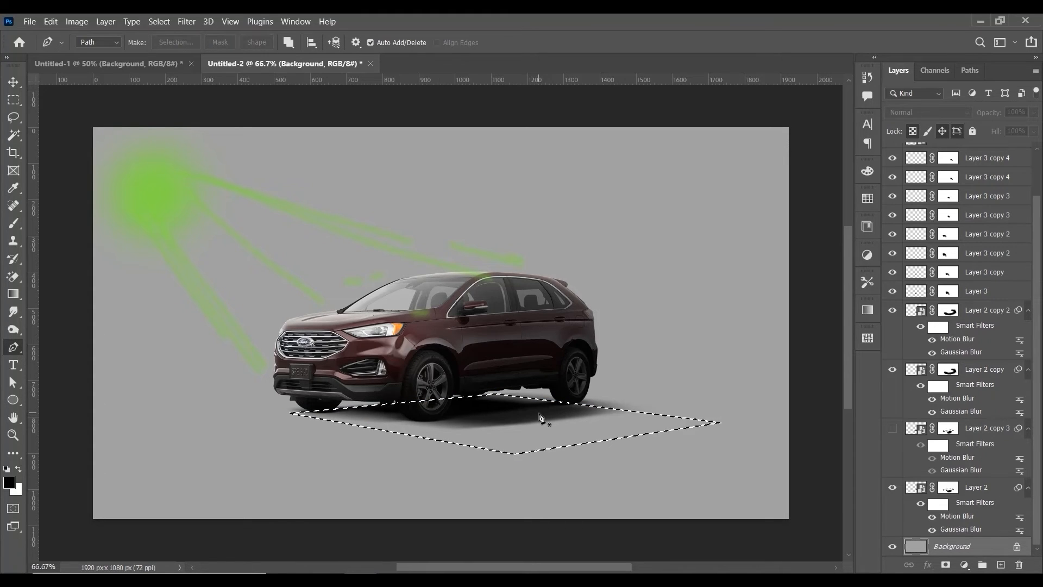
# Create a new layer above Background and feather the ground selection by 5 pixels
pyautogui.click(1001, 564)
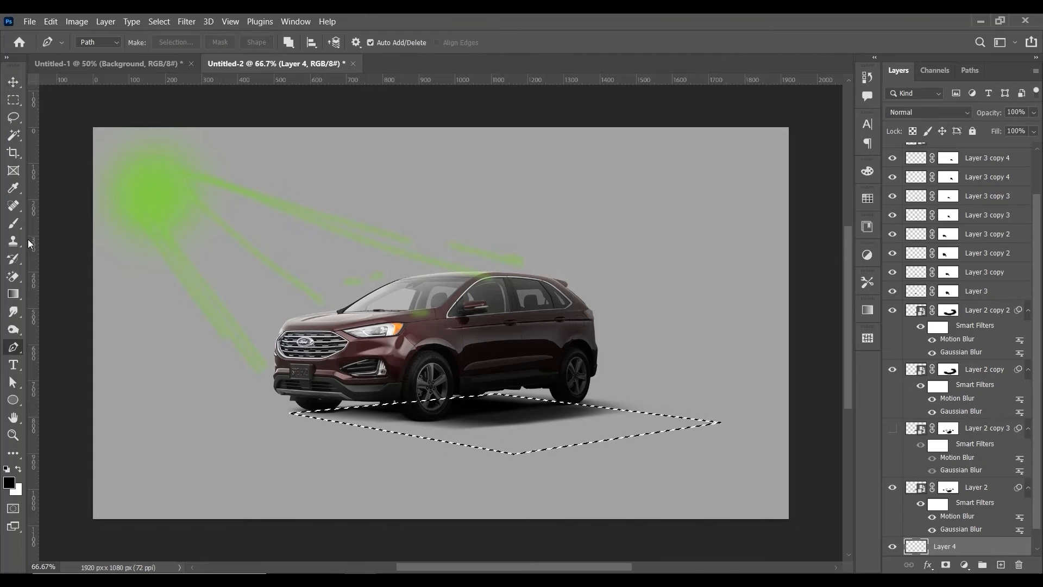
pyautogui.click(14, 224)
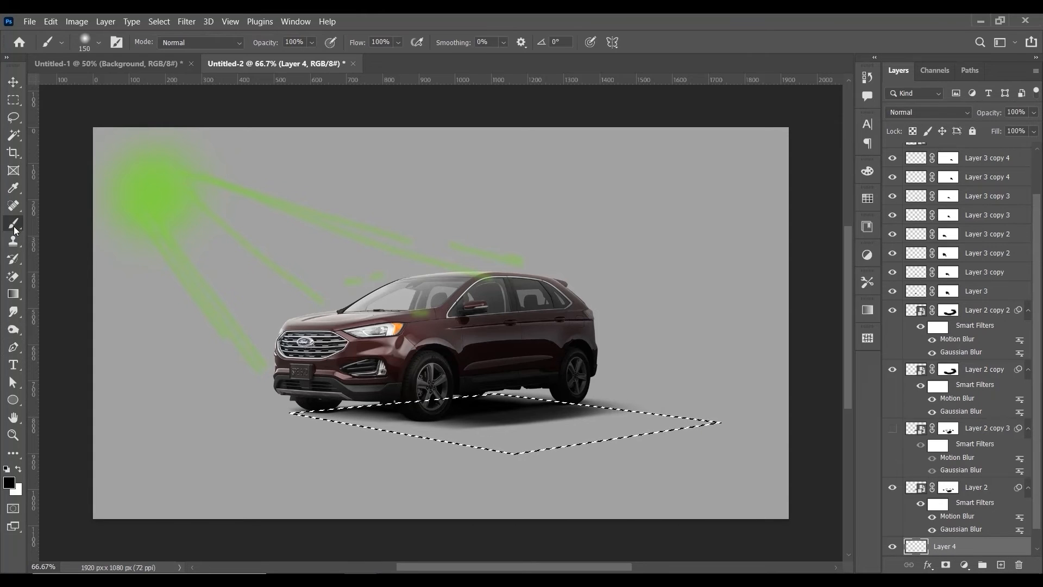
pyautogui.click(14, 100)
pyautogui.rightClick(582, 177)
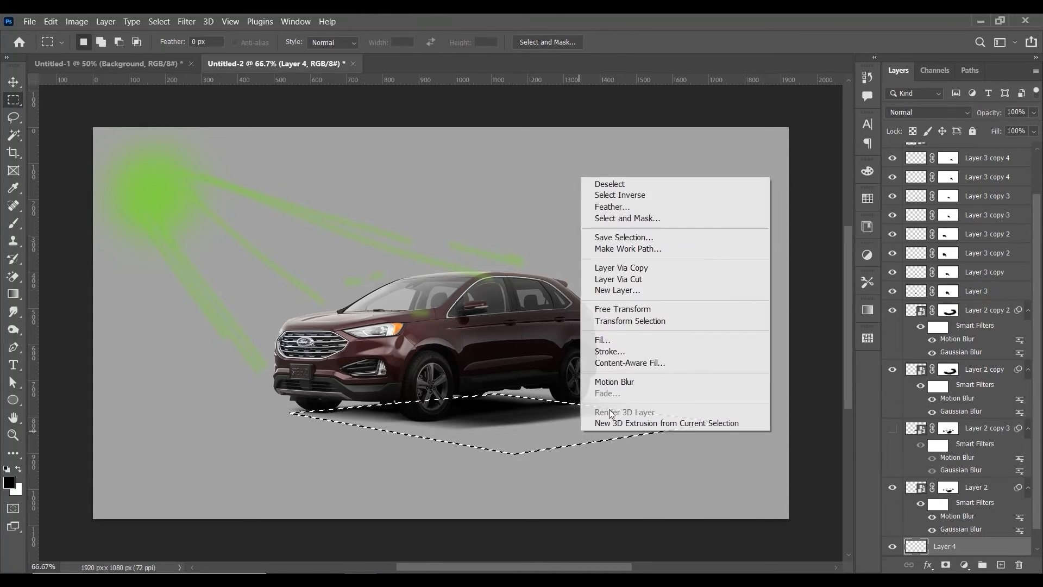
pyautogui.click(612, 207)
pyautogui.write('5')
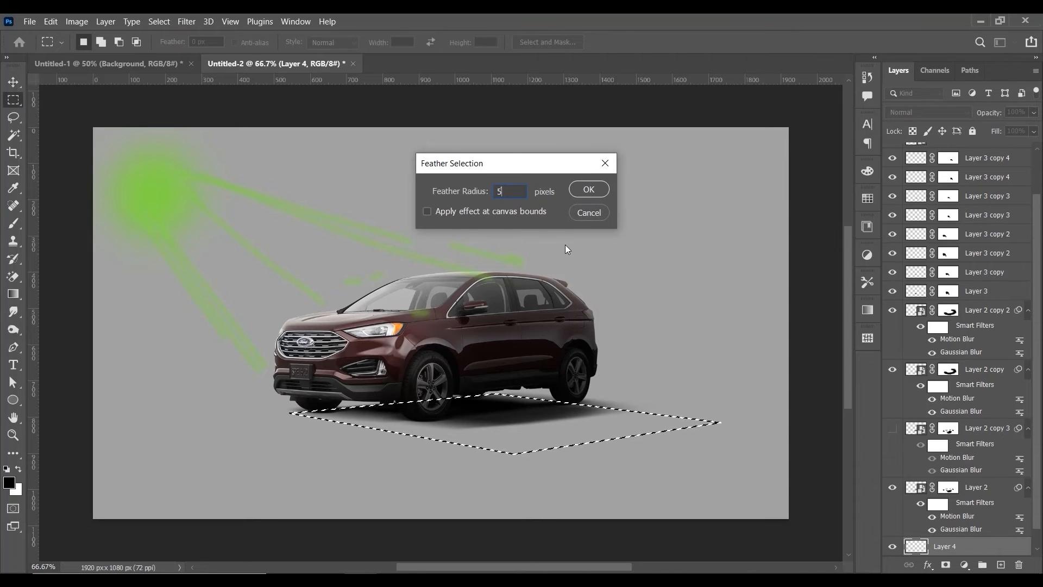
pyautogui.press('Return')
# Paint soft black shading inside the feathered ground selection on Layer 4 with an 800 px brush
pyautogui.click(13, 223)
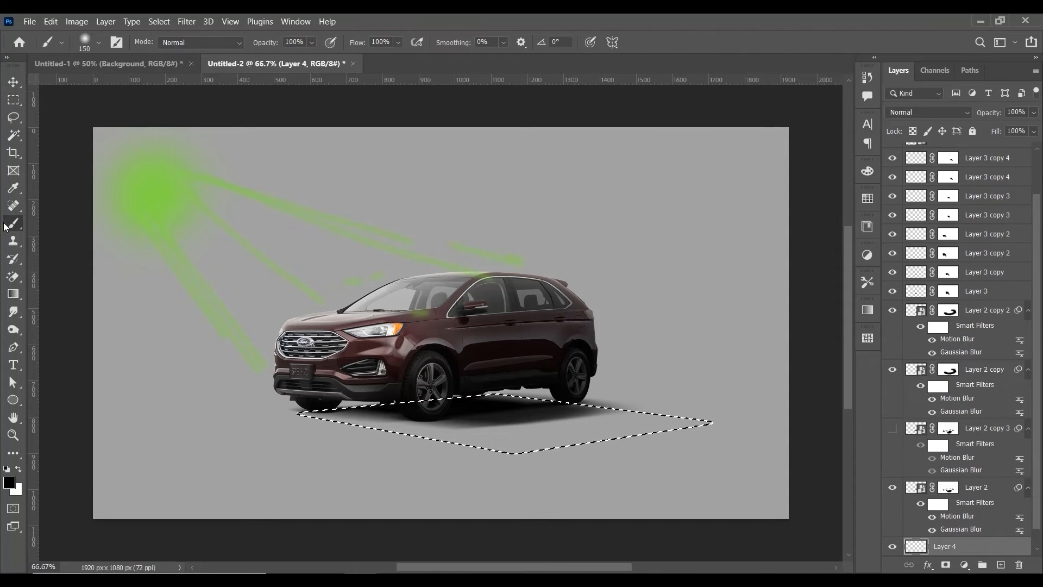
pyautogui.press(']')
pyautogui.press(']')
pyautogui.press(']')
pyautogui.press(']')
pyautogui.press(']')
pyautogui.press(']')
pyautogui.press(']')
pyautogui.press(']')
pyautogui.press(']')
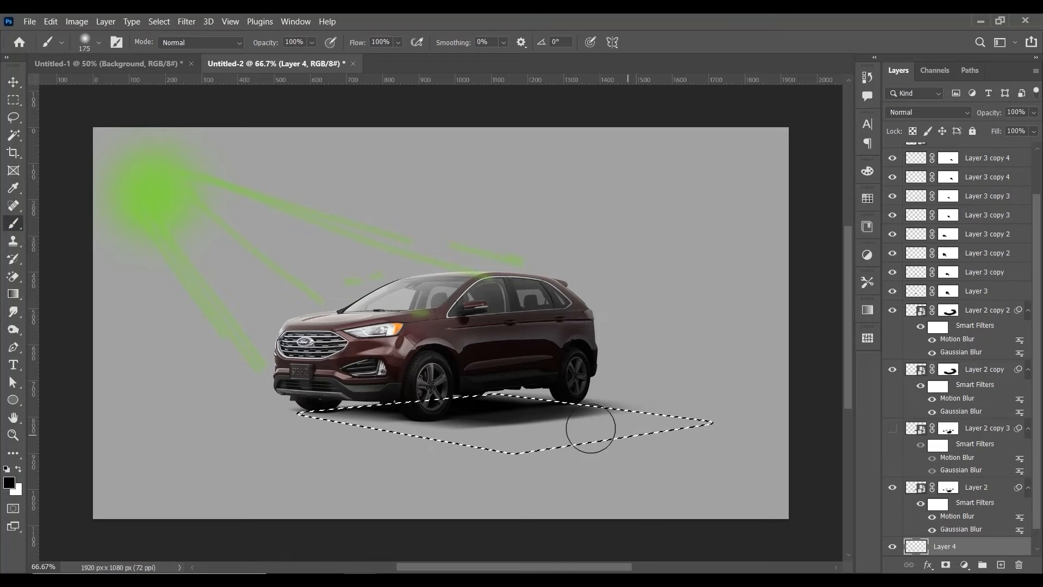
pyautogui.click(433, 345)
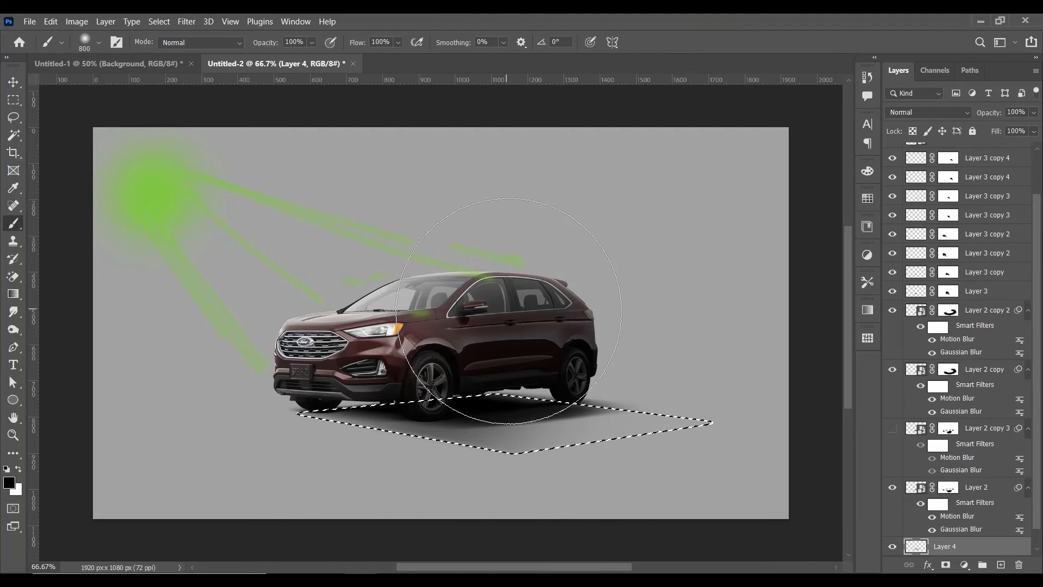
pyautogui.click(507, 312)
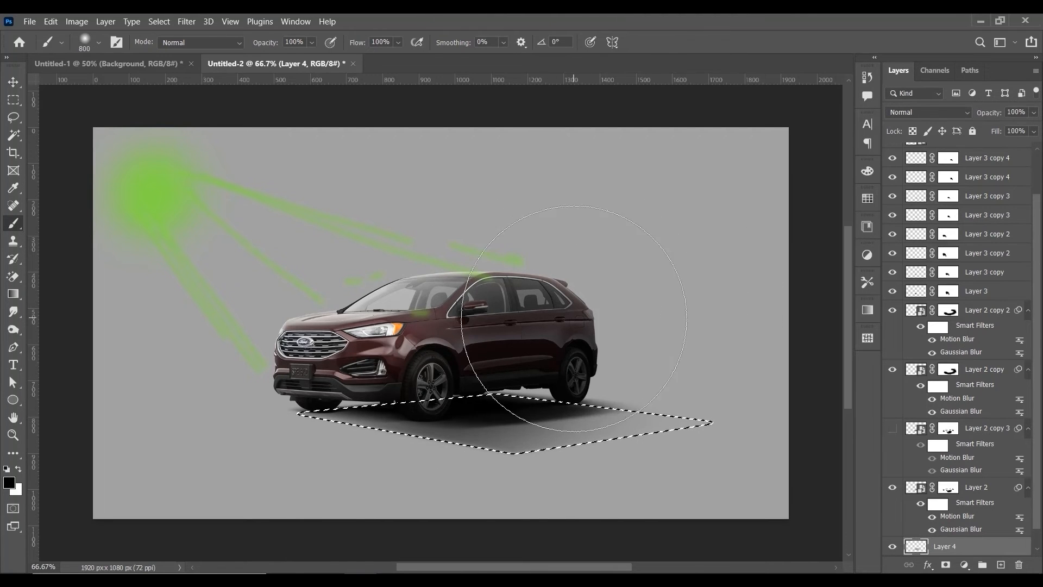
pyautogui.click(580, 302)
# Deepen the shading beneath the car within the selection using a 500 px brush, and deselect
pyautogui.press('[')
pyautogui.press('[')
pyautogui.press('[')
pyautogui.press('[')
pyautogui.press('[')
pyautogui.press(']')
pyautogui.press(']')
pyautogui.click(500, 373)
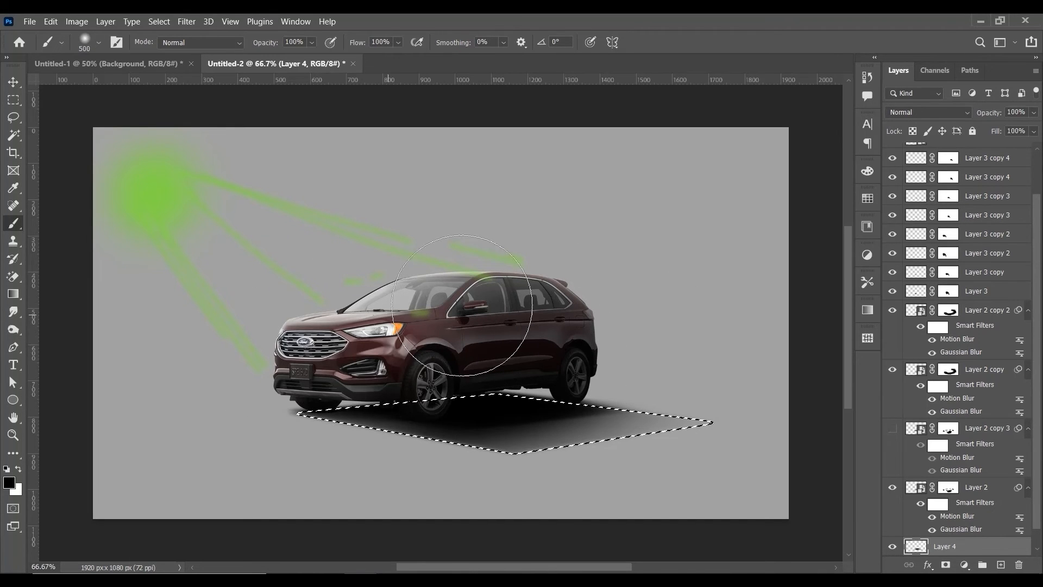
pyautogui.hotkey('ctrl', 'd')
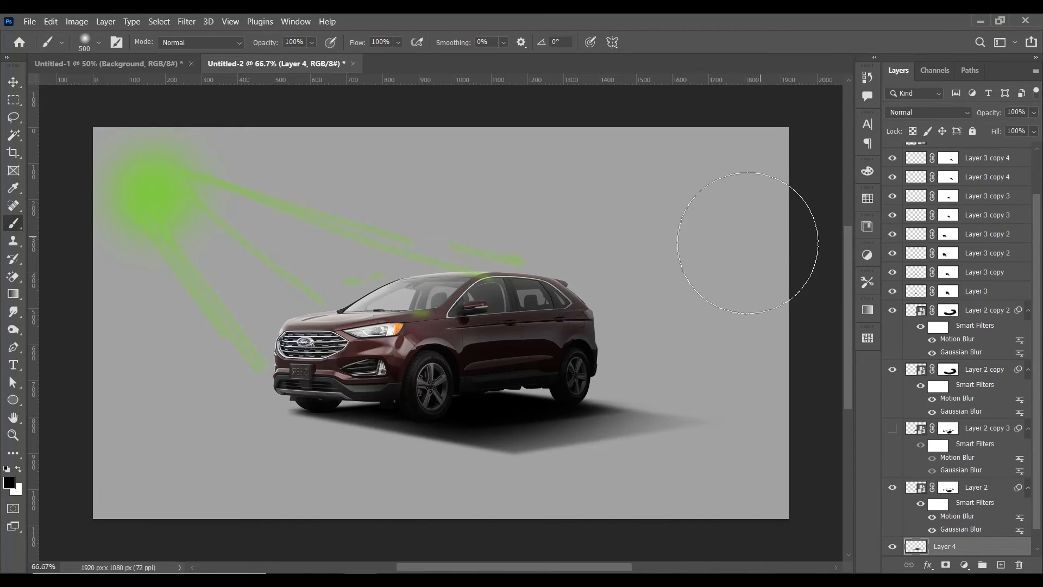
# Transform the painted Layer 4 shadow to fit beneath the car and lower the layer's fill to 41%
pyautogui.hotkey('ctrl', 't')
pyautogui.moveTo(502, 387); pyautogui.dragTo(474, 408)
pyautogui.press('Return')
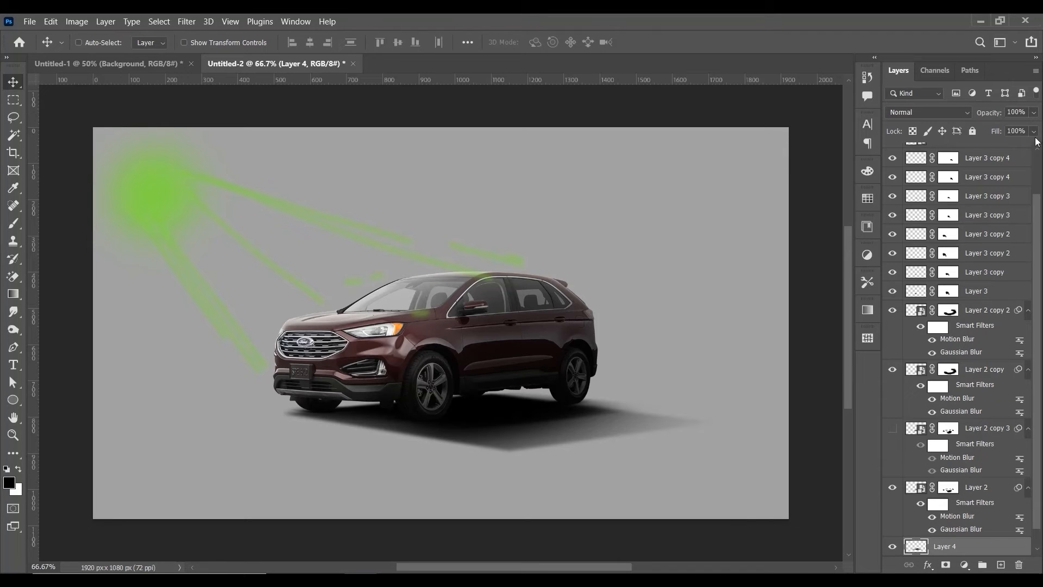
pyautogui.moveTo(1012, 145); pyautogui.dragTo(986, 147)
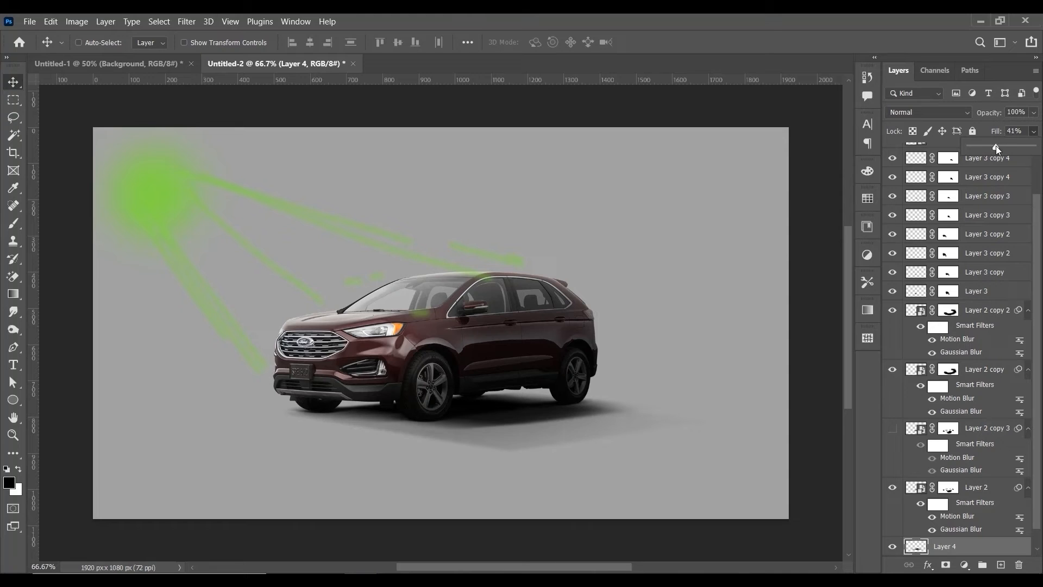
# Slant the Layer 4 shadow away from the light with a Perspective transform of its front edge
pyautogui.hotkey('ctrl', 't')
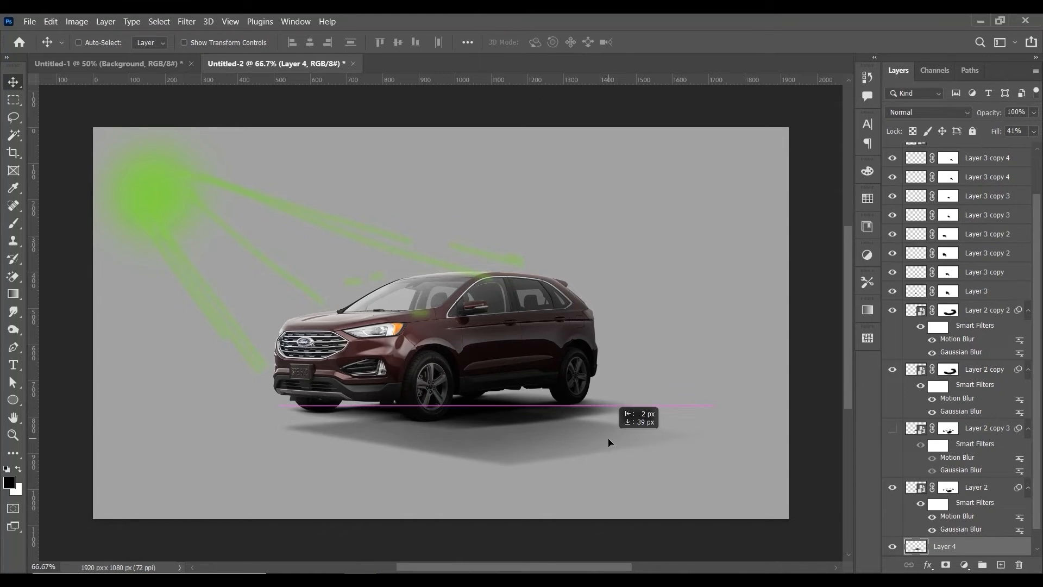
pyautogui.rightClick(657, 406)
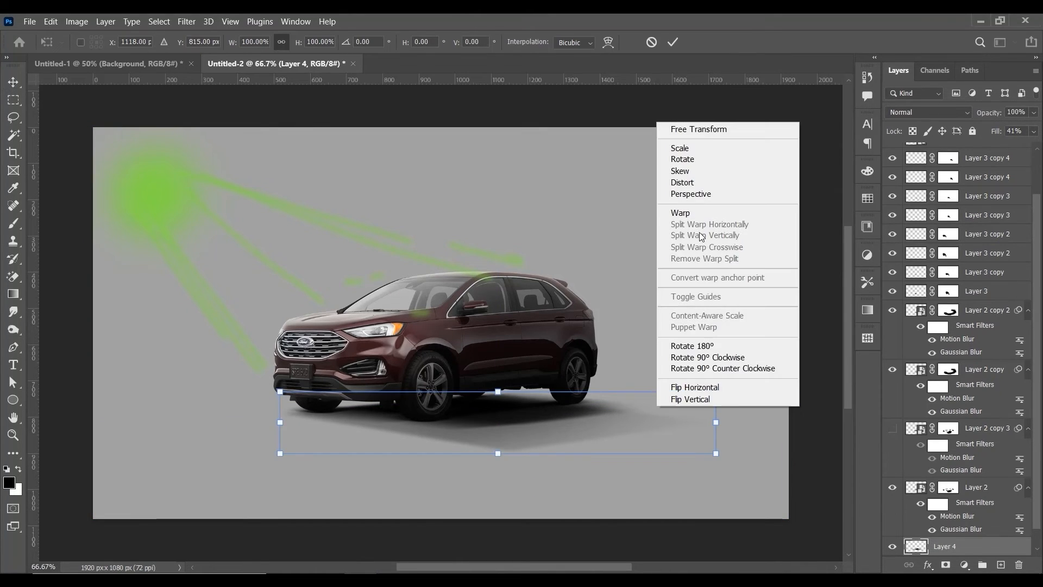
pyautogui.click(706, 195)
pyautogui.moveTo(500, 454); pyautogui.dragTo(557, 454)
pyautogui.press('Return')
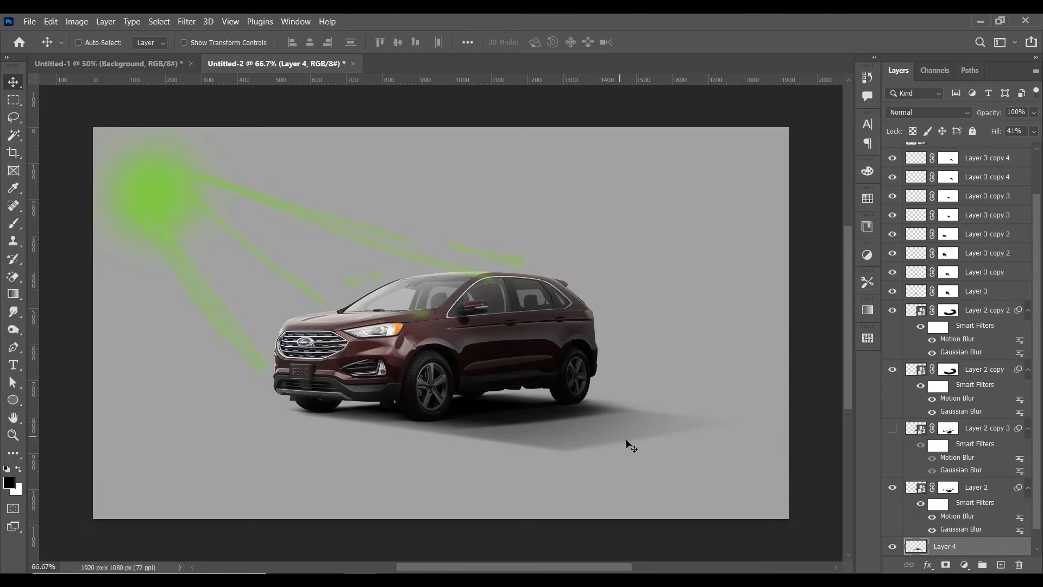
# Compare the car's ground shadow with Layer 4 and Layer 2 copy 2 hidden and shown
pyautogui.click(892, 547)
pyautogui.click(892, 547)
pyautogui.rightClick(565, 419)
pyautogui.click(581, 424)
pyautogui.click(893, 310)
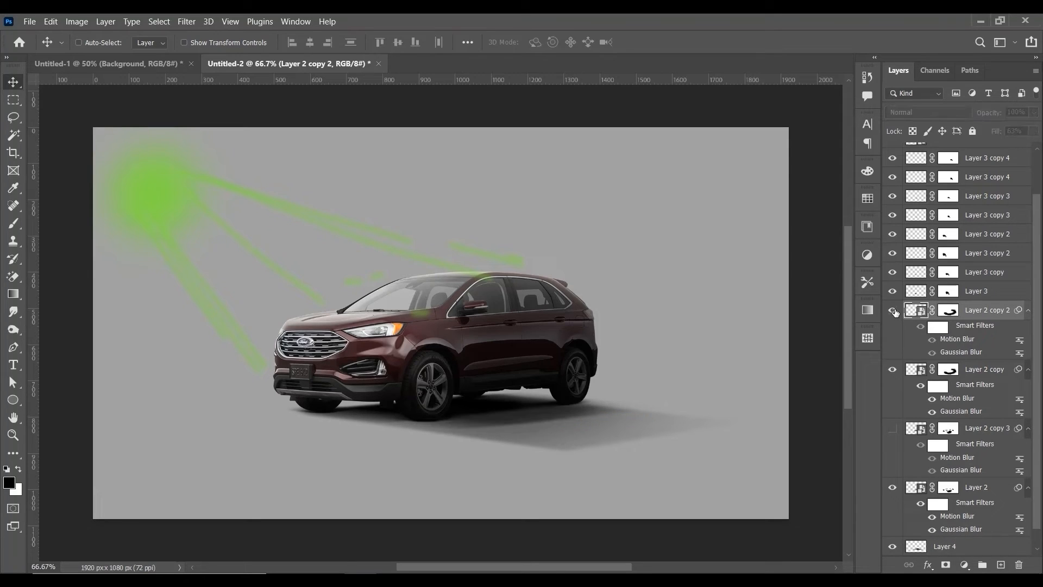
pyautogui.click(893, 310)
pyautogui.click(892, 311)
pyautogui.click(892, 311)
pyautogui.rightClick(646, 425)
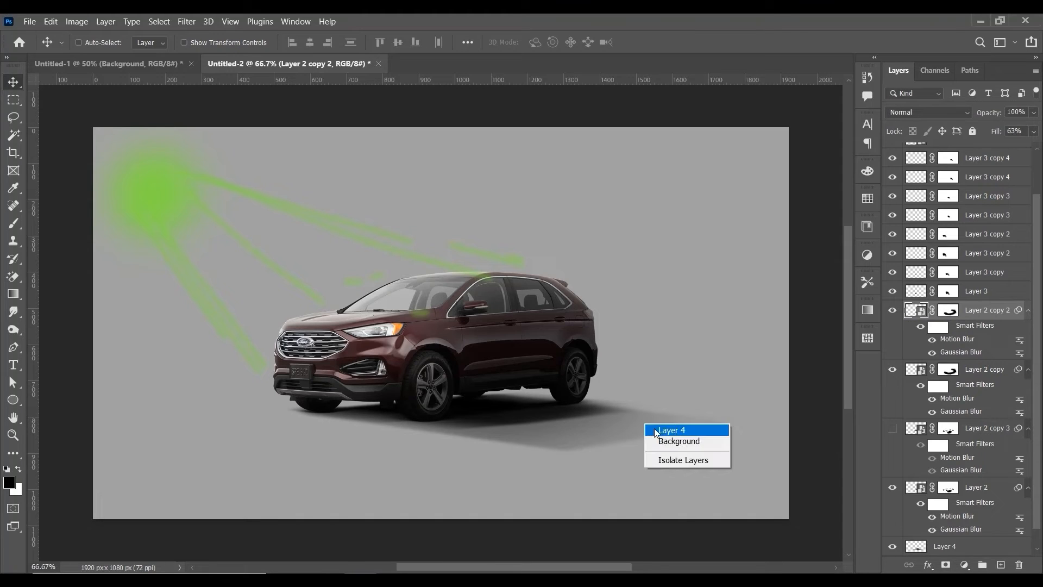
pyautogui.click(671, 430)
pyautogui.moveTo(659, 435); pyautogui.dragTo(755, 423)
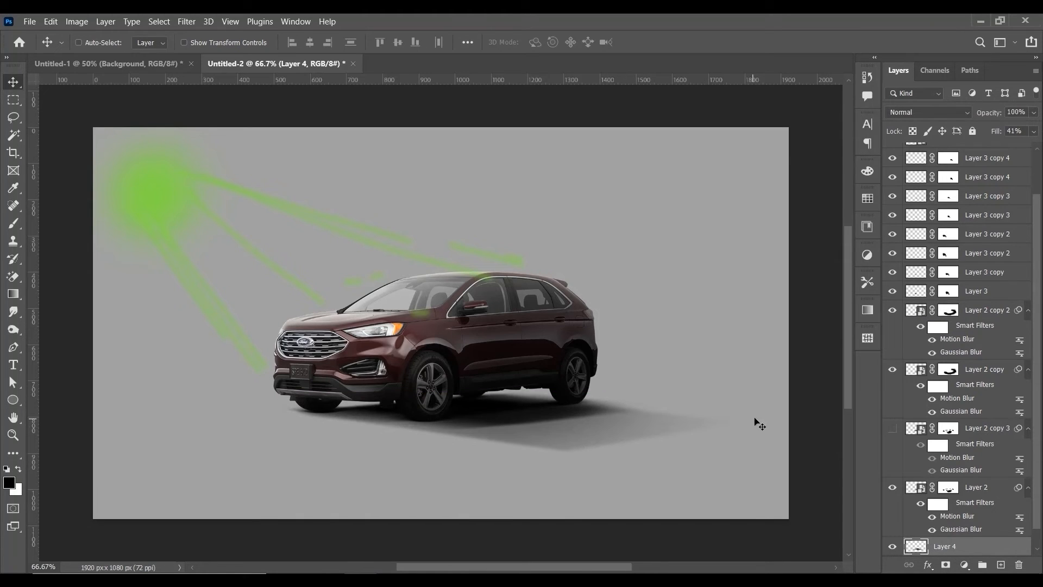
pyautogui.rightClick(558, 414)
pyautogui.click(575, 421)
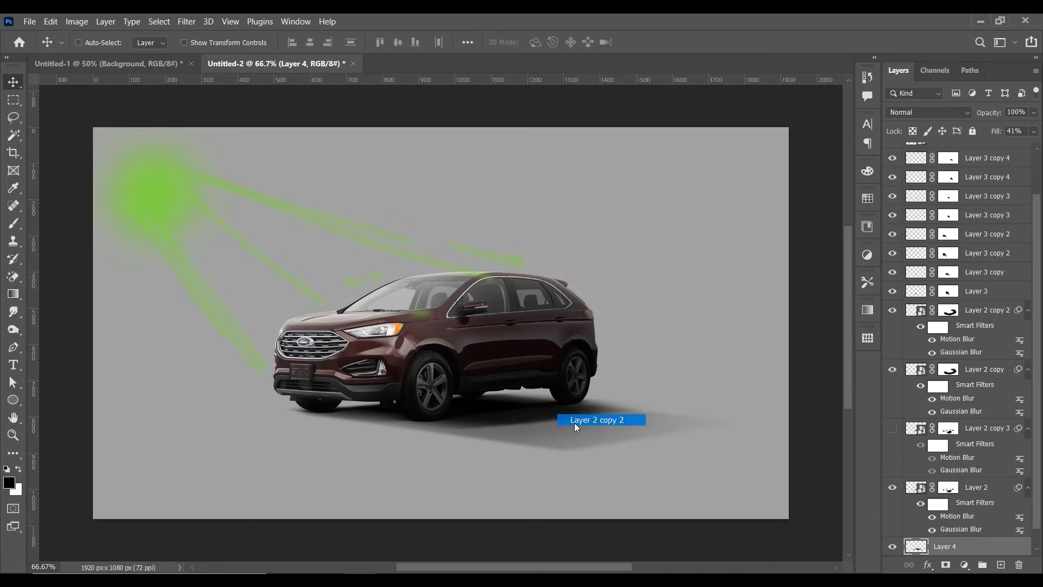
pyautogui.hotkey('ctrl', '-')
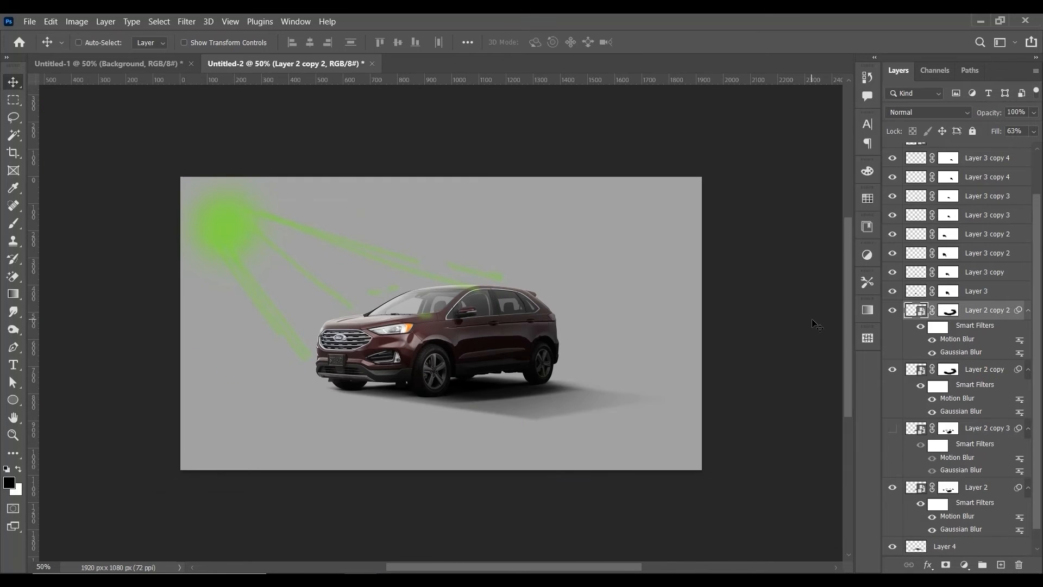
pyautogui.hotkey('ctrl', '+')
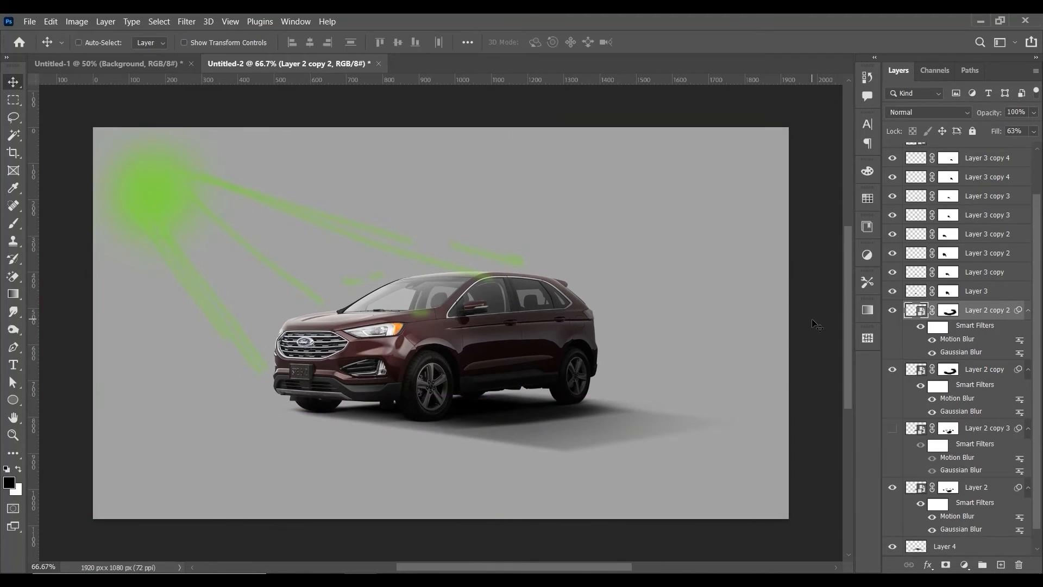
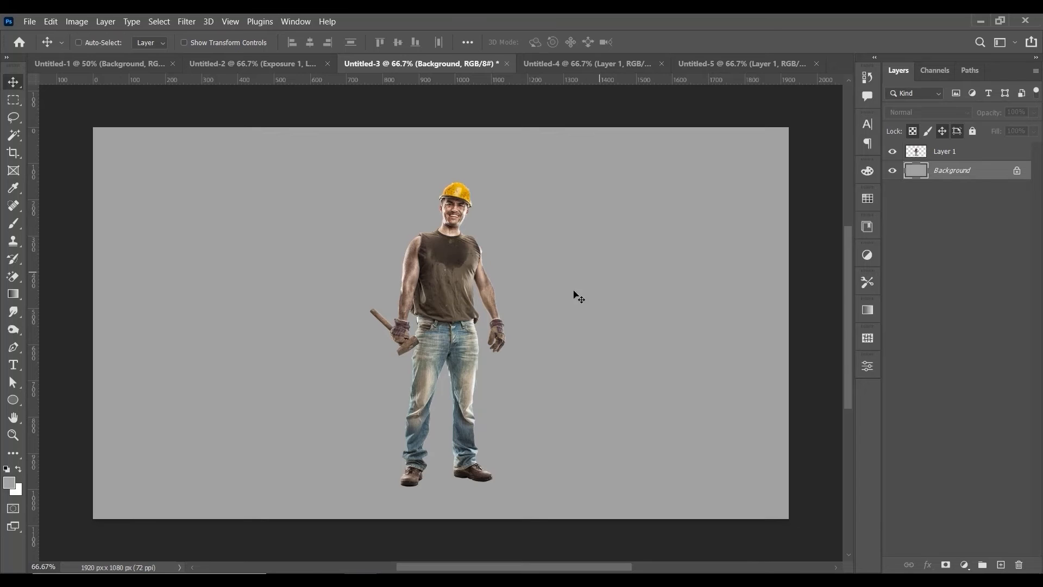
# Select Layer 1 in the Untitled-3 document and examine the worker cutout up close
pyautogui.hotkey('ctrl', '+')
pyautogui.hotkey('ctrl', '-')
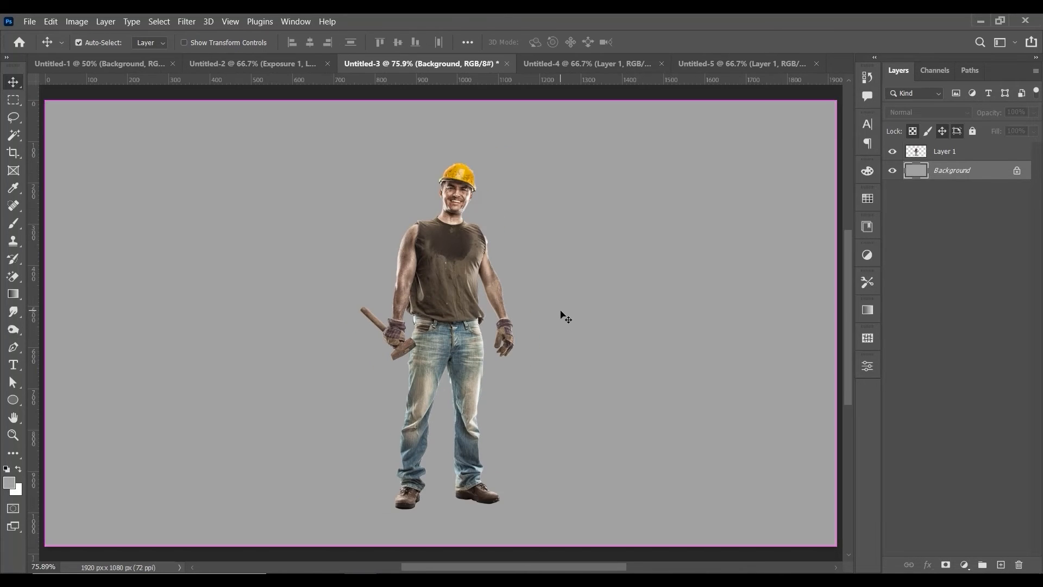
pyautogui.hotkey('ctrl', '+')
pyautogui.hotkey('ctrl', '-')
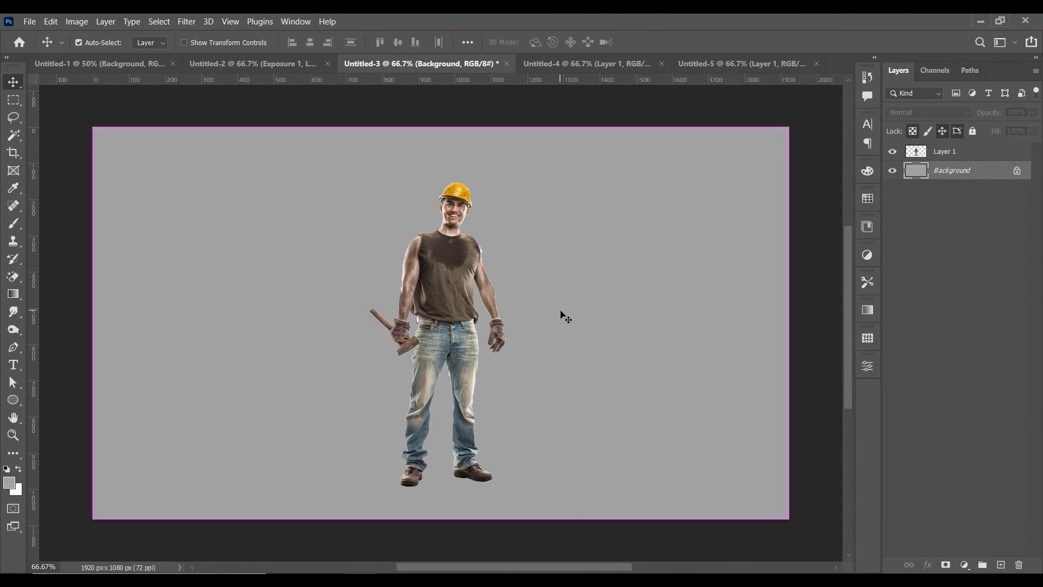
pyautogui.click(945, 151)
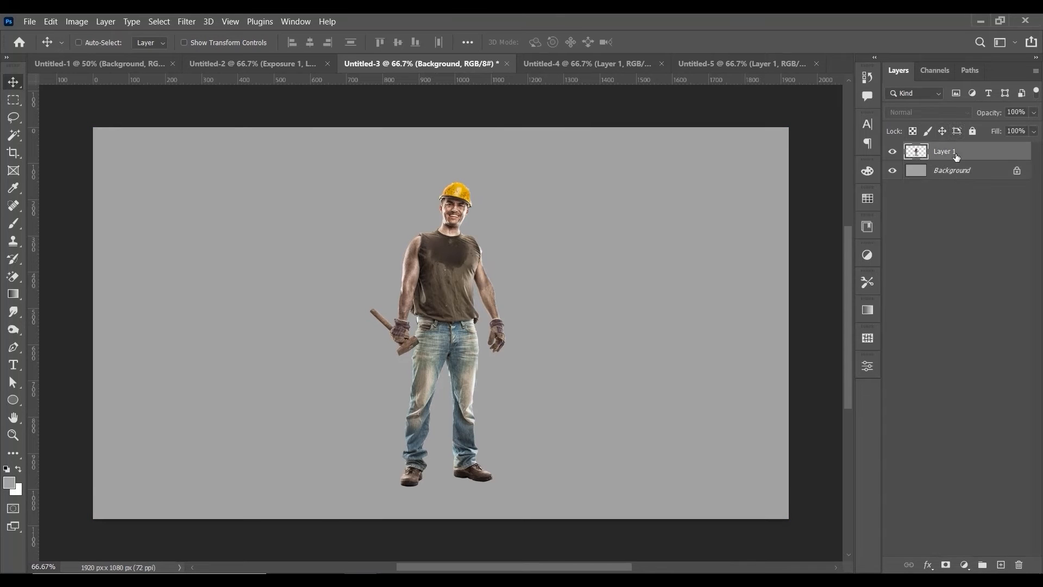
pyautogui.press('ctrl')
pyautogui.hotkey('ctrl', '+')
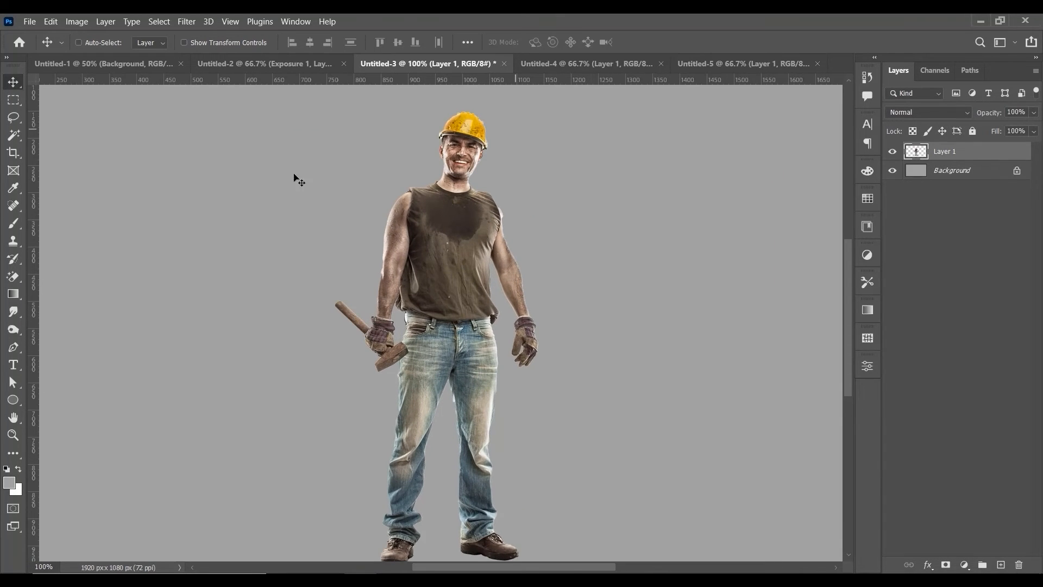
pyautogui.hotkey('ctrl', '-')
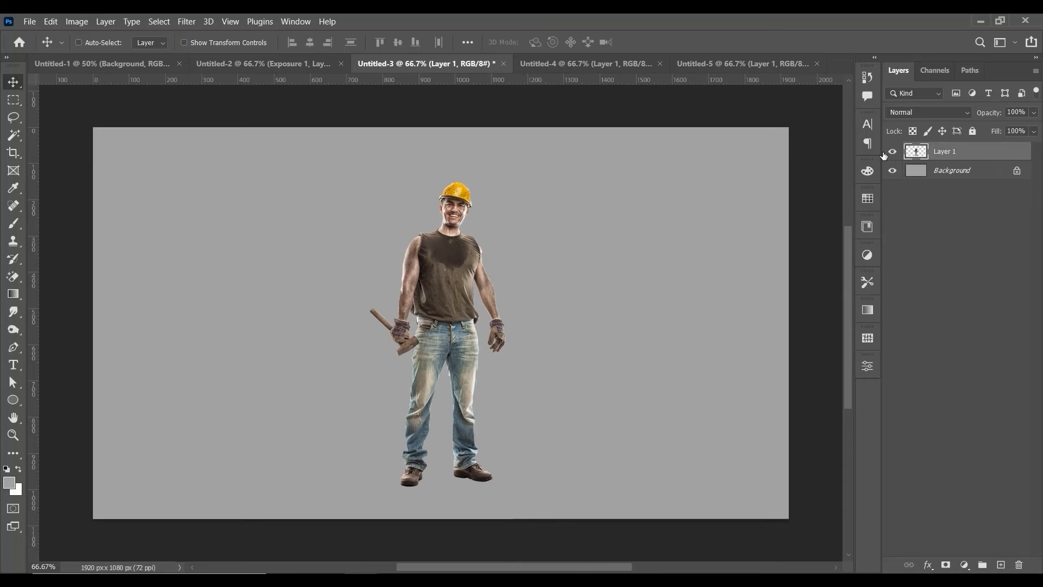
# Create a new layer and paint a soft yellow sun glow above and left of the worker with a 500 px brush
pyautogui.click(1000, 565)
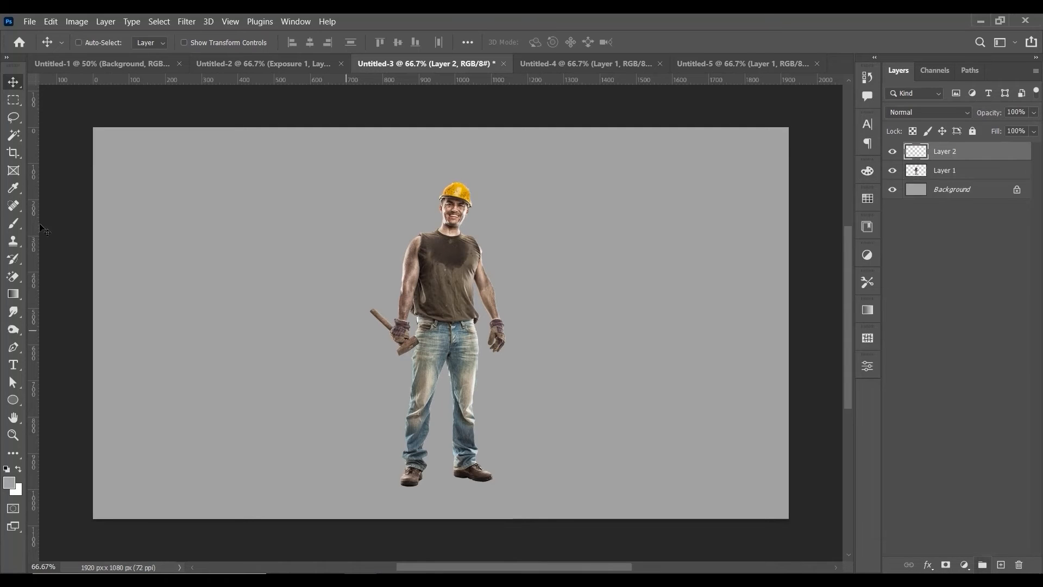
pyautogui.click(10, 483)
pyautogui.click(463, 186)
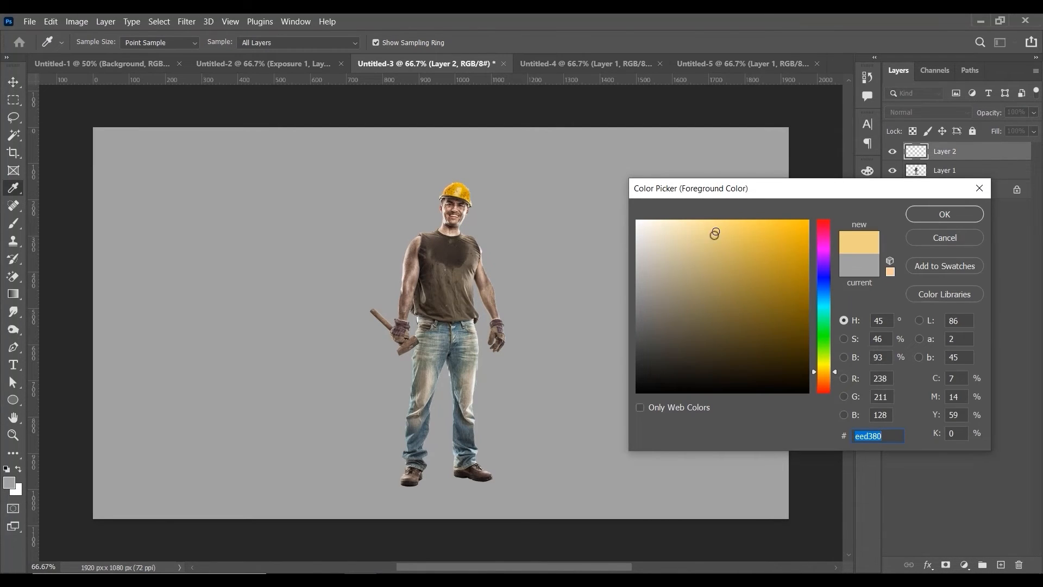
pyautogui.moveTo(715, 235); pyautogui.dragTo(781, 234)
pyautogui.click(834, 365)
pyautogui.click(933, 216)
pyautogui.press('b')
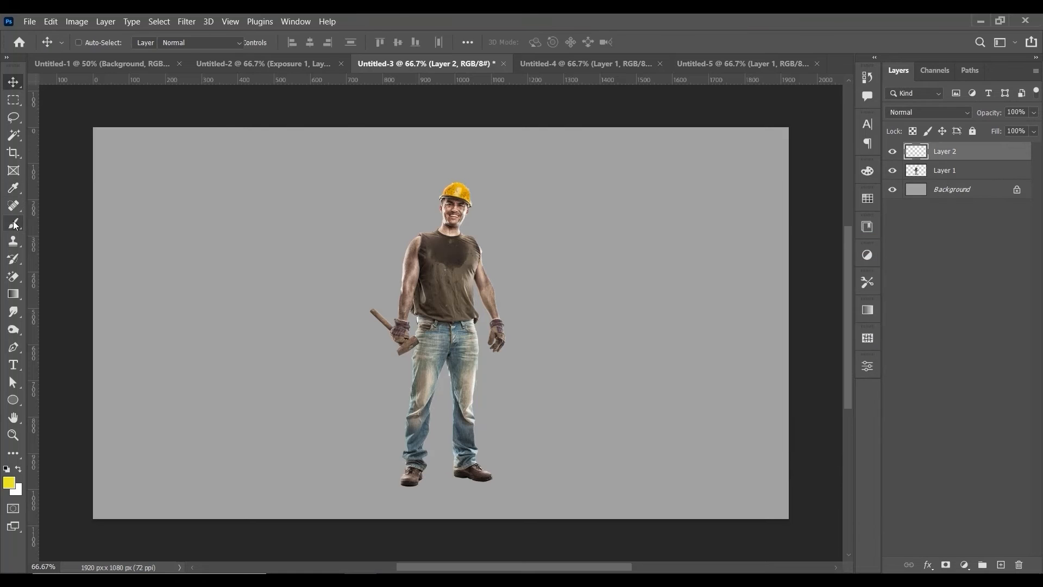
pyautogui.click(249, 178)
pyautogui.hotkey('ctrl', 'z')
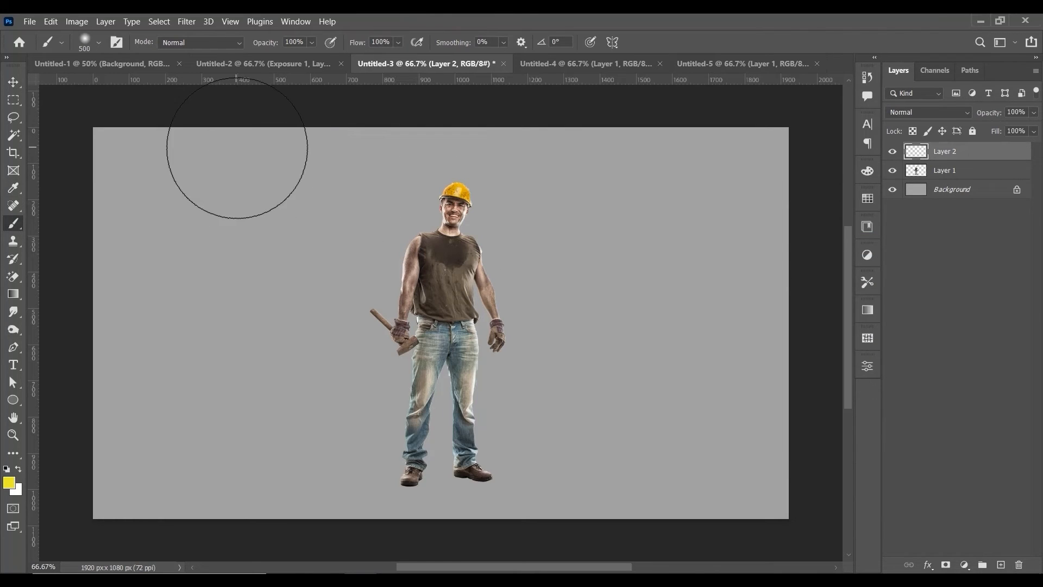
pyautogui.click(236, 155)
# Create another layer and draw two thin light rays from the glow toward the worker's helmet and legs with an 8 px yellow brush
pyautogui.click(1001, 565)
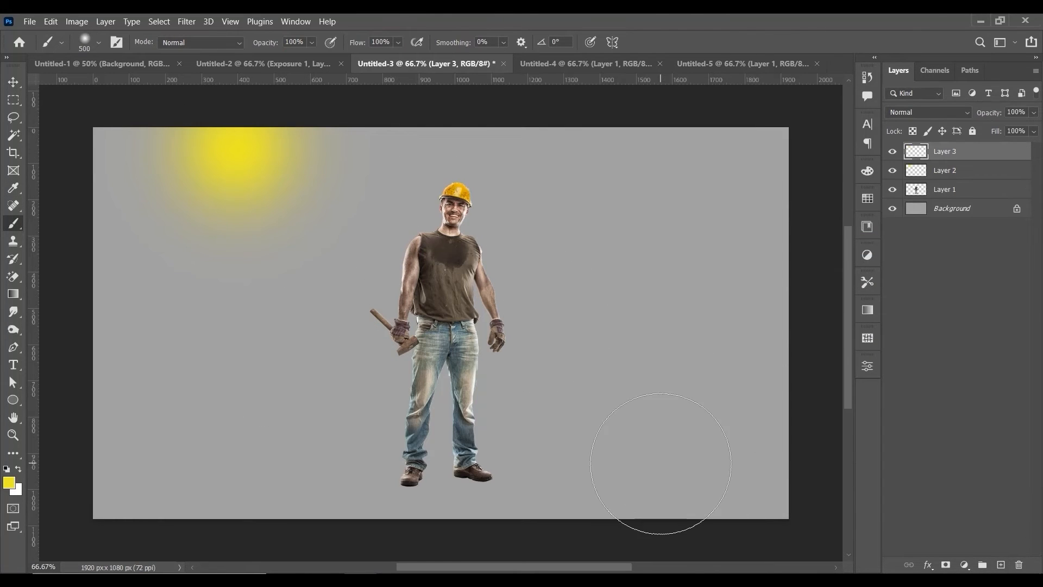
pyautogui.press('[')
pyautogui.press('[')
pyautogui.press('[')
pyautogui.press('[')
pyautogui.press('[')
pyautogui.press('[')
pyautogui.press('[')
pyautogui.press('[')
pyautogui.press('[')
pyautogui.press('[')
pyautogui.press('[')
pyautogui.press('[')
pyautogui.press('[')
pyautogui.press('[')
pyautogui.press('[')
pyautogui.press('[')
pyautogui.moveTo(279, 137); pyautogui.dragTo(411, 189)
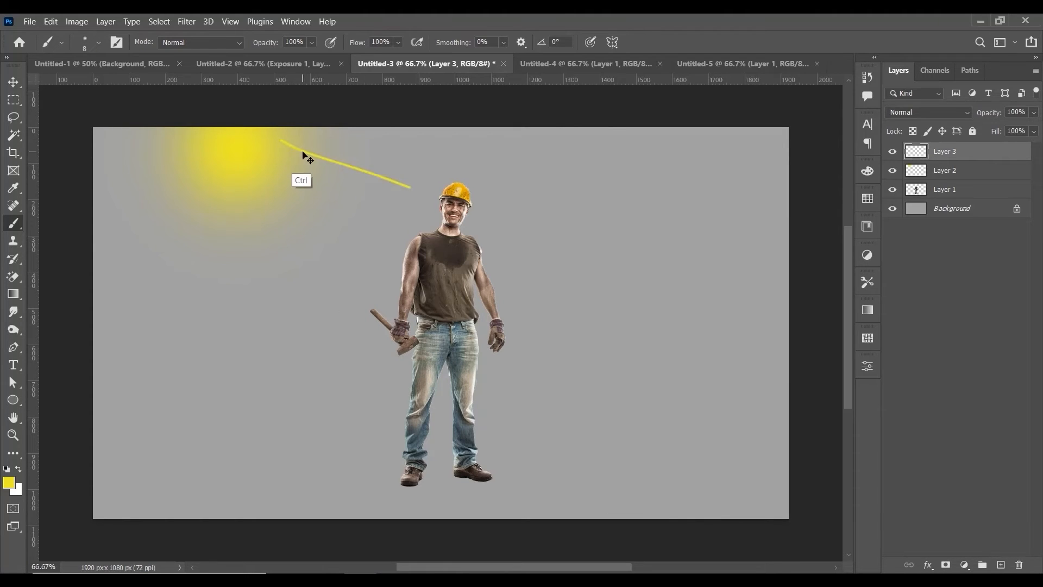
pyautogui.hotkey('ctrl', 'z')
pyautogui.moveTo(277, 137); pyautogui.dragTo(427, 192)
pyautogui.moveTo(219, 161); pyautogui.dragTo(362, 407)
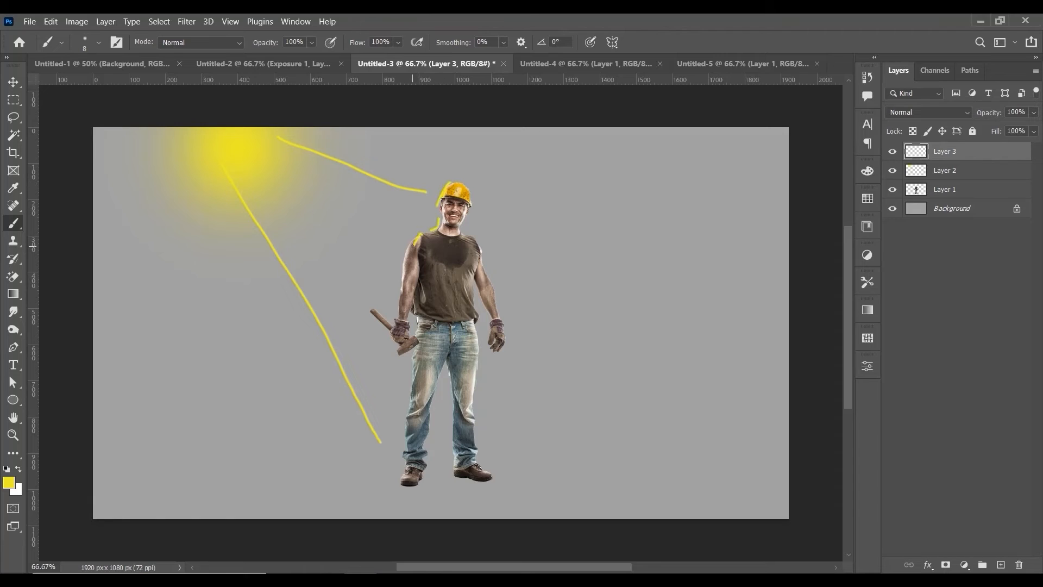
pyautogui.moveTo(405, 251); pyautogui.dragTo(403, 270)
pyautogui.hotkey('ctrl', 'z')
pyautogui.hotkey('ctrl', 'z')
pyautogui.hotkey('ctrl', 'z')
pyautogui.click(966, 190)
pyautogui.click(964, 565)
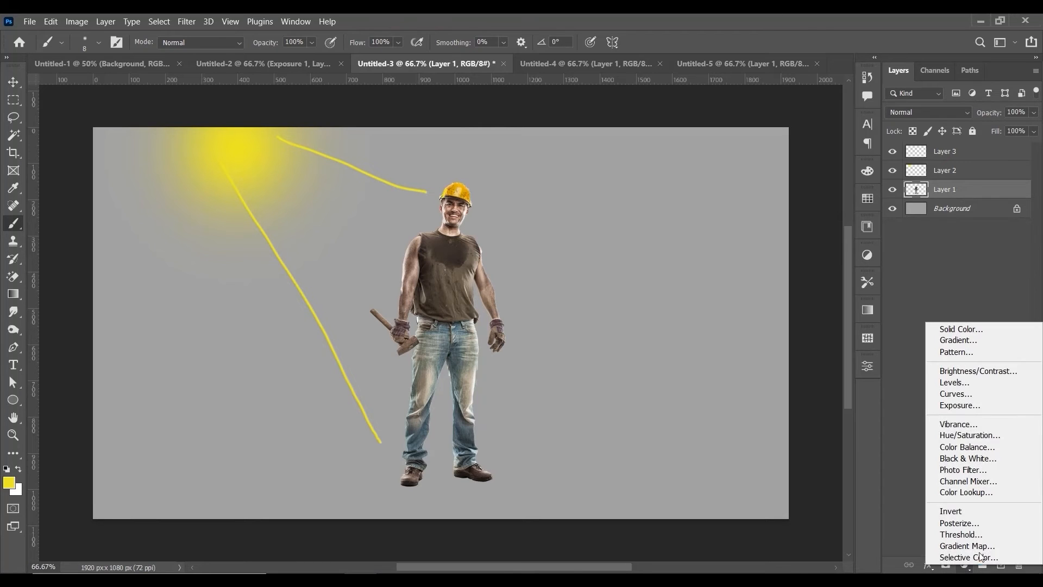
pyautogui.click(902, 375)
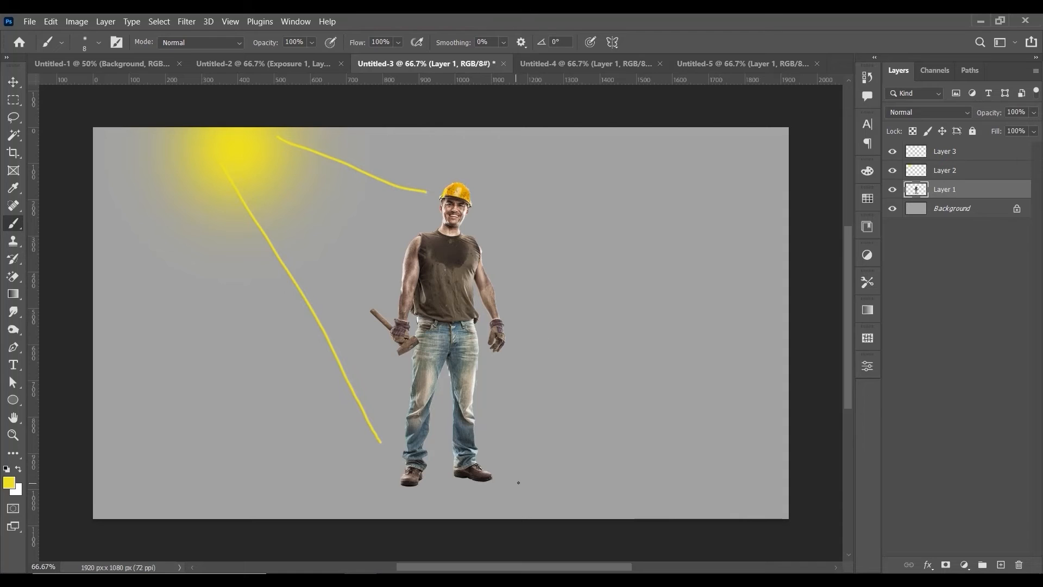
pyautogui.moveTo(489, 495)
pyautogui.mouseDown()
pyautogui.moveTo(565, 471)
pyautogui.moveTo(695, 516)
pyautogui.mouseUp()
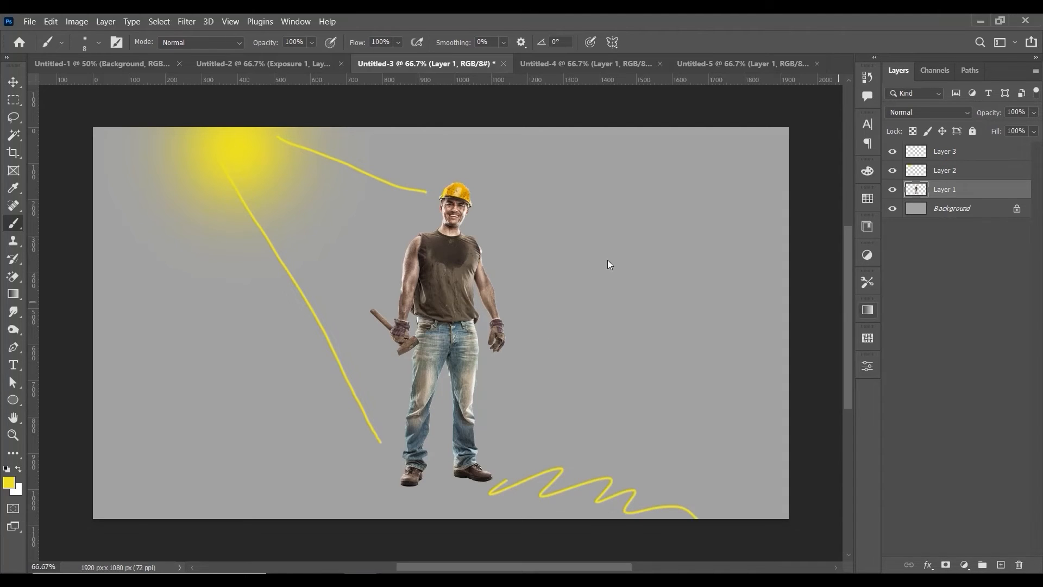
pyautogui.hotkey('ctrl', 'z')
# Duplicate Layer 1, the worker cutout
pyautogui.click(13, 82)
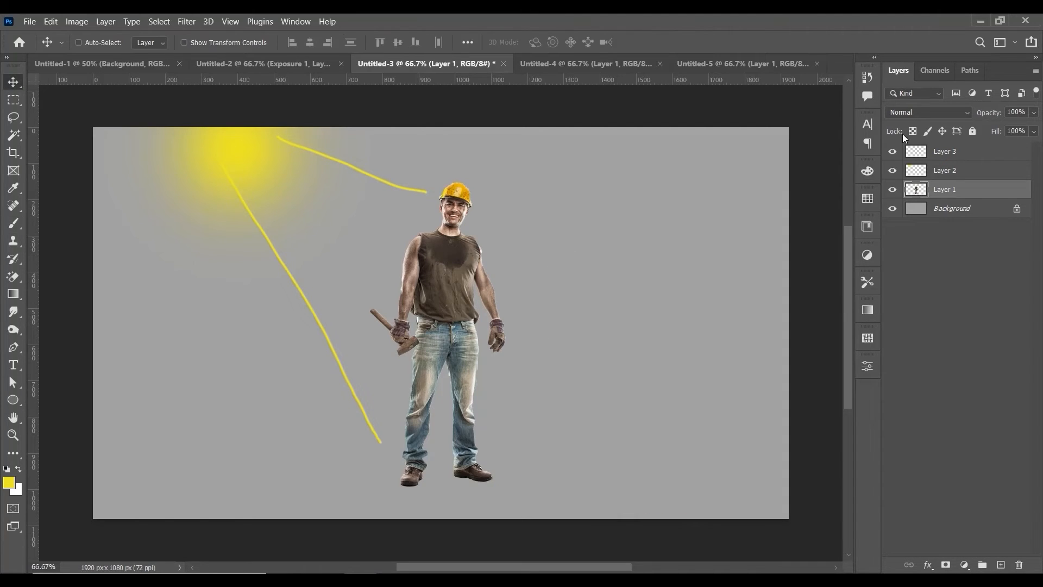
pyautogui.moveTo(967, 191); pyautogui.dragTo(1000, 564)
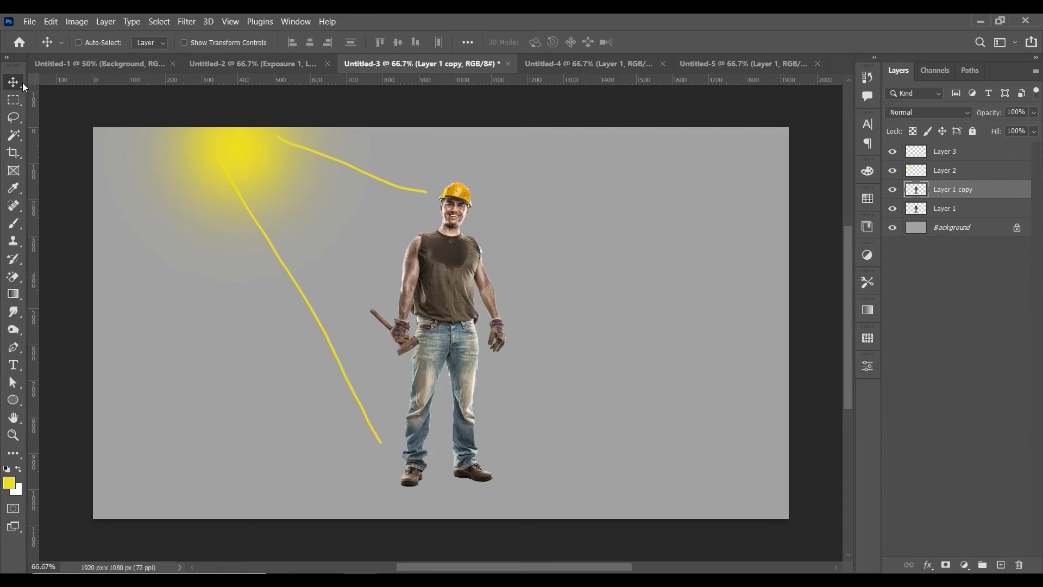
# Move the duplicated worker to the right of the original and fill only its silhouette with black
pyautogui.moveTo(512, 260); pyautogui.dragTo(646, 301)
pyautogui.hotkey('ctrl', 'z')
pyautogui.moveTo(497, 272); pyautogui.dragTo(630, 271)
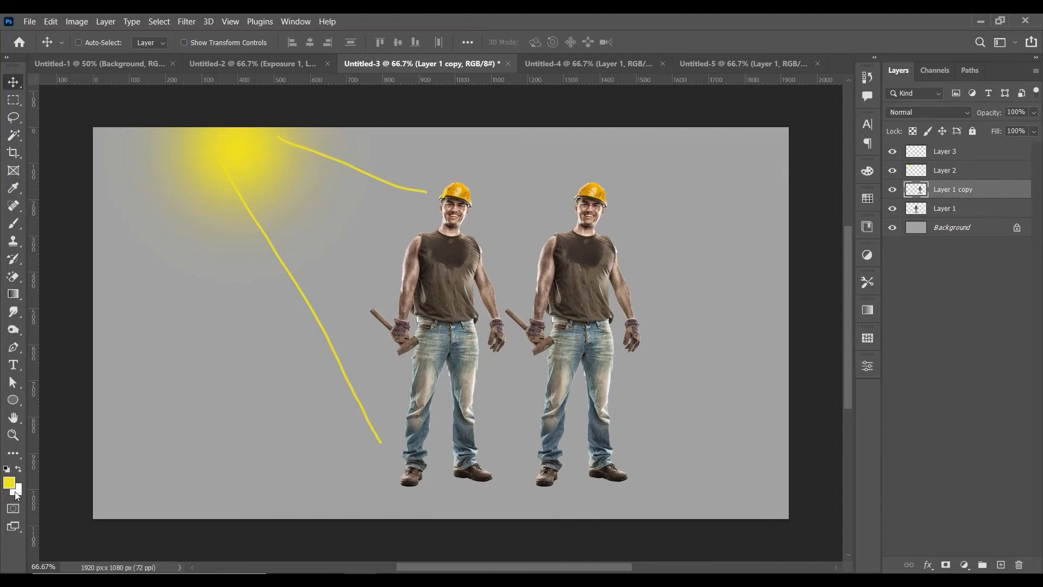
pyautogui.click(6, 469)
pyautogui.hotkey('alt', 'BackSpace')
pyautogui.hotkey('ctrl', 'z')
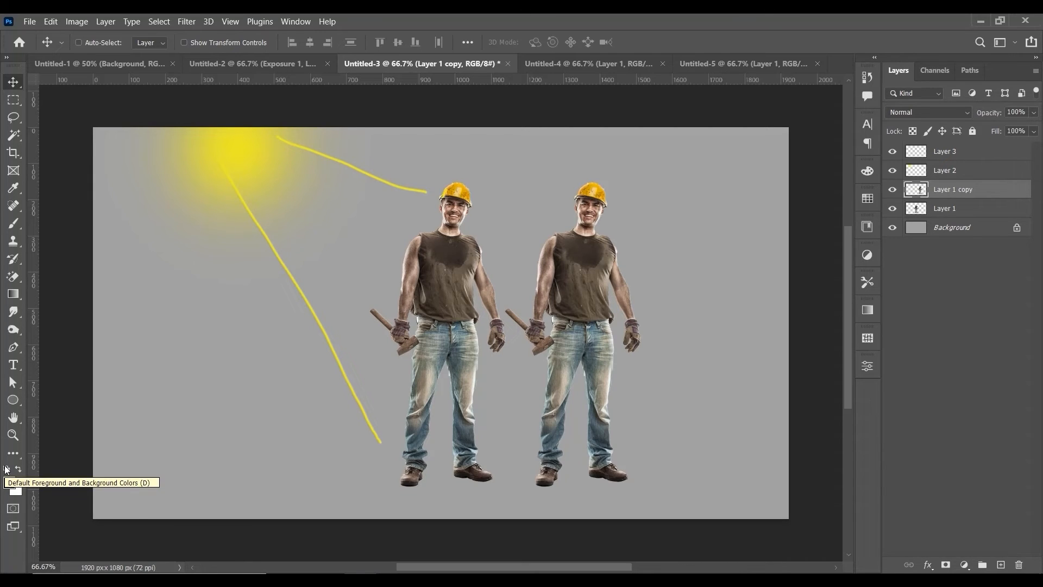
pyautogui.hotkey('shift', 'alt', 'BackSpace')
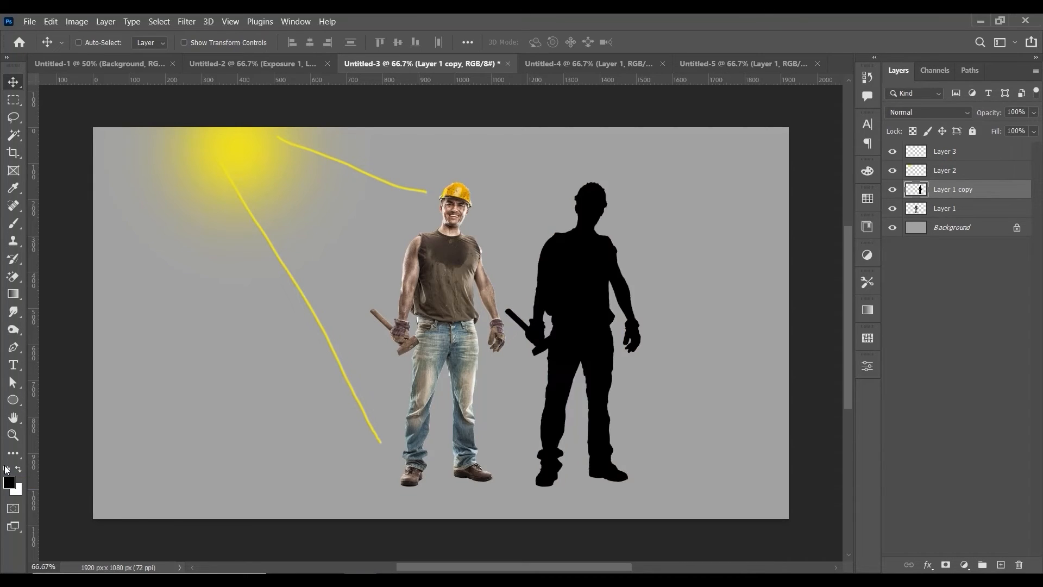
# Free-transform the black silhouette, rotating it about 110.66° and laying it on the ground beside the worker's feet
pyautogui.moveTo(577, 276); pyautogui.dragTo(565, 308)
pyautogui.hotkey('ctrl', 'z')
pyautogui.hotkey('ctrl', 't')
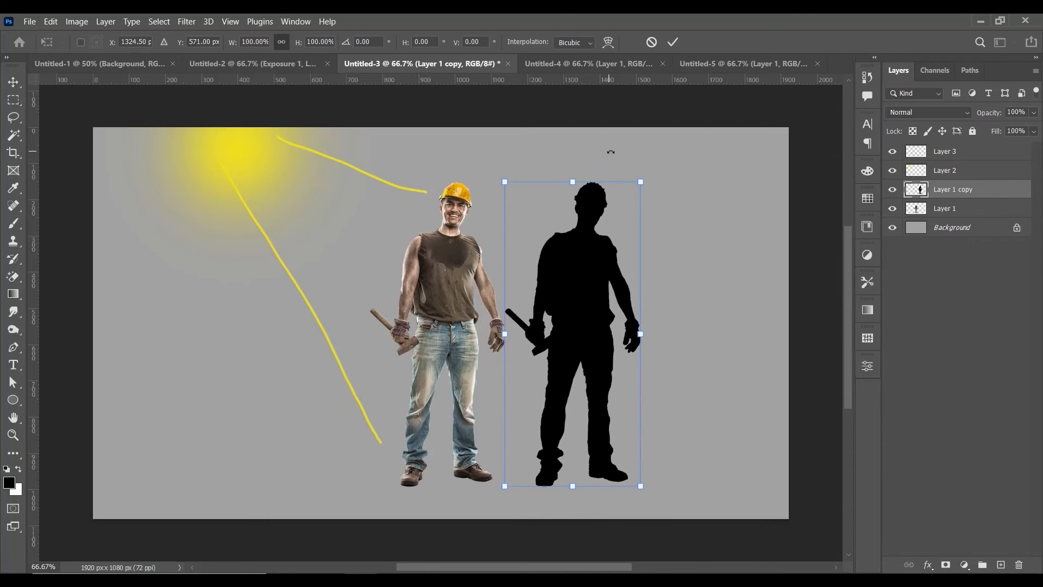
pyautogui.moveTo(611, 151); pyautogui.dragTo(674, 414)
pyautogui.moveTo(622, 351); pyautogui.dragTo(633, 514)
pyautogui.moveTo(678, 356); pyautogui.dragTo(620, 336)
pyautogui.moveTo(564, 498); pyautogui.dragTo(538, 467)
pyautogui.moveTo(602, 393); pyautogui.dragTo(619, 407)
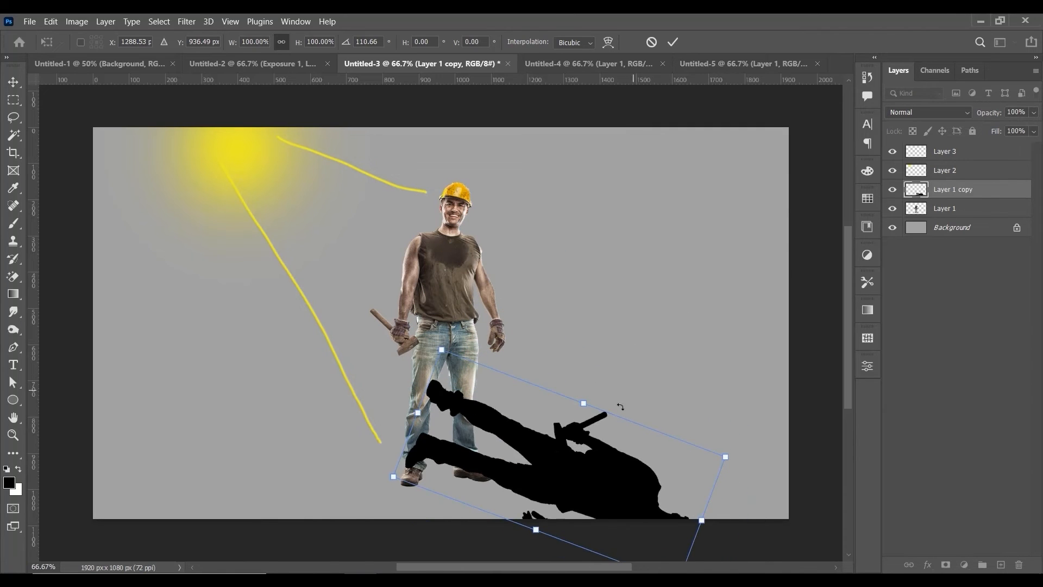
pyautogui.moveTo(565, 443); pyautogui.dragTo(601, 489)
pyautogui.hotkey('ctrl', '-')
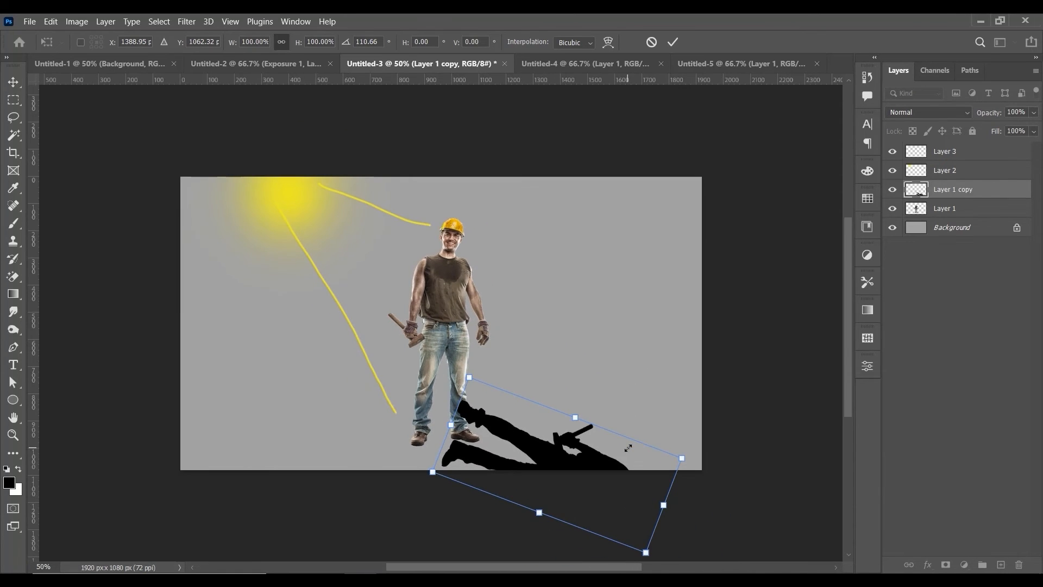
# Distort the silhouette so its feet meet the worker's shoes and its far end stretches away from the light
pyautogui.rightClick(628, 448)
pyautogui.click(660, 223)
pyautogui.moveTo(473, 383); pyautogui.dragTo(469, 429)
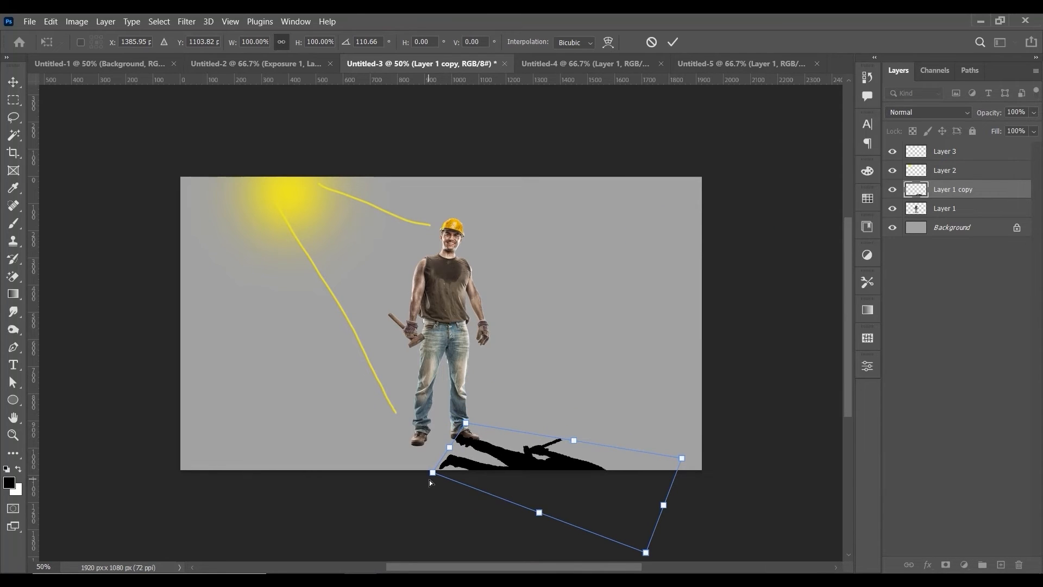
pyautogui.moveTo(431, 476); pyautogui.dragTo(393, 455)
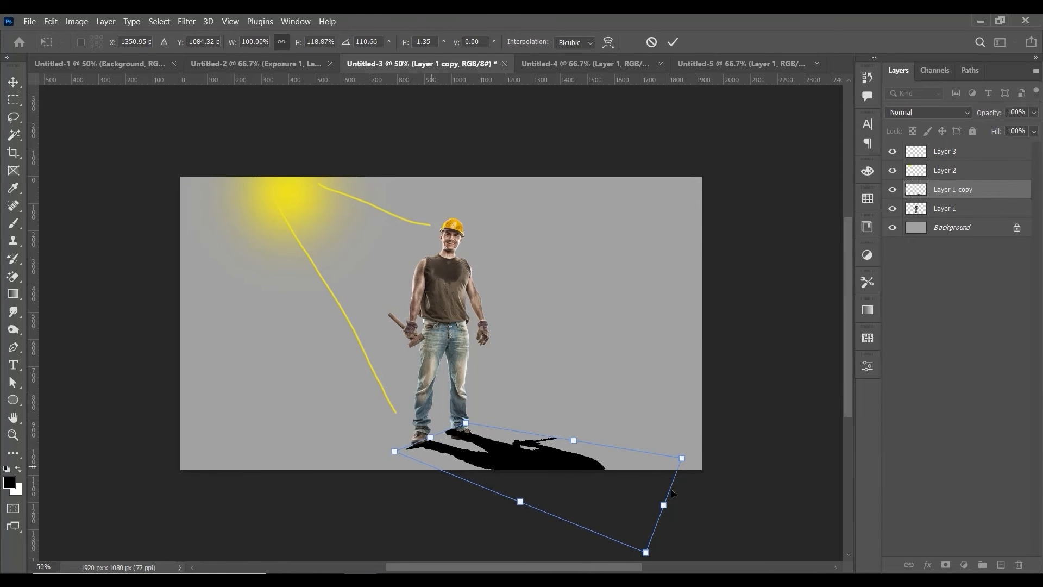
pyautogui.moveTo(672, 510); pyautogui.dragTo(804, 526)
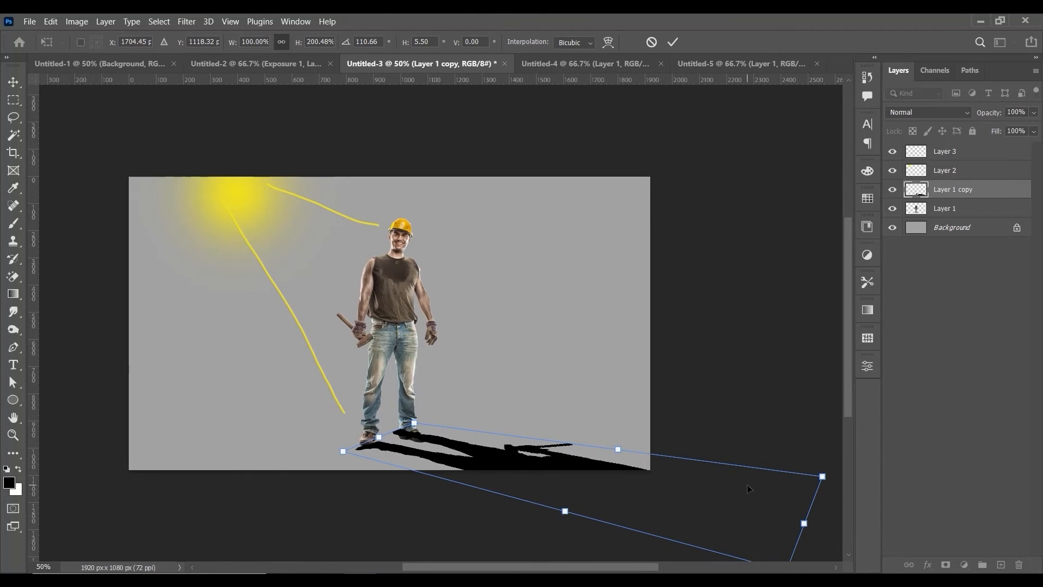
pyautogui.hotkey('ctrl', '-')
pyautogui.moveTo(681, 459); pyautogui.dragTo(716, 491)
pyautogui.press('Return')
# Place the shadow layer beneath Layer 1, shift it toward the worker's shoes and start transforming it
pyautogui.hotkey('ctrl', '+')
pyautogui.hotkey('ctrl', '+')
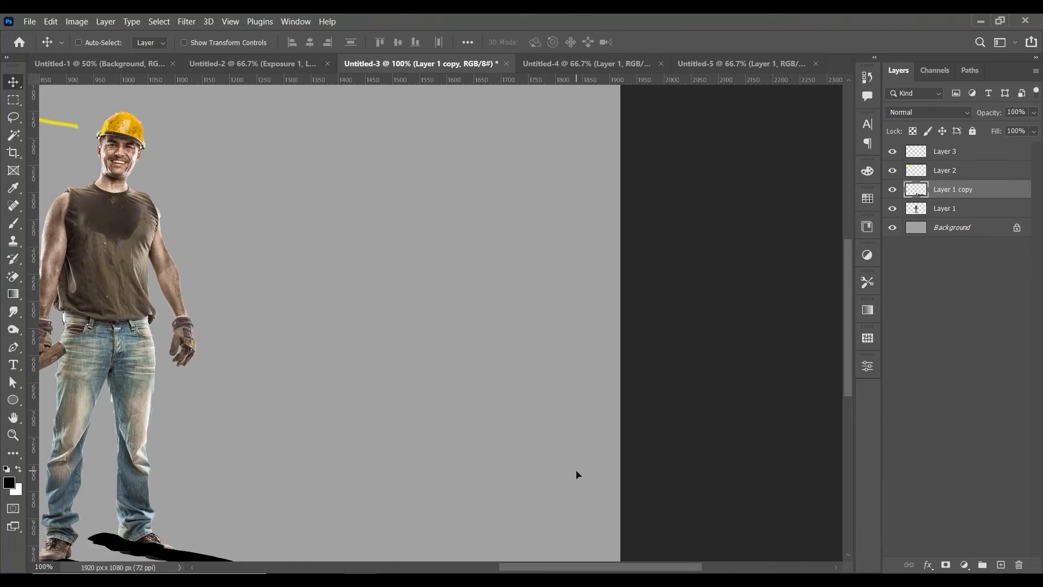
pyautogui.moveTo(492, 449); pyautogui.dragTo(724, 223)
pyautogui.moveTo(459, 344); pyautogui.dragTo(485, 347)
pyautogui.moveTo(951, 191); pyautogui.dragTo(951, 212)
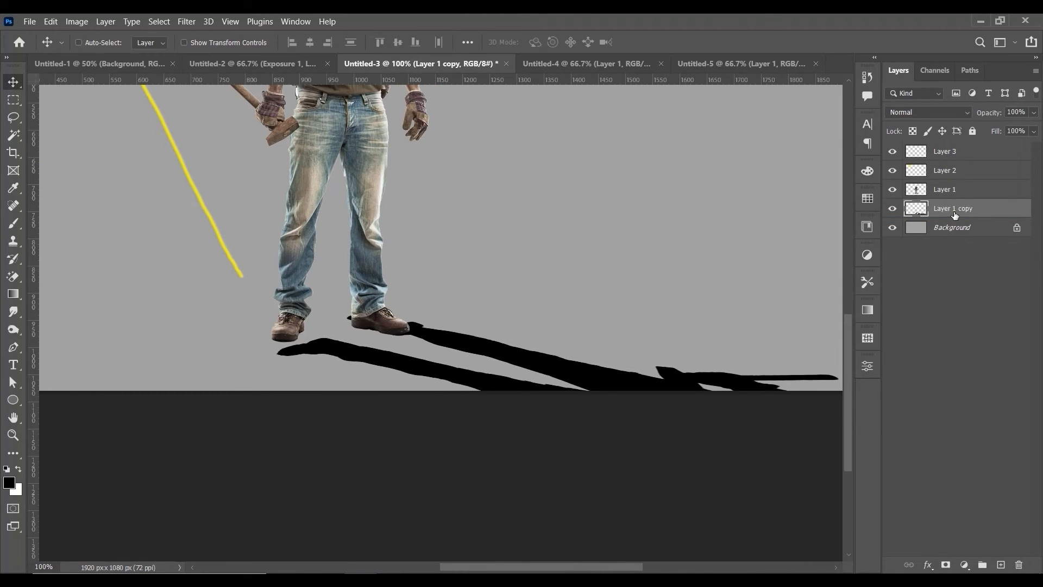
pyautogui.moveTo(466, 327)
pyautogui.mouseDown()
pyautogui.moveTo(445, 324)
pyautogui.moveTo(451, 339)
pyautogui.mouseUp()
pyautogui.hotkey('ctrl', 't')
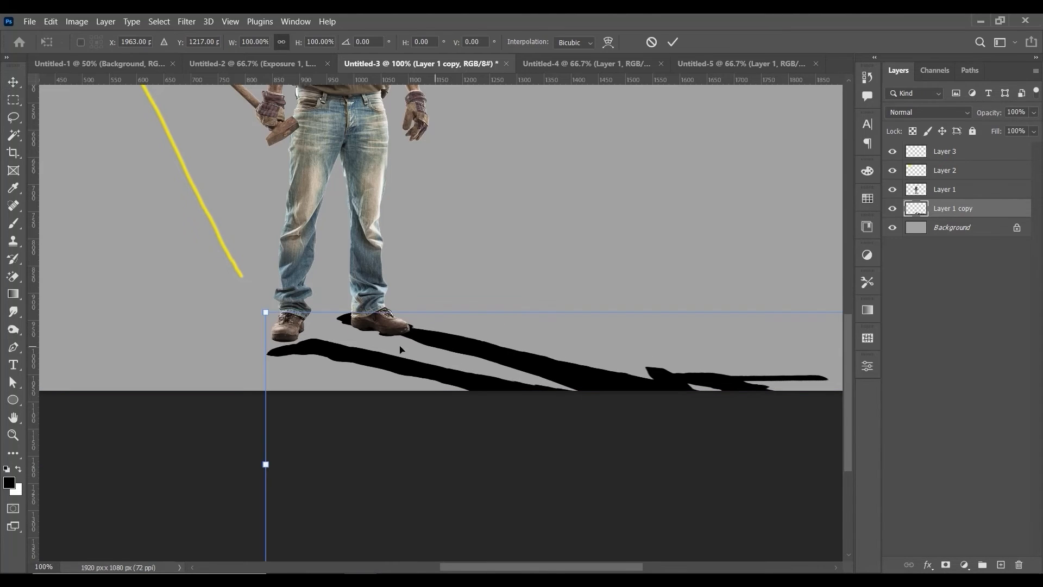
pyautogui.rightClick(391, 346)
pyautogui.click(406, 123)
pyautogui.moveTo(266, 312); pyautogui.dragTo(263, 295)
pyautogui.hotkey('ctrl', 'z')
# Warp the near end of the shadow so its feet line up with both shoes
pyautogui.rightClick(437, 333)
pyautogui.click(460, 140)
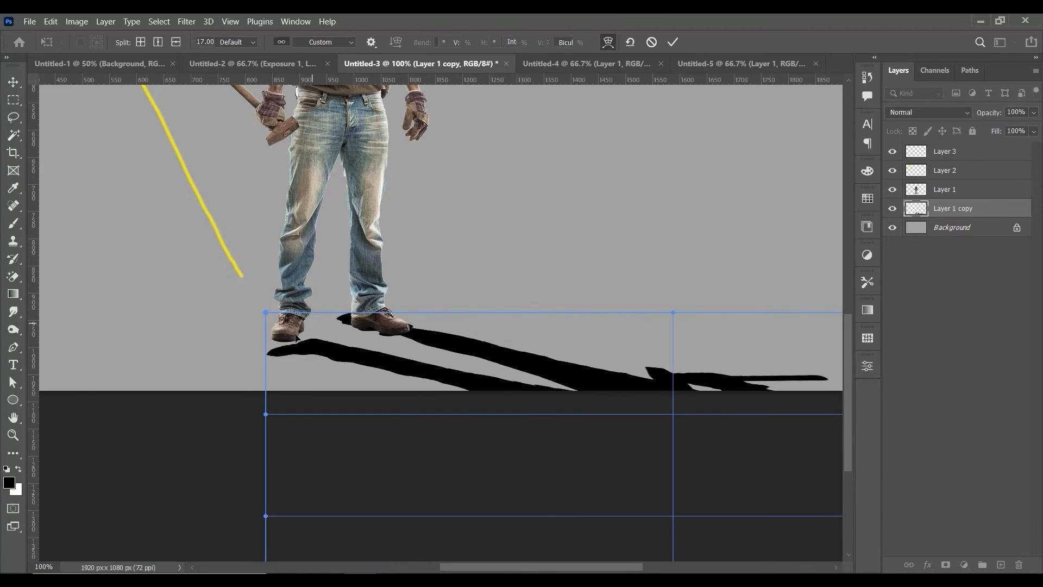
pyautogui.moveTo(273, 362); pyautogui.dragTo(270, 351)
pyautogui.moveTo(416, 314); pyautogui.dragTo(406, 325)
pyautogui.moveTo(269, 358); pyautogui.dragTo(263, 349)
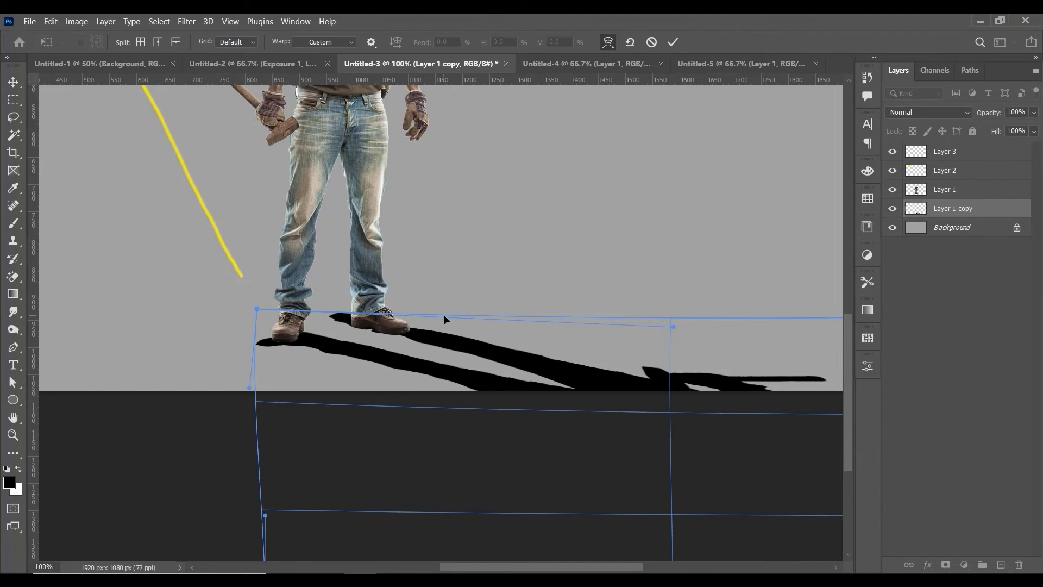
pyautogui.press('Return')
# Add a layer mask to the shadow and hide the excess around both shoes with a soft black brush of 50 and 45 px
pyautogui.hotkey('ctrl', '0')
pyautogui.hotkey('ctrl', '=')
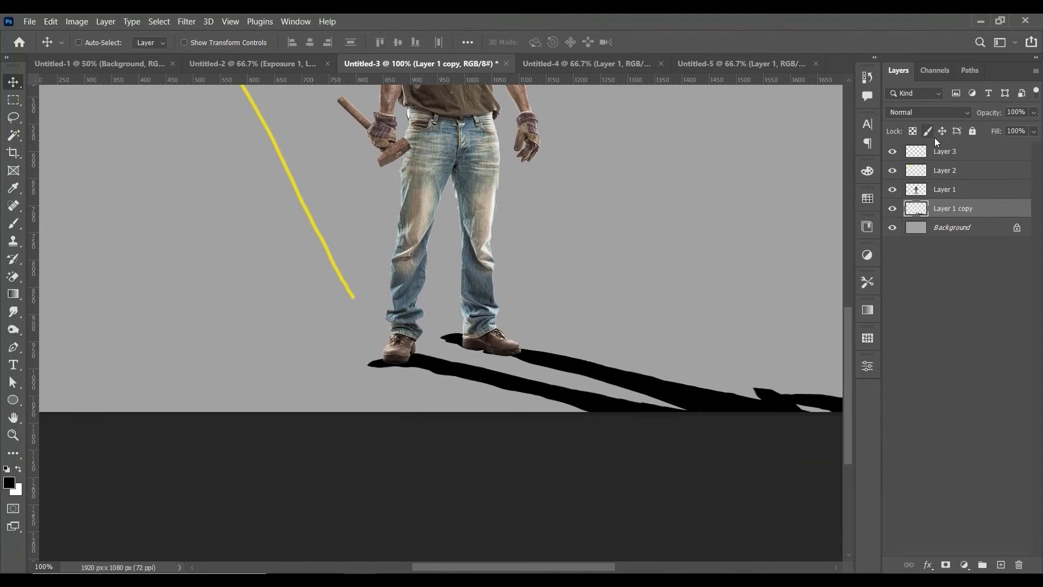
pyautogui.click(946, 565)
pyautogui.click(16, 228)
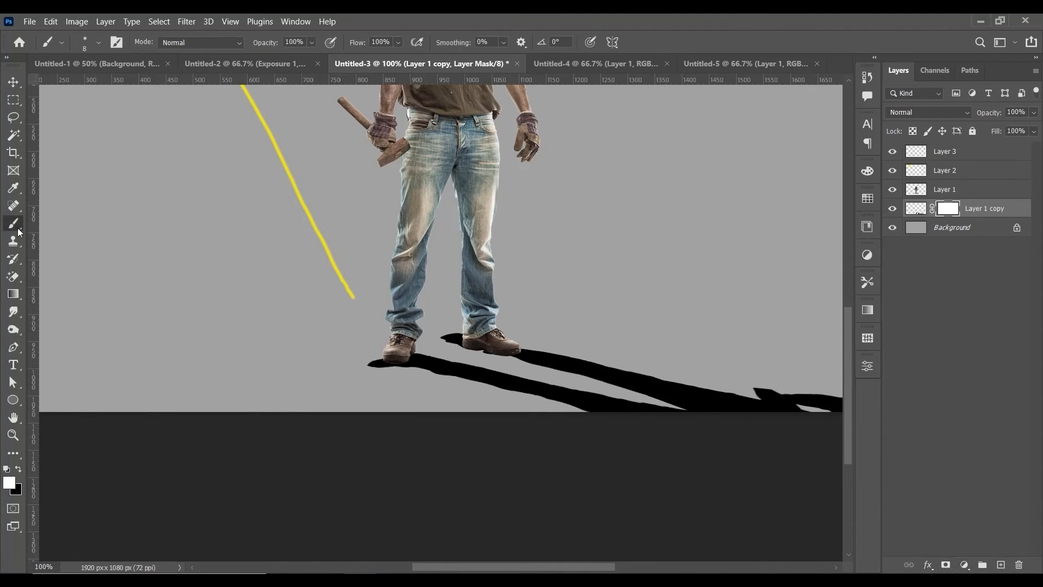
pyautogui.press(']')
pyautogui.press(']')
pyautogui.press(']')
pyautogui.press(']')
pyautogui.press(']')
pyautogui.press(']')
pyautogui.press(']')
pyautogui.press(']')
pyautogui.click(18, 468)
pyautogui.press('[')
pyautogui.press('[')
pyautogui.press('[')
pyautogui.moveTo(370, 368)
pyautogui.mouseDown()
pyautogui.moveTo(385, 334)
pyautogui.moveTo(373, 355)
pyautogui.mouseUp()
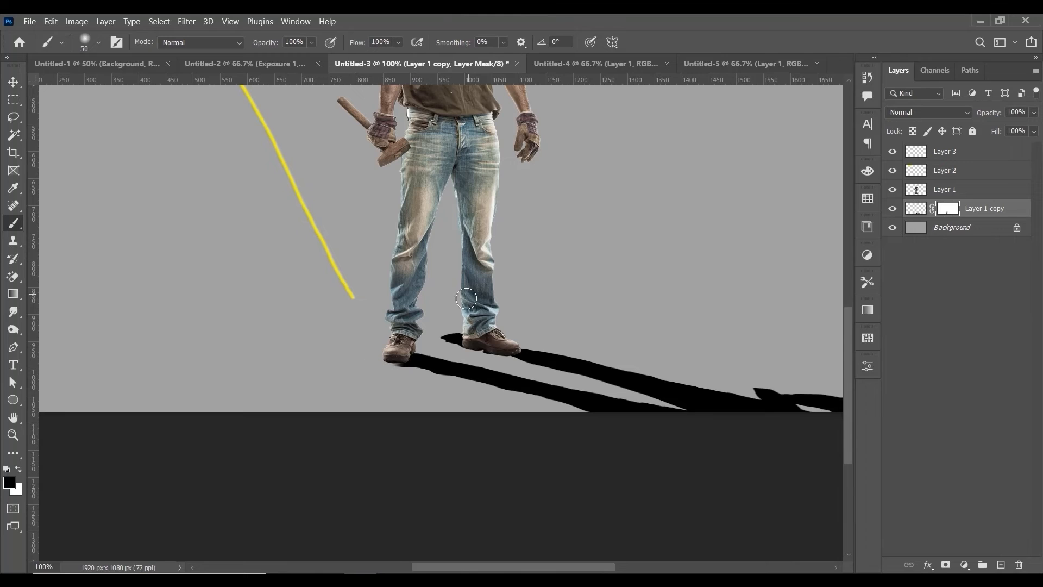
pyautogui.press('[')
pyautogui.moveTo(451, 338); pyautogui.dragTo(462, 345)
# Lower the shadow layer's fill to 46%
pyautogui.hotkey('ctrl', '-')
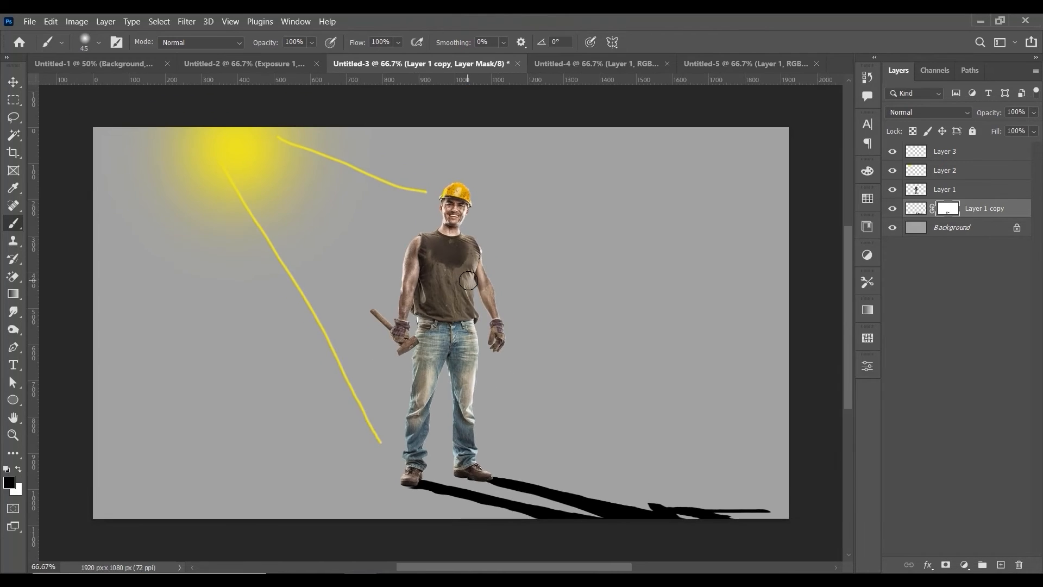
pyautogui.click(13, 82)
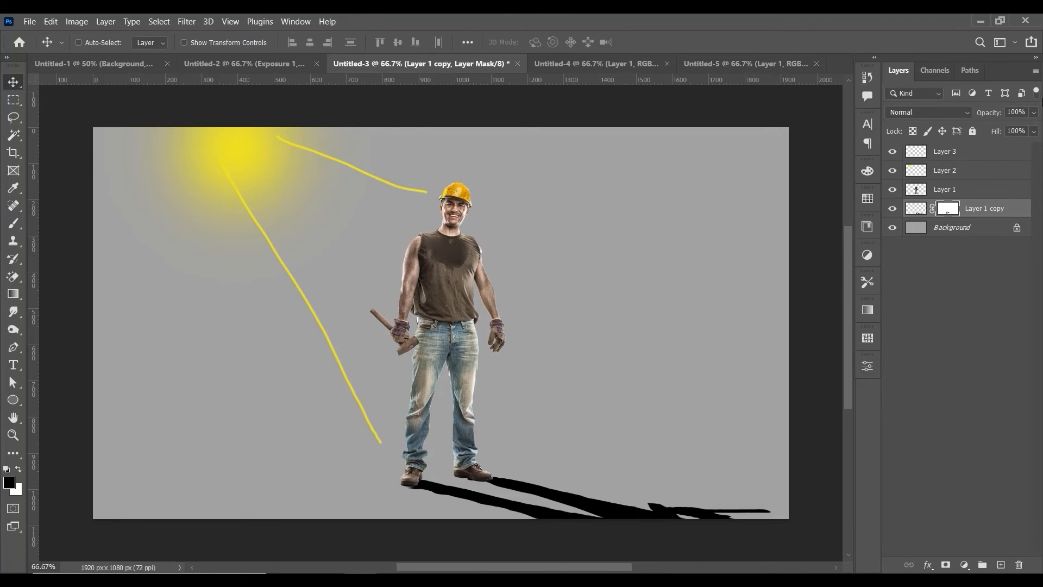
pyautogui.moveTo(1018, 140); pyautogui.dragTo(994, 148)
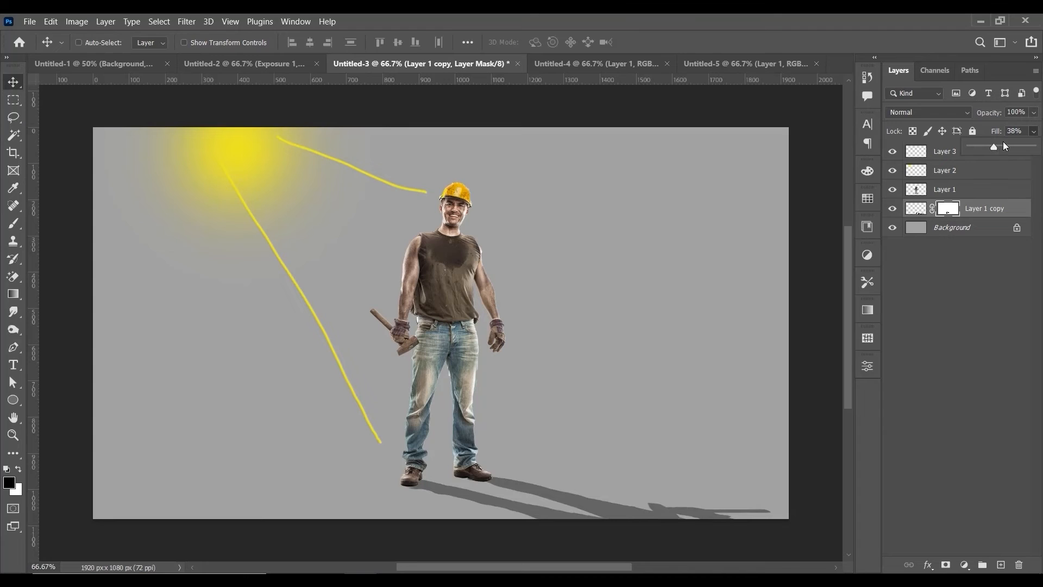
pyautogui.click(1014, 132)
pyautogui.moveTo(1010, 145); pyautogui.dragTo(998, 145)
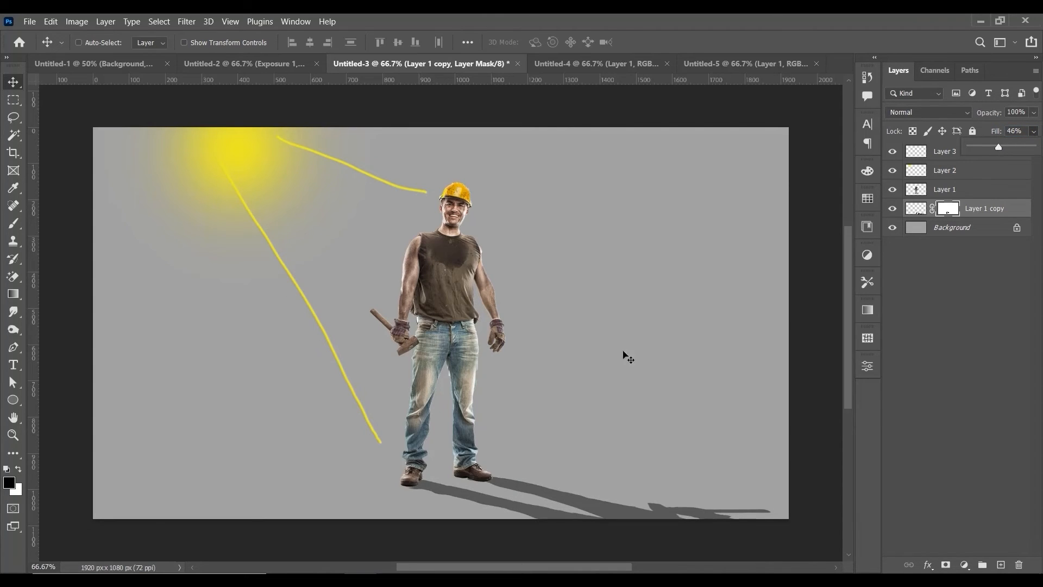
pyautogui.click(894, 209)
# Fade the far end of the shadow on its mask with a soft black brush at 52% flow, enlarged up to 1500 px
pyautogui.hotkey('ctrl', '-')
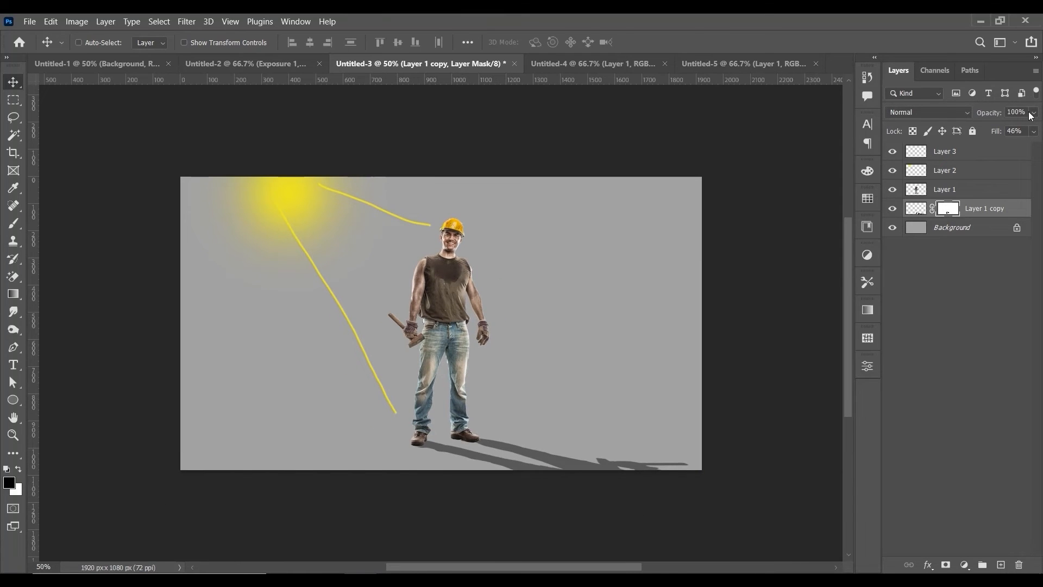
pyautogui.click(13, 220)
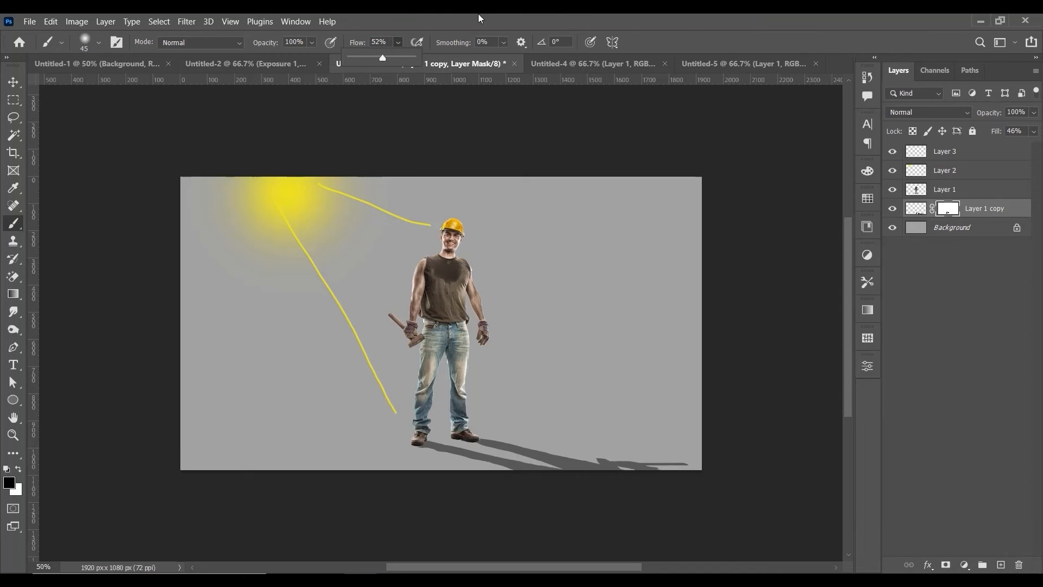
pyautogui.write('52')
pyautogui.press('Return')
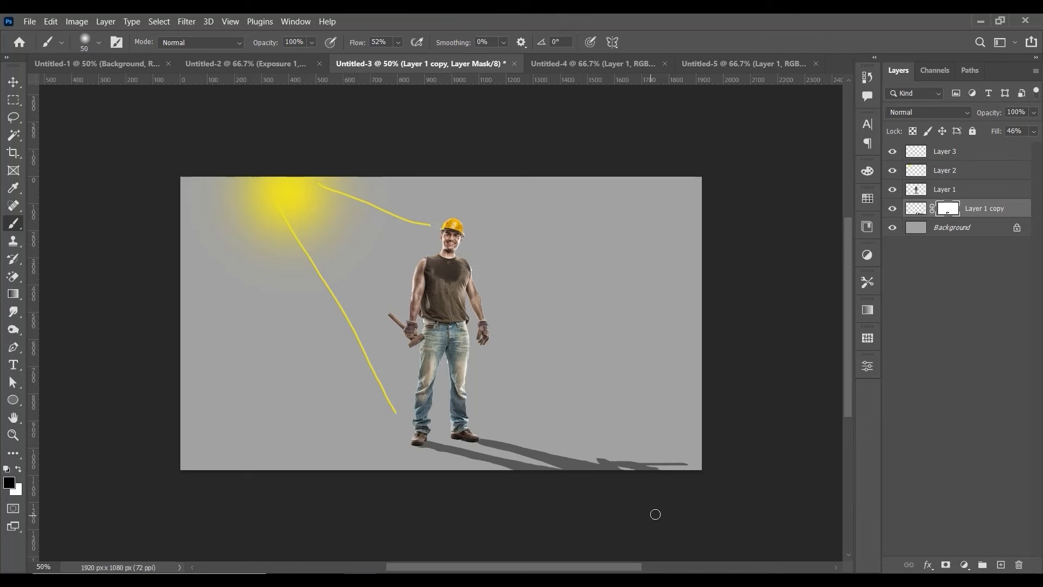
pyautogui.press(']')
pyautogui.press(']')
pyautogui.press(']')
pyautogui.press(']')
pyautogui.press(']')
pyautogui.press(']')
pyautogui.press(']')
pyautogui.press(']')
pyautogui.press(']')
pyautogui.press(']')
pyautogui.press(']')
pyautogui.press(']')
pyautogui.press(']')
pyautogui.press(']')
pyautogui.press(']')
pyautogui.press(']')
pyautogui.press(']')
pyautogui.press(']')
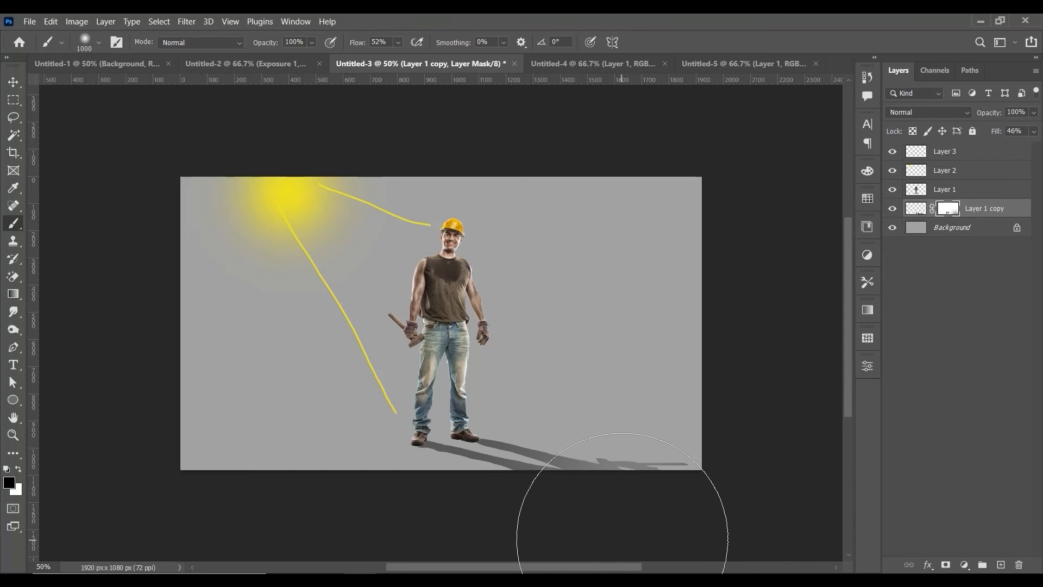
pyautogui.press(']')
pyautogui.press(']')
pyautogui.press(']')
pyautogui.press(']')
pyautogui.press(']')
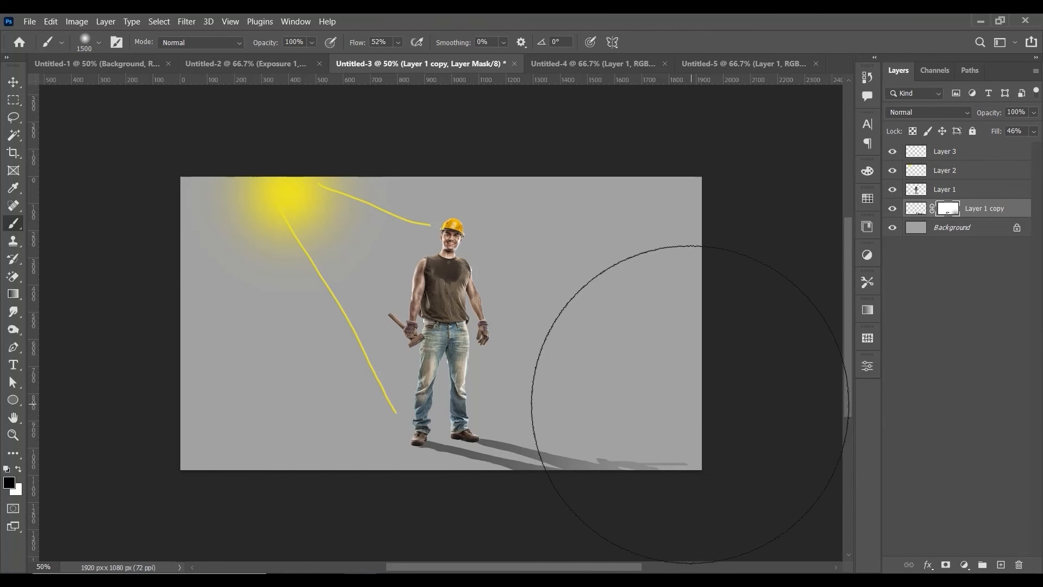
# Raise the shadow layer's fill to 52%
pyautogui.click(1034, 131)
pyautogui.moveTo(998, 147); pyautogui.dragTo(1003, 147)
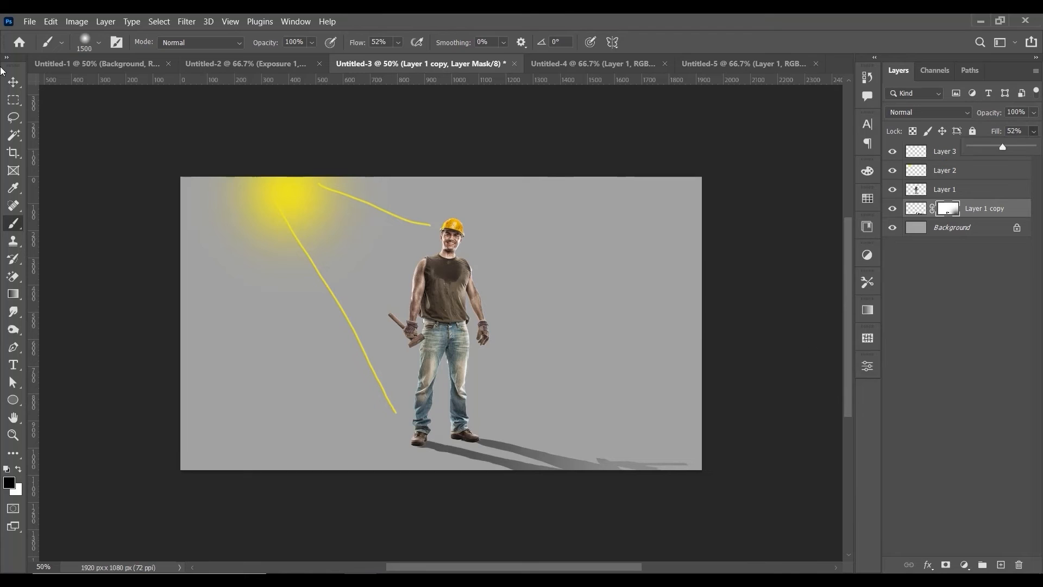
pyautogui.click(13, 82)
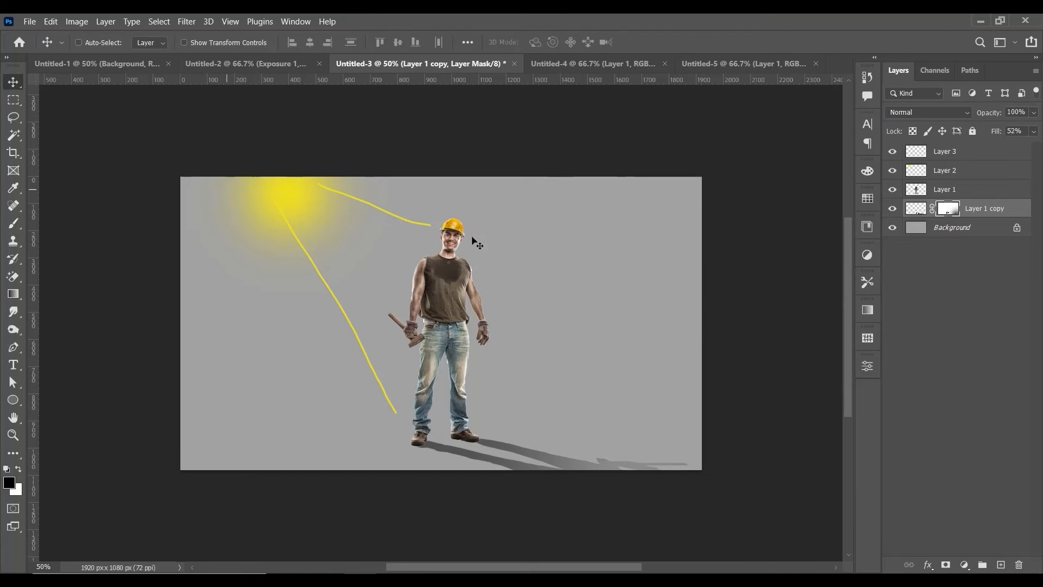
pyautogui.hotkey('ctrl', '+')
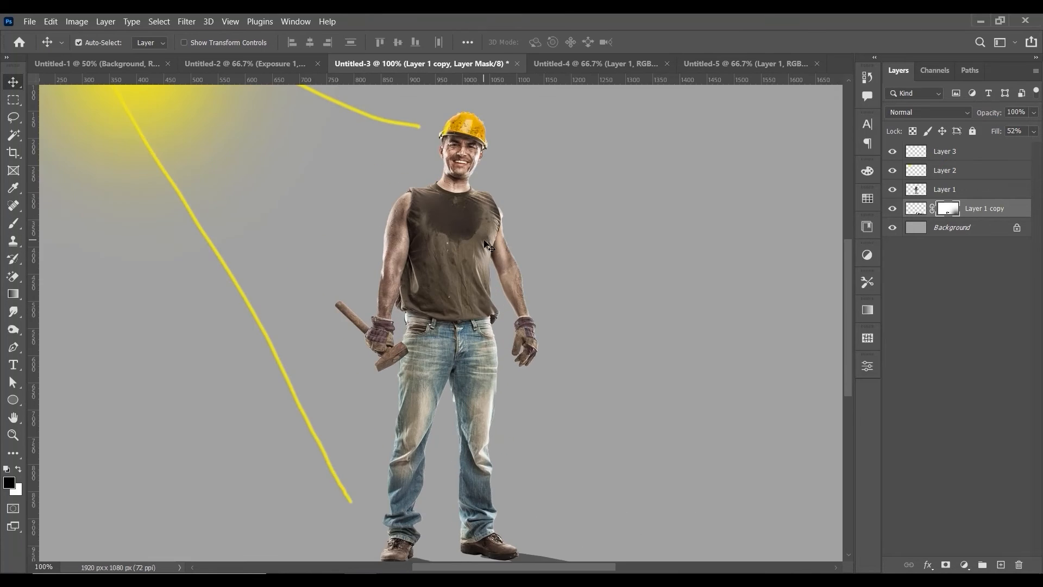
pyautogui.hotkey('ctrl', '-')
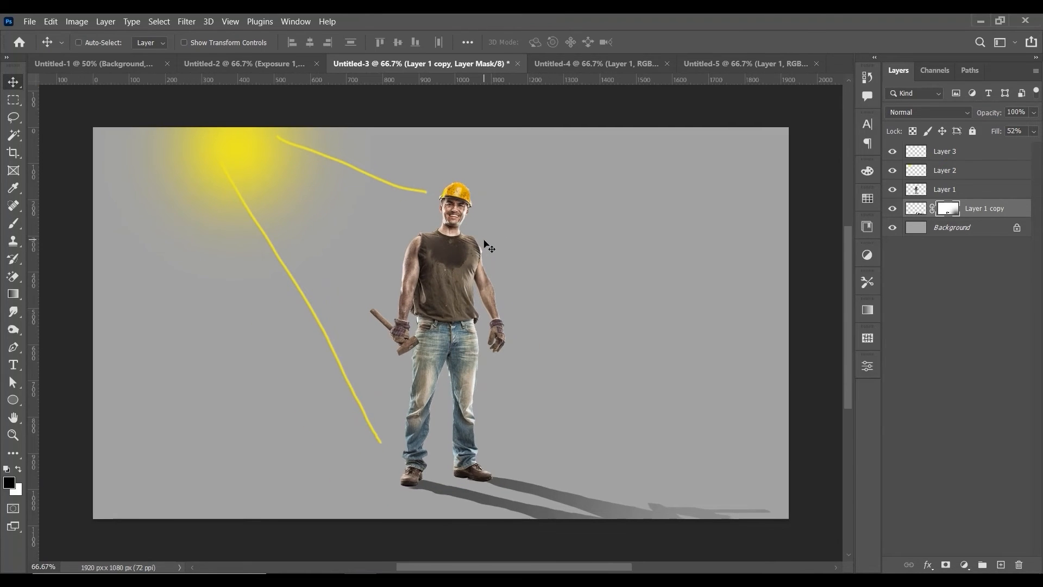
# Add a new layer directly above the cast shadow and set a soft round black brush to 25 px for shoe shading
pyautogui.hotkey('ctrl', '+')
pyautogui.moveTo(504, 304); pyautogui.dragTo(507, 253)
pyautogui.hotkey('ctrl', 'z')
pyautogui.hotkey('ctrl', '+')
pyautogui.hotkey('ctrl', '+')
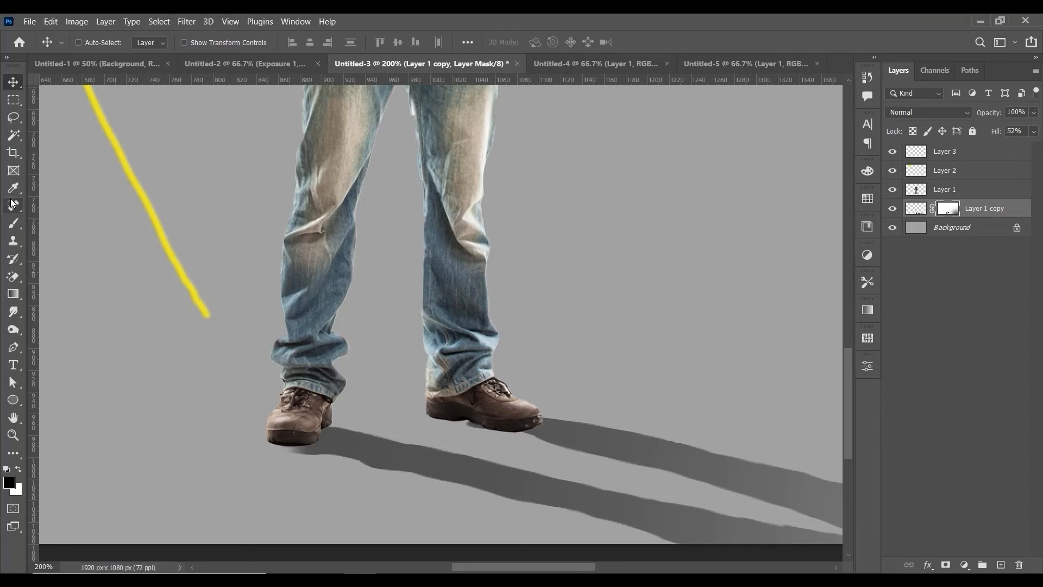
pyautogui.click(14, 223)
pyautogui.rightClick(539, 287)
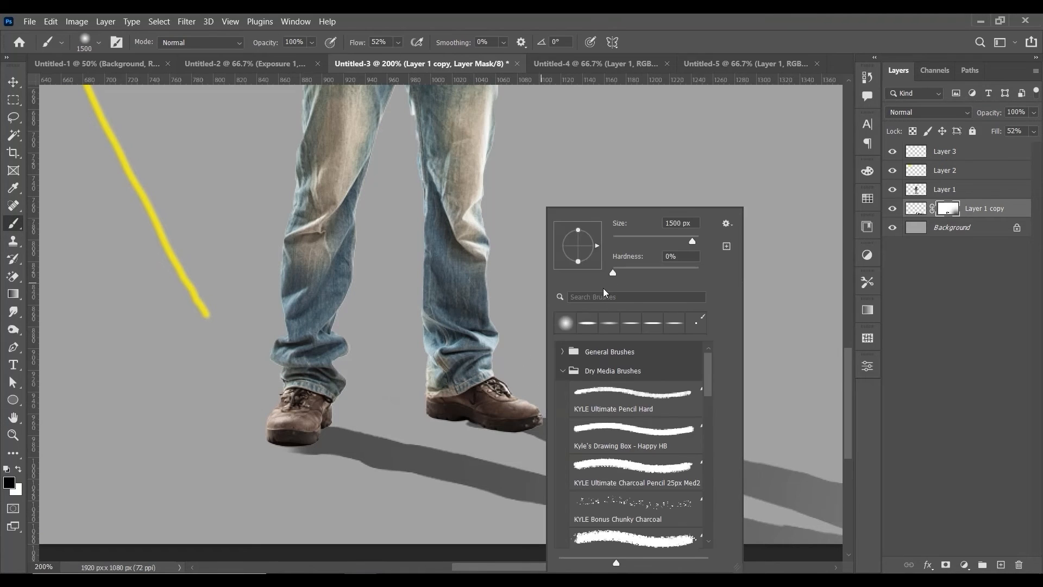
pyautogui.moveTo(635, 239); pyautogui.dragTo(622, 240)
pyautogui.click(532, 229)
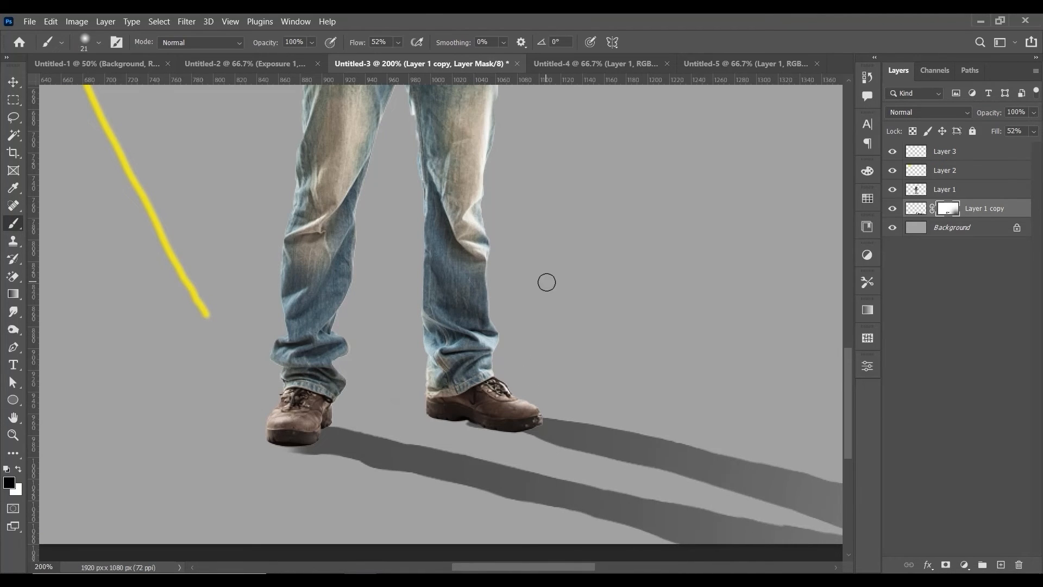
pyautogui.press('[')
pyautogui.press('[')
pyautogui.press('[')
pyautogui.press(']')
pyautogui.press(']')
pyautogui.press(']')
pyautogui.press(']')
pyautogui.hotkey('ctrl', '+')
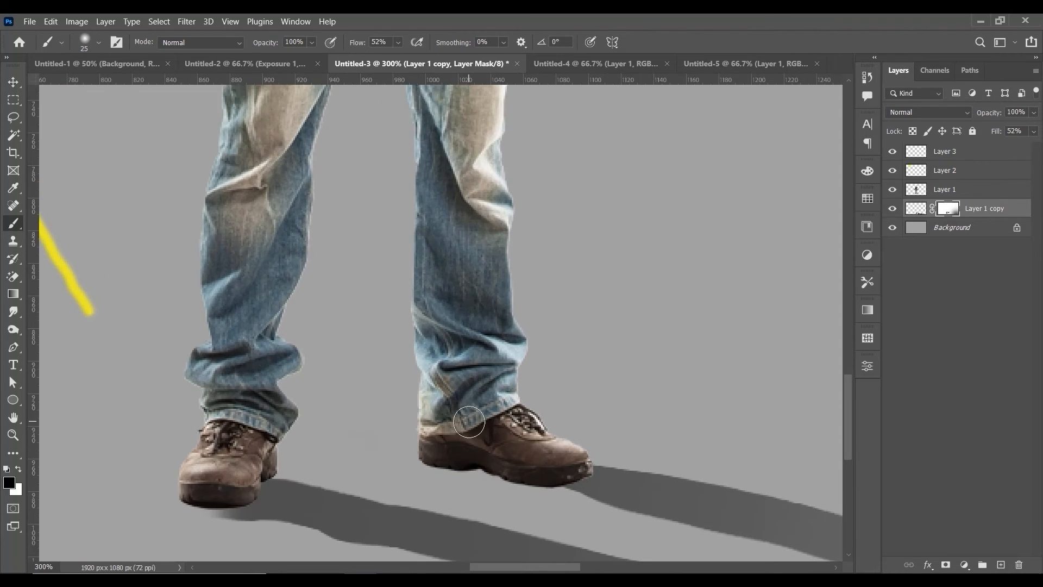
pyautogui.click(1000, 565)
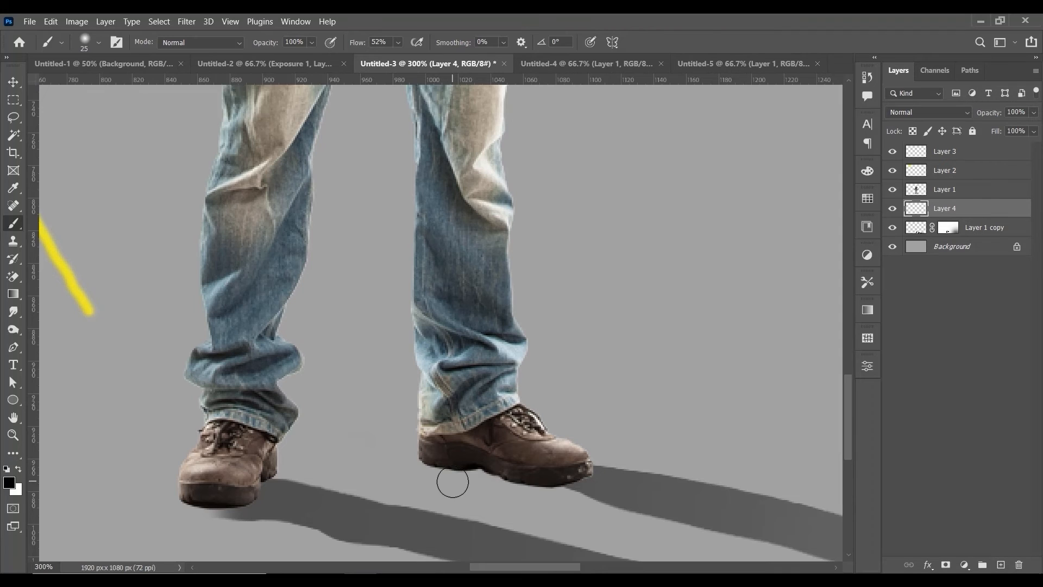
# Paint thin black contact shading along the underside of the forward-pointing toe shoe beside the upper shadow with a 5 px soft brush at 100% flow
pyautogui.press('[')
pyautogui.press('[')
pyautogui.press('[')
pyautogui.press('[')
pyautogui.press('[')
pyautogui.press('[')
pyautogui.press('[')
pyautogui.moveTo(426, 461); pyautogui.dragTo(489, 474)
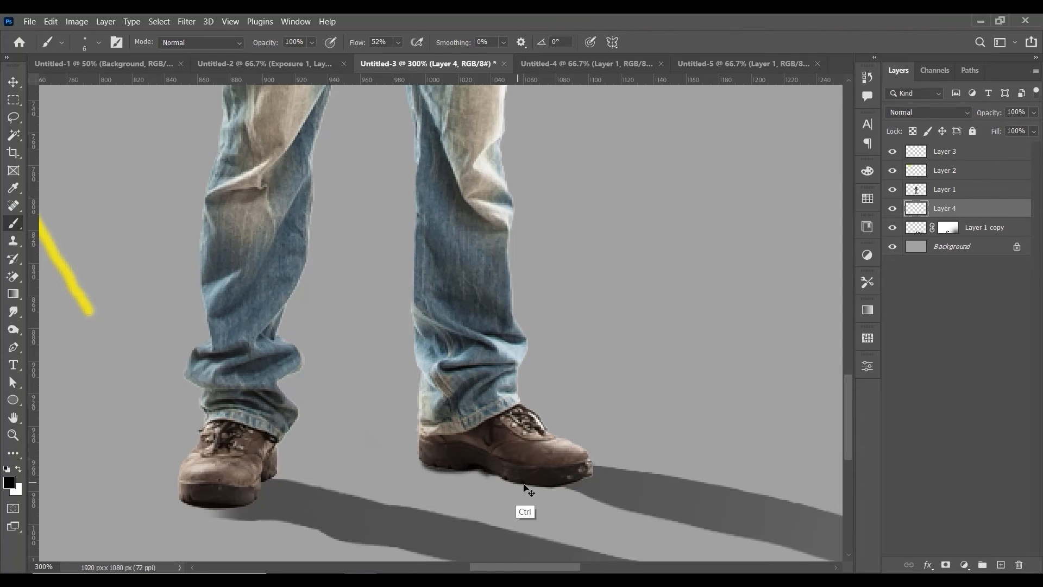
pyautogui.hotkey('ctrl', 'z')
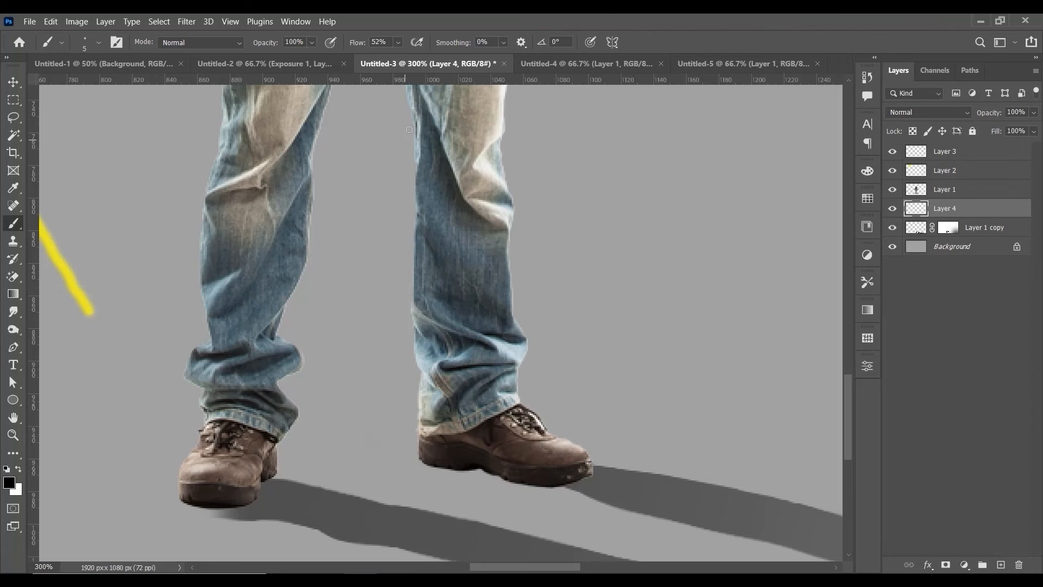
pyautogui.click(586, 476)
pyautogui.moveTo(575, 487); pyautogui.dragTo(532, 486)
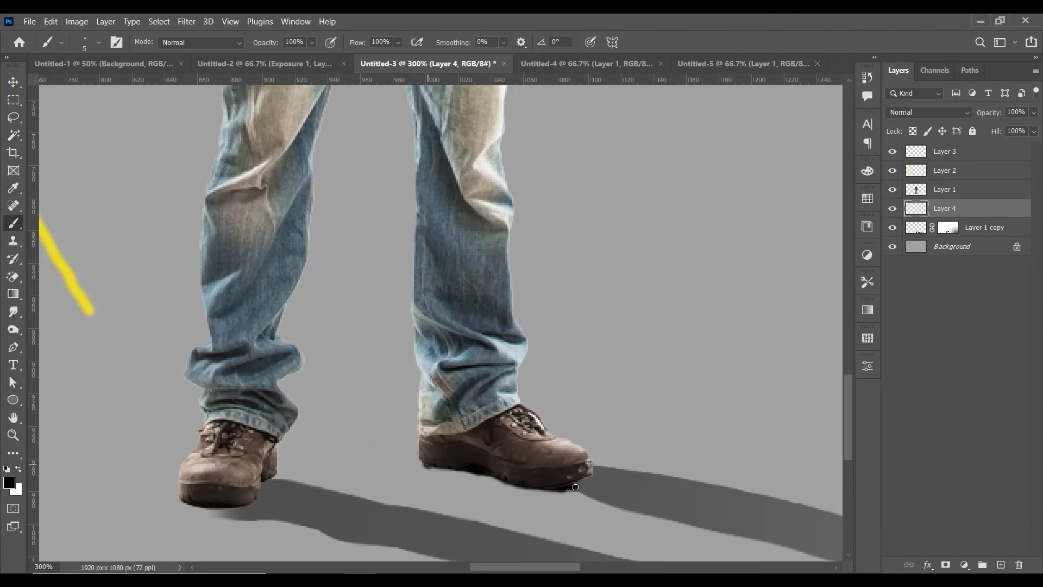
pyautogui.moveTo(428, 466); pyautogui.dragTo(528, 489)
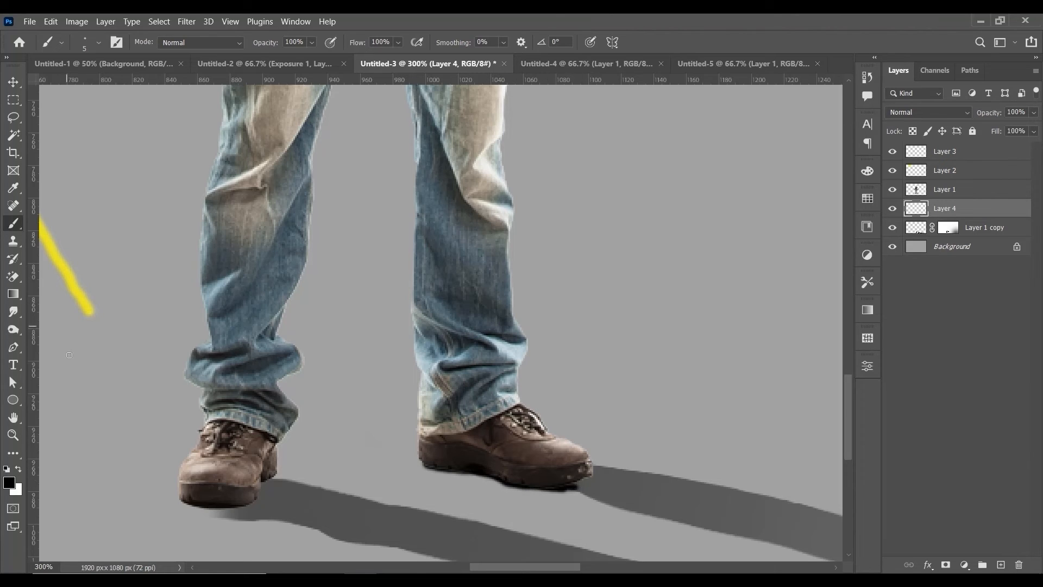
# Deepen the contact shadow under the same shoe's toe with a dab of a flattened soft brush enlarged to 40 px
pyautogui.rightClick(395, 243)
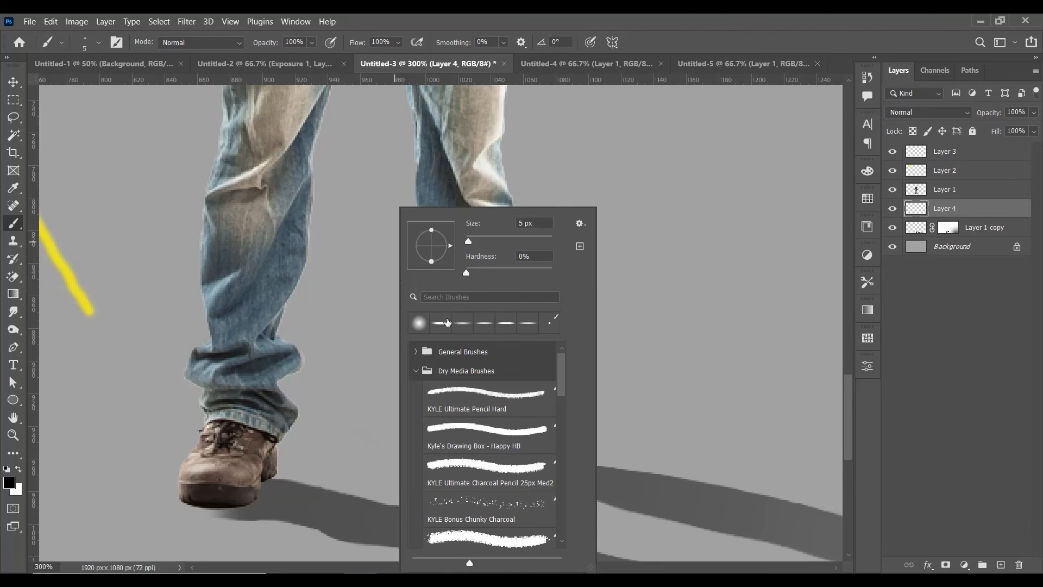
pyautogui.click(447, 323)
pyautogui.click(342, 411)
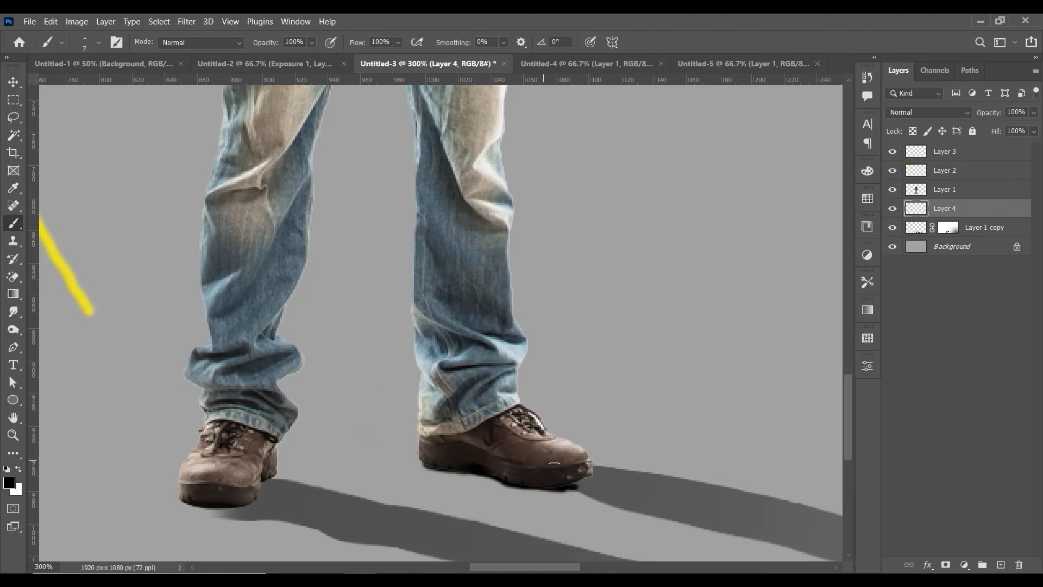
pyautogui.press(']')
pyautogui.press(']')
pyautogui.press(']')
pyautogui.press(']')
pyautogui.press(']')
pyautogui.press(']')
pyautogui.click(558, 490)
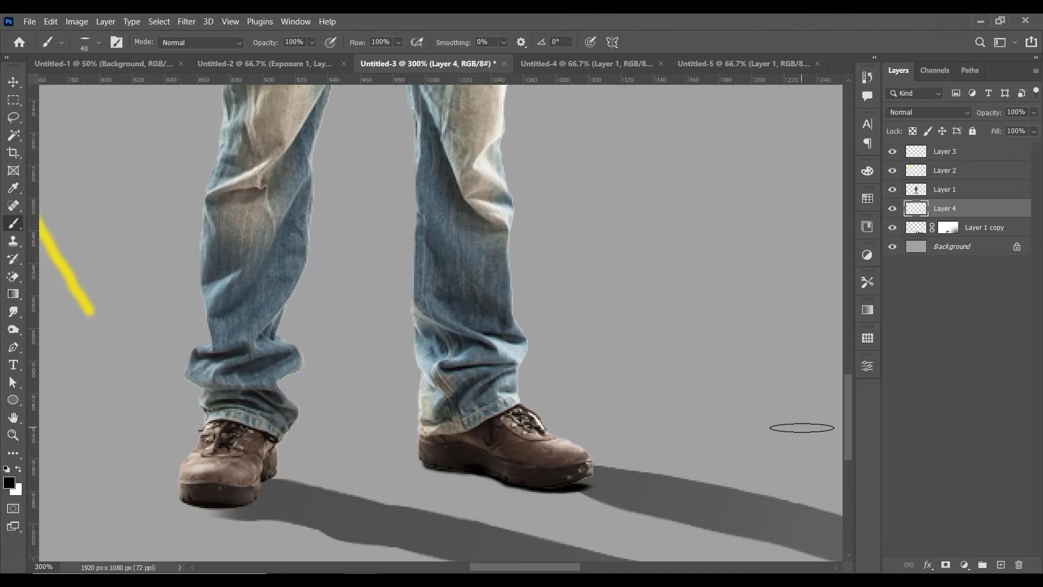
# Raise the fill of the cast shadow layer, Layer 1 copy, to 100%
pyautogui.hotkey('ctrl', '1')
pyautogui.hotkey('ctrl', '+')
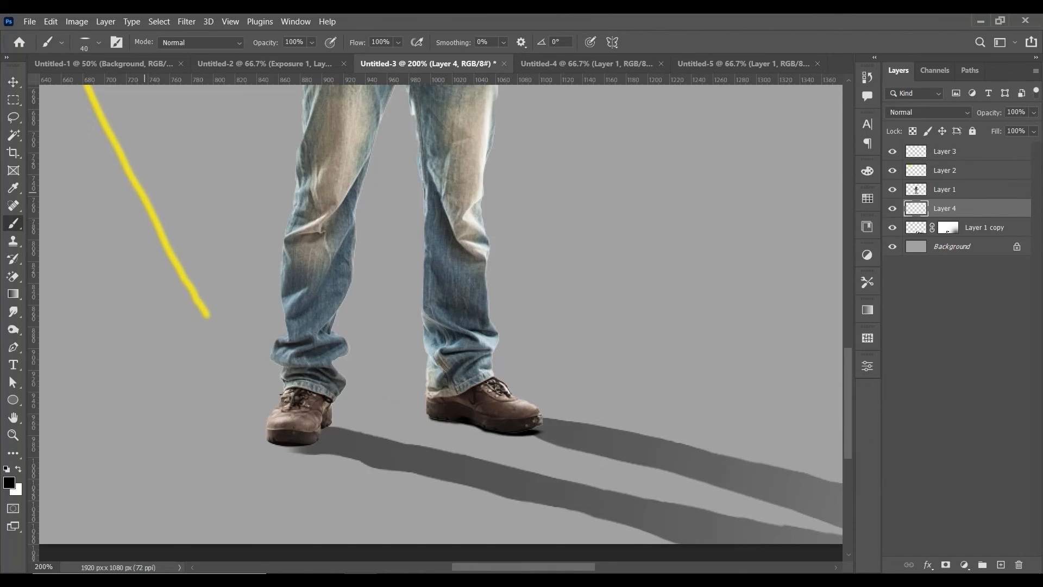
pyautogui.press('v')
pyautogui.keyDown('ctrl'); pyautogui.click(614, 443); pyautogui.keyUp('ctrl')
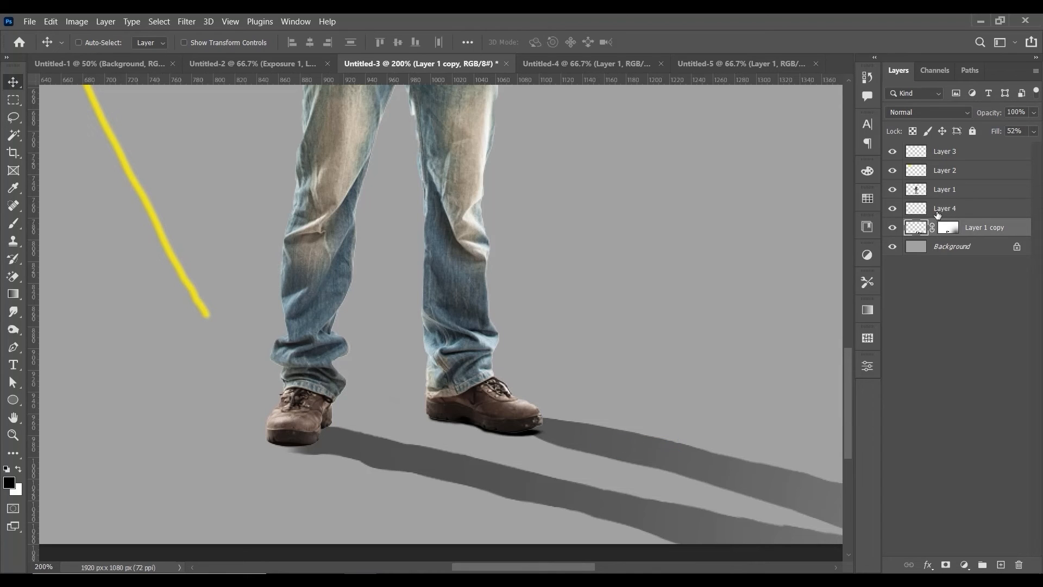
pyautogui.hotkey('ctrl', '-')
pyautogui.hotkey('ctrl', '-')
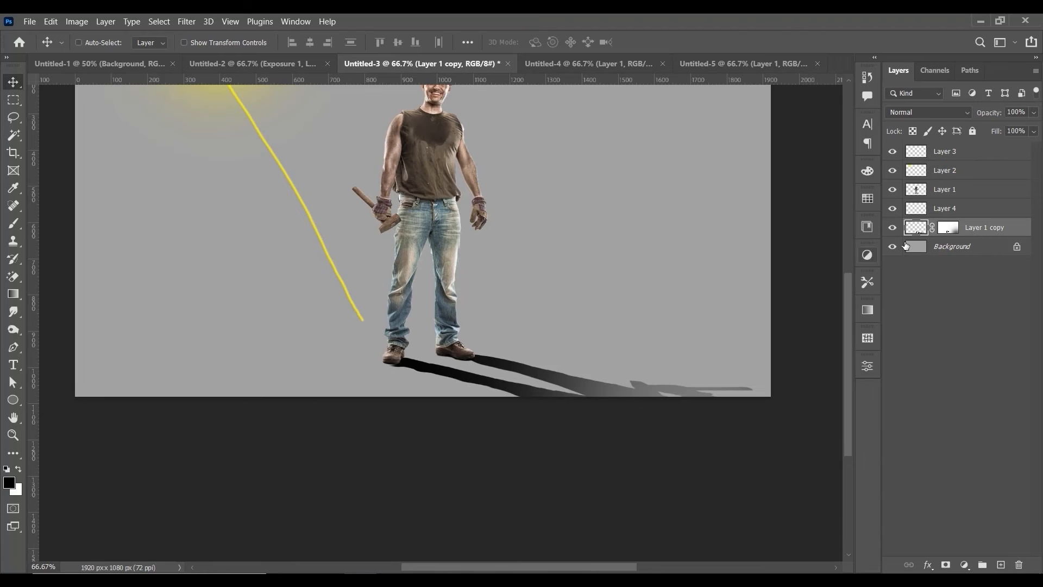
# Target the cast shadow's layer mask and set a soft round brush of 100 px at 54% flow
pyautogui.click(945, 229)
pyautogui.click(14, 224)
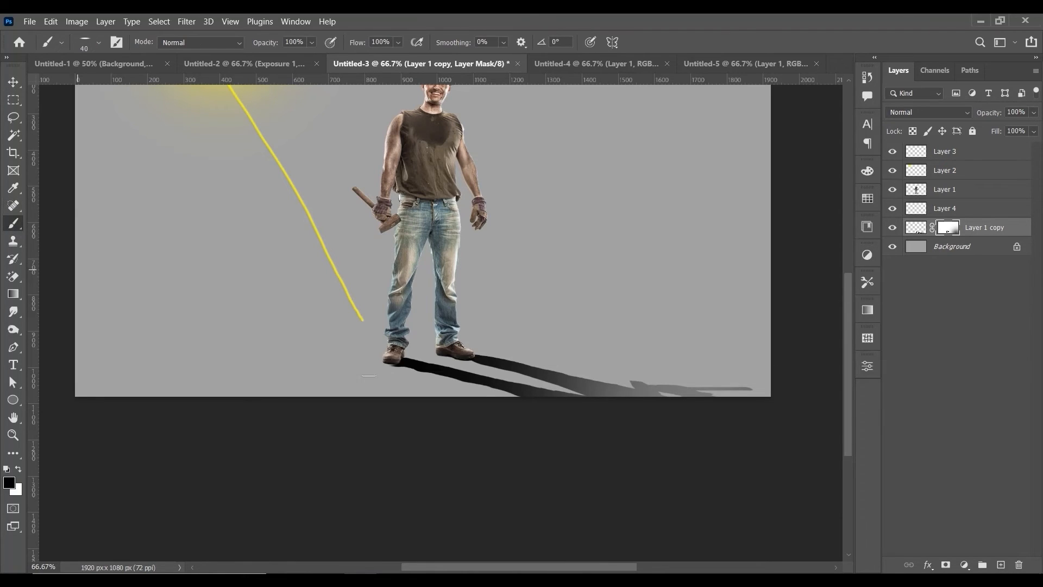
pyautogui.rightClick(486, 366)
pyautogui.click(532, 324)
pyautogui.click(455, 294)
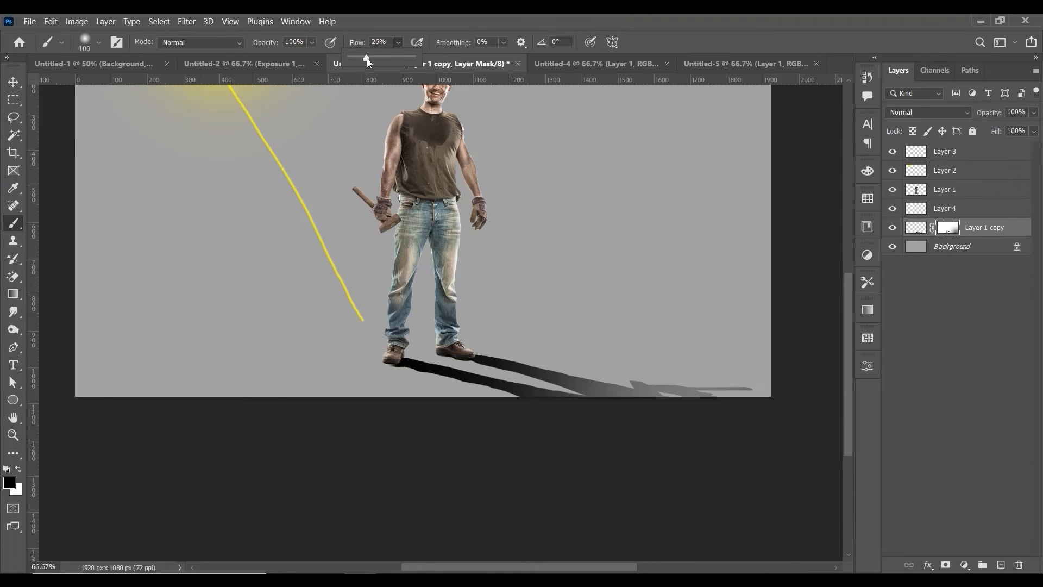
pyautogui.moveTo(366, 58); pyautogui.dragTo(385, 55)
pyautogui.click(633, 315)
# Fade the cast shadow toward its far end on the mask with a soft black brush enlarged from 500 to 1100 px
pyautogui.press(']')
pyautogui.press(']')
pyautogui.press(']')
pyautogui.press(']')
pyautogui.press(']')
pyautogui.press(']')
pyautogui.press(']')
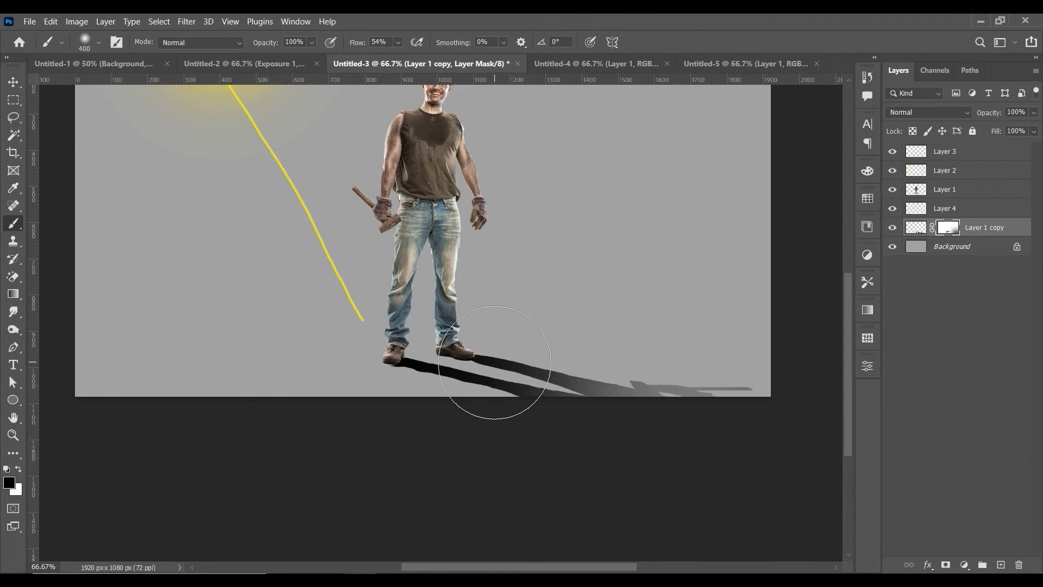
pyautogui.press(']')
pyautogui.click(501, 370)
pyautogui.moveTo(583, 406)
pyautogui.mouseDown()
pyautogui.moveTo(635, 452)
pyautogui.moveTo(787, 439)
pyautogui.mouseUp()
pyautogui.press(']')
pyautogui.press(']')
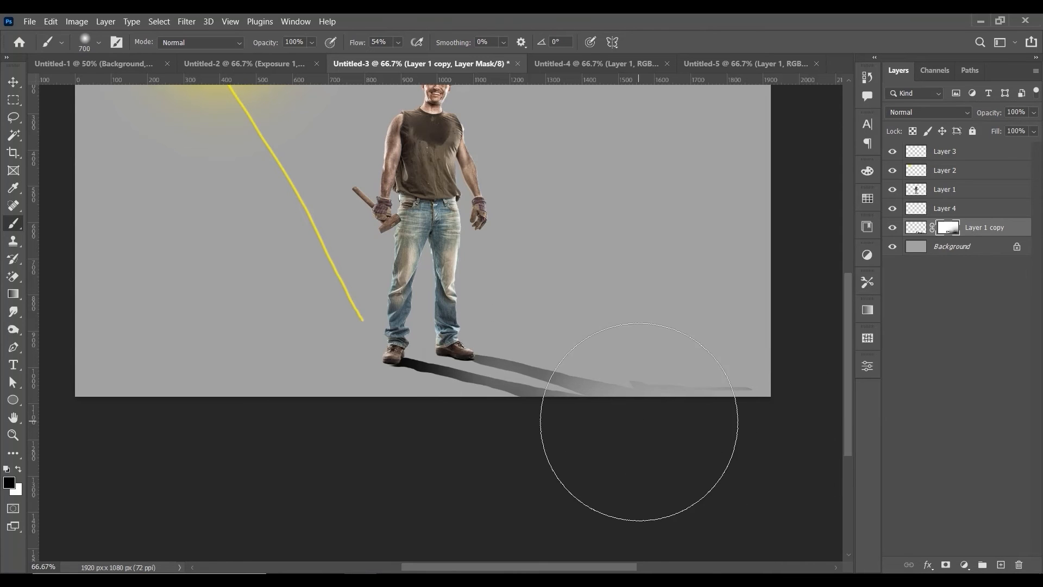
pyautogui.press(']')
pyautogui.press(']')
pyautogui.press(']')
pyautogui.press(']')
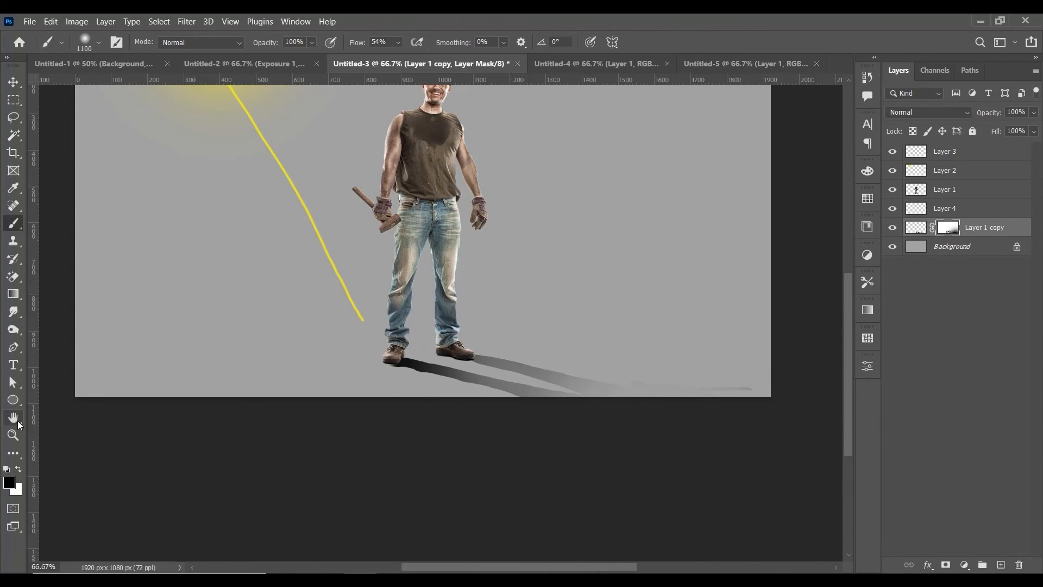
# Restore the shadow near the shoes by painting white on its mask with a soft brush of 200 to 400 px
pyautogui.click(17, 469)
pyautogui.press('[')
pyautogui.press('[')
pyautogui.press('[')
pyautogui.press('[')
pyautogui.press('[')
pyautogui.press('[')
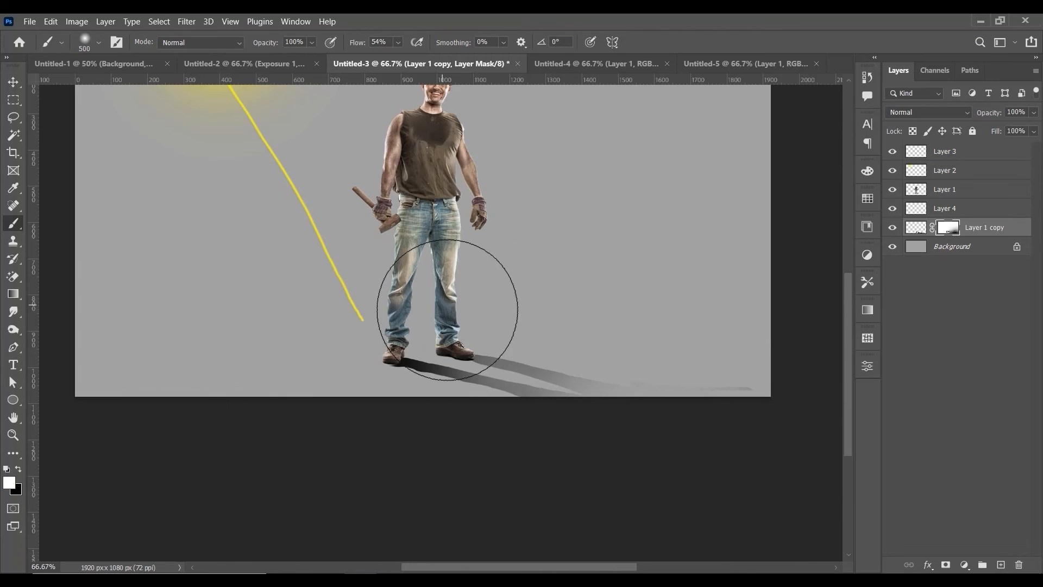
pyautogui.press('[')
pyautogui.press('[')
pyautogui.press('[')
pyautogui.press('[')
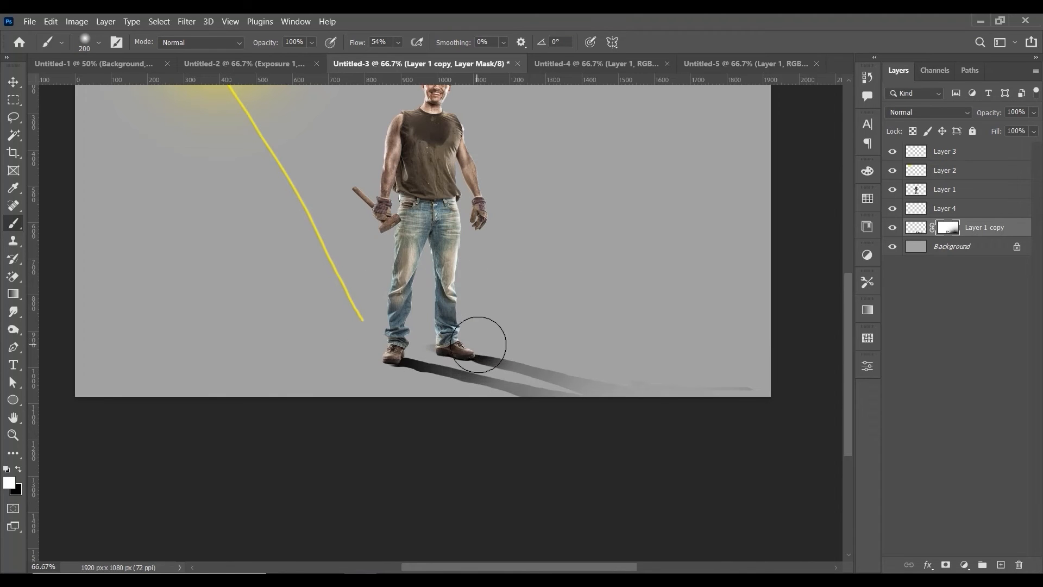
pyautogui.press(']')
pyautogui.press(']')
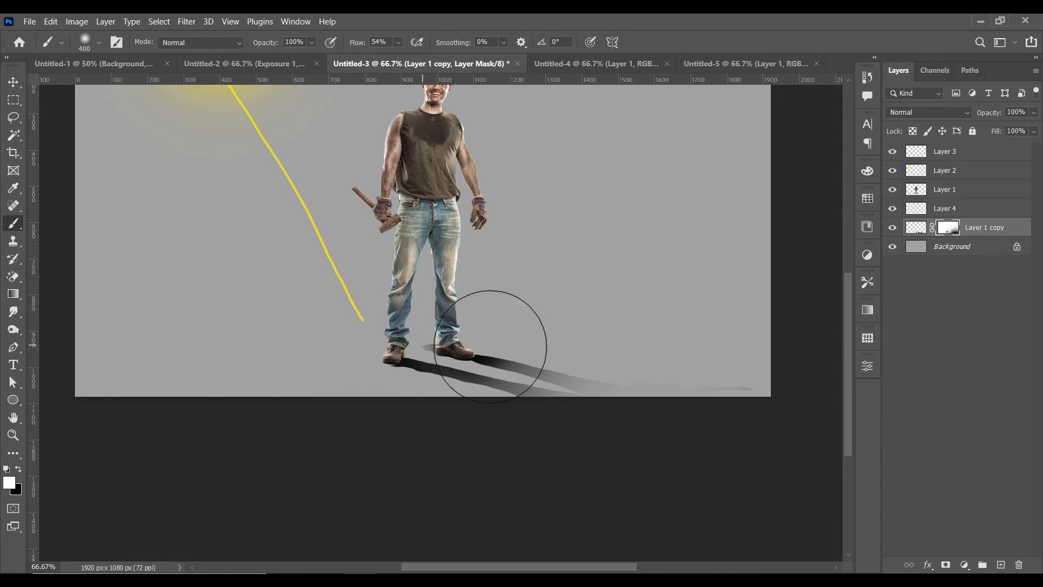
# Restore the far end of the shadow by painting white on its mask with a 900 px soft brush
pyautogui.click(18, 468)
pyautogui.press(']')
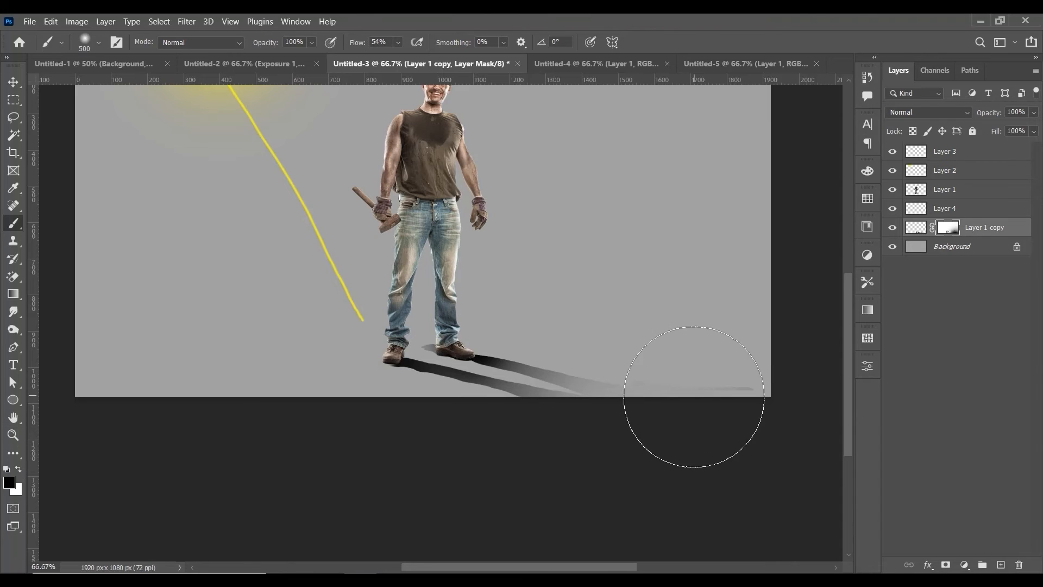
pyautogui.press(']')
pyautogui.press(']')
pyautogui.press(']')
pyautogui.press(']')
pyautogui.click(18, 468)
pyautogui.moveTo(589, 442); pyautogui.dragTo(610, 408)
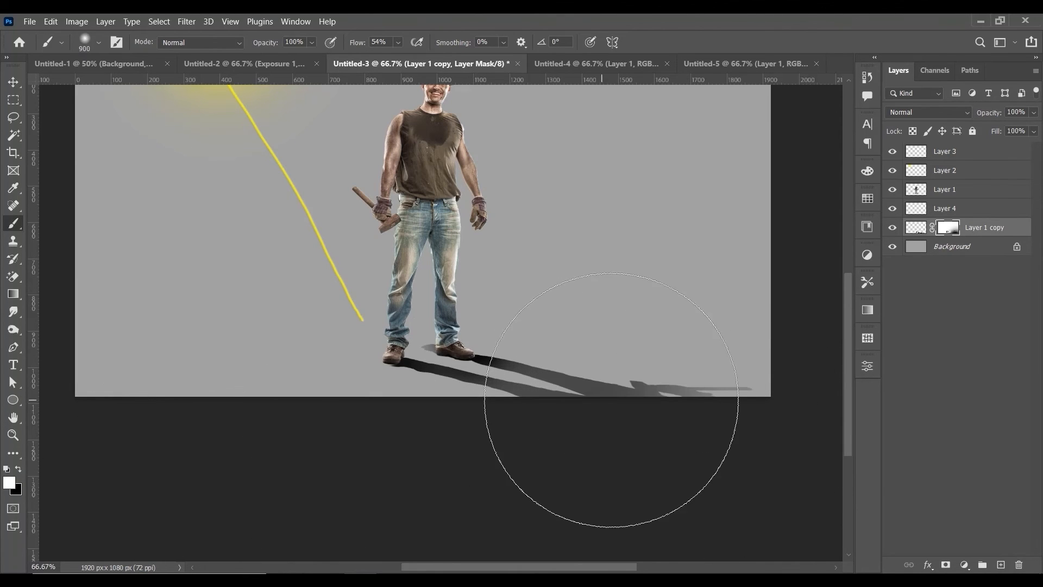
# Lower the cast shadow layer's fill to 68%
pyautogui.click(1034, 132)
pyautogui.moveTo(1022, 146); pyautogui.dragTo(1015, 150)
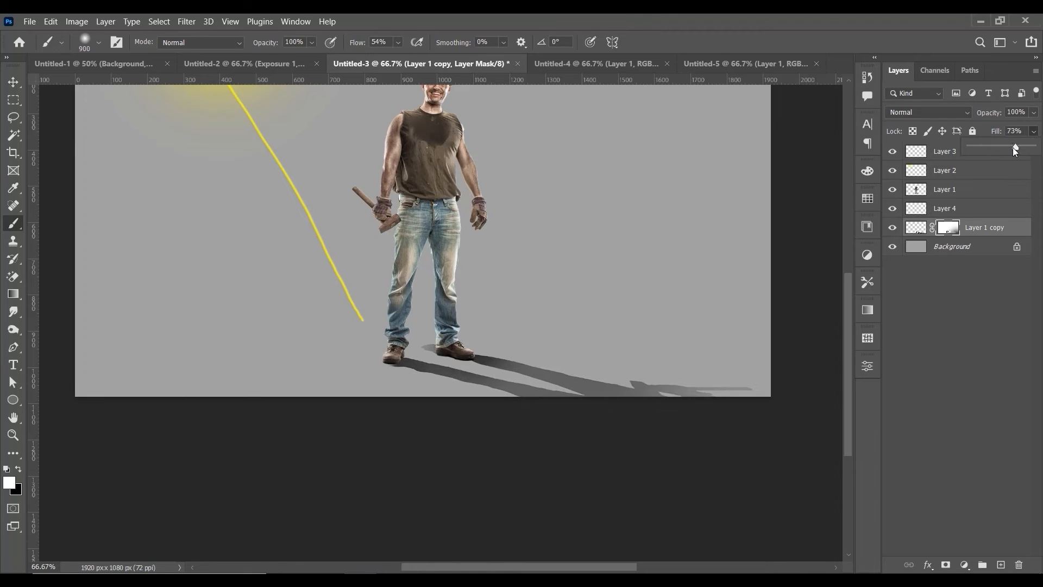
pyautogui.press('v')
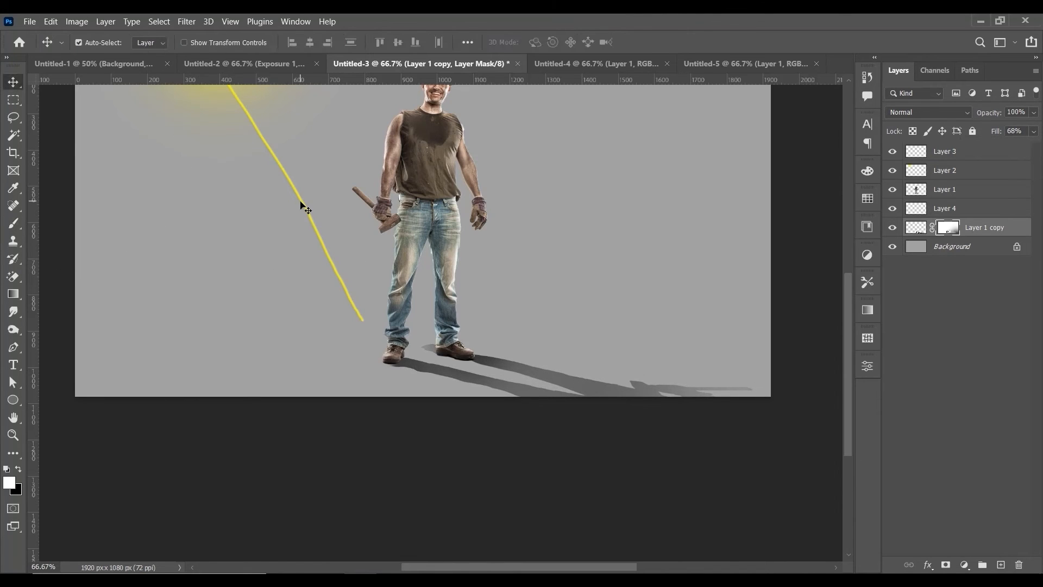
# Soften the cast shadow's pixels, not its mask, with a Gaussian Blur of 1.4 pixels radius
pyautogui.hotkey('ctrl', '+')
pyautogui.hotkey('ctrl', '+')
pyautogui.click(913, 229)
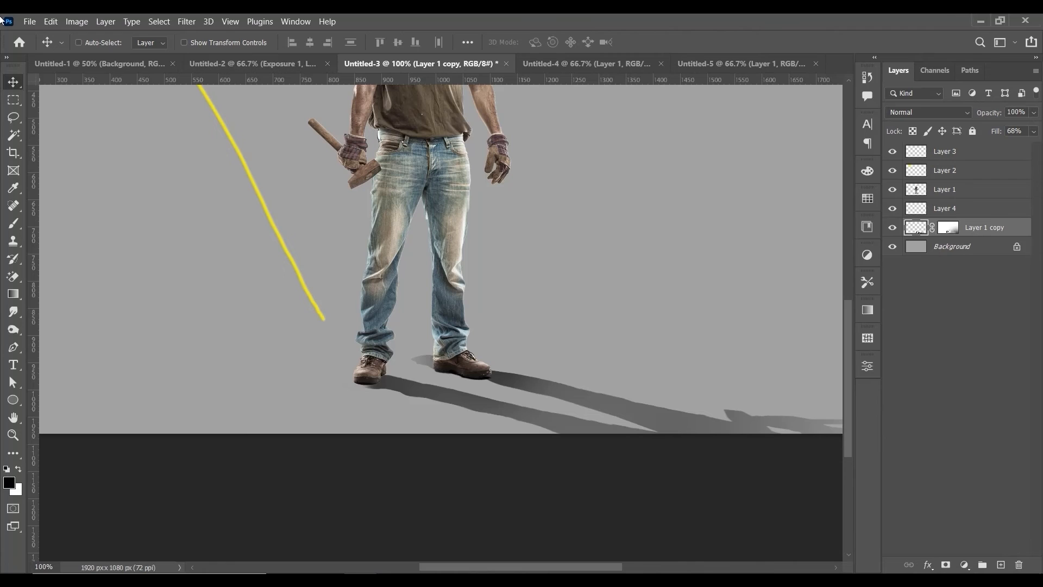
pyautogui.click(186, 22)
pyautogui.moveTo(263, 183)
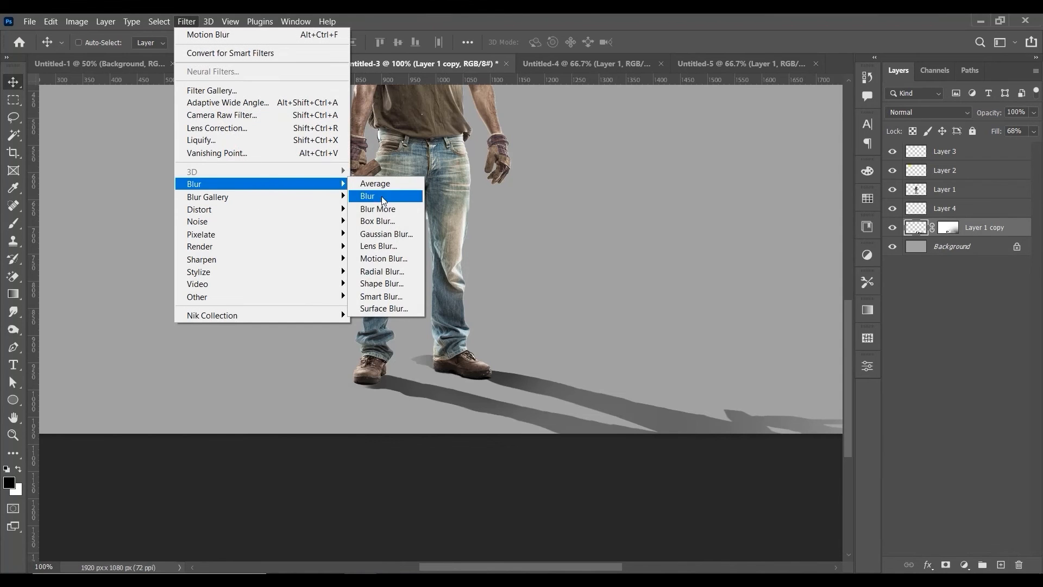
pyautogui.click(392, 235)
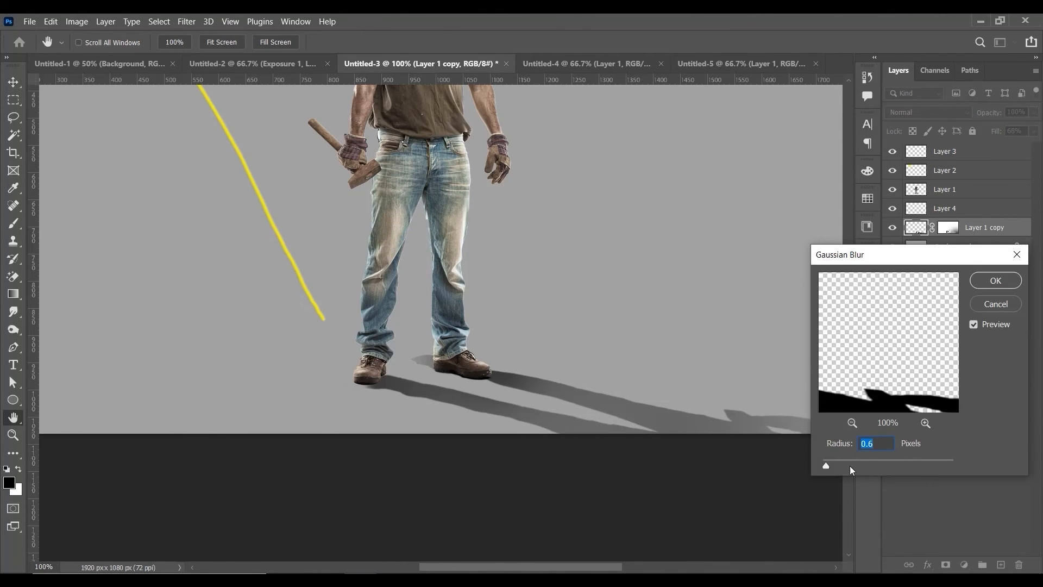
pyautogui.moveTo(848, 465)
pyautogui.mouseDown()
pyautogui.moveTo(814, 466)
pyautogui.moveTo(832, 464)
pyautogui.mouseUp()
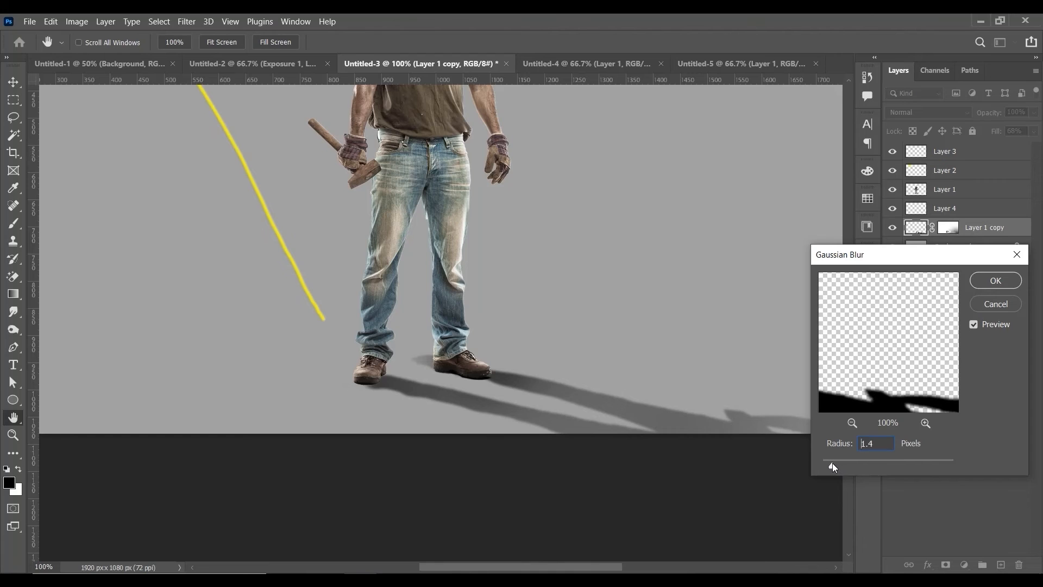
pyautogui.click(995, 280)
pyautogui.hotkey('ctrl', '0')
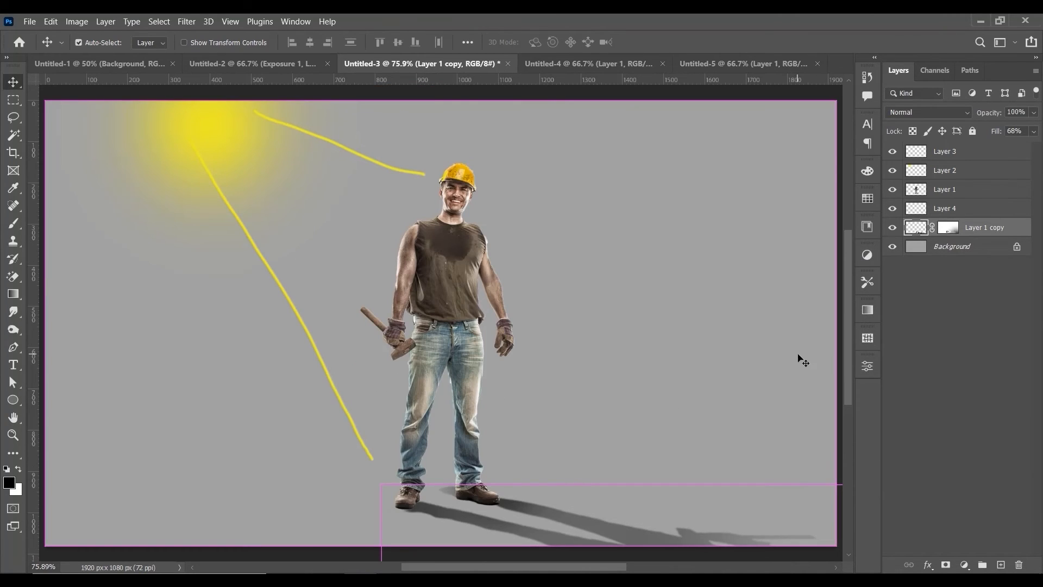
# Touch up the cast shadow's layer mask around the shoes with a soft black brush of 70 px
pyautogui.click(954, 229)
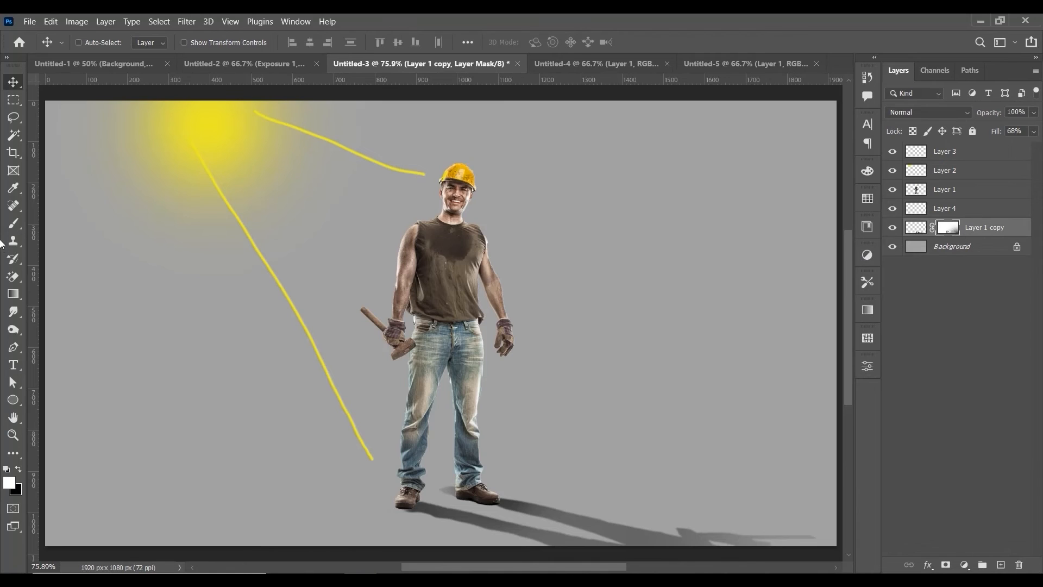
pyautogui.click(14, 222)
pyautogui.press('[')
pyautogui.press('[')
pyautogui.press('[')
pyautogui.press('[')
pyautogui.press('[')
pyautogui.press('[')
pyautogui.press('[')
pyautogui.press('[')
pyautogui.press('[')
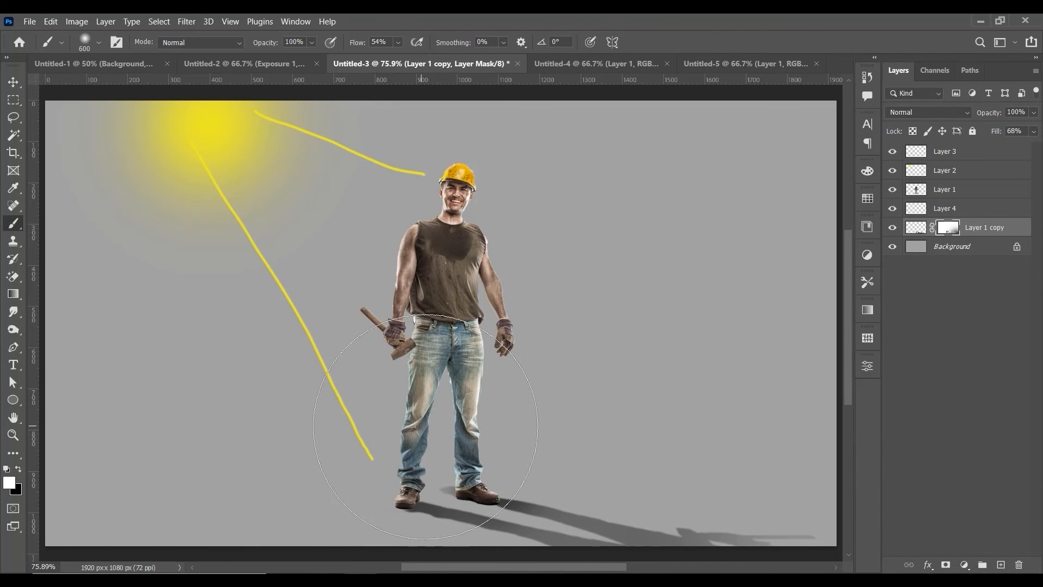
pyautogui.click(19, 469)
pyautogui.press('[')
pyautogui.press('[')
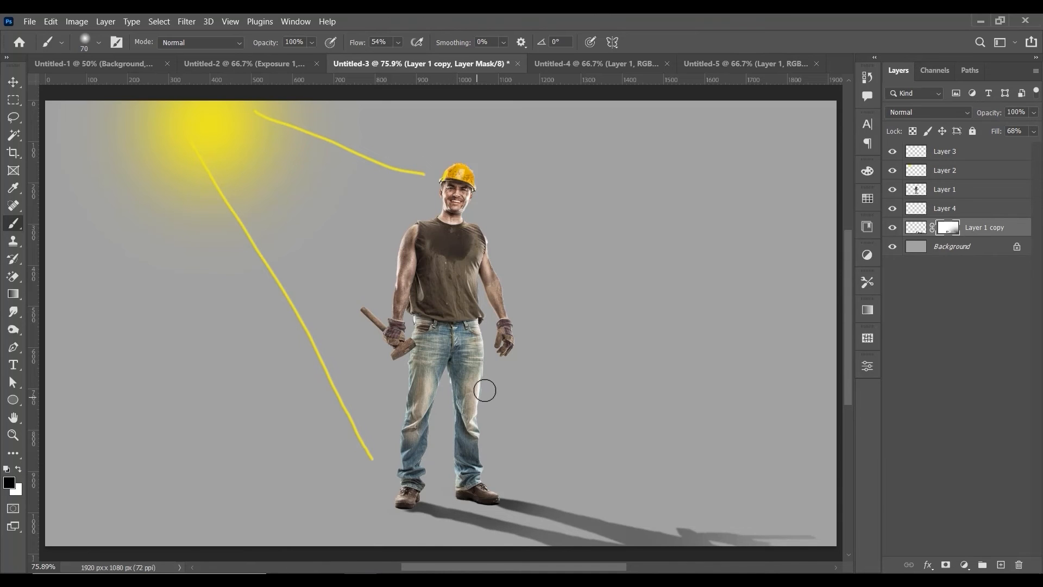
pyautogui.hotkey('ctrl', '+')
pyautogui.moveTo(508, 396); pyautogui.dragTo(527, 233)
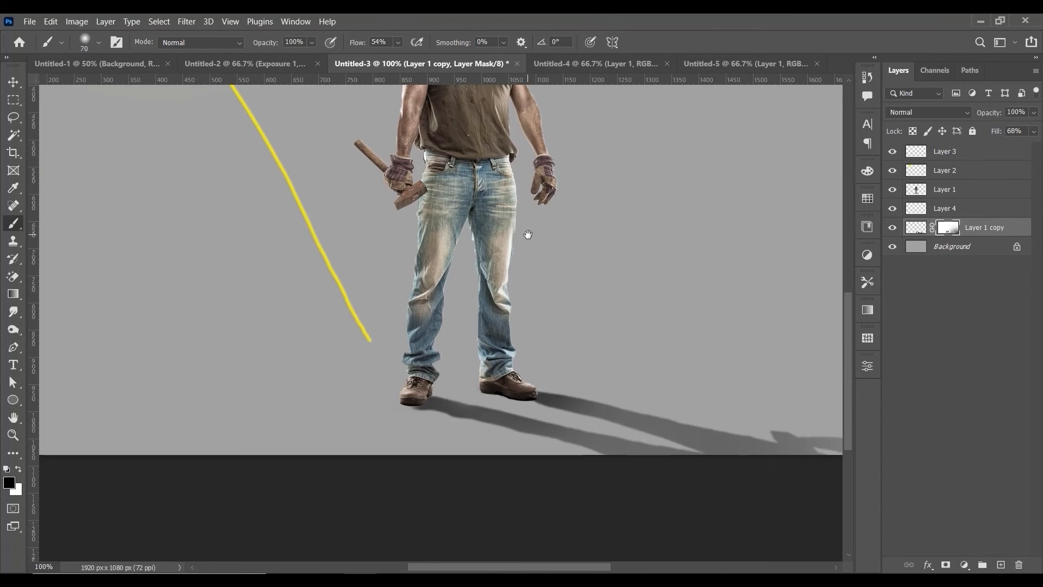
# Refine the cast shadow's mask close to the shoes using white and a 25 px soft brush
pyautogui.click(18, 469)
pyautogui.press('[')
pyautogui.press('[')
pyautogui.press('[')
pyautogui.press('[')
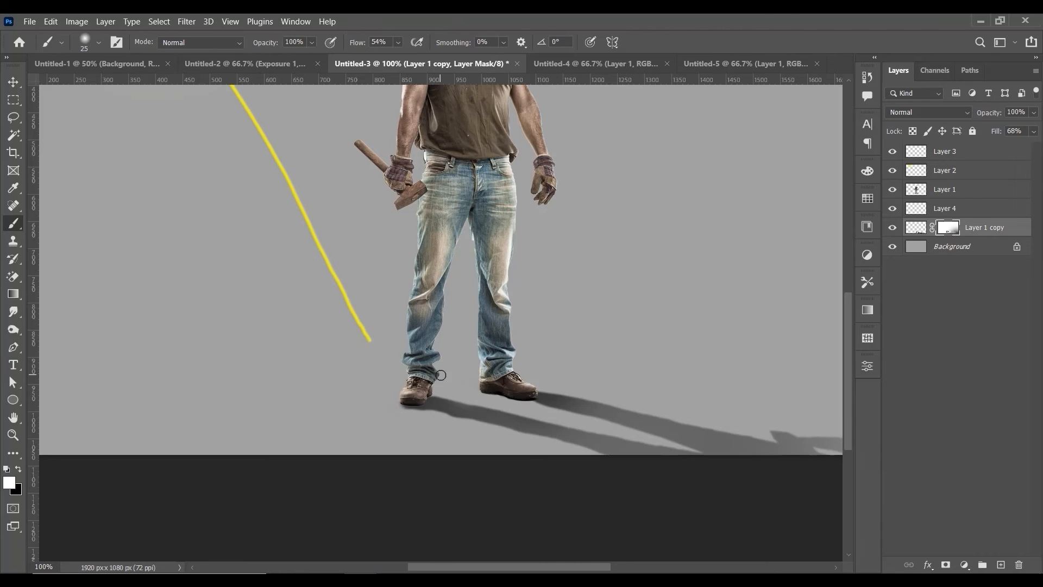
pyautogui.hotkey('ctrl', '0')
pyautogui.hotkey('ctrl', '-')
pyautogui.hotkey('ctrl', '+')
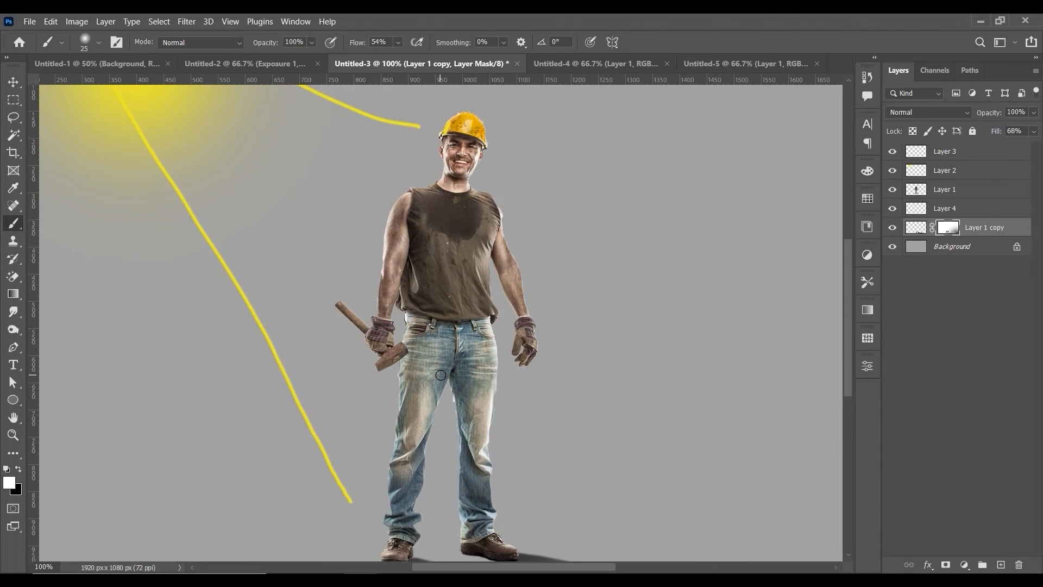
pyautogui.moveTo(494, 421); pyautogui.dragTo(537, 259)
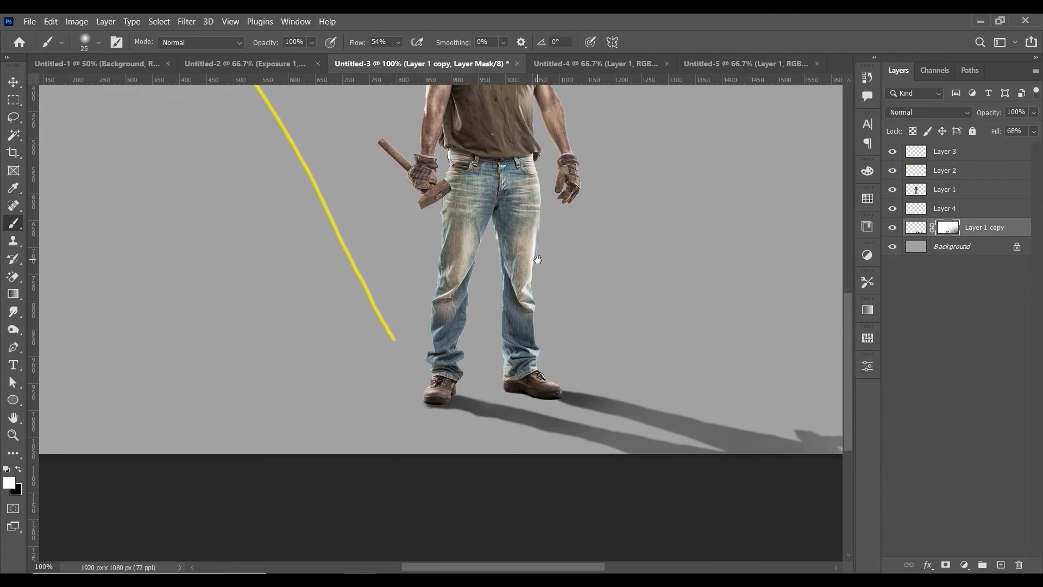
pyautogui.hotkey('ctrl', '+')
pyautogui.scroll(-3, 550, 295)
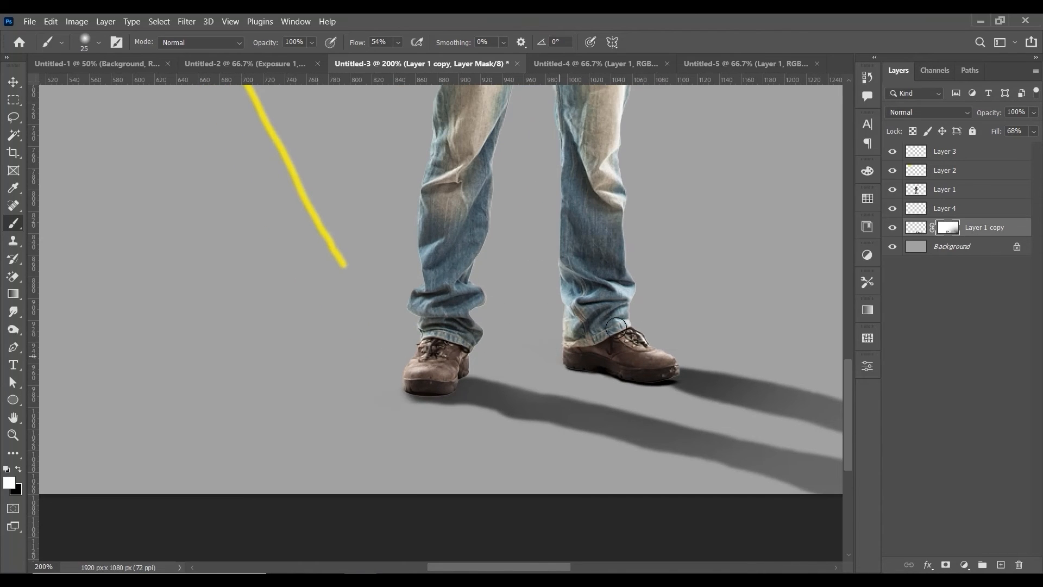
# Duplicate the masked cast shadow layer to deepen the shadow
pyautogui.click(13, 82)
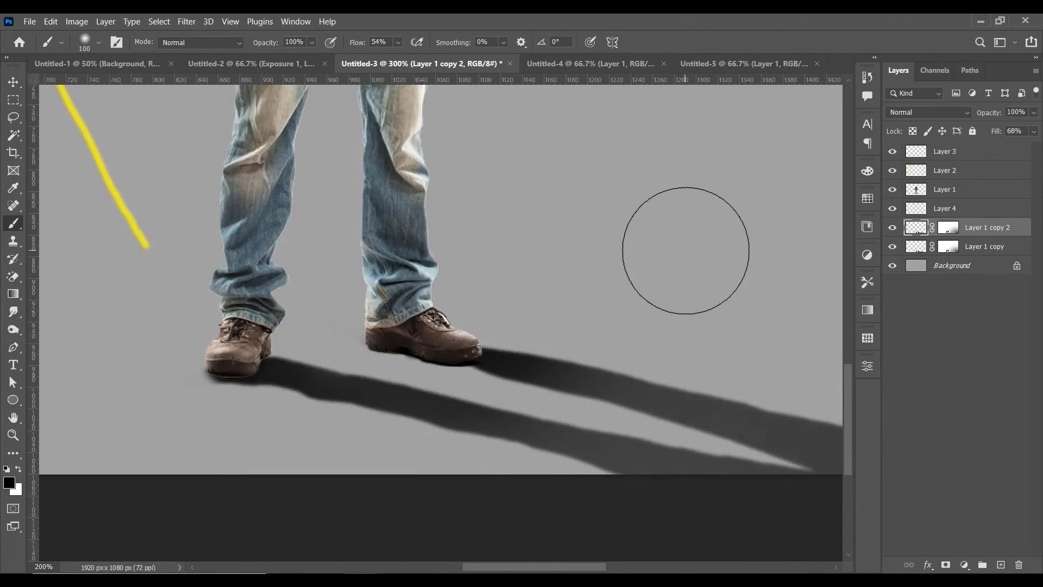
pyautogui.hotkey('ctrl', '-')
pyautogui.press('[')
pyautogui.press('[')
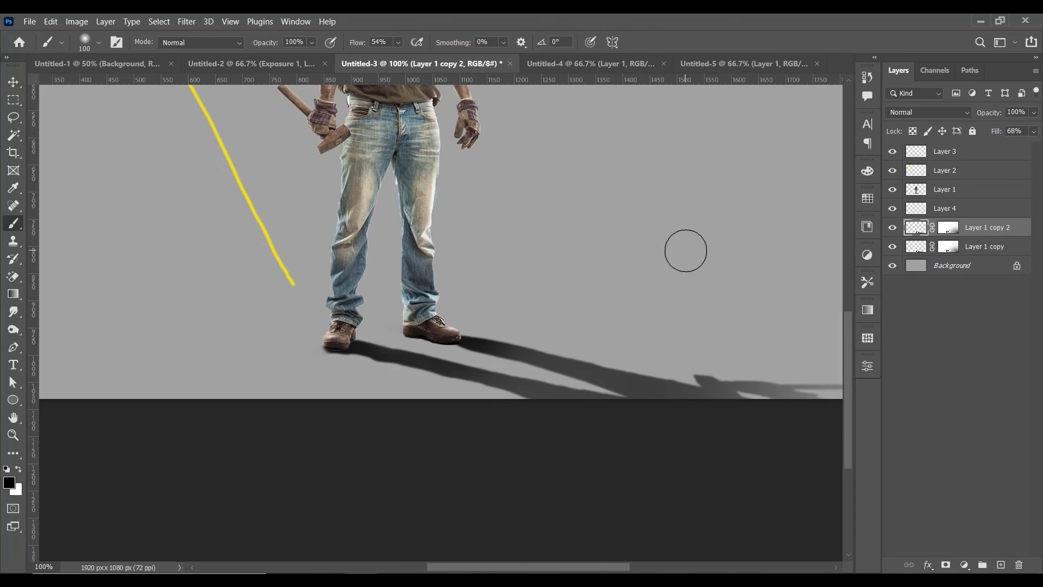
pyautogui.hotkey('ctrl', '-')
pyautogui.hotkey('ctrl', '-')
# Fade the far end of the duplicated shadow by painting black on its mask with a soft brush of 500 to 800 px
pyautogui.click(950, 229)
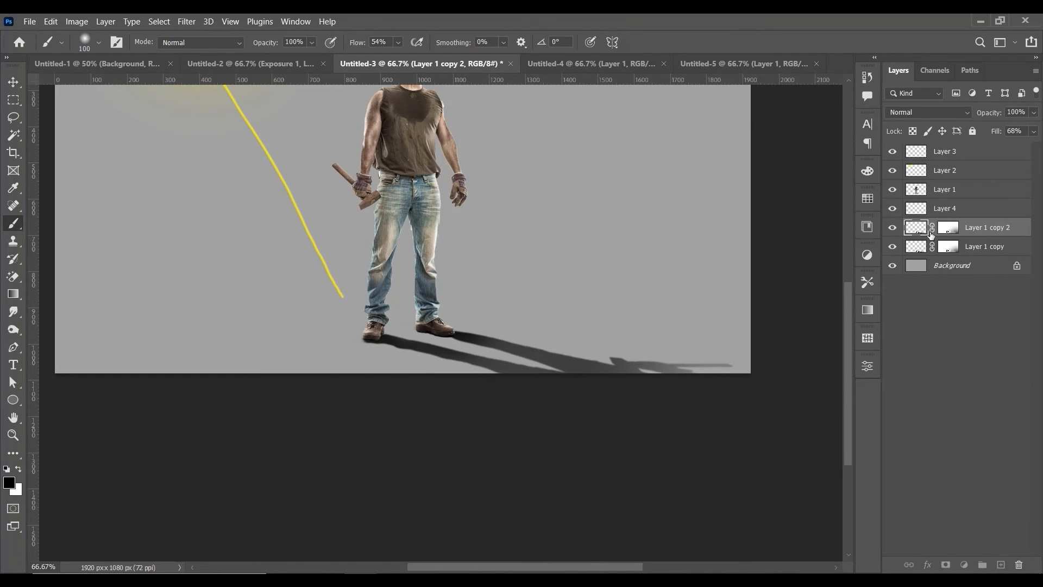
pyautogui.press('x')
pyautogui.press(']')
pyautogui.press(']')
pyautogui.press(']')
pyautogui.press(']')
pyautogui.press(']')
pyautogui.press(']')
pyautogui.press(']')
pyautogui.press(']')
pyautogui.press(']')
pyautogui.press(']')
pyautogui.press(']')
pyautogui.press(']')
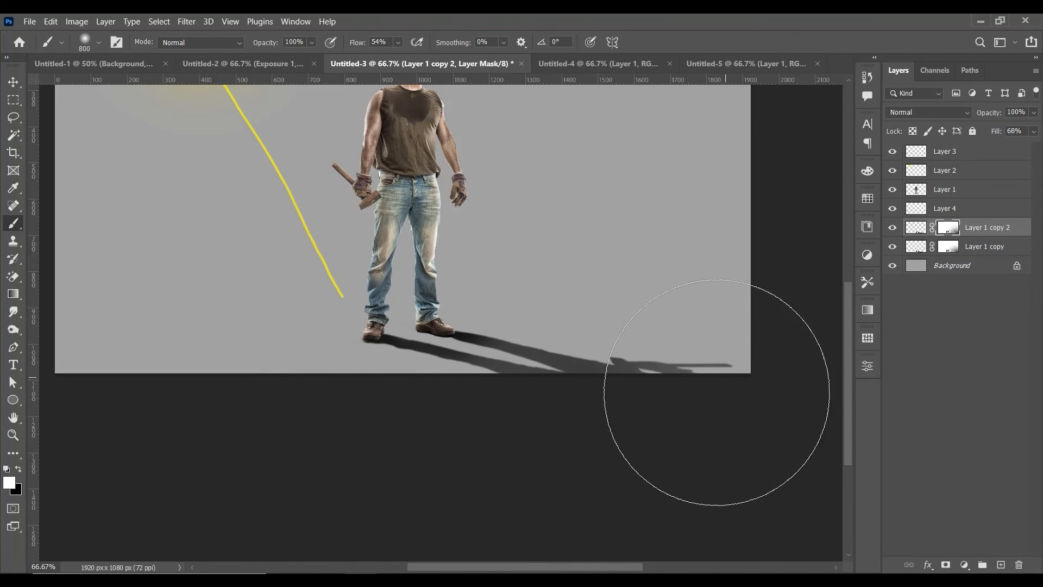
pyautogui.click(18, 469)
pyautogui.press('[')
pyautogui.press('[')
pyautogui.press('[')
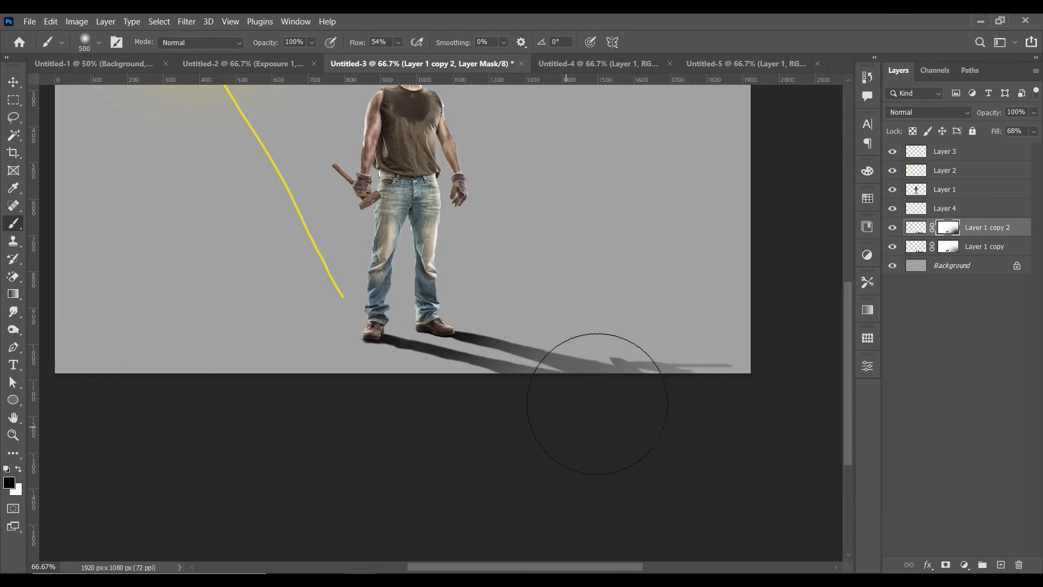
# Raise the duplicated shadow layer's fill to 100%
pyautogui.click(1033, 131)
pyautogui.moveTo(1020, 146); pyautogui.dragTo(1035, 145)
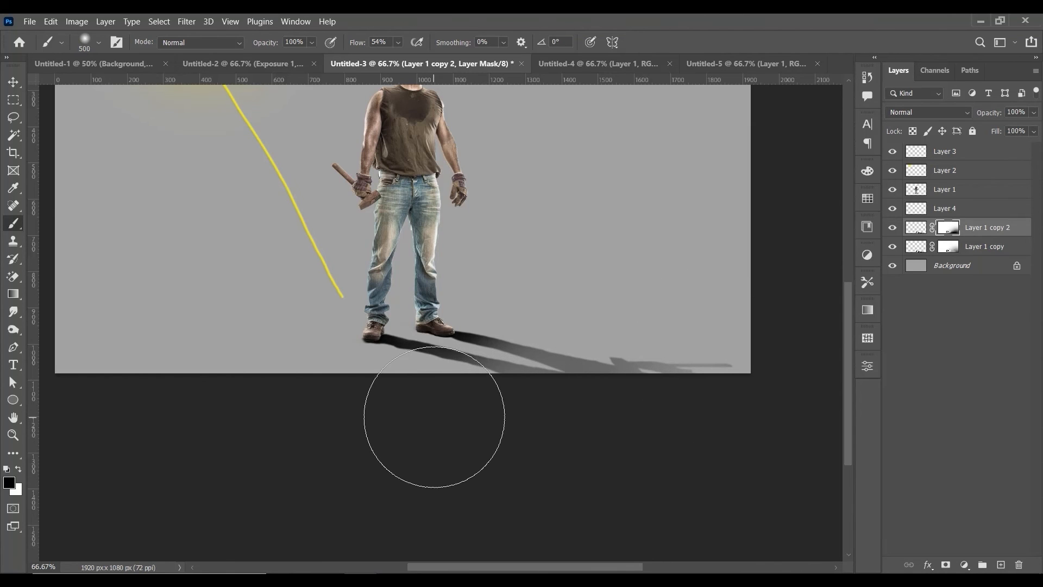
pyautogui.hotkey('ctrl', '+')
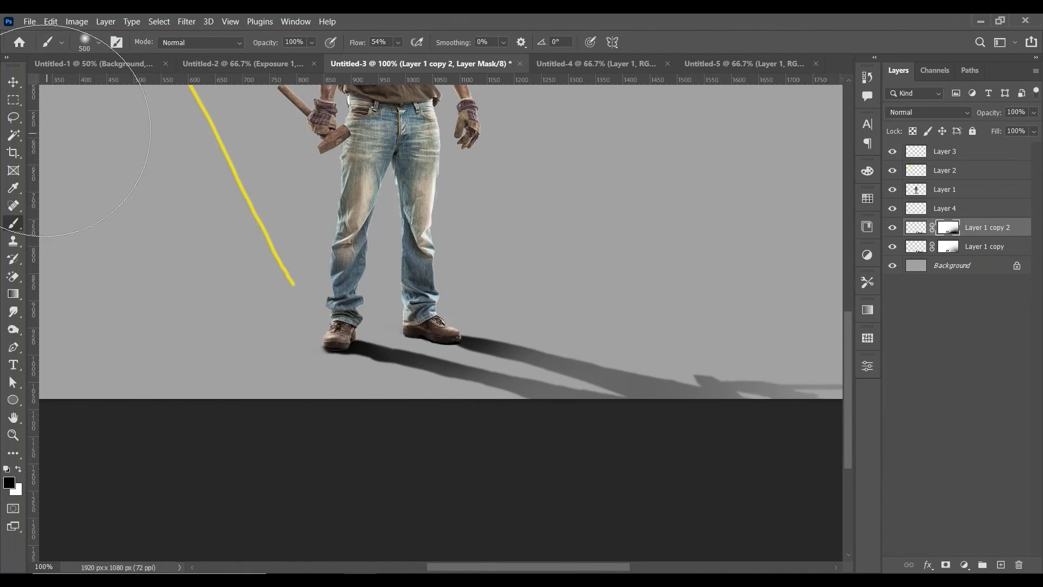
pyautogui.click(13, 83)
pyautogui.hotkey('ctrl', '-')
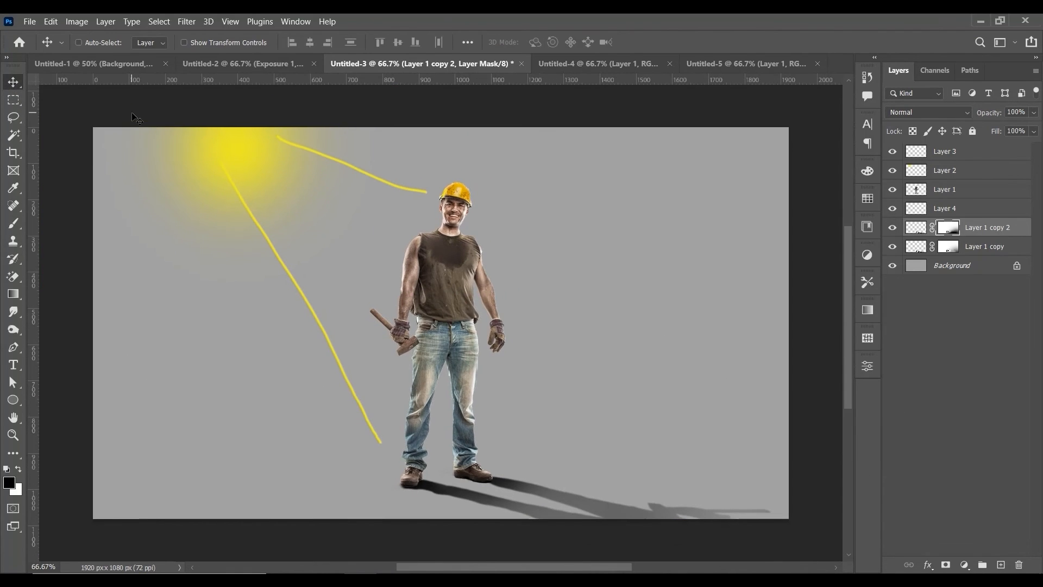
pyautogui.hotkey('ctrl', '+')
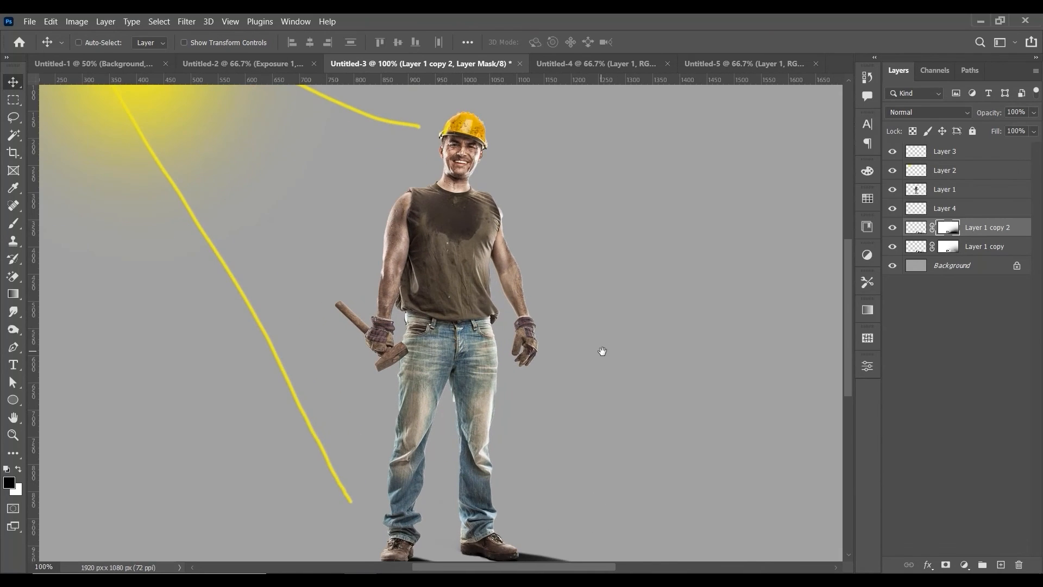
pyautogui.moveTo(600, 350); pyautogui.dragTo(617, 197)
pyautogui.hotkey('ctrl', '+')
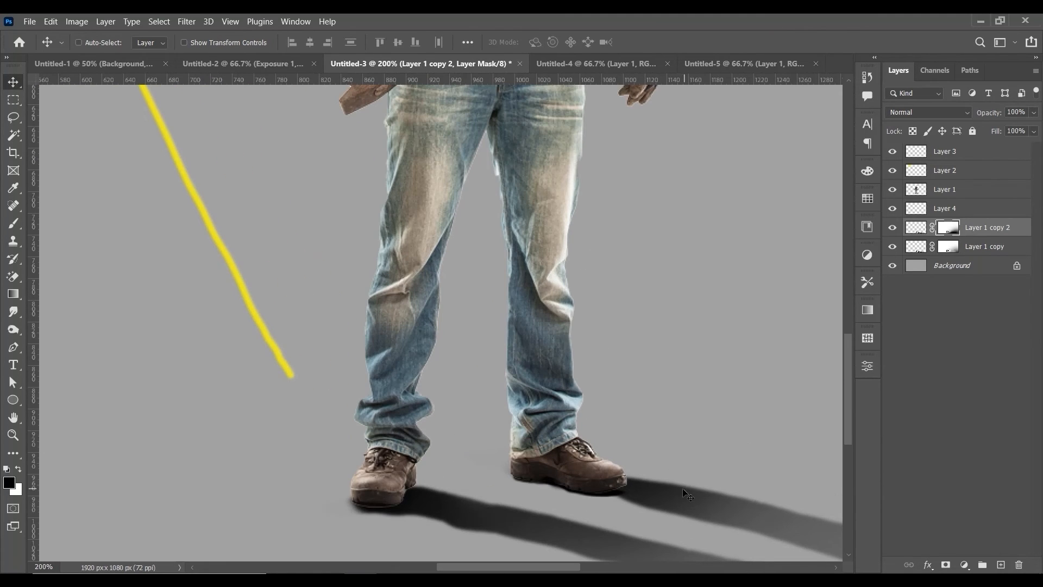
# Paint black contact shading by the shoes on a new layer between the two shadow layers, using a 10 px brush at 12% flow
pyautogui.rightClick(414, 510)
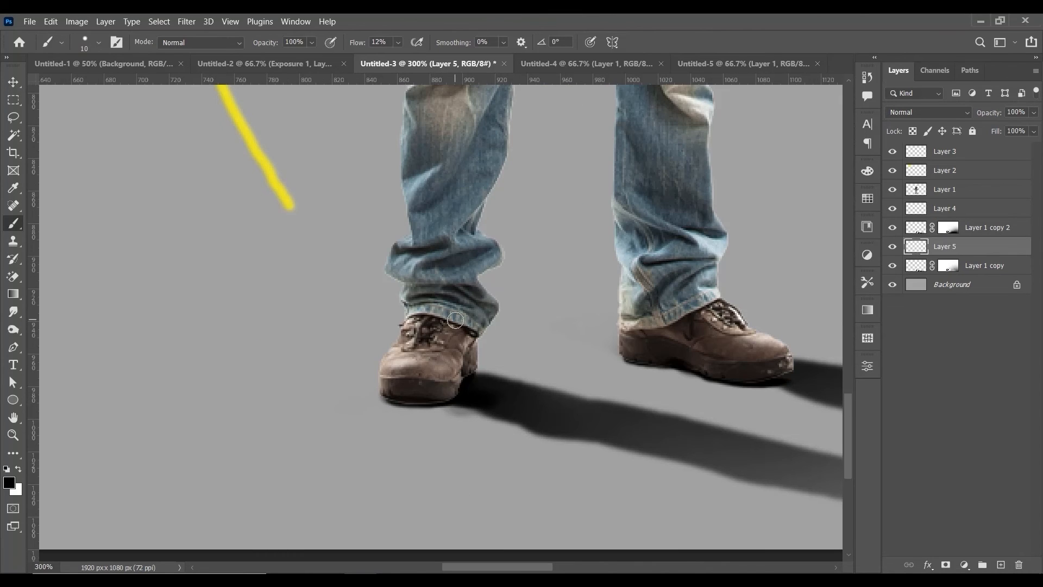
pyautogui.hotkey('ctrl', '-')
pyautogui.hotkey('ctrl', '-')
pyautogui.hotkey('ctrl', '+')
pyautogui.hotkey('ctrl', '+')
pyautogui.hotkey('ctrl', '+')
# Add a layer mask to the contact shading layer and set black as the painting colour for trimming it
pyautogui.click(22, 471)
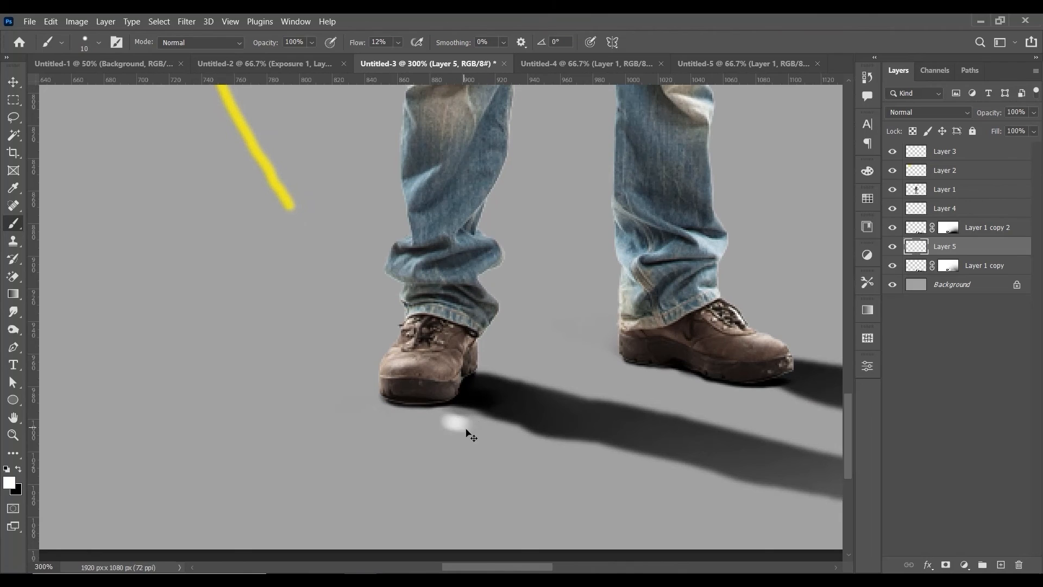
pyautogui.click(946, 565)
pyautogui.press('x')
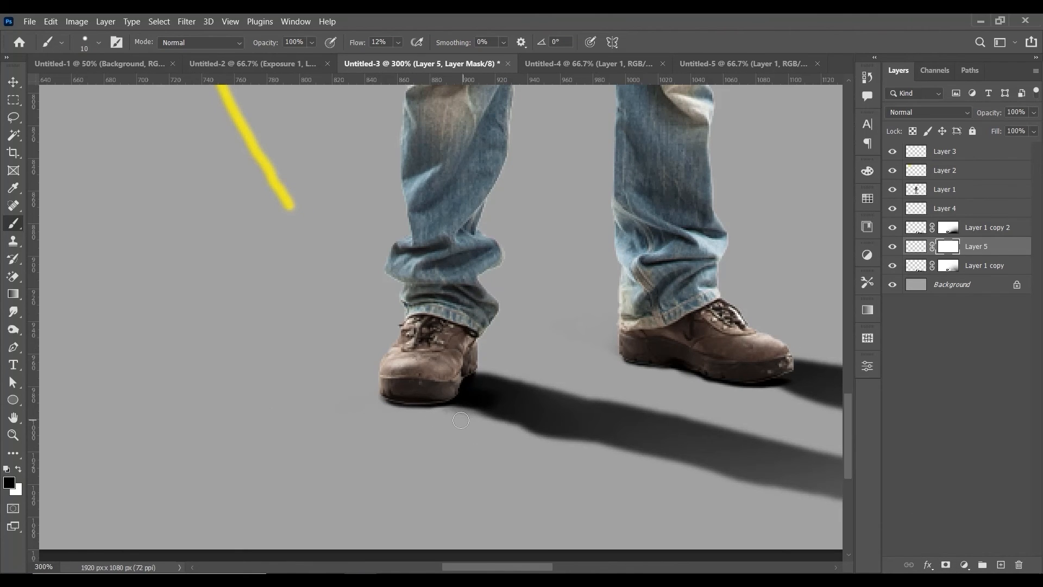
# Examine the worker and his complete ground shadow at full-image and closer views
pyautogui.hotkey('ctrl', '-')
pyautogui.hotkey('ctrl', '-')
pyautogui.hotkey('ctrl', '-')
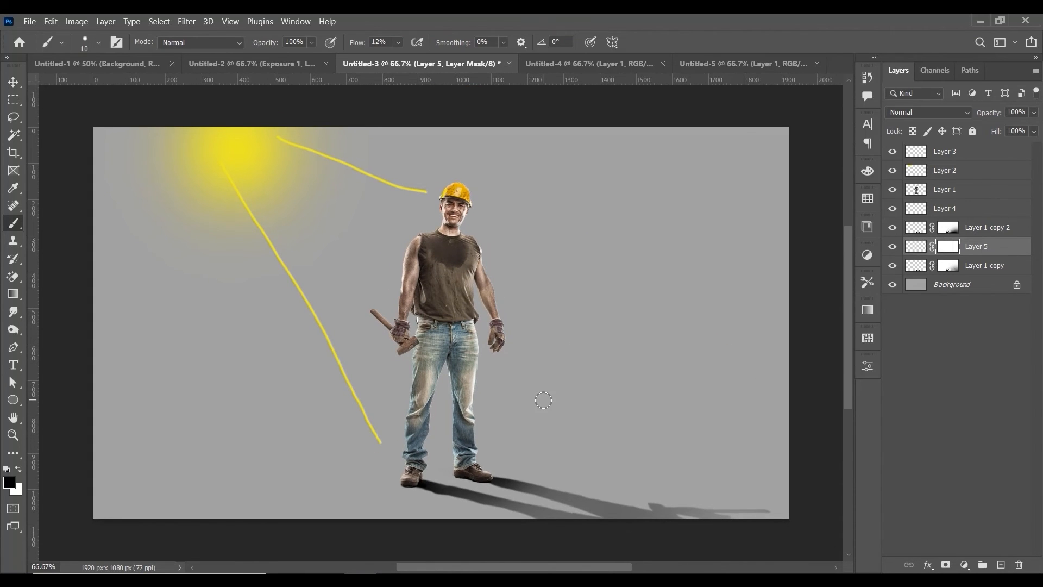
pyautogui.hotkey('ctrl', '0')
pyautogui.hotkey('ctrl', '-')
pyautogui.hotkey('ctrl', '0')
pyautogui.hotkey('ctrl', '-')
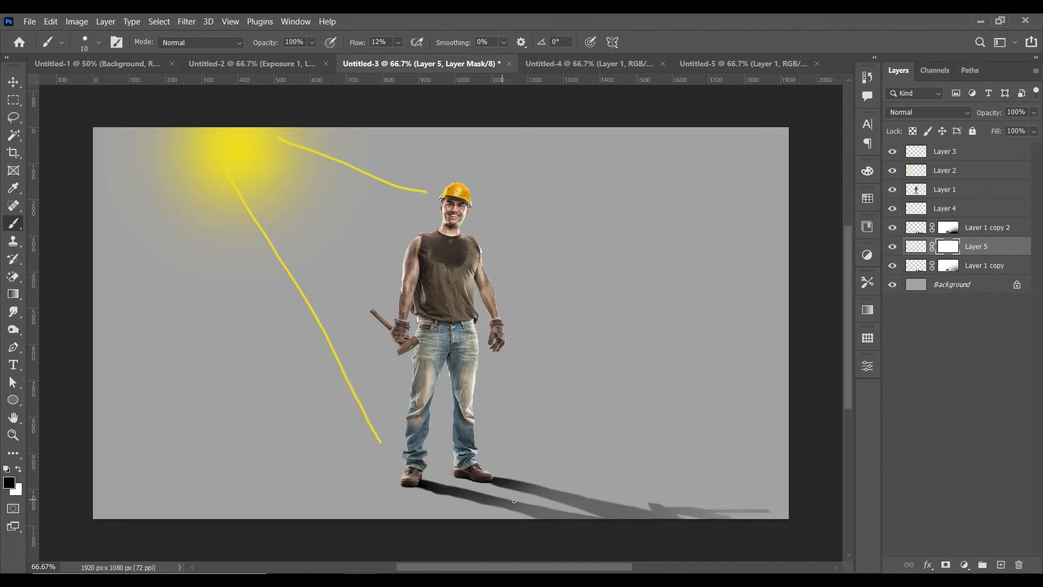
pyautogui.hotkey('ctrl', '+')
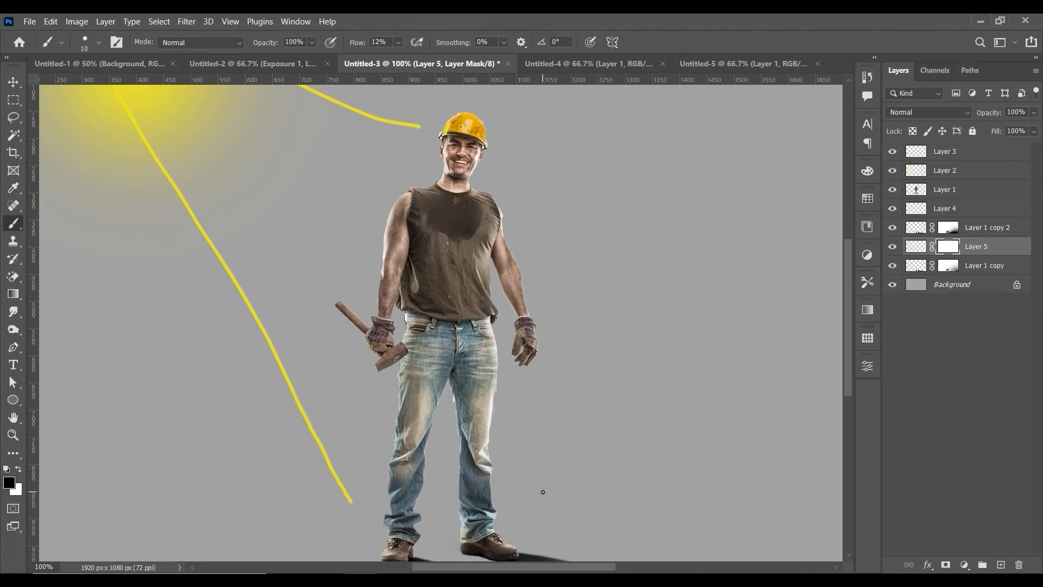
pyautogui.hotkey('ctrl', '-')
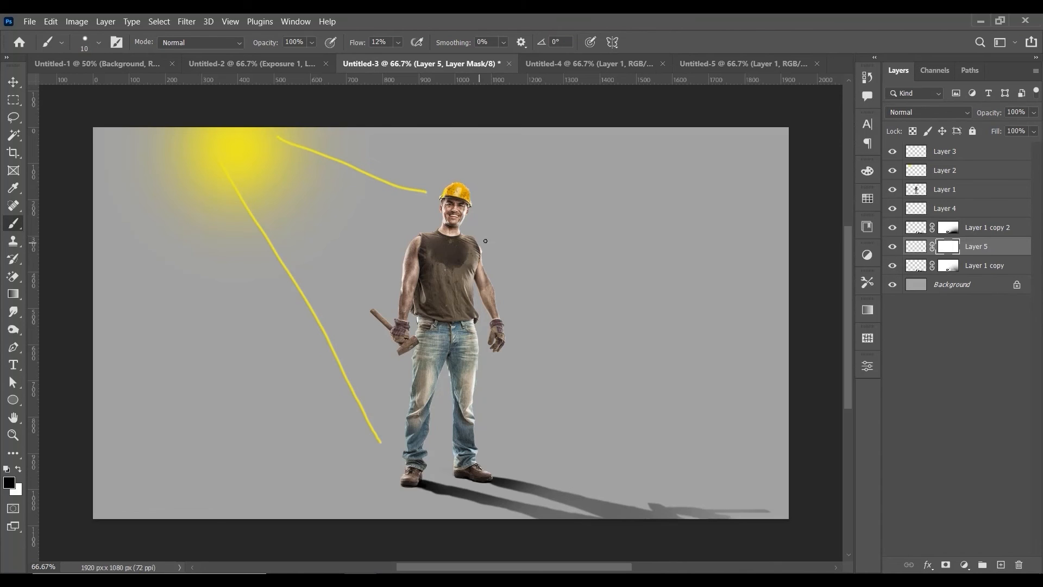
# Add an Exposure adjustment clipped to the worker's layer and set its exposure to -1.17
pyautogui.click(963, 195)
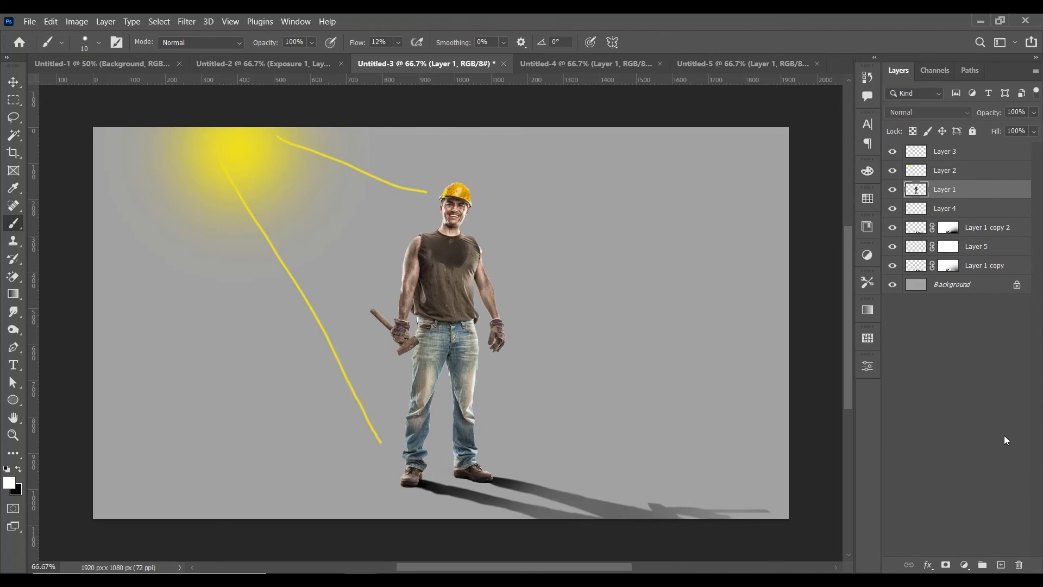
pyautogui.click(964, 565)
pyautogui.click(967, 404)
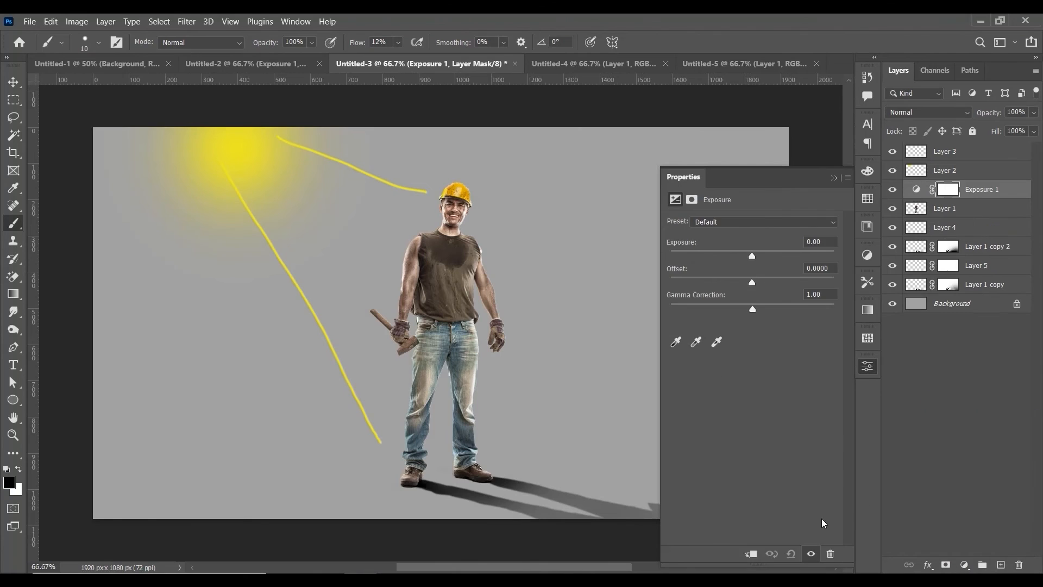
pyautogui.click(751, 553)
pyautogui.moveTo(752, 255)
pyautogui.mouseDown()
pyautogui.moveTo(654, 245)
pyautogui.moveTo(757, 249)
pyautogui.moveTo(744, 249)
pyautogui.mouseUp()
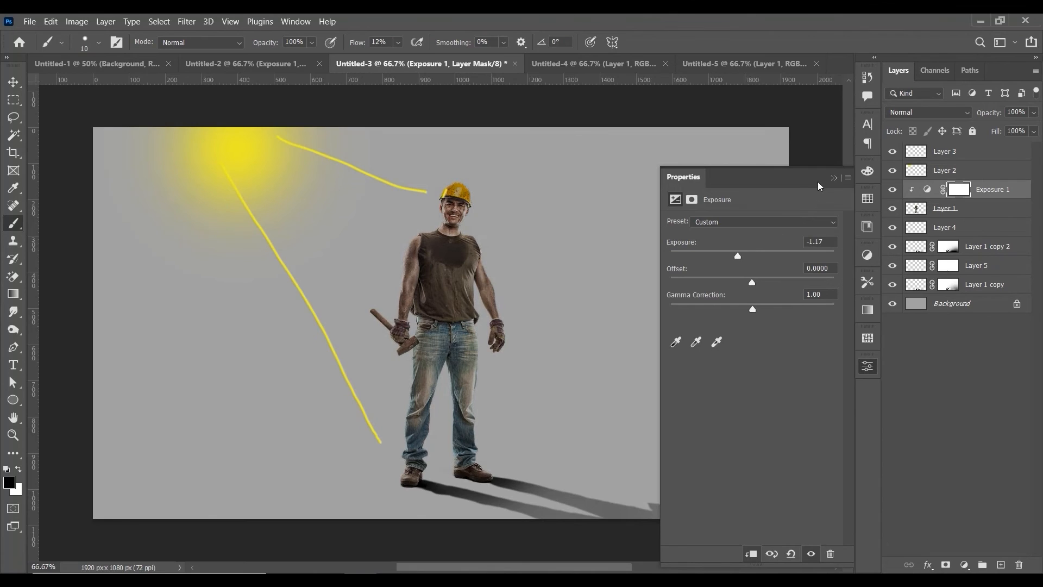
pyautogui.click(834, 177)
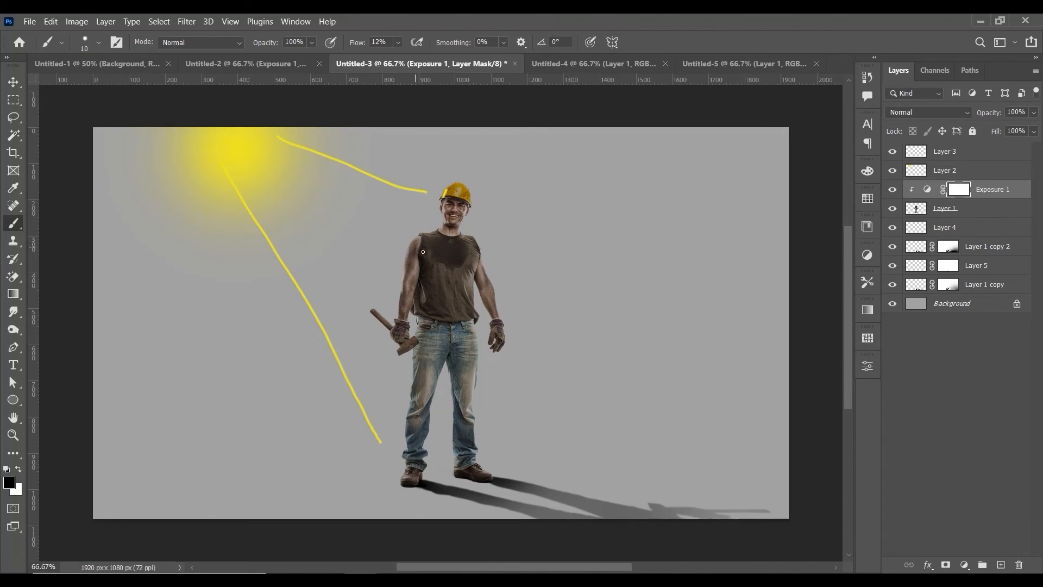
# Reveal the worker's light-facing side by painting black on the Exposure mask with a 60 px brush at 12% flow
pyautogui.press(']')
pyautogui.press(']')
pyautogui.press(']')
pyautogui.press(']')
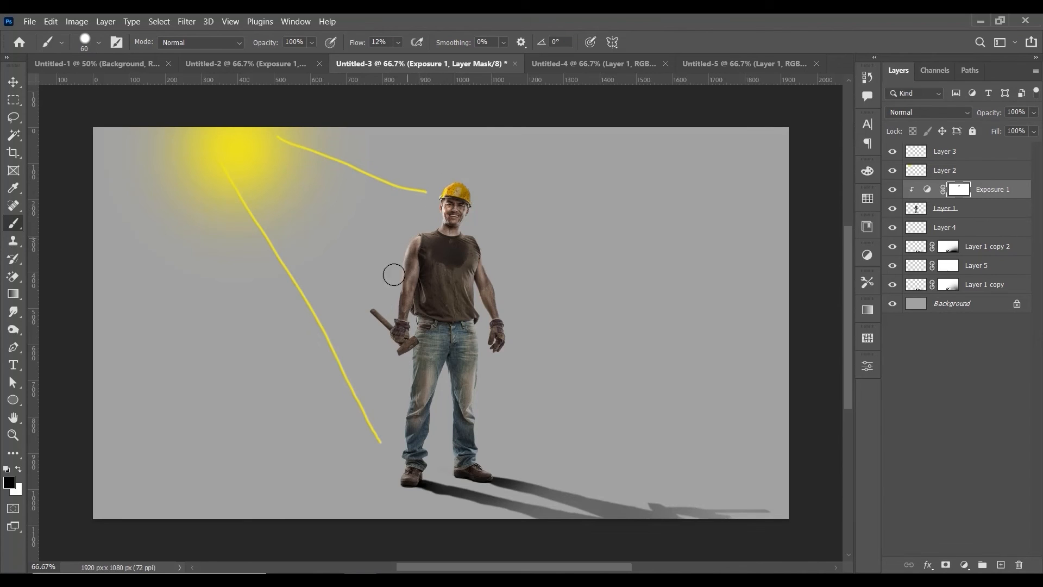
pyautogui.moveTo(387, 342)
pyautogui.mouseDown()
pyautogui.moveTo(410, 391)
pyautogui.moveTo(391, 482)
pyautogui.moveTo(409, 297)
pyautogui.mouseUp()
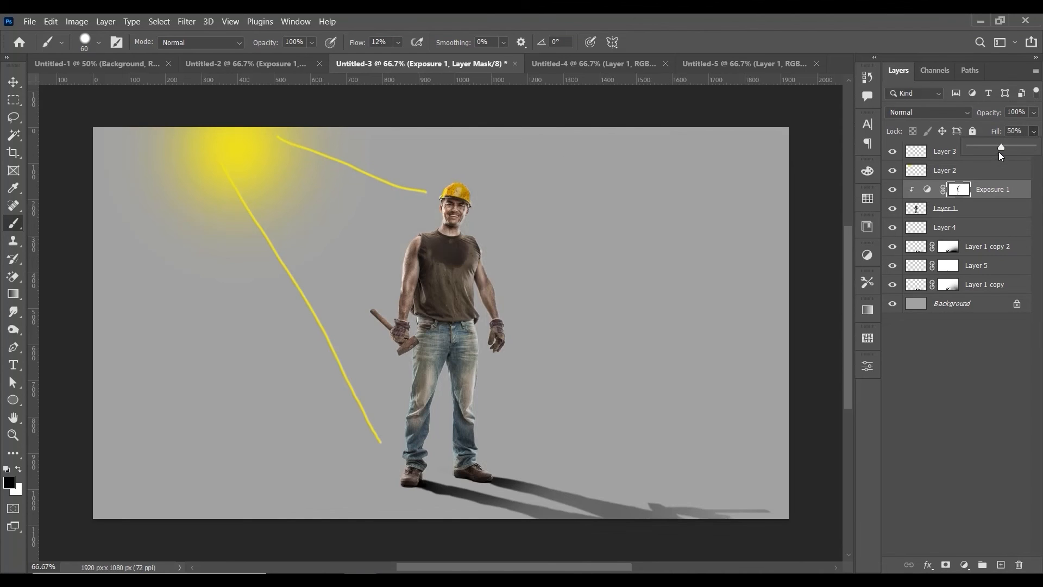
# Compare the worker with and without the Exposure adjustment, and lower its fill to 45%
pyautogui.click(897, 186)
pyautogui.click(897, 186)
pyautogui.click(897, 187)
pyautogui.click(897, 187)
pyautogui.click(897, 187)
pyautogui.click(1033, 132)
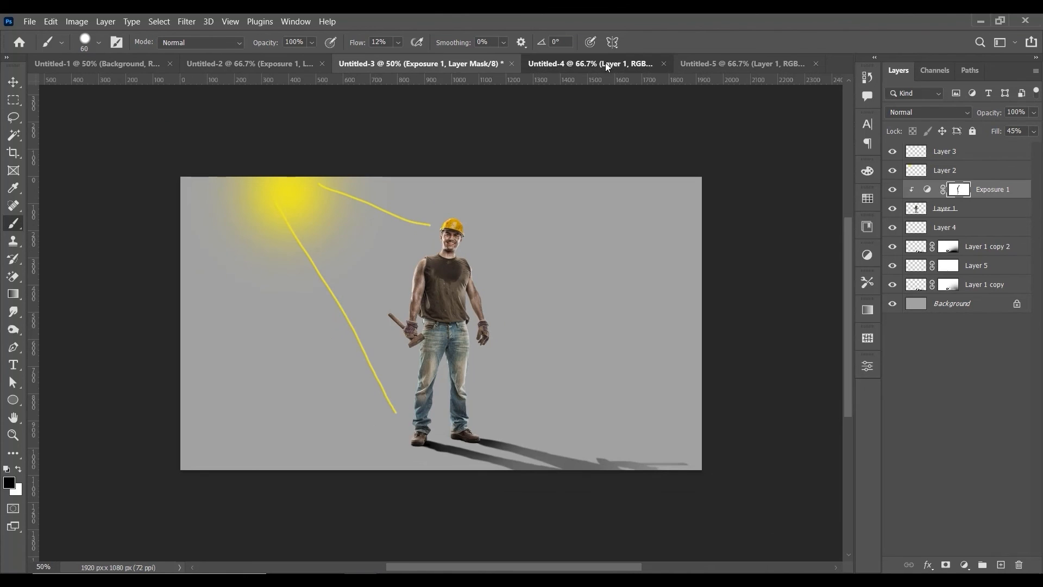
# Switch to the Untitled-4 document and move the standing man's cutout slightly right, nearer the canvas centre
pyautogui.click(578, 65)
pyautogui.click(12, 82)
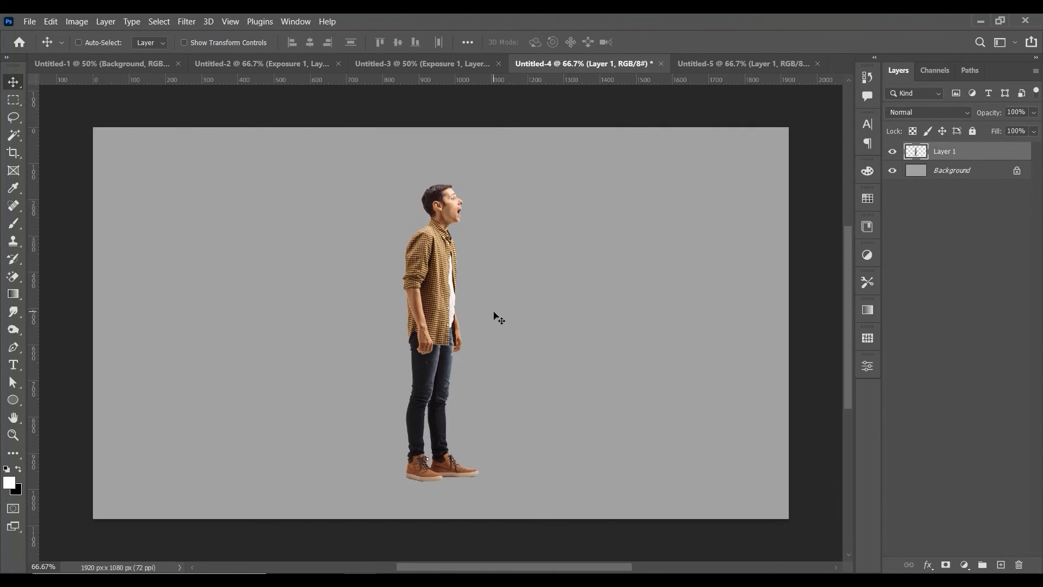
pyautogui.hotkey('ctrl', '+')
pyautogui.hotkey('ctrl', '-')
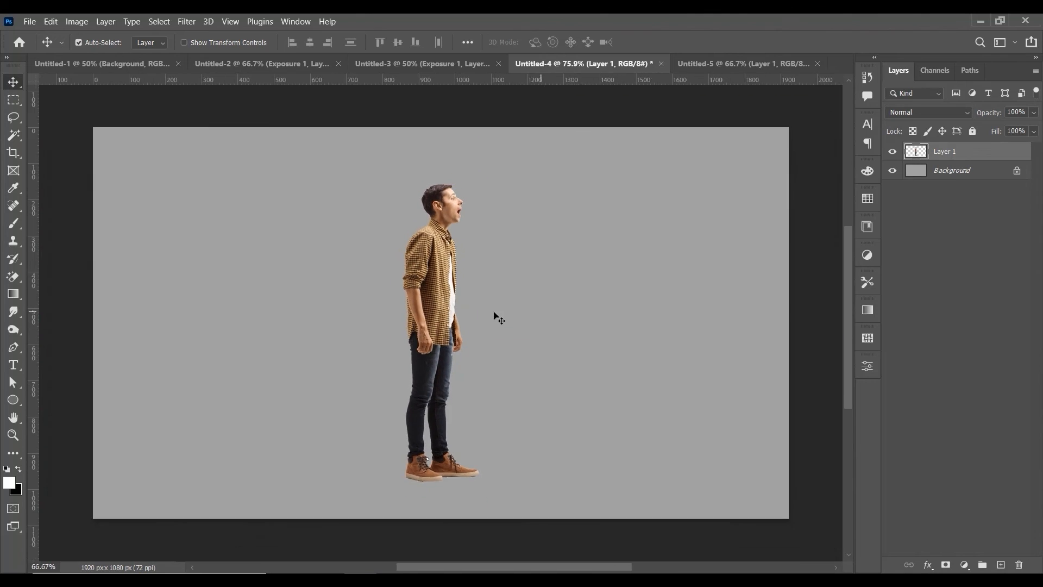
pyautogui.hotkey('ctrl', '+')
pyautogui.hotkey('ctrl', '-')
pyautogui.rightClick(435, 300)
pyautogui.click(445, 305)
pyautogui.moveTo(437, 303); pyautogui.dragTo(469, 284)
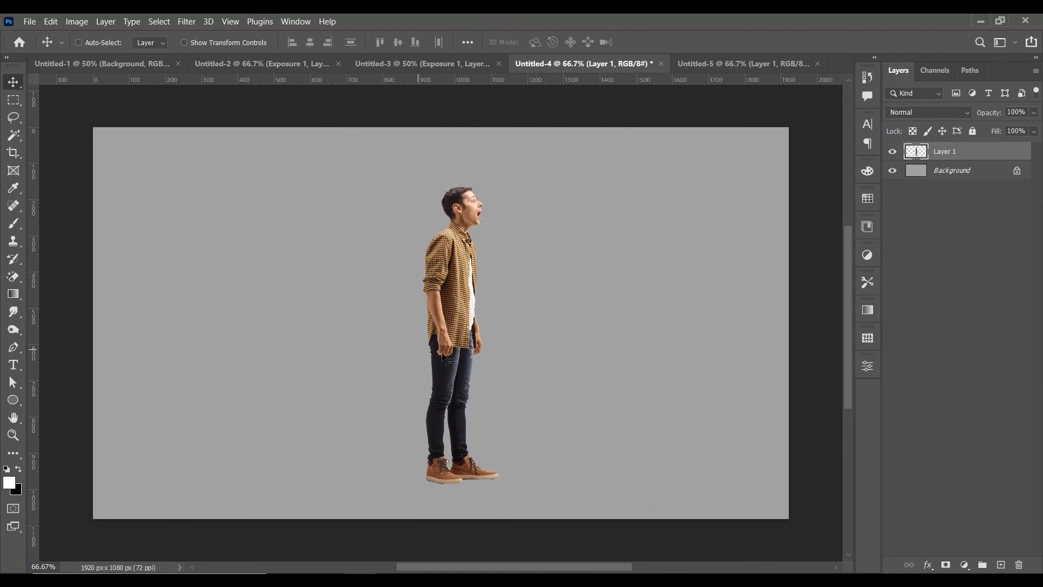
# Duplicate the standing man's layer, placing the copy beside him on his back side as a solid black silhouette
pyautogui.moveTo(444, 358); pyautogui.dragTo(473, 346)
pyautogui.hotkey('ctrl', 'j')
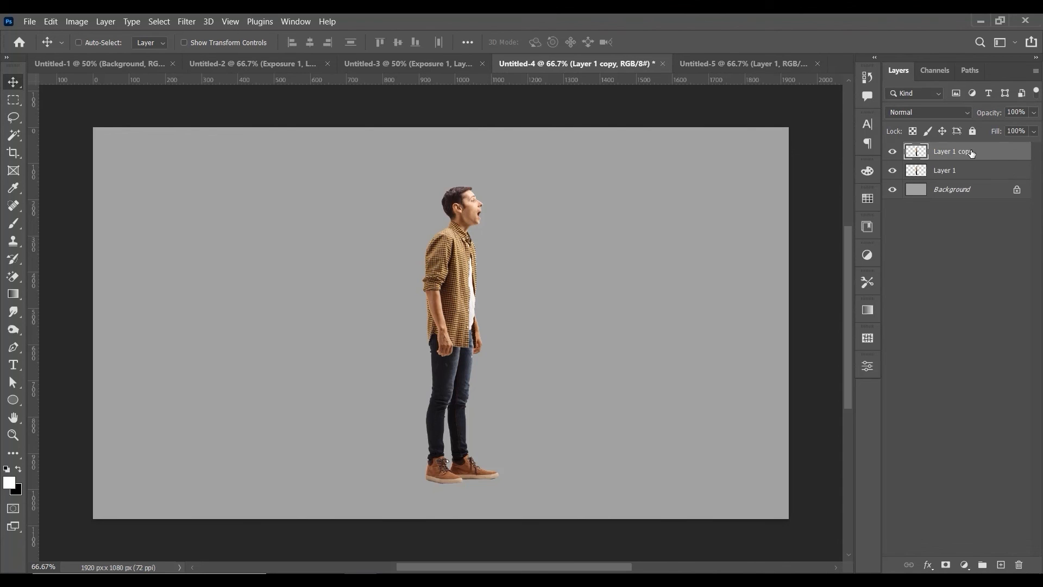
pyautogui.moveTo(478, 276); pyautogui.dragTo(385, 276)
pyautogui.press('super+space')
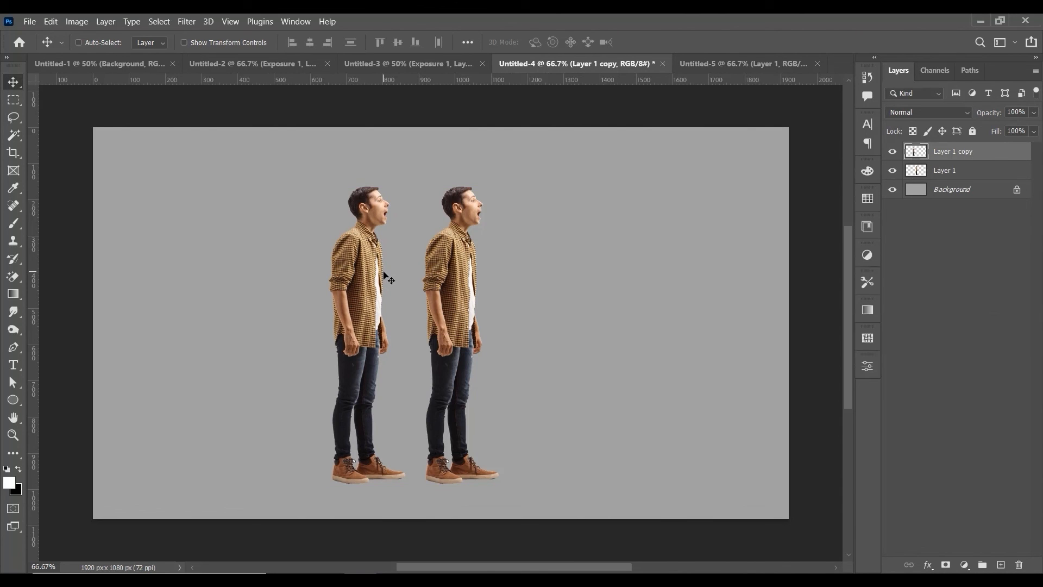
pyautogui.click(7, 470)
pyautogui.hotkey('alt', 'shift', 'BackSpace')
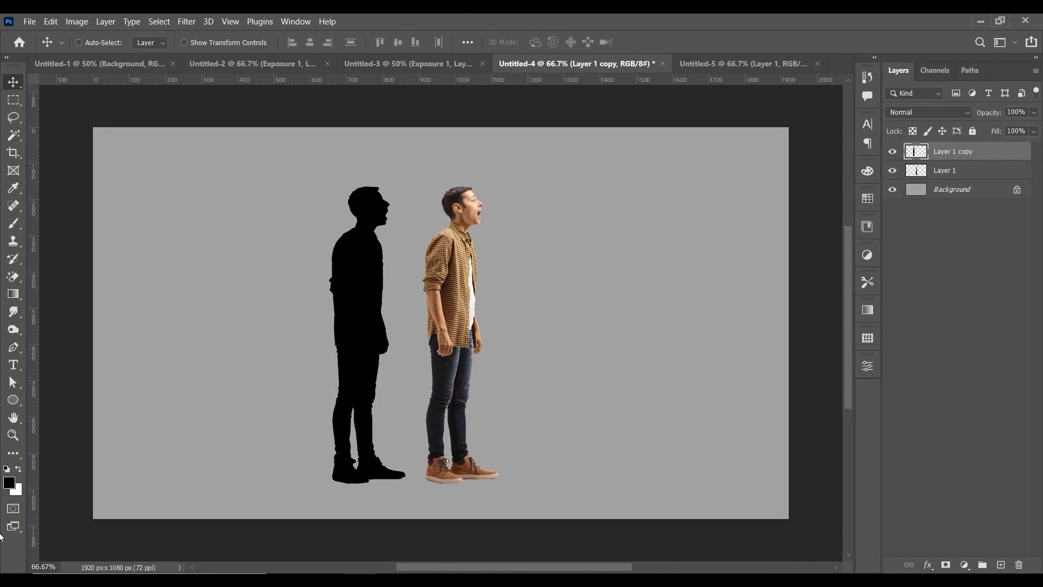
# Rotate the black silhouette to -90° and lay it on the ground with its feet over the man's shoes
pyautogui.hotkey('ctrl', 't')
pyautogui.moveTo(408, 161); pyautogui.dragTo(249, 289)
pyautogui.moveTo(494, 323); pyautogui.dragTo(451, 421)
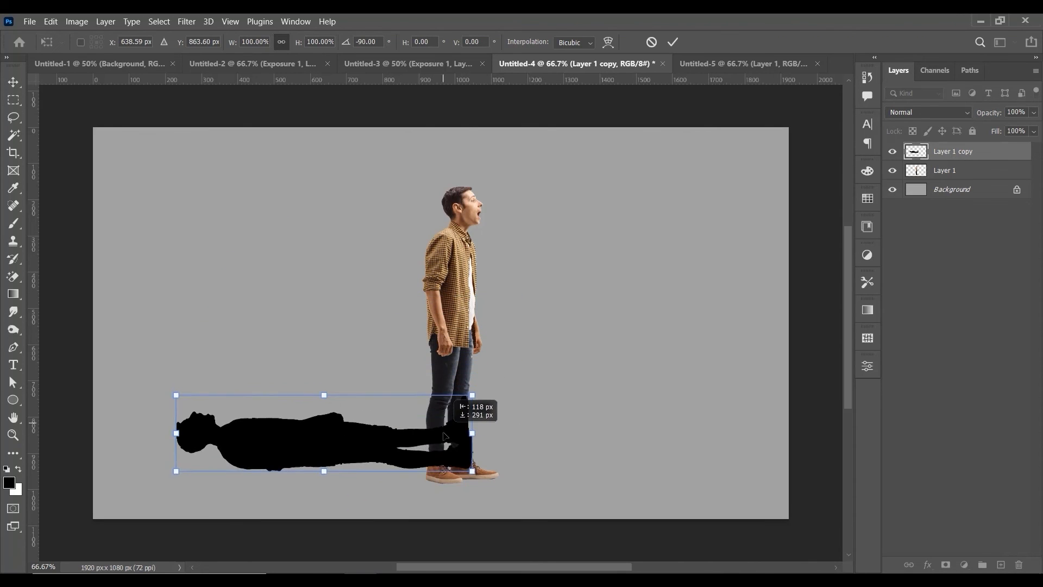
# Distort the silhouette so its foot end narrows at the man's shoes and its head end stretches far behind him
pyautogui.rightClick(394, 436)
pyautogui.click(424, 233)
pyautogui.moveTo(451, 421); pyautogui.dragTo(464, 457)
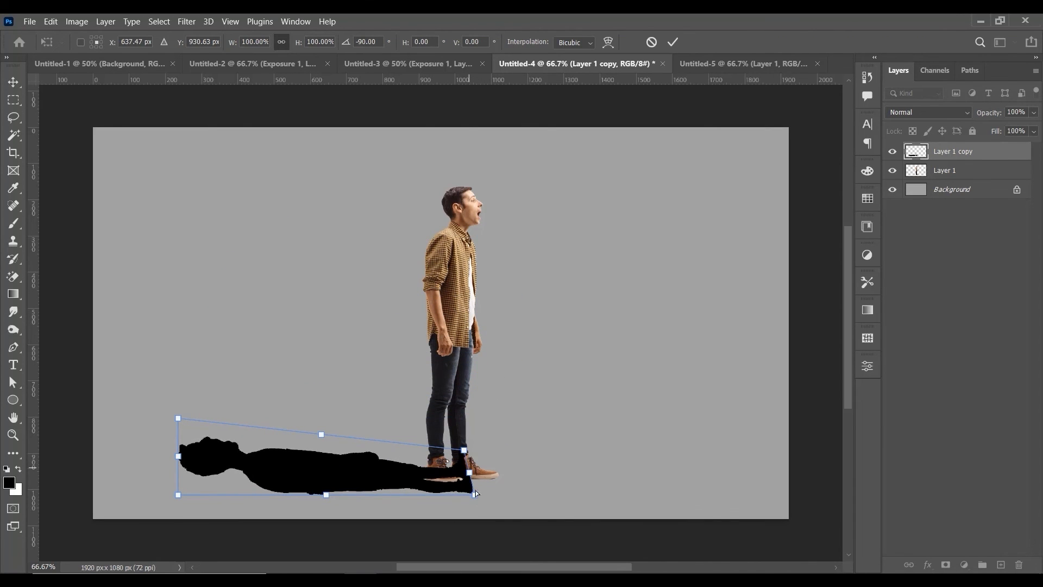
pyautogui.moveTo(475, 494); pyautogui.dragTo(486, 483)
pyautogui.moveTo(178, 419); pyautogui.dragTo(312, 410)
pyautogui.moveTo(179, 495); pyautogui.dragTo(40, 500)
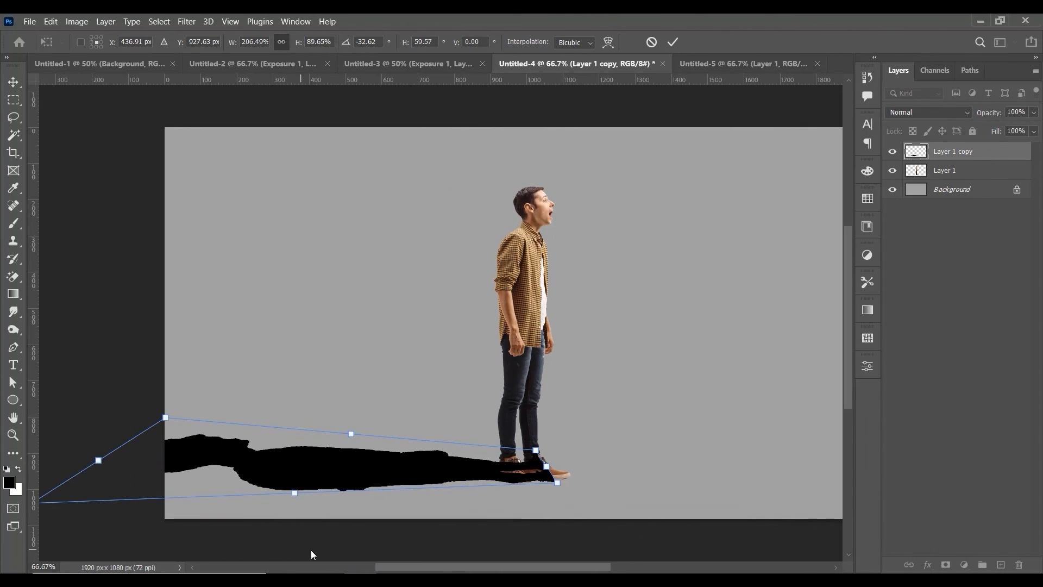
# Flatten and shorten the distorted silhouette into a slim ground shadow level with the shoes, and apply the transform
pyautogui.moveTo(165, 417); pyautogui.dragTo(185, 429)
pyautogui.hotkey('ctrl', '-')
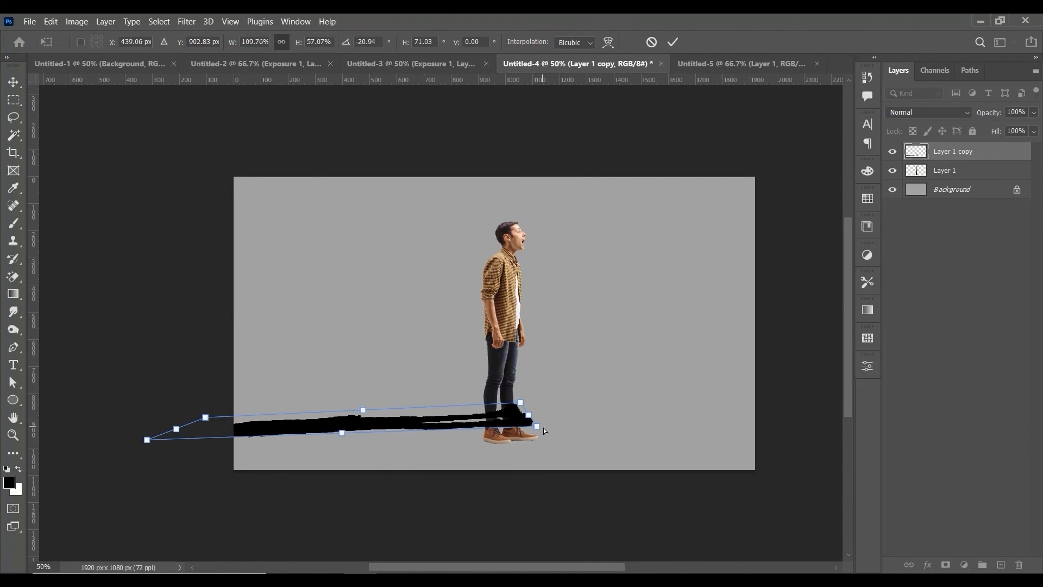
pyautogui.moveTo(530, 416)
pyautogui.mouseDown()
pyautogui.moveTo(517, 439)
pyautogui.moveTo(528, 437)
pyautogui.mouseUp()
pyautogui.moveTo(177, 430); pyautogui.dragTo(306, 432)
pyautogui.press('Return')
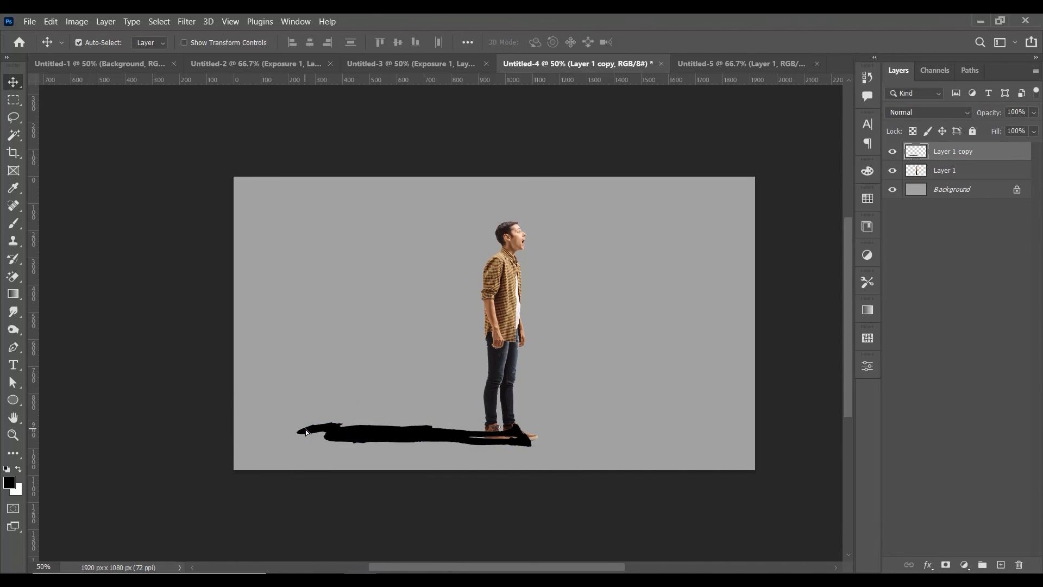
# Place the shadow layer beneath the man's layer and nudge the shadow slightly away from the toes
pyautogui.hotkey('ctrl', '1')
pyautogui.scroll(-3, 306, 429)
pyautogui.moveTo(985, 158); pyautogui.dragTo(975, 176)
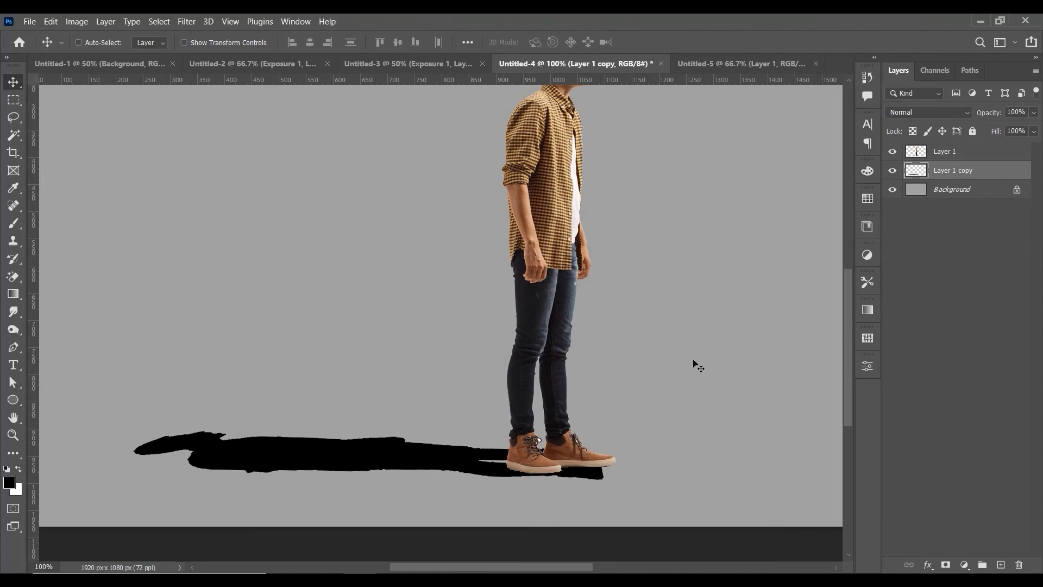
pyautogui.moveTo(582, 475); pyautogui.dragTo(575, 475)
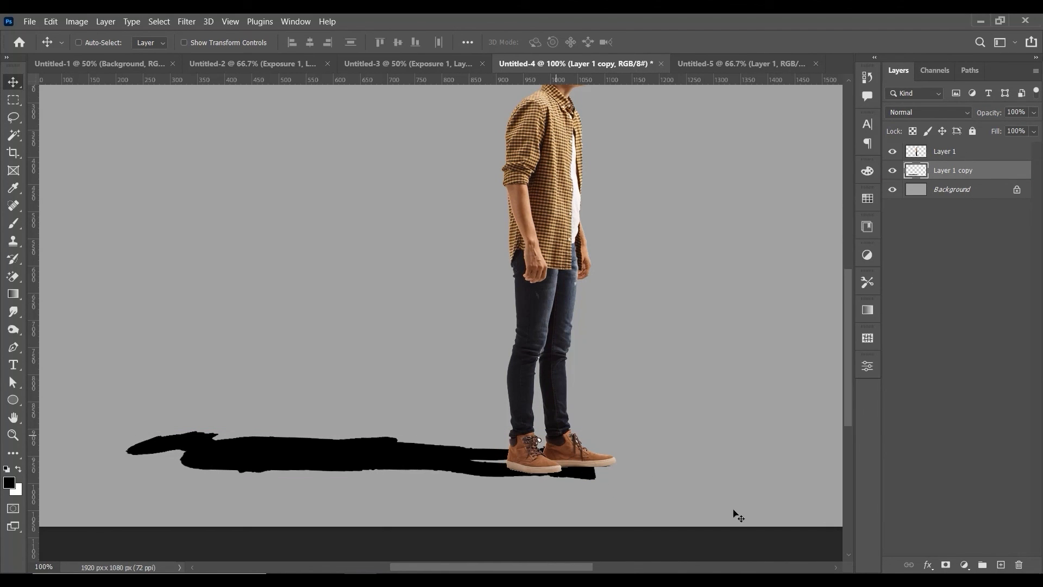
# Add a layer mask to the shadow and hide its excess below the front shoe with a 60 px black brush at 100% flow
pyautogui.click(1000, 567)
pyautogui.hotkey('ctrl', 'z')
pyautogui.click(946, 565)
pyautogui.click(14, 223)
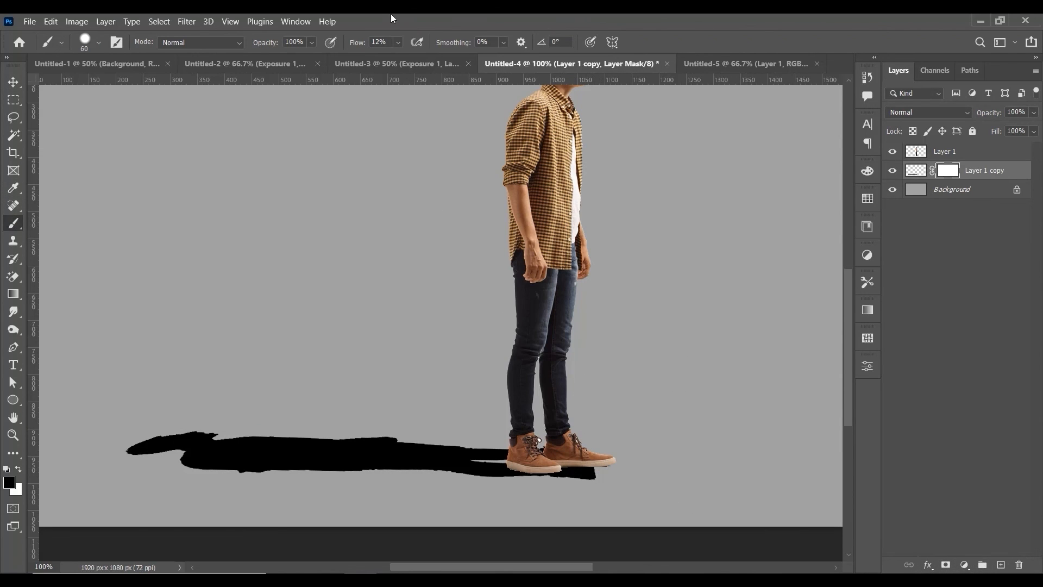
pyautogui.click(398, 43)
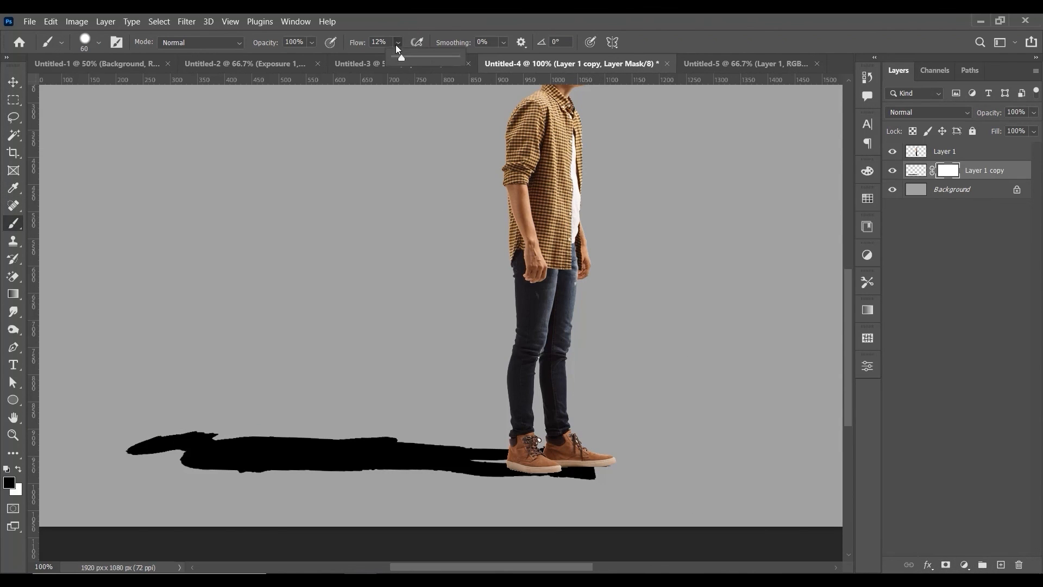
pyautogui.click(628, 487)
pyautogui.moveTo(605, 493); pyautogui.dragTo(569, 483)
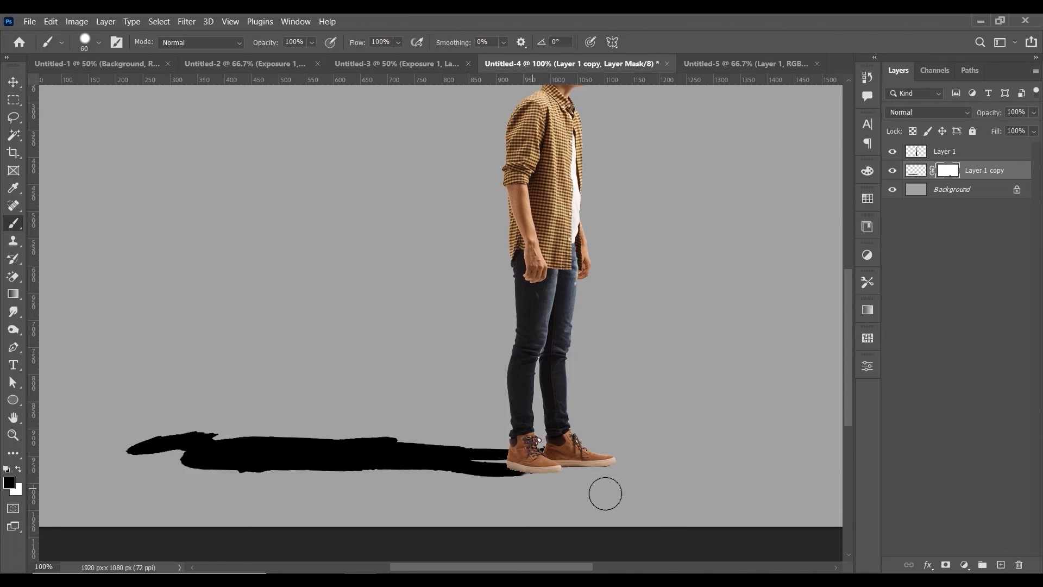
pyautogui.hotkey('ctrl', 'z')
pyautogui.moveTo(616, 487)
pyautogui.mouseDown()
pyautogui.moveTo(581, 470)
pyautogui.moveTo(557, 481)
pyautogui.mouseUp()
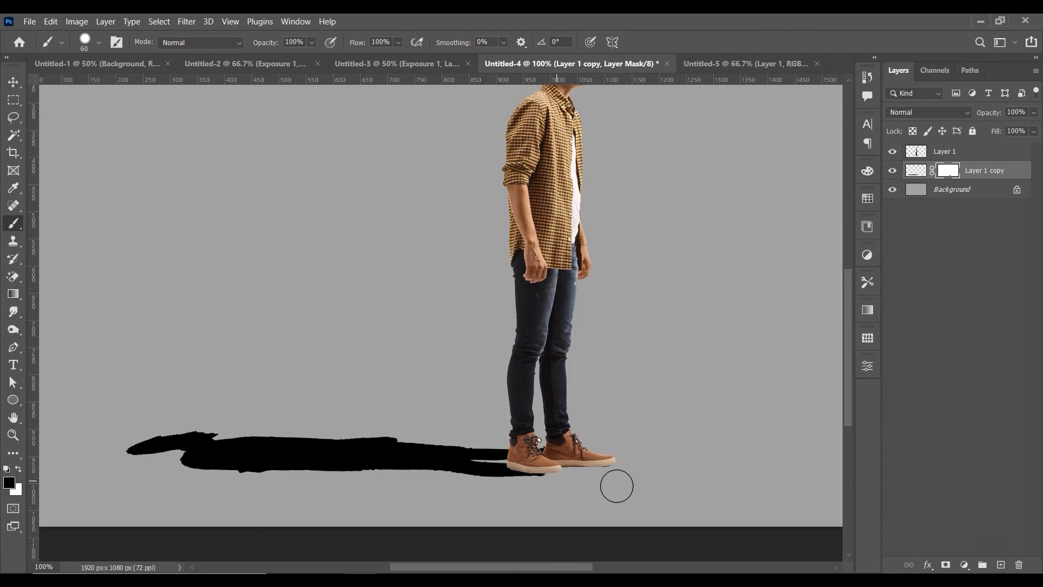
# Fade the shadow's far end by painting black on its mask with a soft 800 px brush at 64% flow
pyautogui.click(398, 43)
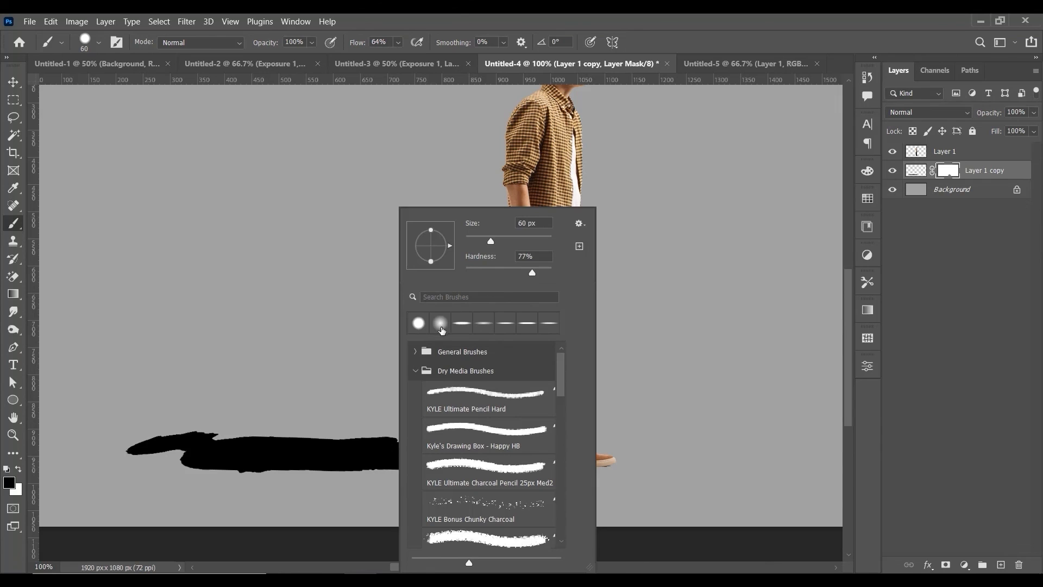
pyautogui.doubleClick(440, 325)
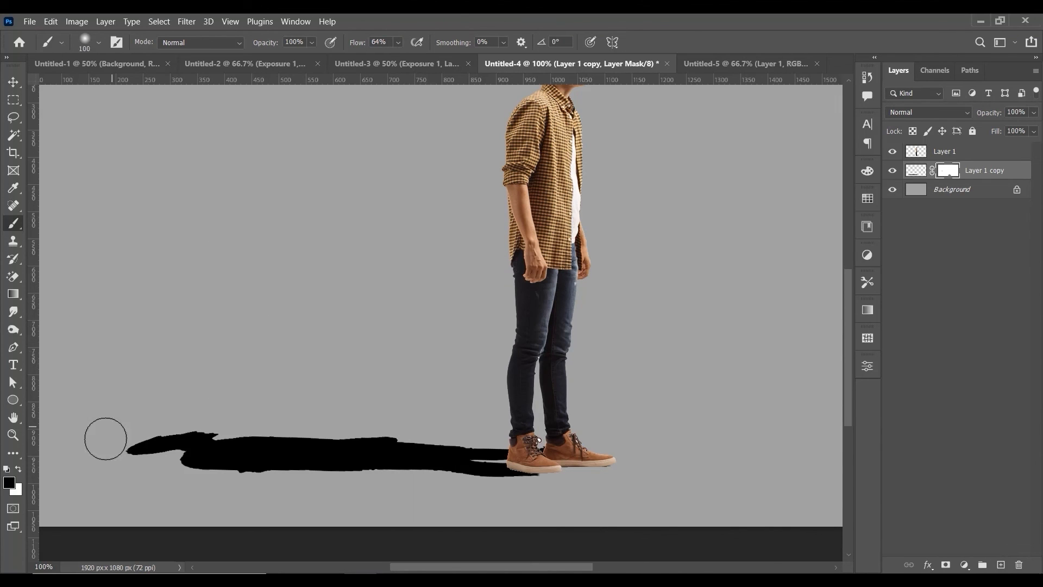
pyautogui.press(']')
pyautogui.press(']')
pyautogui.press(']')
pyautogui.press(']')
pyautogui.press(']')
pyautogui.press(']')
pyautogui.press(']')
pyautogui.press(']')
pyautogui.press(']')
pyautogui.press(']')
pyautogui.press(']')
pyautogui.press(']')
pyautogui.press(']')
pyautogui.press(']')
pyautogui.press(']')
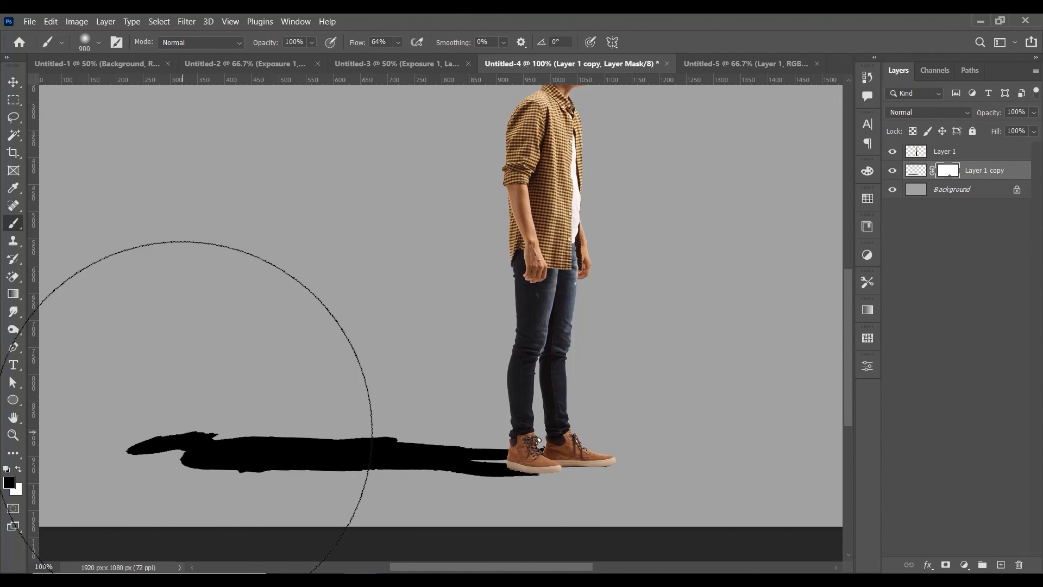
pyautogui.moveTo(203, 372)
pyautogui.mouseDown()
pyautogui.moveTo(191, 405)
pyautogui.moveTo(150, 418)
pyautogui.moveTo(272, 430)
pyautogui.mouseUp()
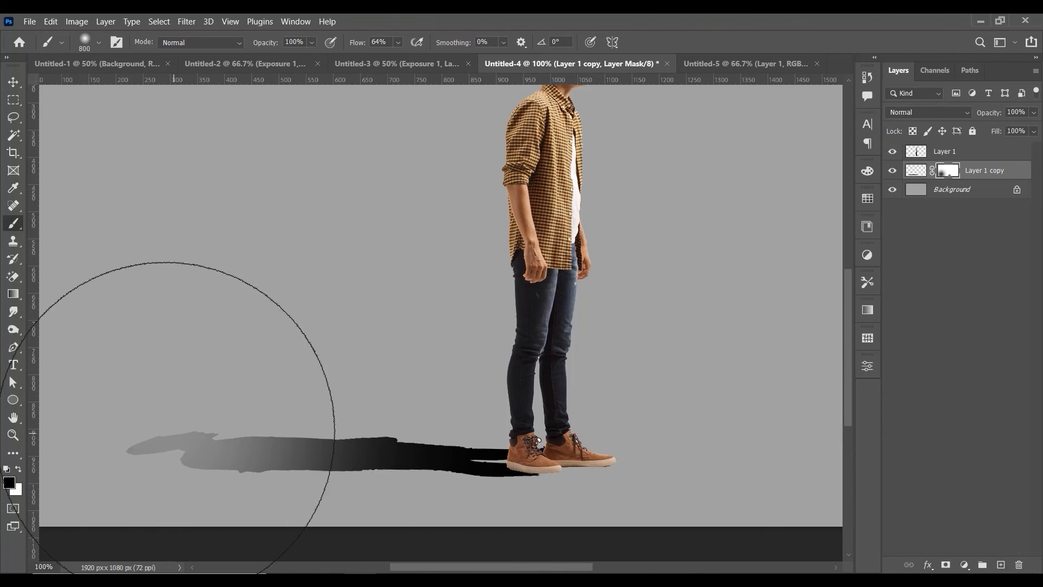
# Apply a Gaussian Blur with a 2.8-pixel radius to the shadow layer's content rather than its mask
pyautogui.click(915, 170)
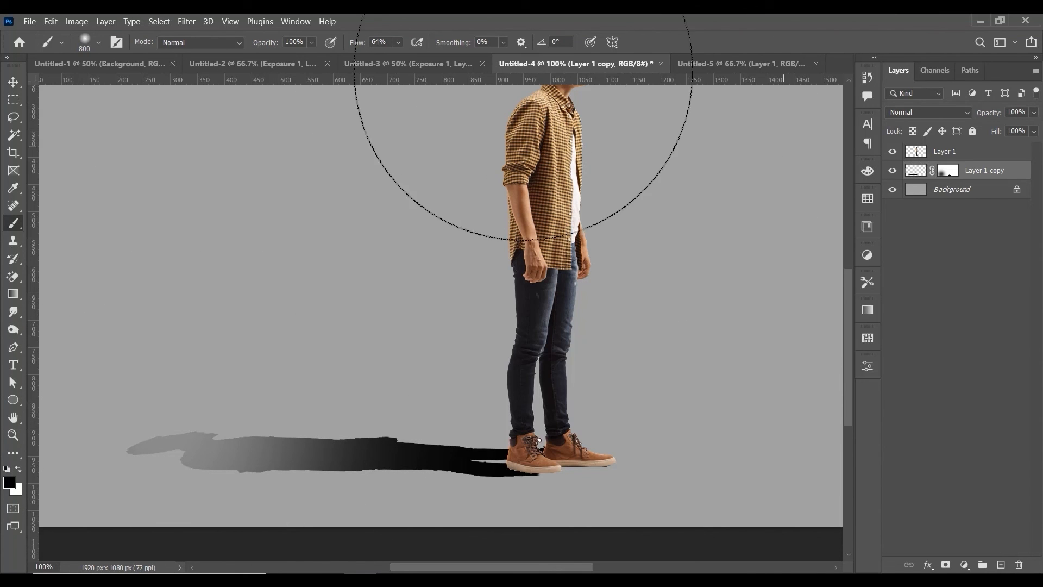
pyautogui.click(187, 21)
pyautogui.moveTo(229, 185)
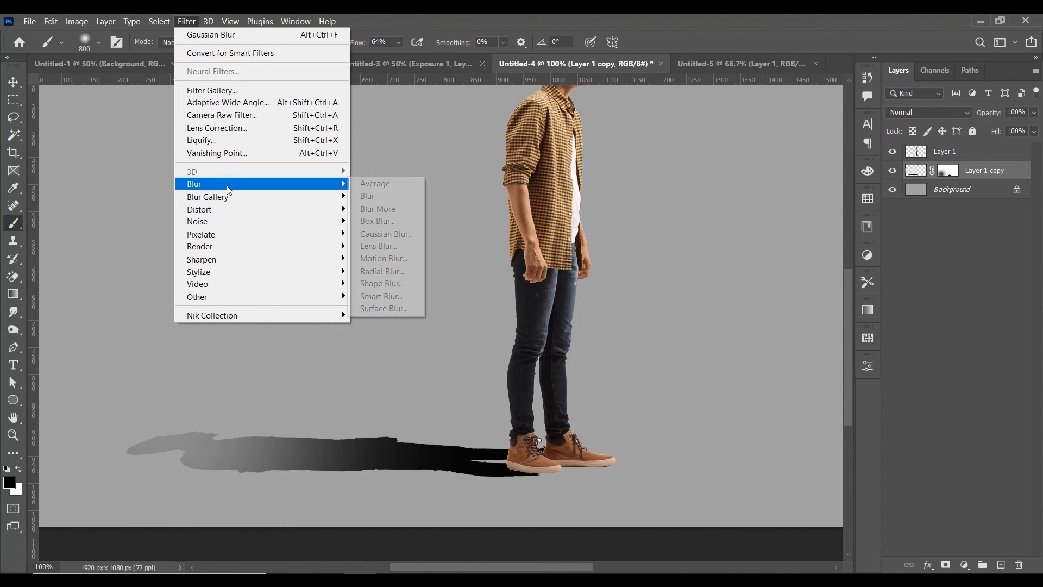
pyautogui.click(384, 235)
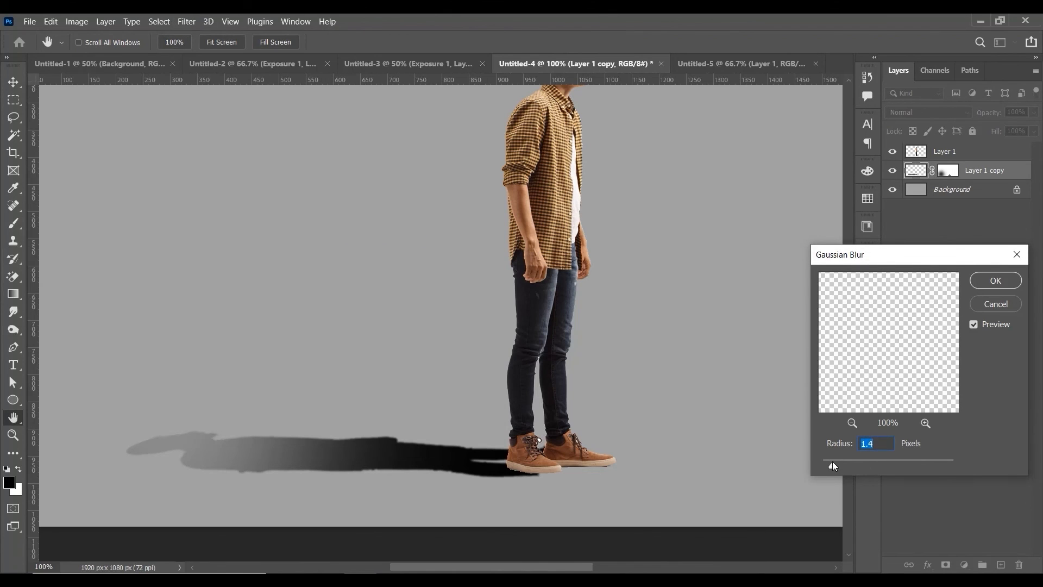
pyautogui.moveTo(842, 462); pyautogui.dragTo(847, 463)
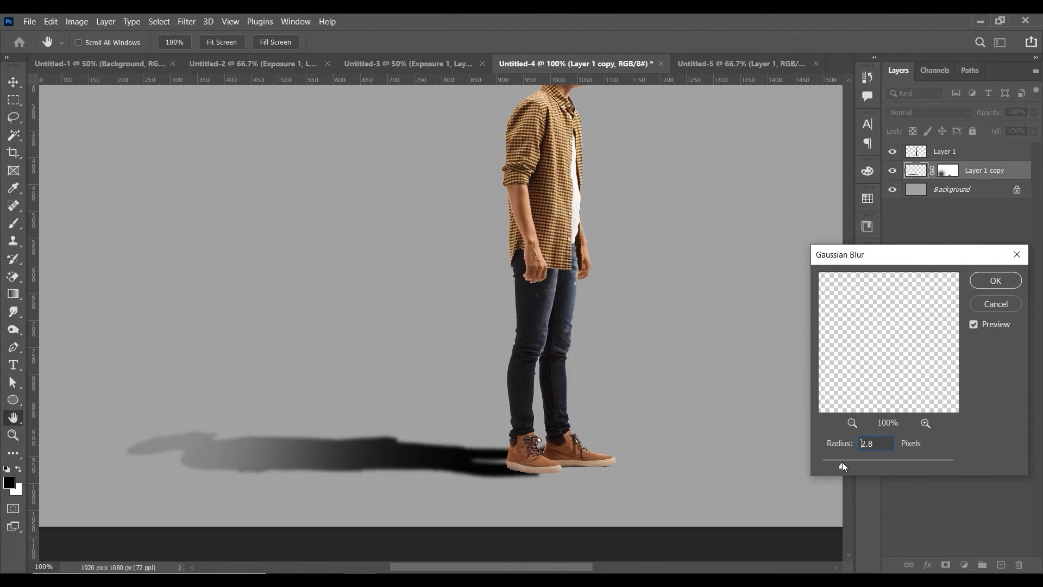
pyautogui.click(996, 280)
pyautogui.press('b')
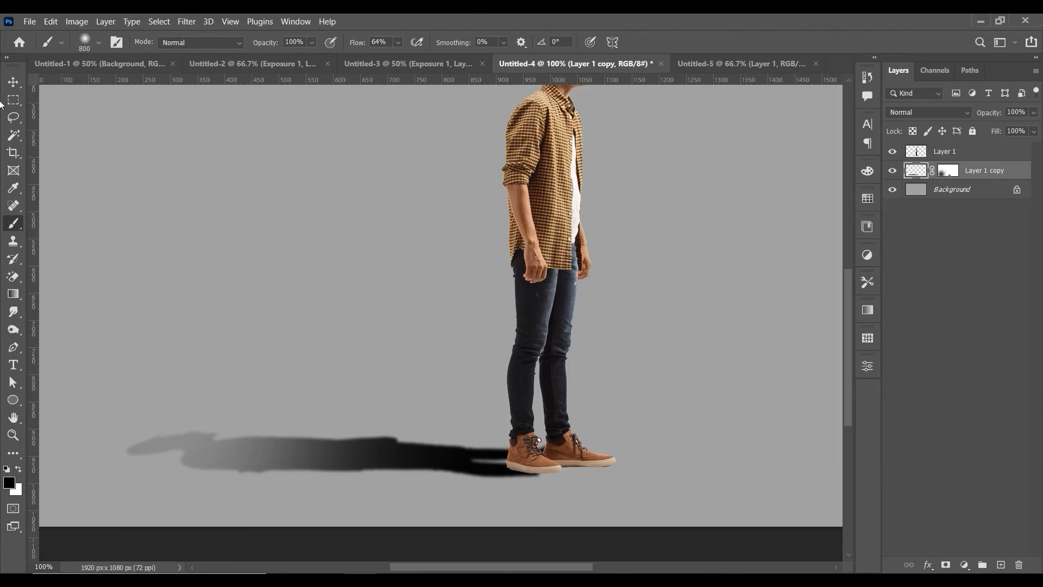
# Add an empty layer above the cast shadow and set the soft brush size to 21 px
pyautogui.click(10, 82)
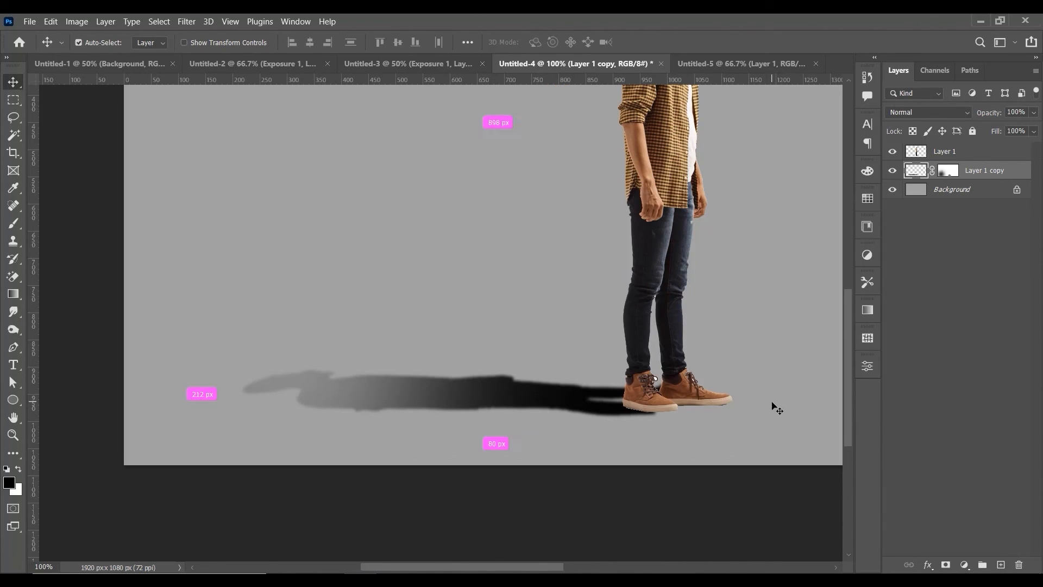
pyautogui.hotkey('ctrl', '+')
pyautogui.moveTo(693, 434); pyautogui.dragTo(384, 373)
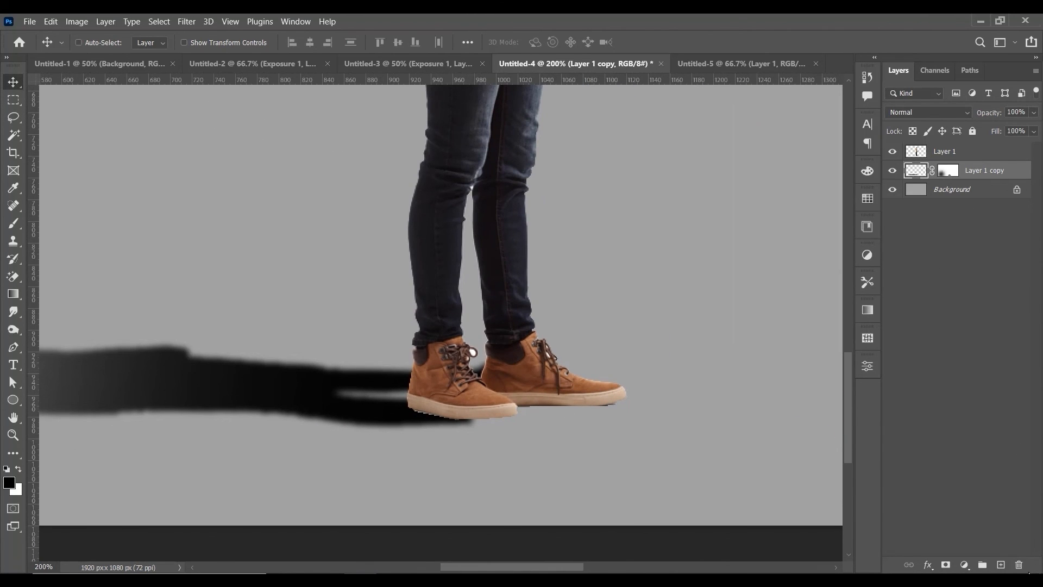
pyautogui.click(1001, 565)
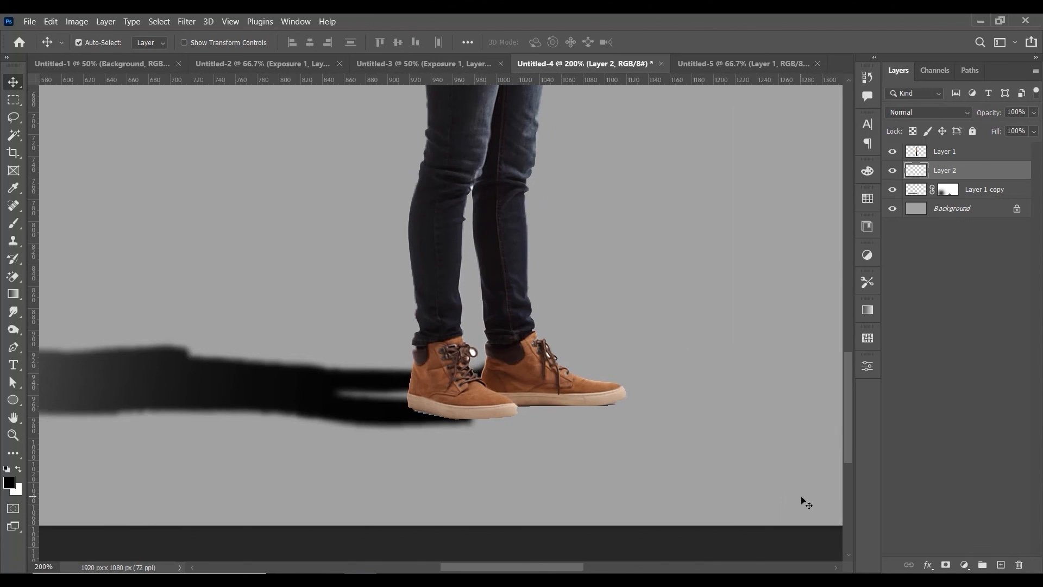
pyautogui.click(13, 223)
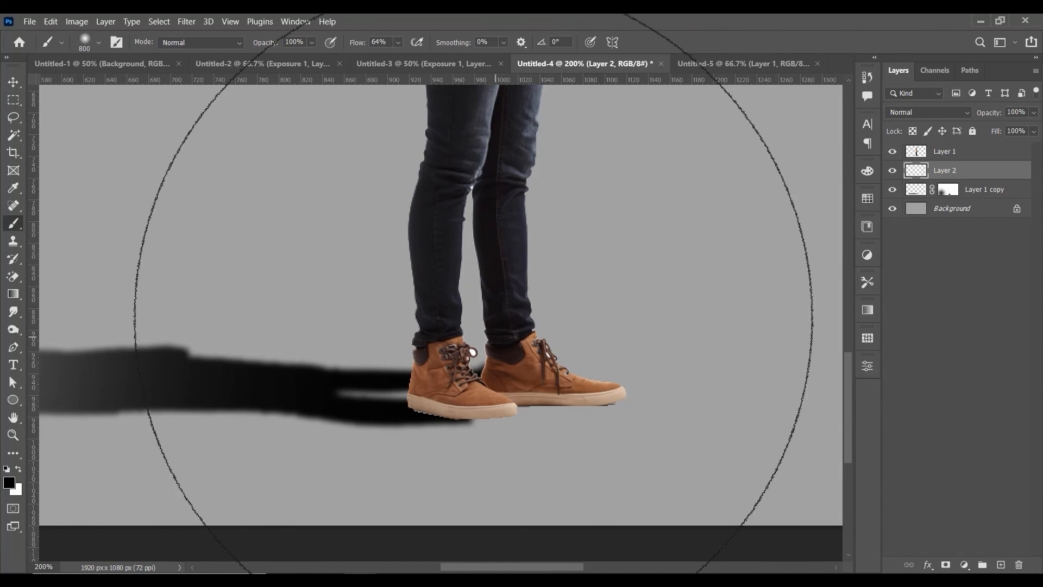
pyautogui.rightClick(591, 244)
pyautogui.moveTo(591, 243); pyautogui.dragTo(574, 238)
pyautogui.press('Return')
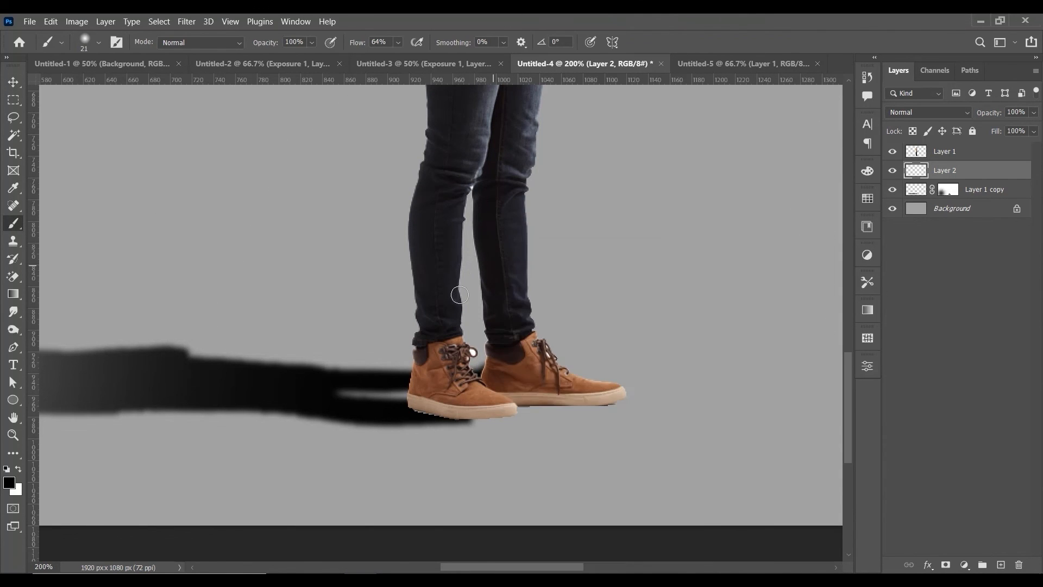
# Paint a thin black contact shadow along the soles of the shoes with an 8 px brush at 100% flow
pyautogui.hotkey('ctrl', '+')
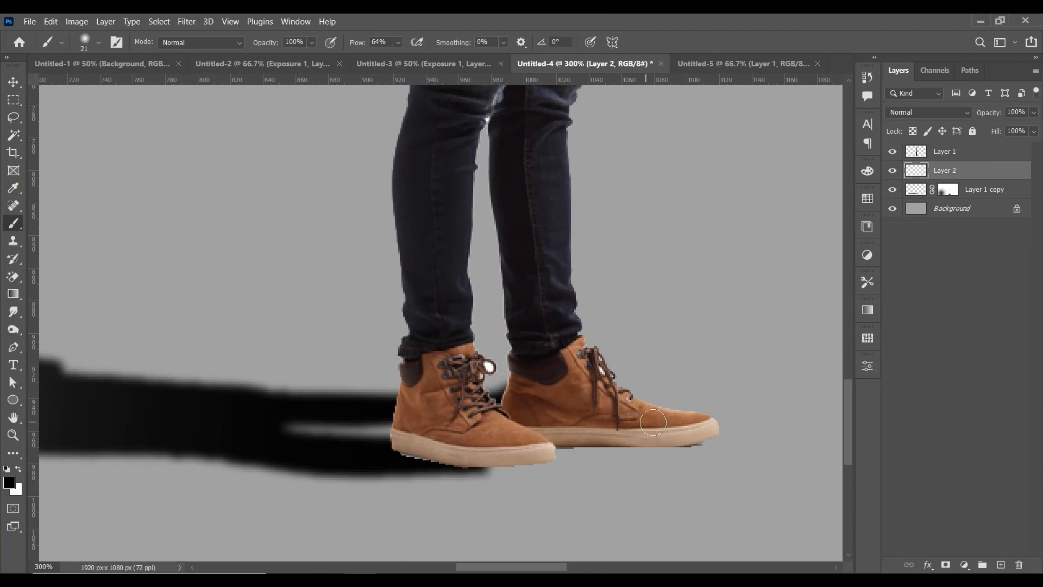
pyautogui.moveTo(596, 446); pyautogui.dragTo(583, 438)
pyautogui.hotkey('ctrl', 'z')
pyautogui.keyDown('shift'); pyautogui.click(679, 445); pyautogui.keyUp('shift')
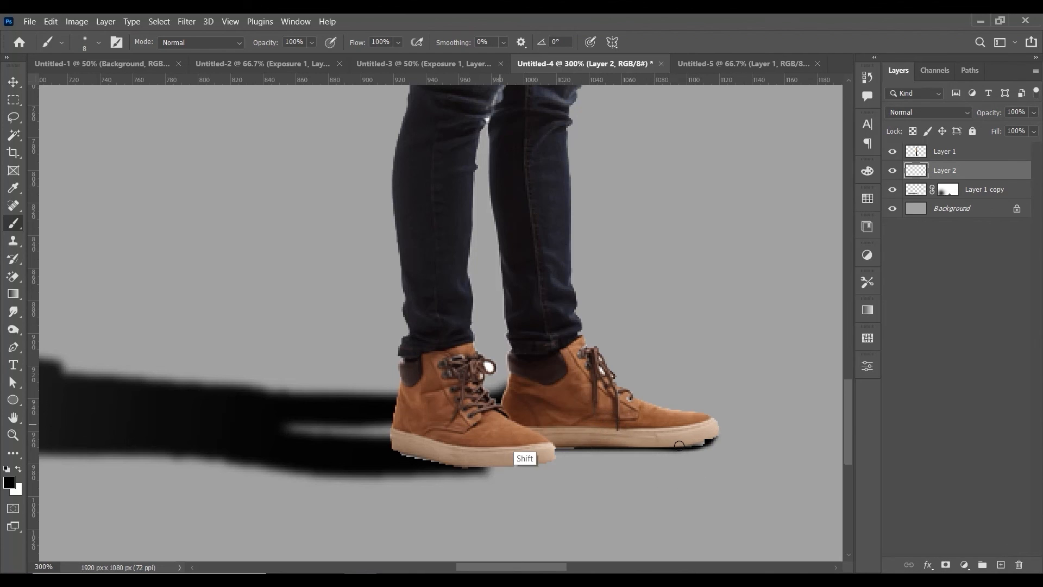
pyautogui.moveTo(500, 445)
pyautogui.mouseDown()
pyautogui.moveTo(669, 446)
pyautogui.moveTo(511, 448)
pyautogui.mouseUp()
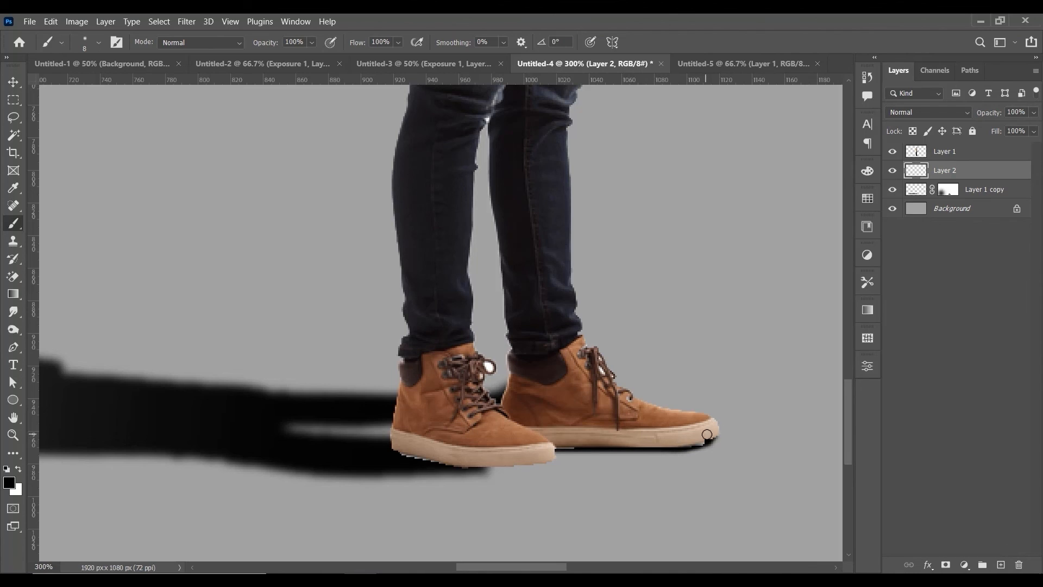
pyautogui.keyDown('shift'); pyautogui.click(530, 465); pyautogui.keyUp('shift')
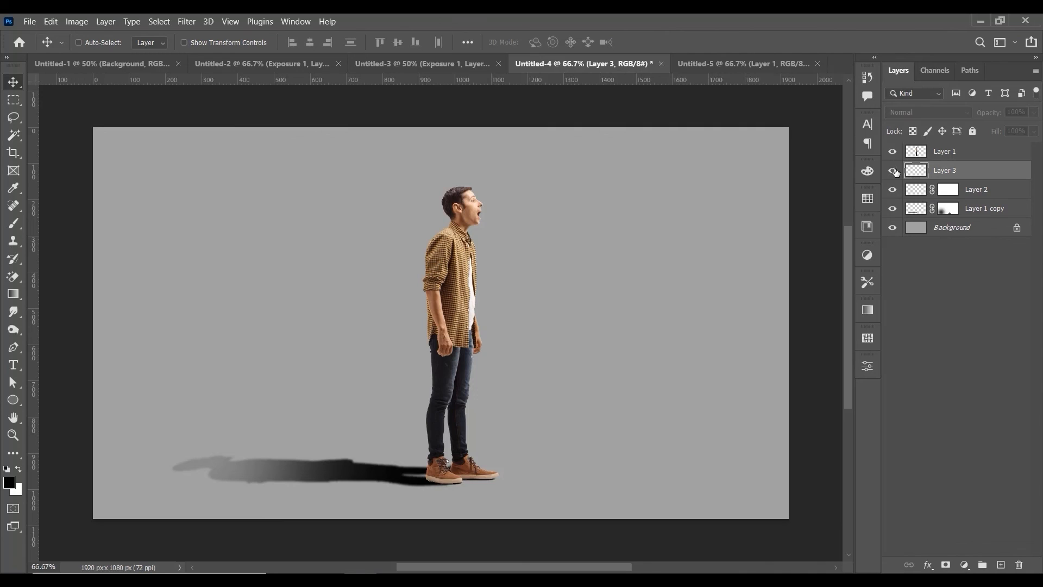
# Try to fade the cast shadow's far end further on its Layer 1 copy mask with a flattened 1200 px brush at 58% flow
pyautogui.click(972, 209)
pyautogui.click(1034, 131)
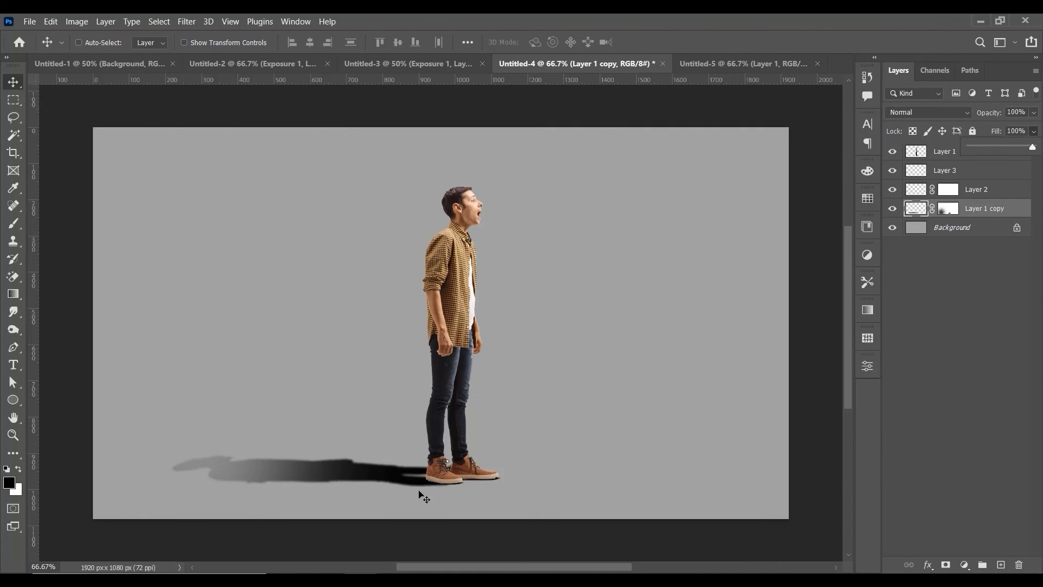
pyautogui.click(949, 209)
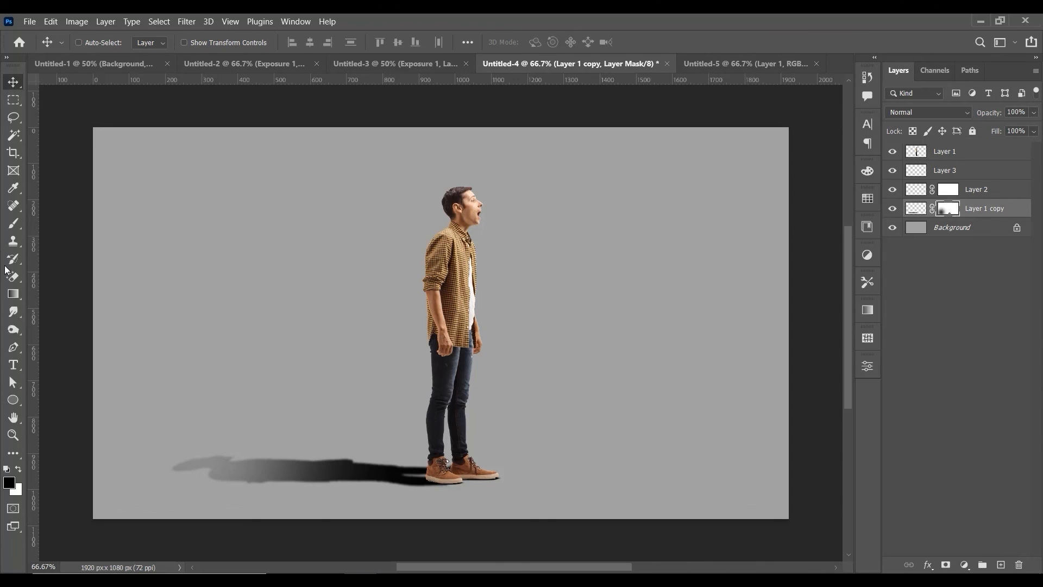
pyautogui.click(13, 223)
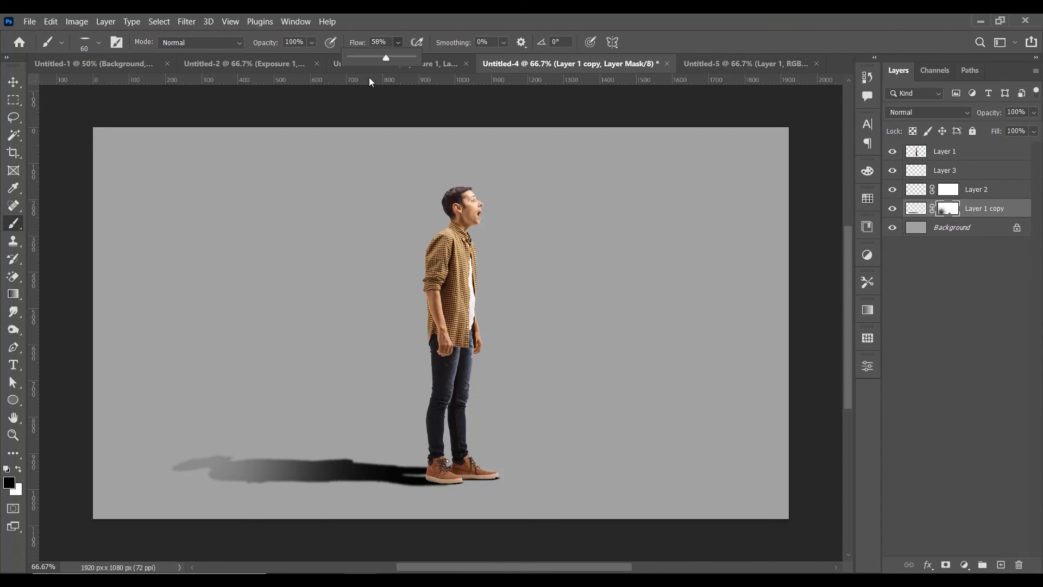
pyautogui.click(242, 327)
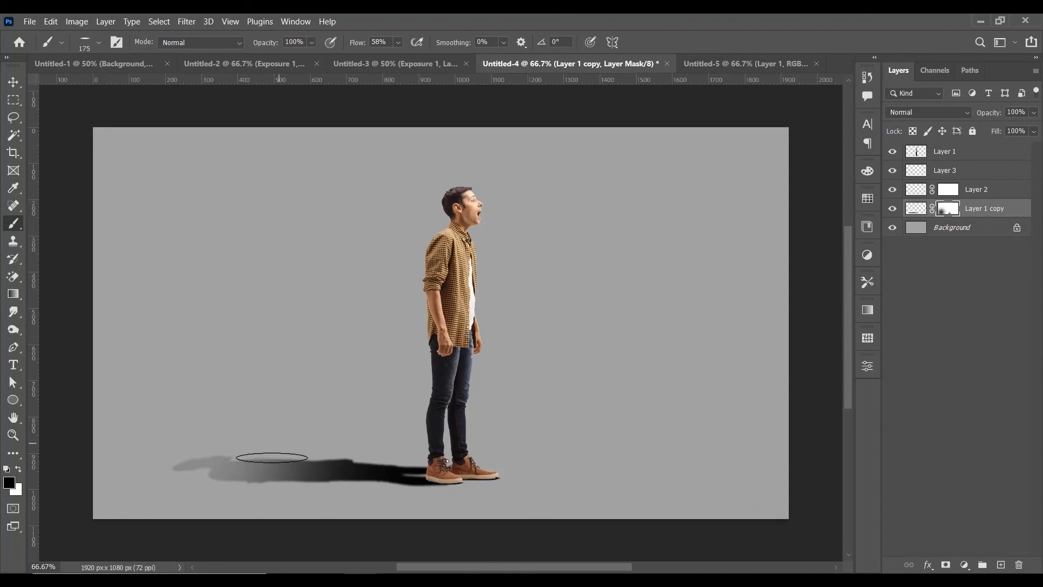
pyautogui.press(']')
pyautogui.press(']')
pyautogui.press(']')
pyautogui.press(']')
pyautogui.press(']')
pyautogui.press(']')
pyautogui.press(']')
pyautogui.press(']')
pyautogui.press(']')
pyautogui.press(']')
pyautogui.press(']')
pyautogui.press(']')
pyautogui.press(']')
pyautogui.press(']')
pyautogui.press(']')
pyautogui.press(']')
pyautogui.press(']')
pyautogui.press(']')
pyautogui.hotkey('ctrl', 'z')
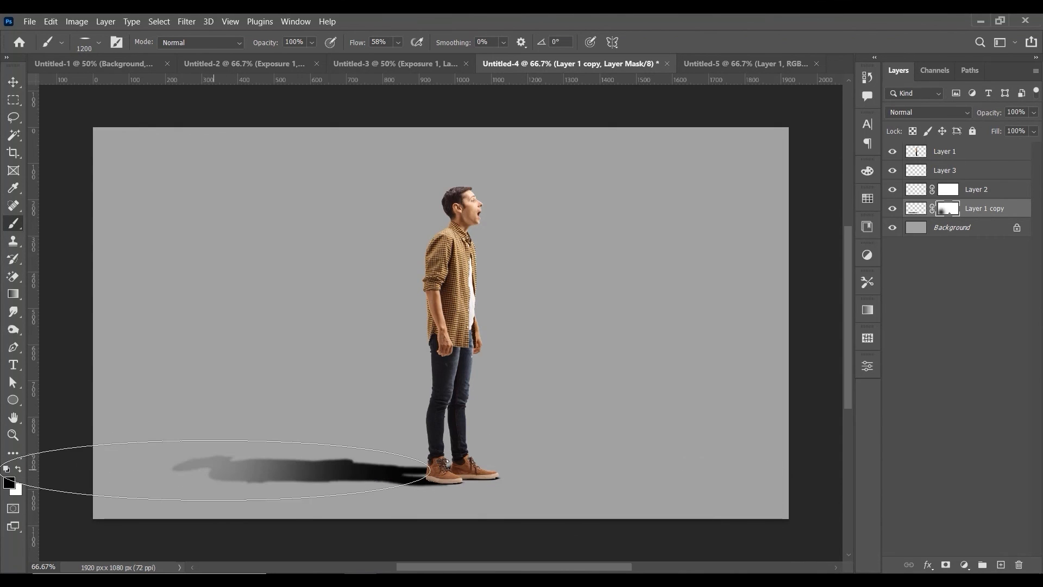
pyautogui.click(77, 462)
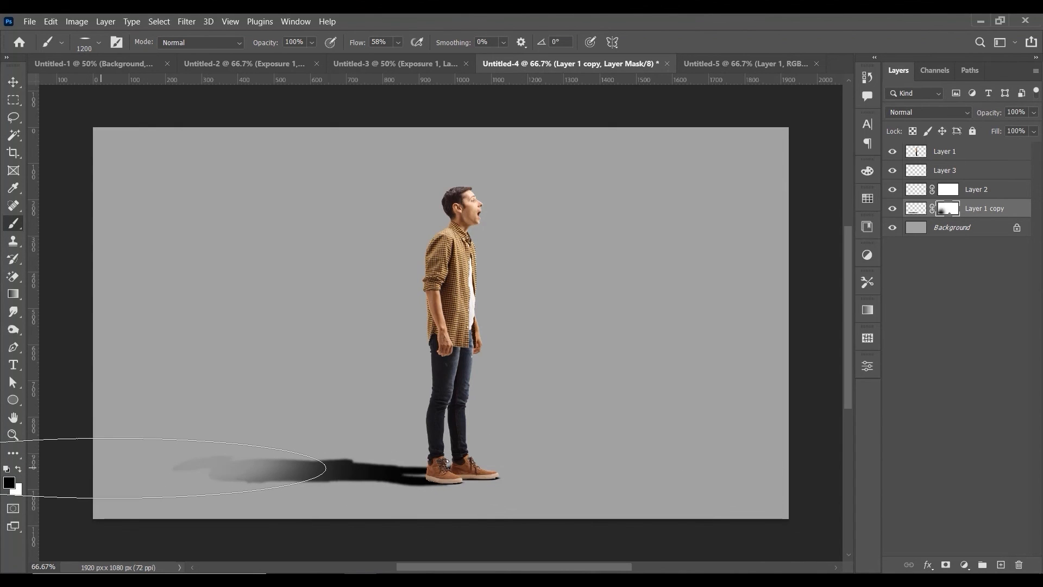
pyautogui.hotkey('ctrl', 'z')
pyautogui.click(108, 463)
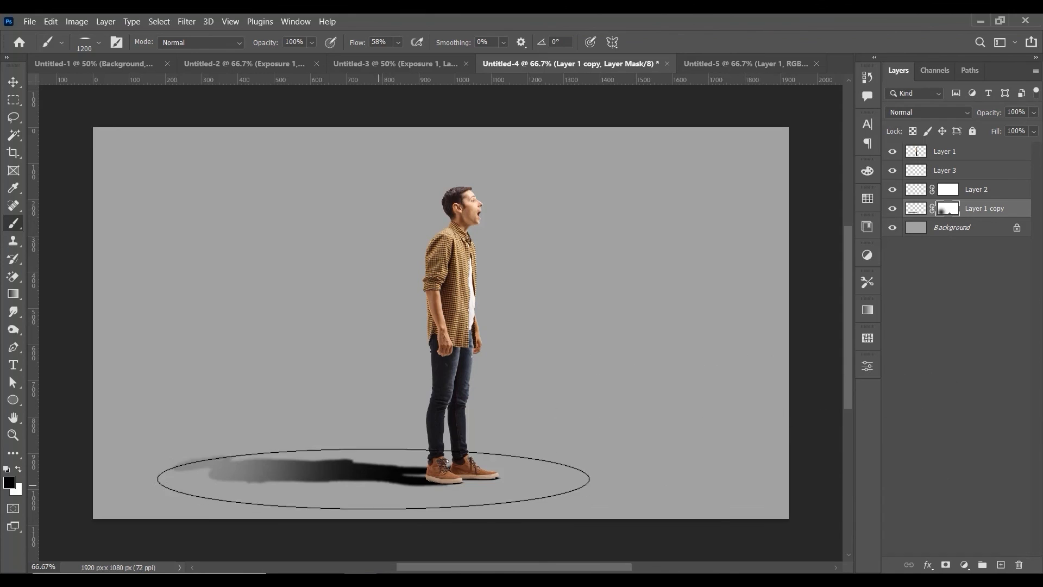
# Switch to a soft round 1200 px brush tip and dab black lightly on the cast shadow's mask near its far end
pyautogui.rightClick(522, 279)
pyautogui.click(543, 323)
pyautogui.click(154, 378)
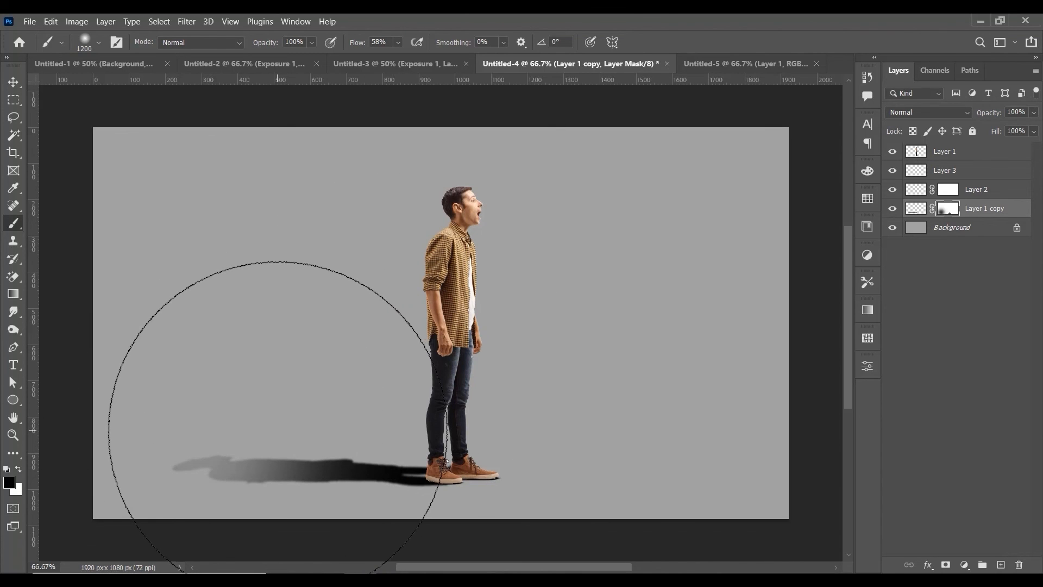
pyautogui.hotkey('ctrl', '-')
pyautogui.click(14, 83)
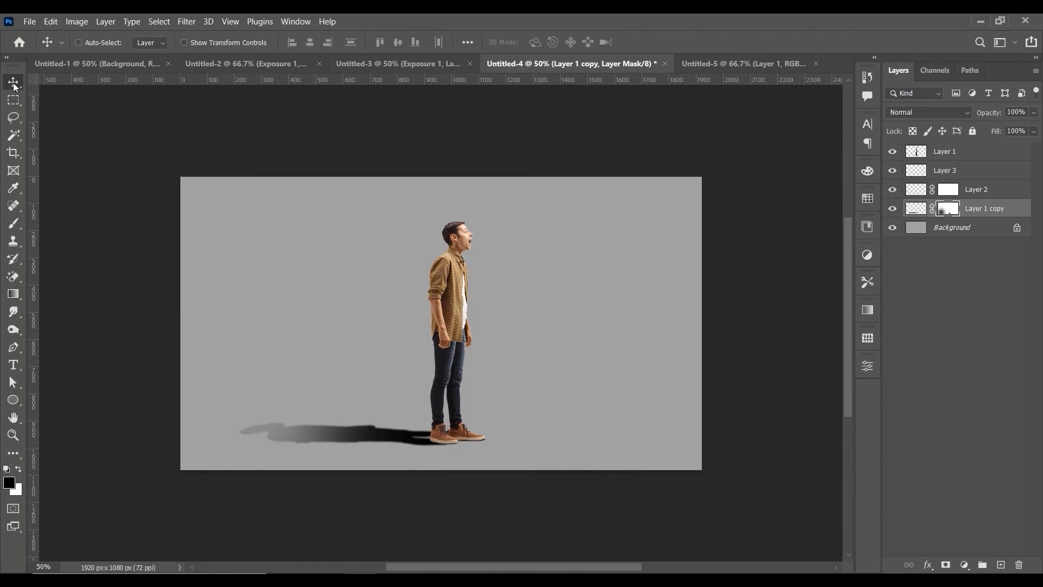
pyautogui.hotkey('ctrl', '+')
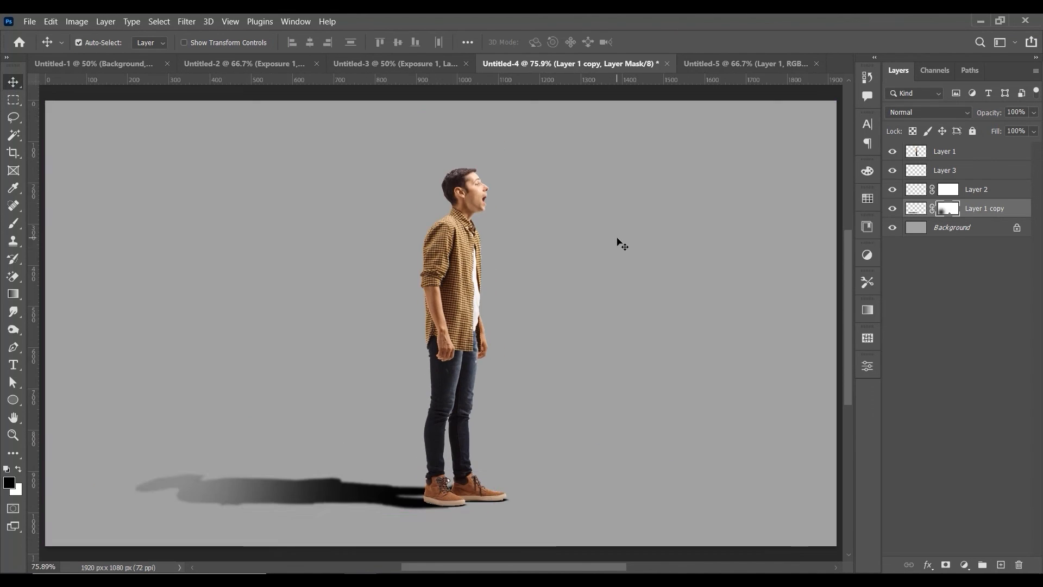
# Compare the light direction and ground shadows of the can, car and worker across Untitled-1, Untitled-2 and Untitled-3
pyautogui.click(236, 64)
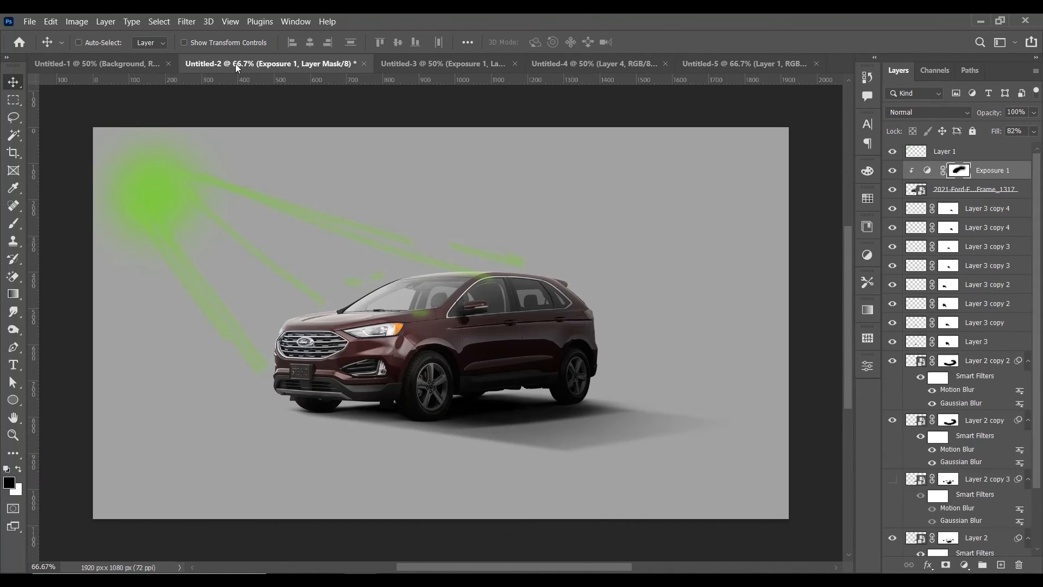
pyautogui.click(87, 63)
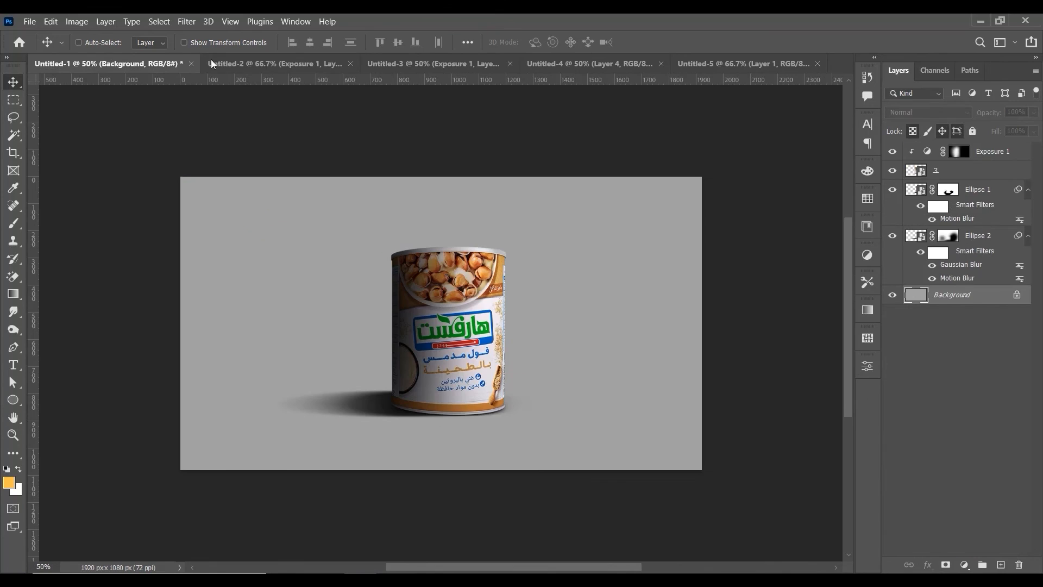
pyautogui.click(260, 64)
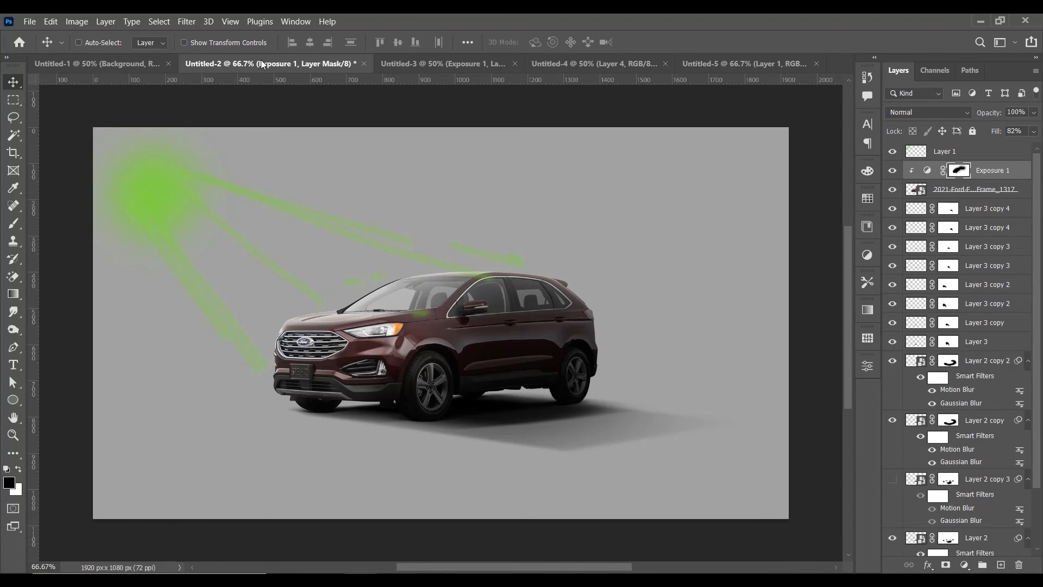
pyautogui.click(461, 63)
pyautogui.click(210, 62)
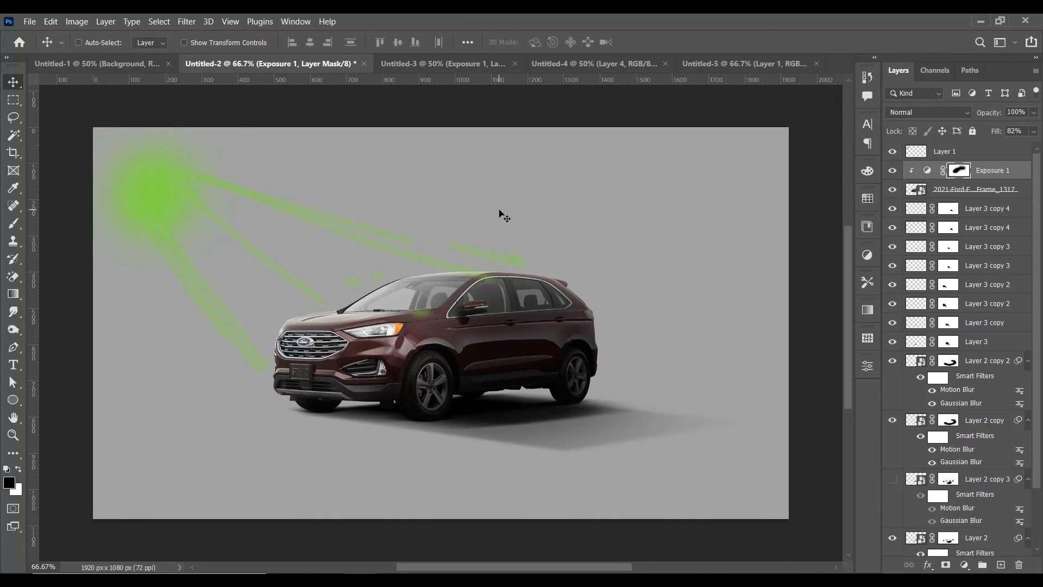
pyautogui.click(105, 65)
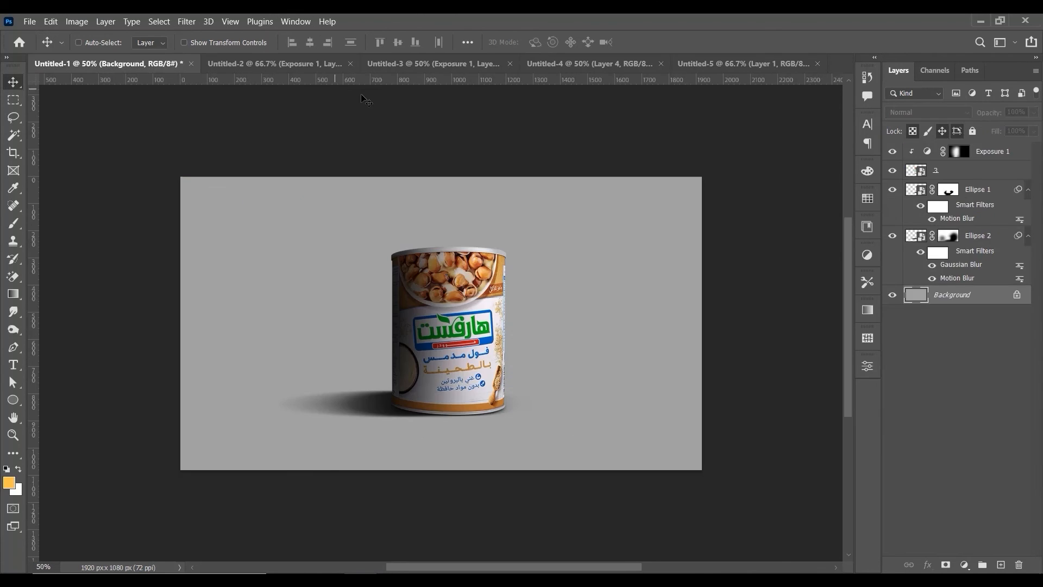
pyautogui.click(279, 70)
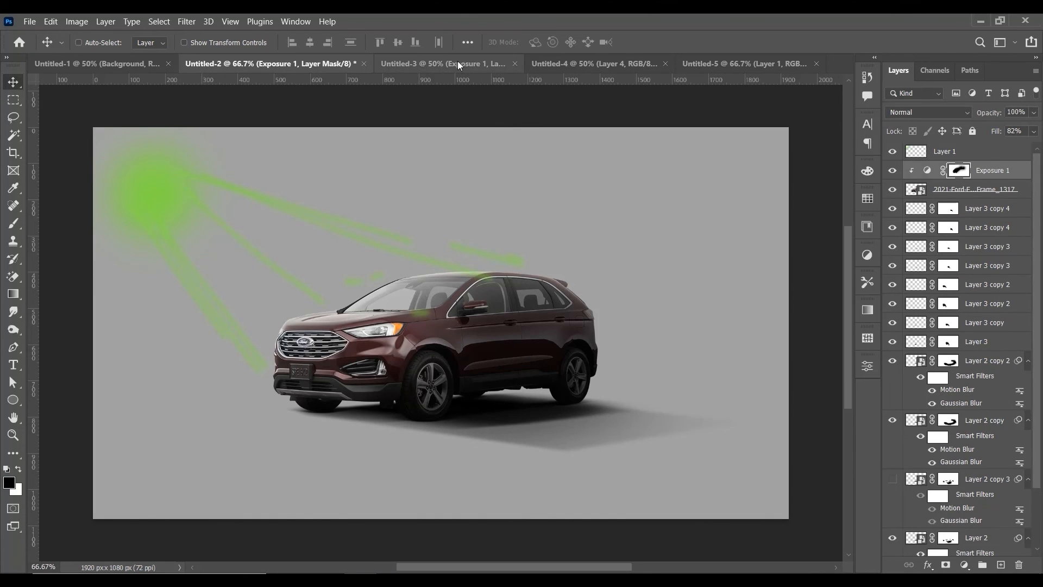
pyautogui.click(412, 63)
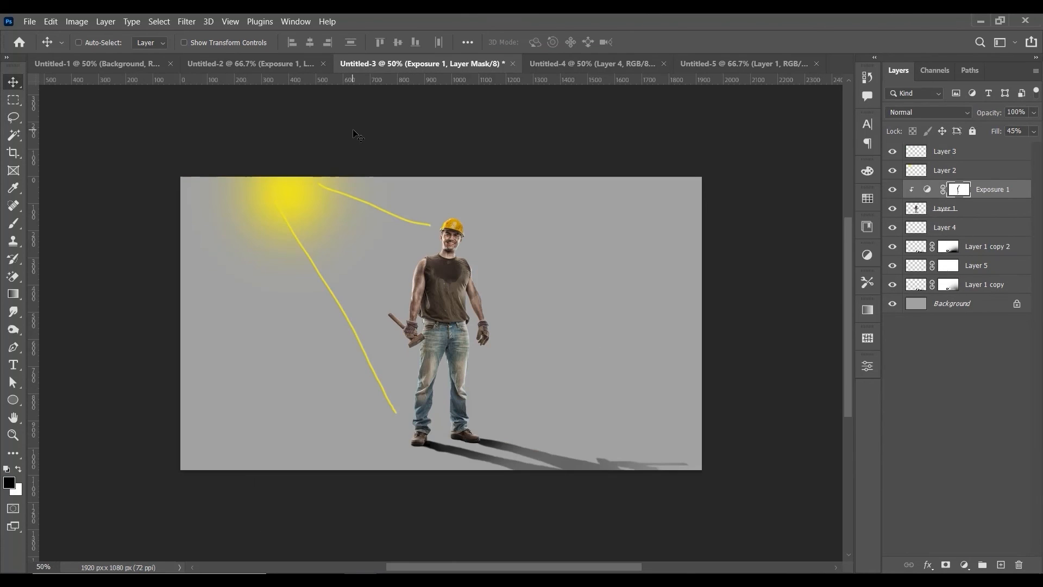
pyautogui.click(263, 66)
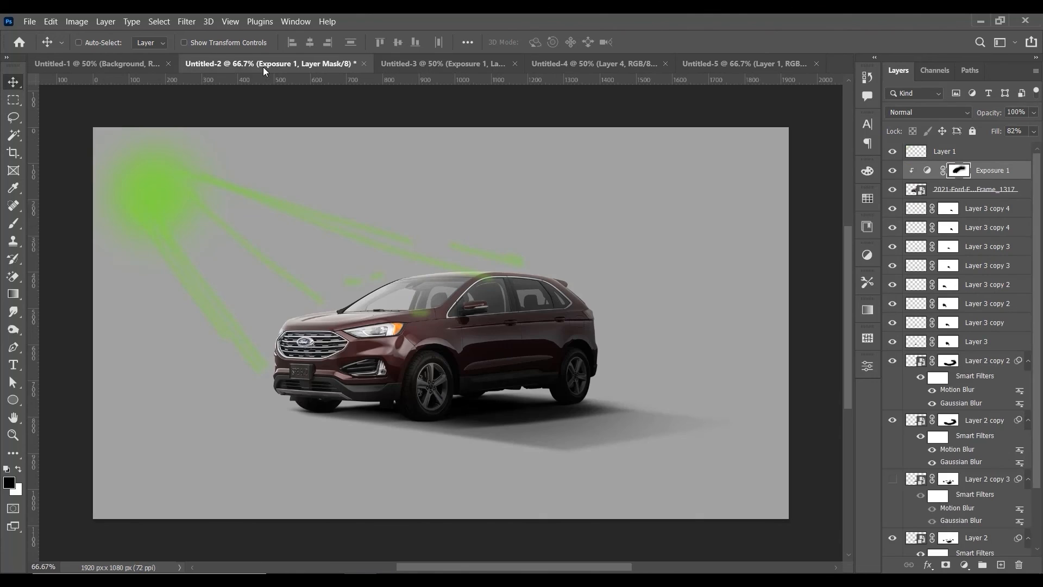
pyautogui.click(101, 66)
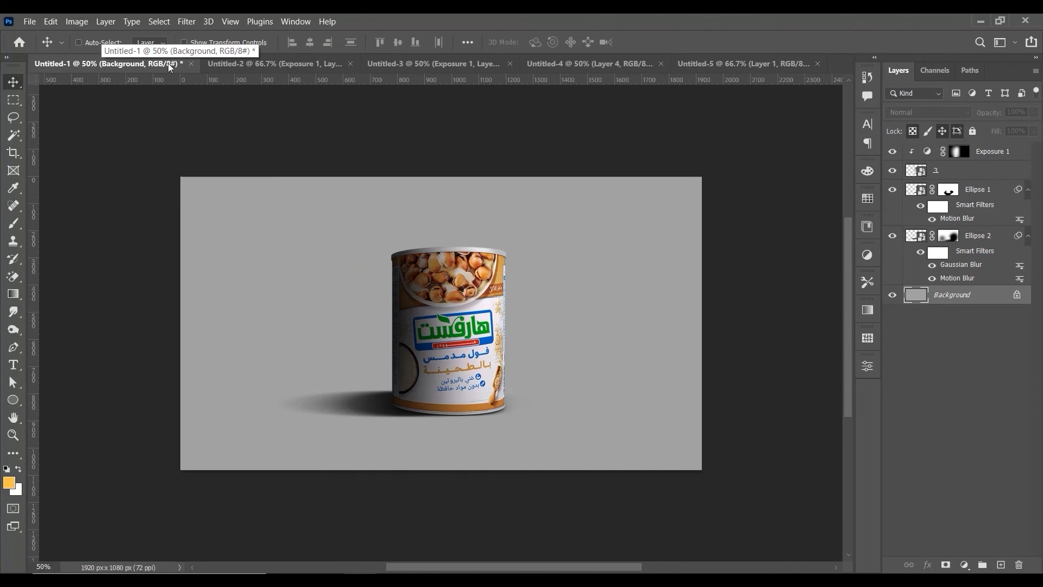
pyautogui.click(249, 64)
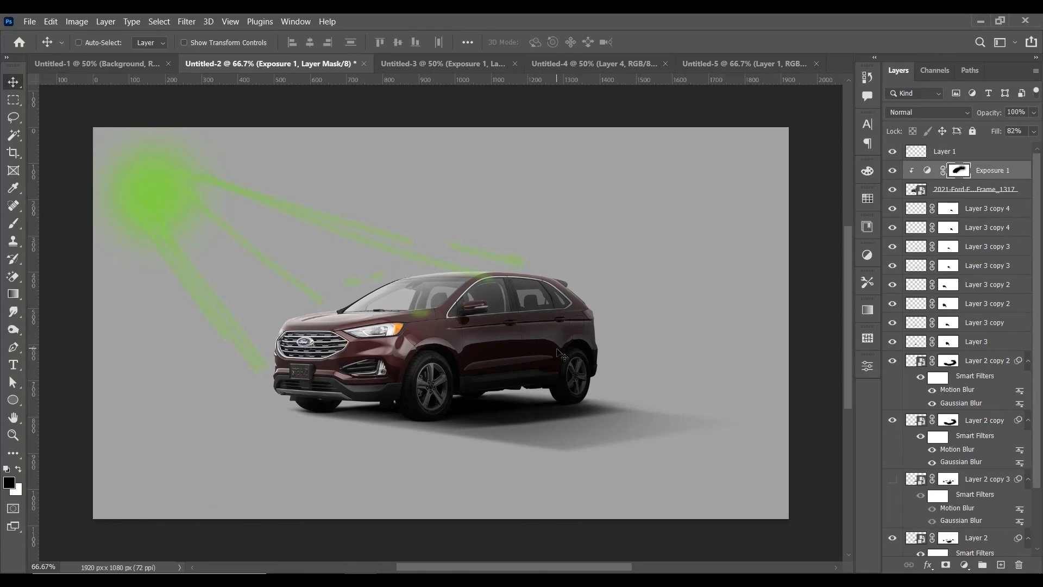